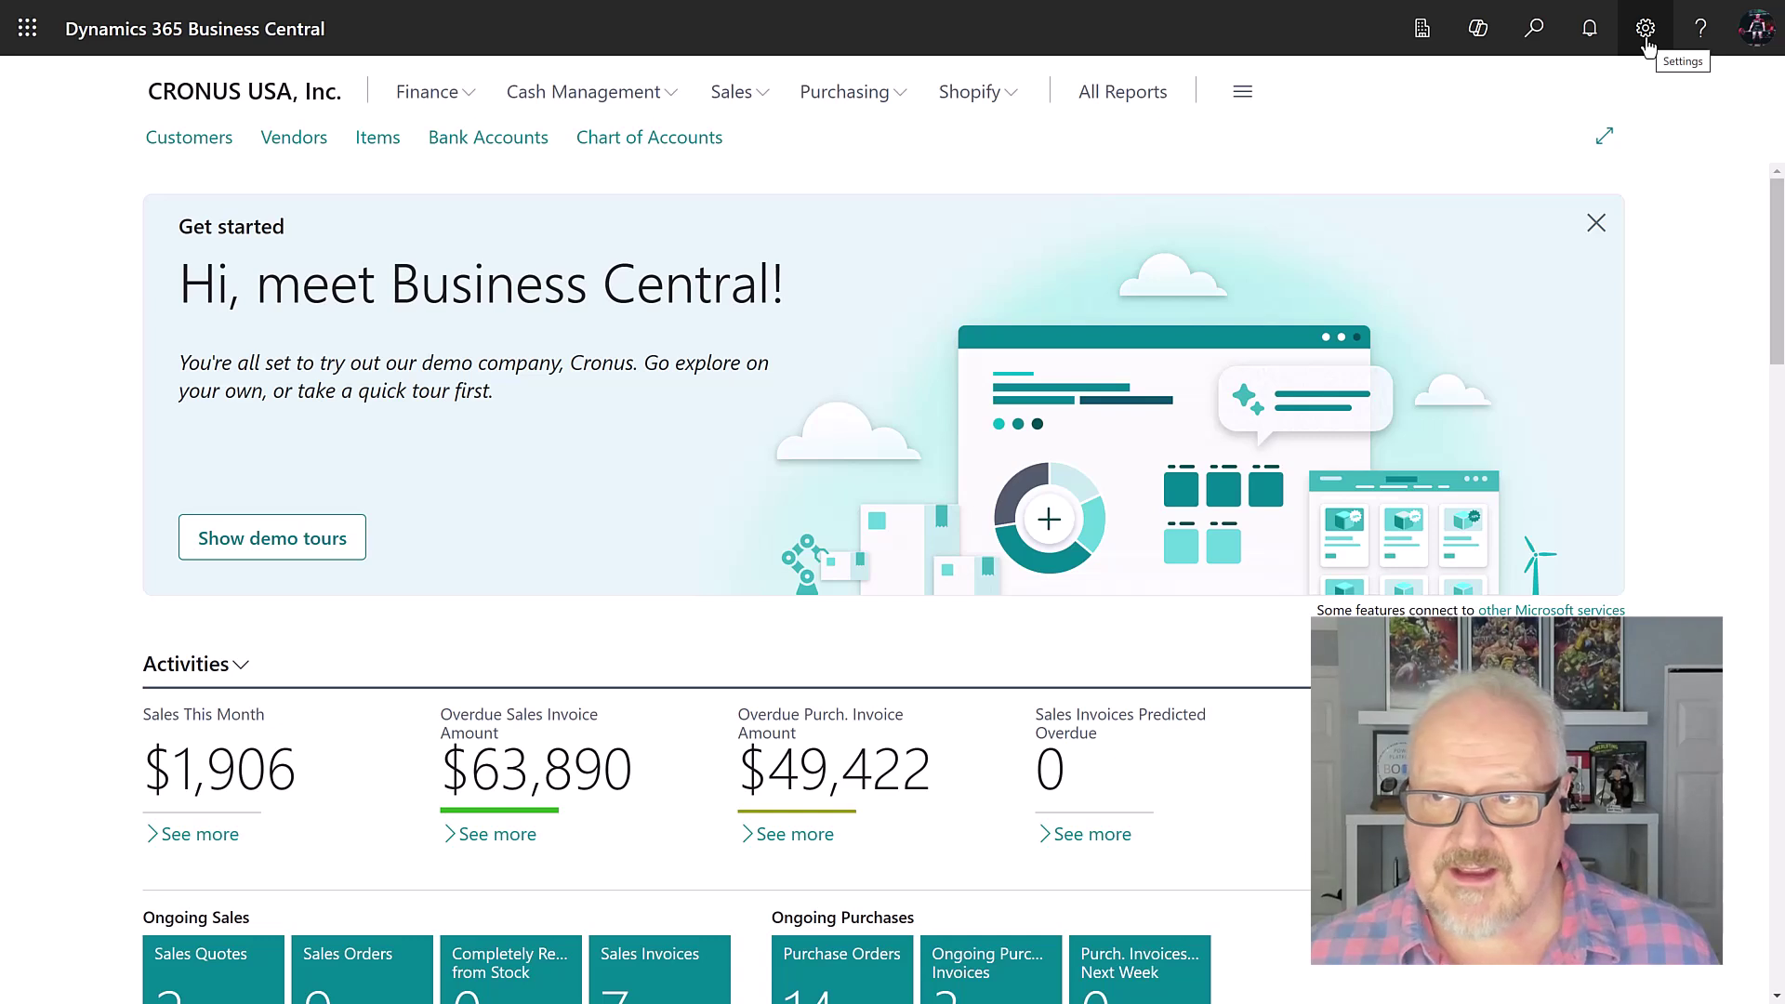
Step: From Settings > Assisted setup, launch the Set up a connection to Dataverse guide
left_click(1646, 30)
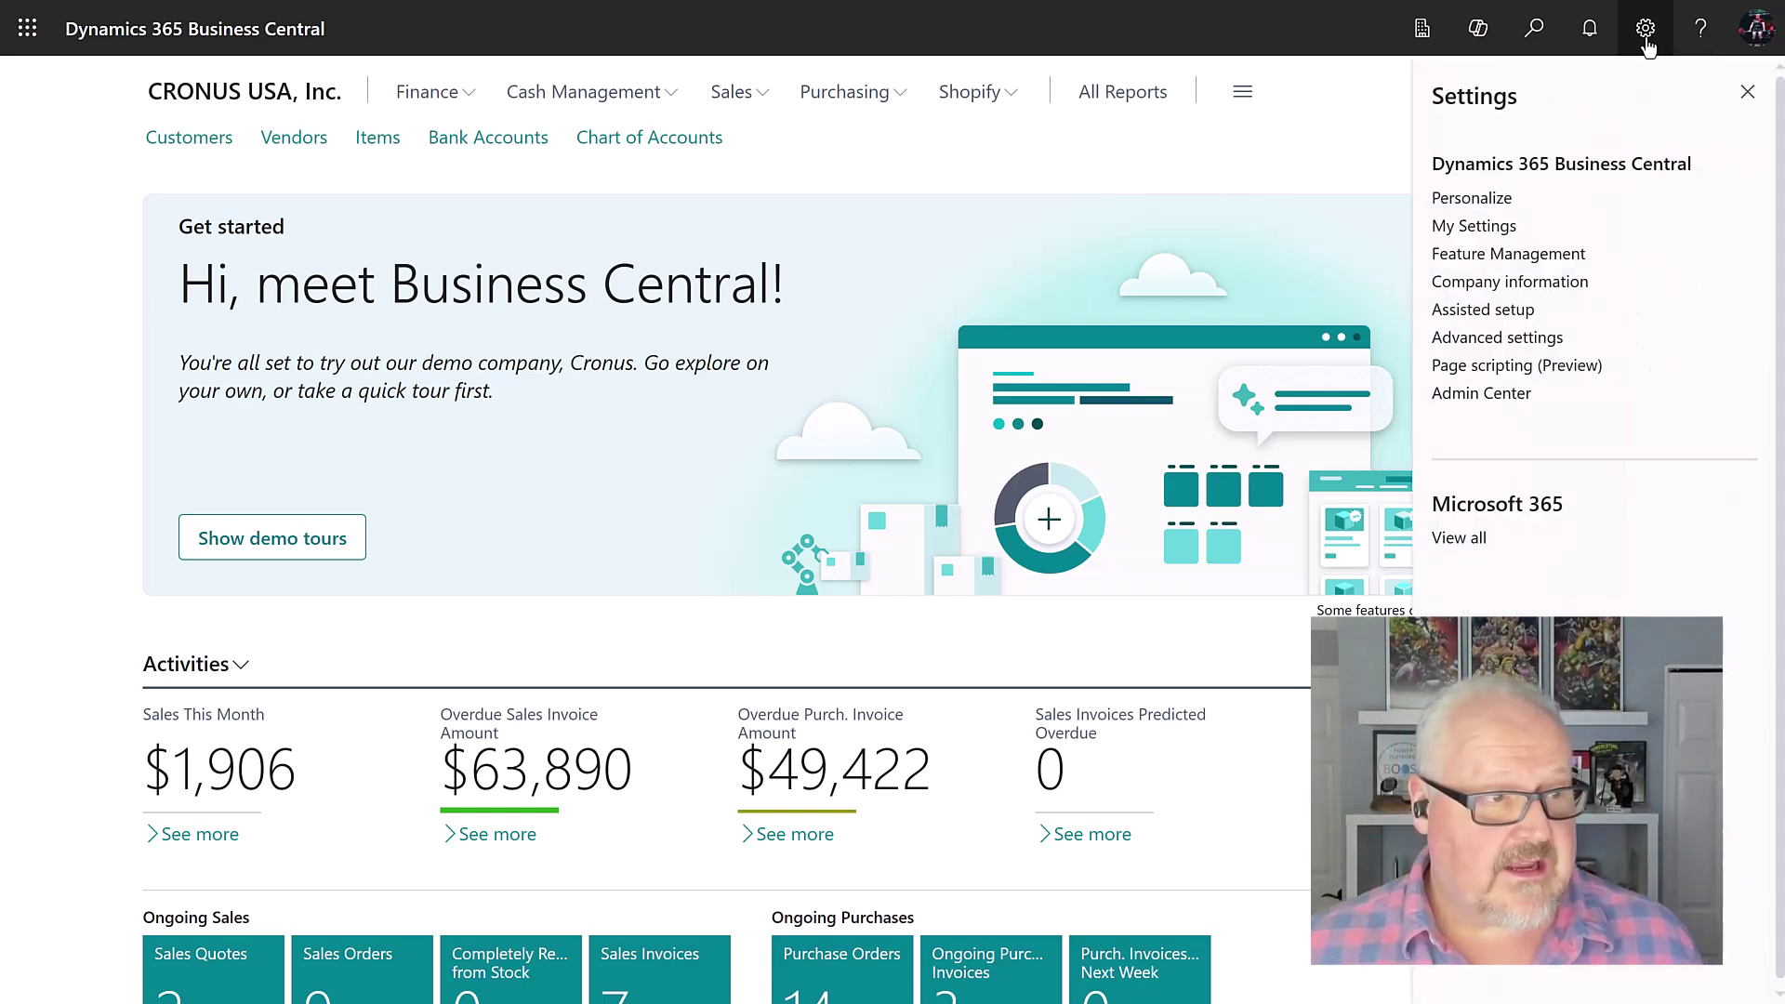
left_click(1482, 310)
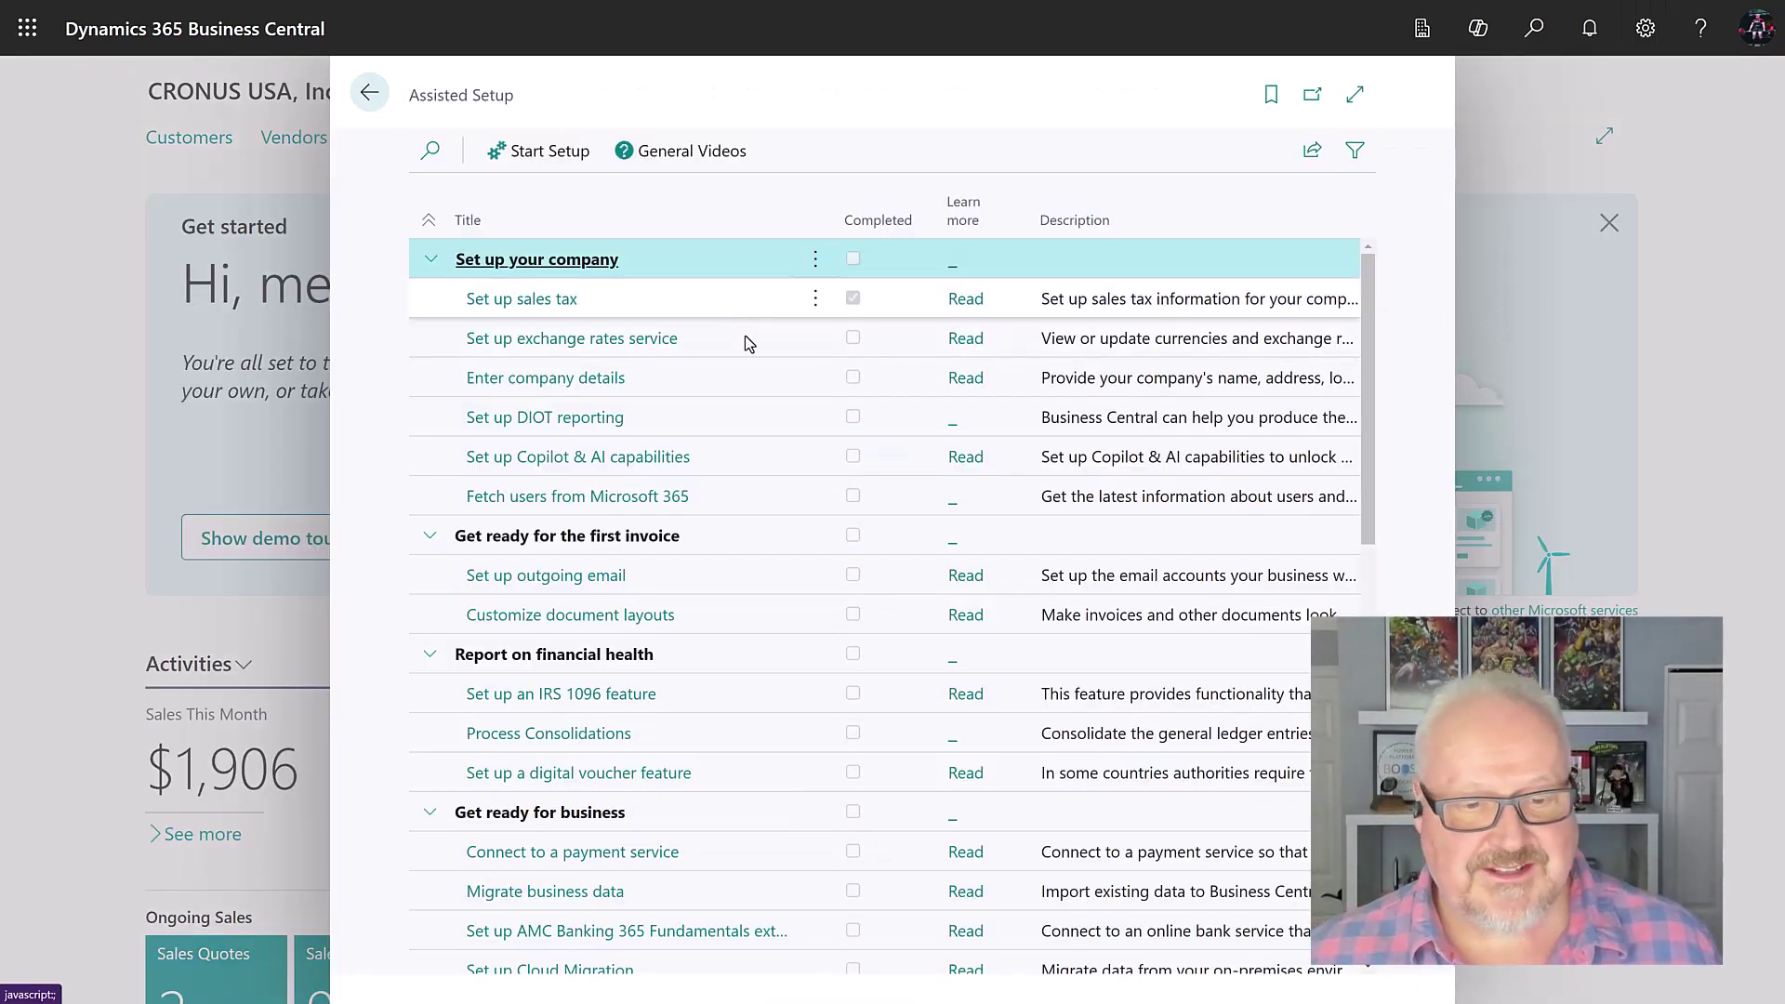
scroll(748, 344, "down", 8)
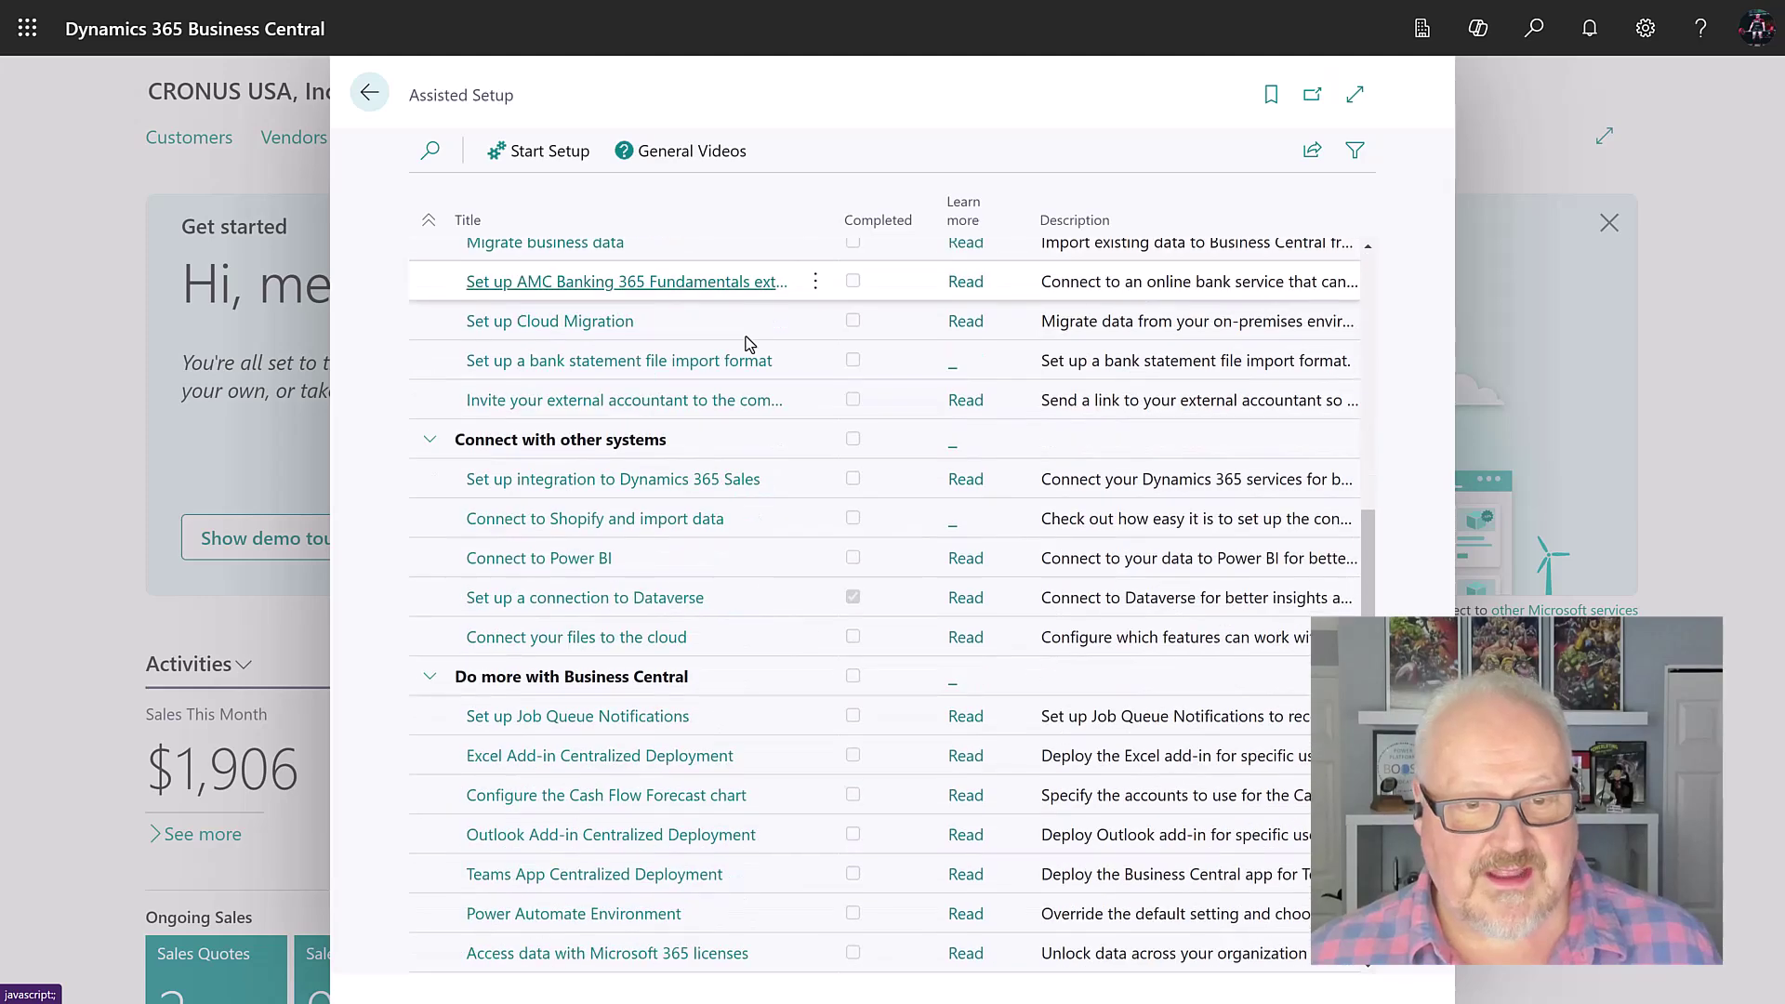
scroll(749, 344, "down", 1)
scroll(749, 344, "down", 5)
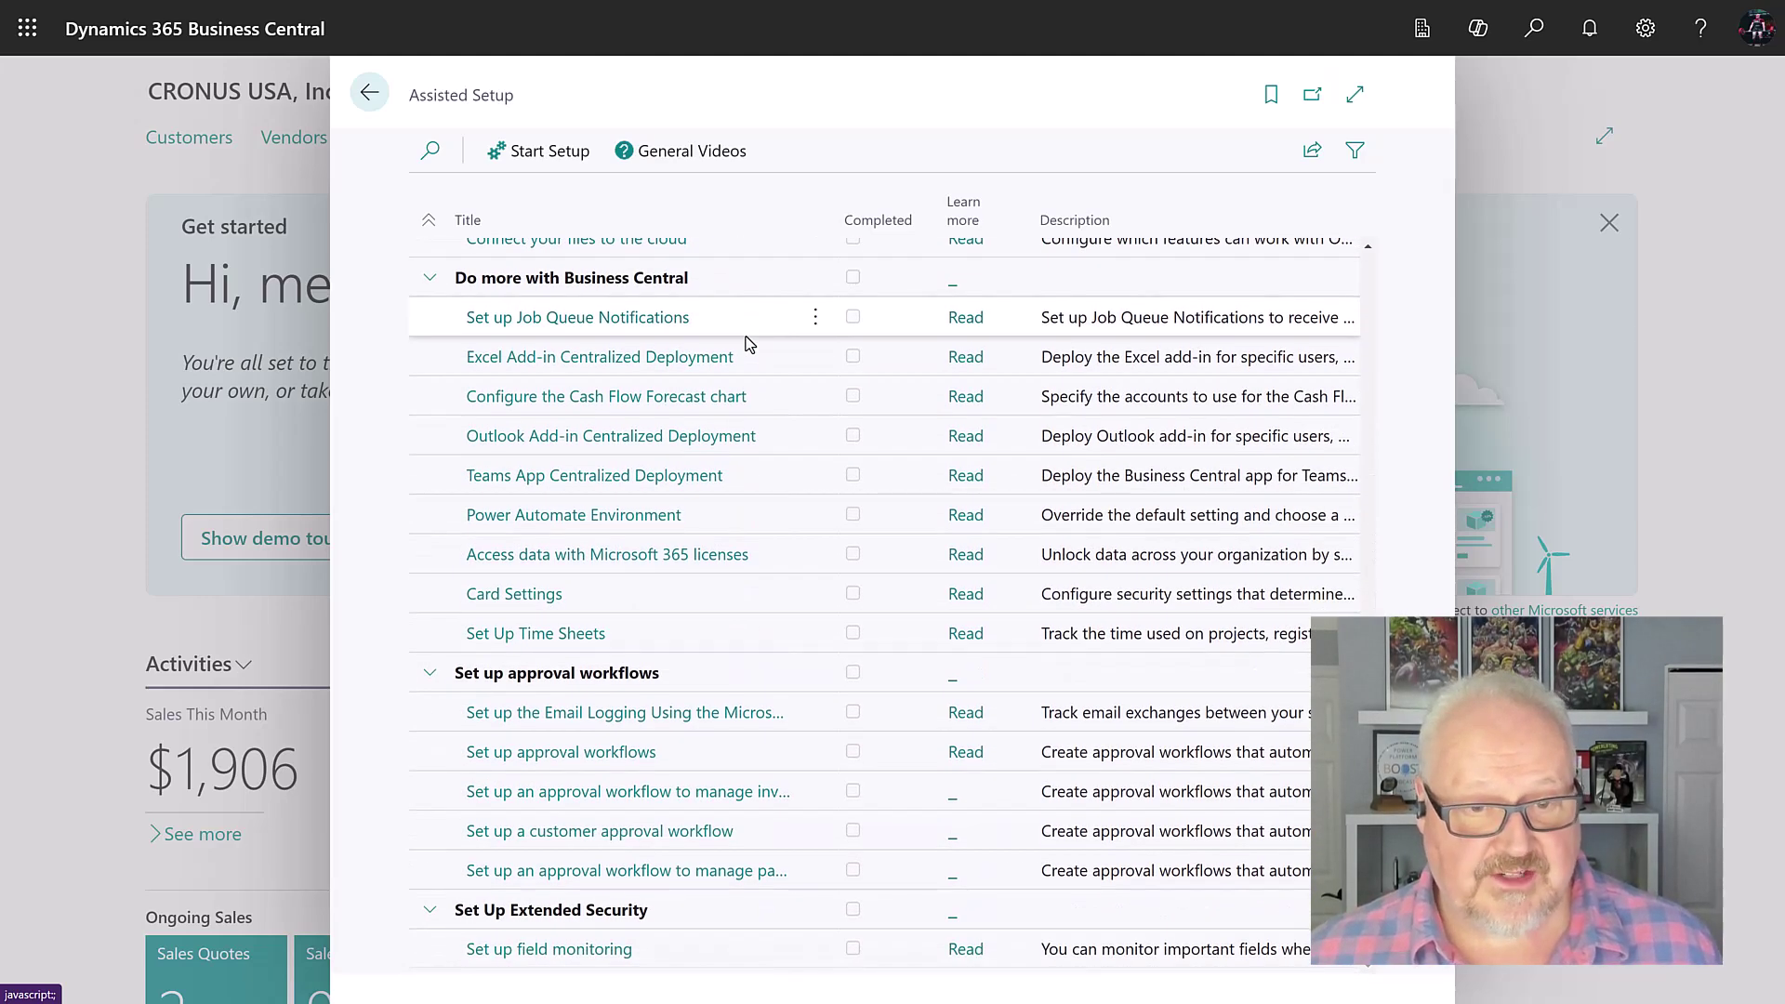
scroll(748, 344, "up", 3)
scroll(725, 388, "up", 2)
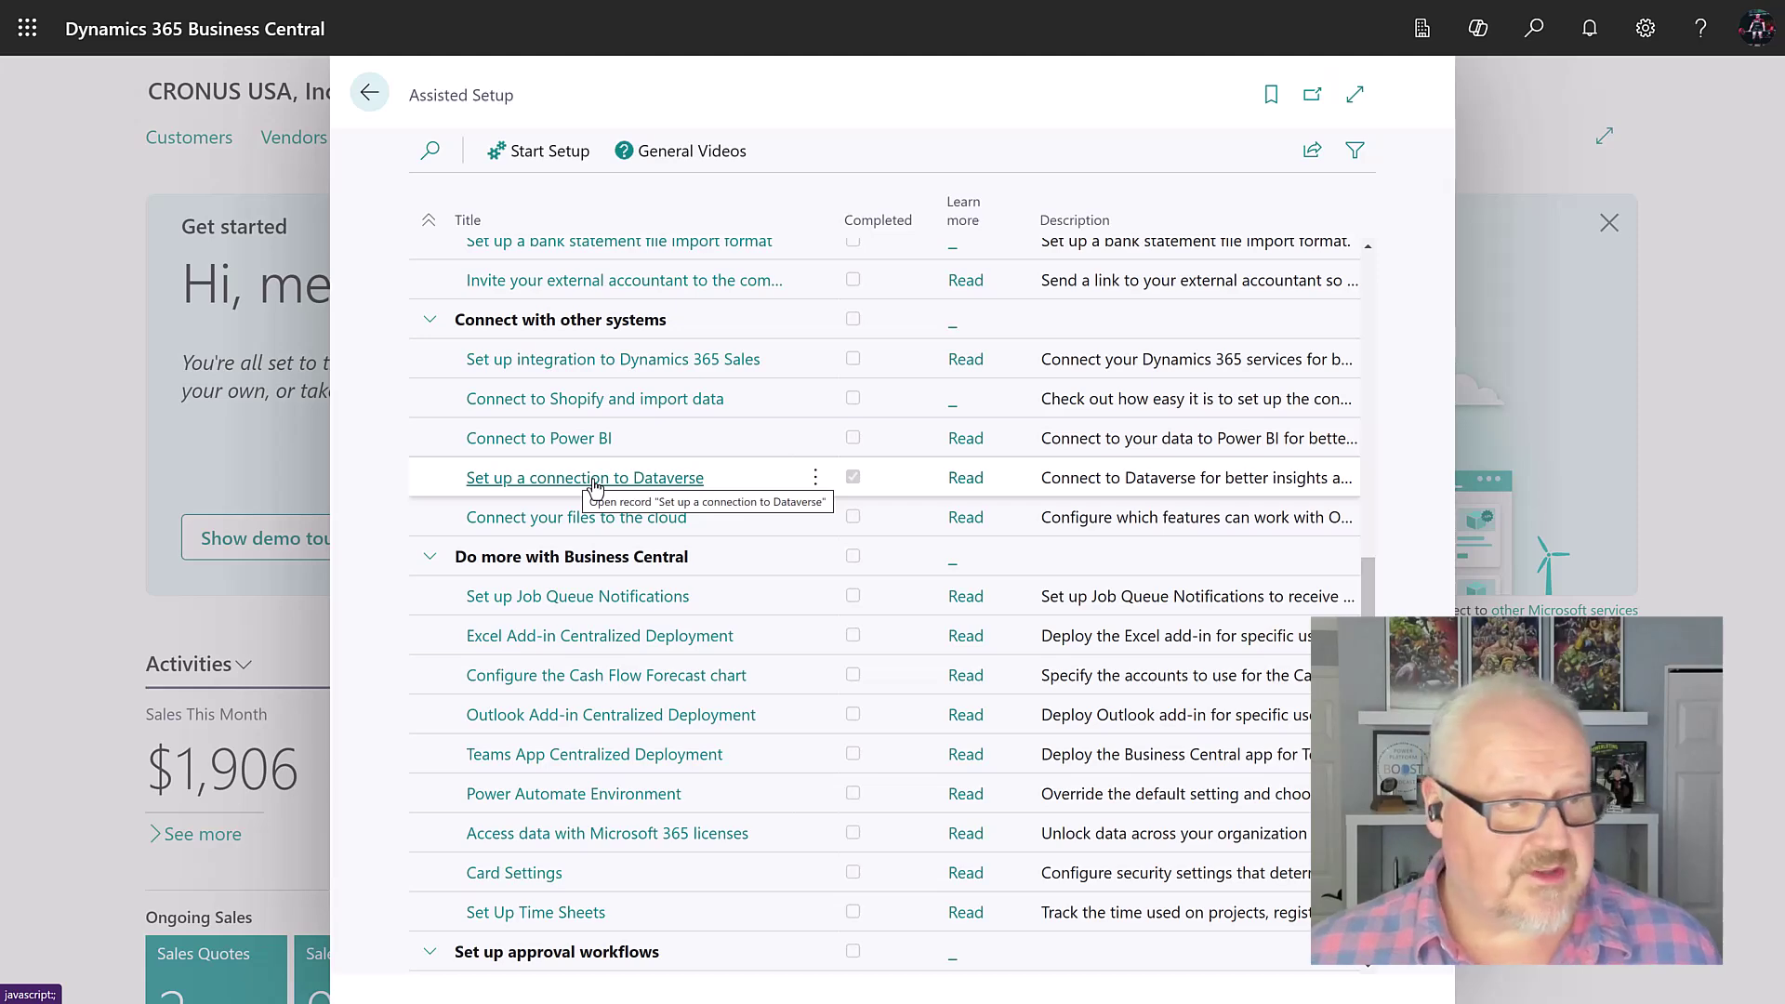
left_click(596, 480)
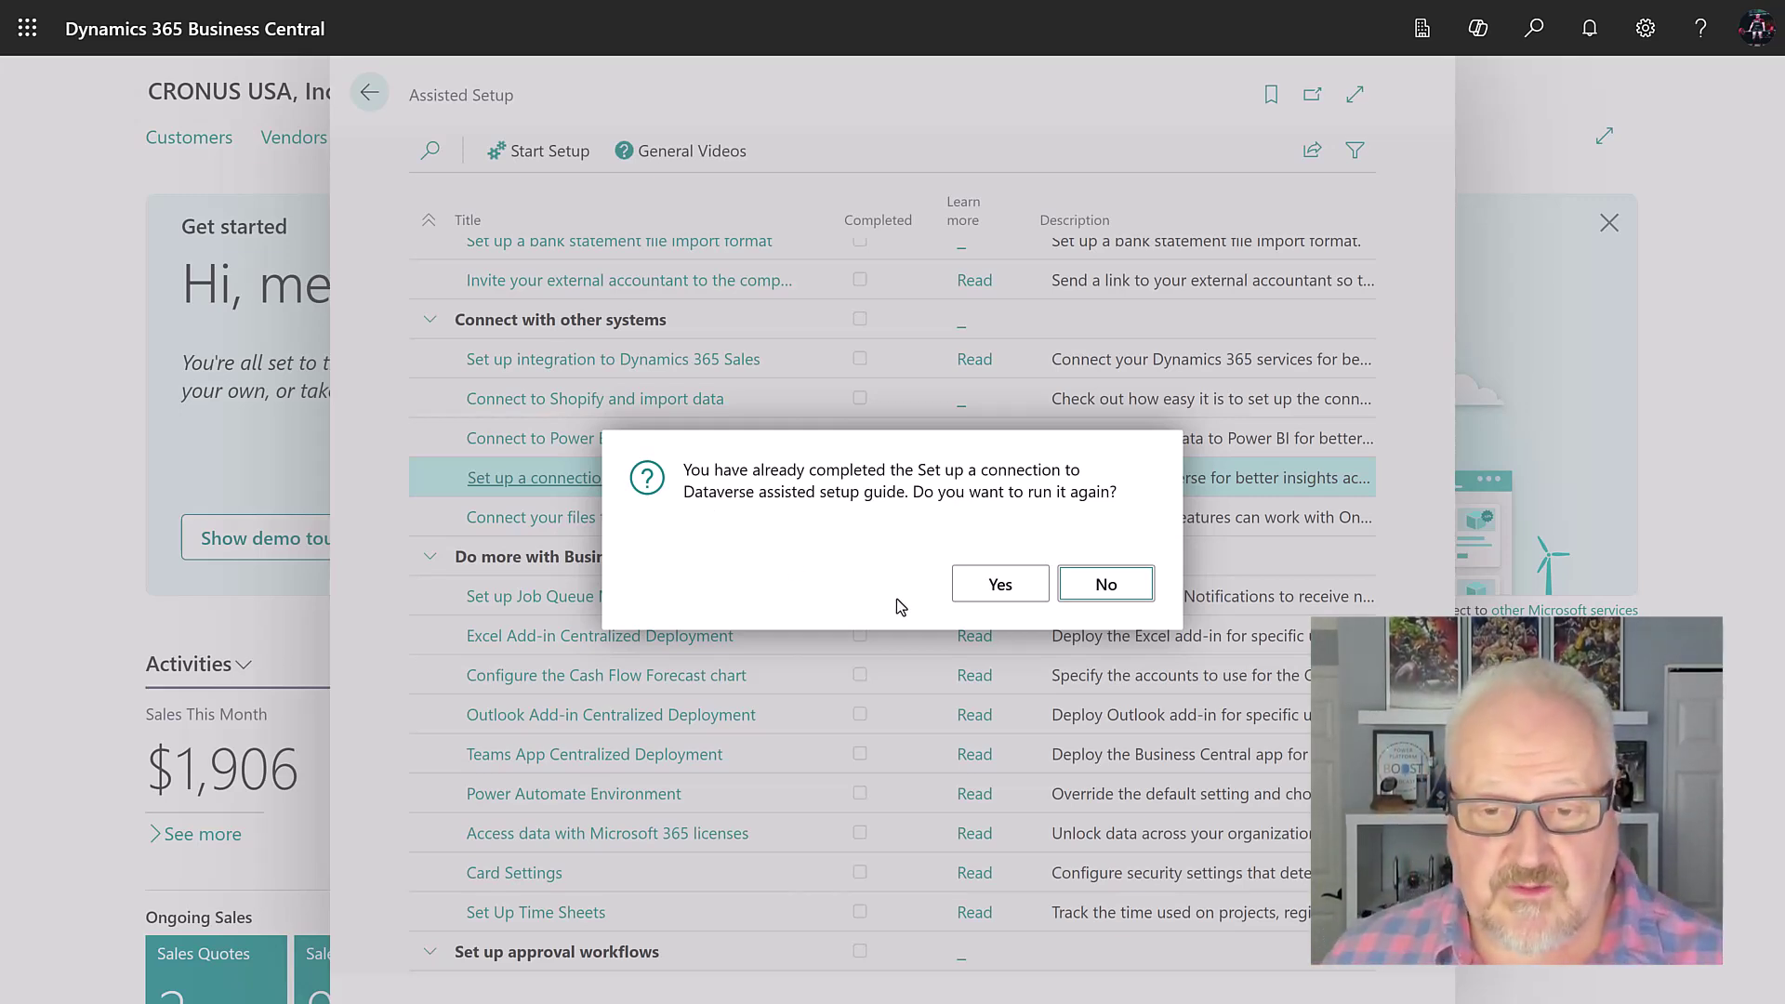
Step: Confirm rerunning the Dataverse guide and advance past the intro and terms pages
left_click(1004, 587)
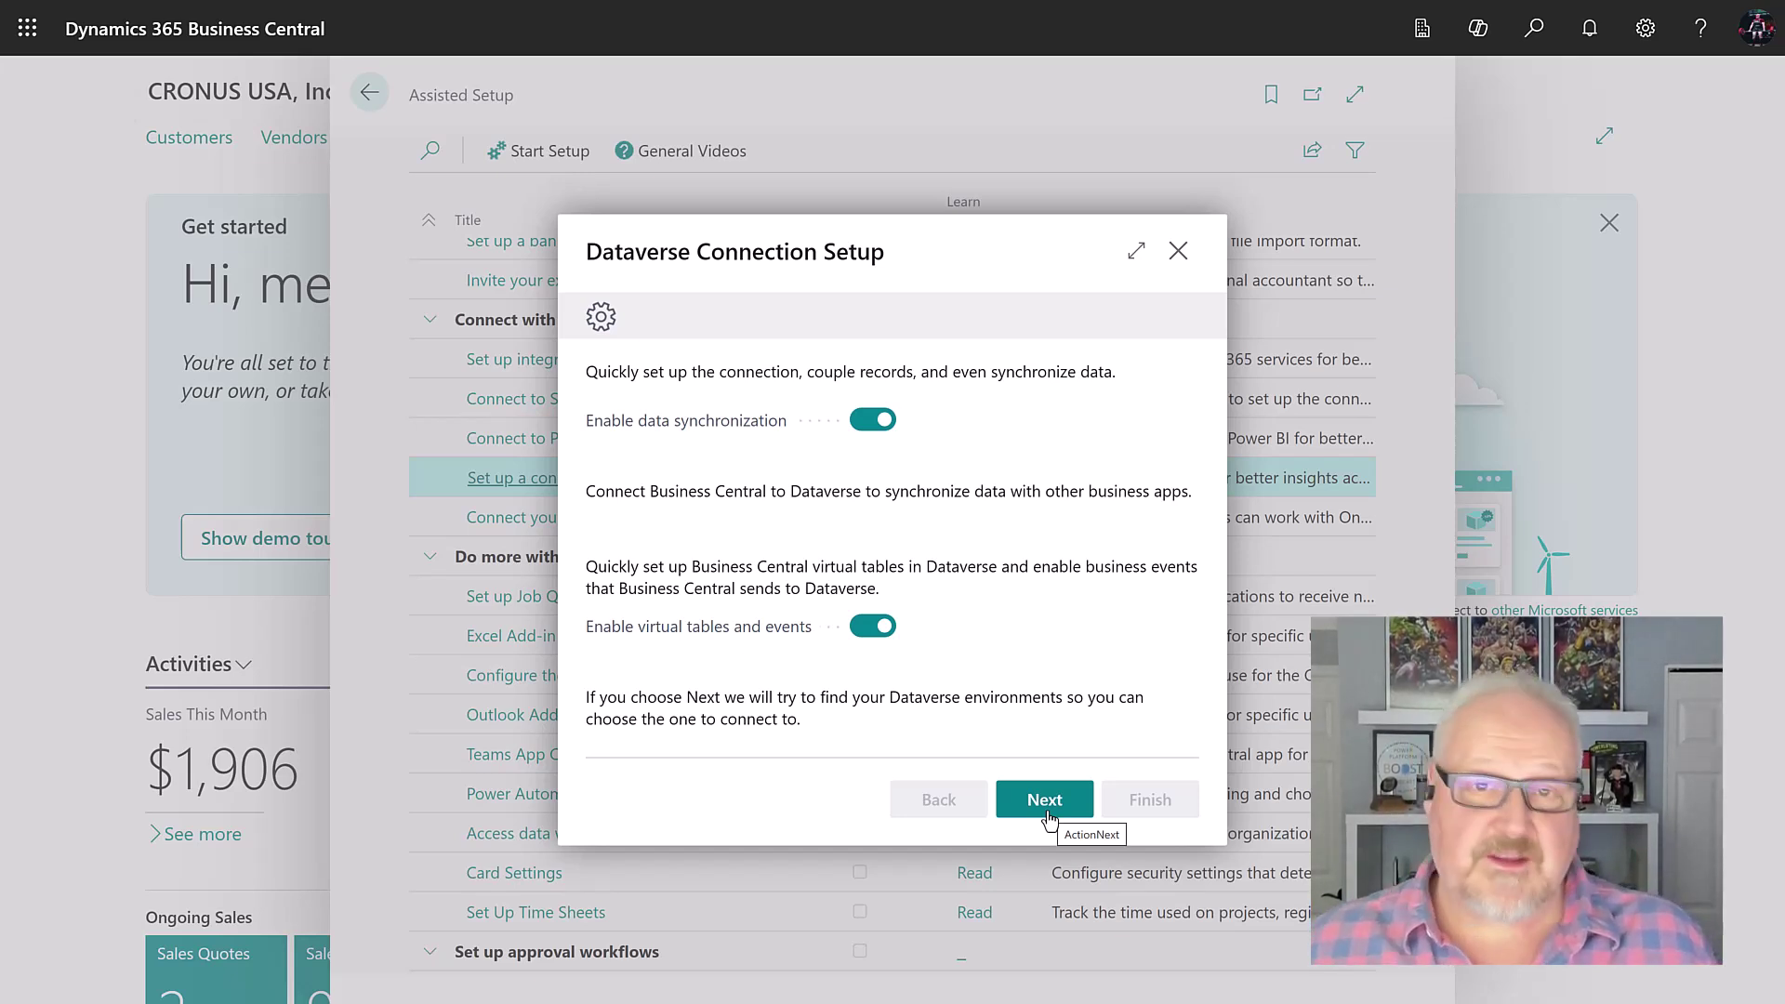
left_click(1045, 801)
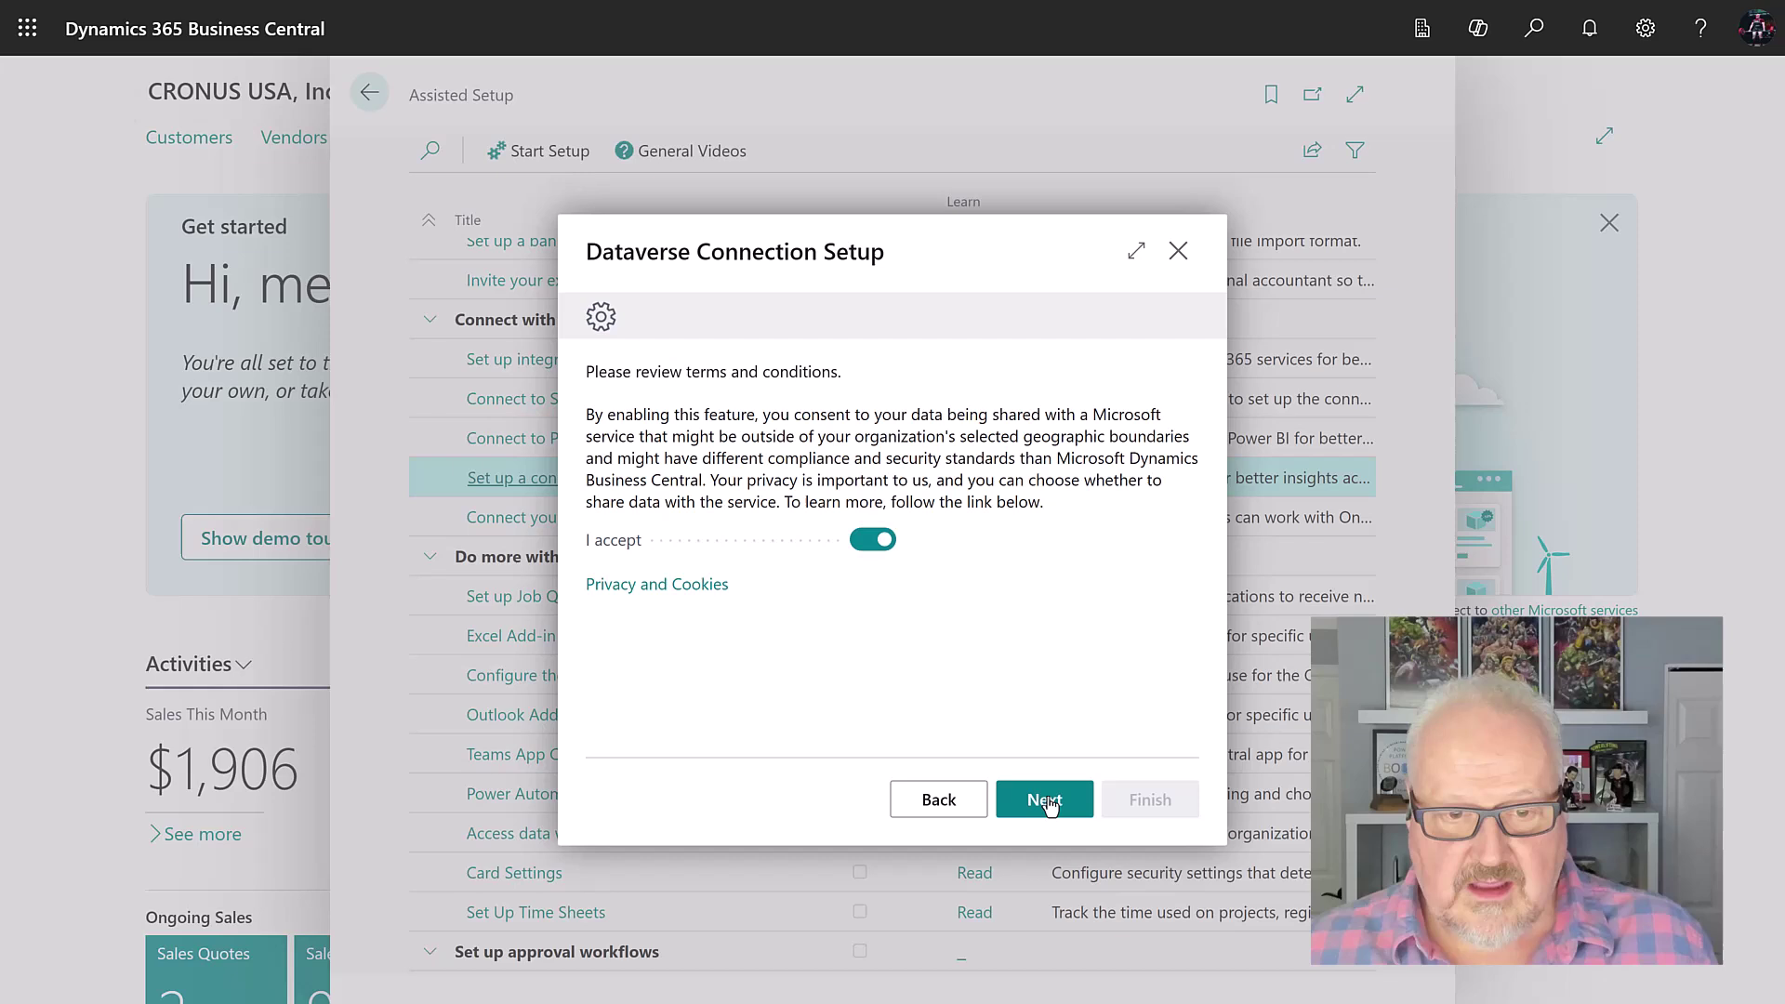
left_click(1044, 801)
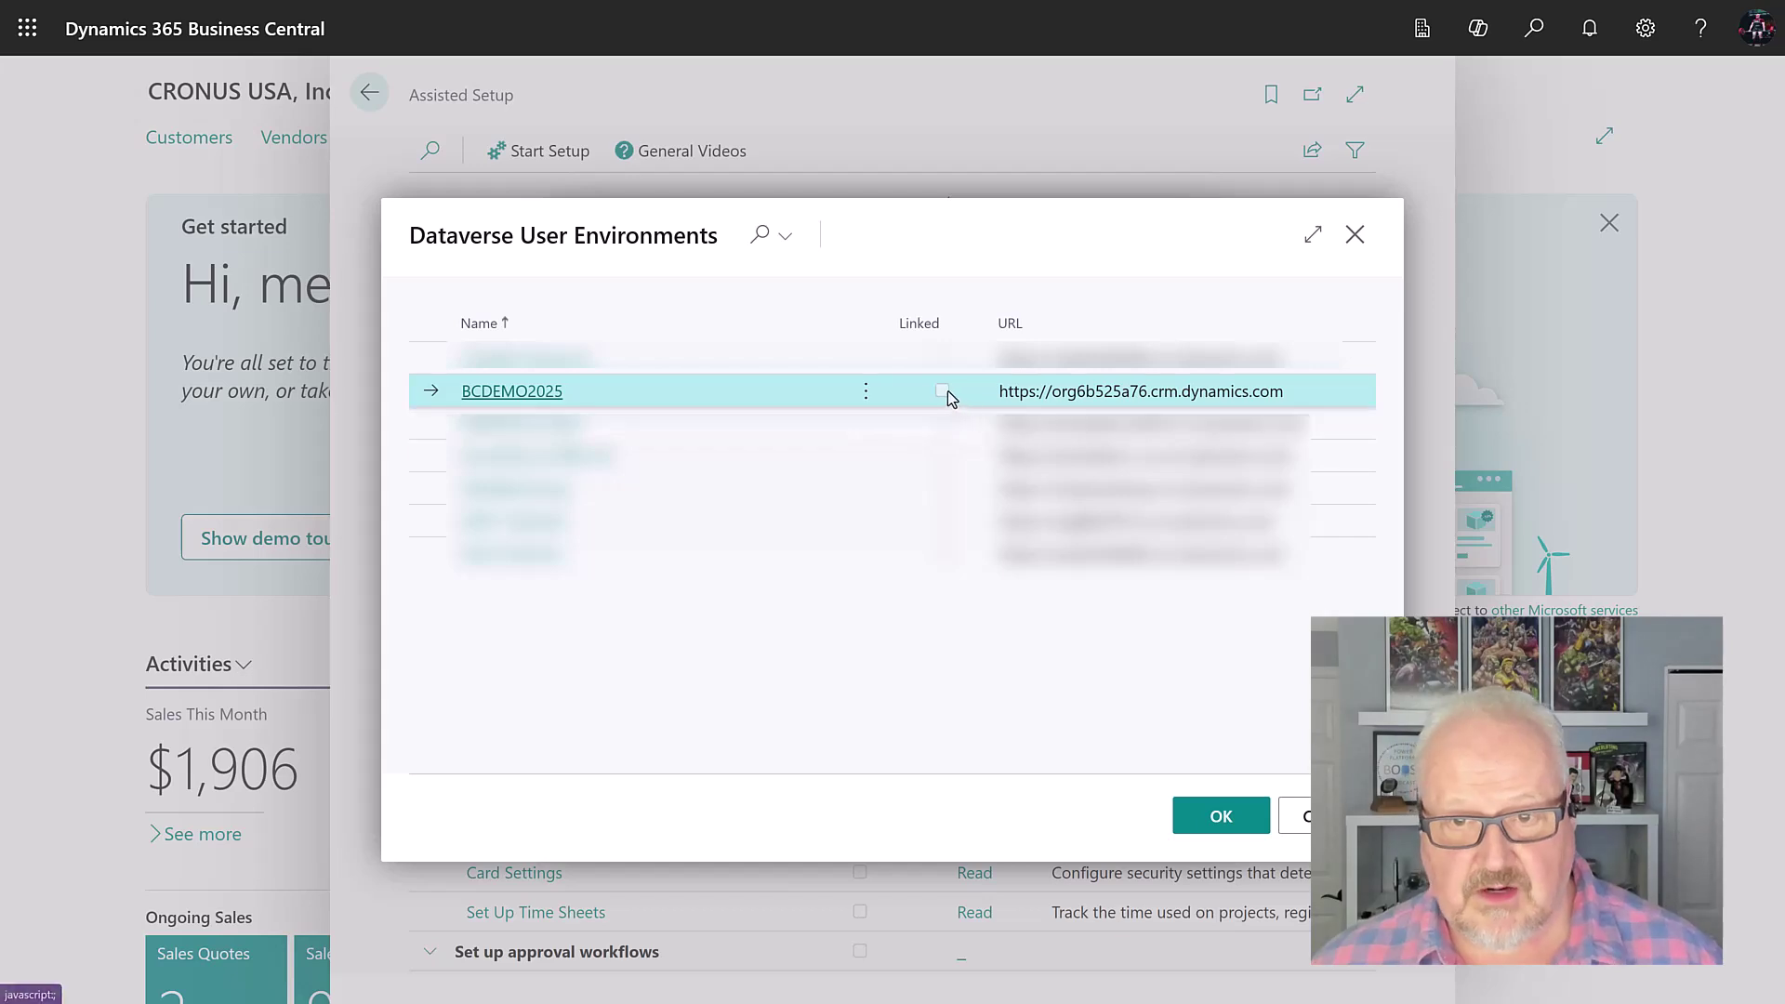
Step: Pick BCDEMO2025, sign in as administrator, keep Team ownership, and advance to virtual tables
left_click(1220, 816)
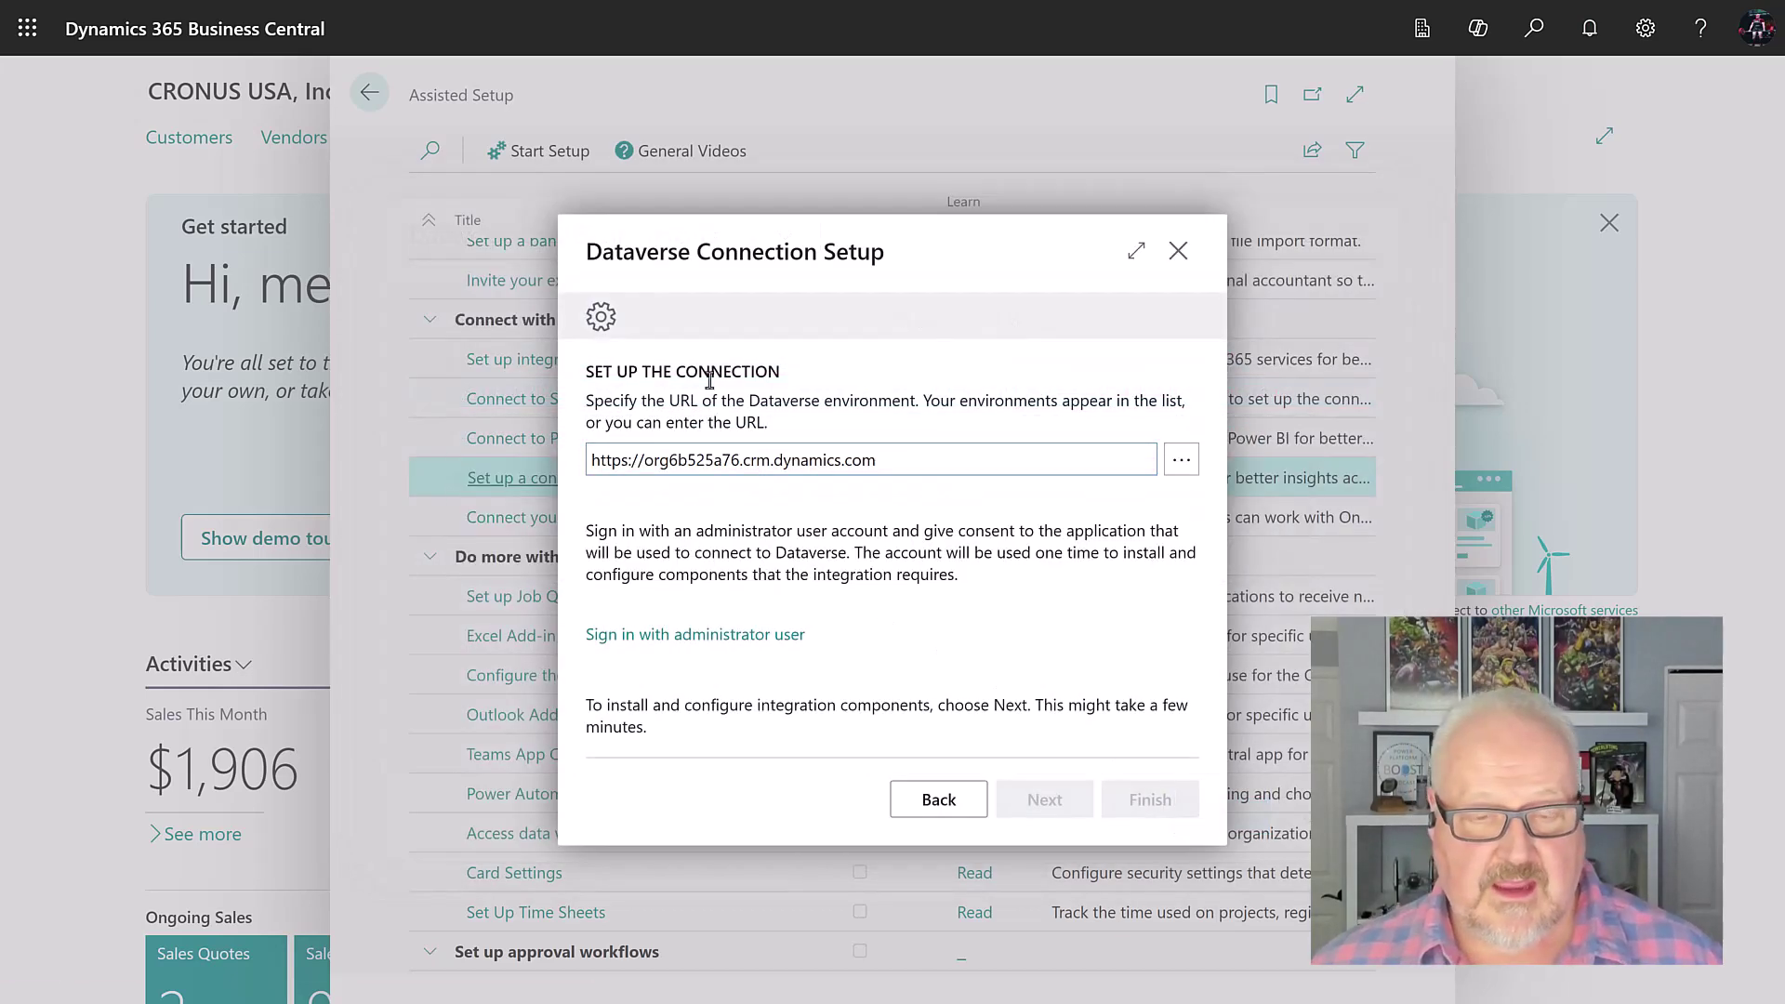
left_click(707, 641)
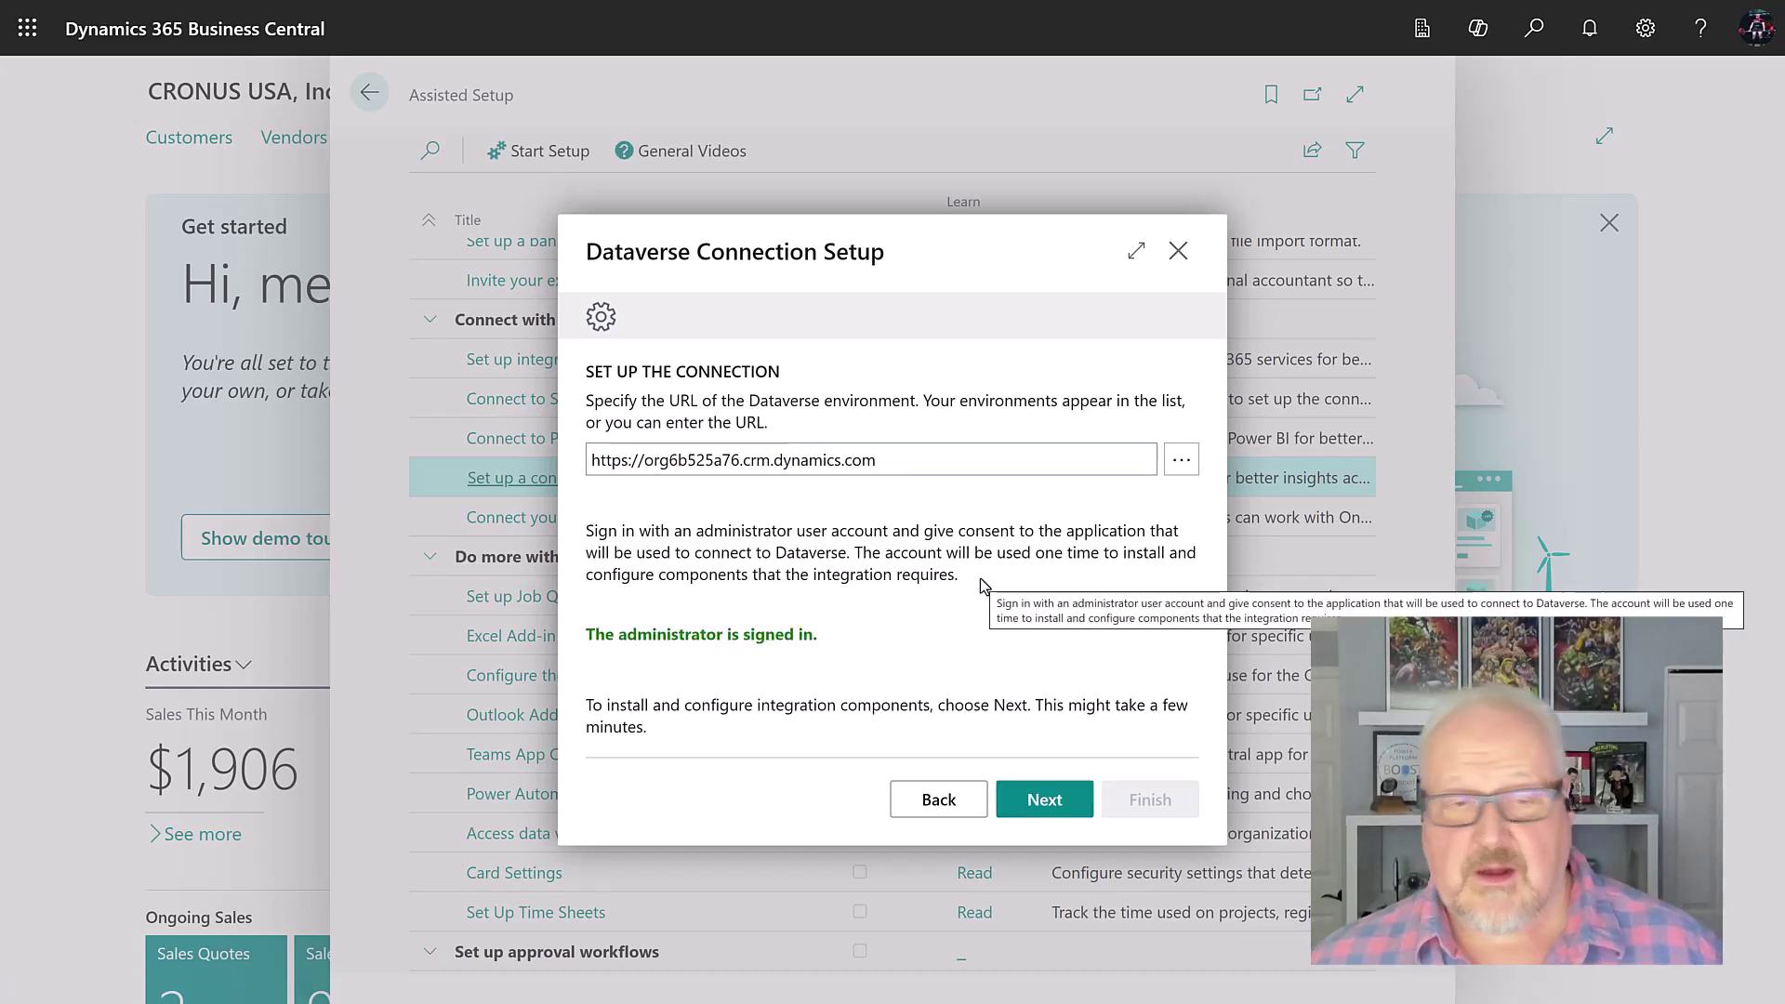
left_click(1046, 801)
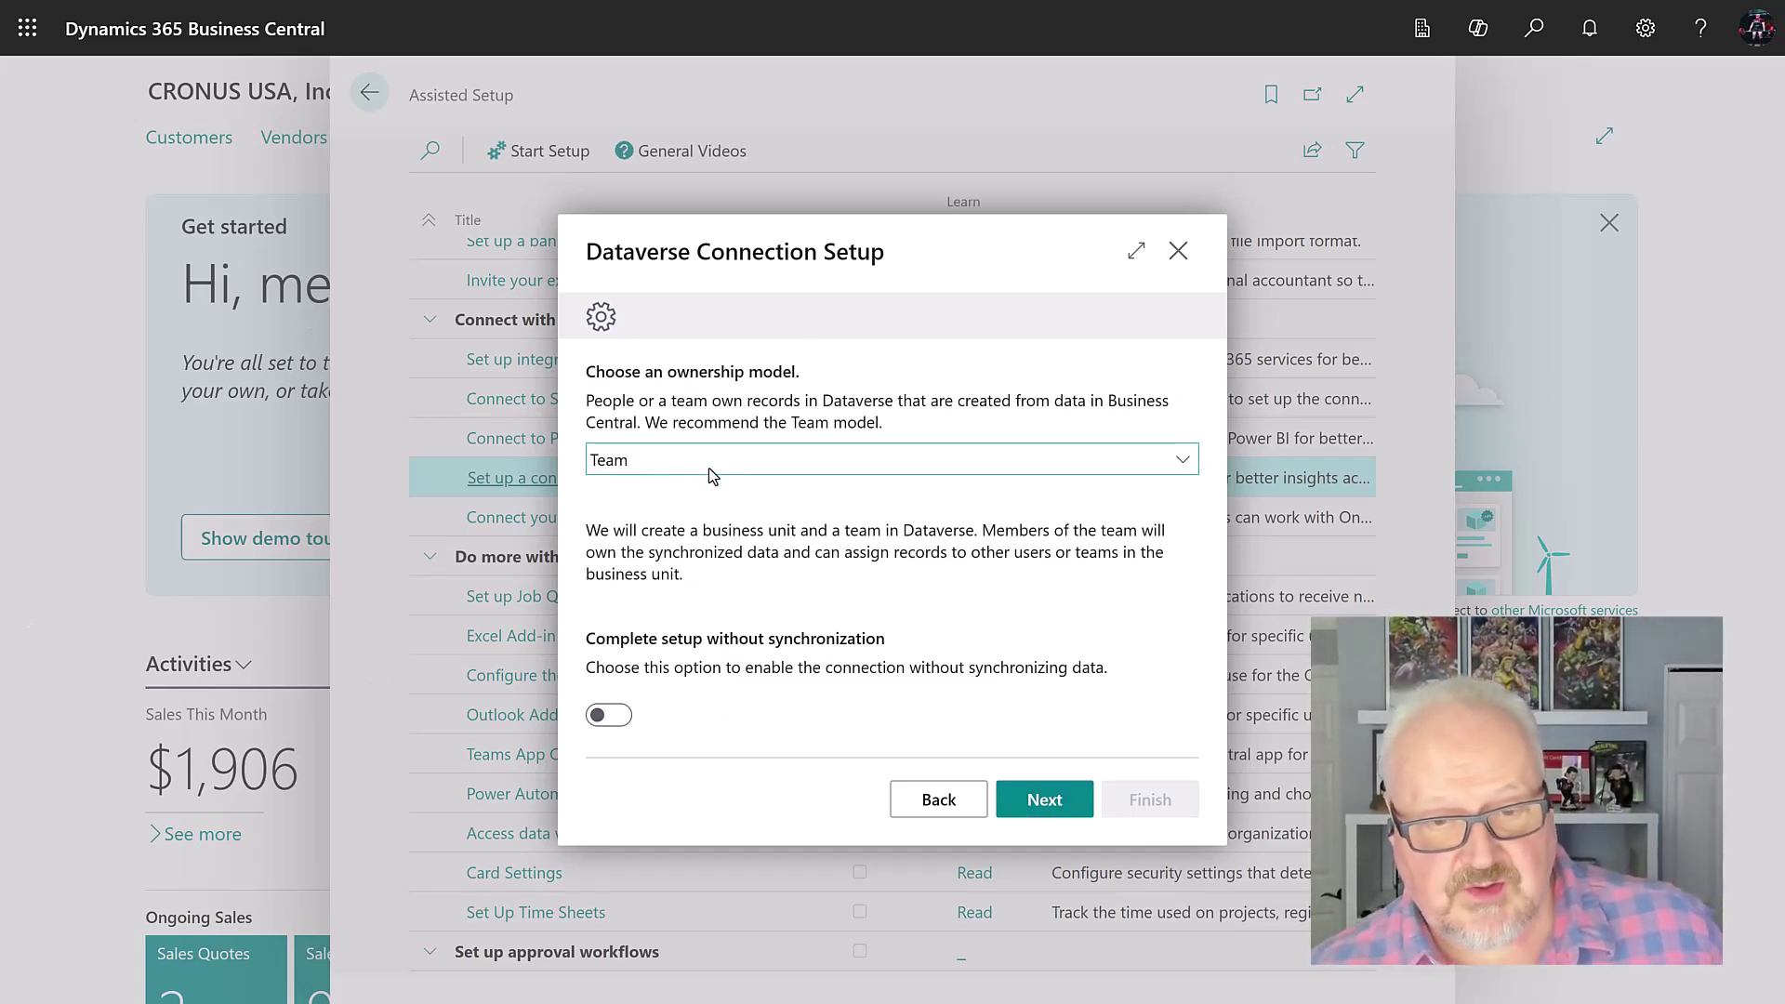
left_click(1051, 811)
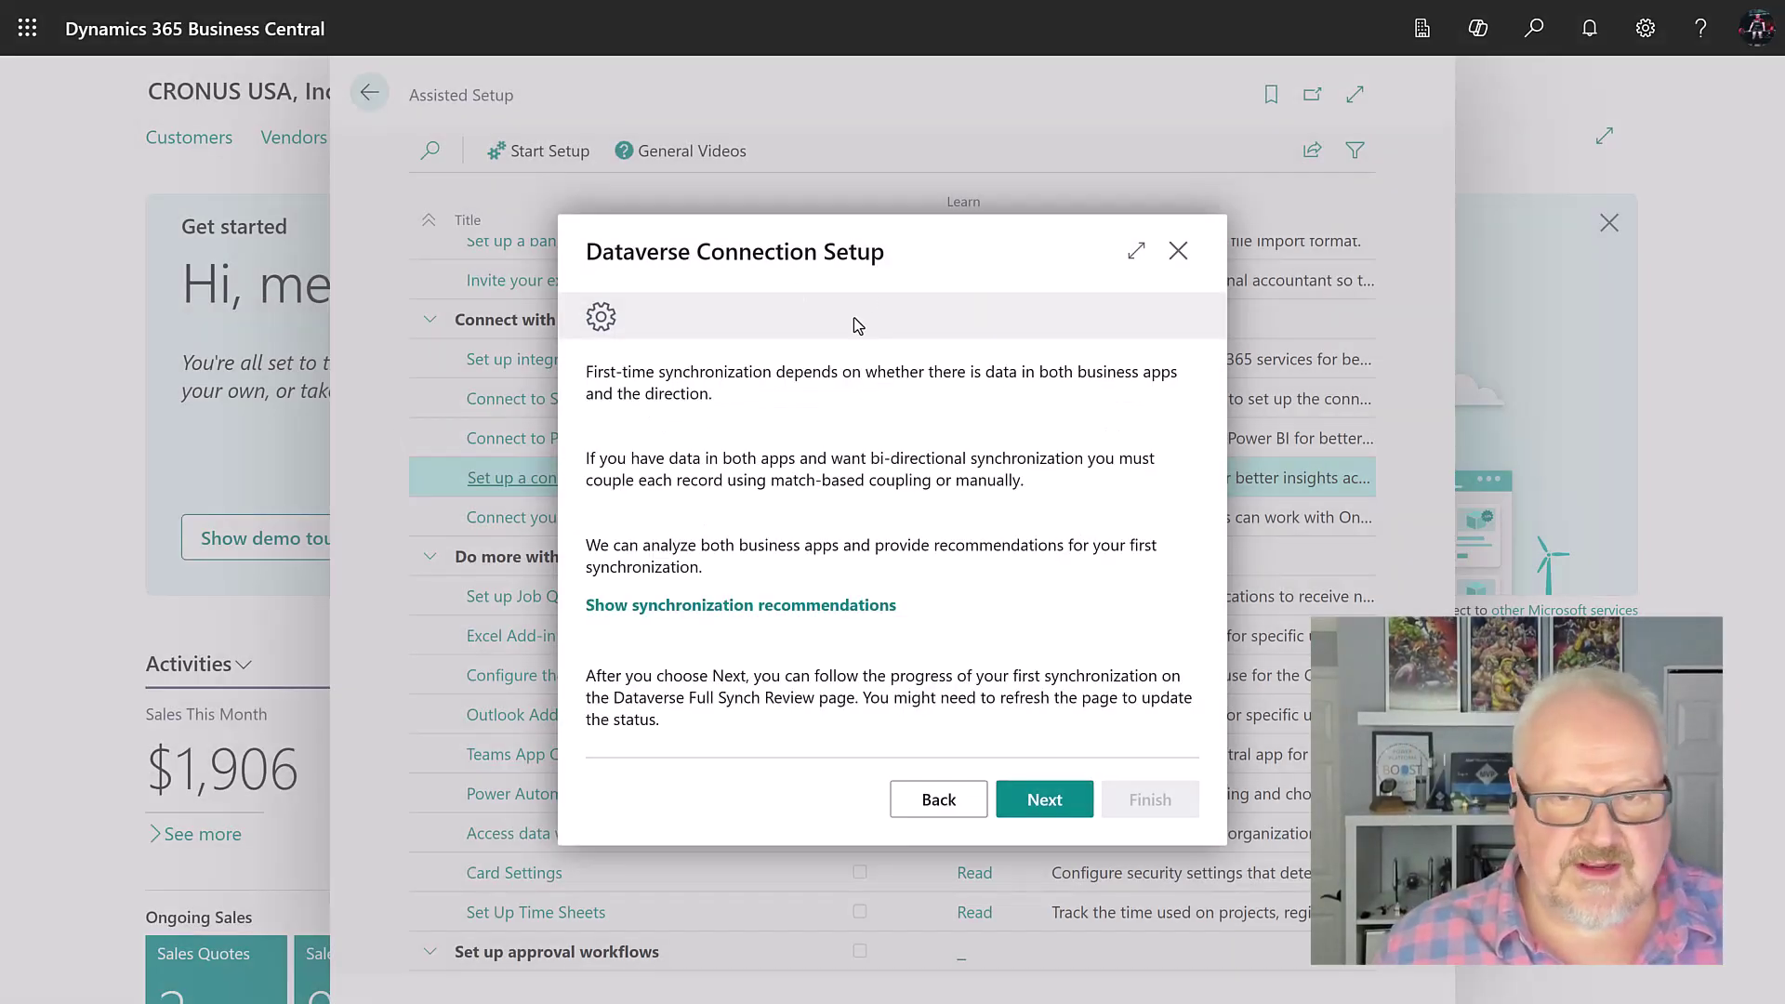
left_click(1053, 818)
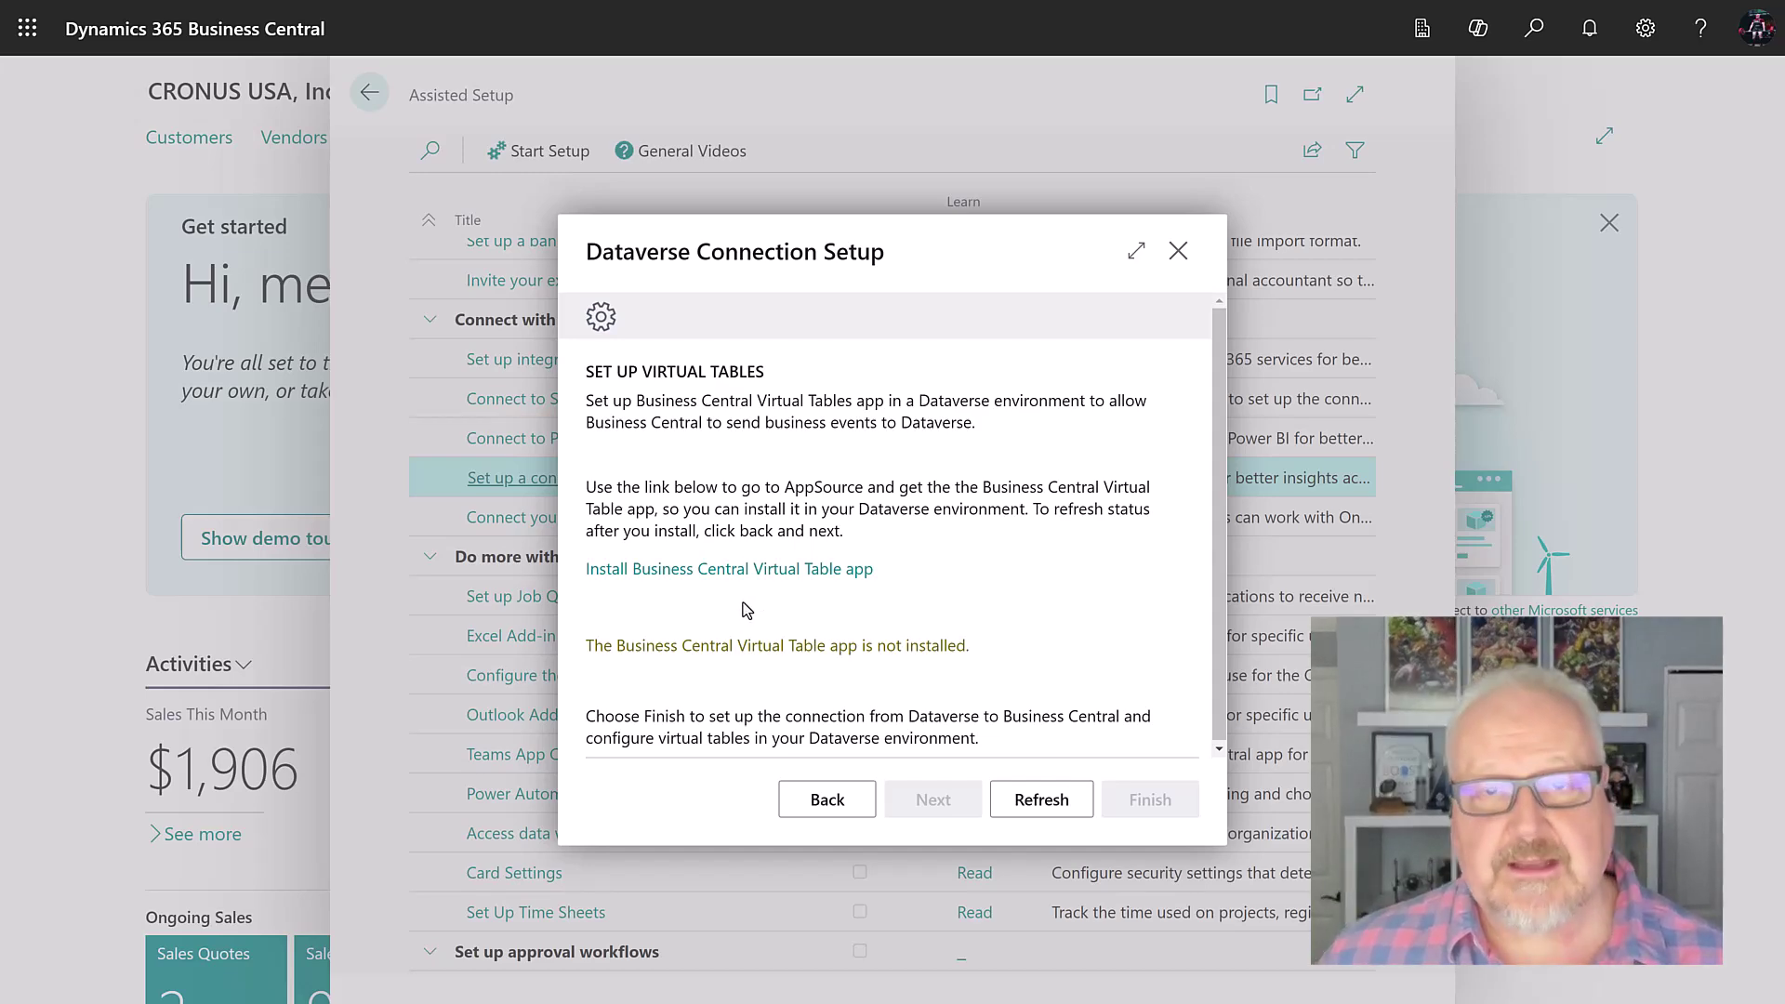
Step: Get the free Business Central Virtual Table app from its AppSource page
left_click(739, 571)
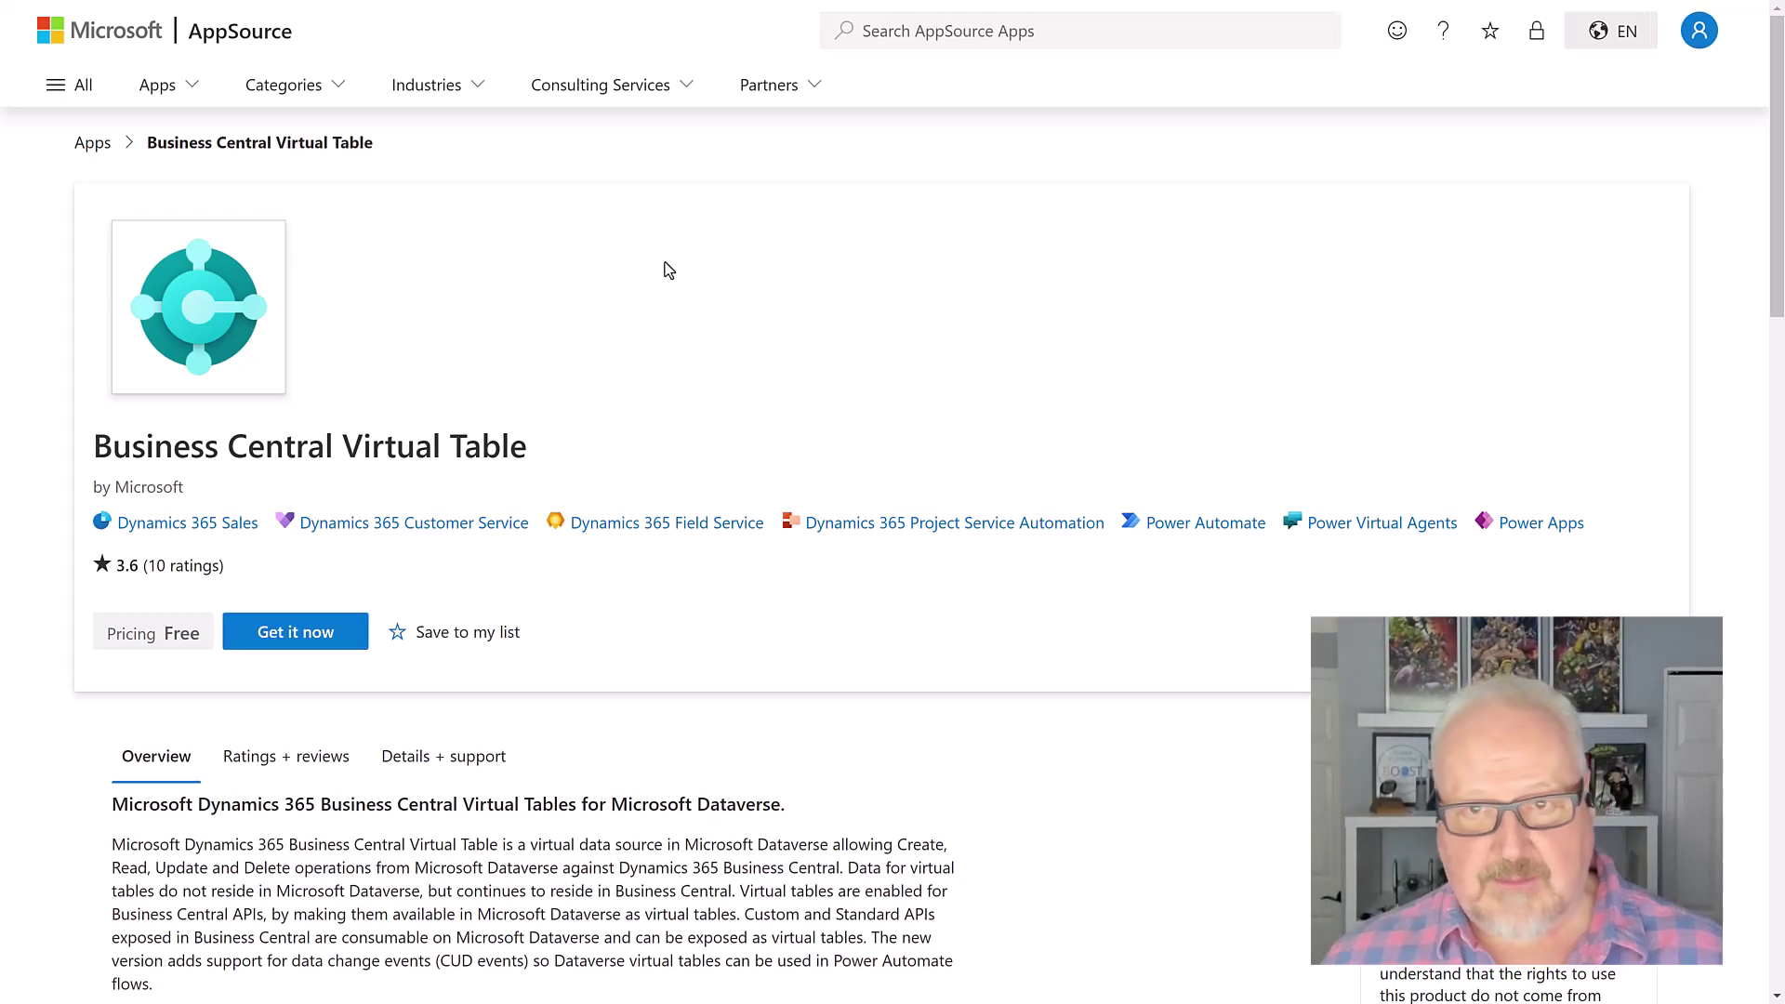
left_click(292, 640)
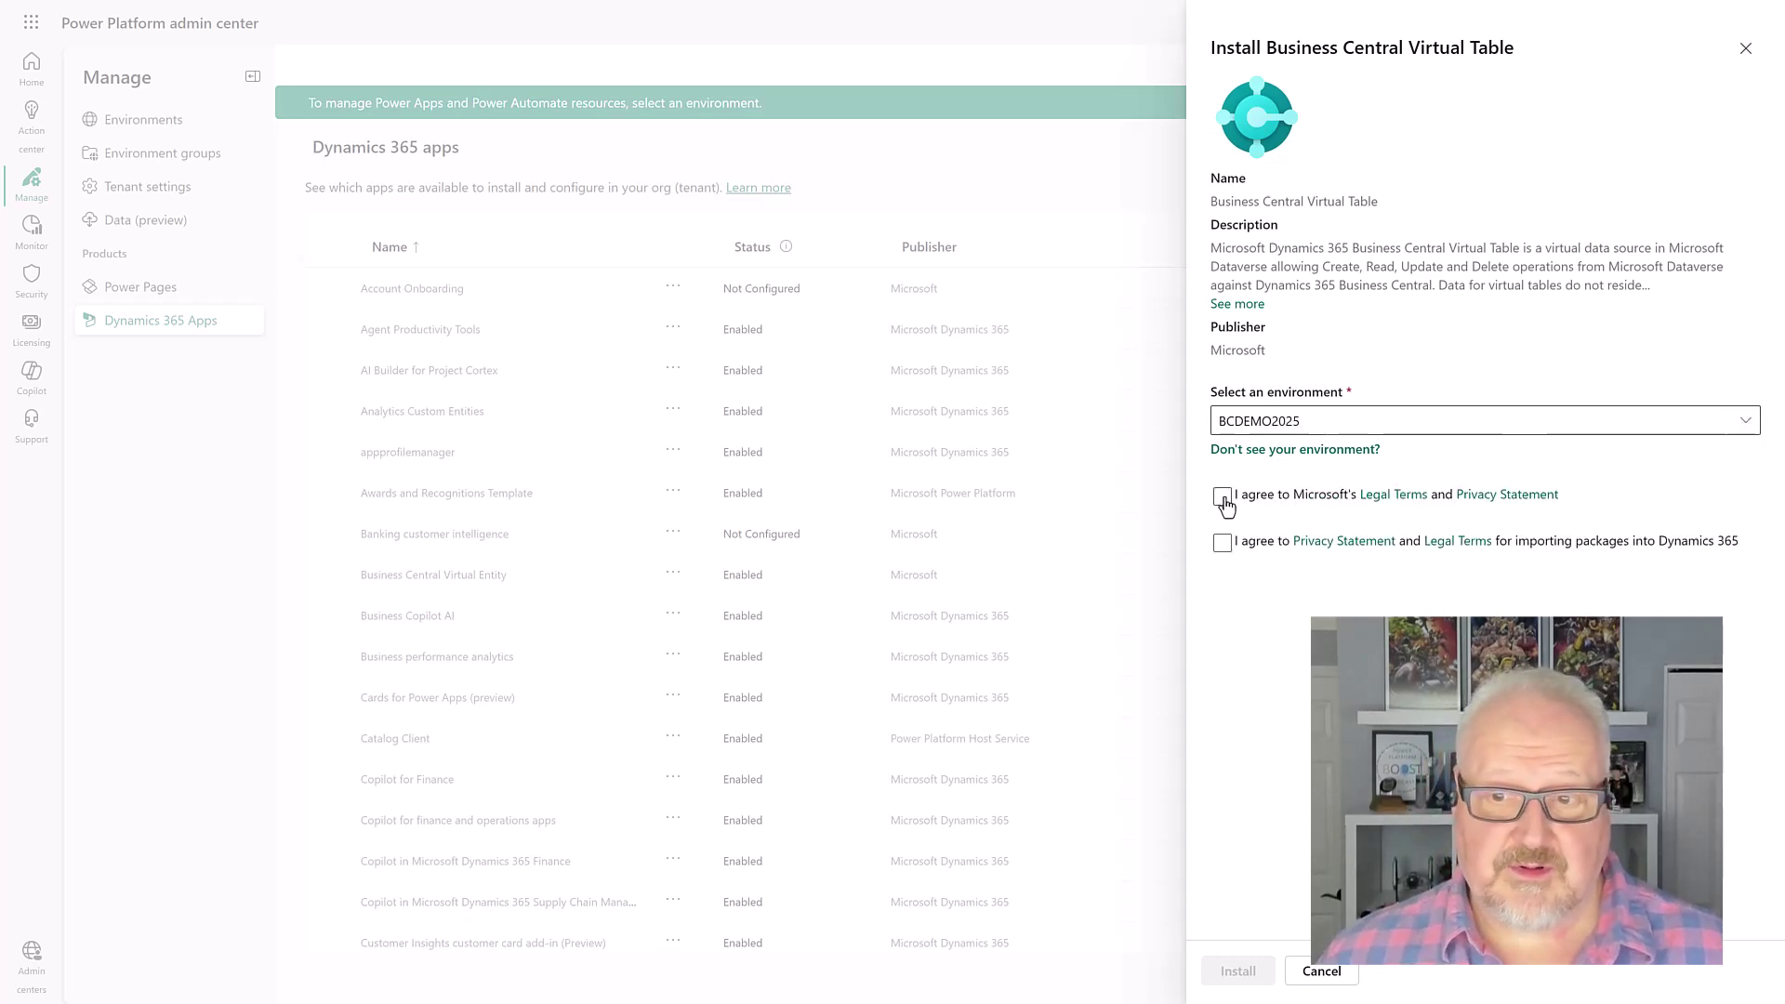
Step: Accept the legal terms and package import terms, then install into BCDEMO2025
left_click(1223, 497)
left_click(1223, 543)
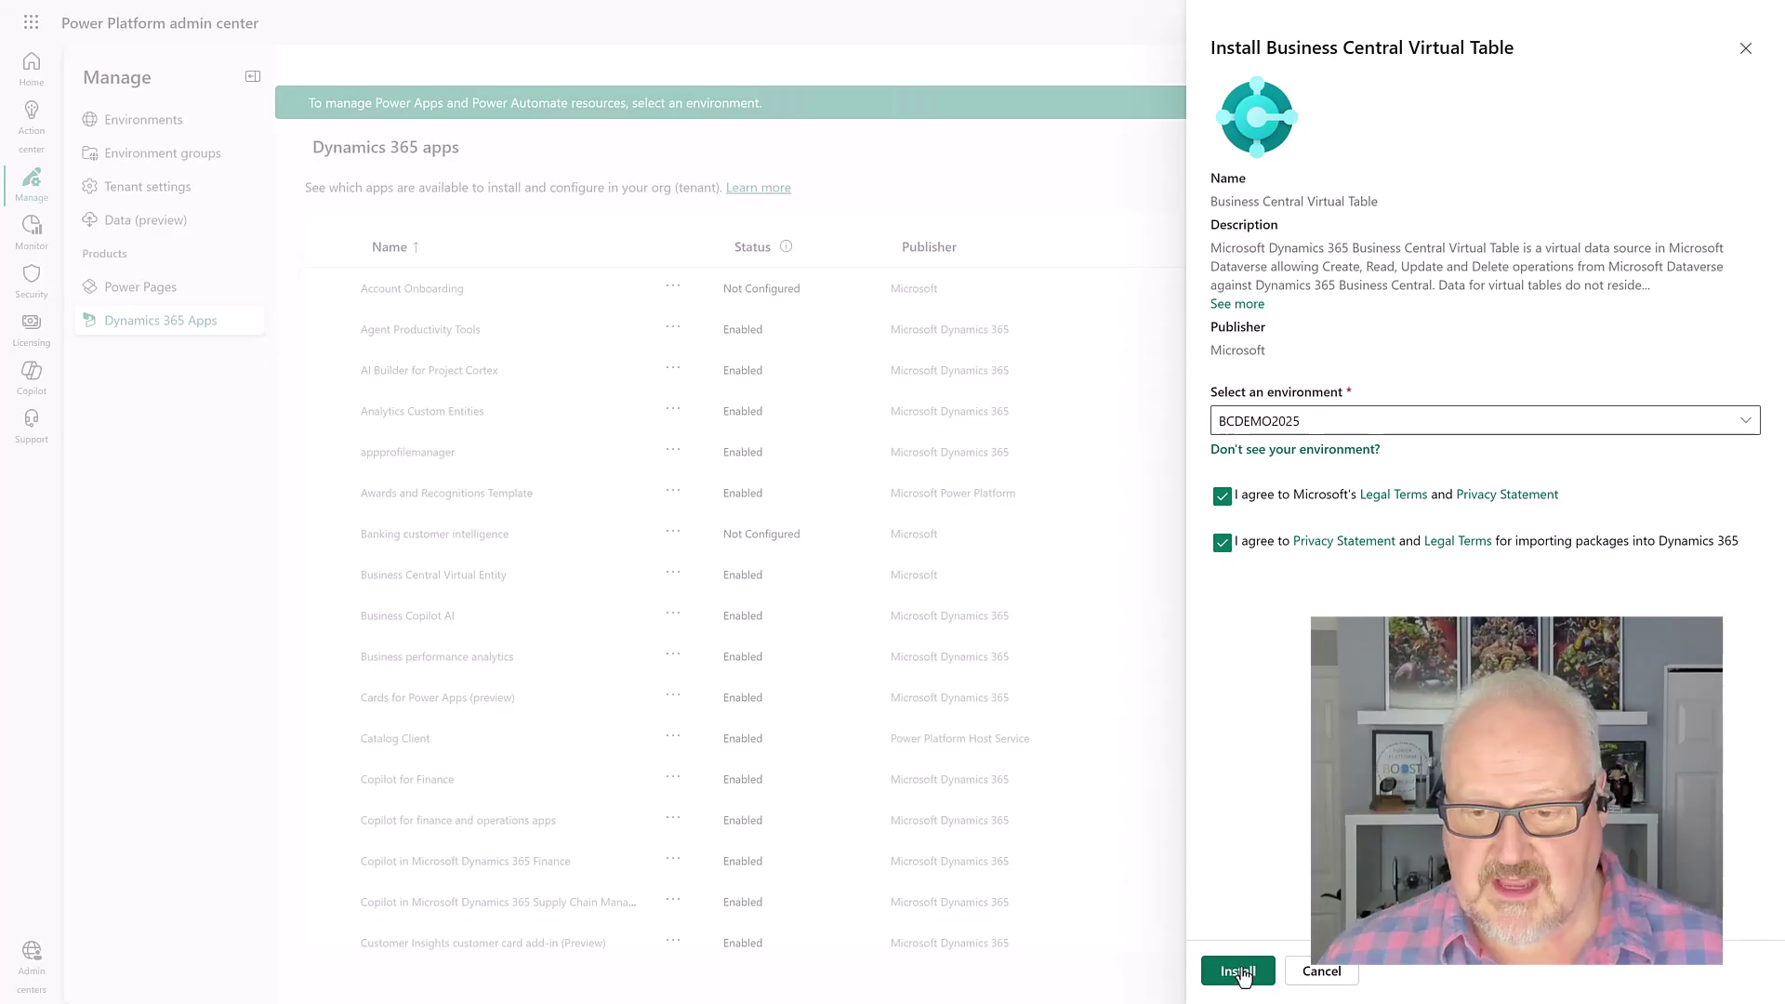
left_click(1240, 970)
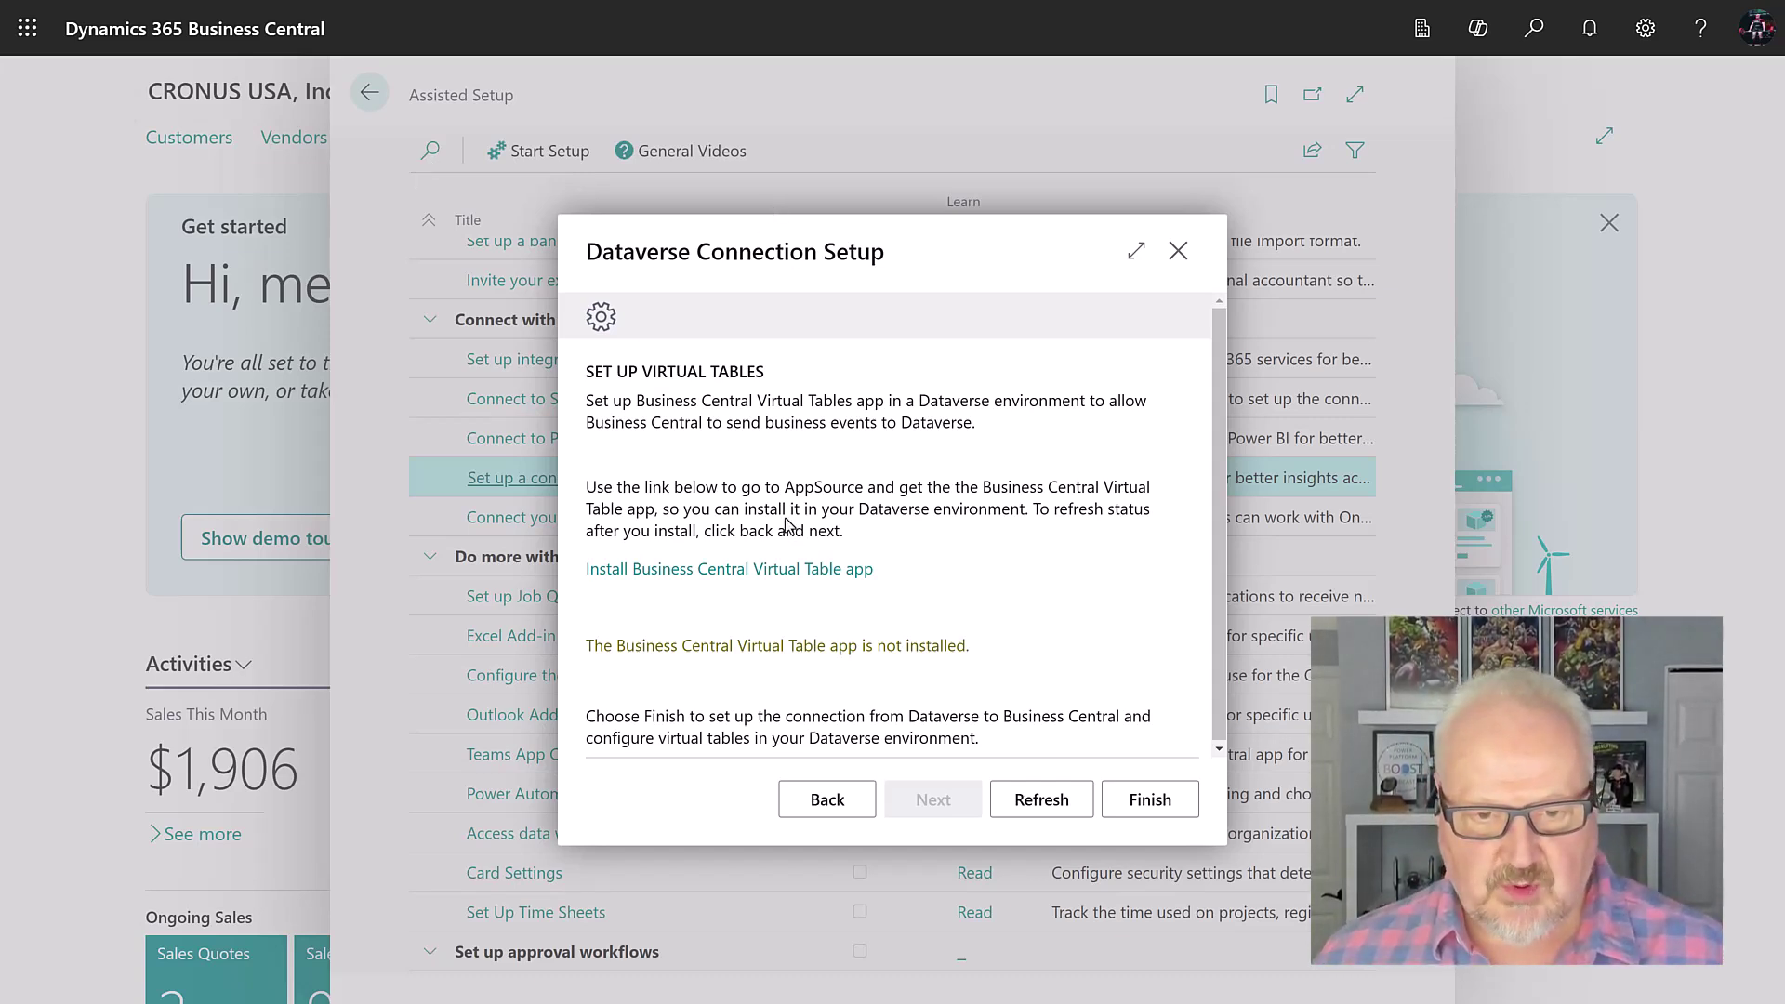
Step: Refresh and finish the Dataverse connection, then open Microsoft Entra Applications via Tell me
left_click(1023, 801)
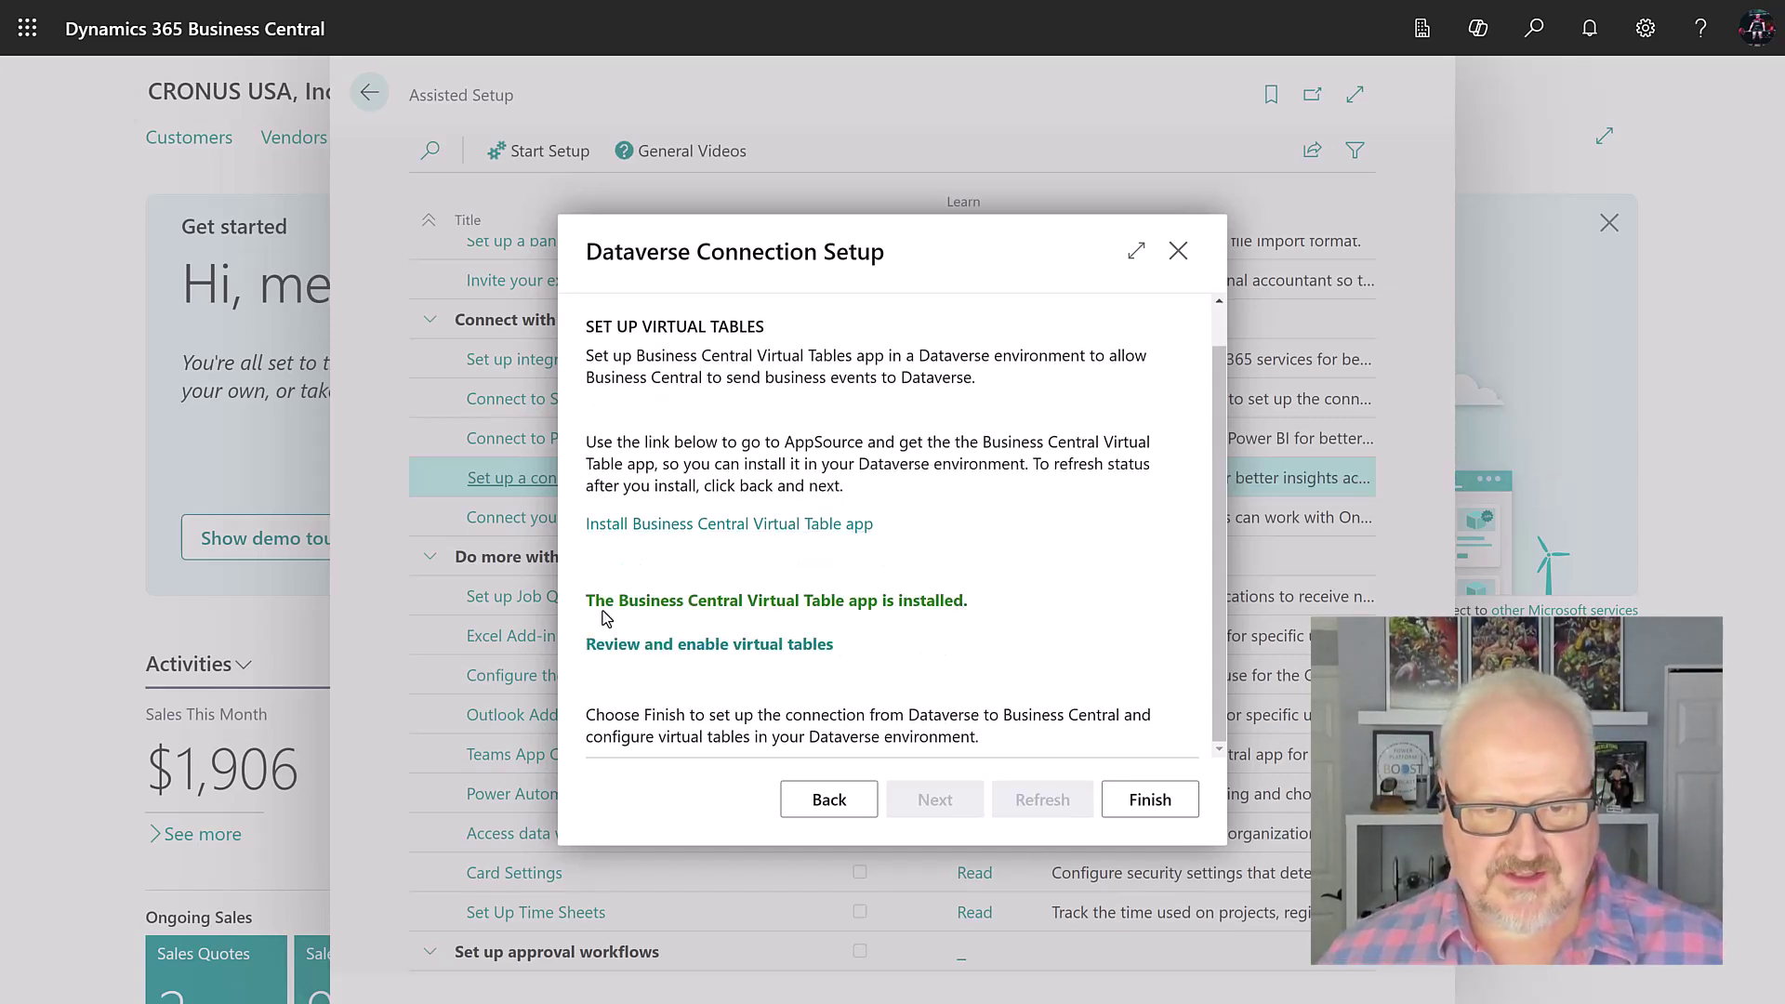
left_click(1151, 801)
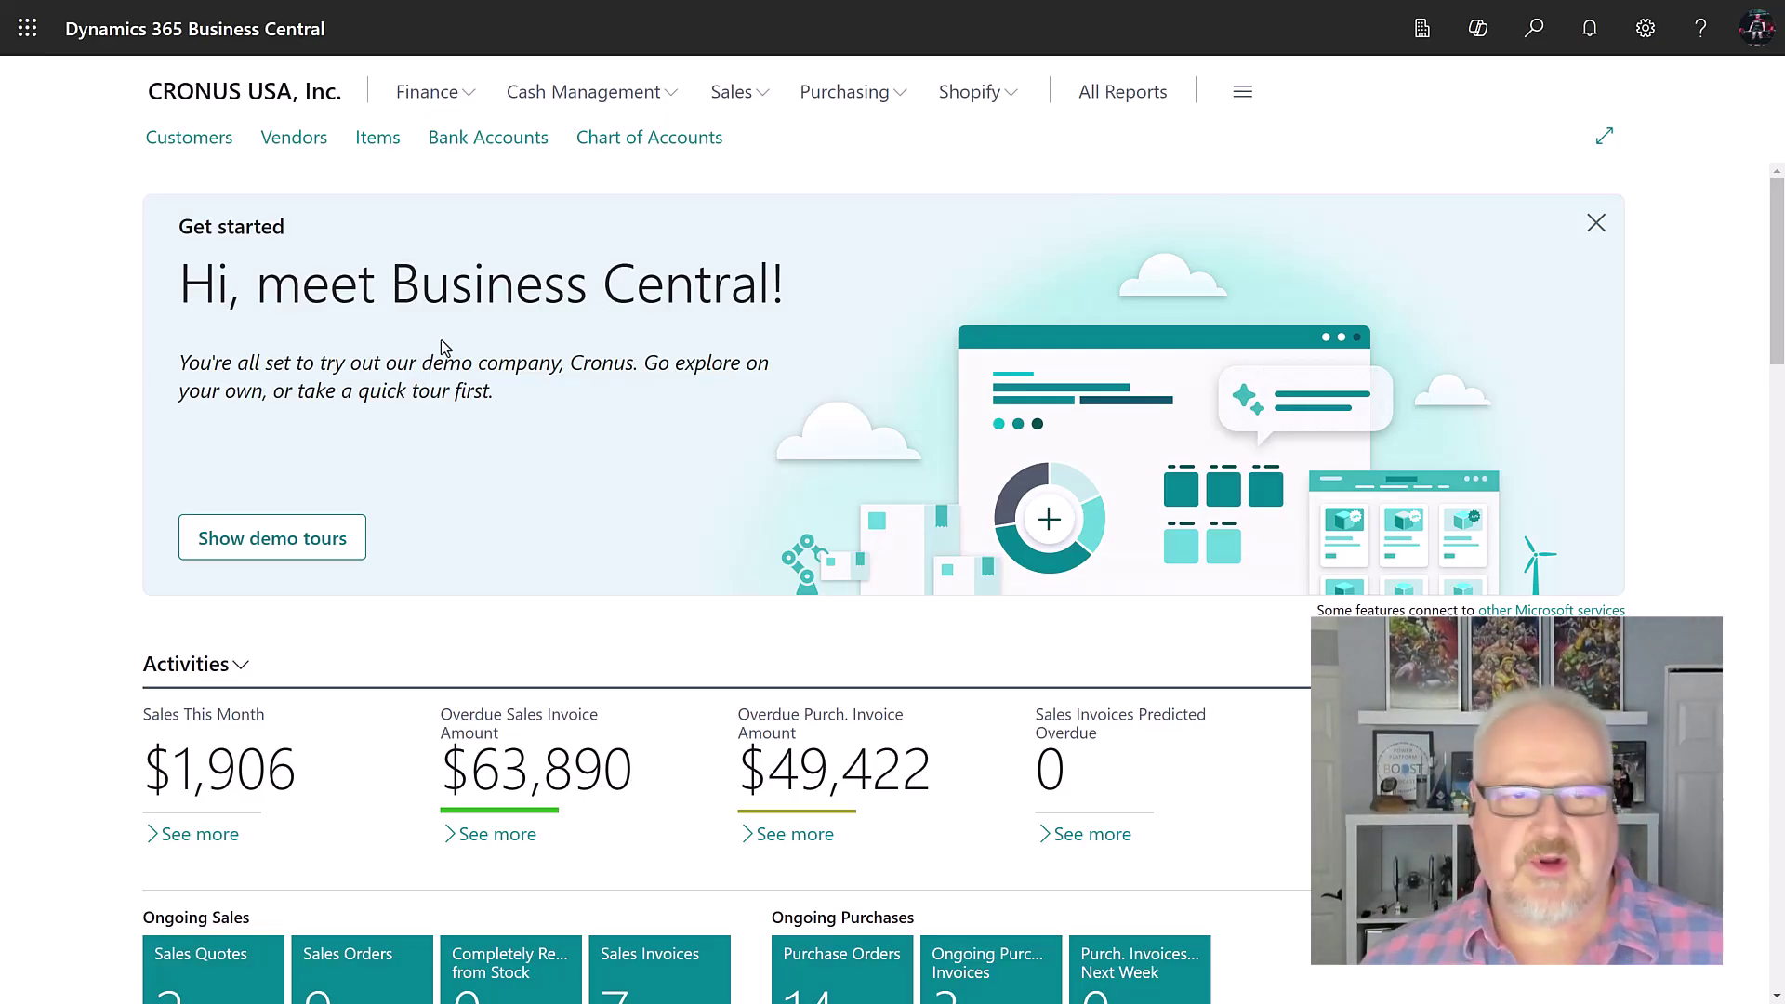
left_click(1533, 28)
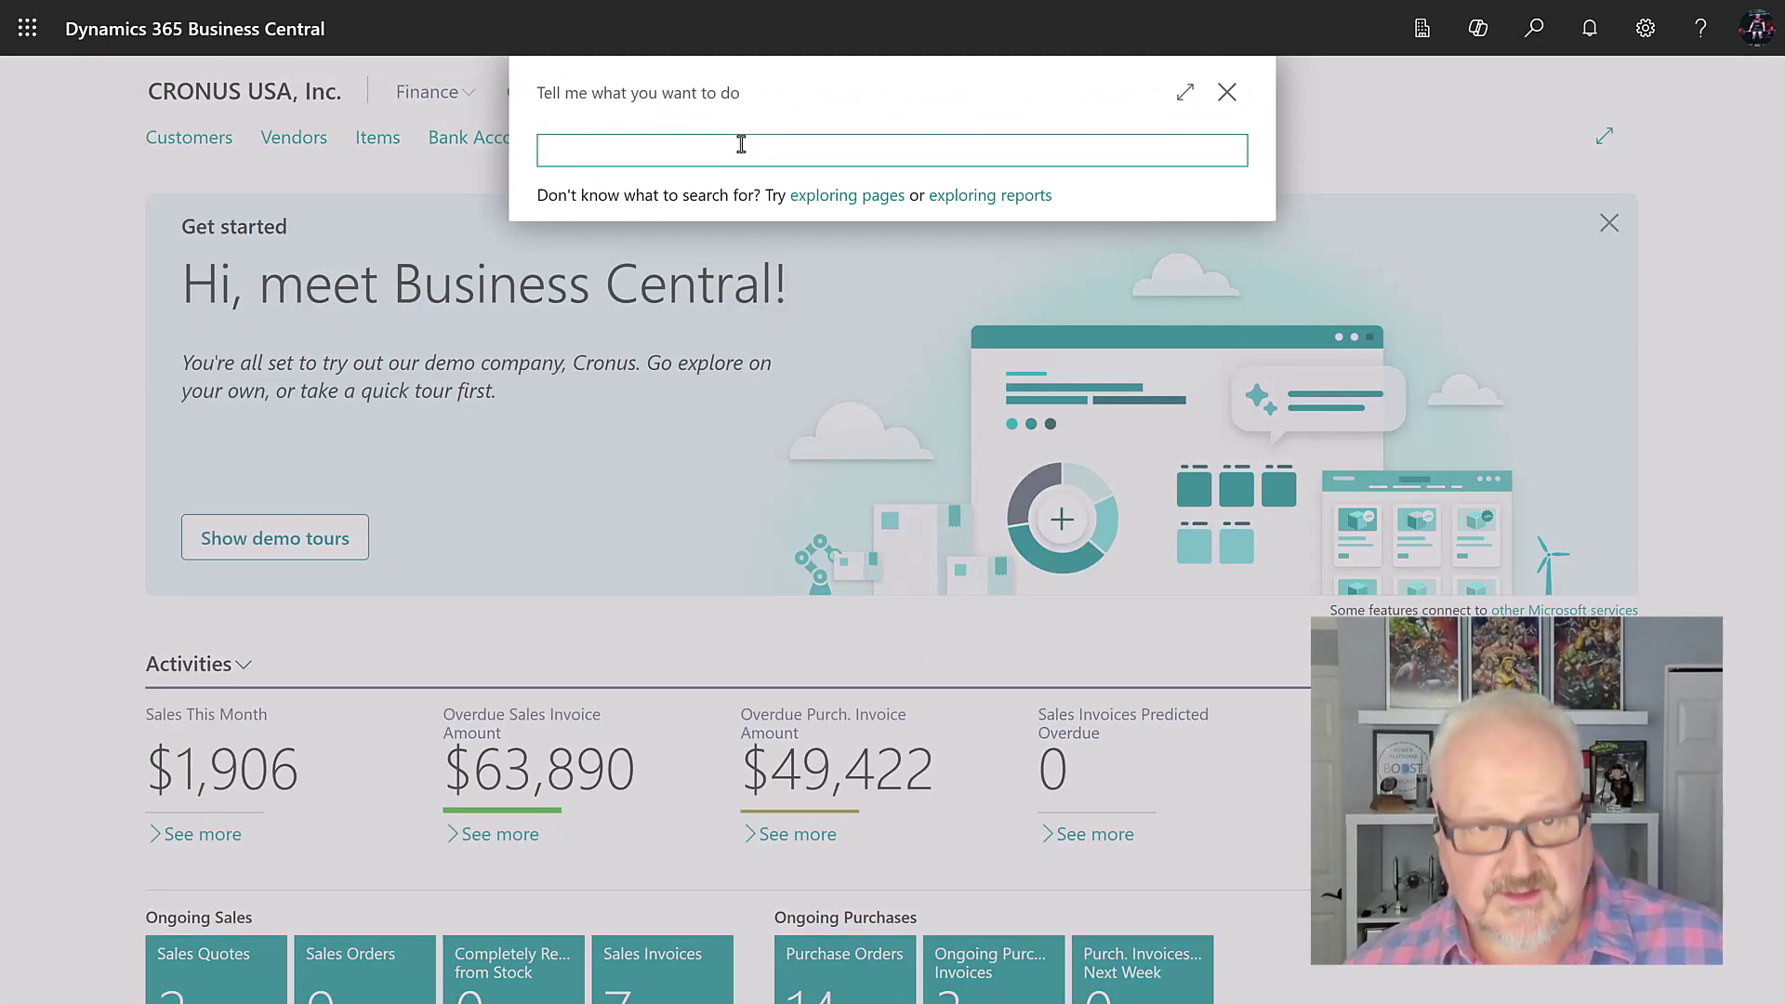
type("Microsoft Entra Applications")
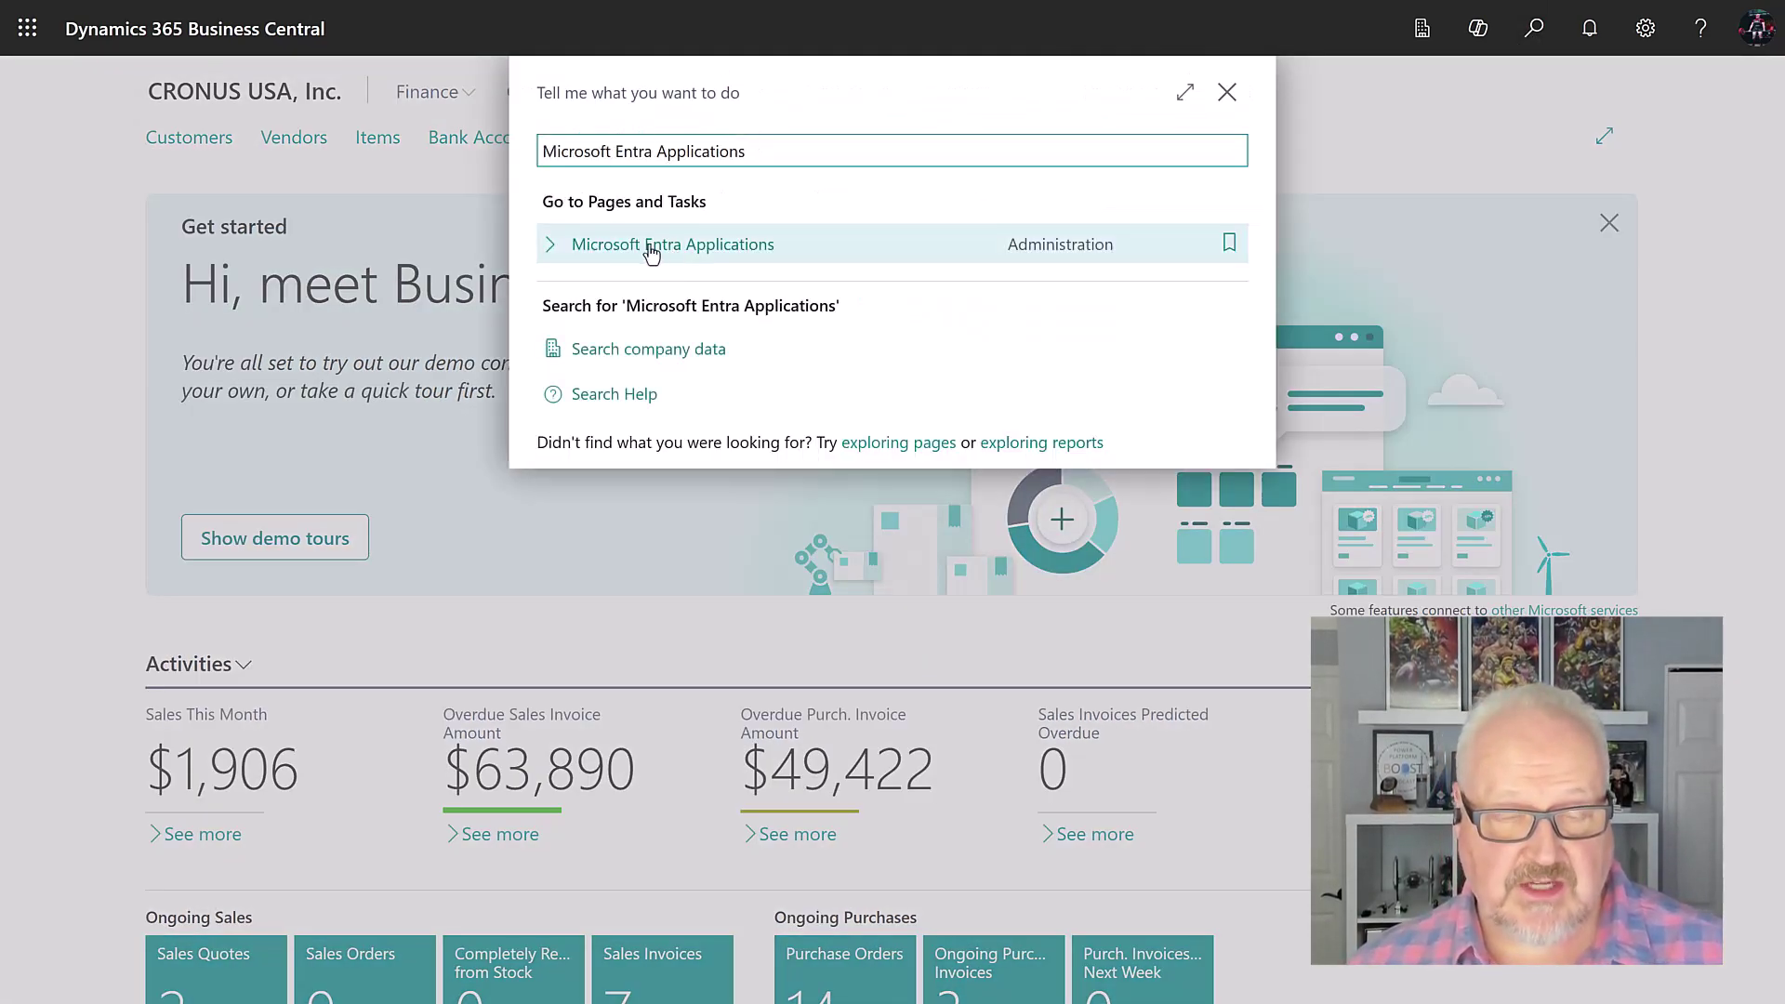
left_click(668, 258)
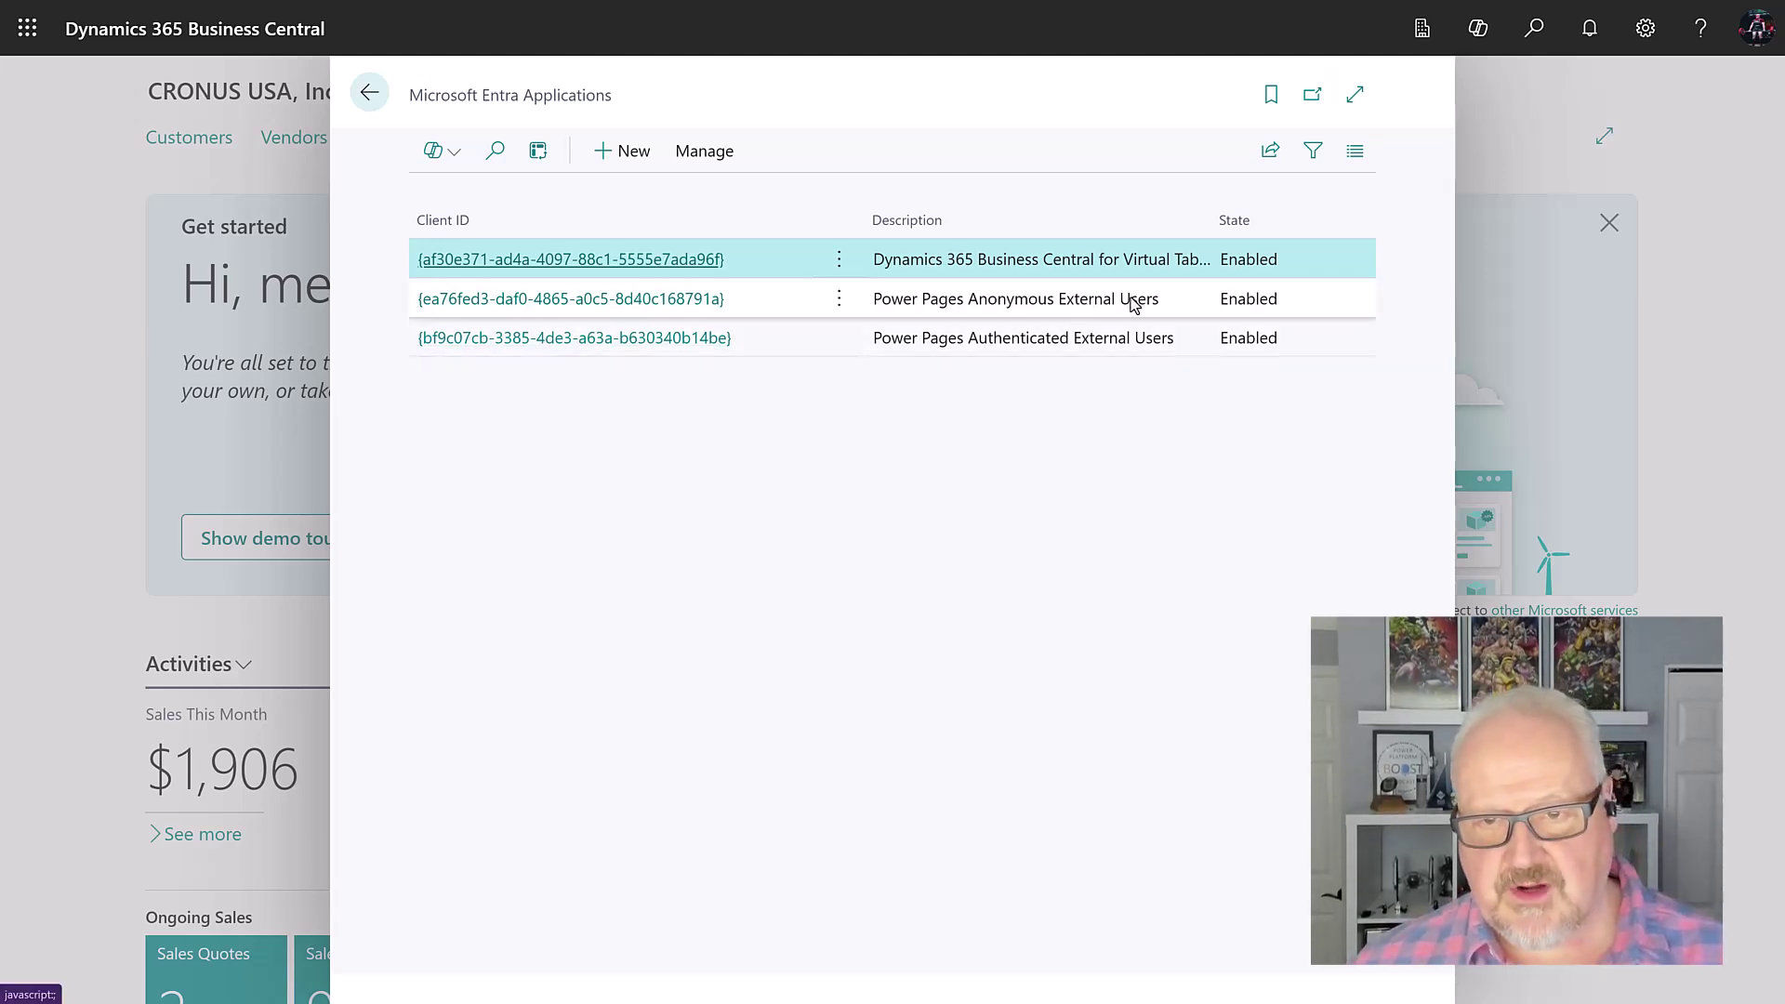
Step: On Power Pages Anonymous External Users, add a LOGIN permission set line
left_click(610, 298)
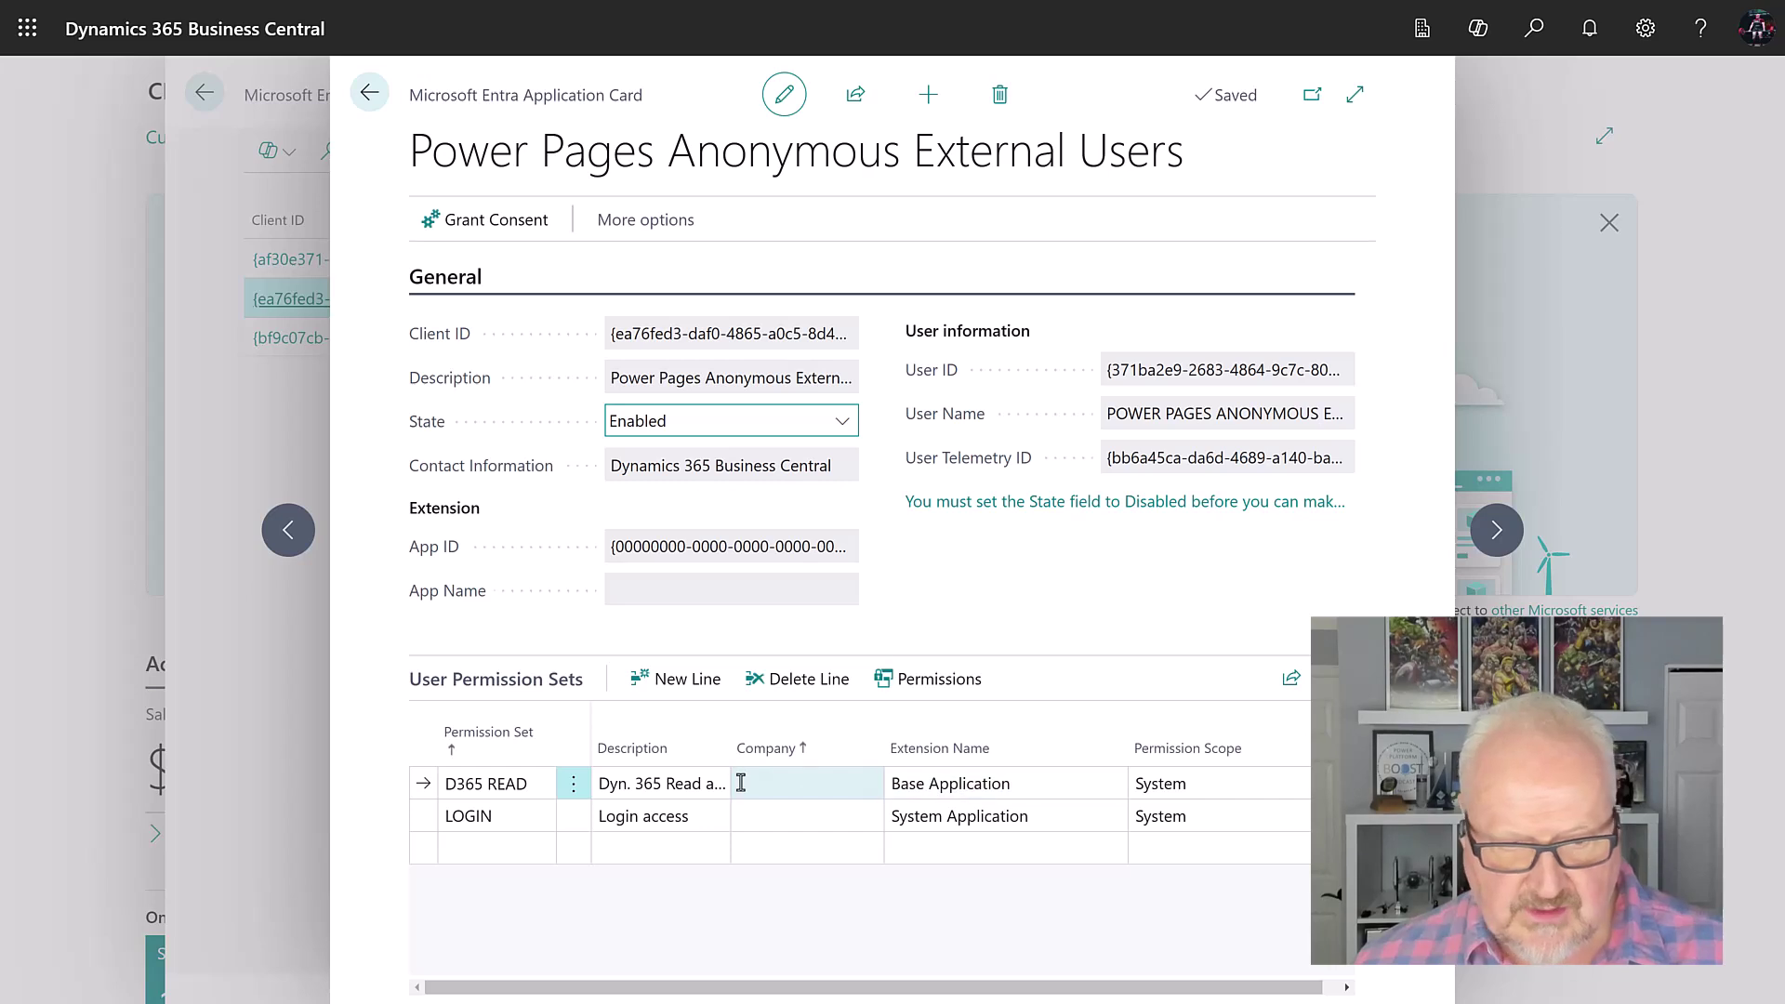
left_click(539, 785)
left_click(541, 816)
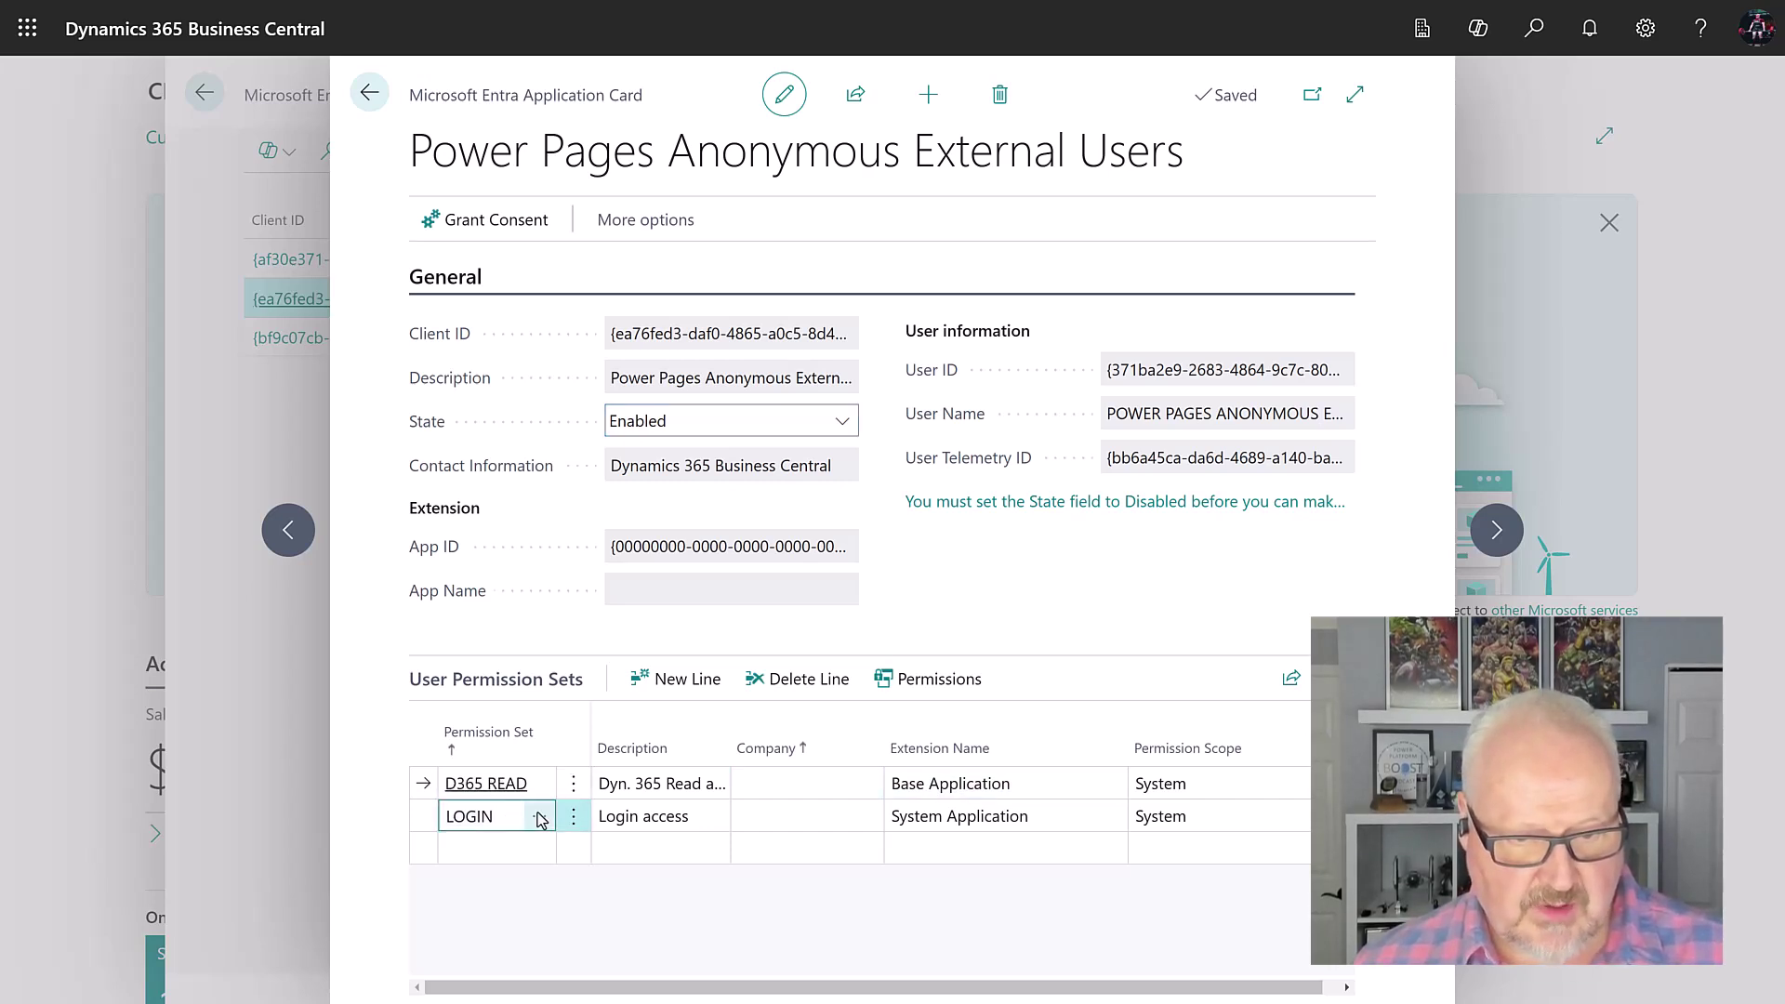
left_click(541, 816)
scroll(641, 414, "down", 6)
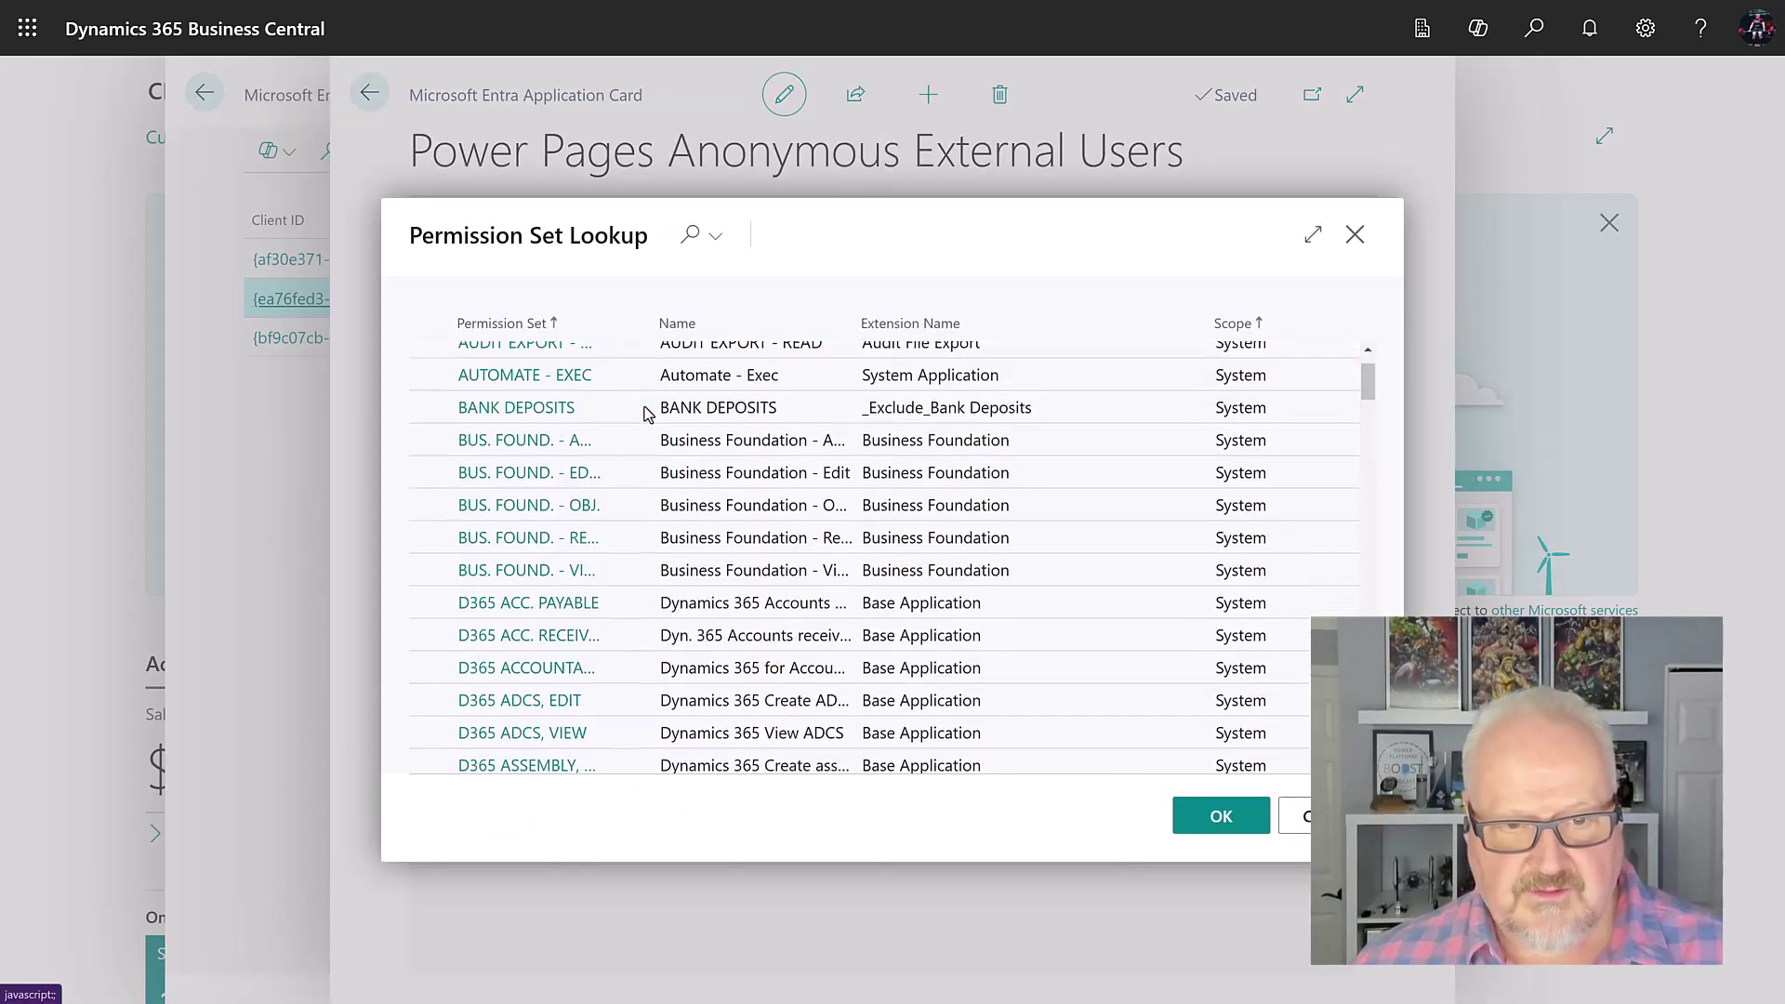
scroll(642, 413, "down", 9)
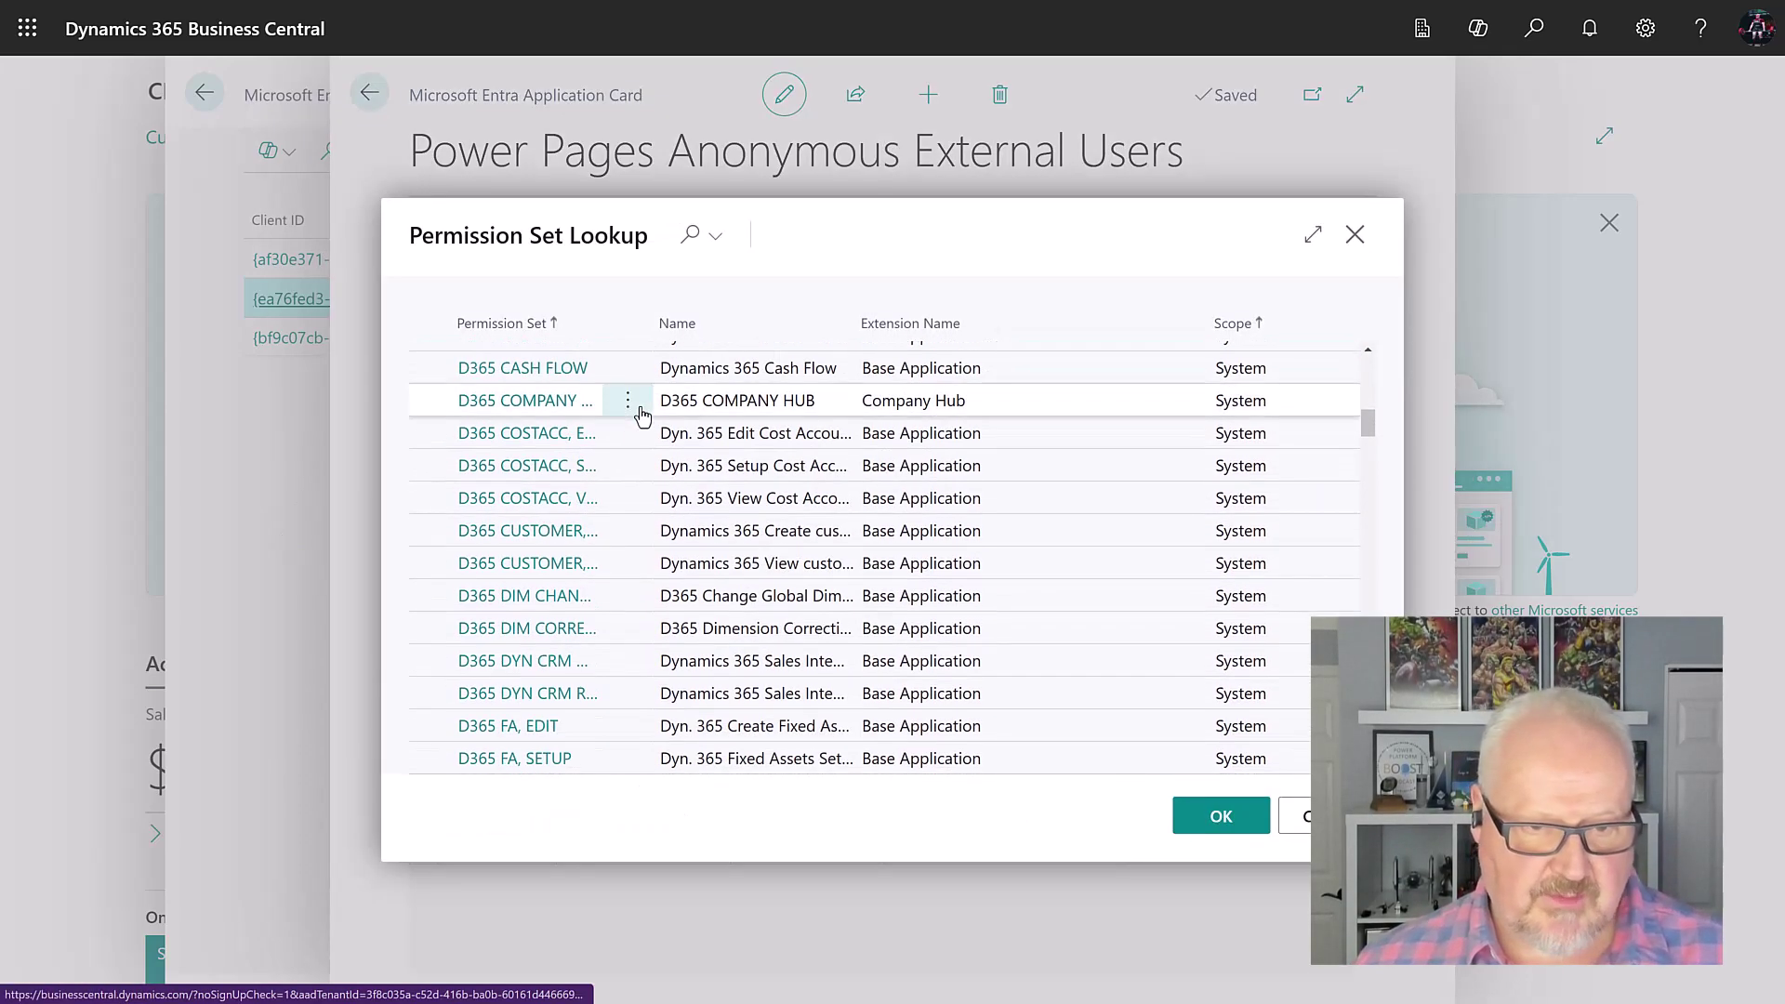
scroll(639, 417, "down", 15)
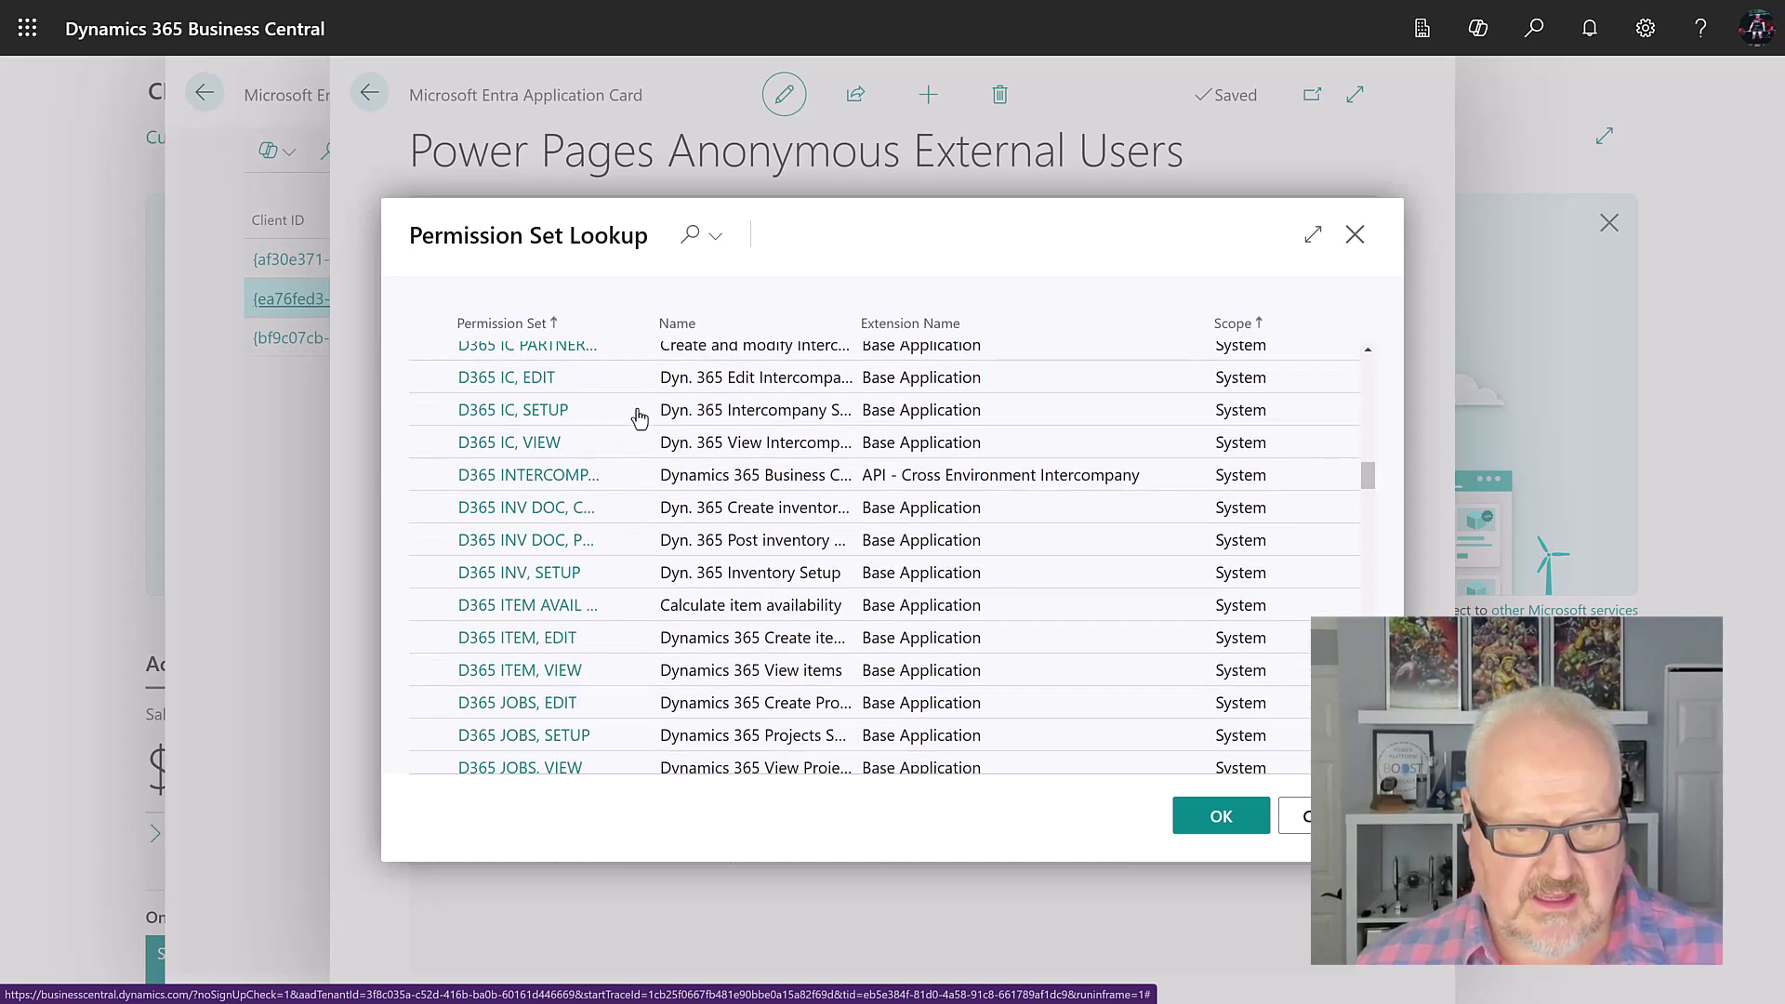
scroll(639, 416, "up", 20)
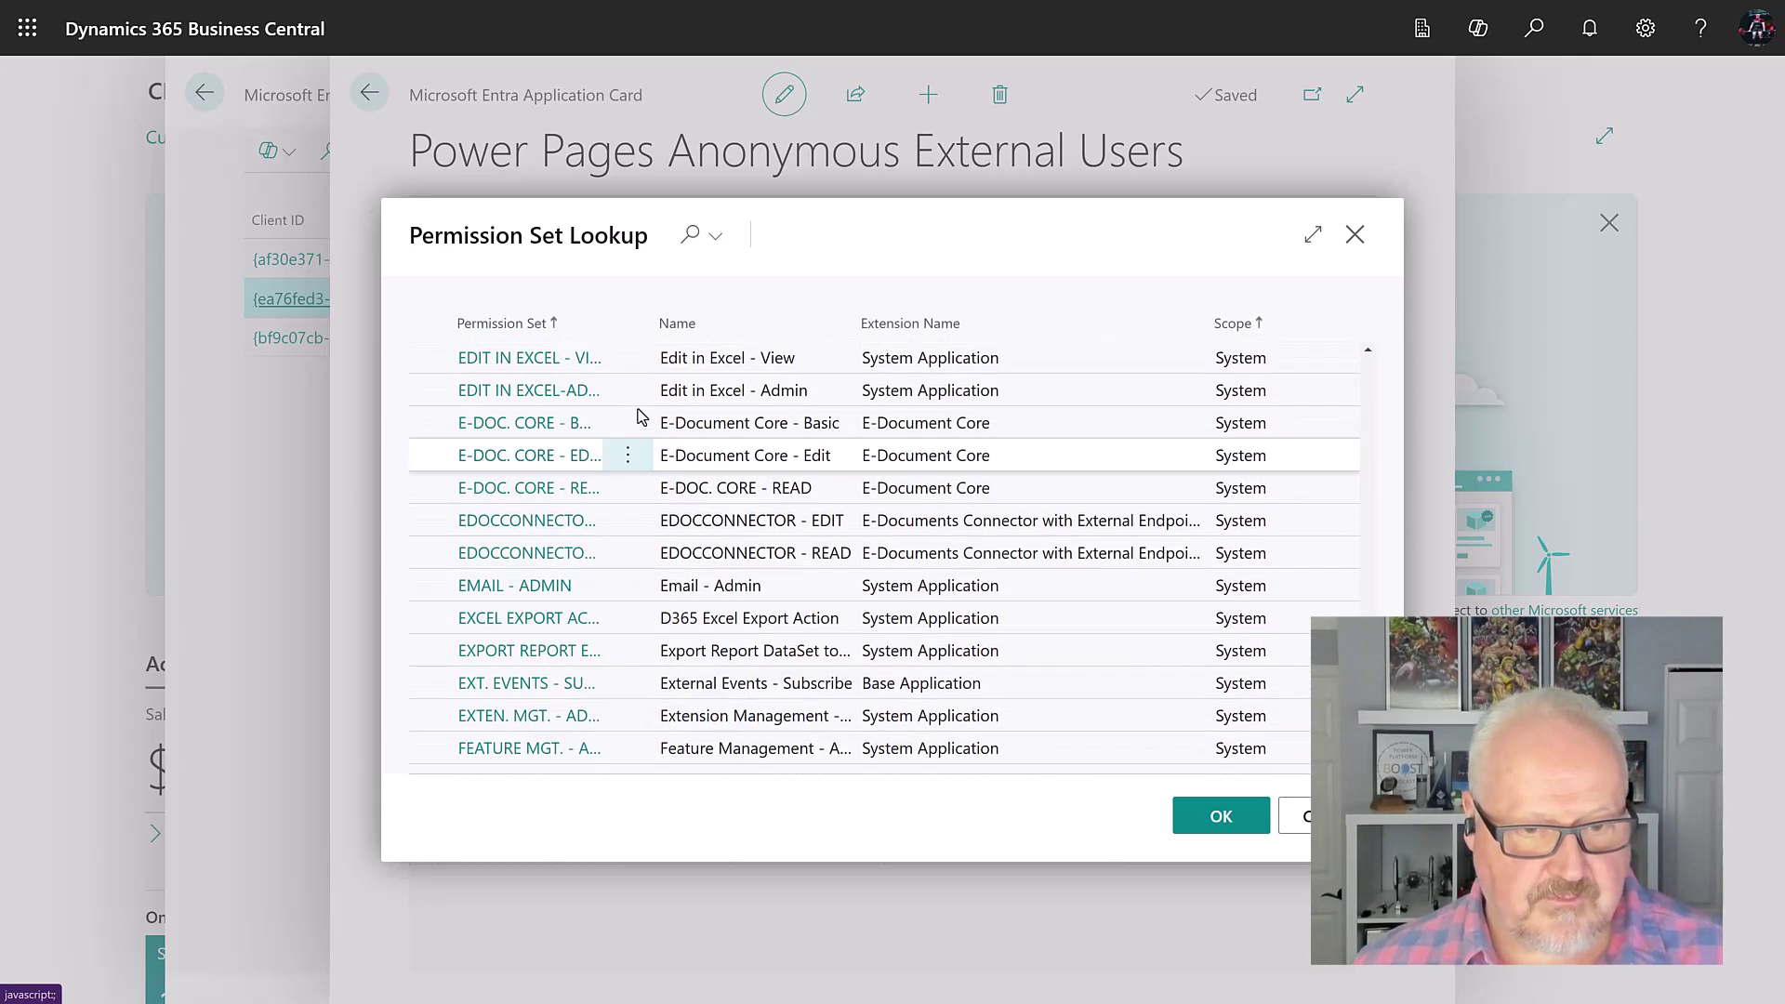
scroll(638, 416, "down", 6)
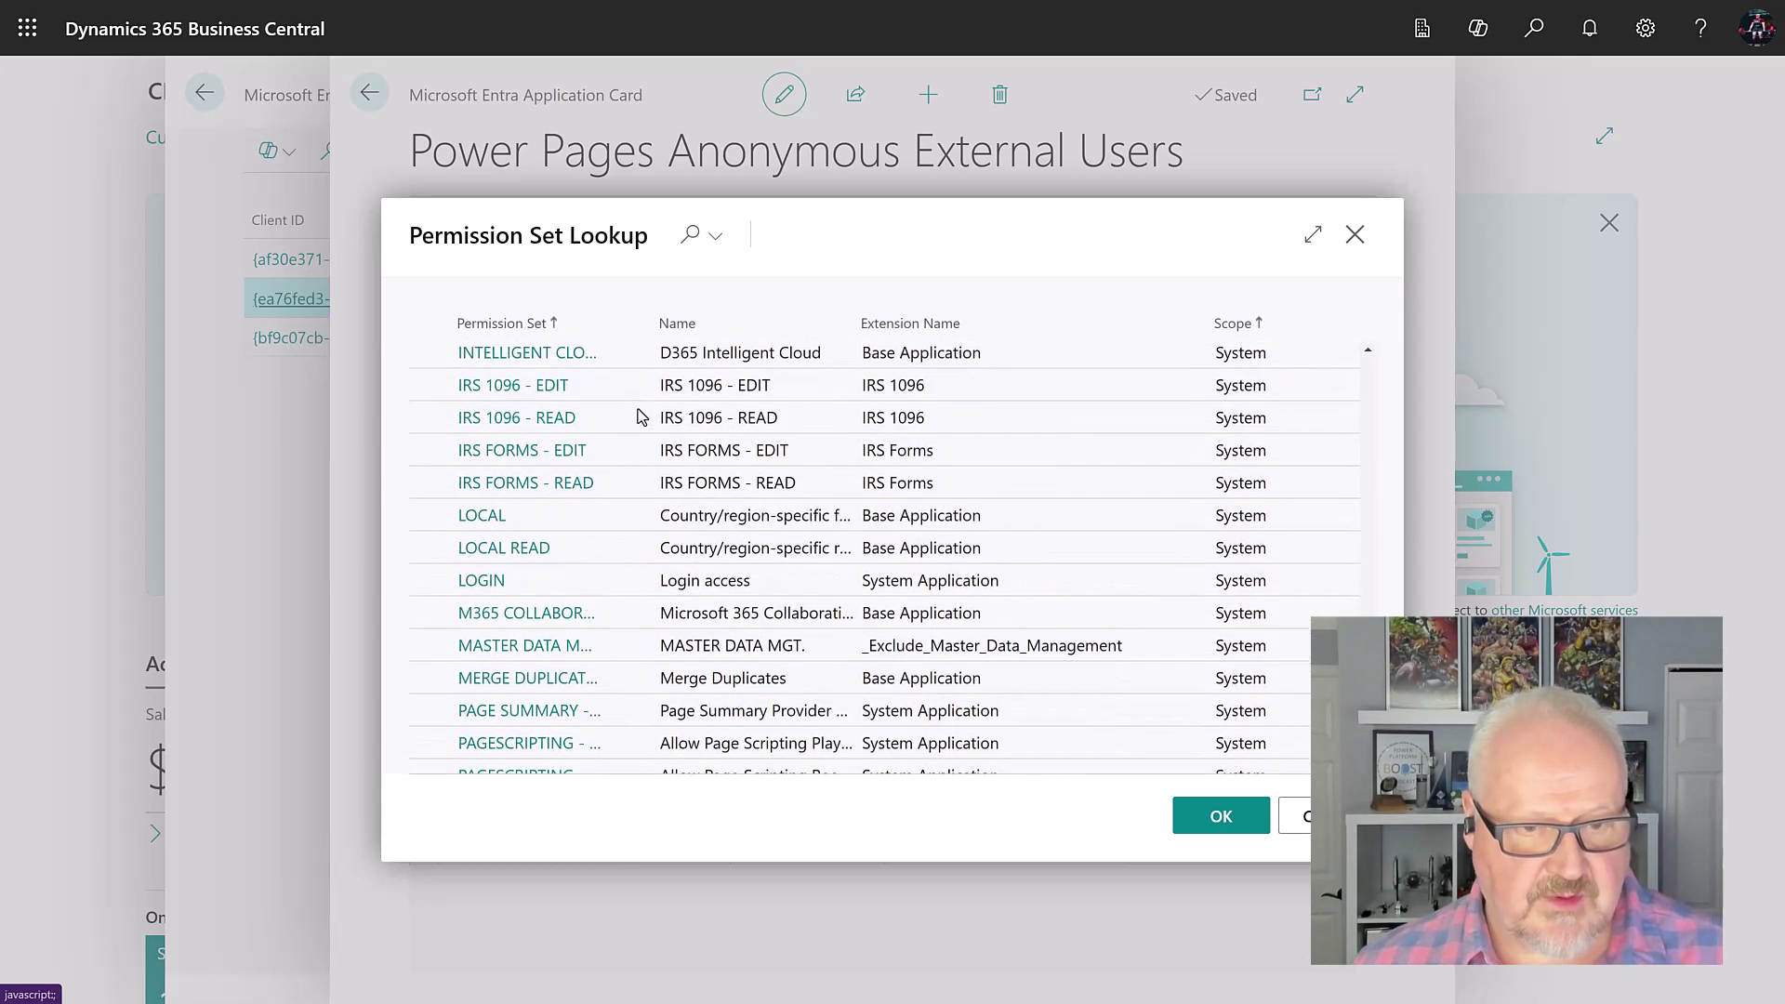
left_click(599, 589)
left_click(1220, 818)
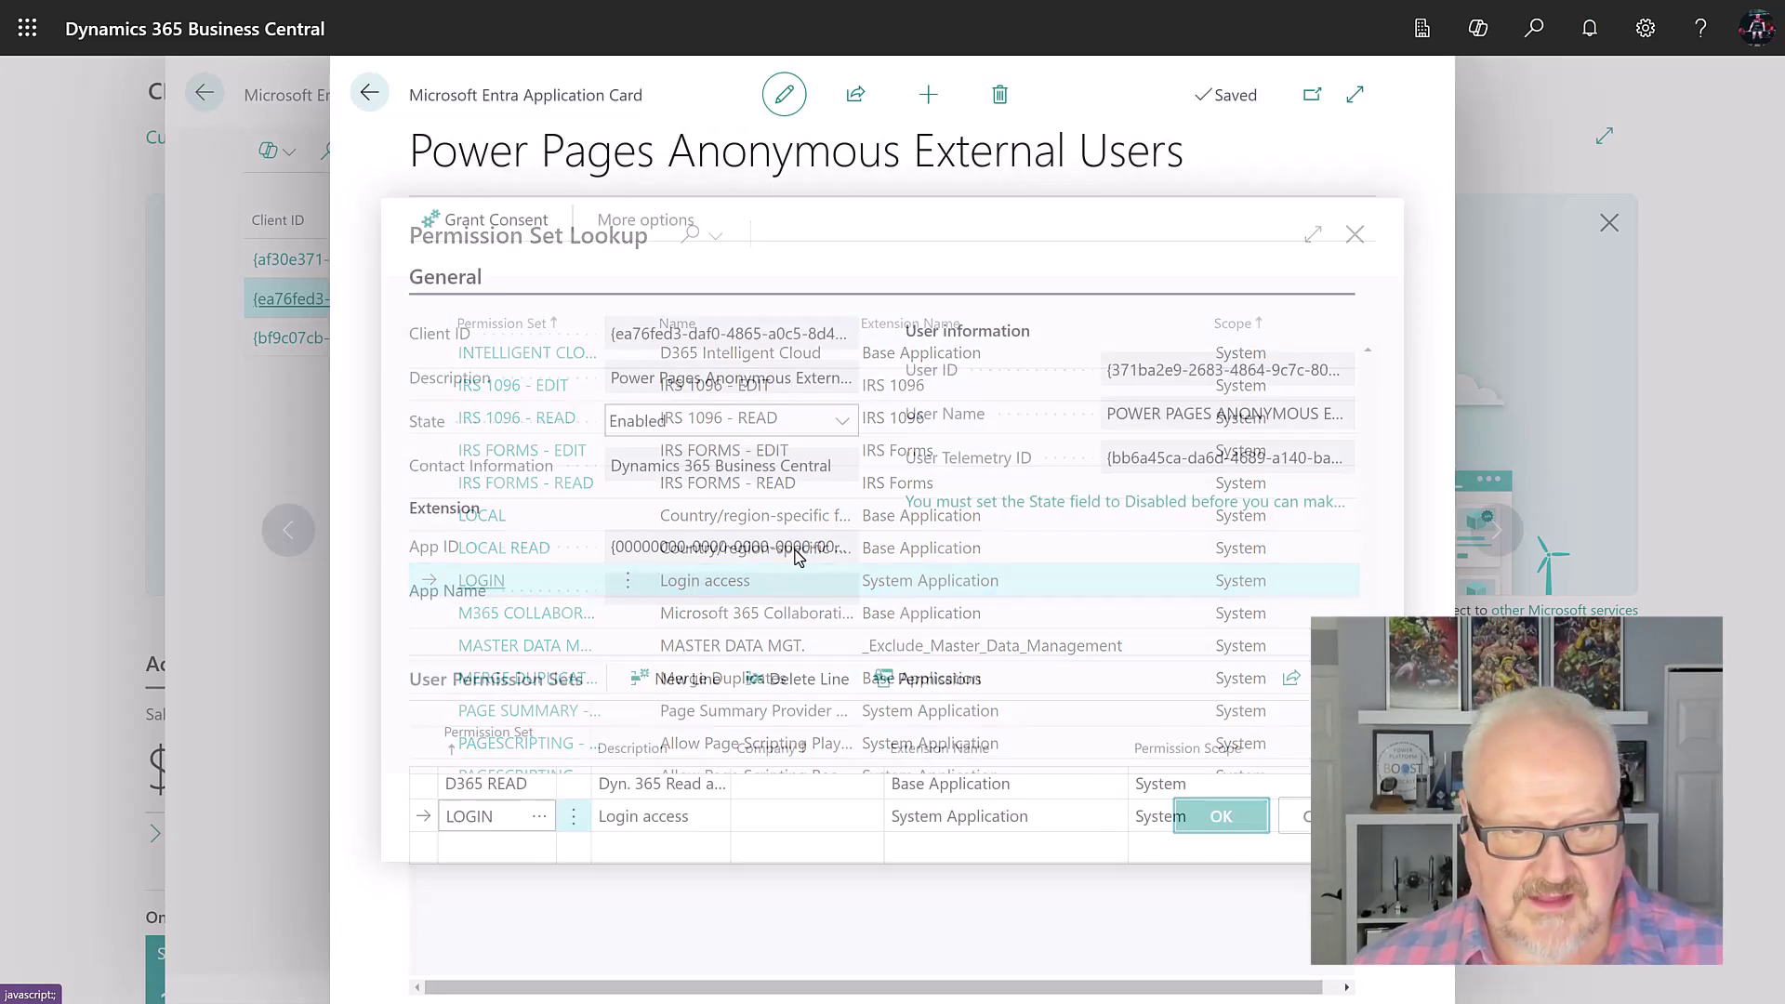
Step: Set the first permission set line to D365 READ and return to the applications list
left_click(536, 787)
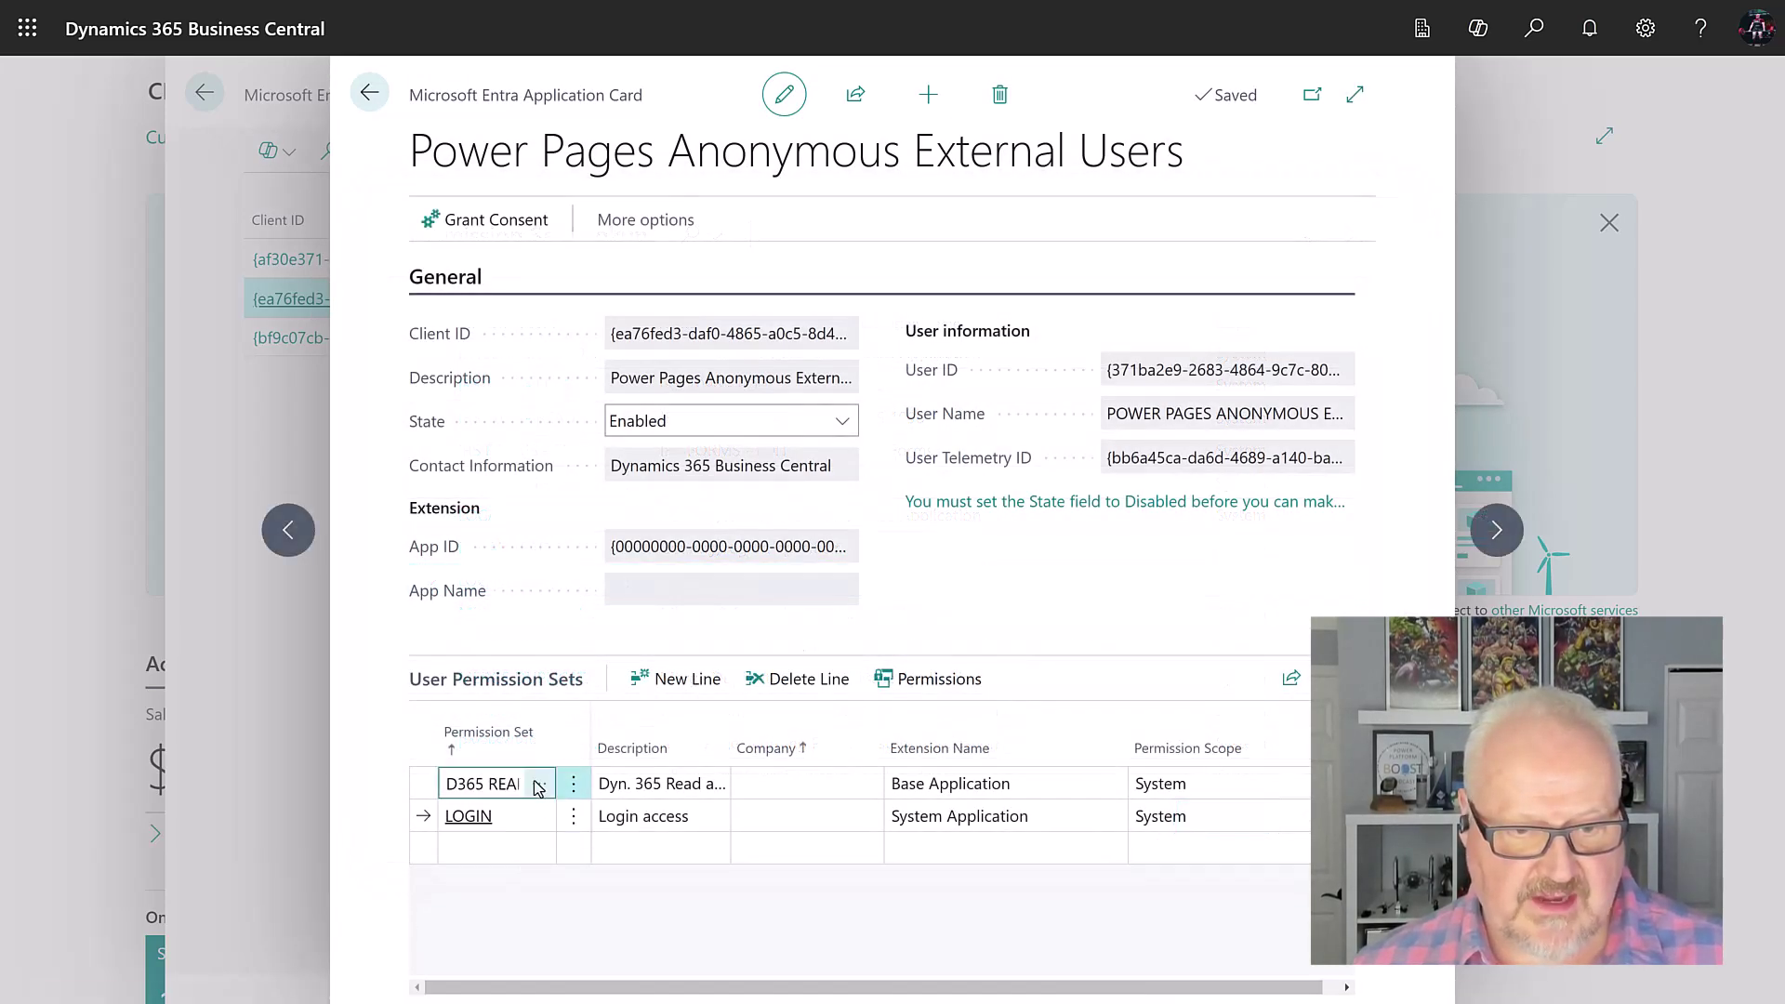
left_click(539, 784)
scroll(598, 435, "down", 10)
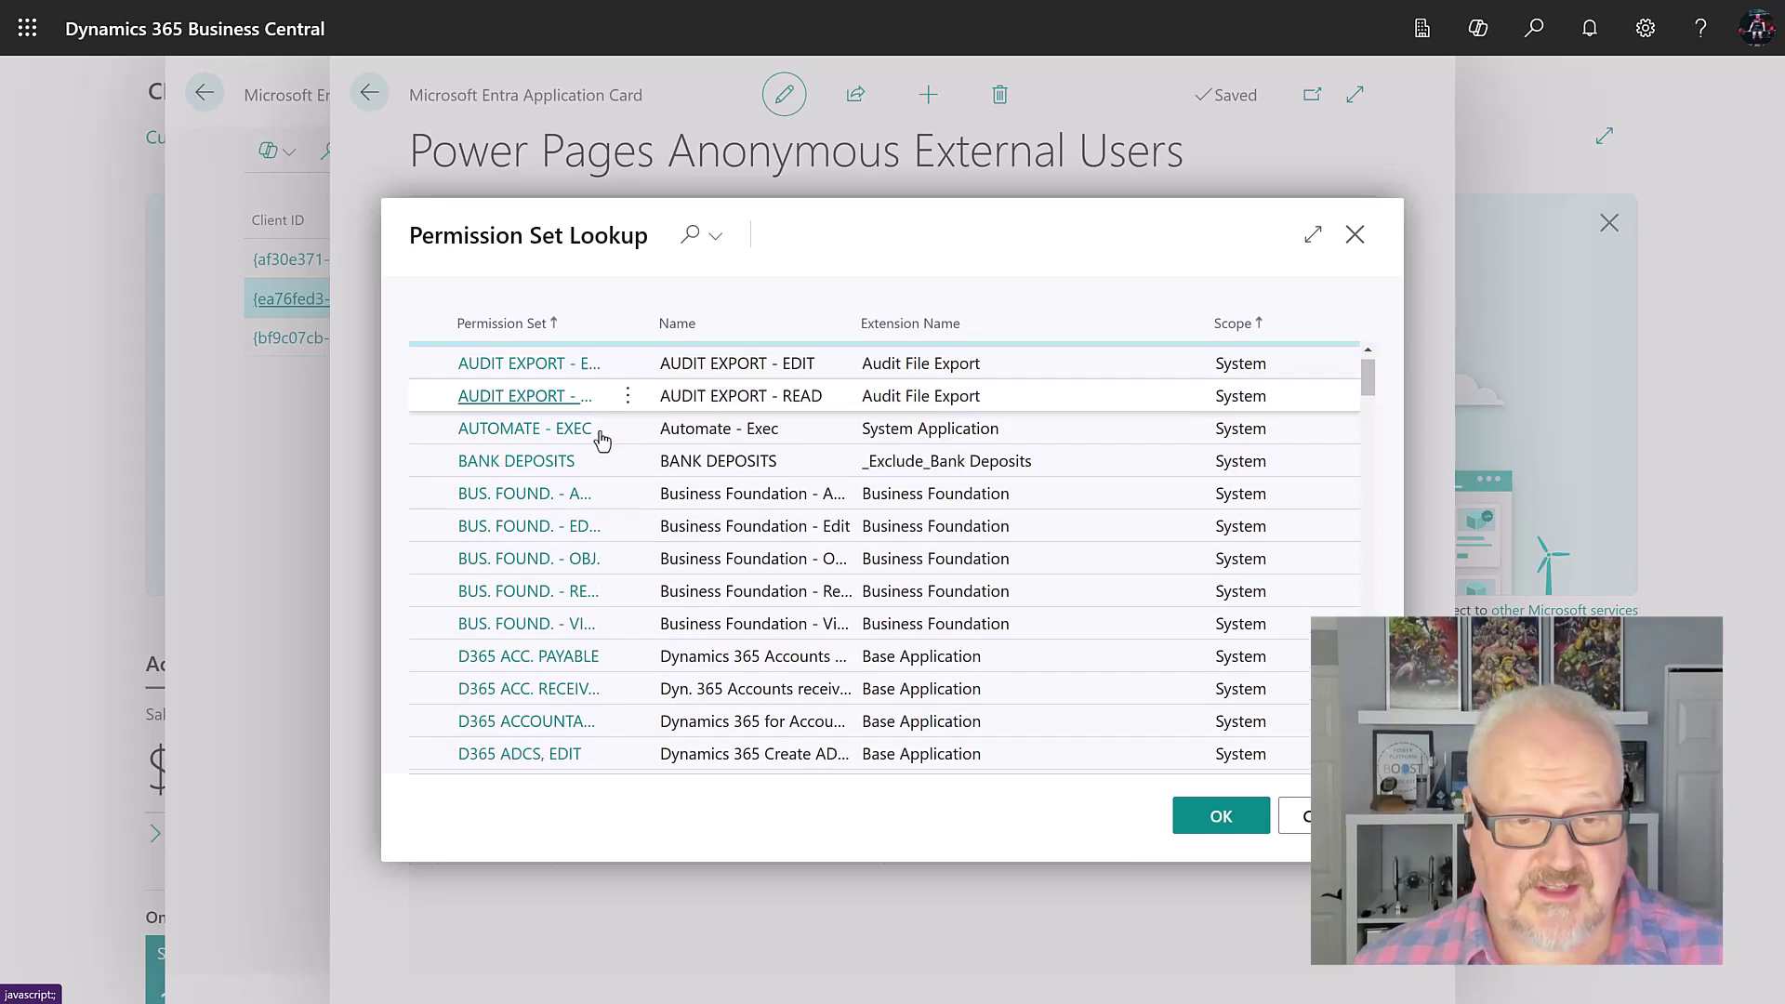
scroll(625, 465, "down", 9)
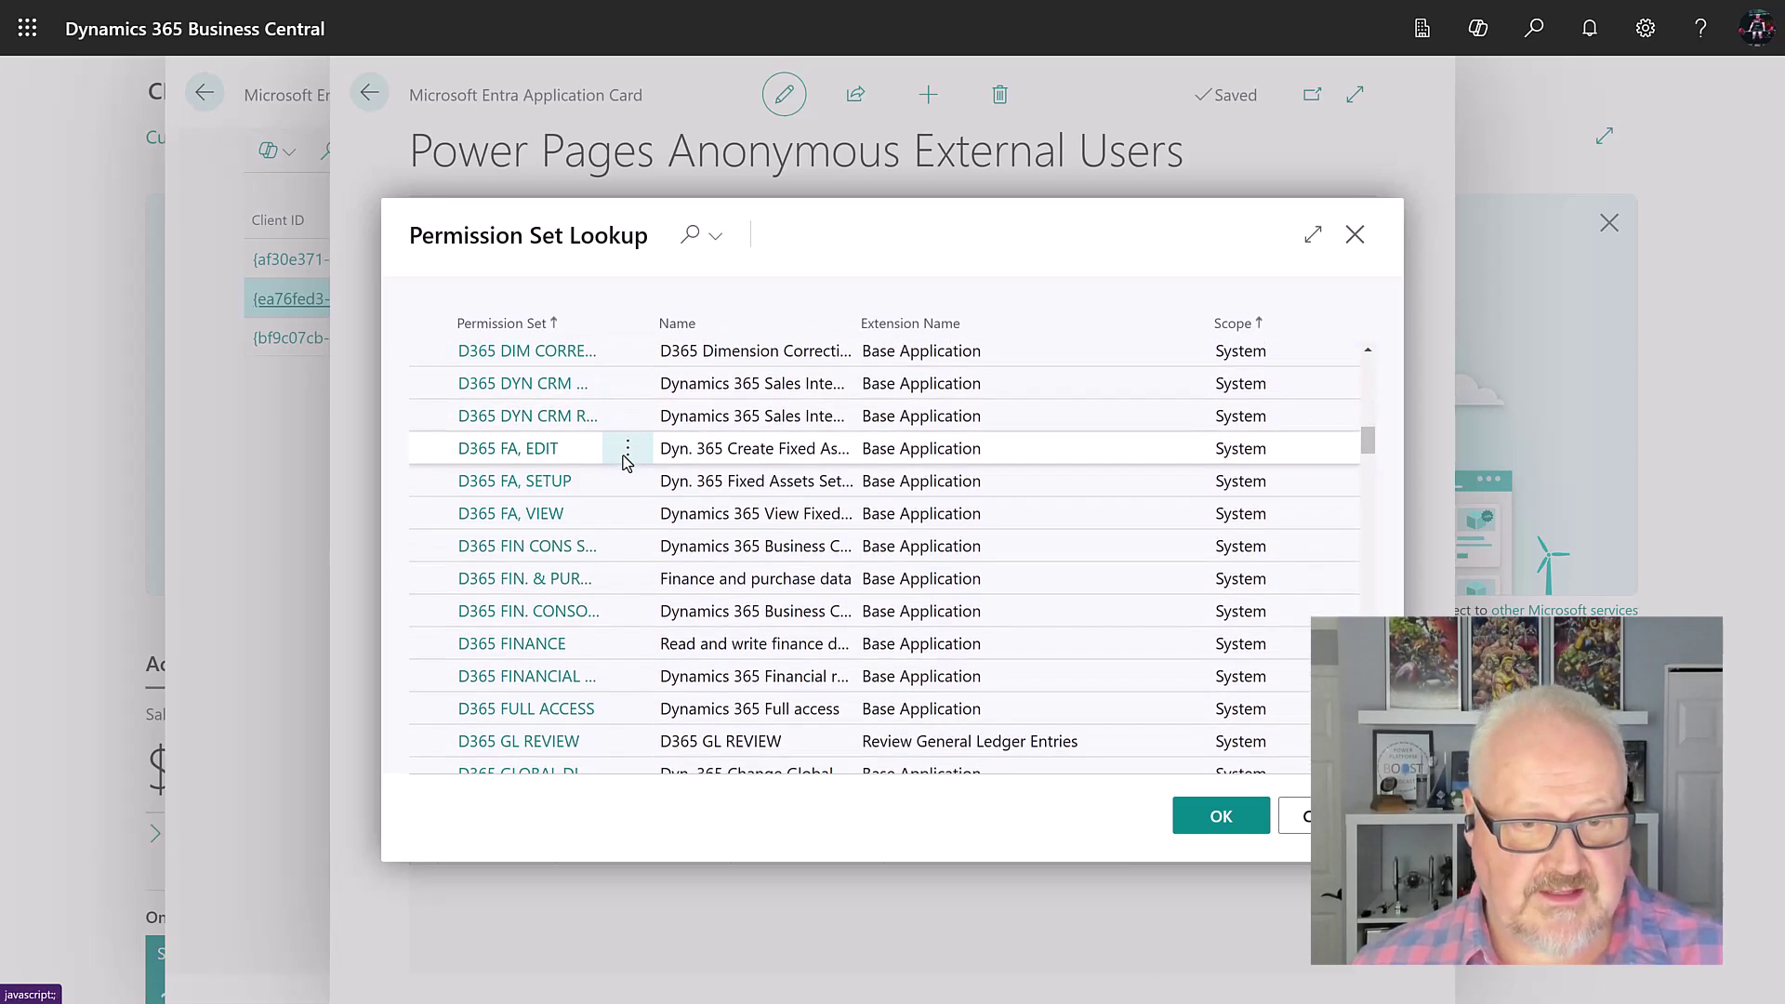
scroll(625, 465, "down", 7)
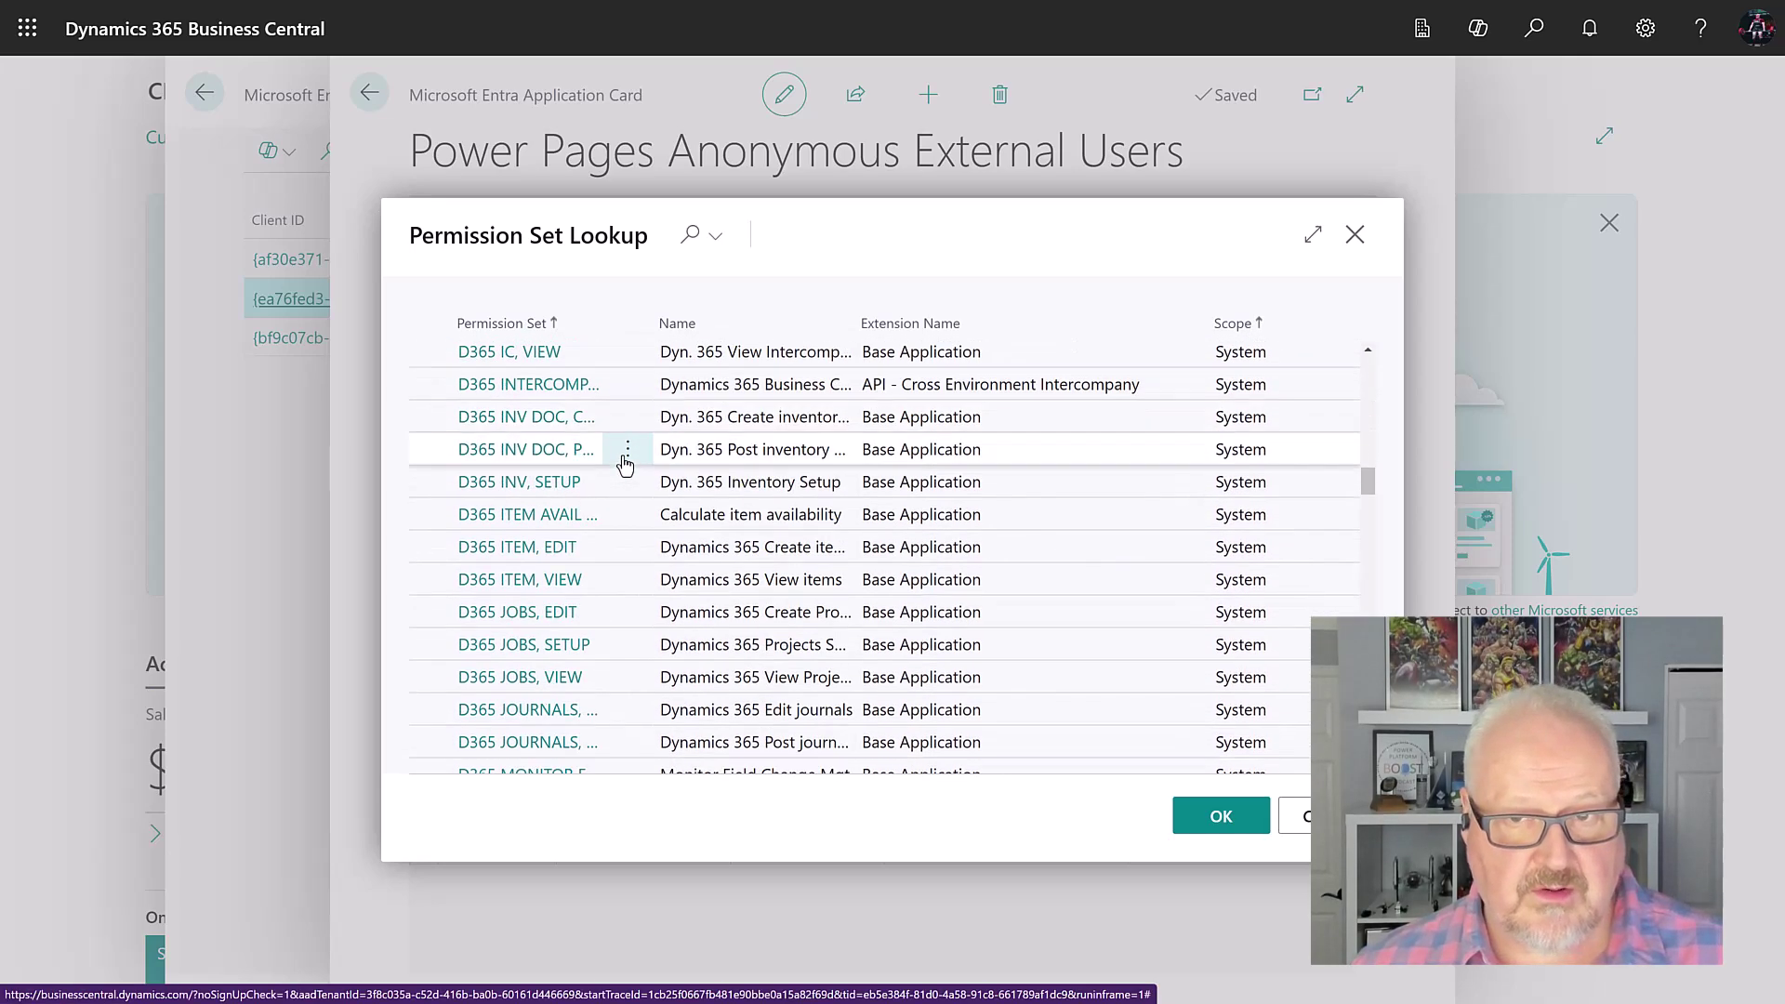
scroll(624, 465, "down", 2)
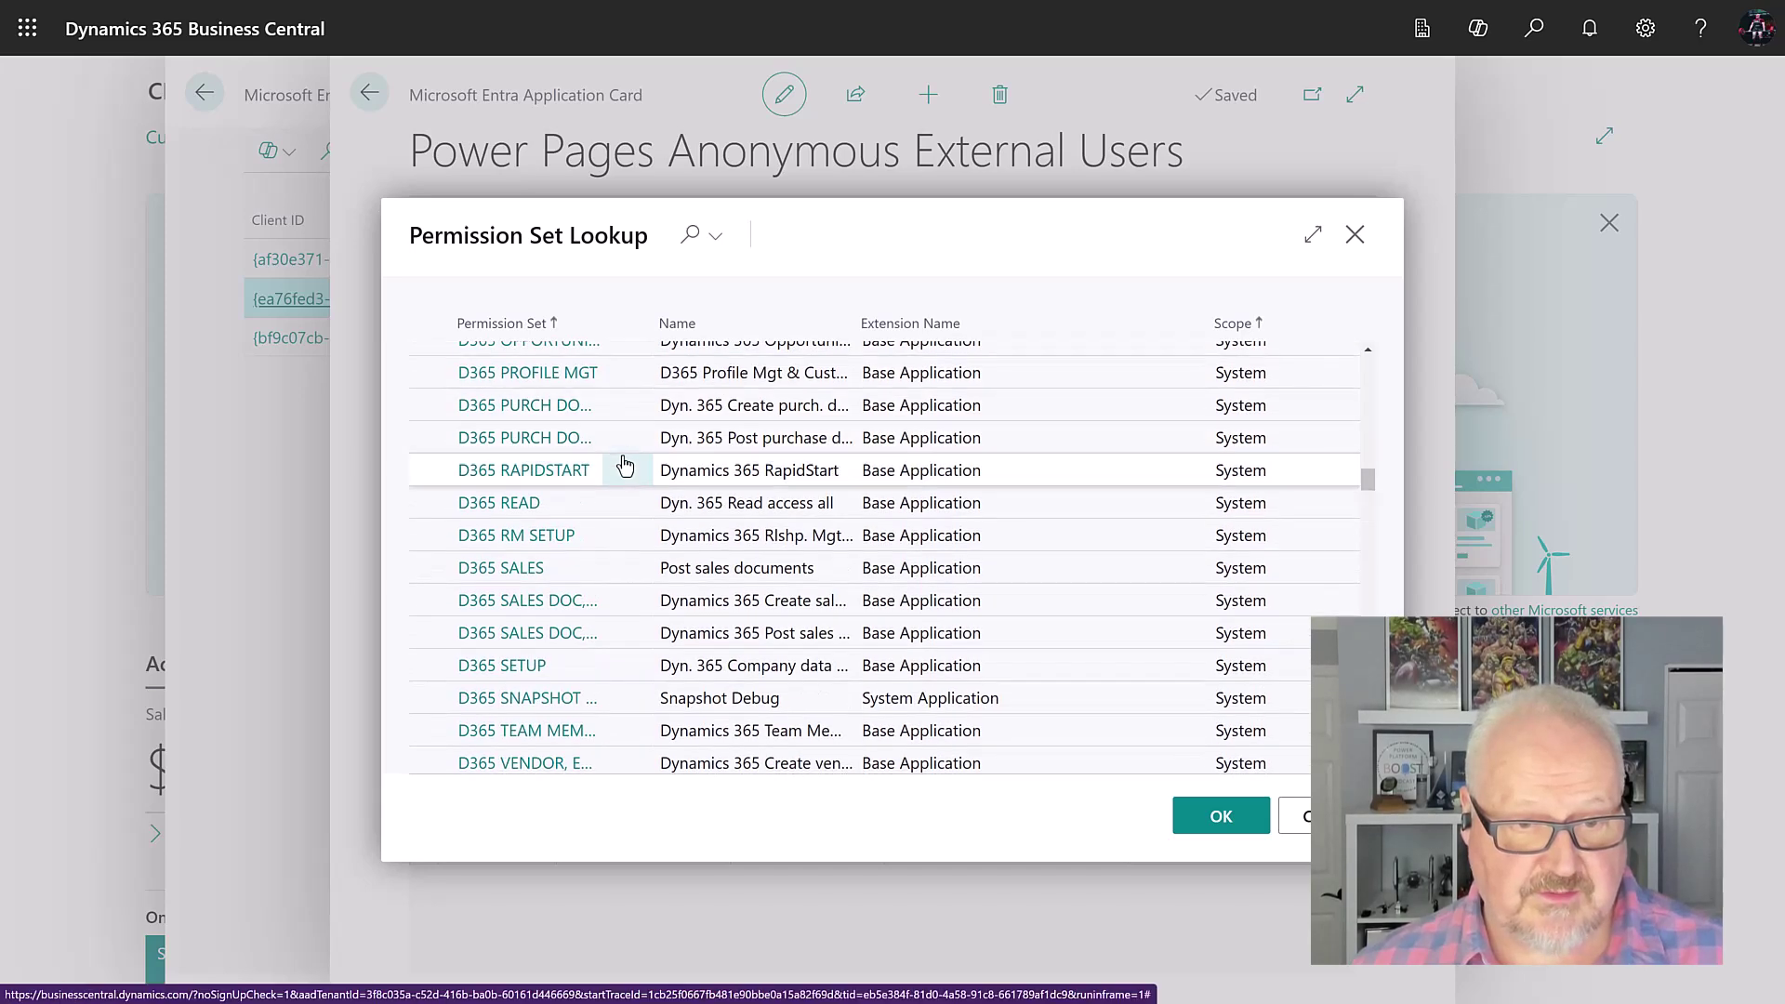
left_click(595, 511)
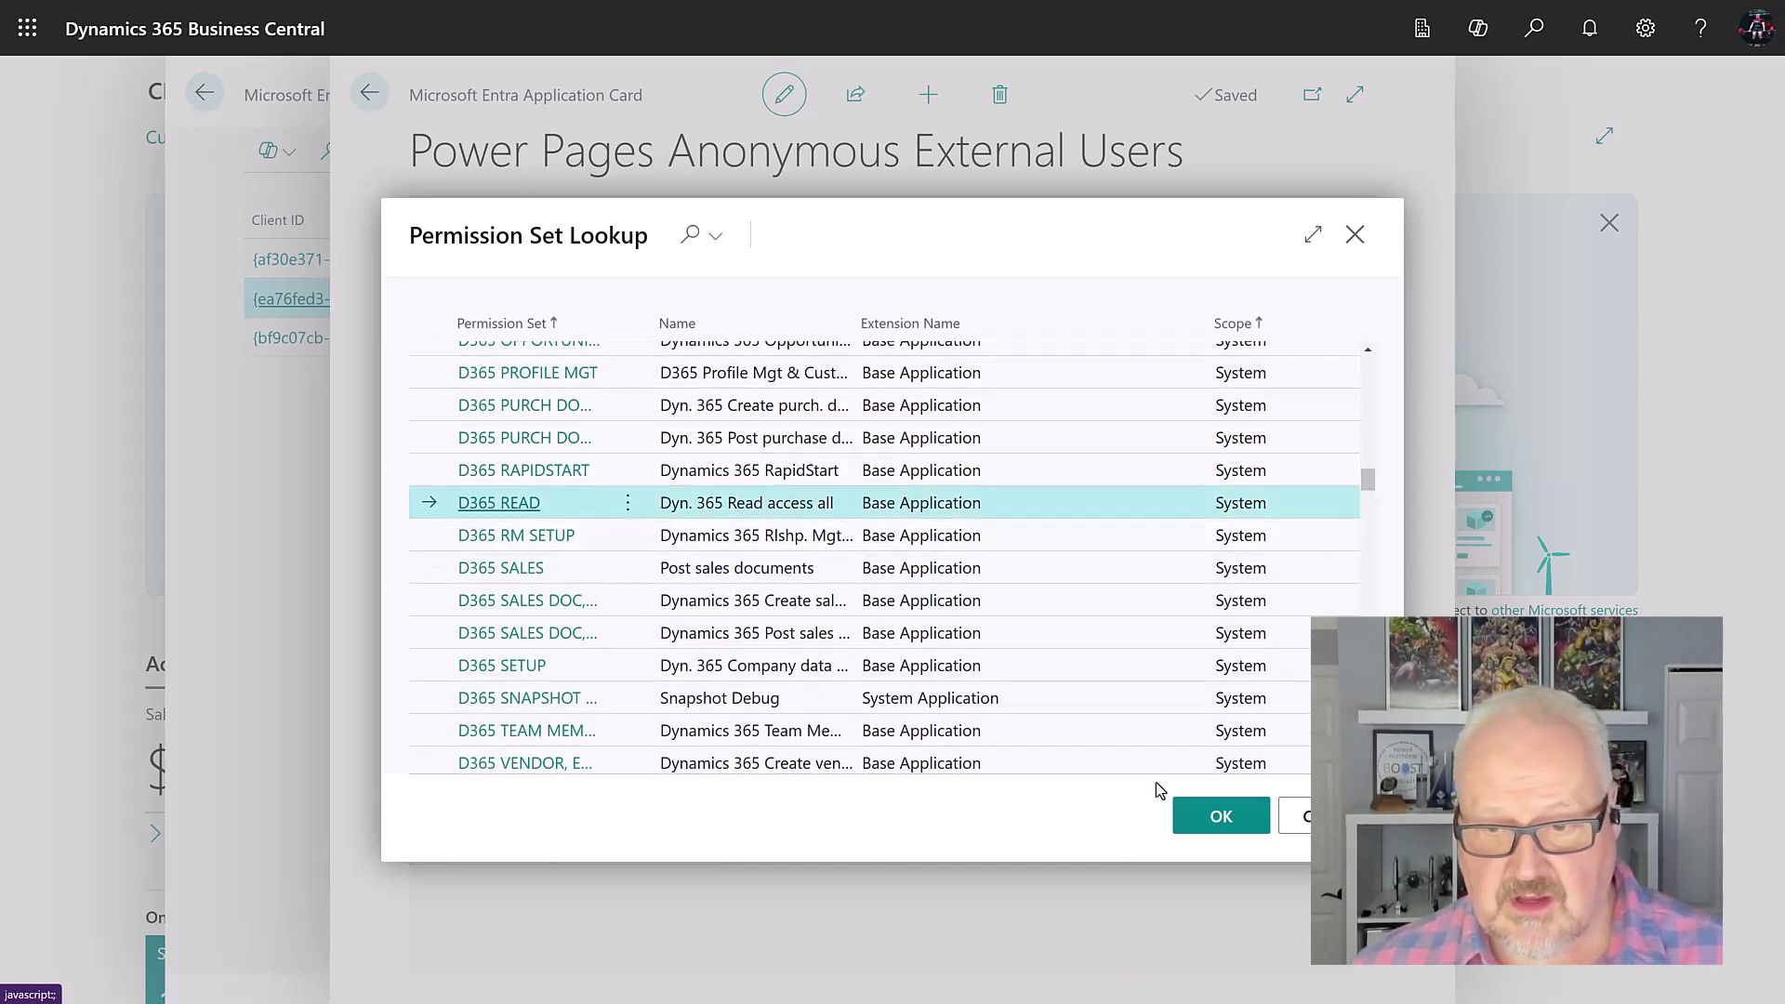
left_click(1214, 818)
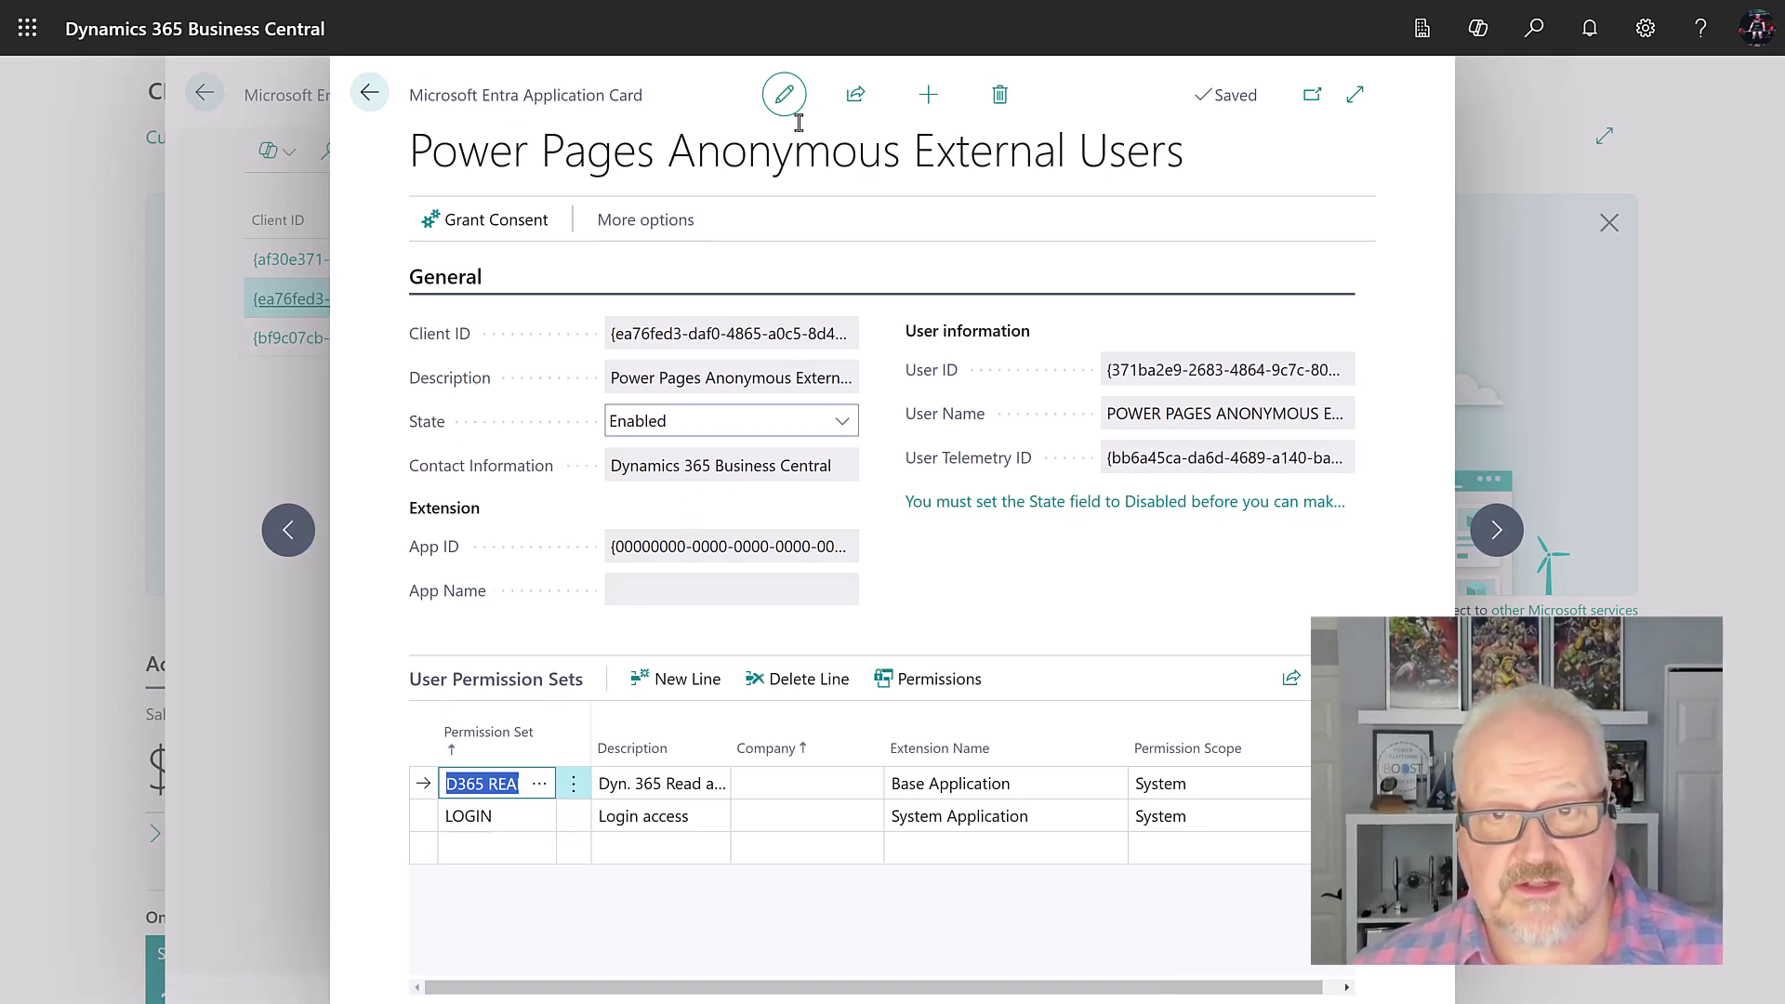
left_click(367, 95)
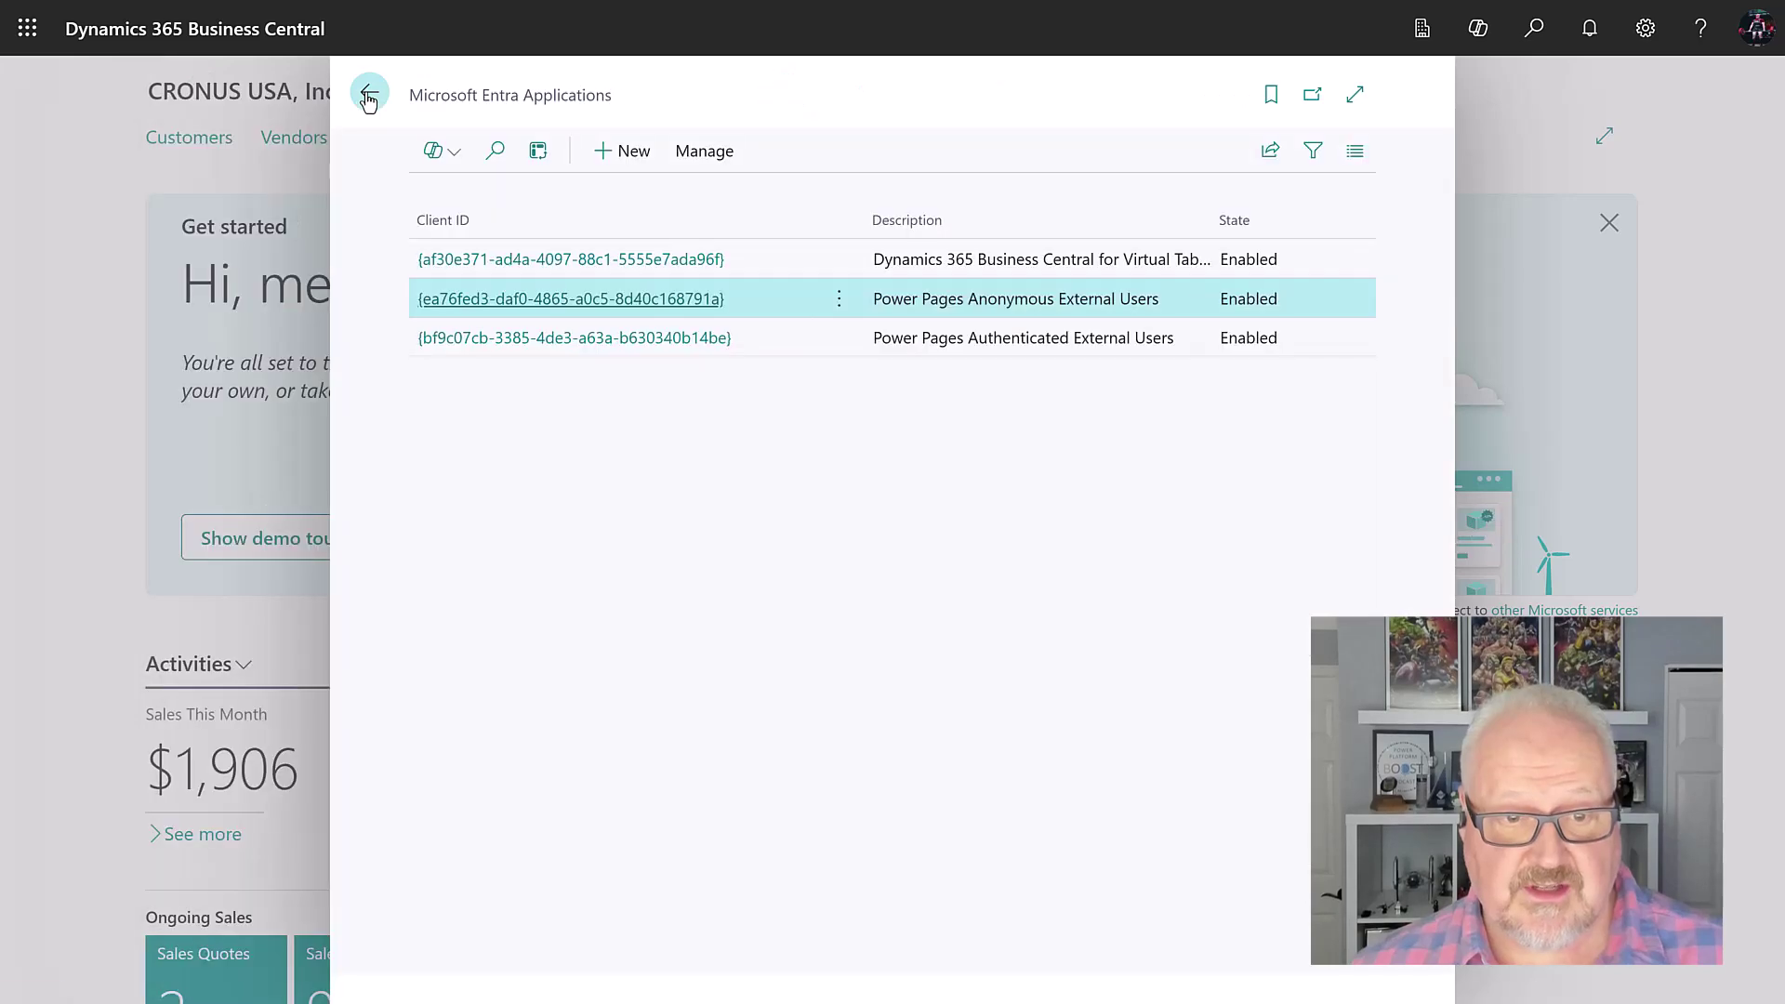
Step: On Power Pages Authenticated External Users, swap D365 BUS FULL ACCESS for ADMINISTRATOR and confirm
left_click(570, 340)
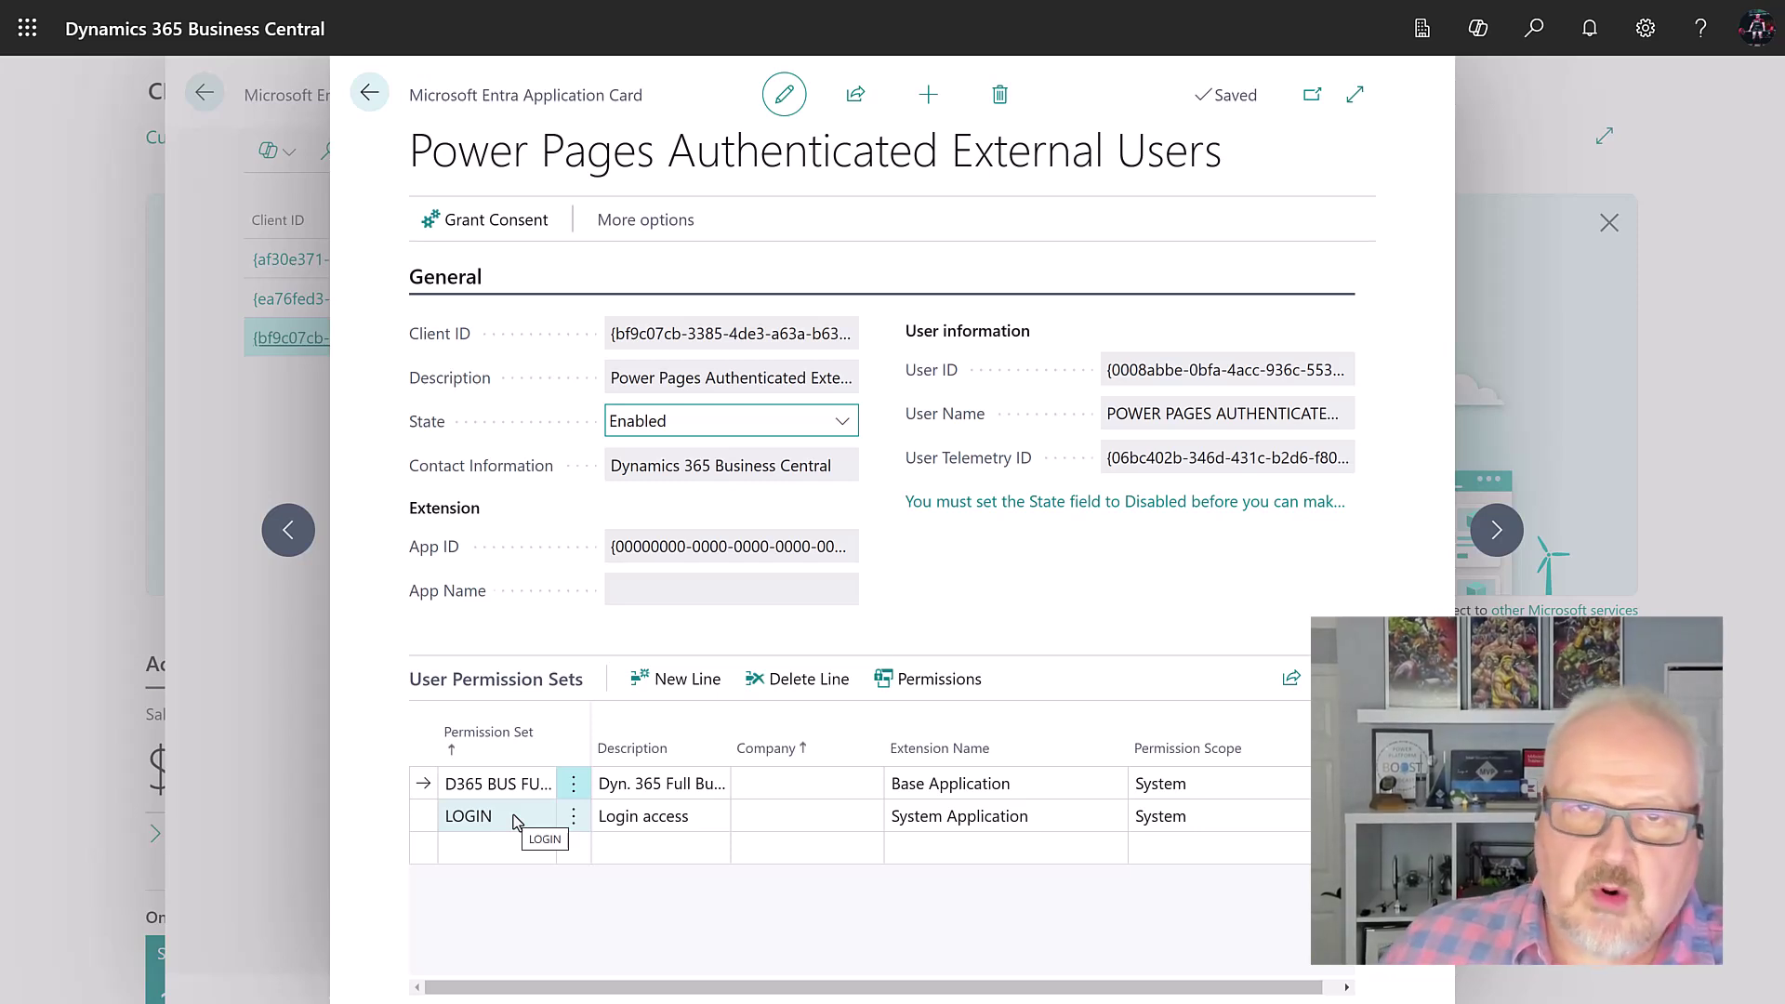
left_click(510, 784)
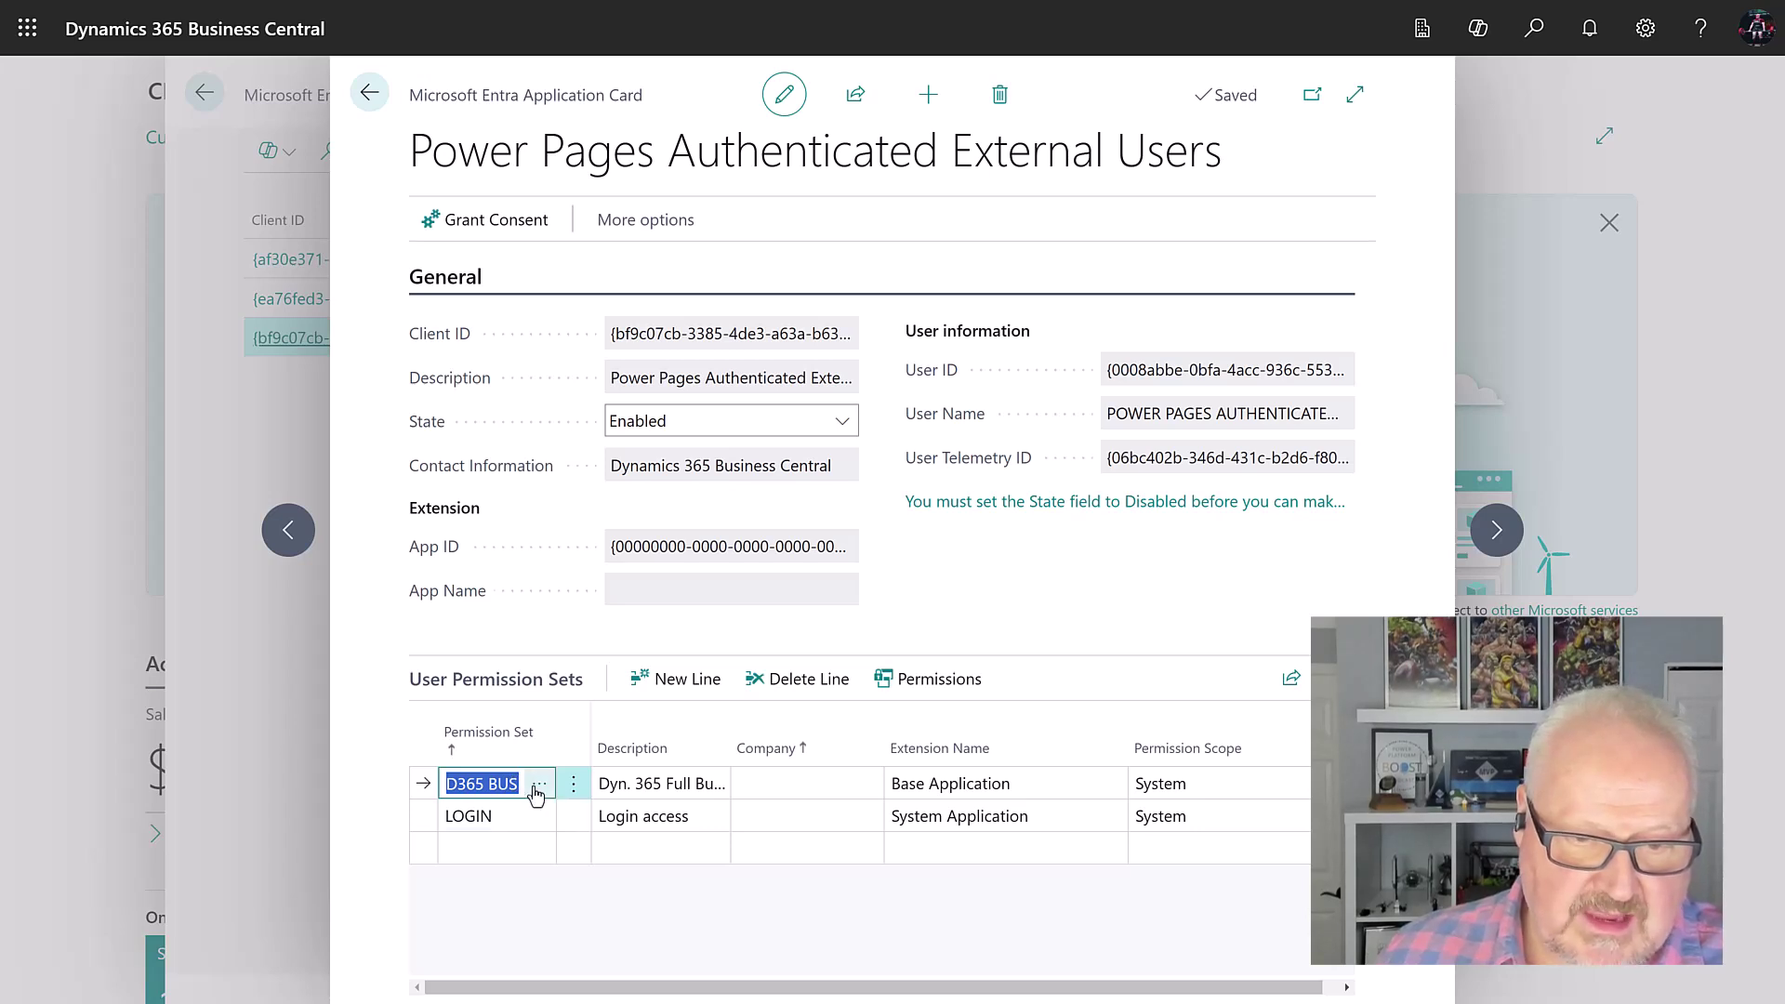
left_click(574, 784)
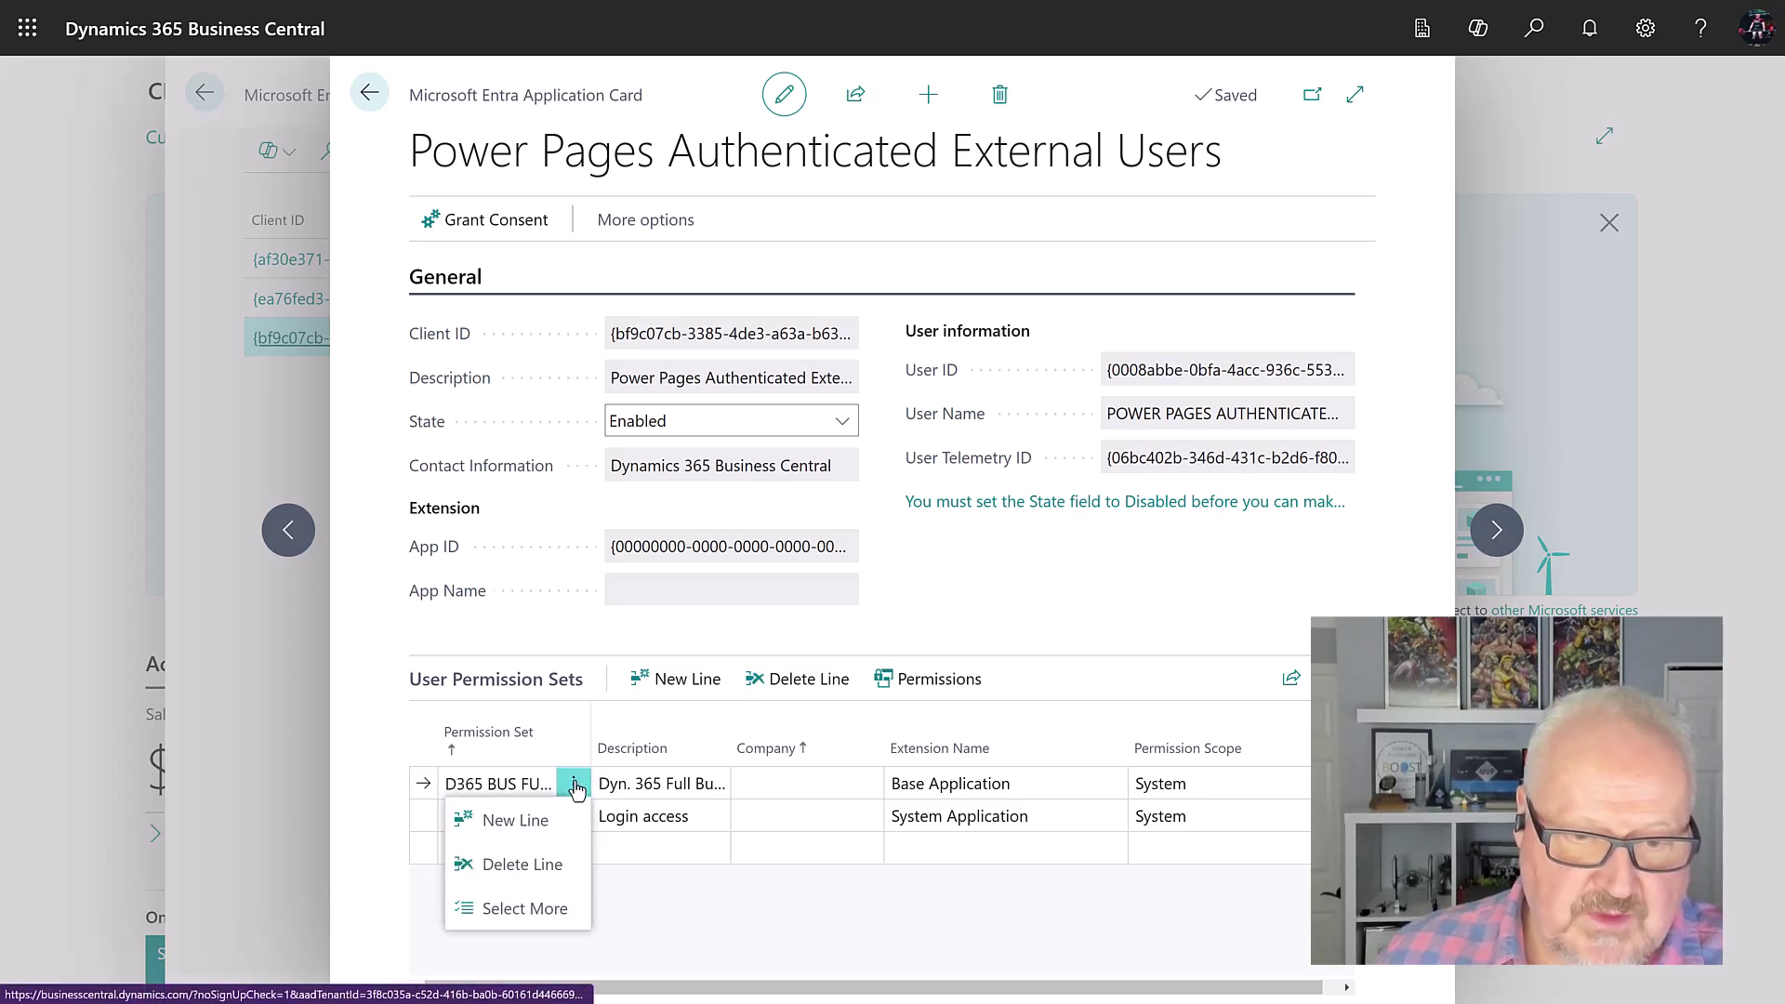
left_click(510, 786)
left_click(540, 789)
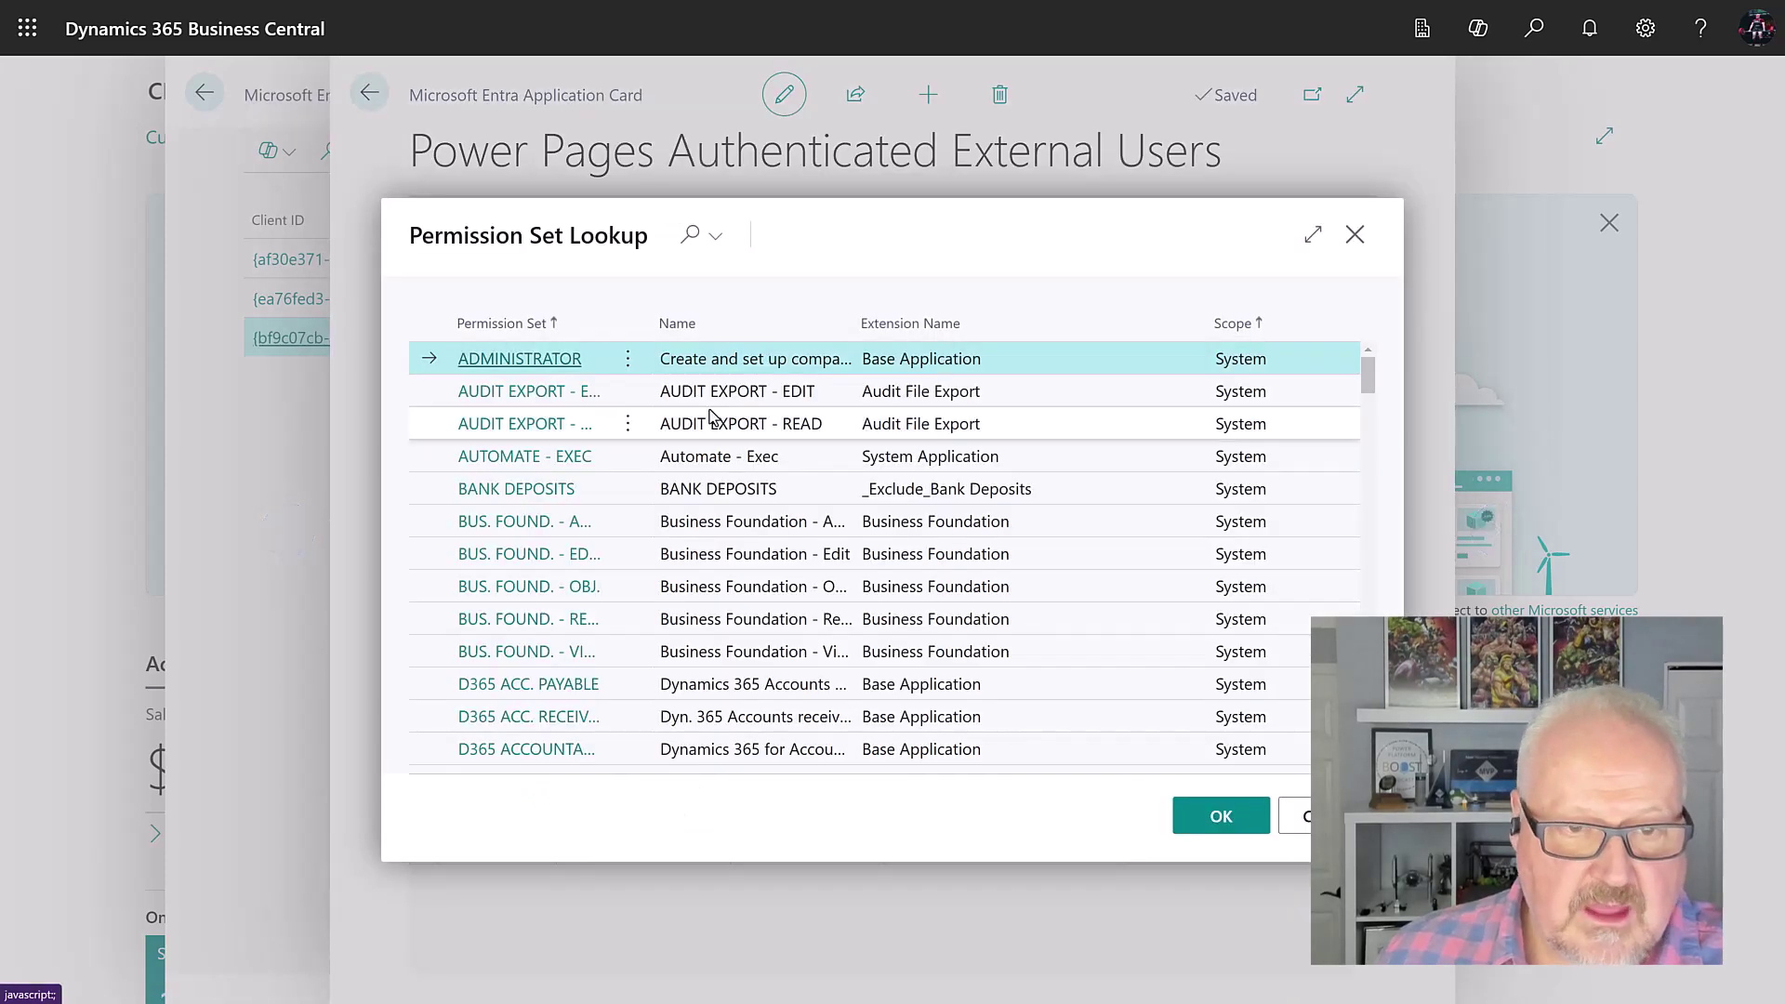
scroll(645, 458, "down", 5)
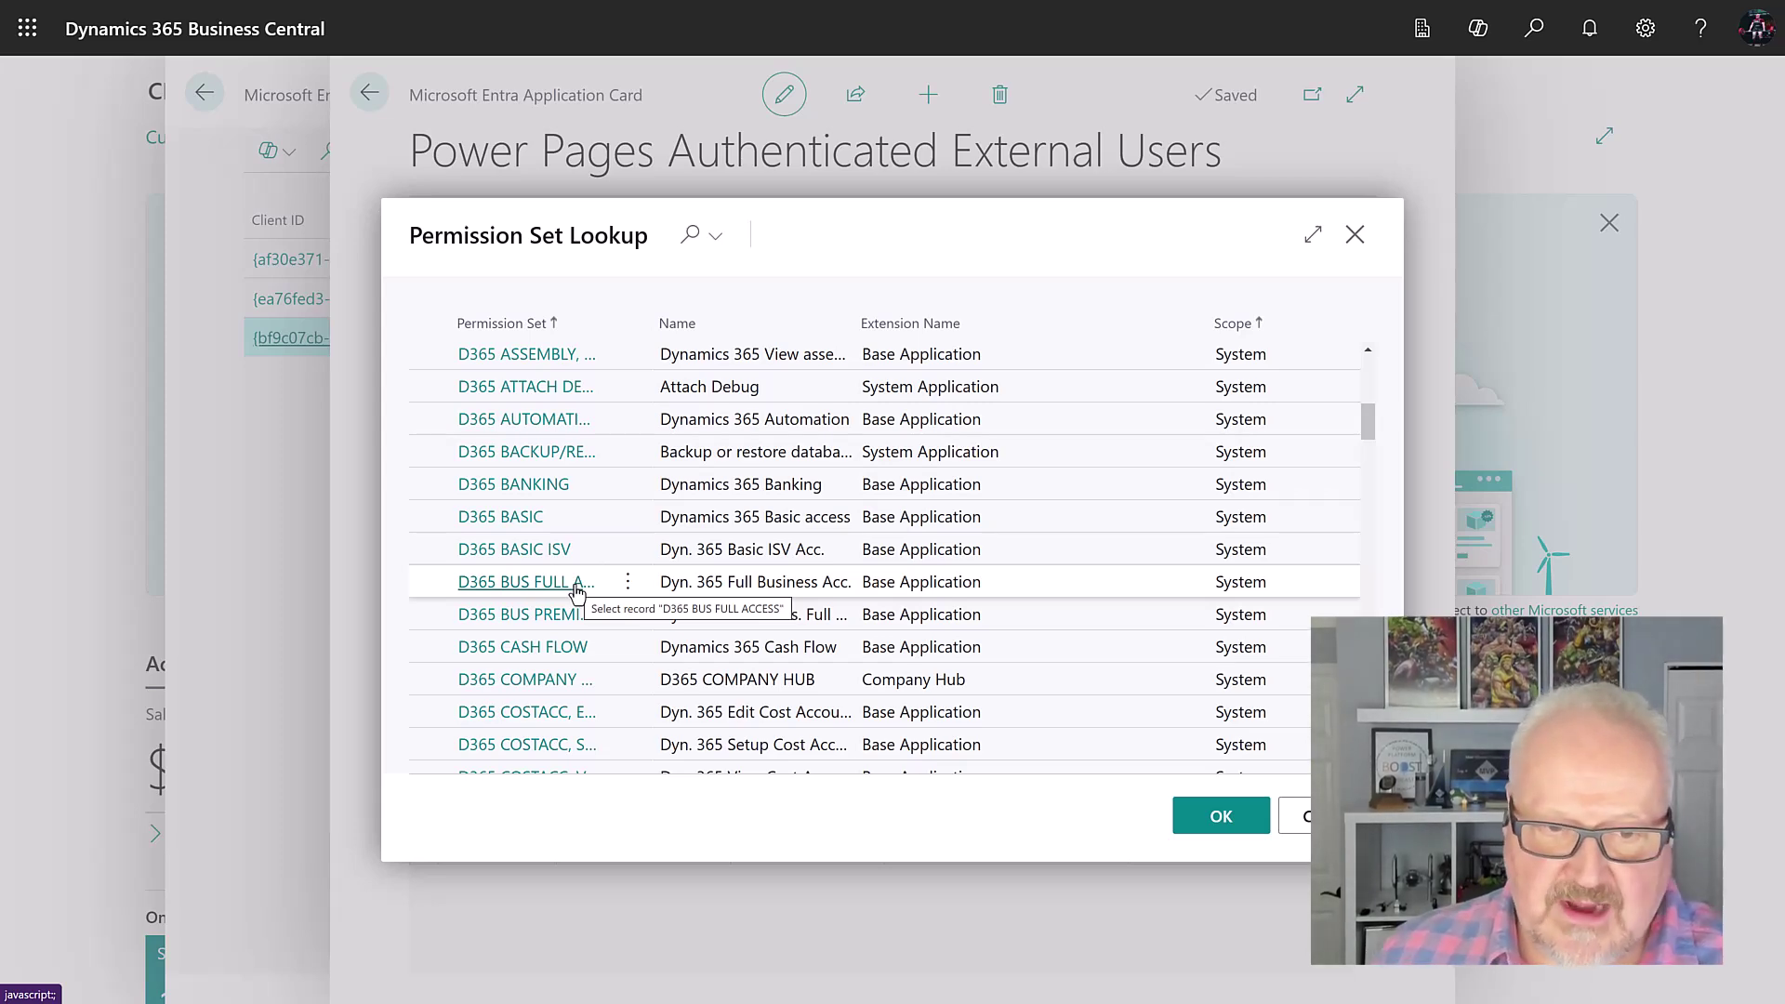
left_click(1243, 818)
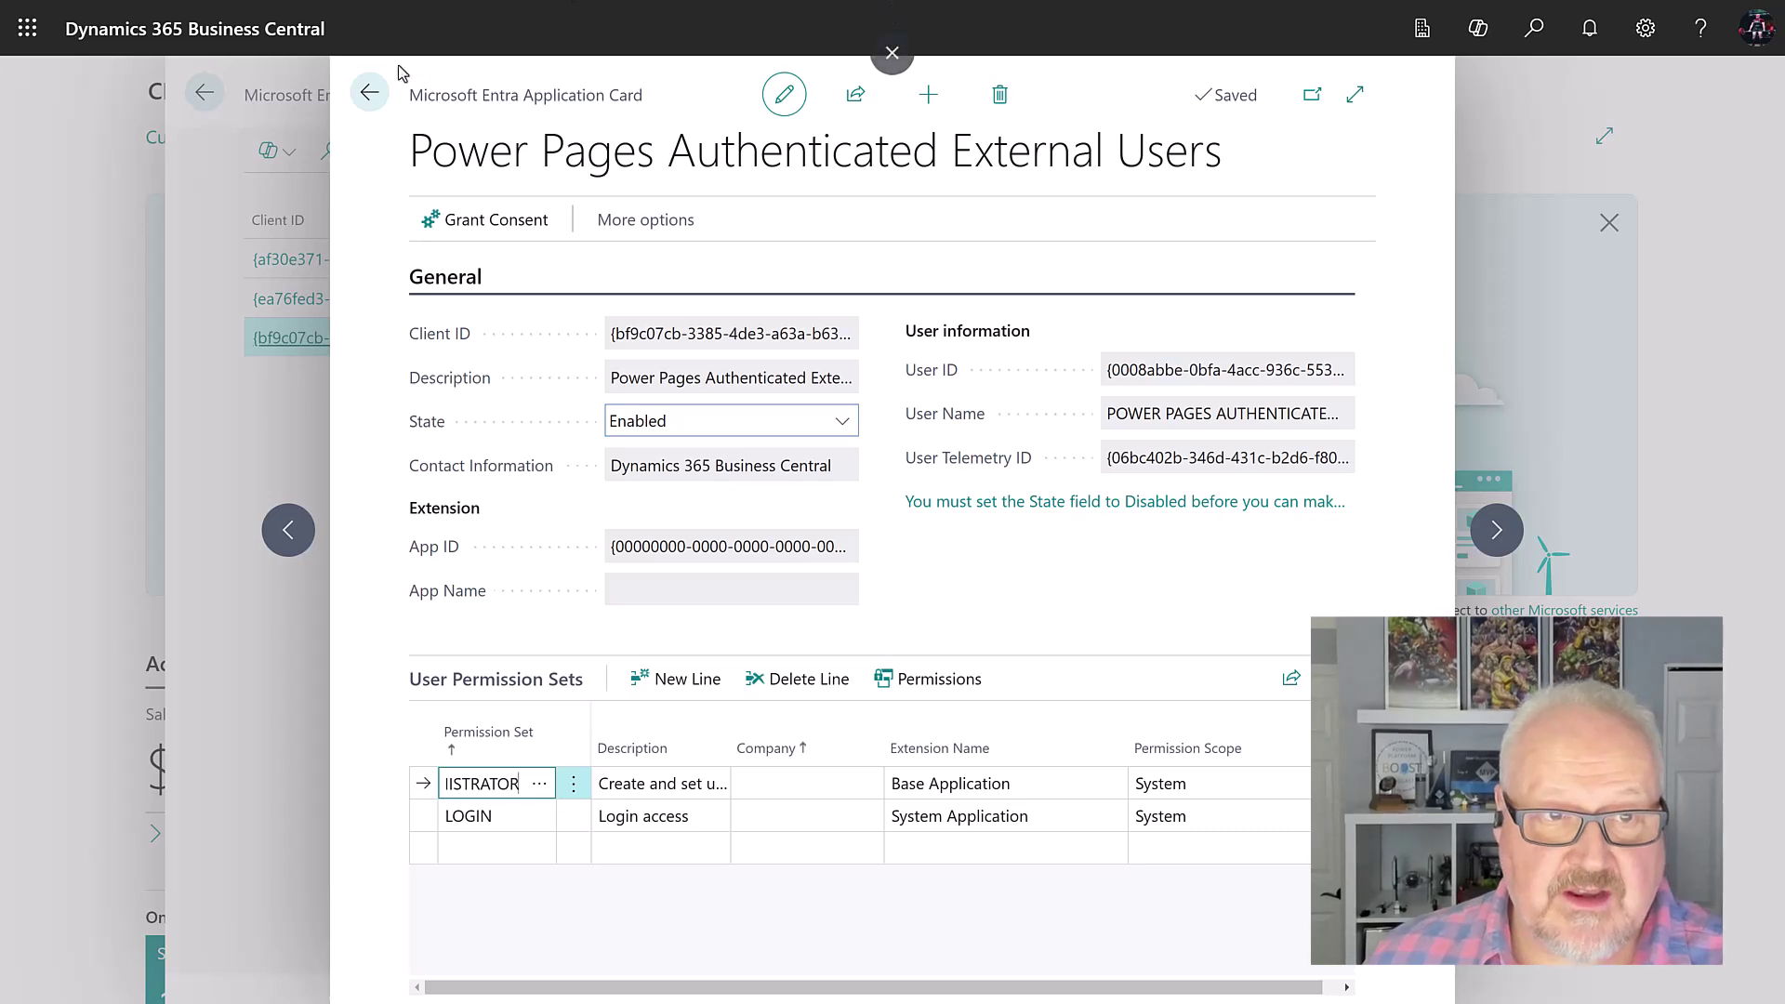
left_click(369, 92)
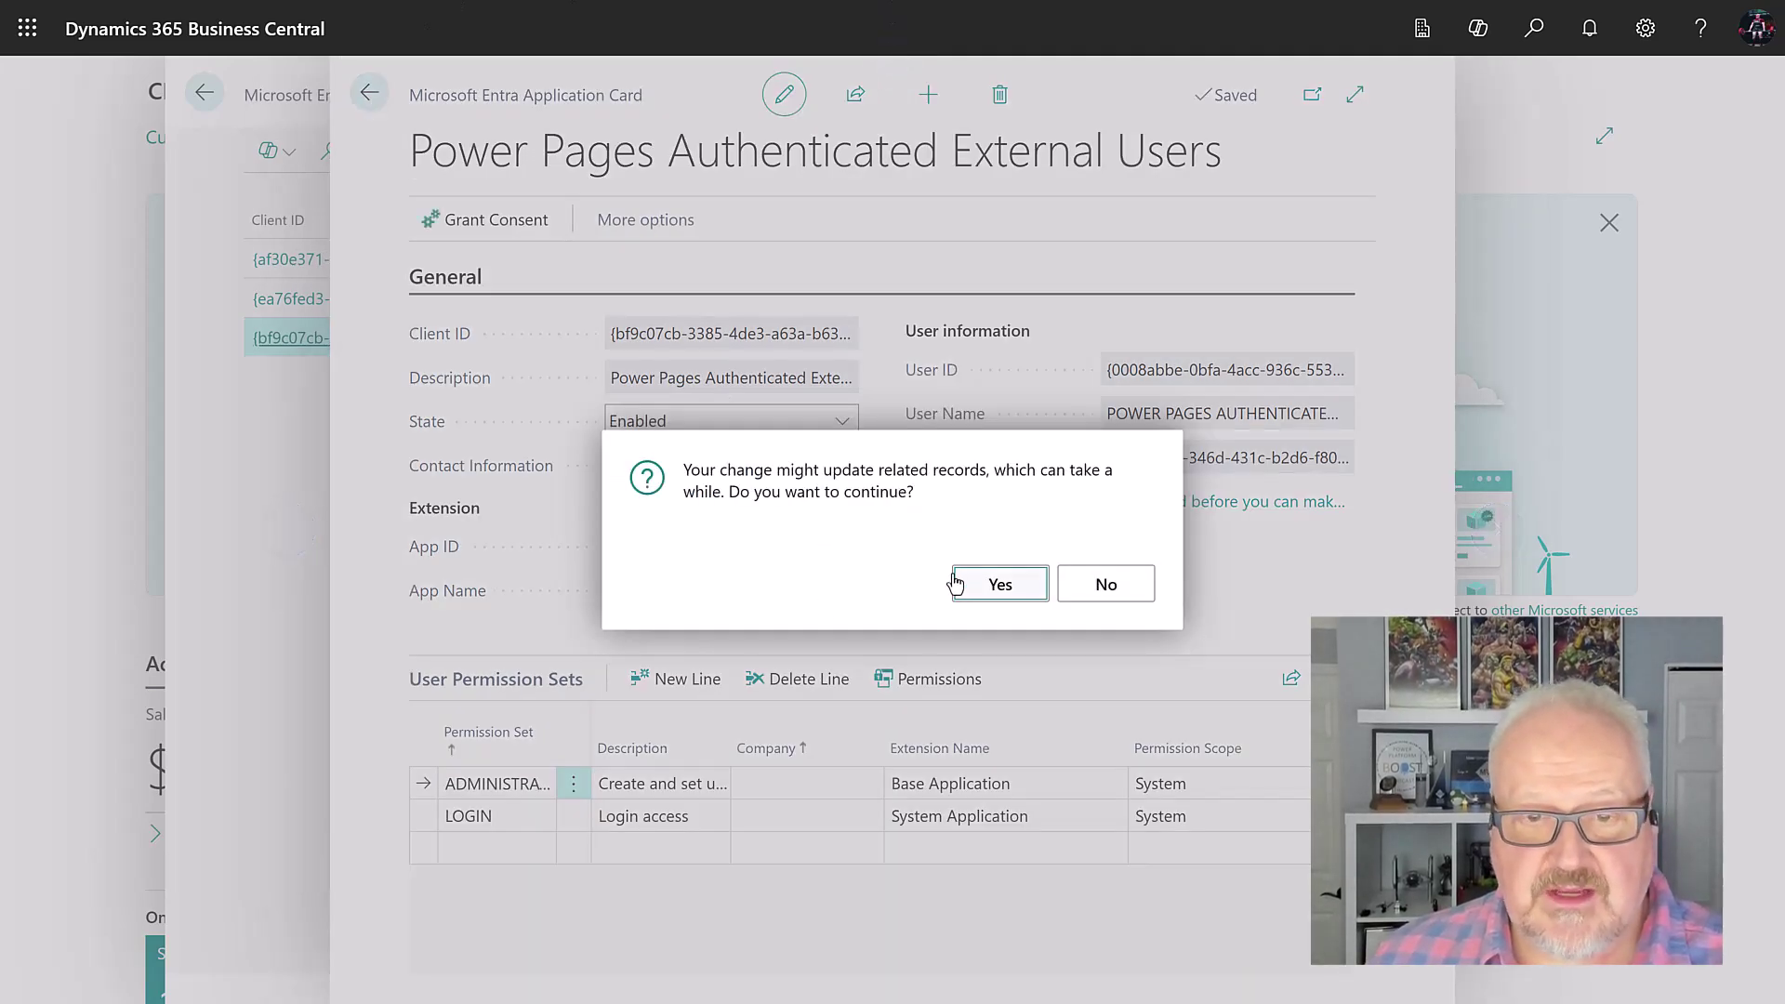
left_click(1000, 583)
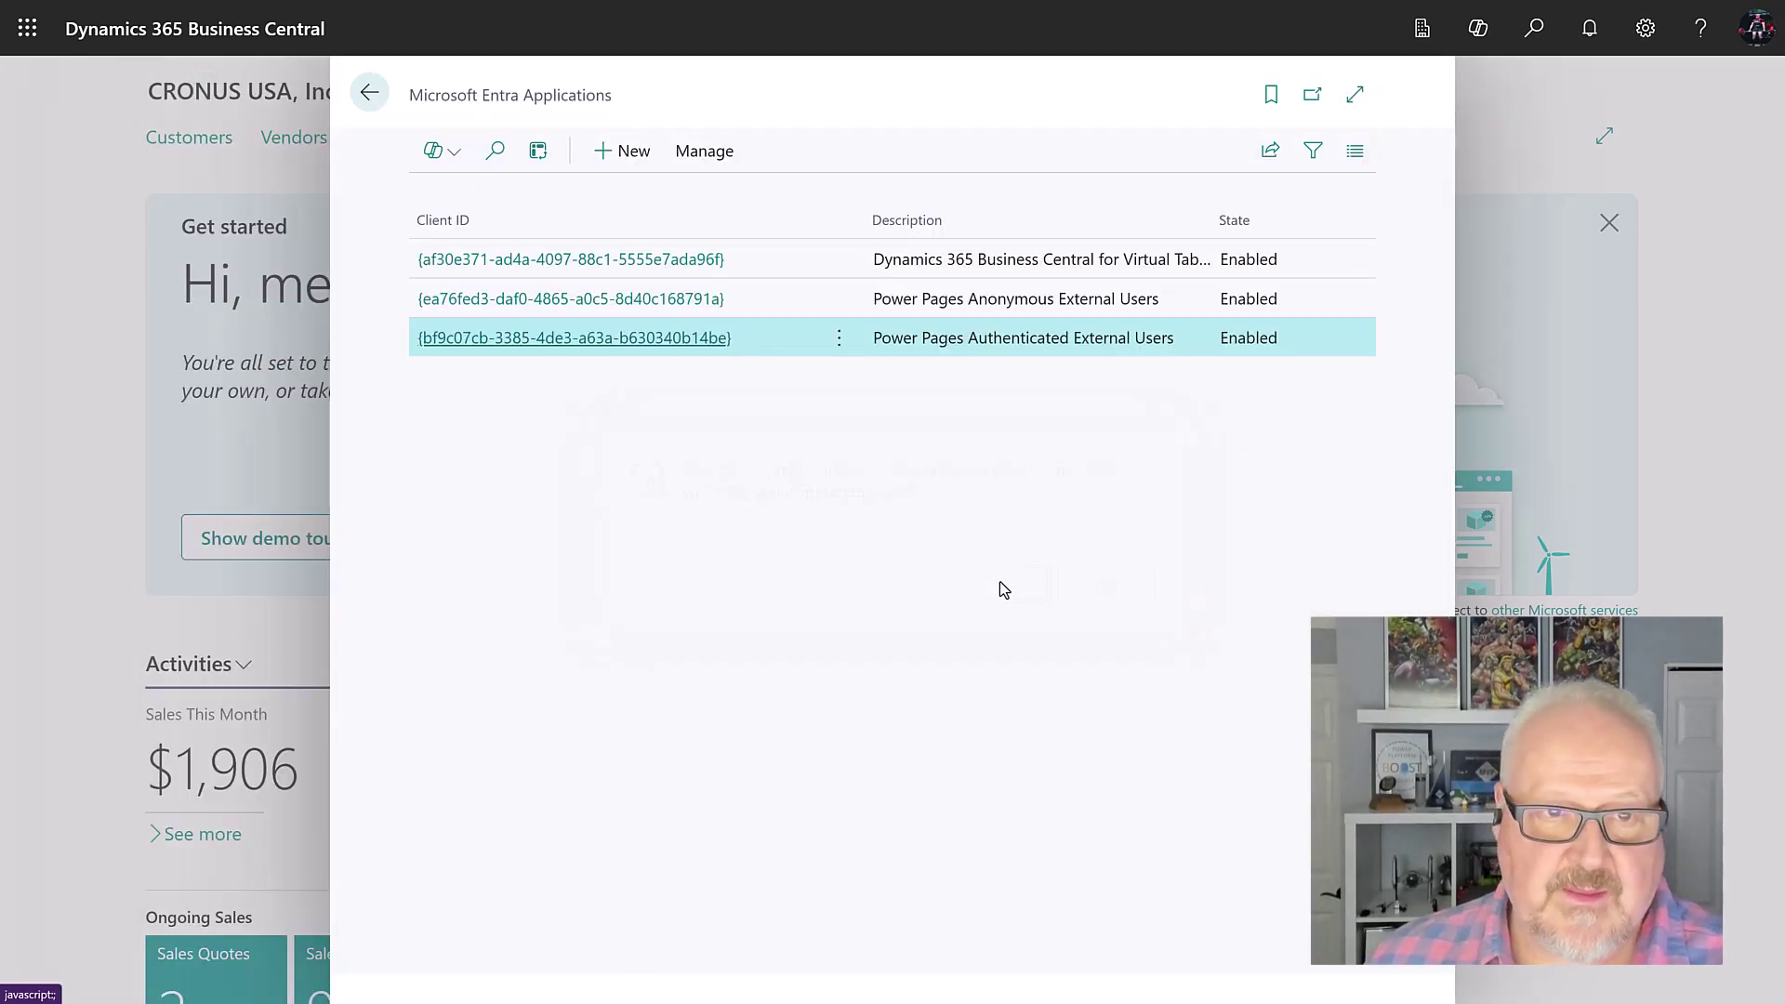
left_click(369, 92)
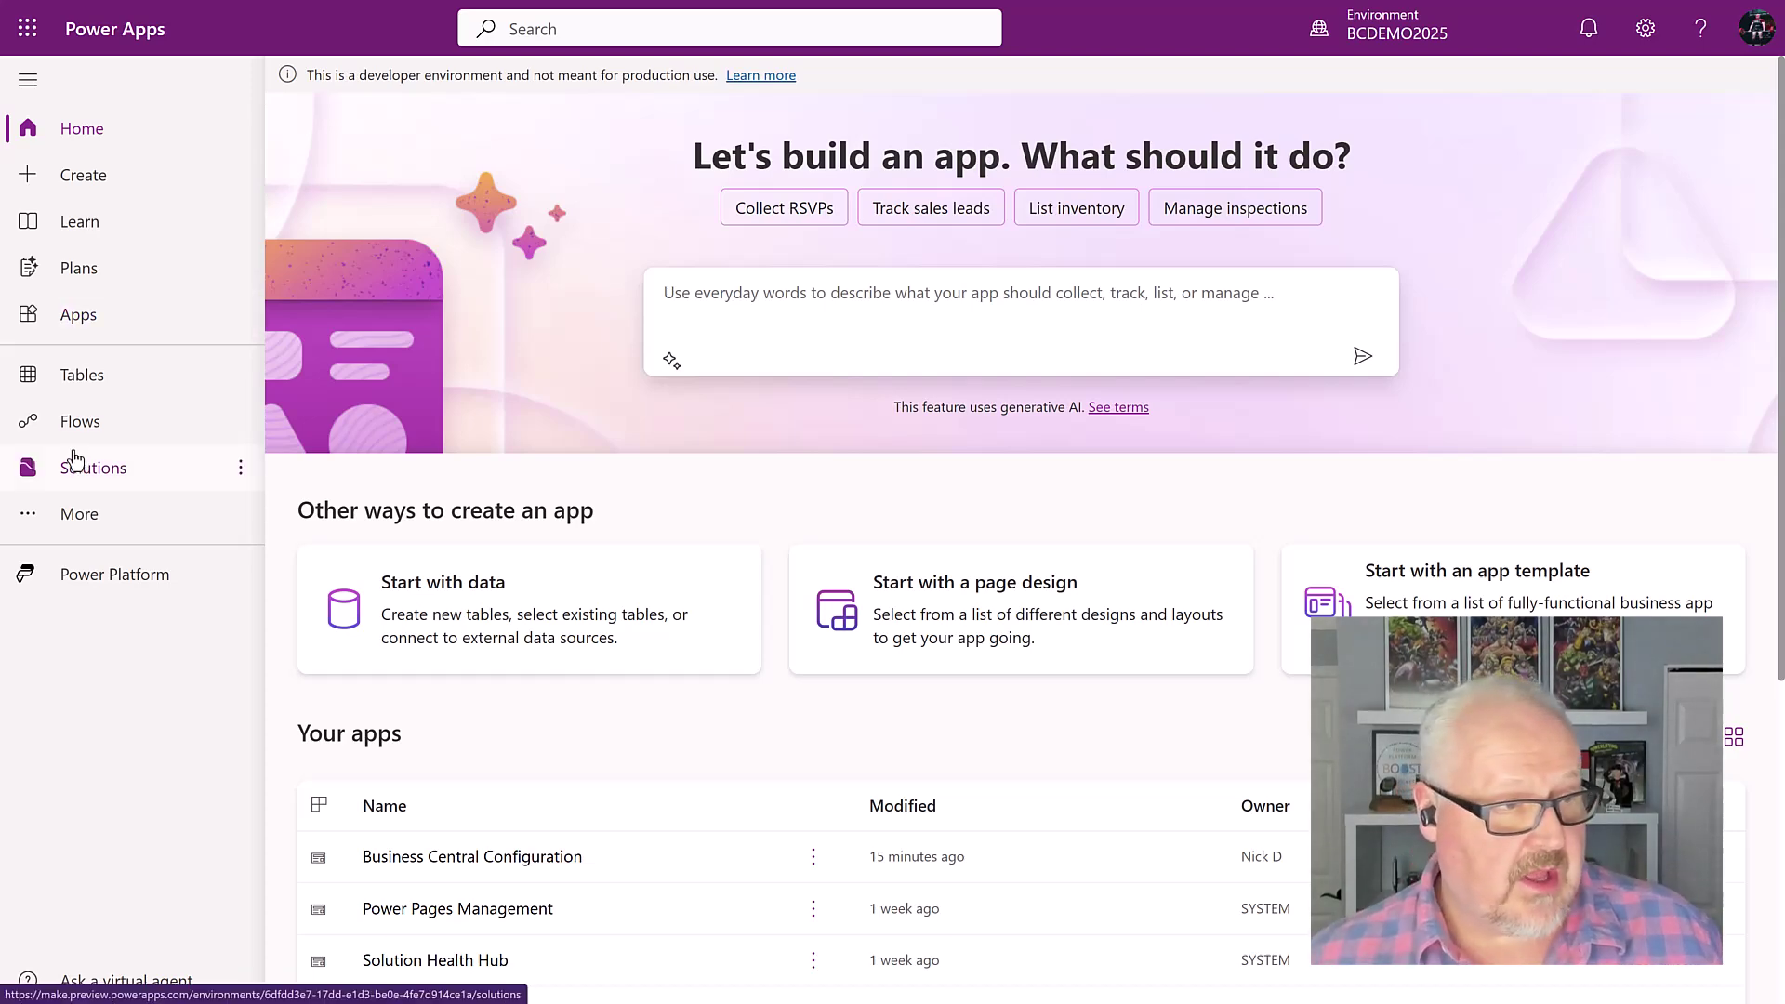
Step: Launch the Business Central Configuration app from the Power Apps Apps list
left_click(112, 319)
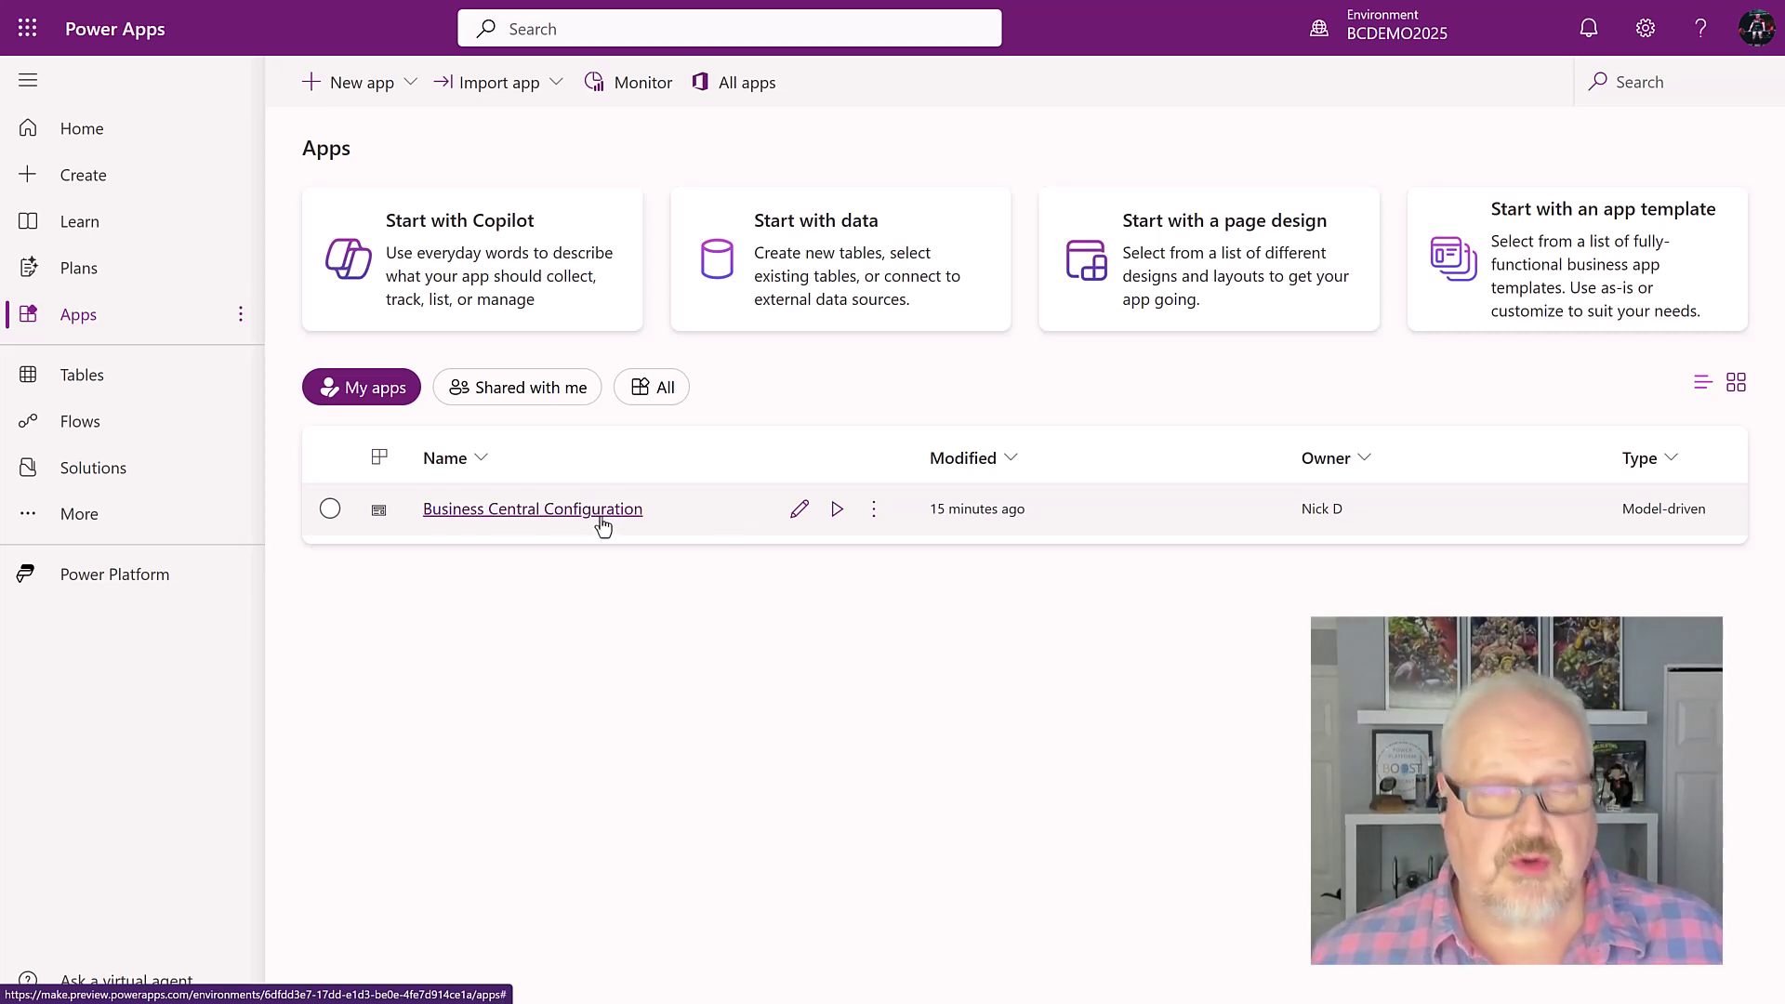
left_click(837, 509)
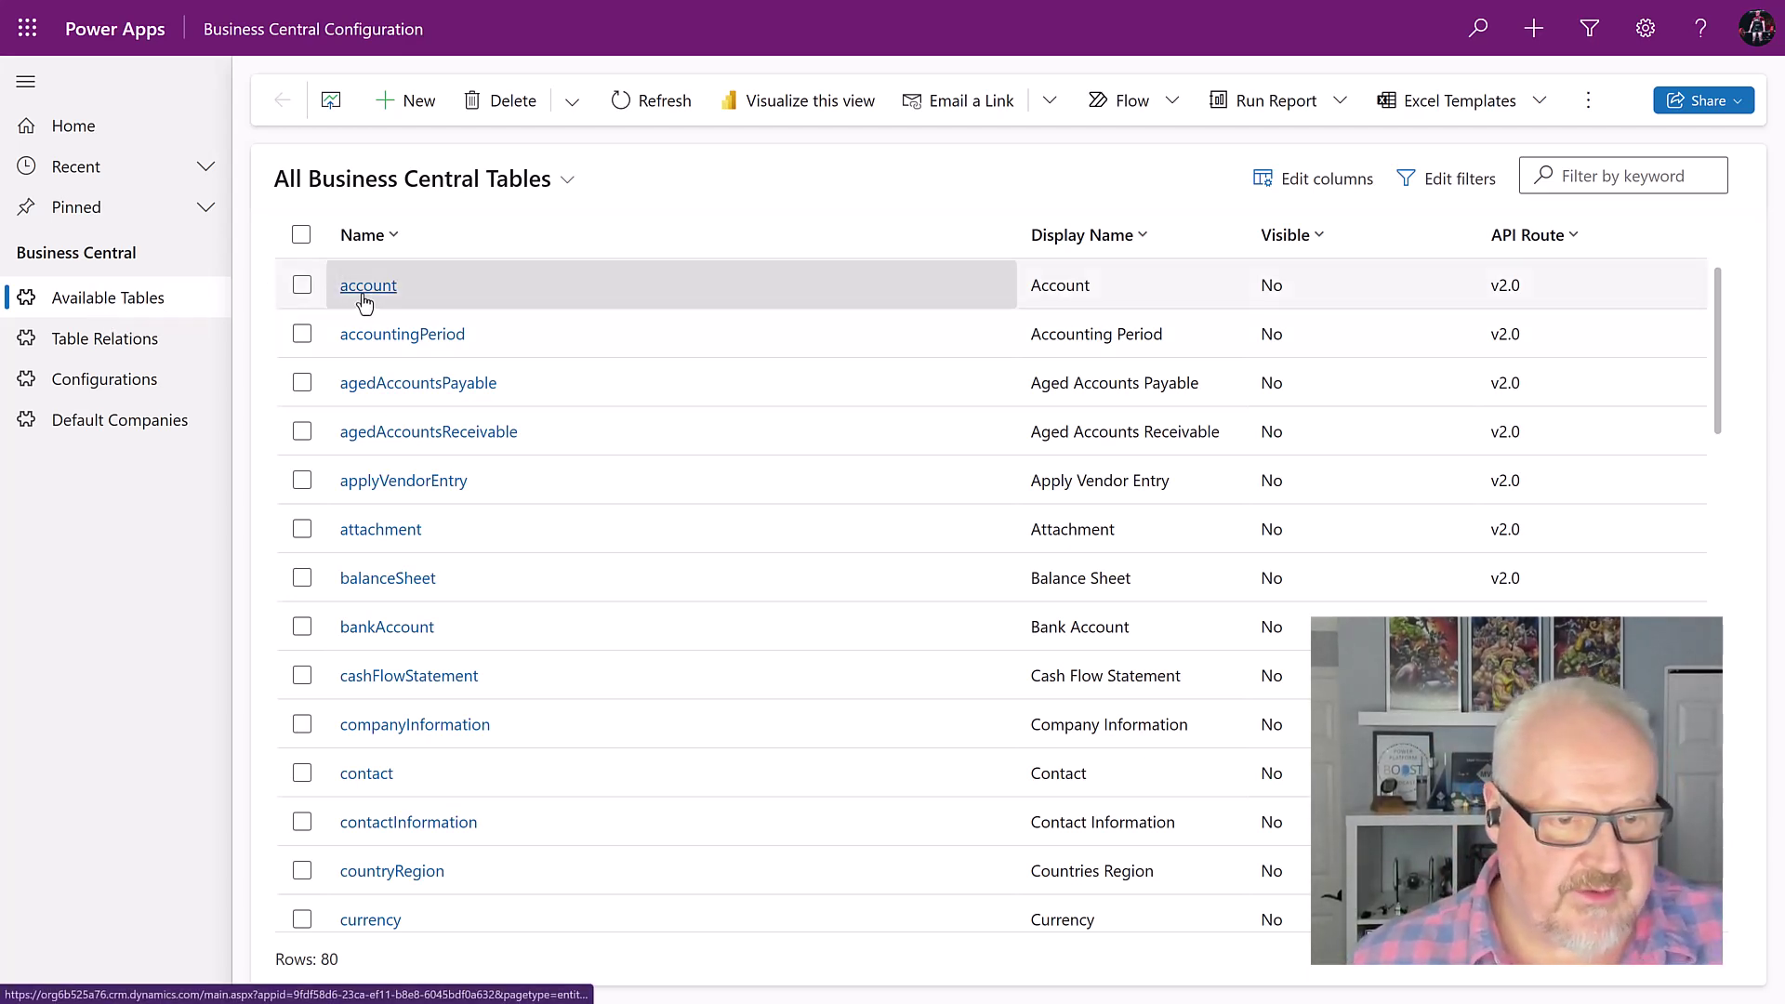
Step: Make the customer table Visible with Refresh on and save it
scroll(356, 739, "down", 2)
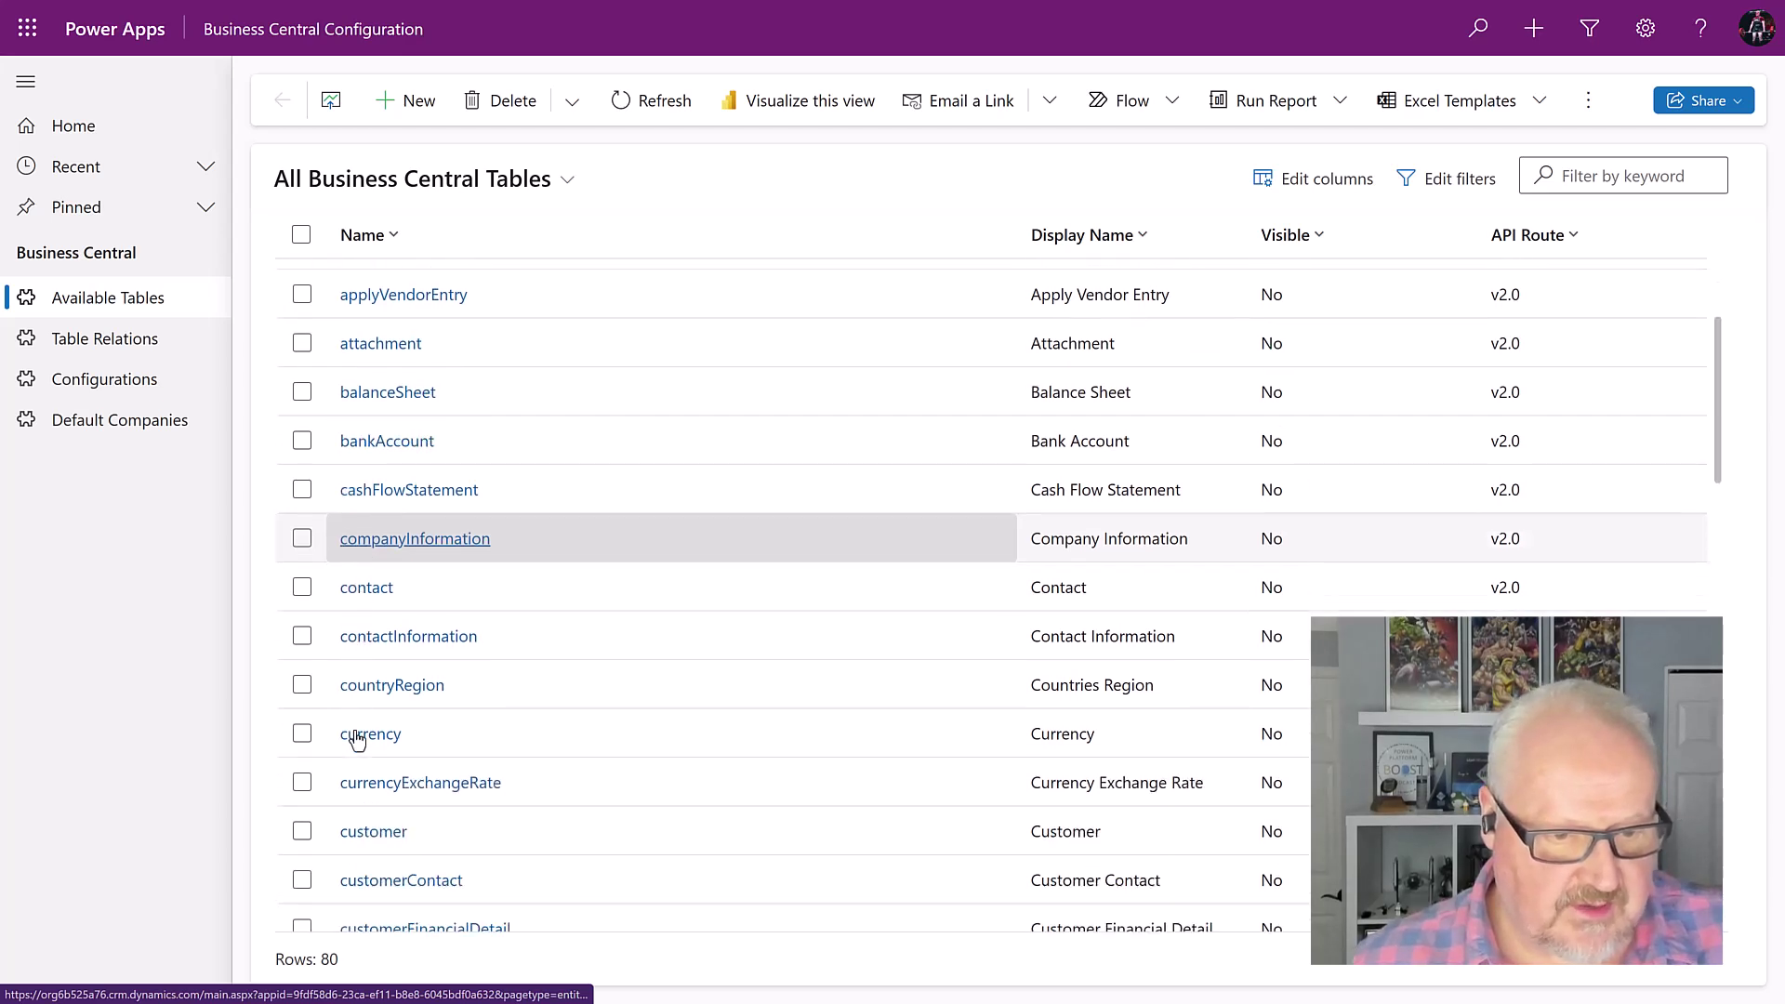
left_click(303, 832)
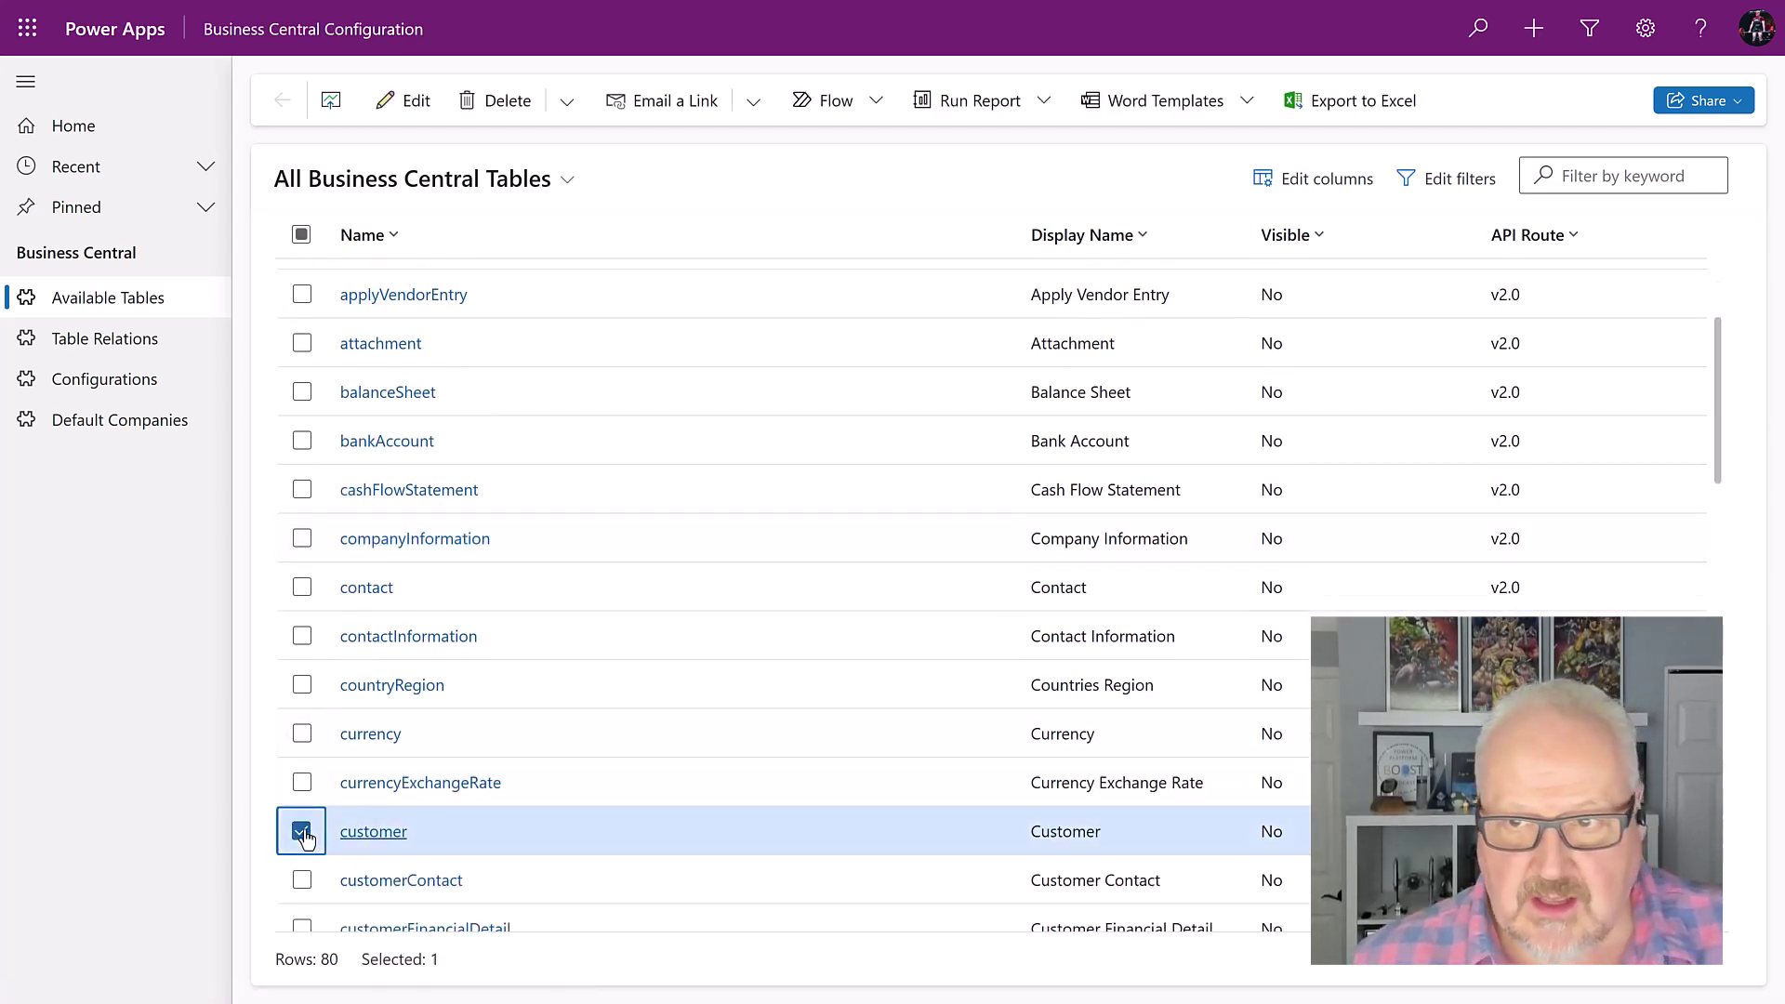
left_click(389, 839)
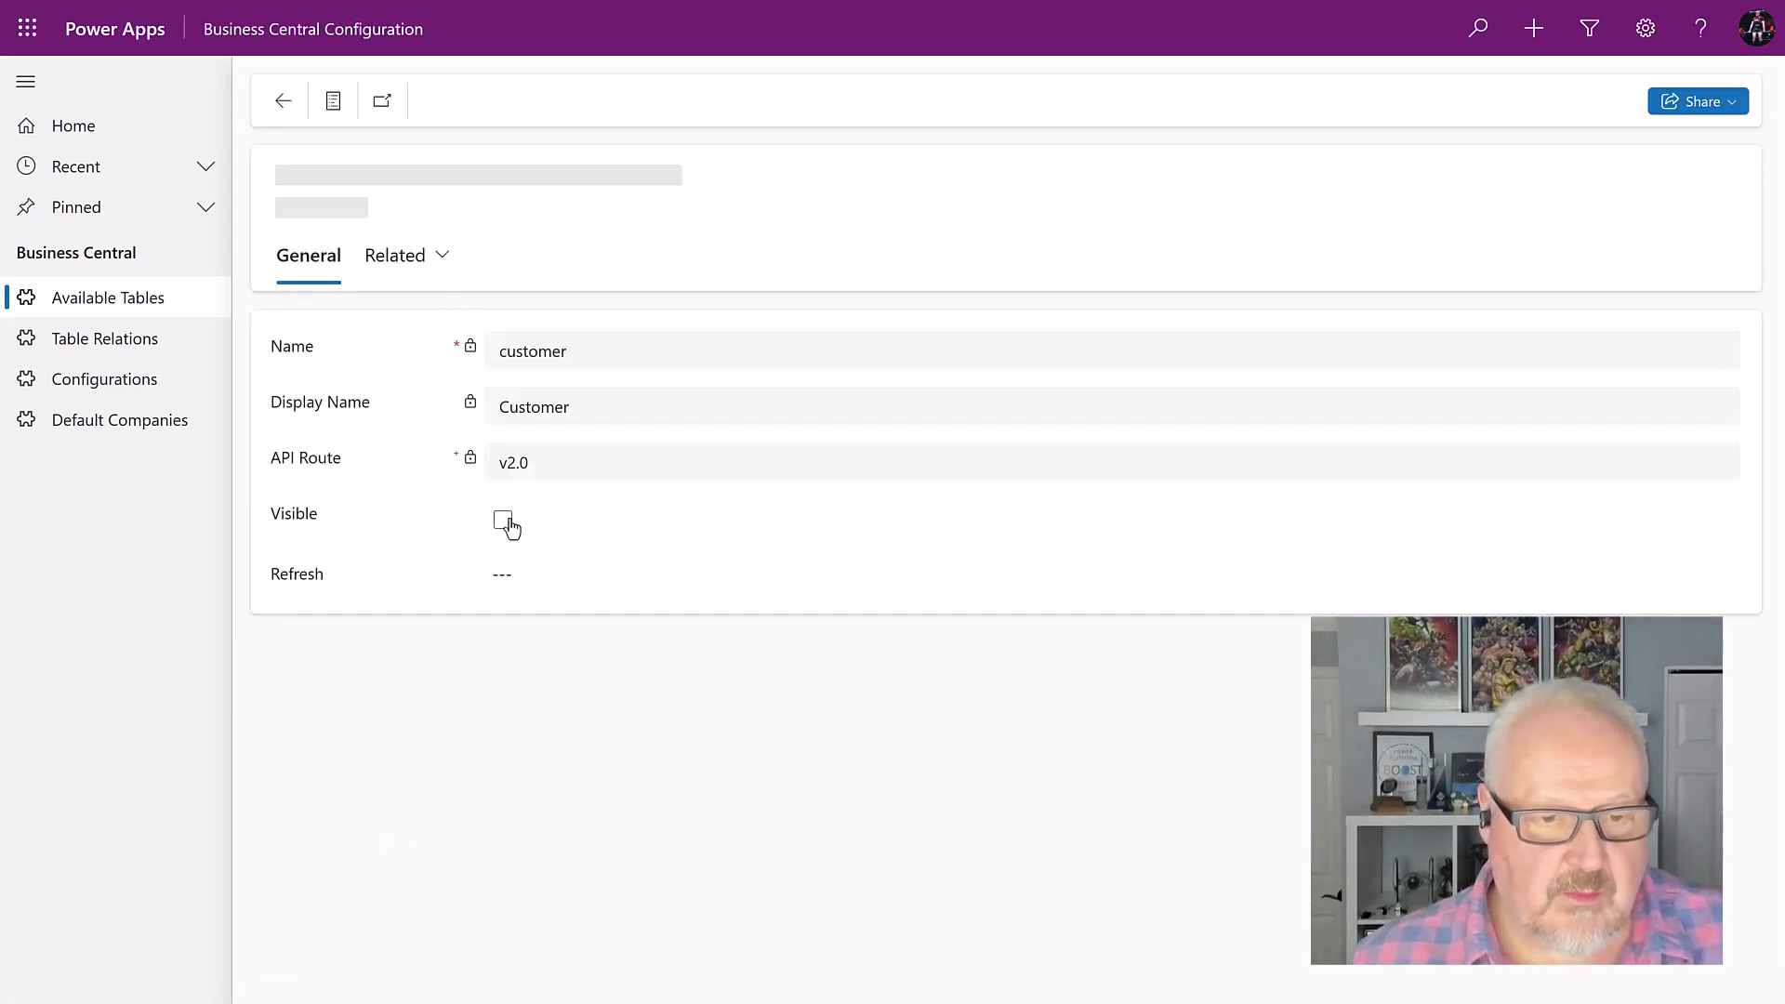
left_click(503, 523)
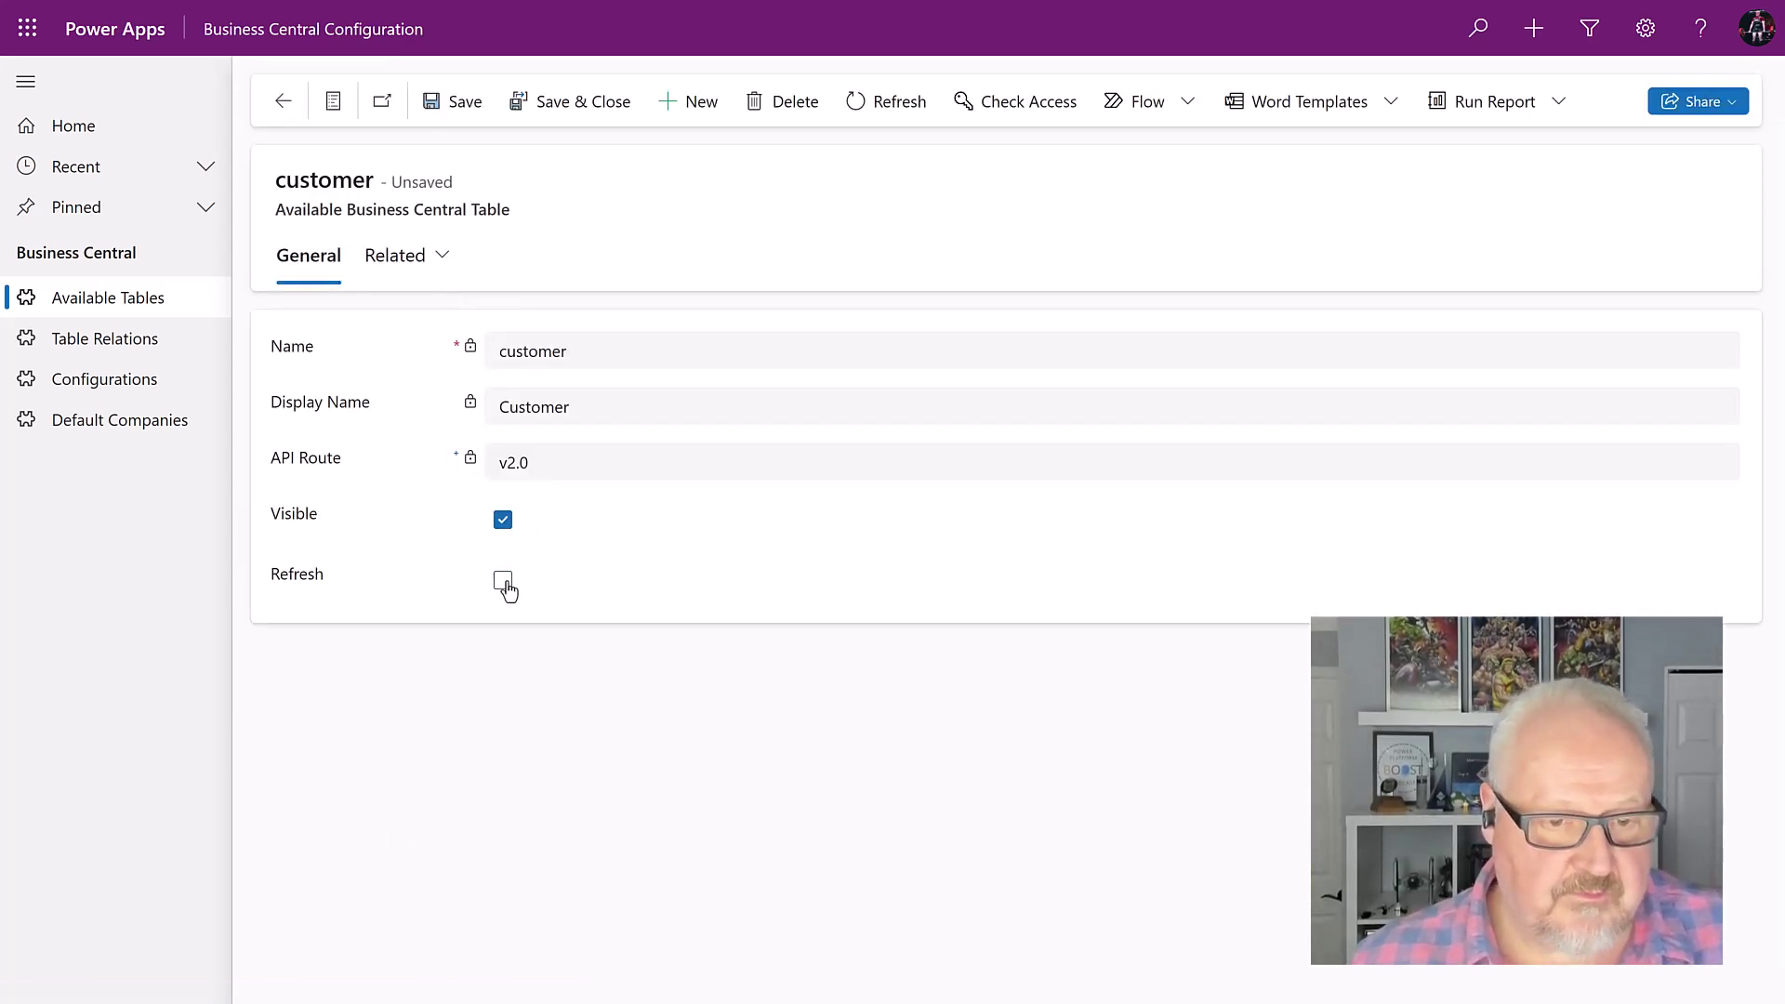
left_click(503, 582)
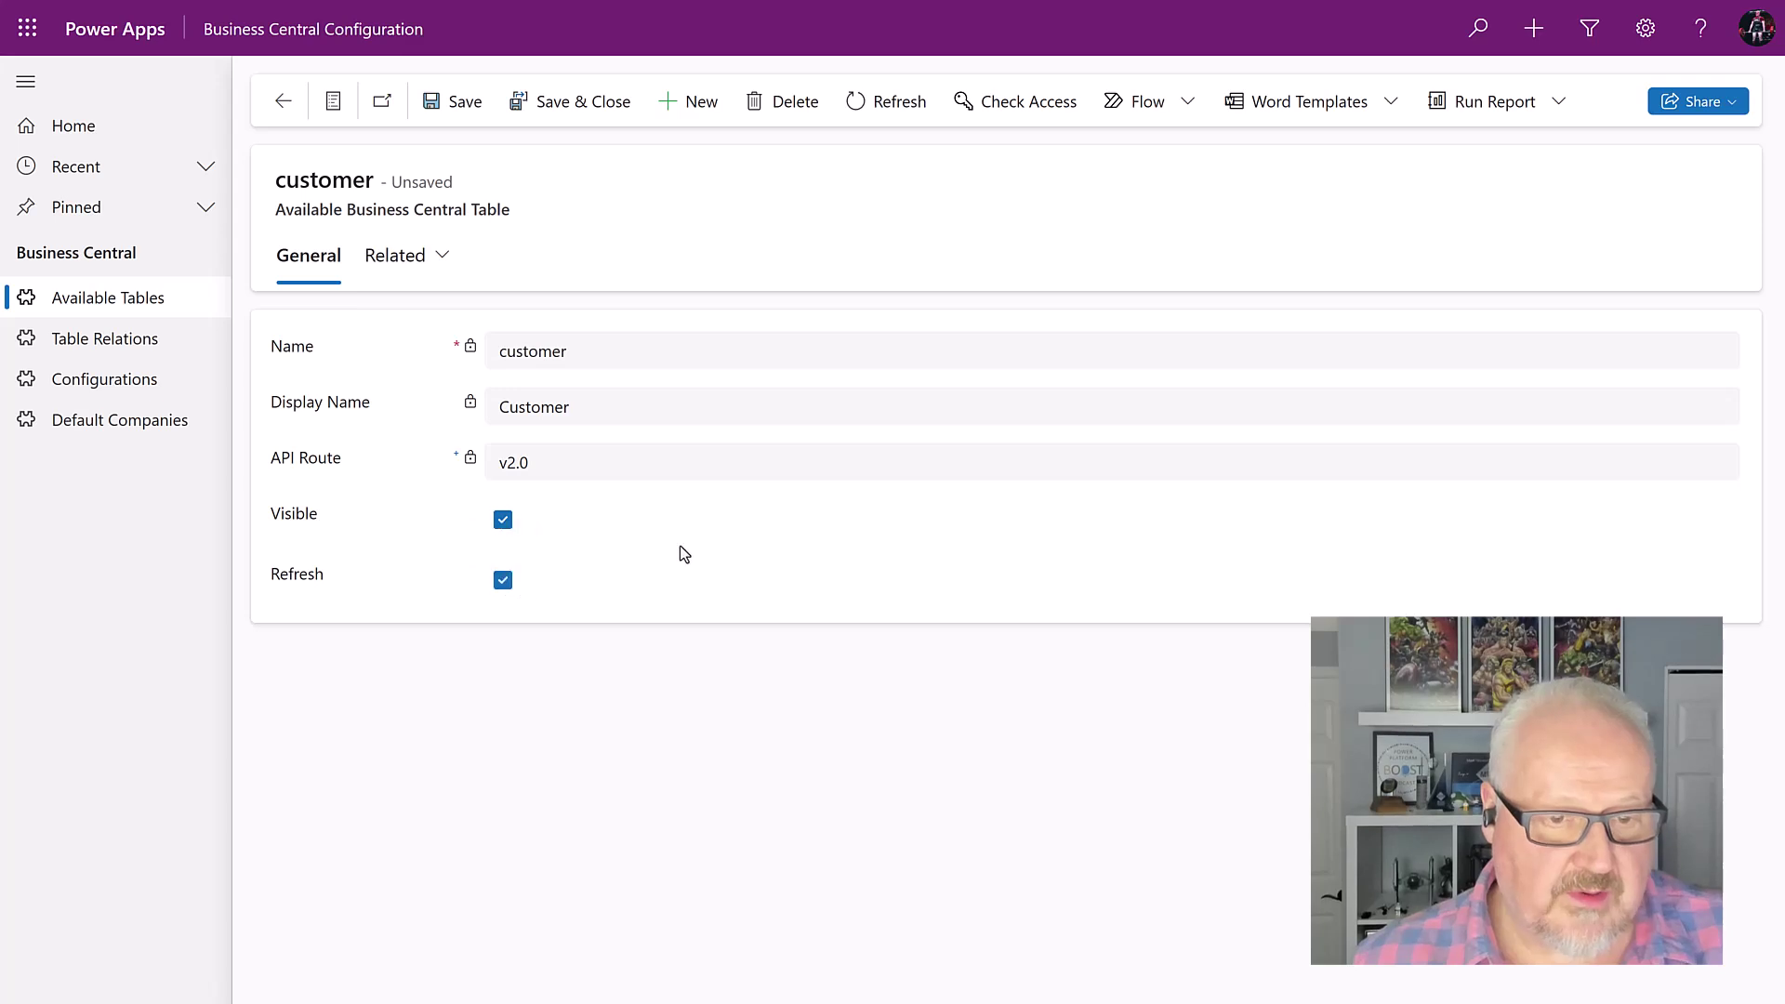
left_click(460, 112)
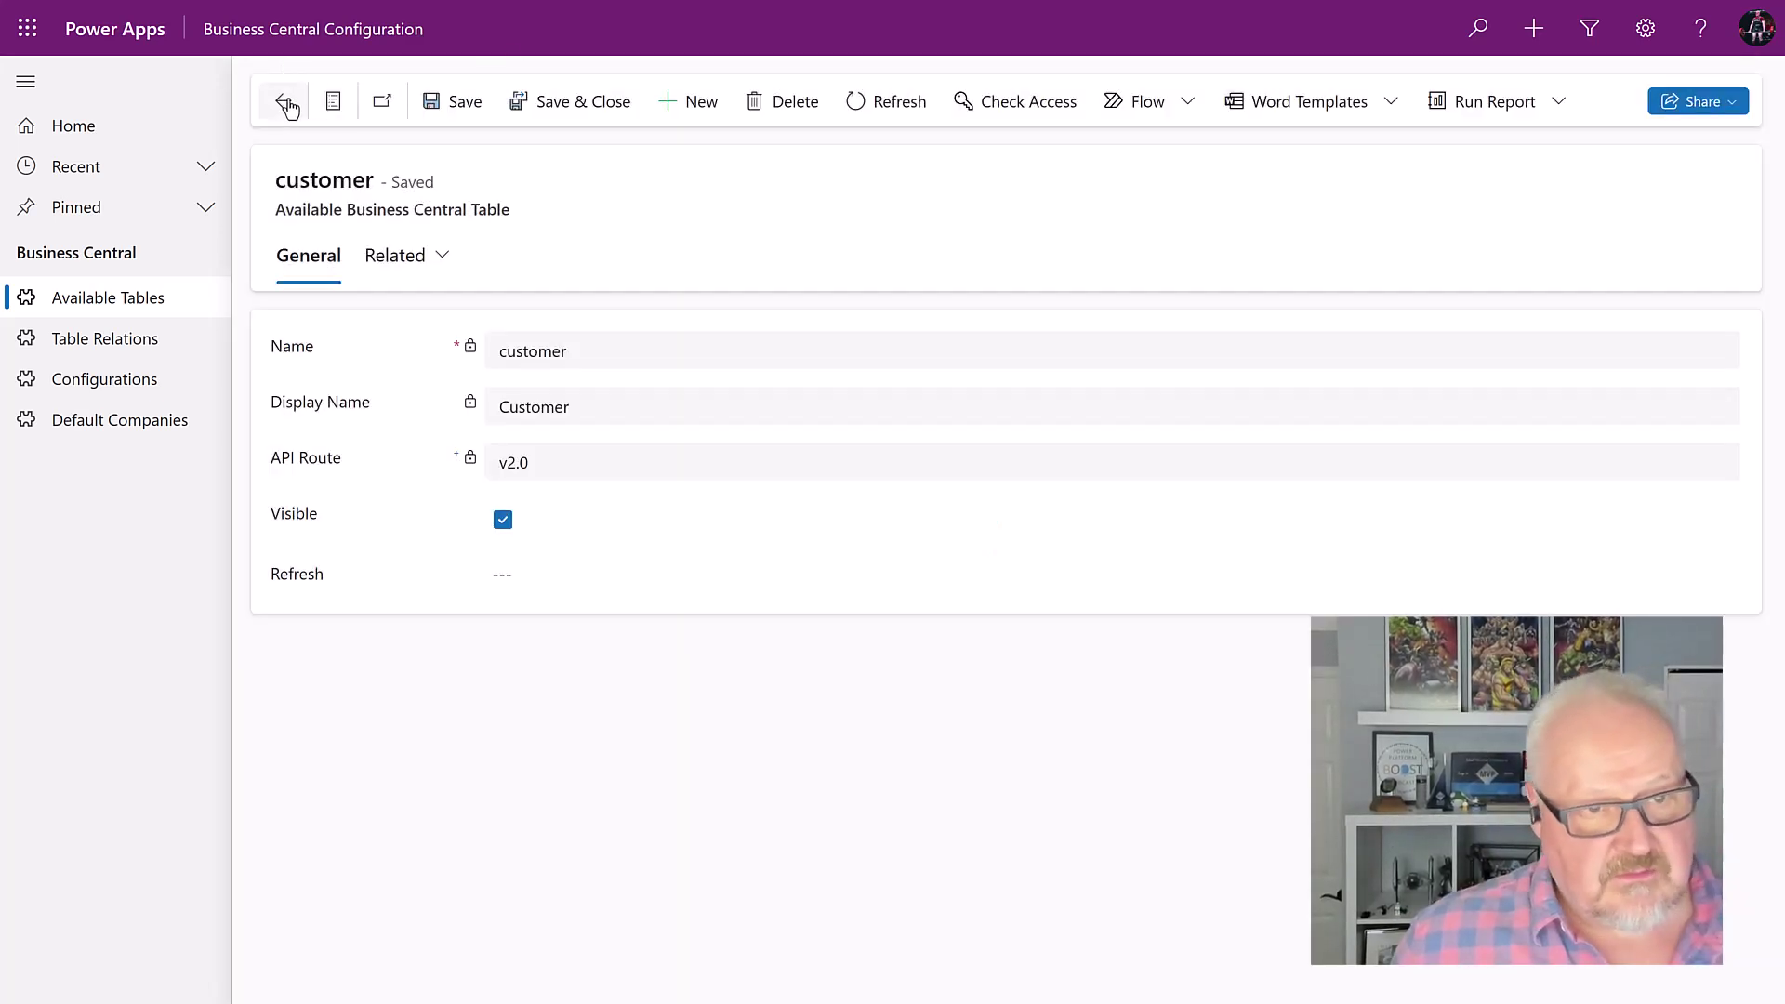
left_click(287, 101)
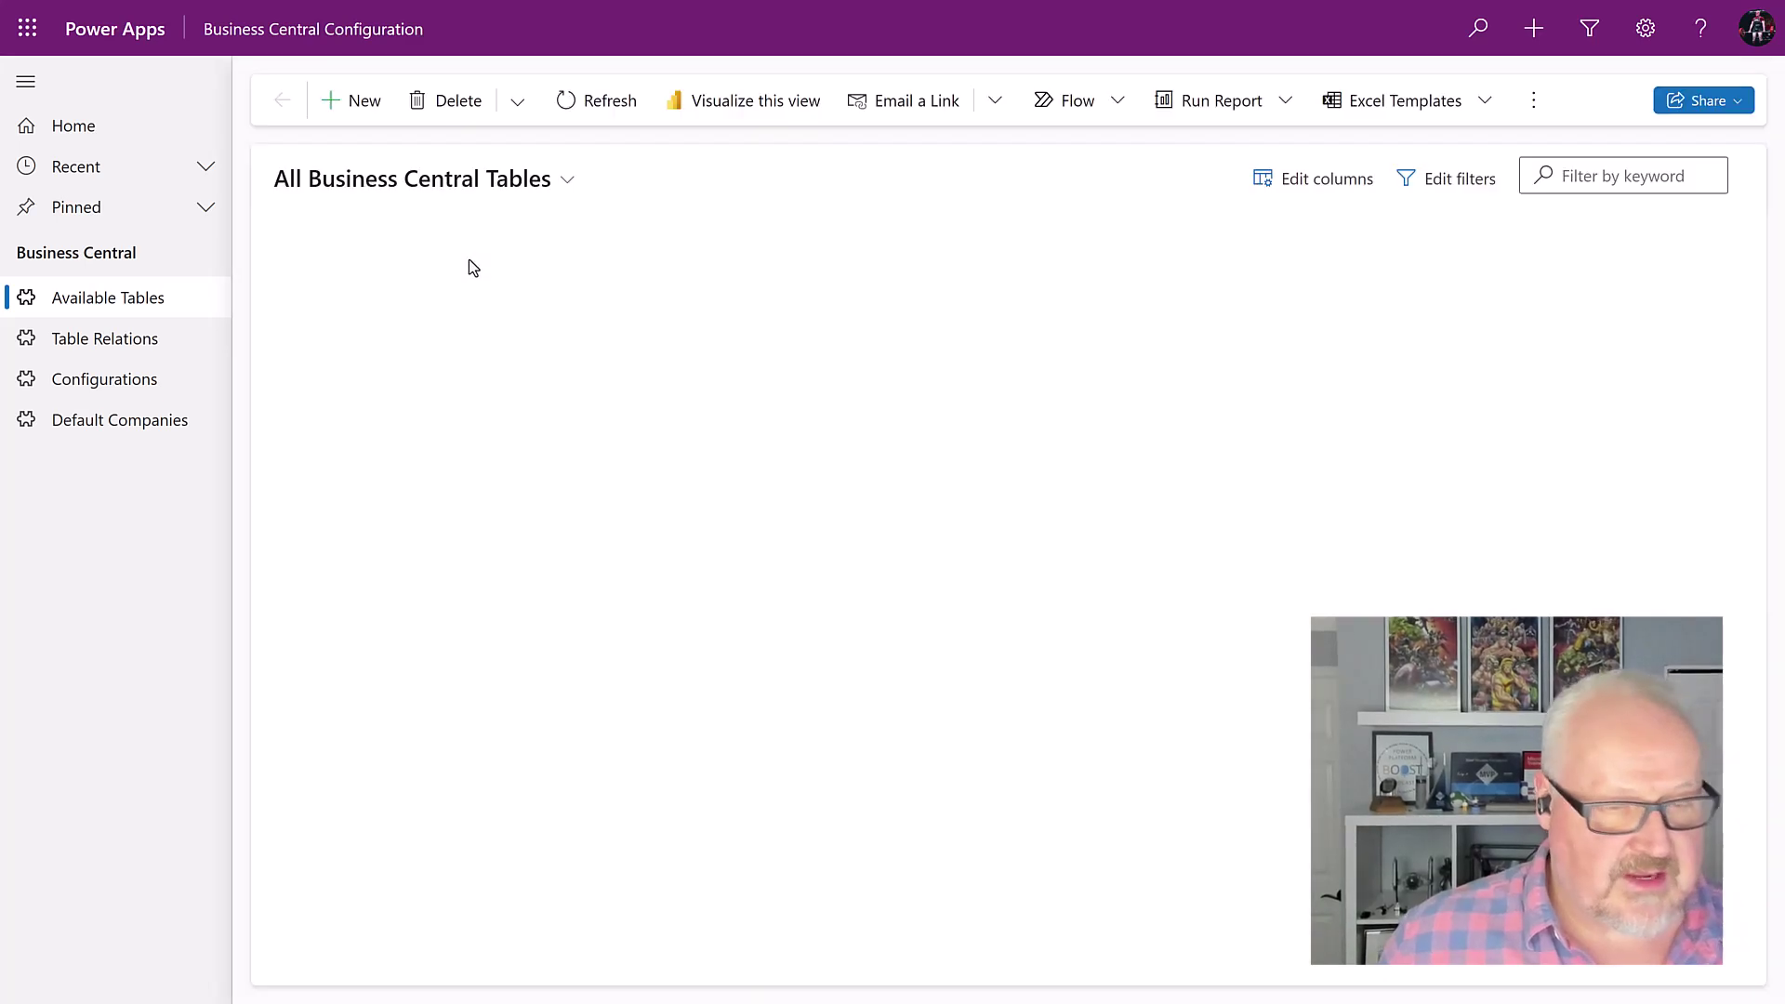
Step: Select the item, salesOrder, salesOrderLine, salesInvoice and salesInvoiceLine tables
scroll(465, 288, "down", 10)
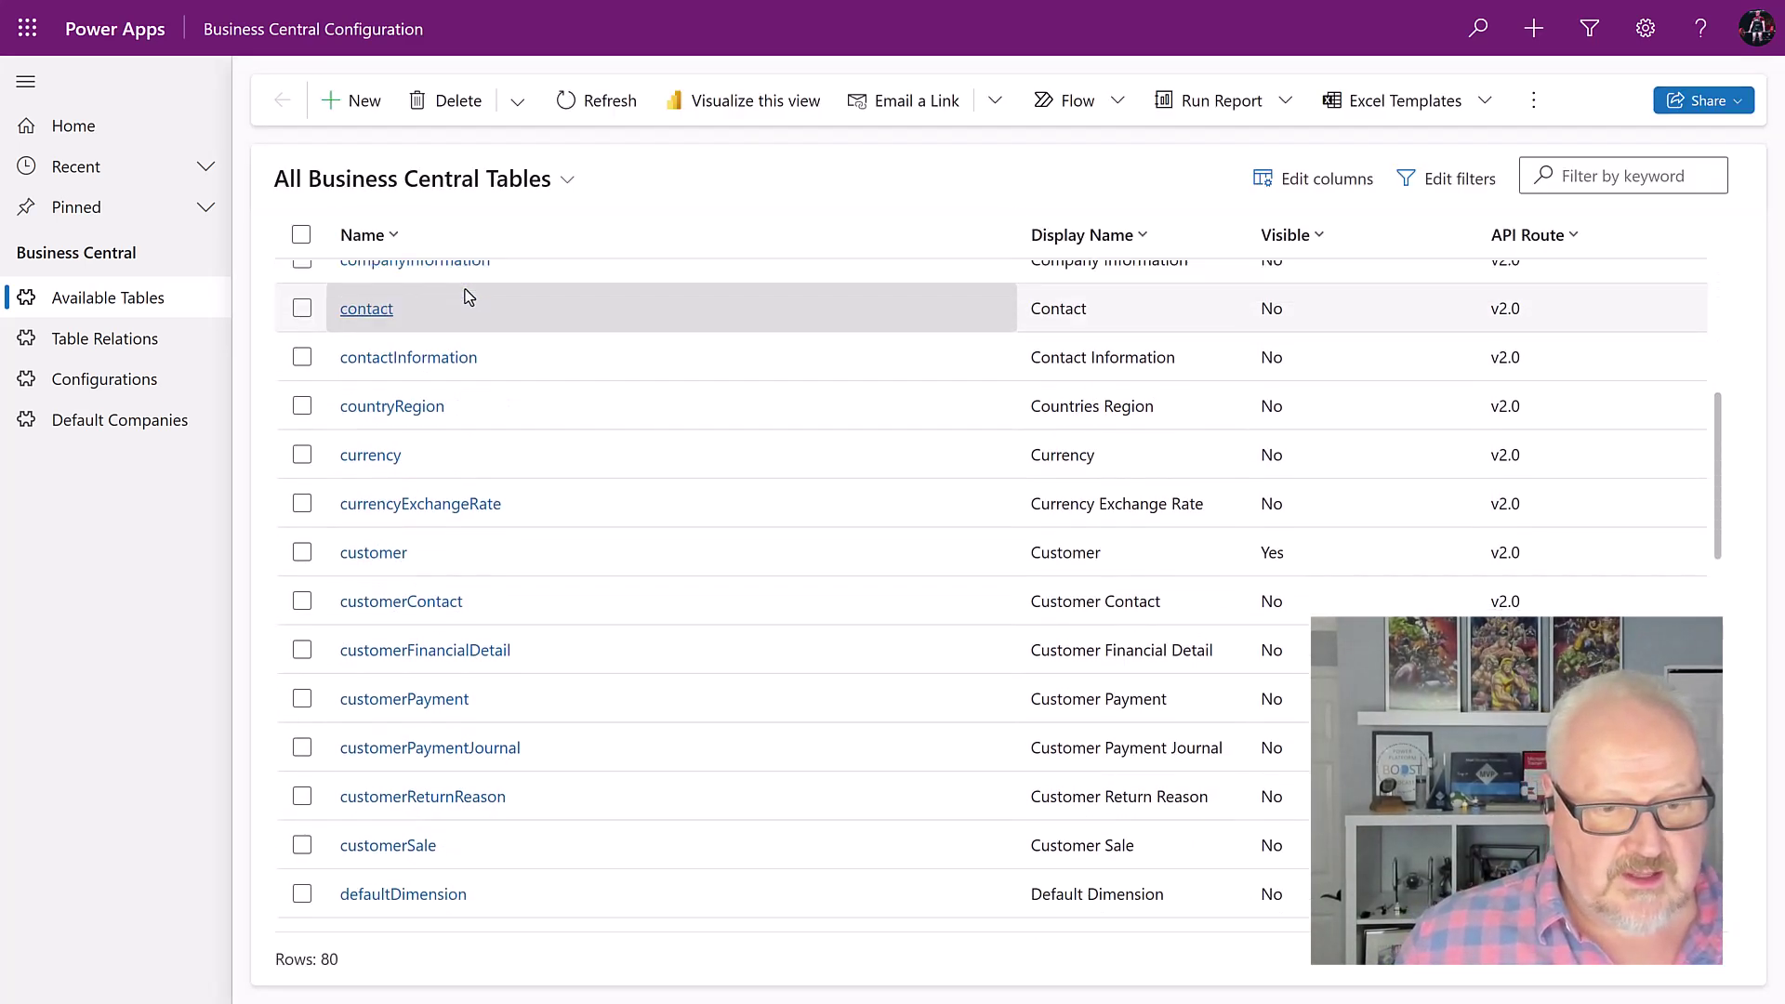
scroll(298, 654, "down", 5)
left_click(293, 566)
scroll(418, 589, "down", 4)
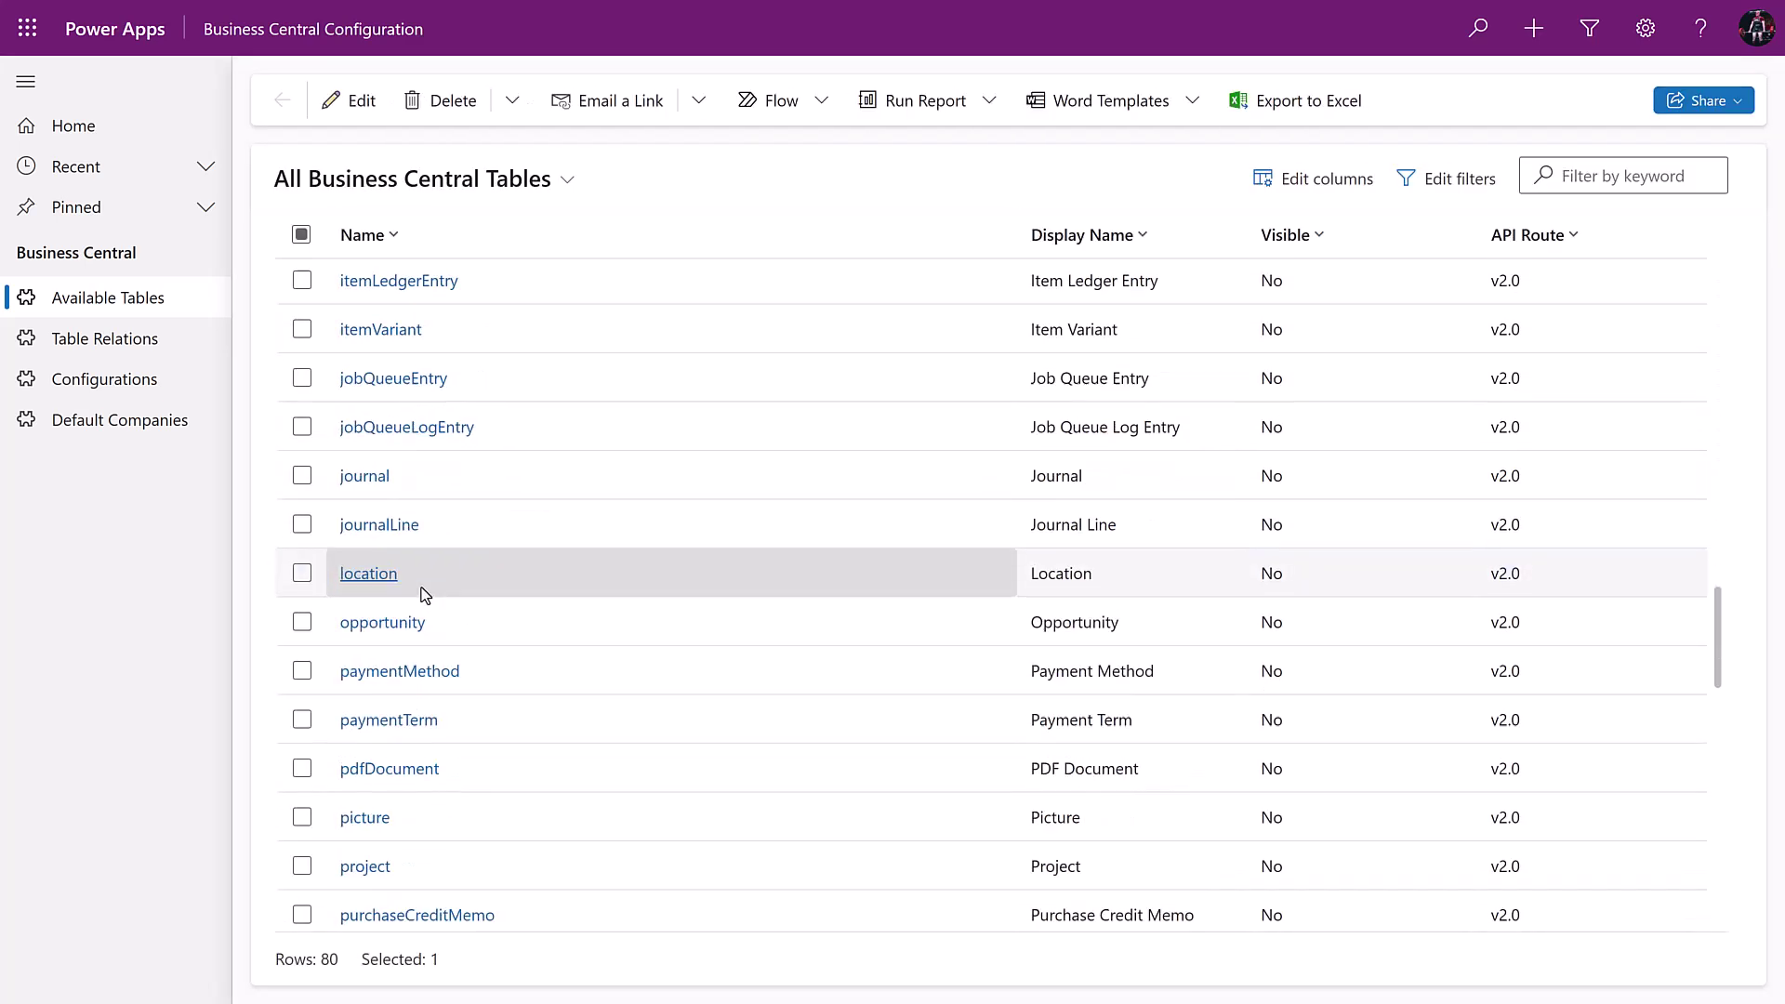
scroll(418, 590, "down", 10)
left_click(302, 527)
left_click(302, 576)
scroll(595, 534, "down", 3)
scroll(565, 515, "up", 3)
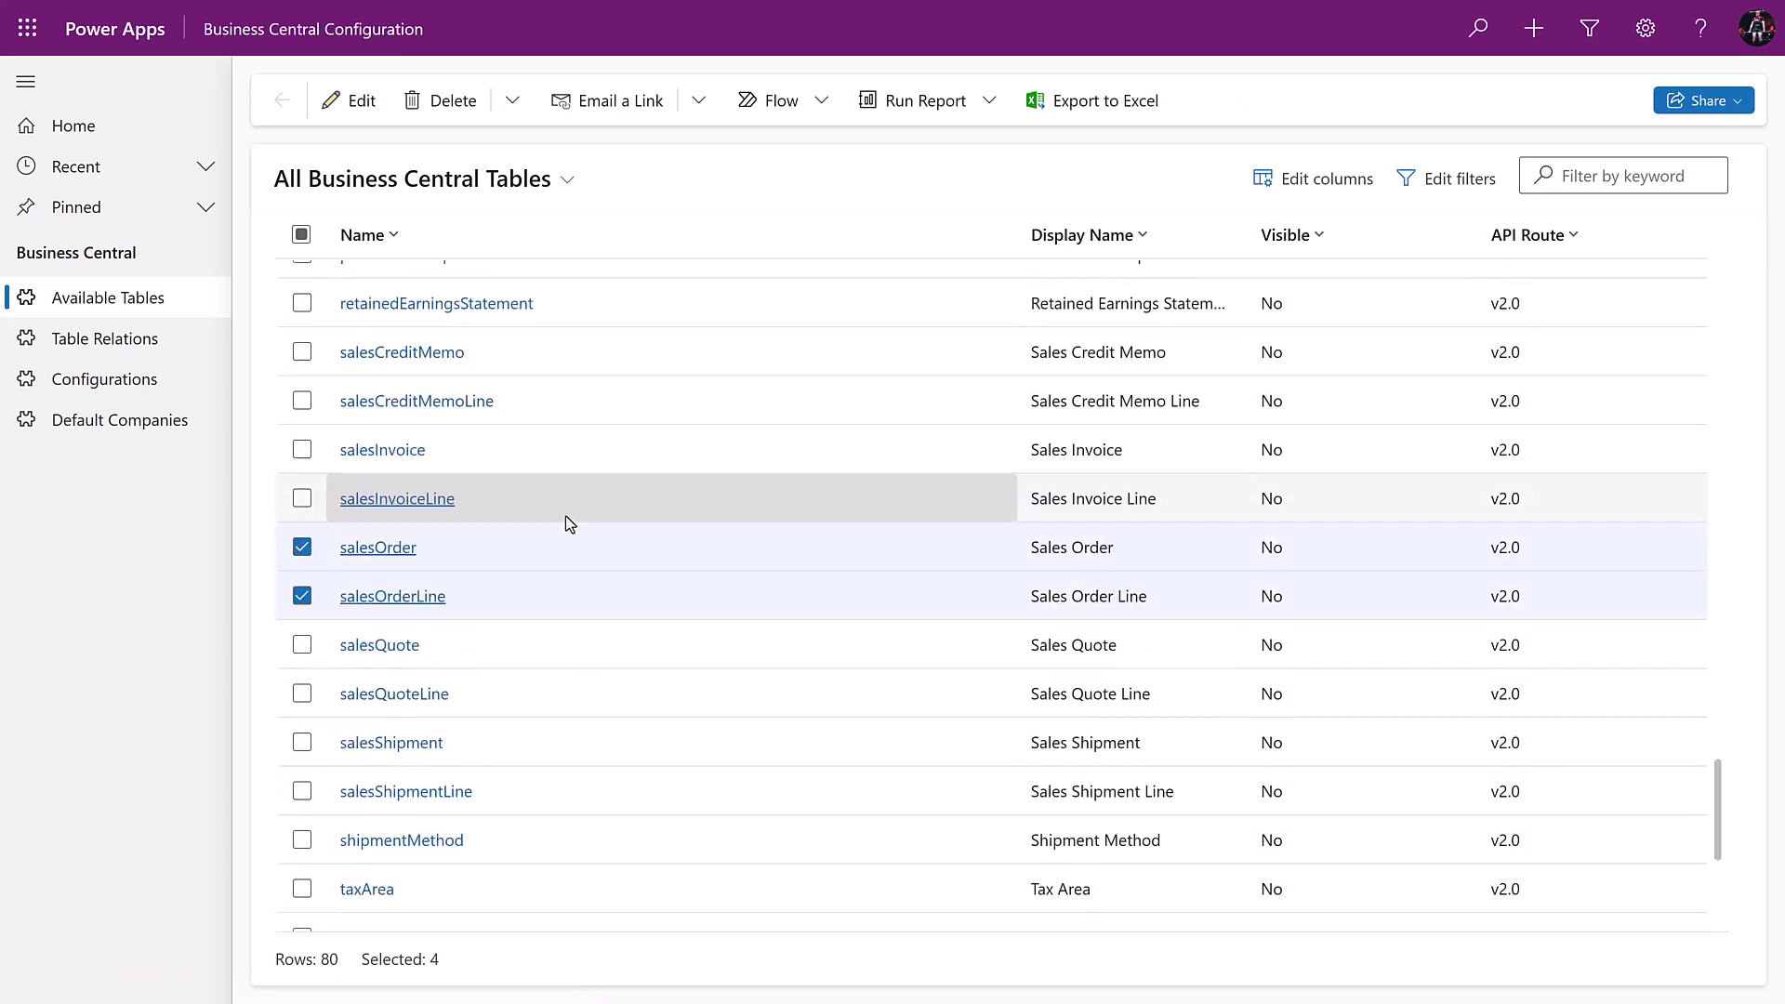
left_click(302, 449)
left_click(302, 498)
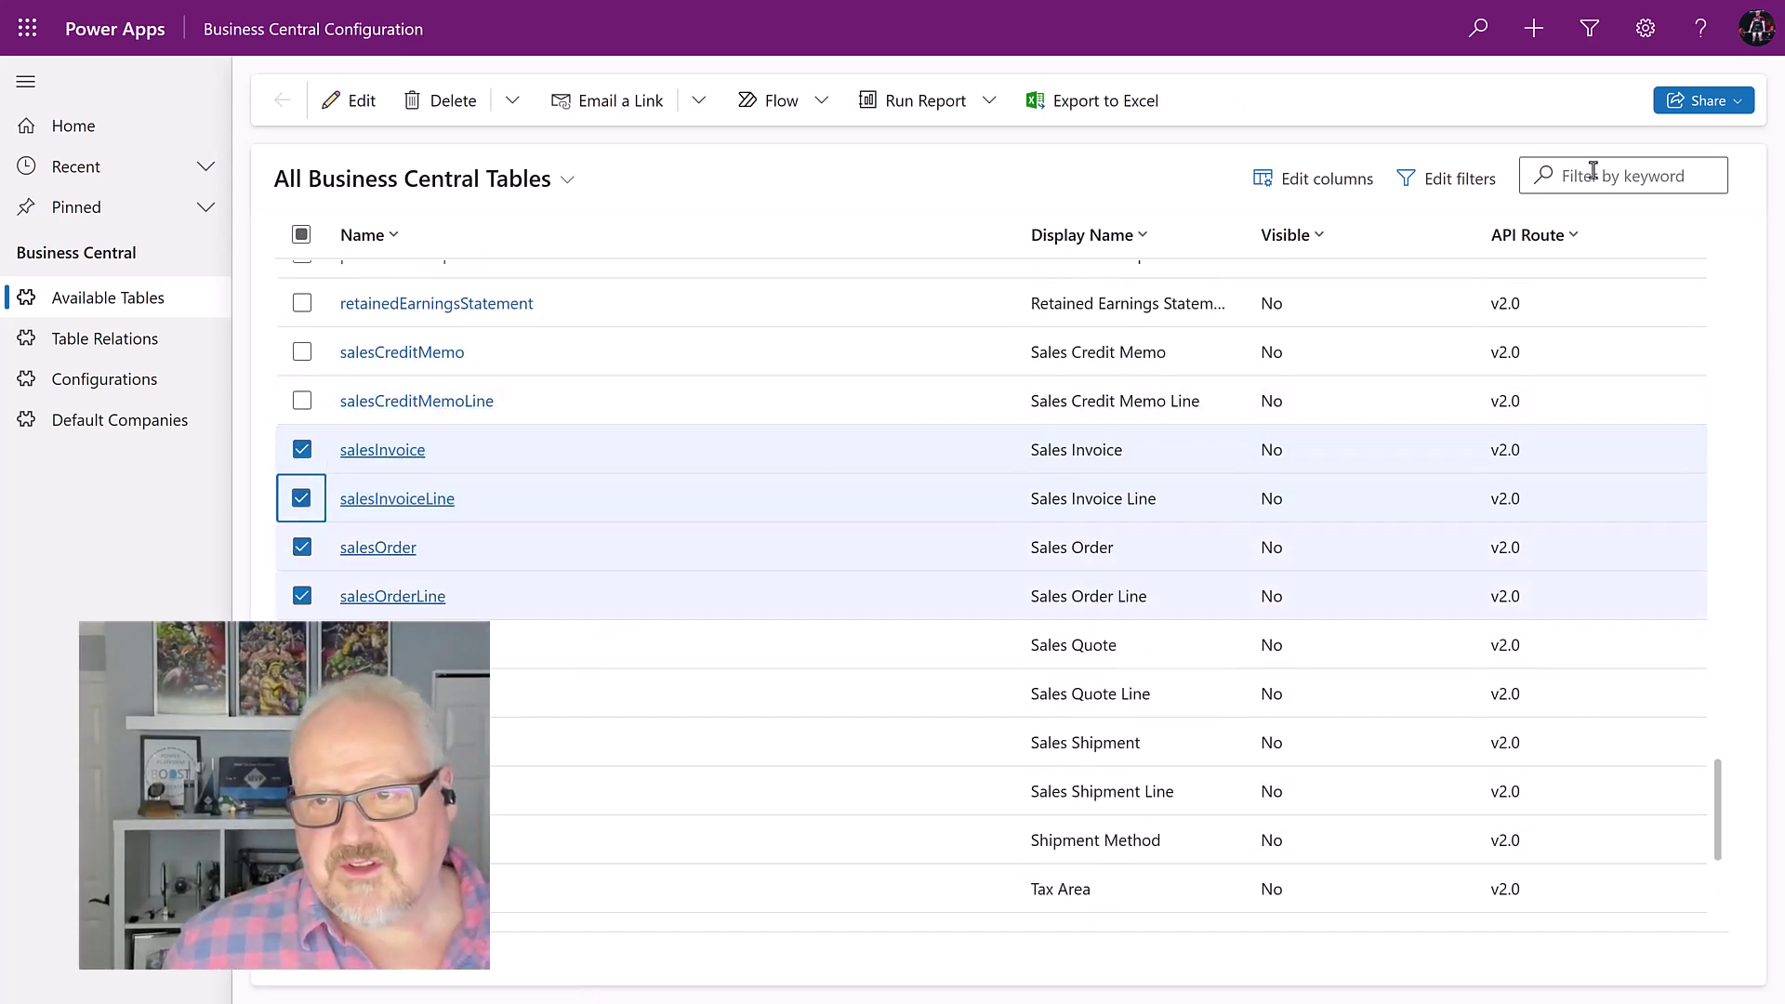
Step: Bulk-edit the six selected tables to Visible with Refresh on, and save
left_click(349, 100)
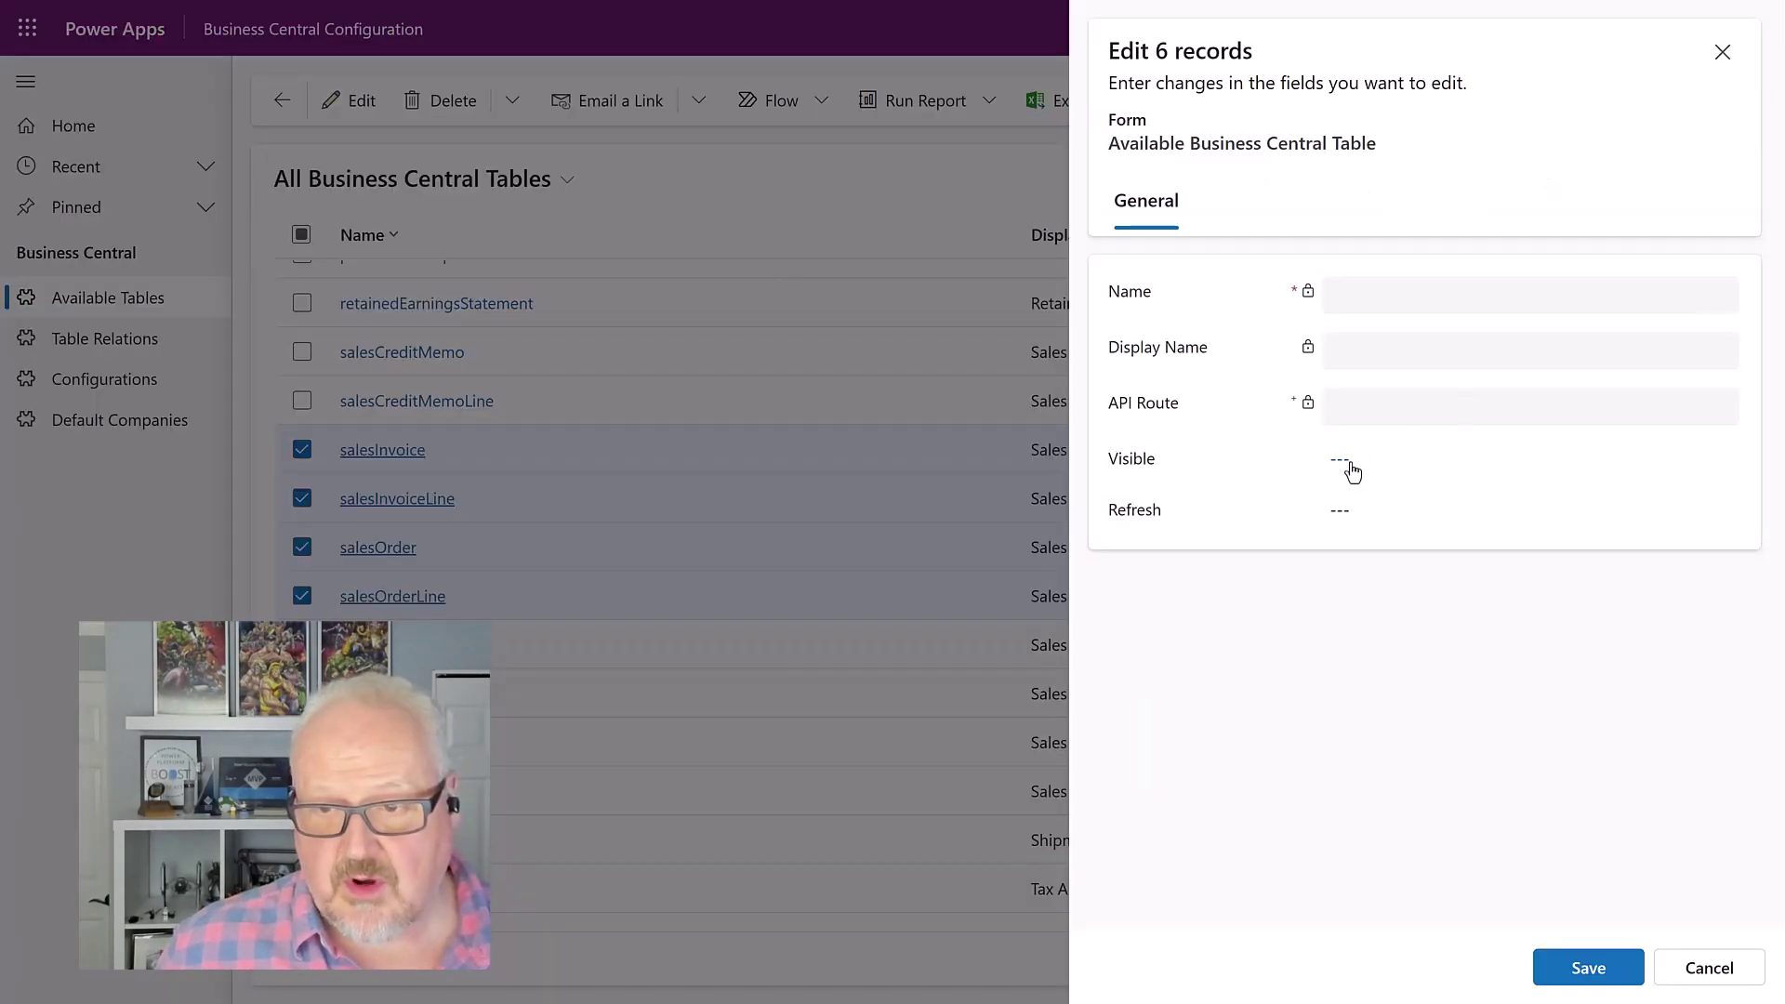
left_click(1347, 466)
left_click(1343, 467)
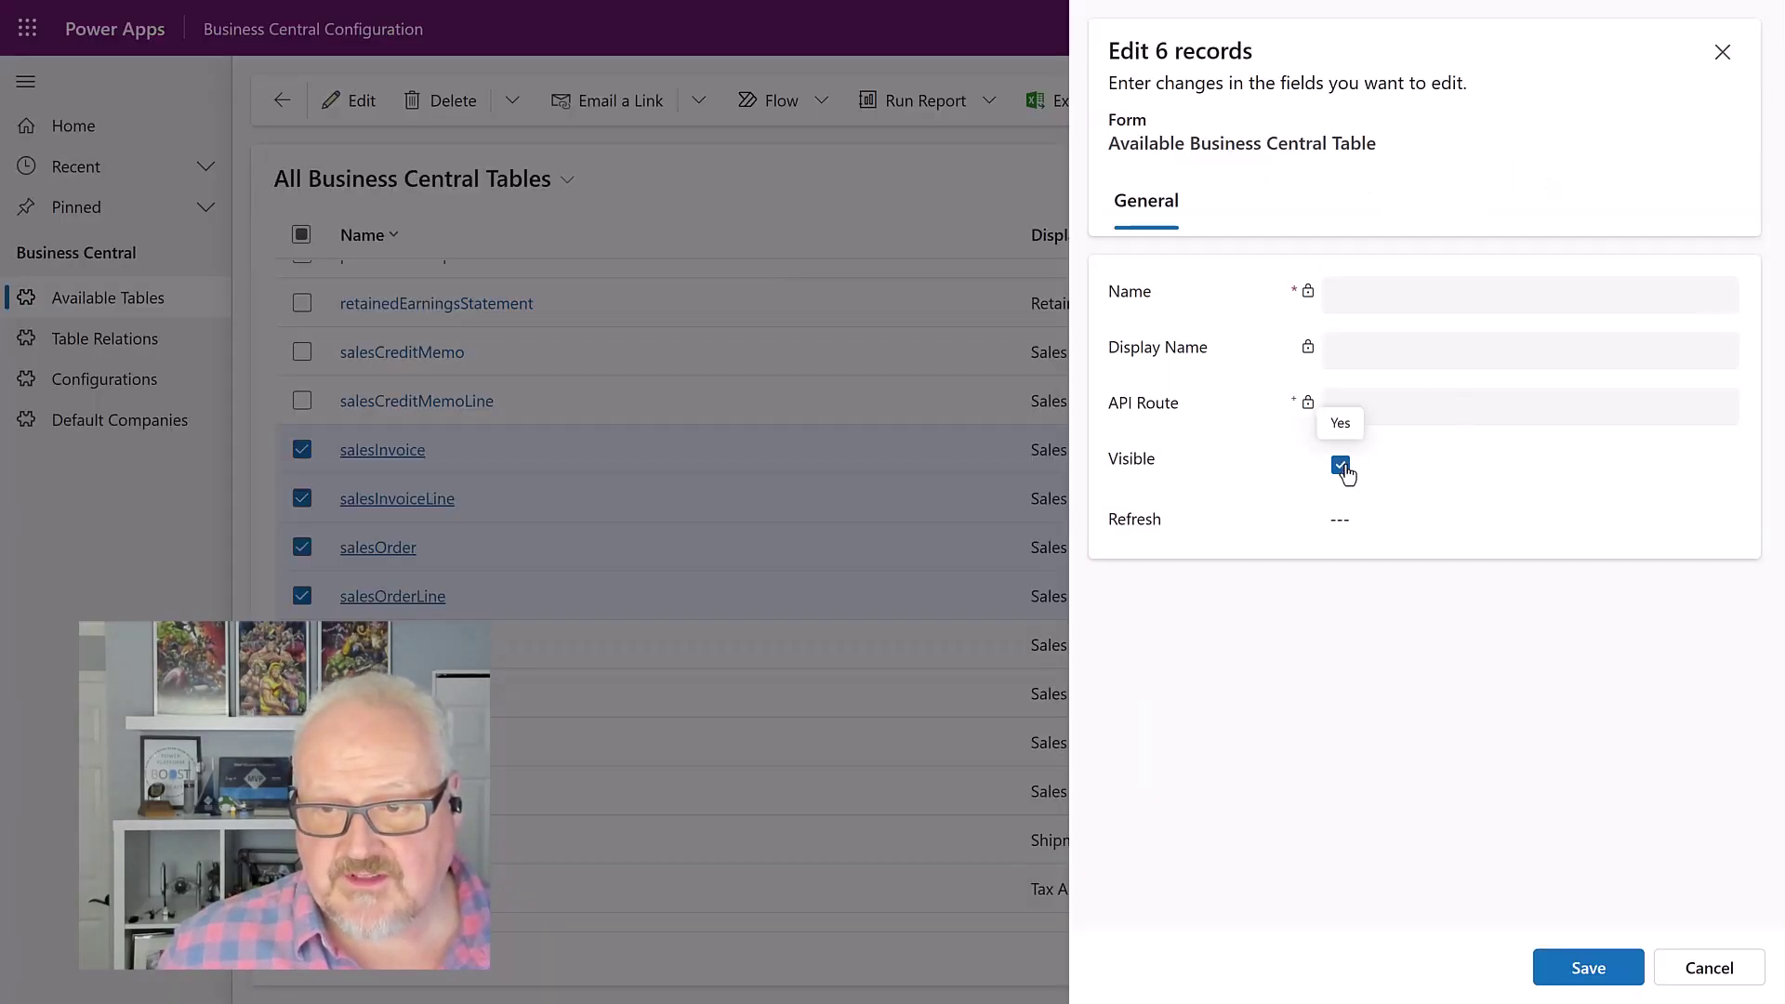
left_click(1341, 524)
left_click(1340, 526)
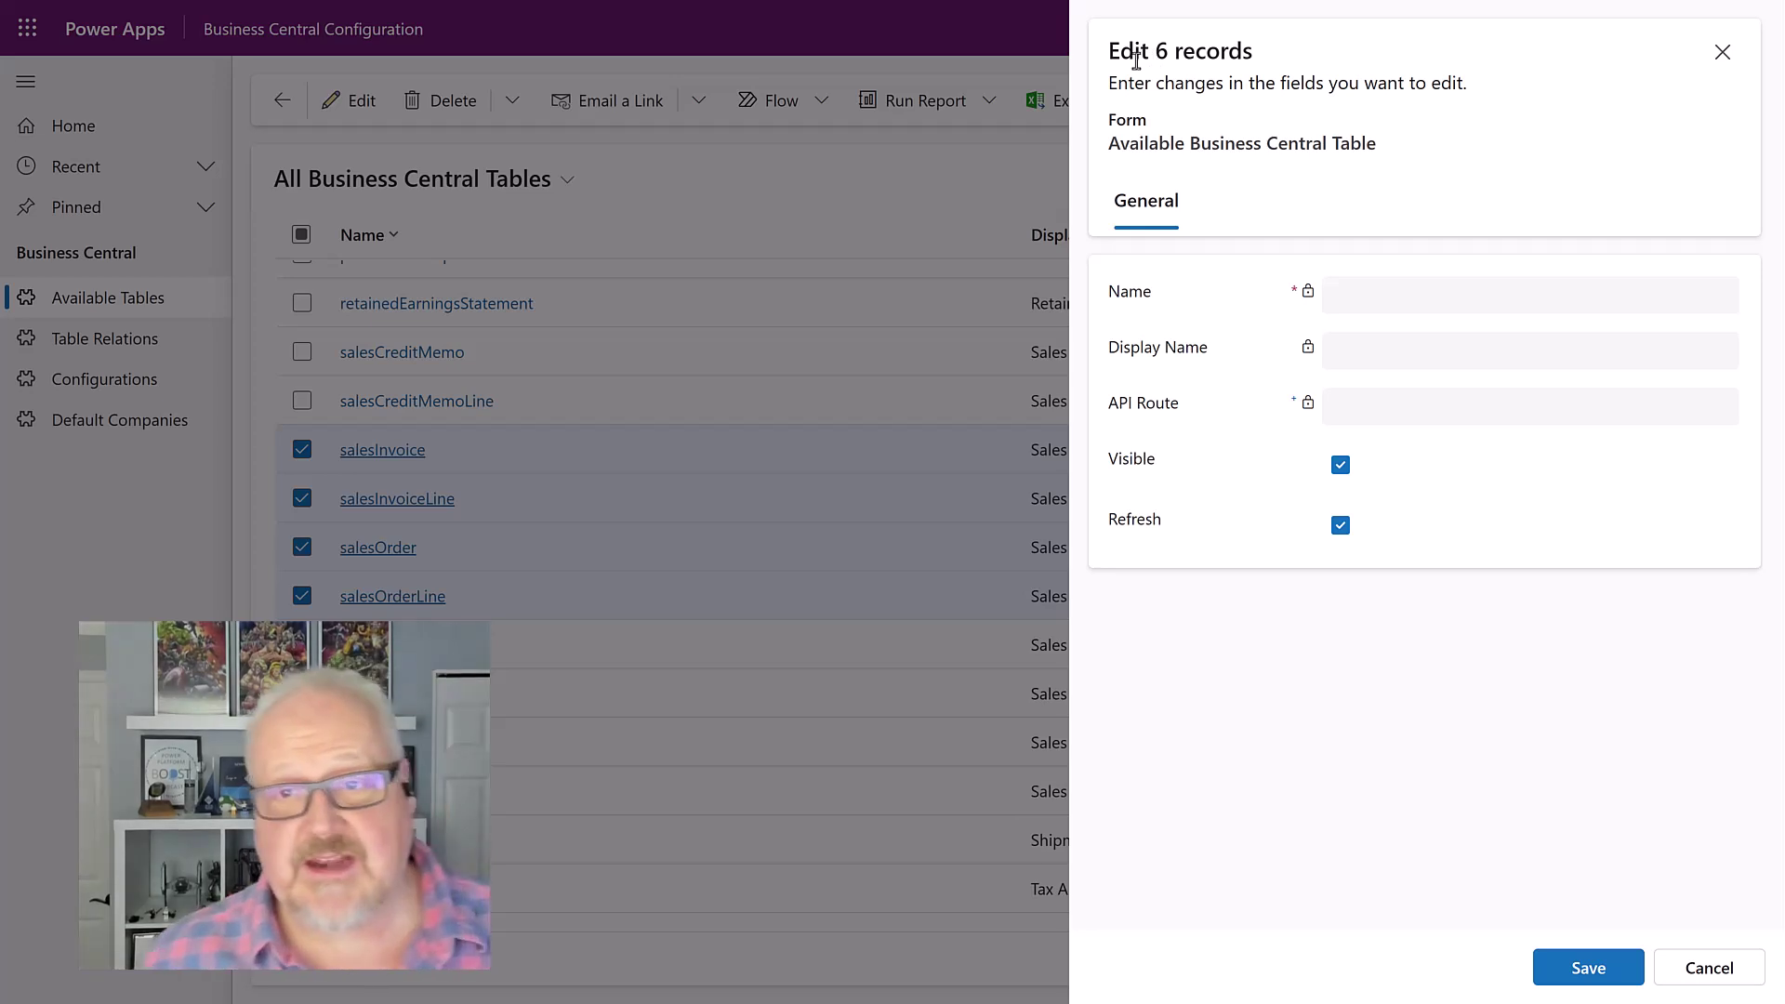
left_click(1578, 968)
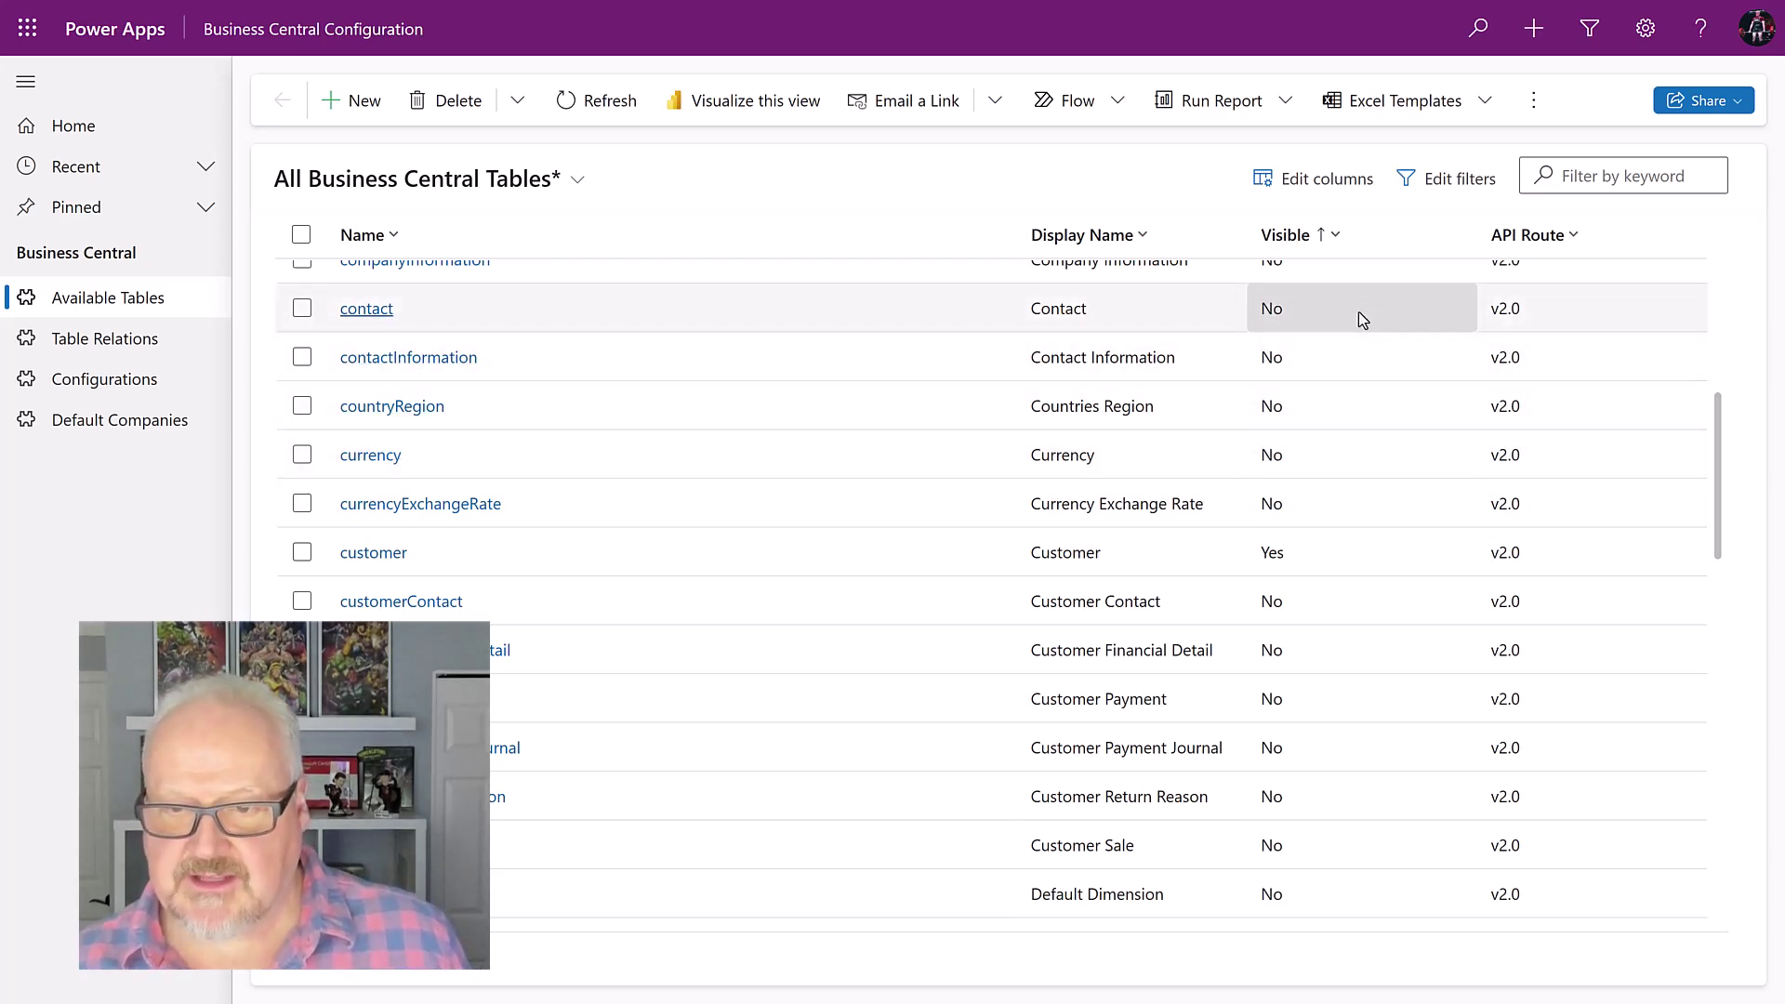
scroll(1297, 559, "down", 8)
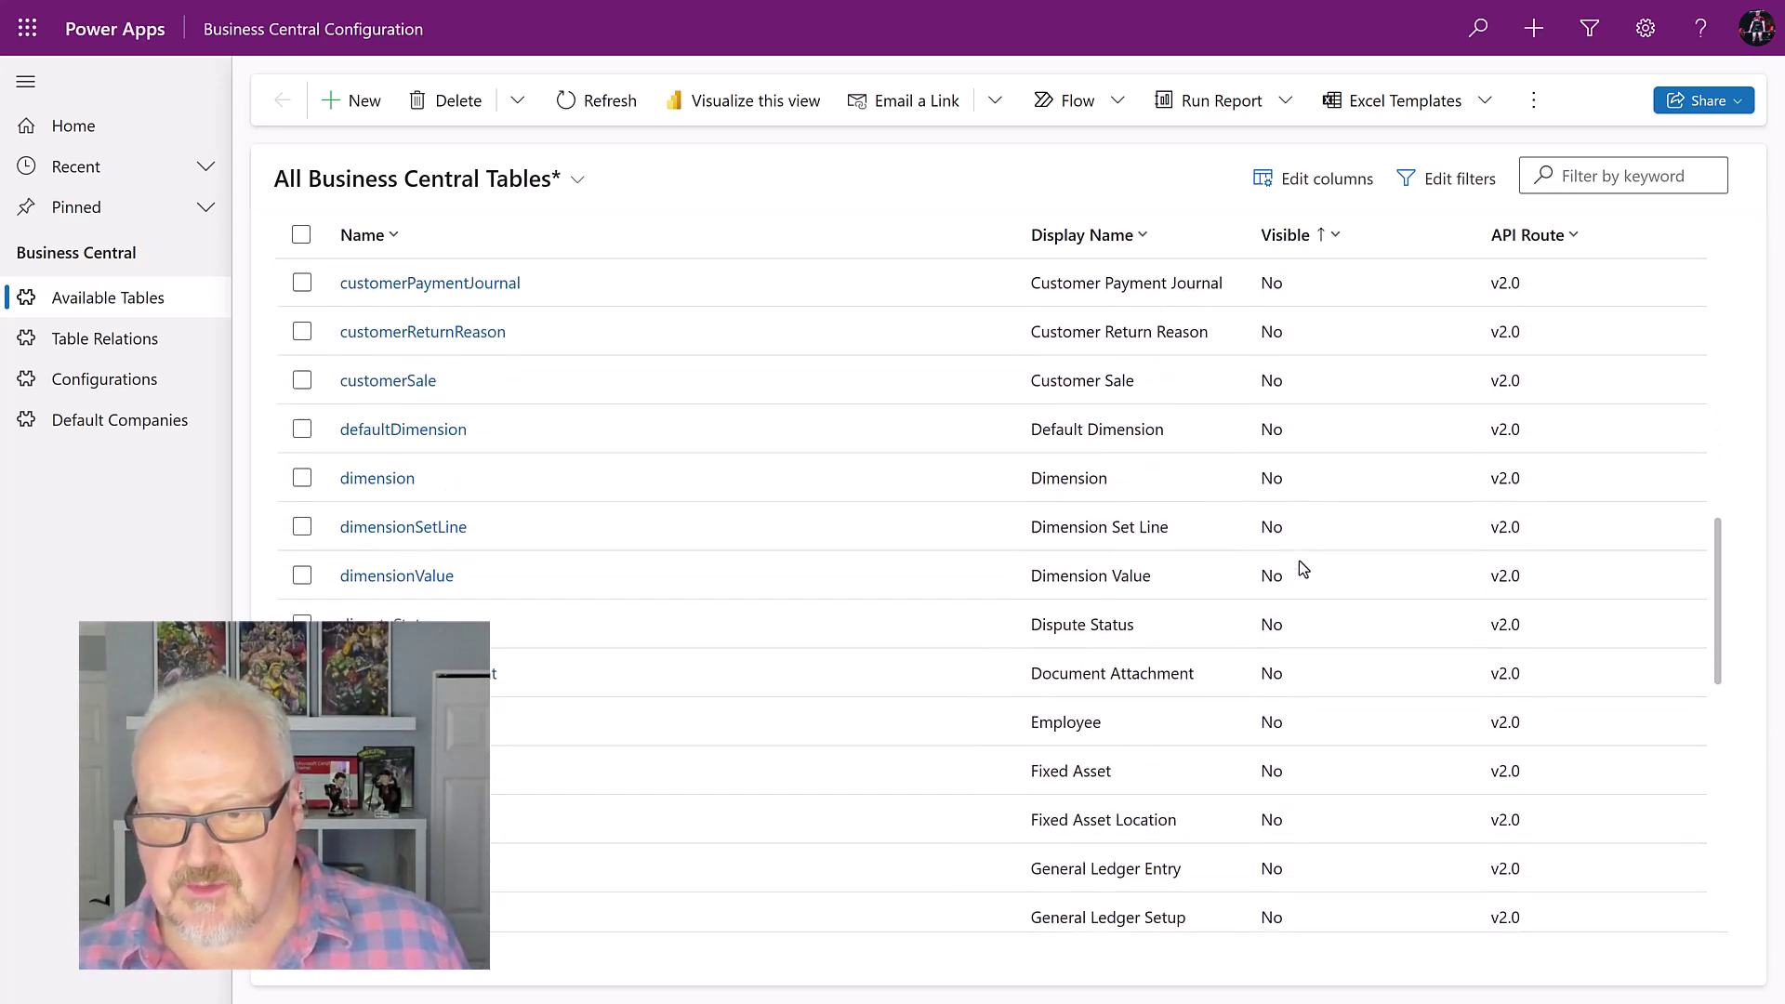
scroll(1298, 559, "down", 2)
scroll(1298, 559, "up", 1)
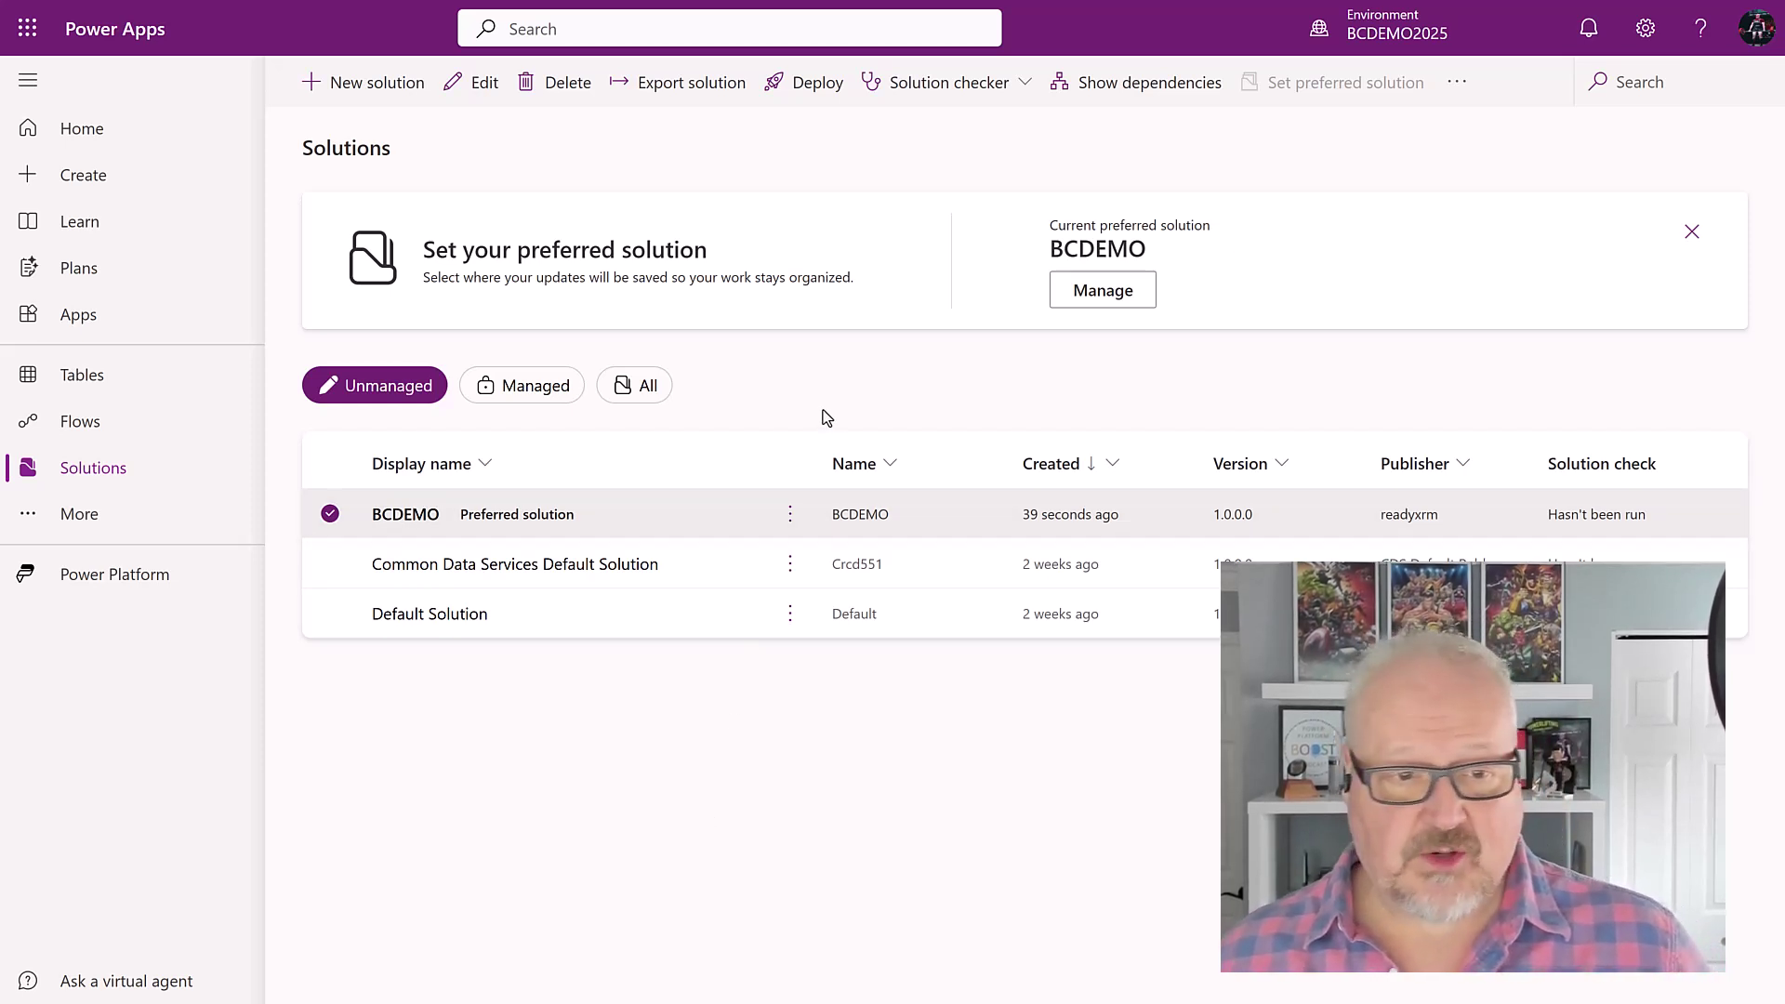
Step: Add the standard Contact table to BCDEMO using Add existing > Table and a 'contact' search
left_click(407, 517)
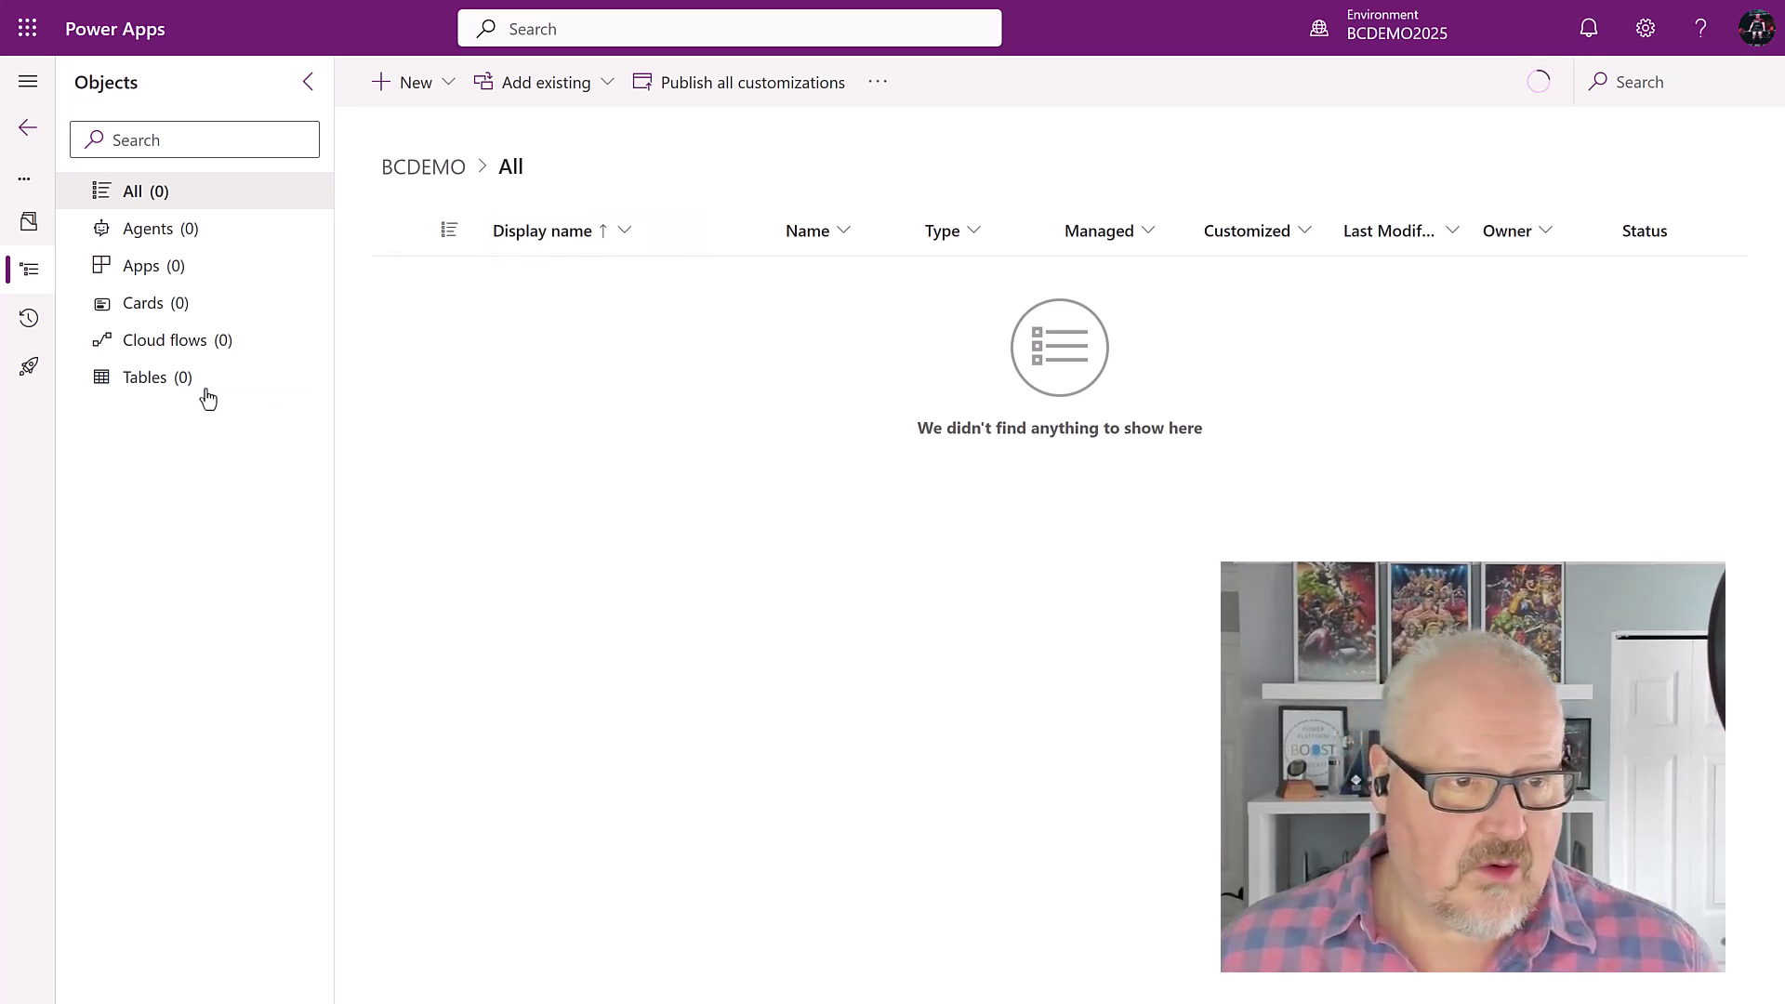
left_click(165, 386)
left_click(574, 82)
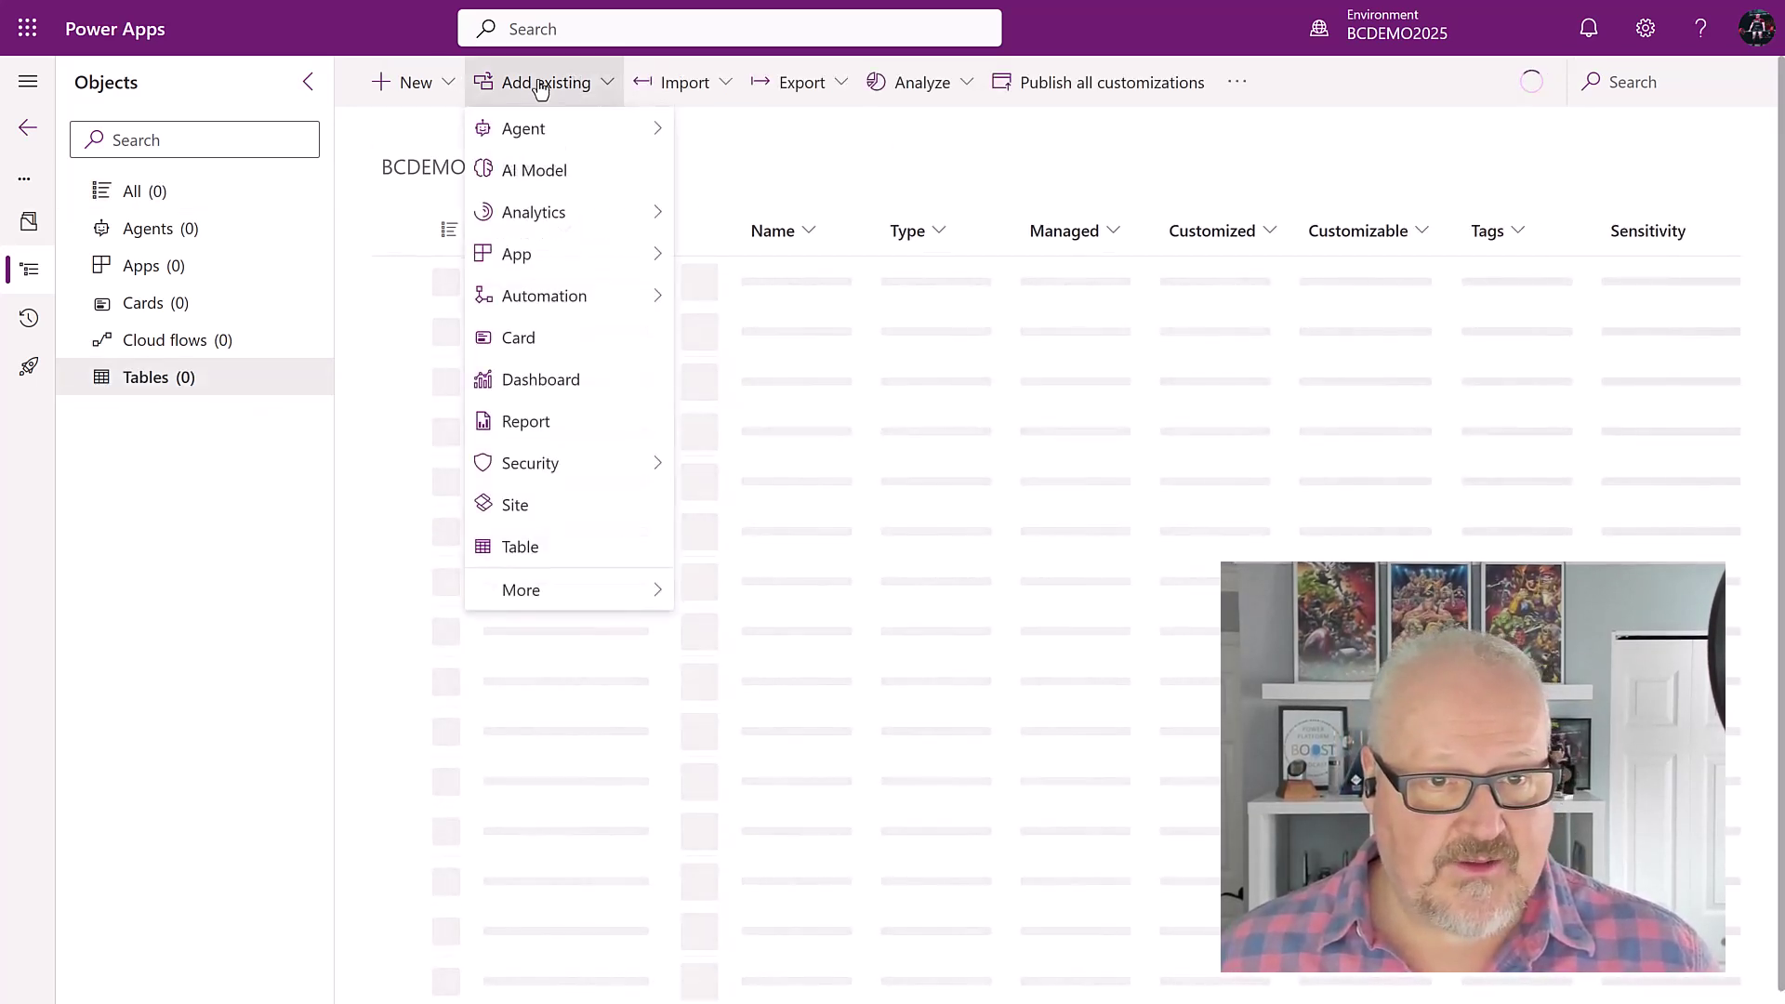
left_click(558, 546)
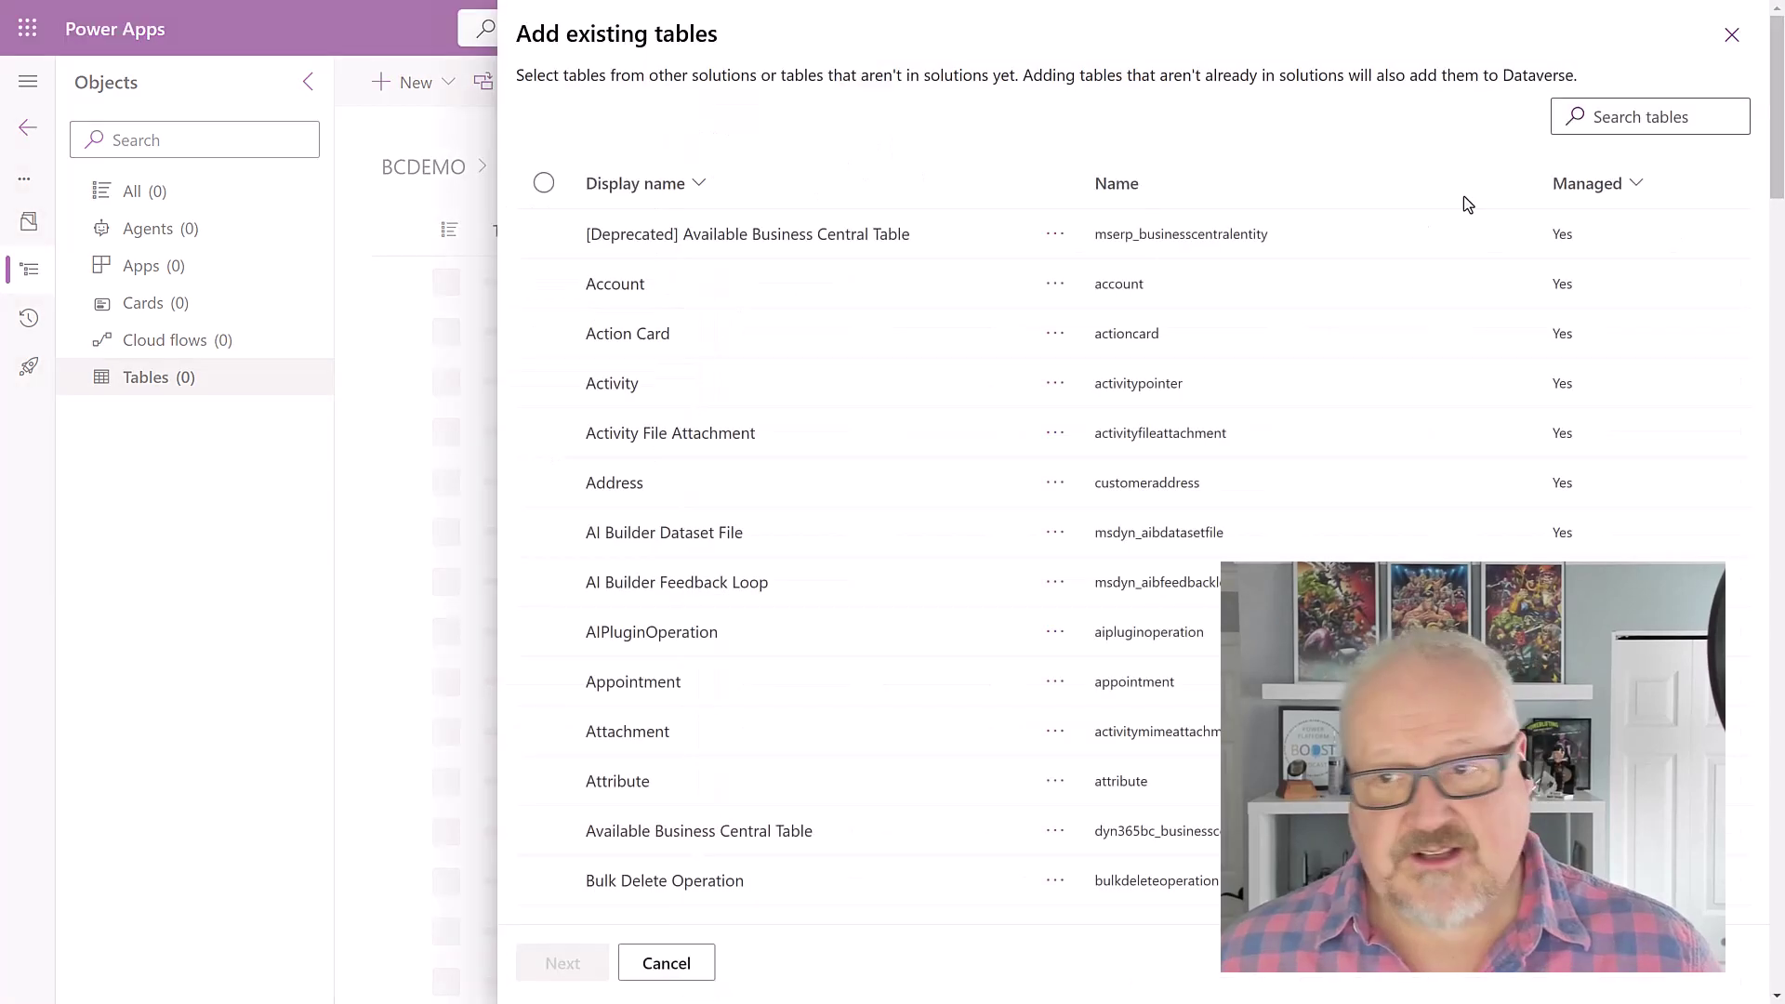
left_click(1624, 123)
type("conta")
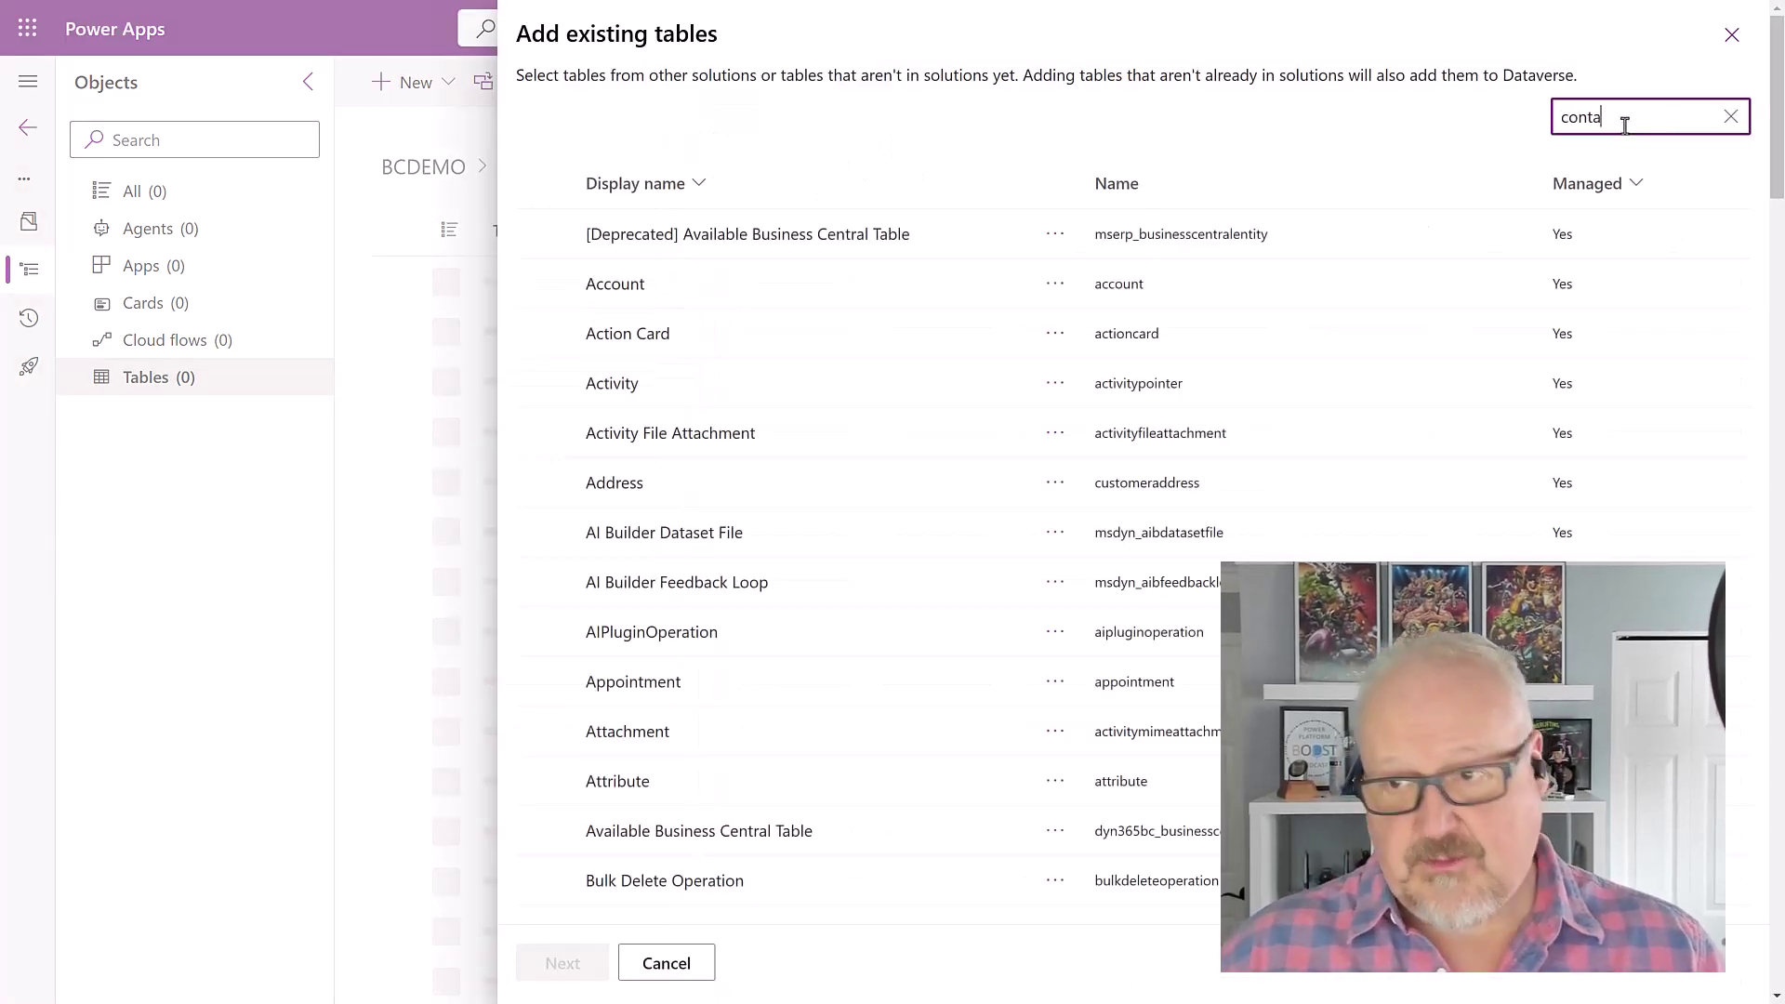
type("ct")
left_click(544, 233)
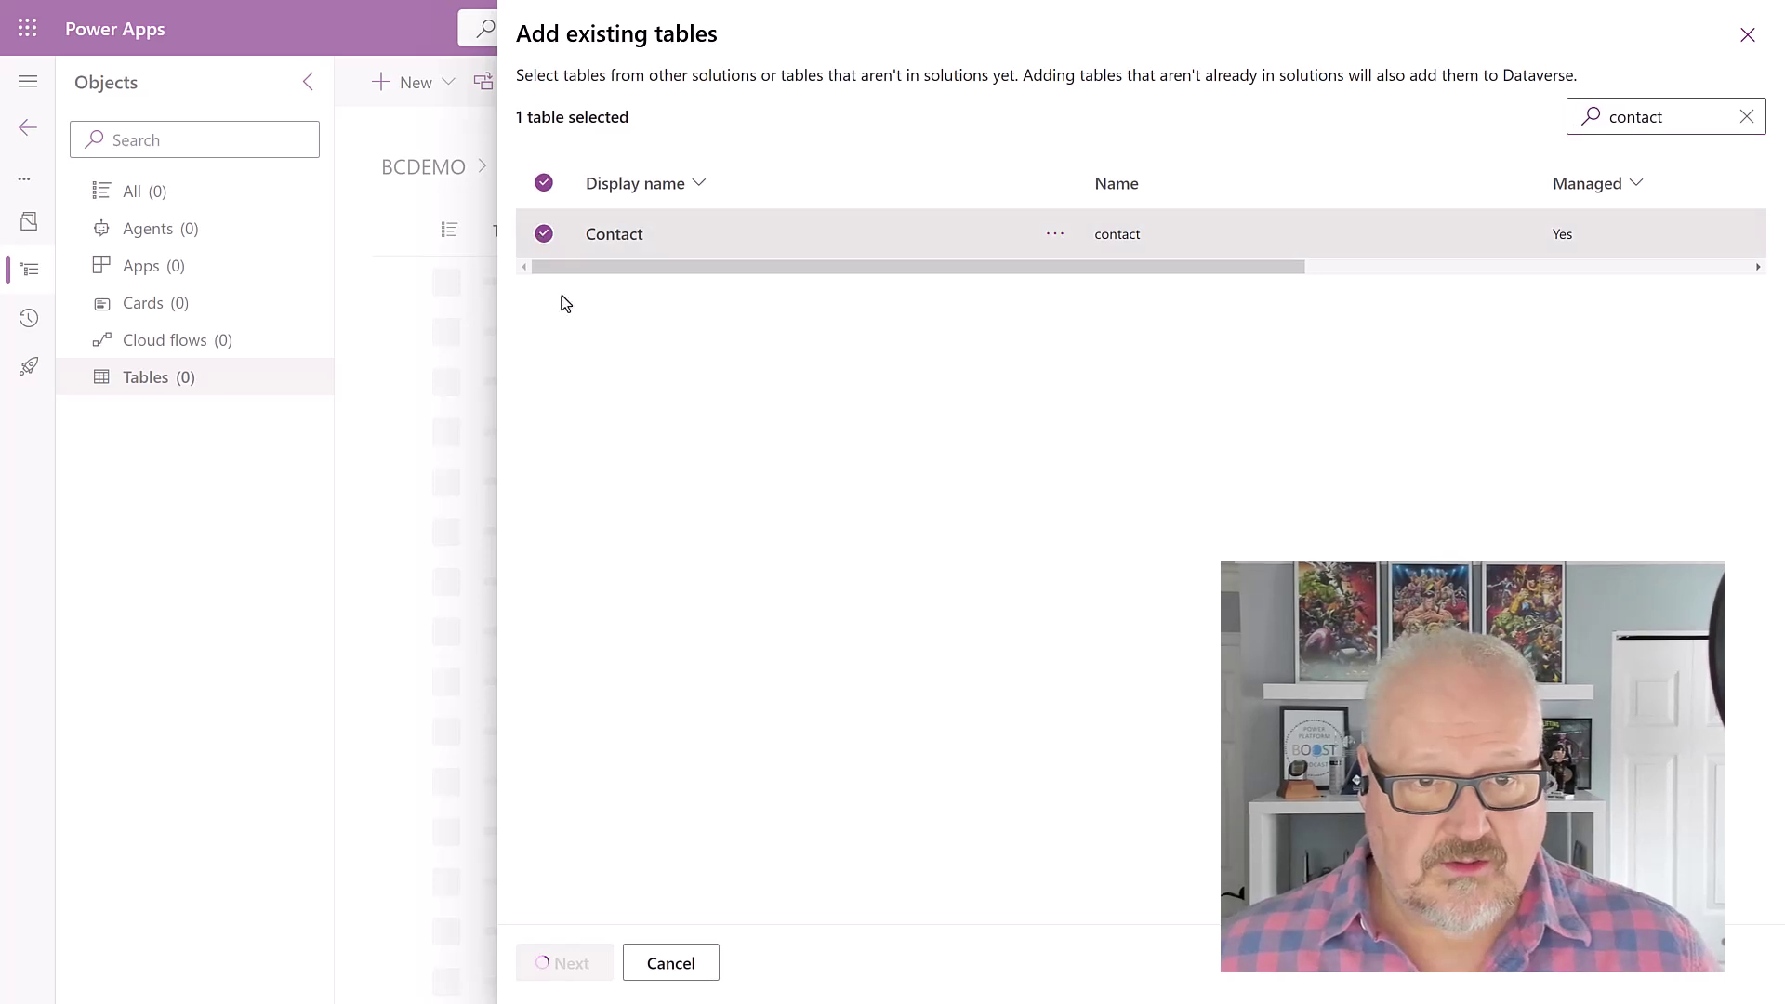
left_click(575, 962)
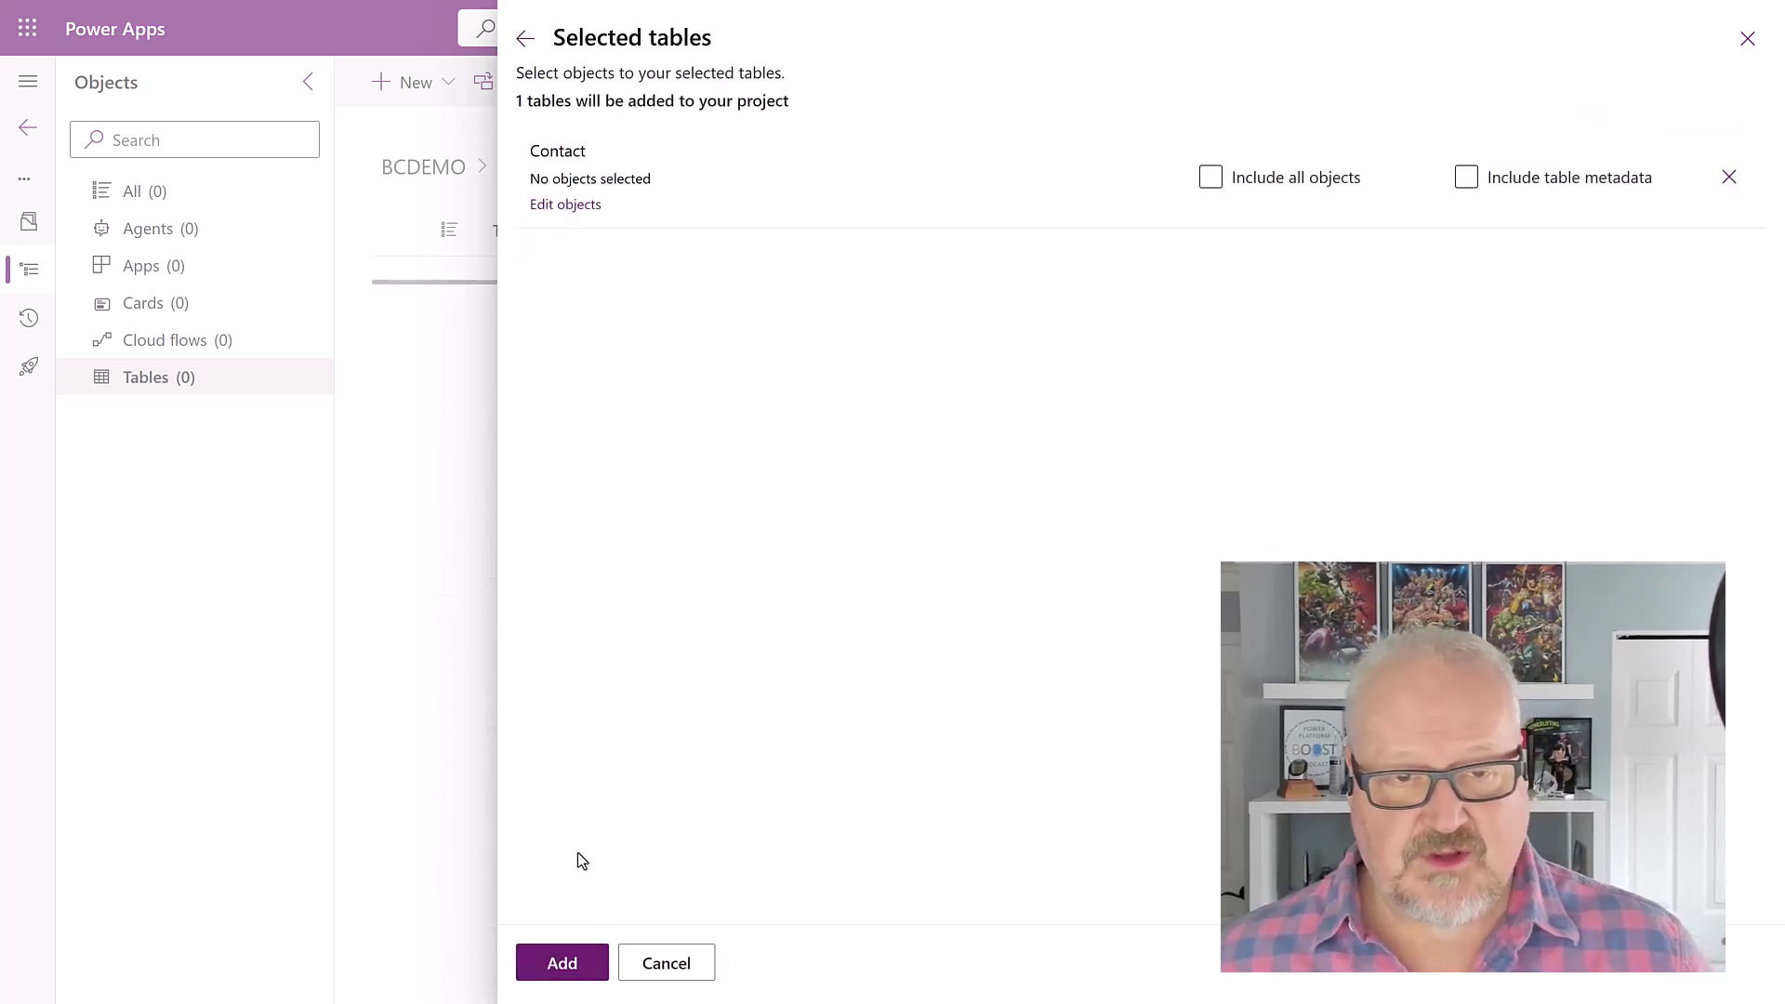
left_click(549, 965)
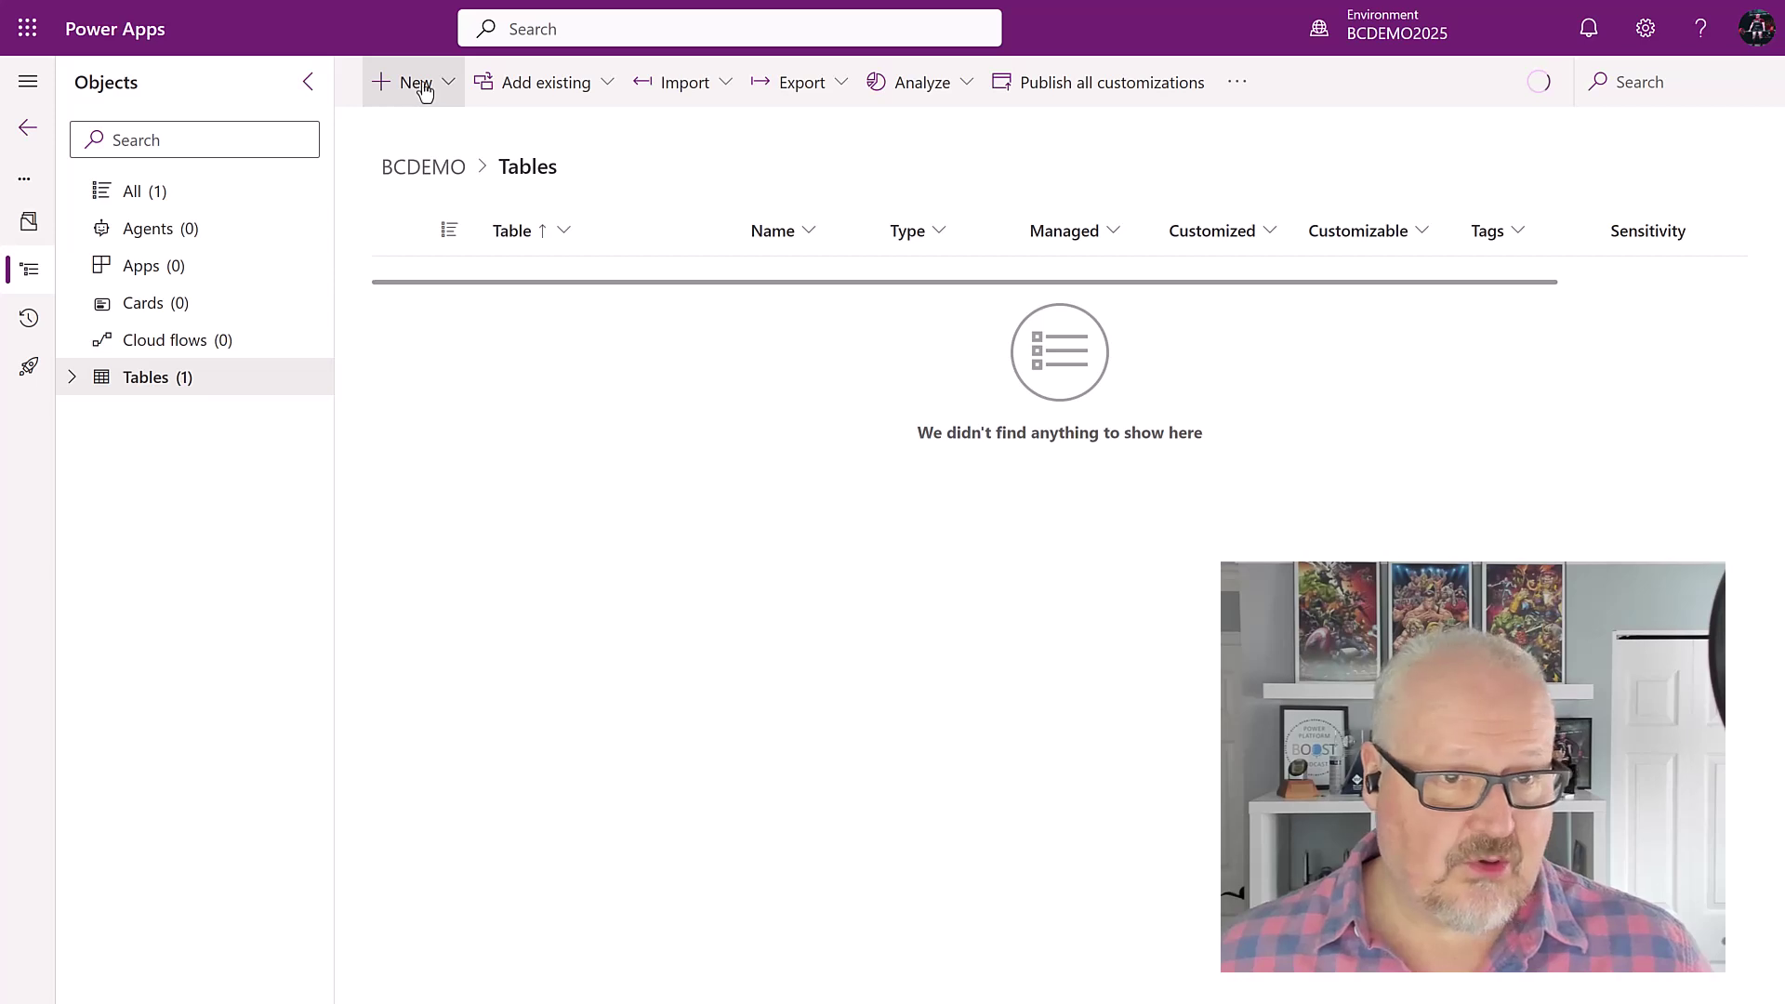
Step: Start a new column on the Contact table with display name 'BC Customer'
left_click(521, 282)
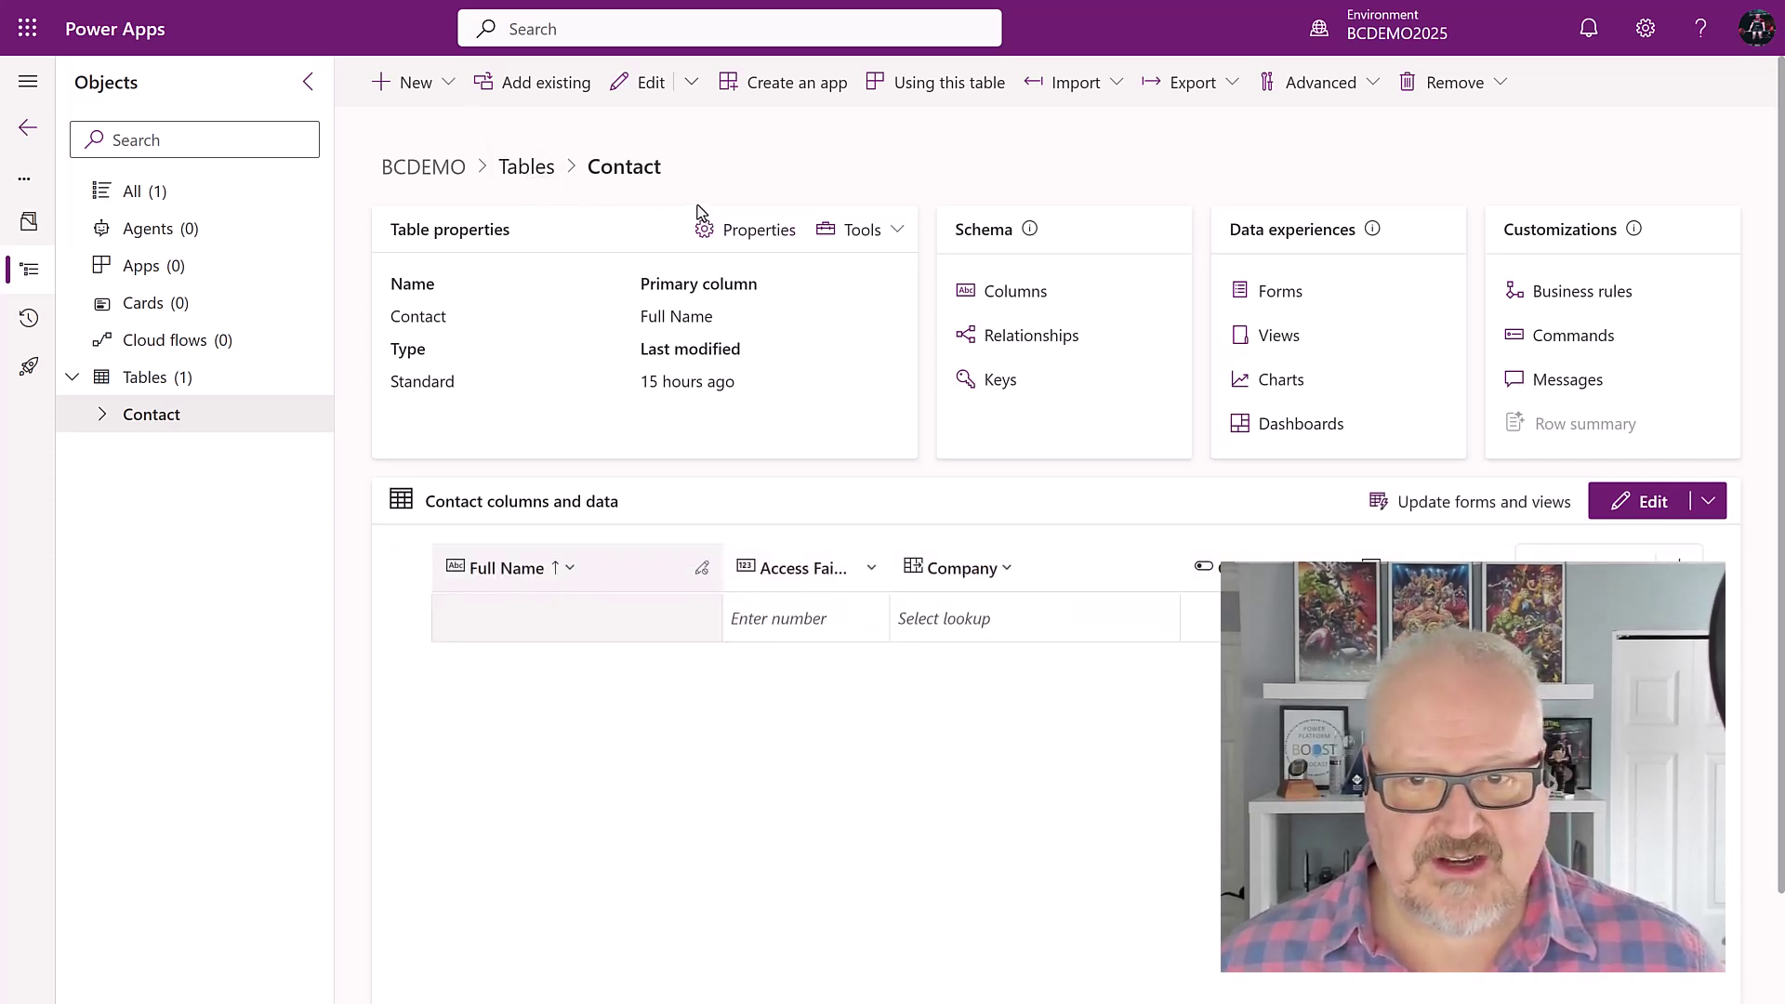
left_click(106, 416)
left_click(207, 455)
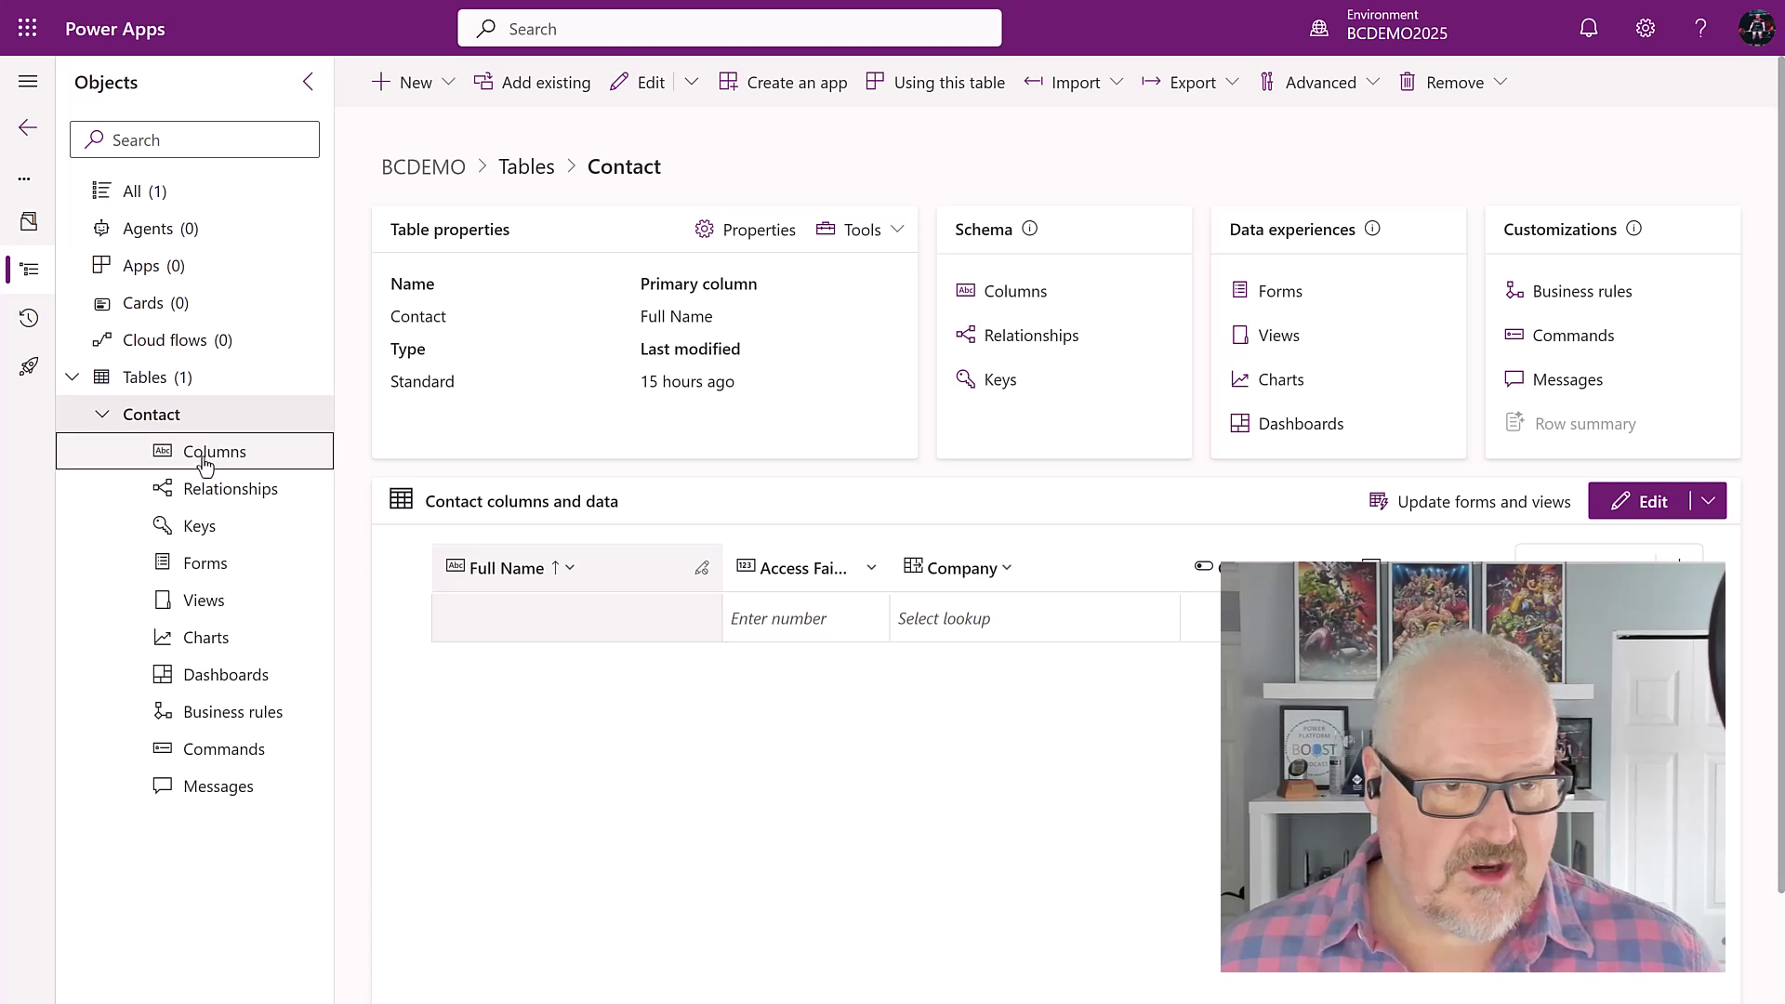
left_click(456, 88)
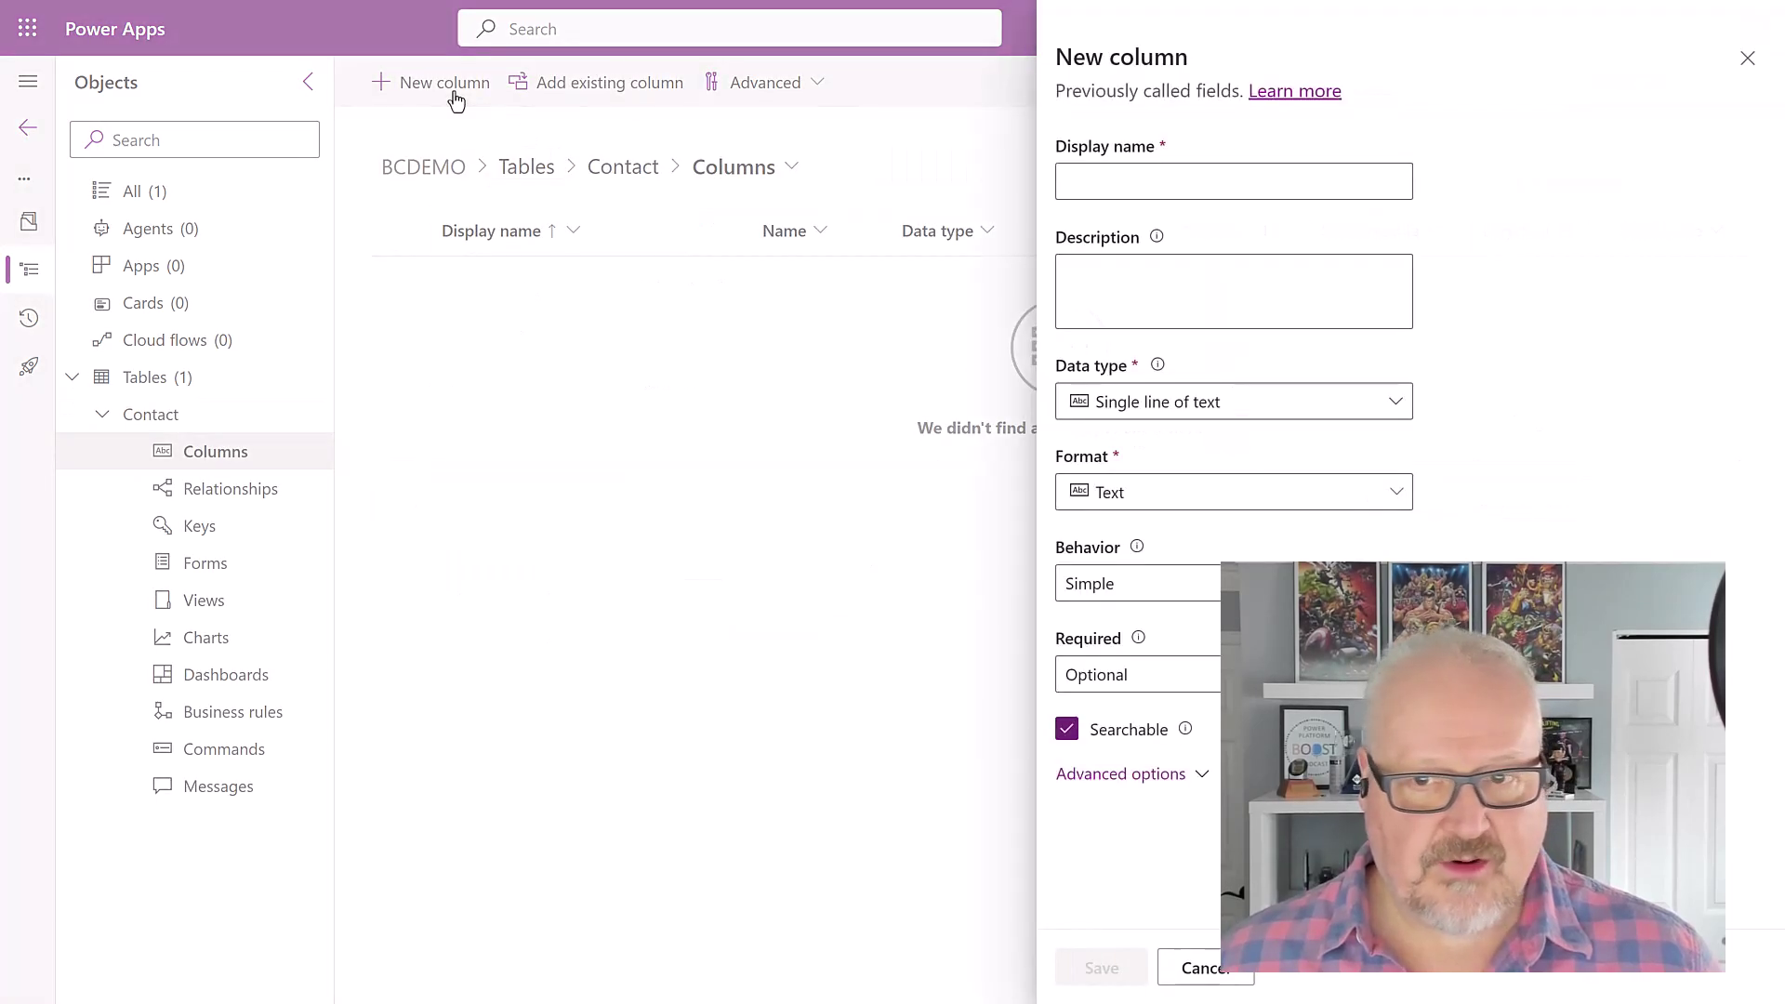
left_click(1119, 177)
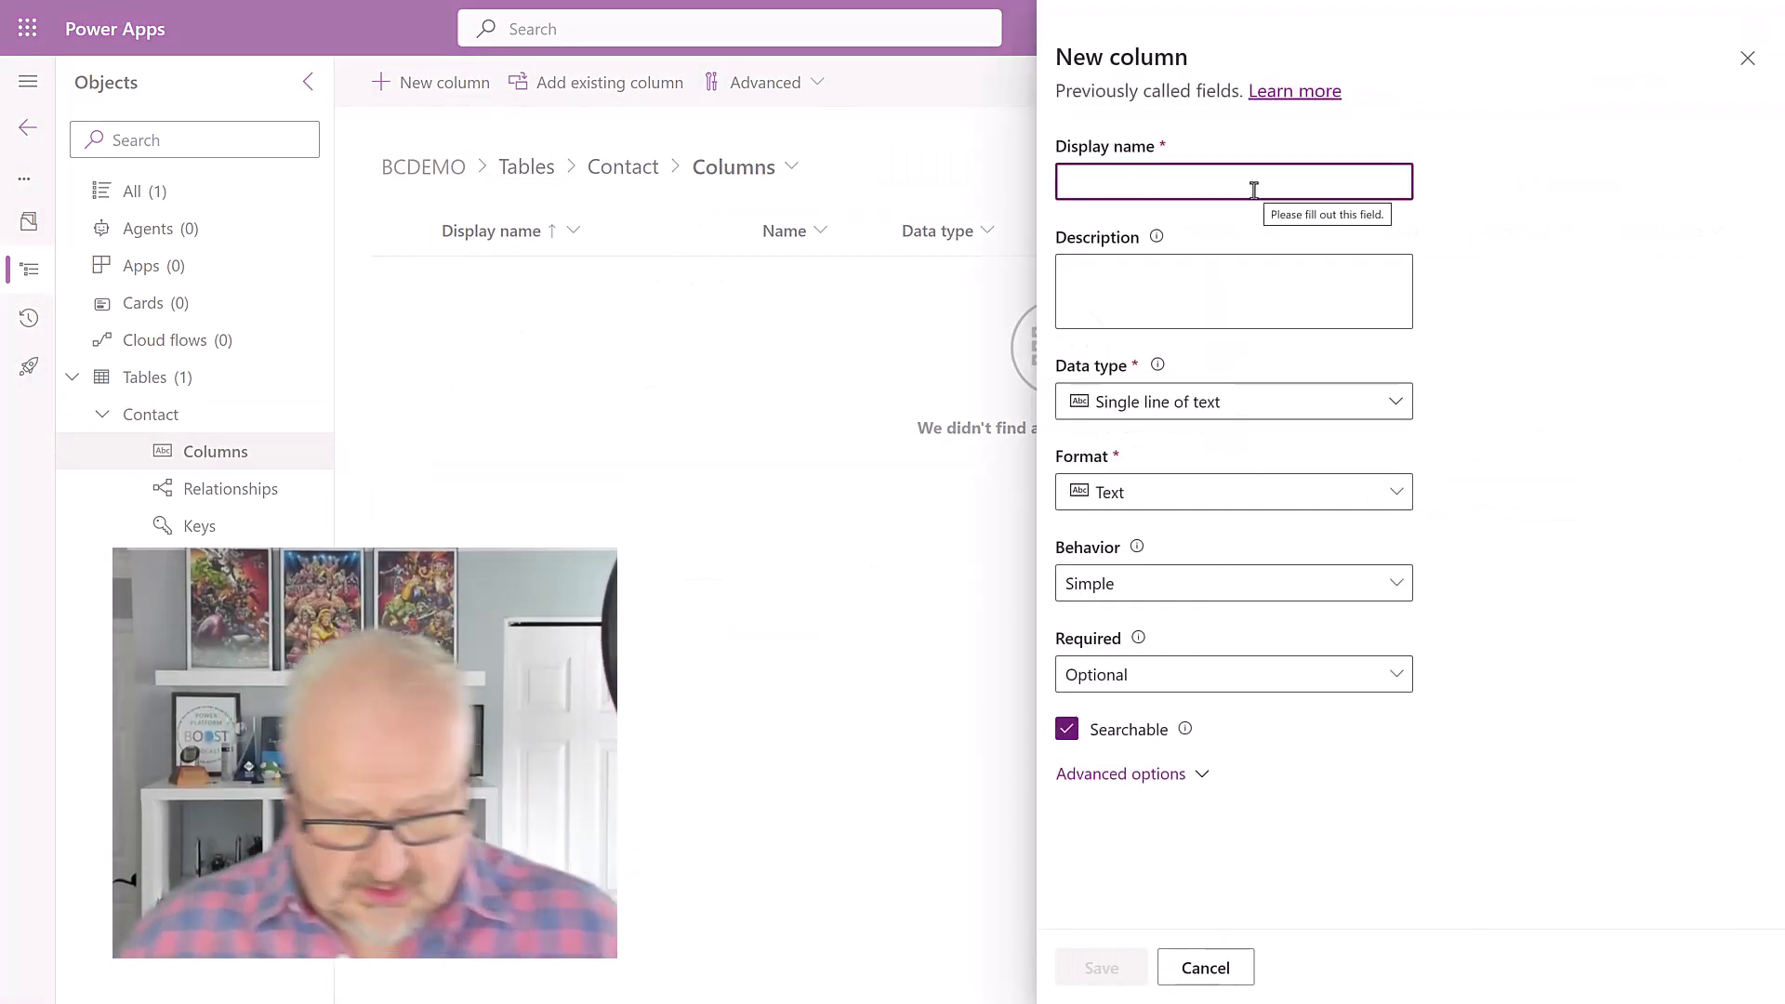
type("BC Customer")
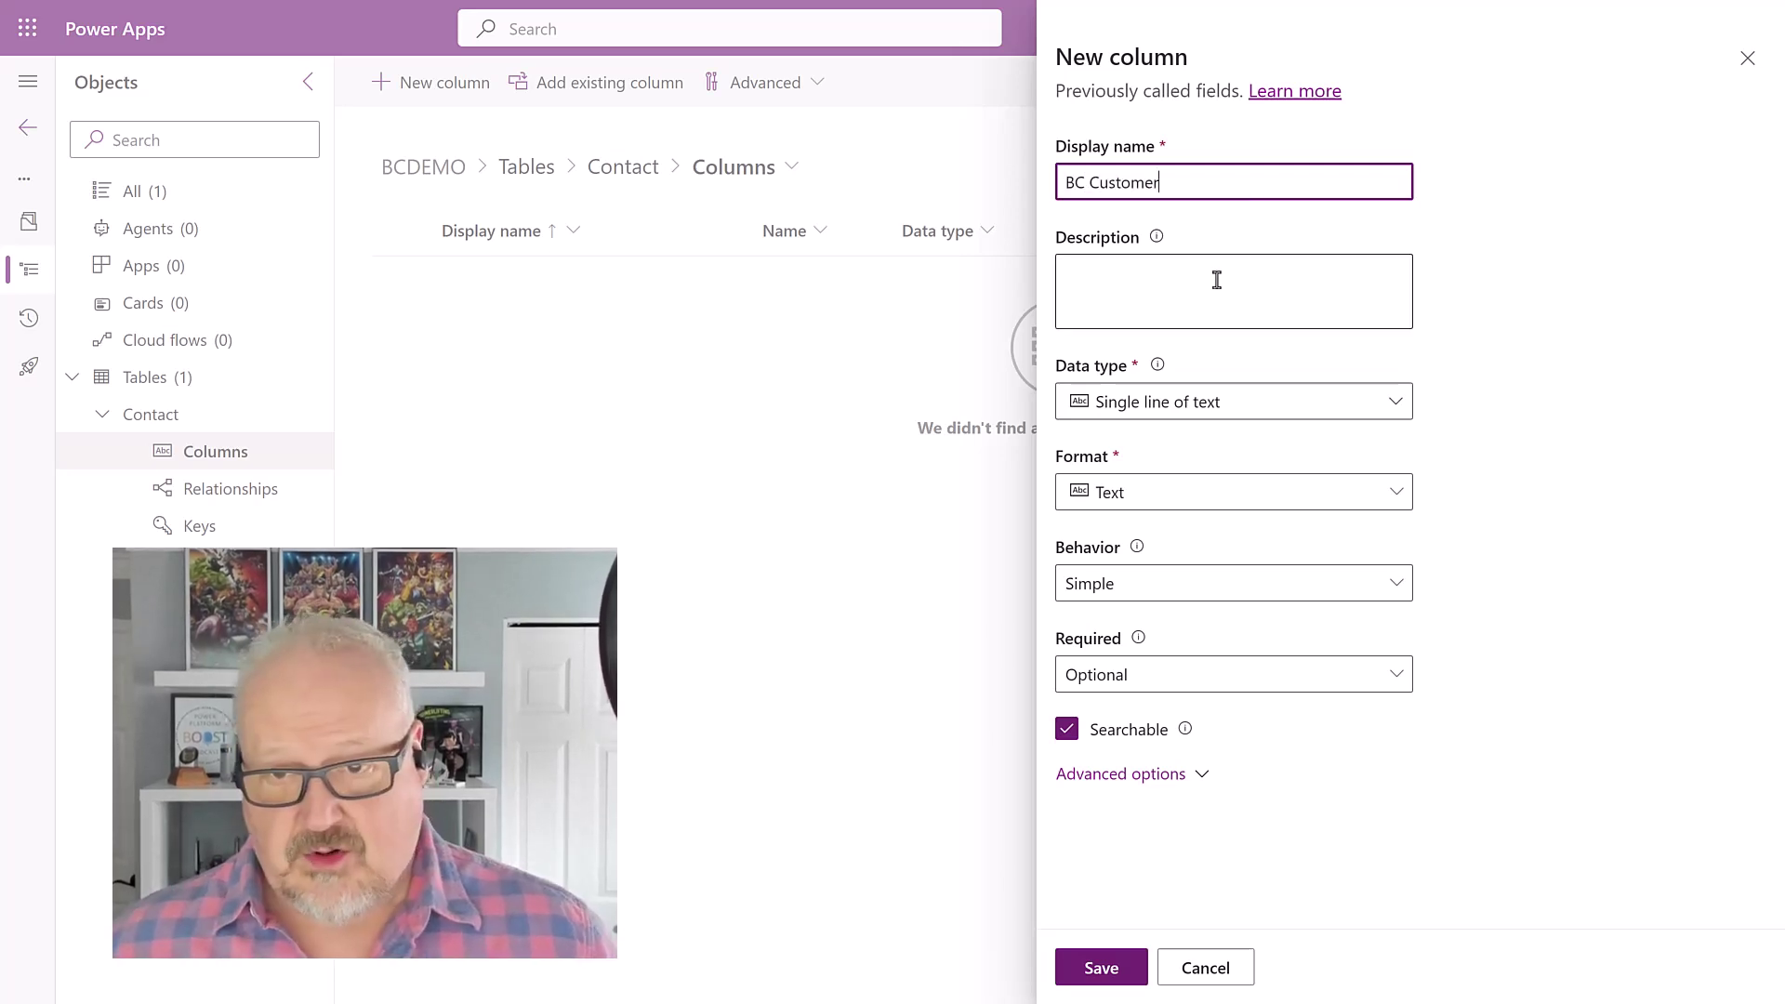
Step: Make BC Customer a Lookup column related to the Customer table and save it
left_click(1215, 283)
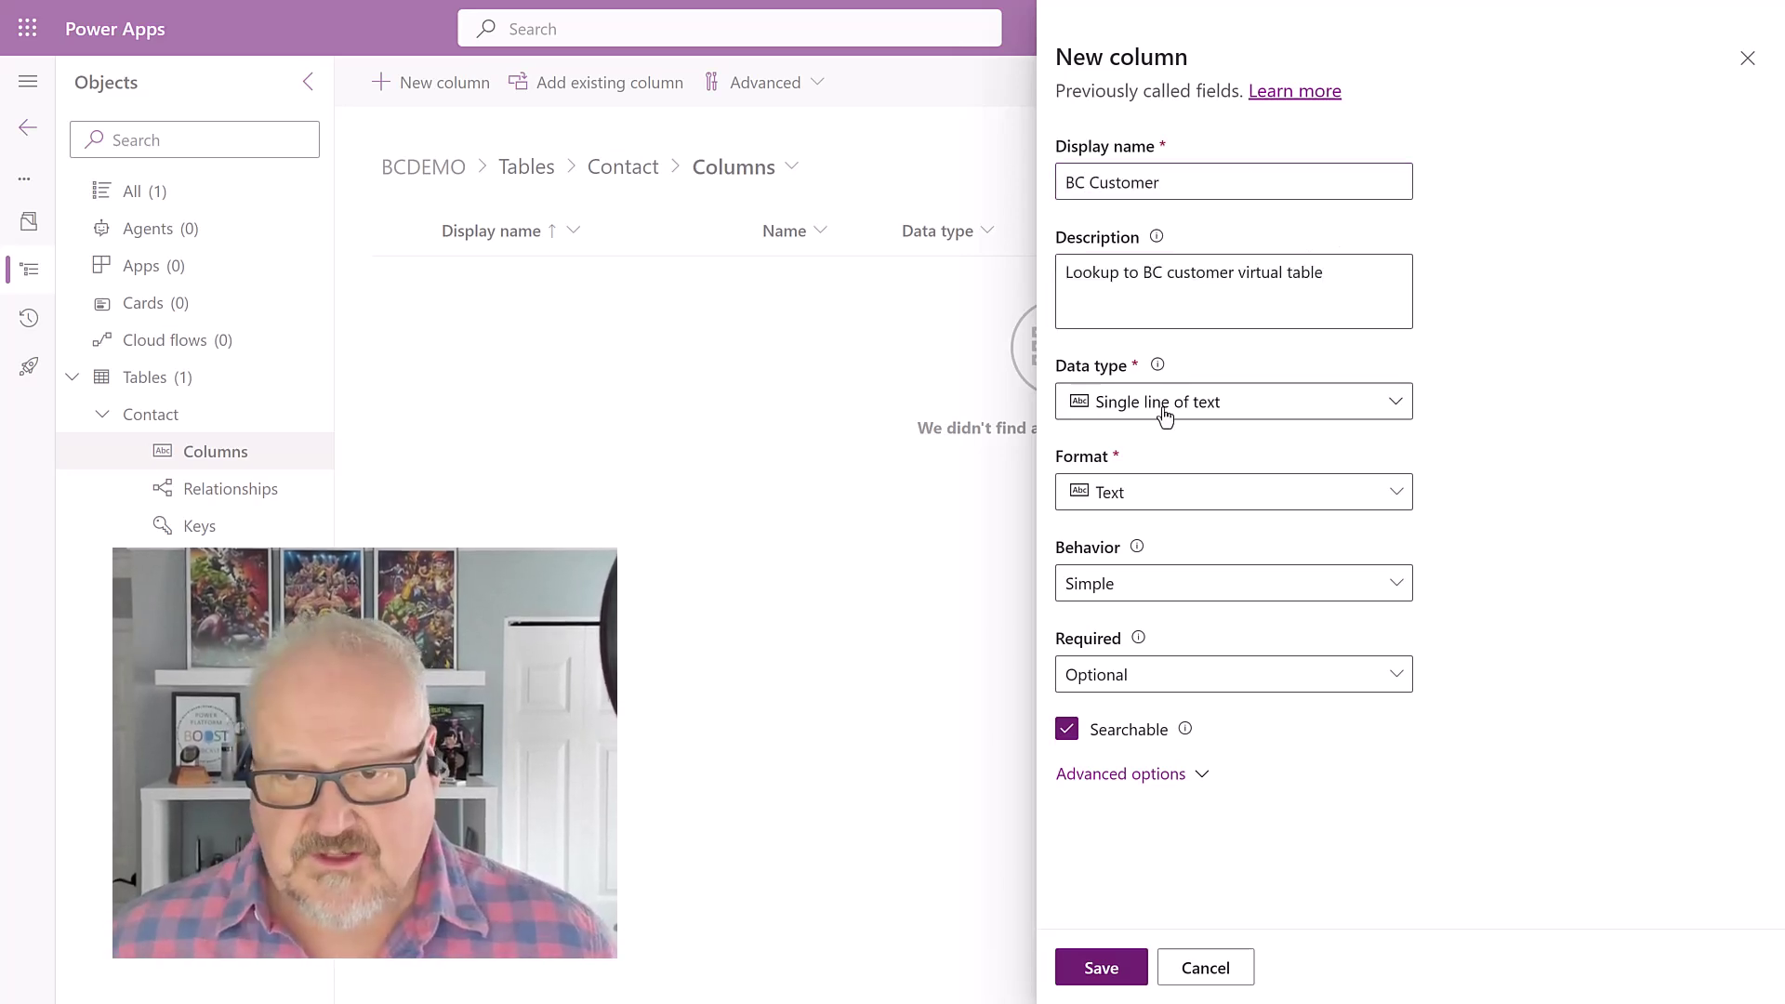
left_click(1165, 413)
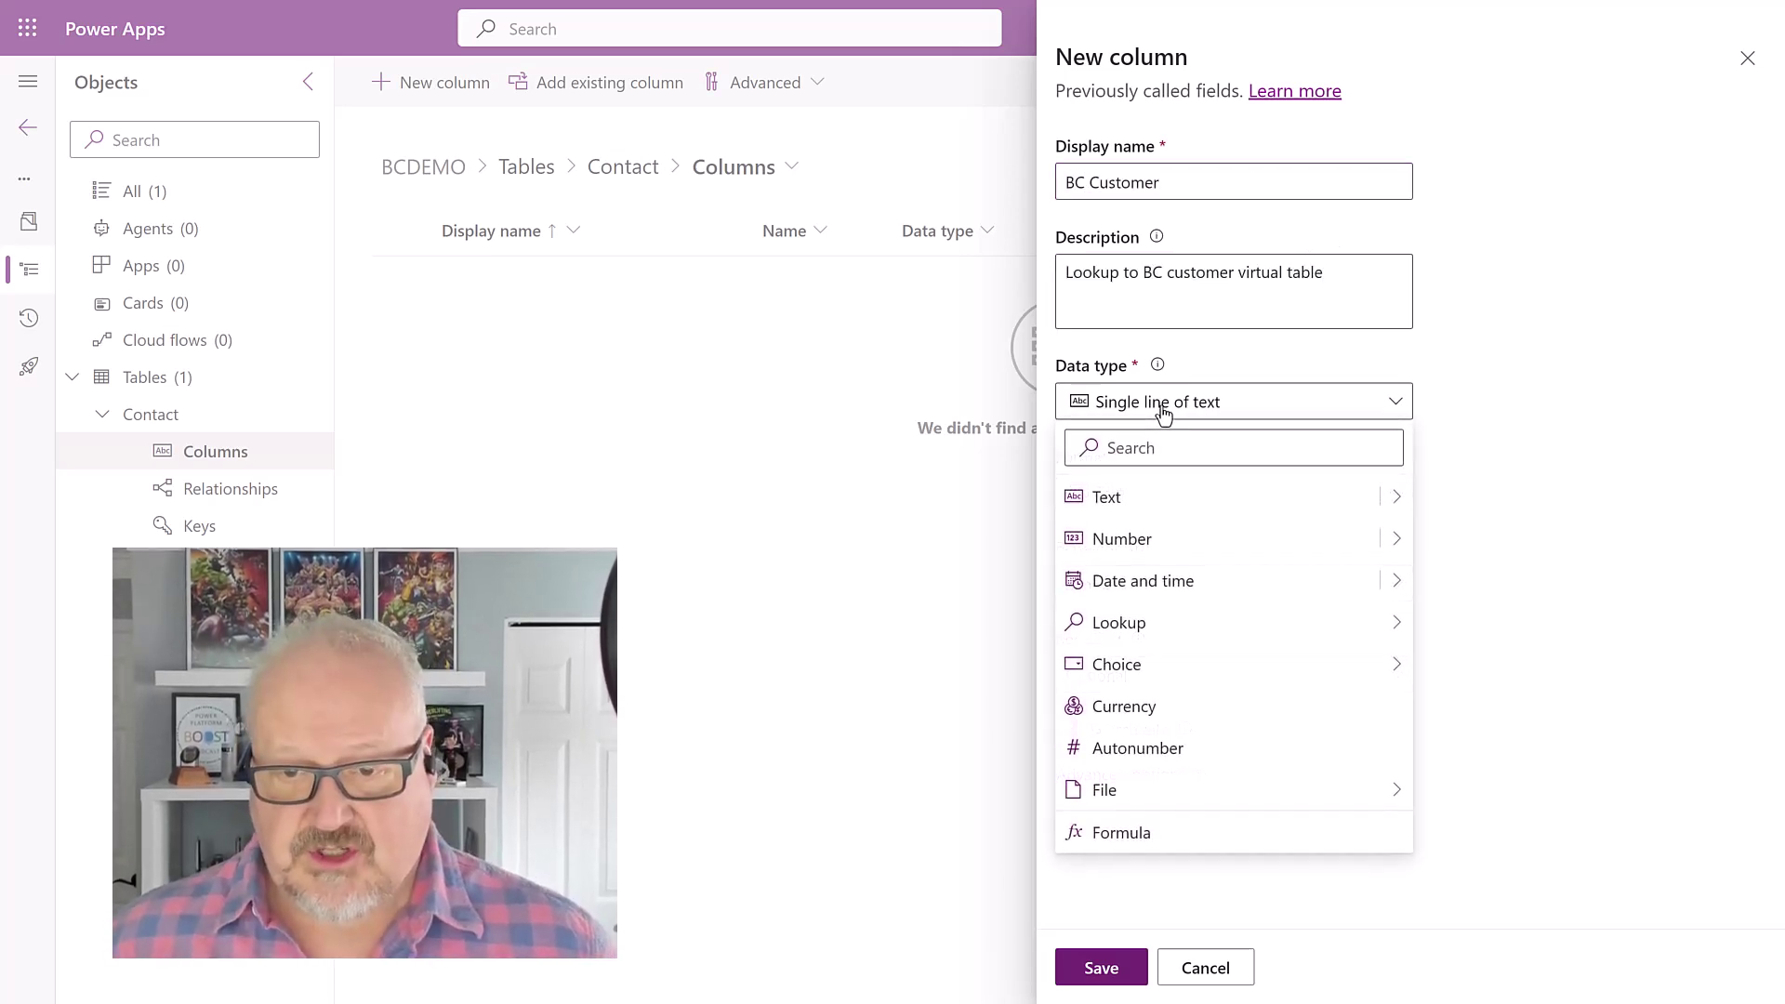
mouse_move(1157, 642)
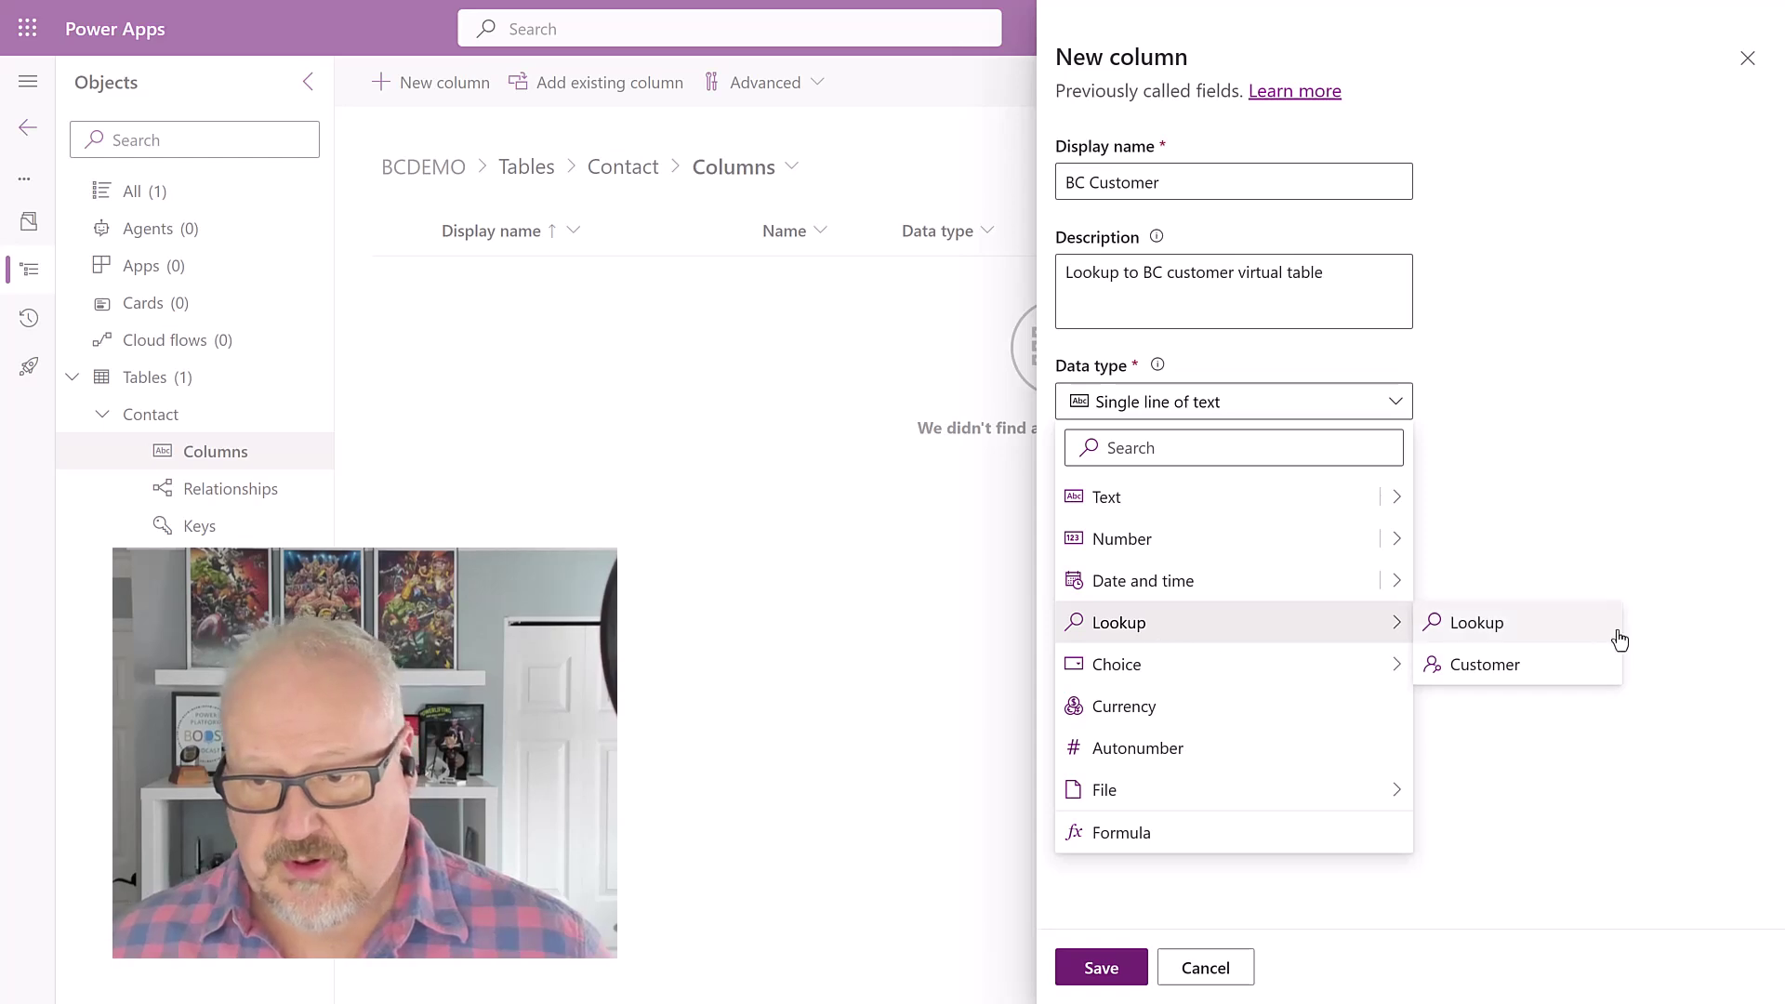
left_click(1534, 631)
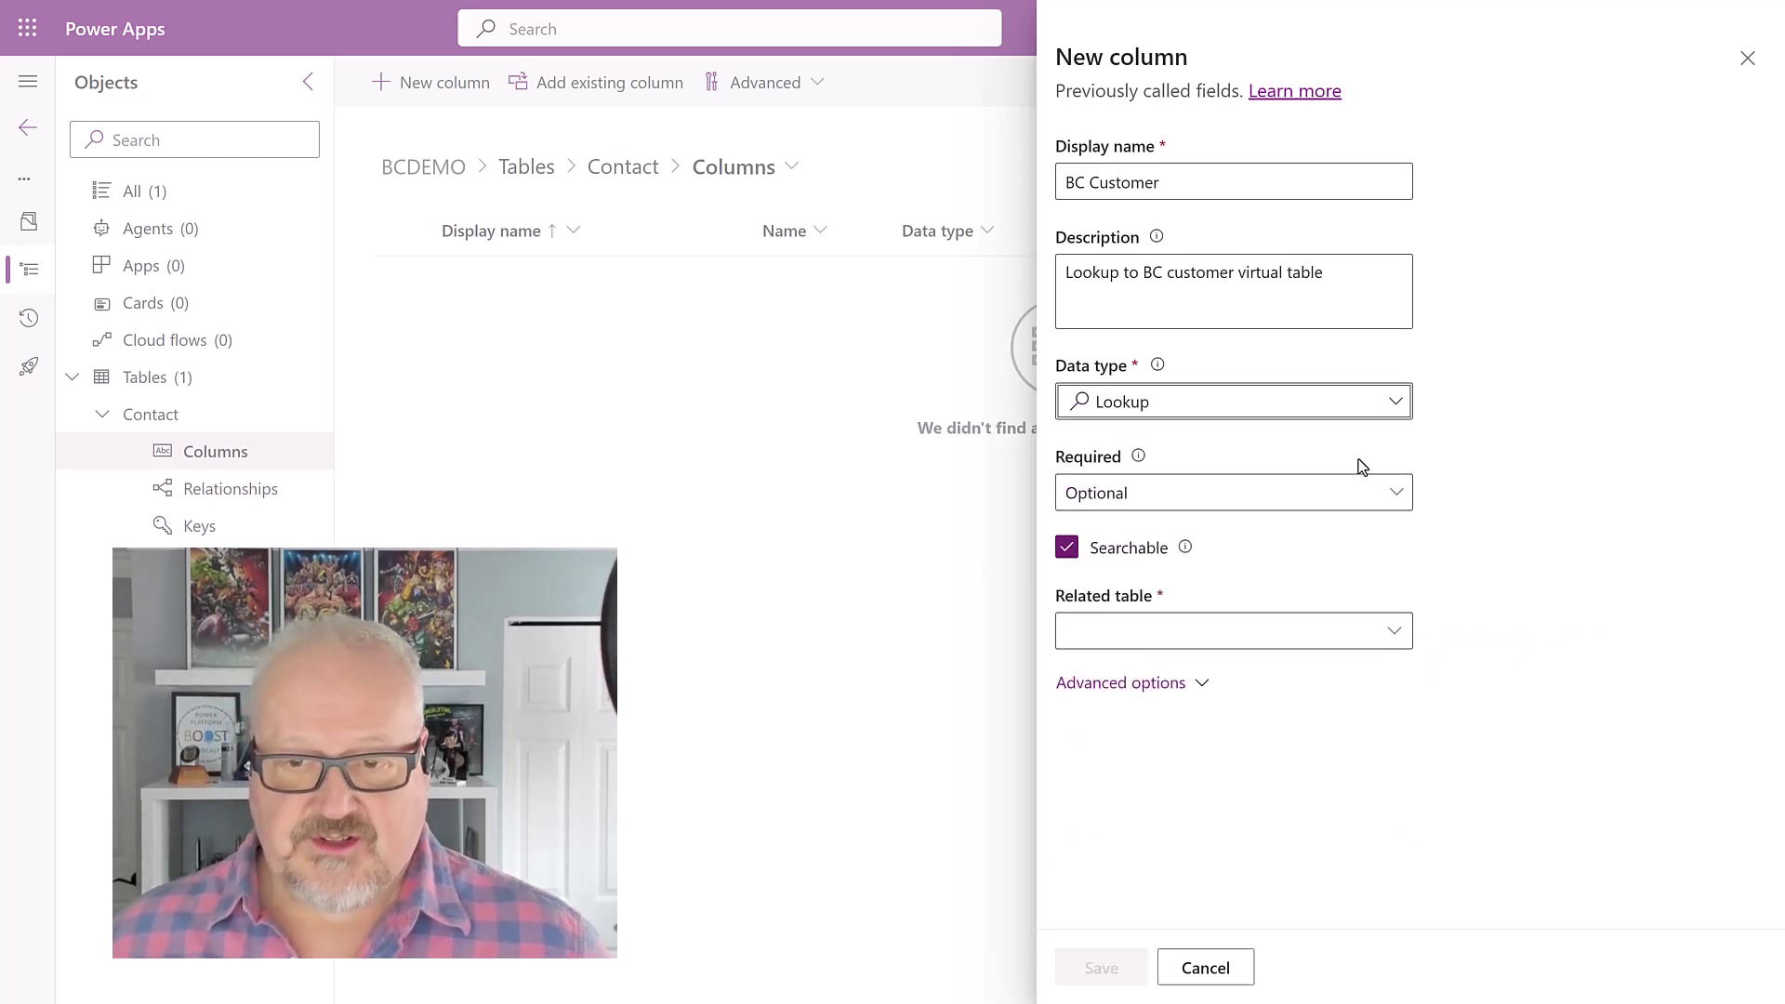
left_click(1095, 635)
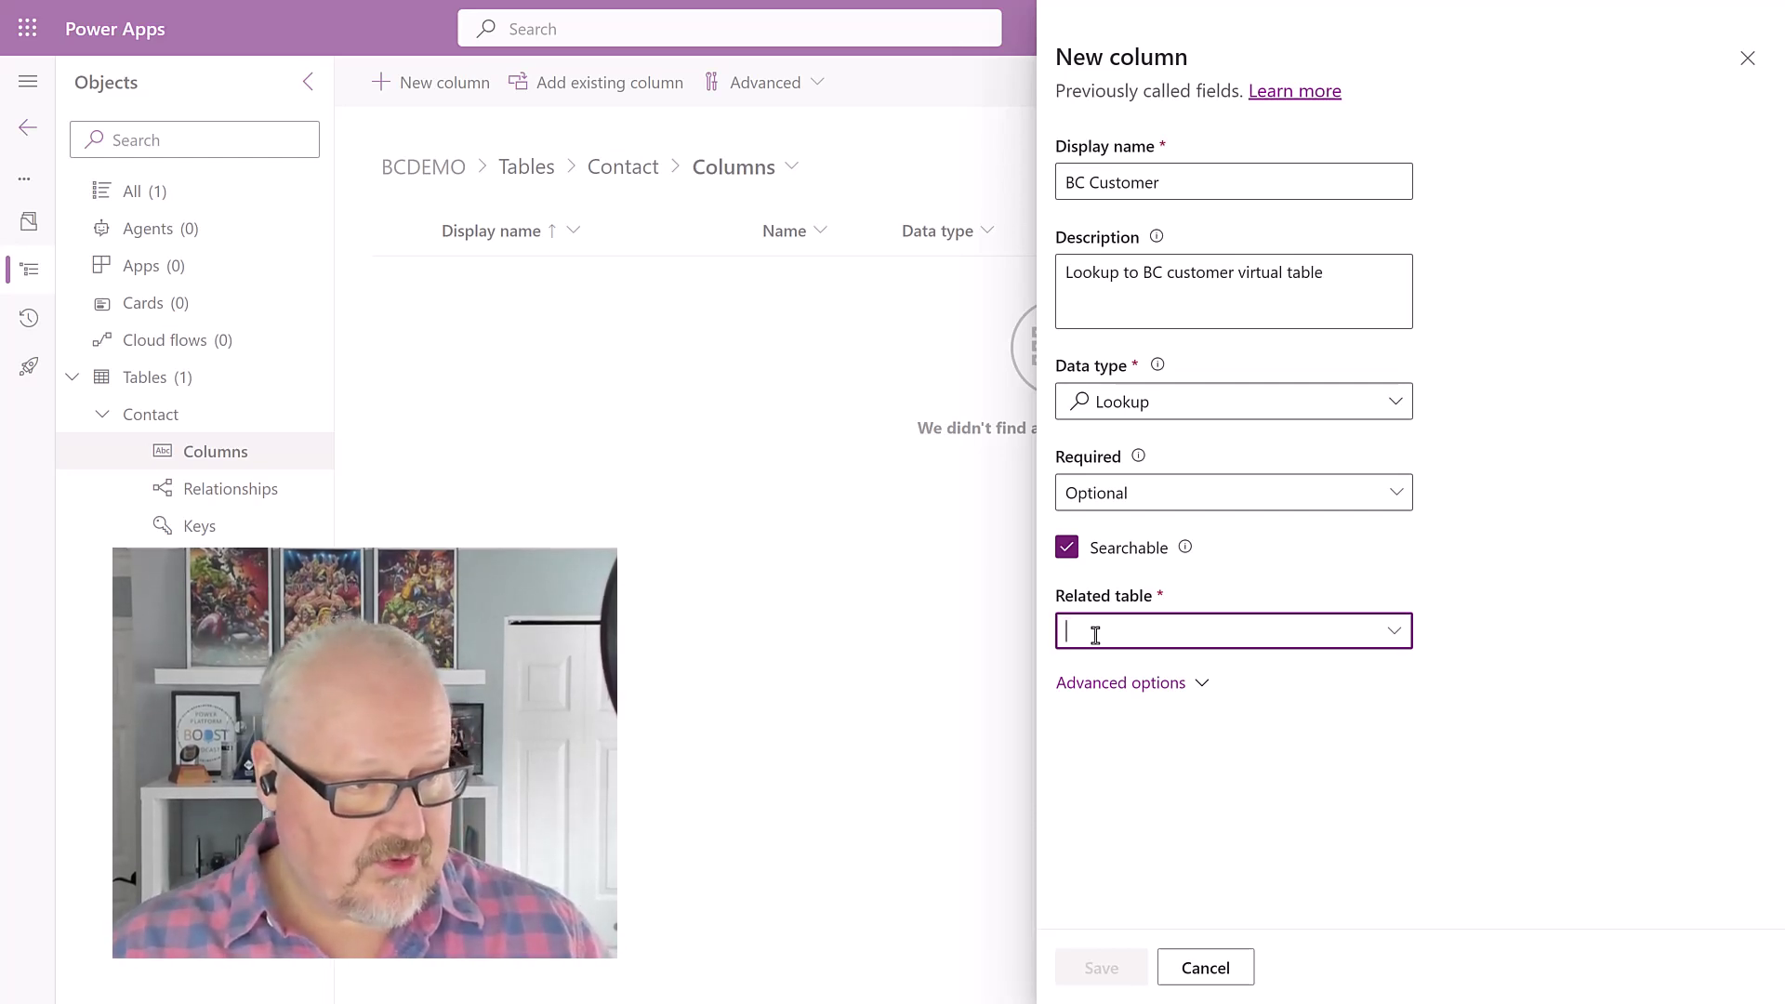
type("cu")
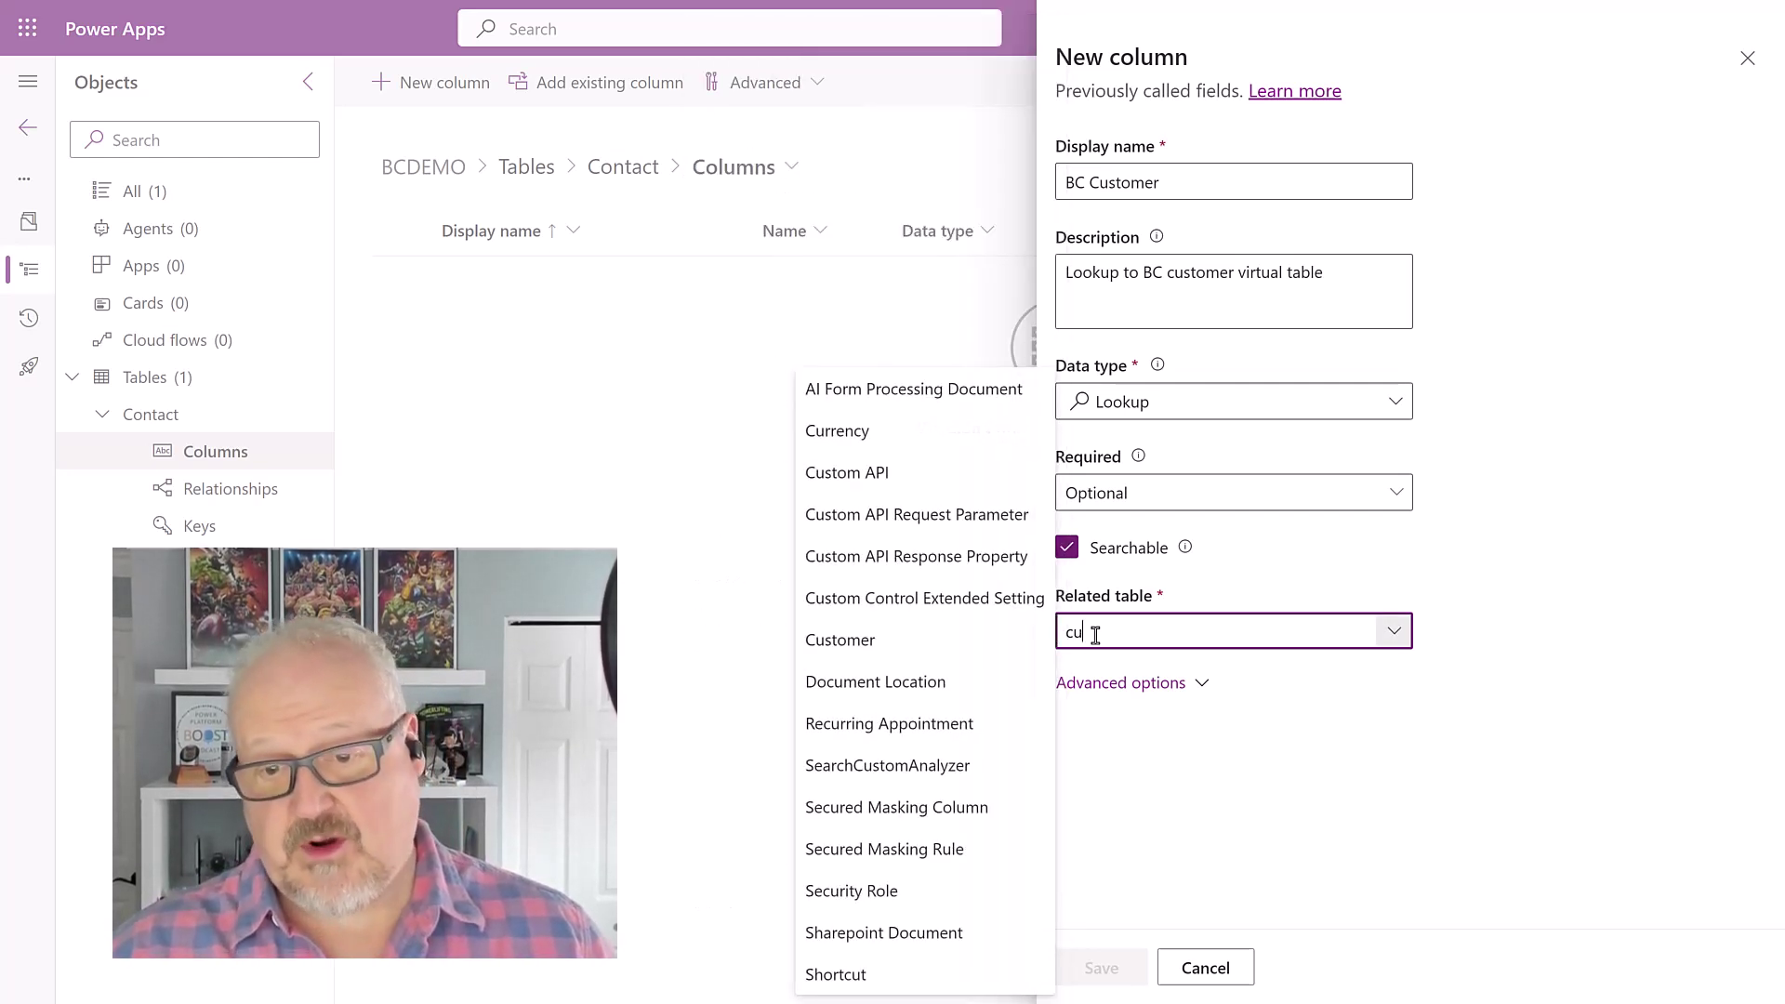
left_click(899, 641)
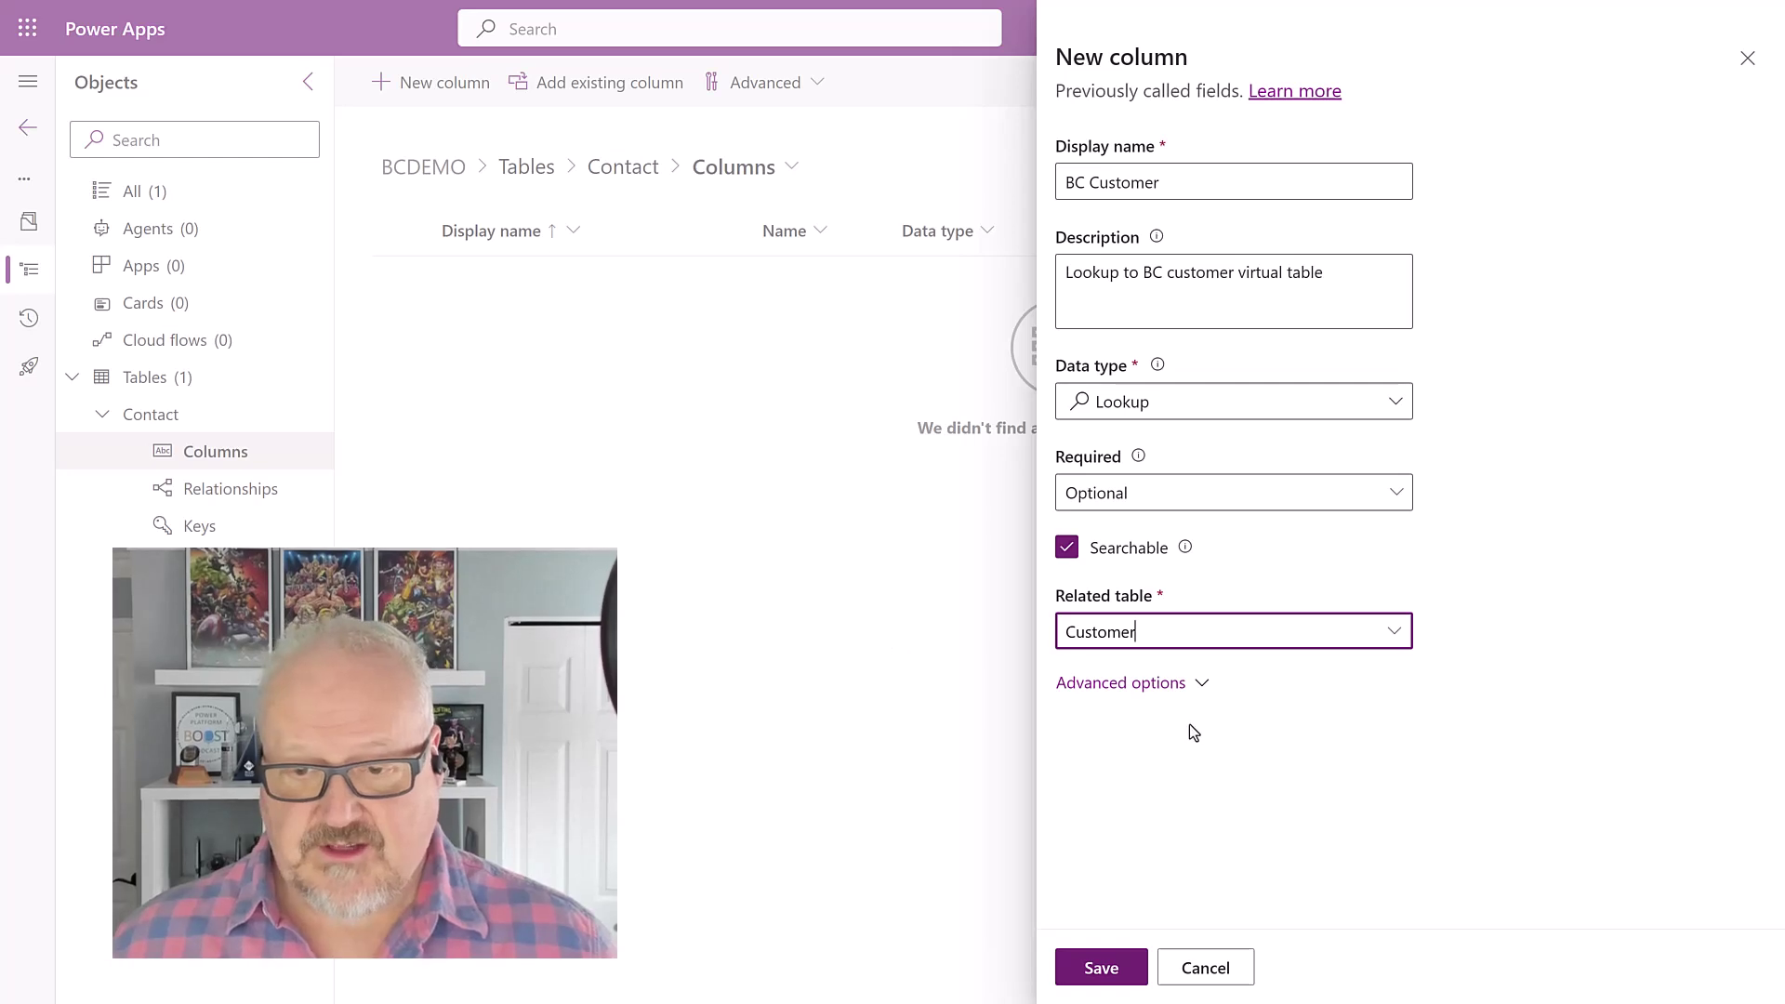
left_click(1154, 685)
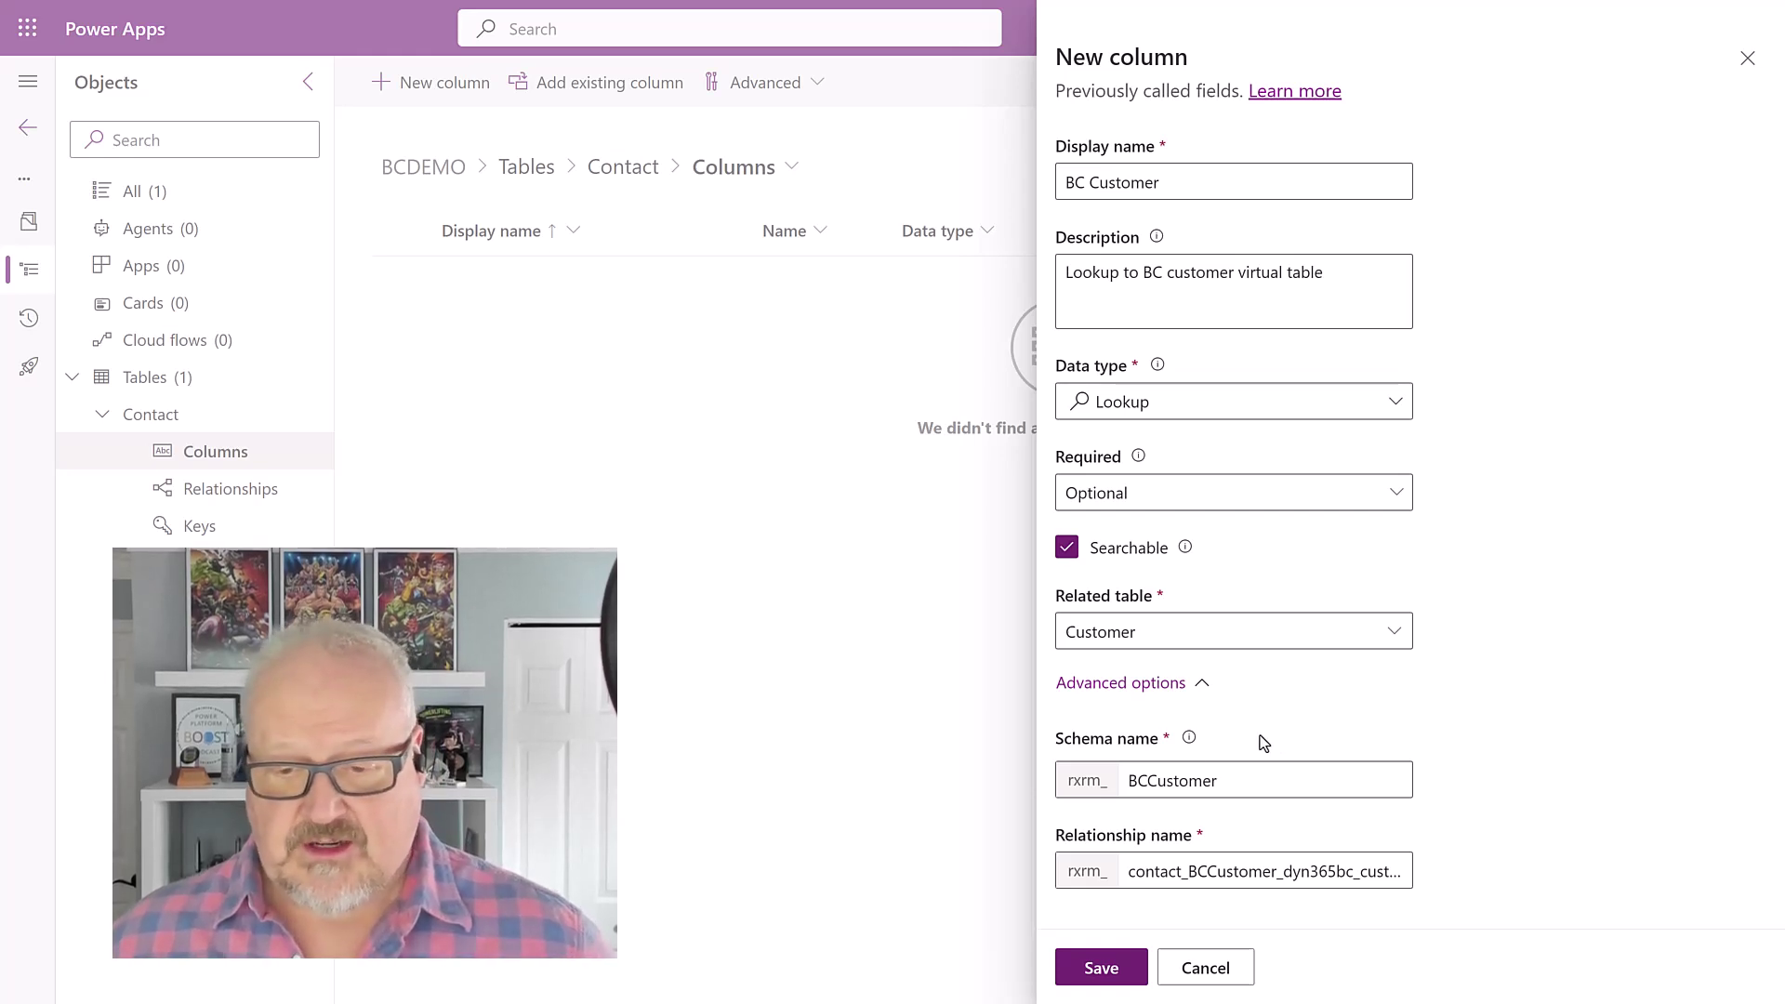
left_click(1110, 974)
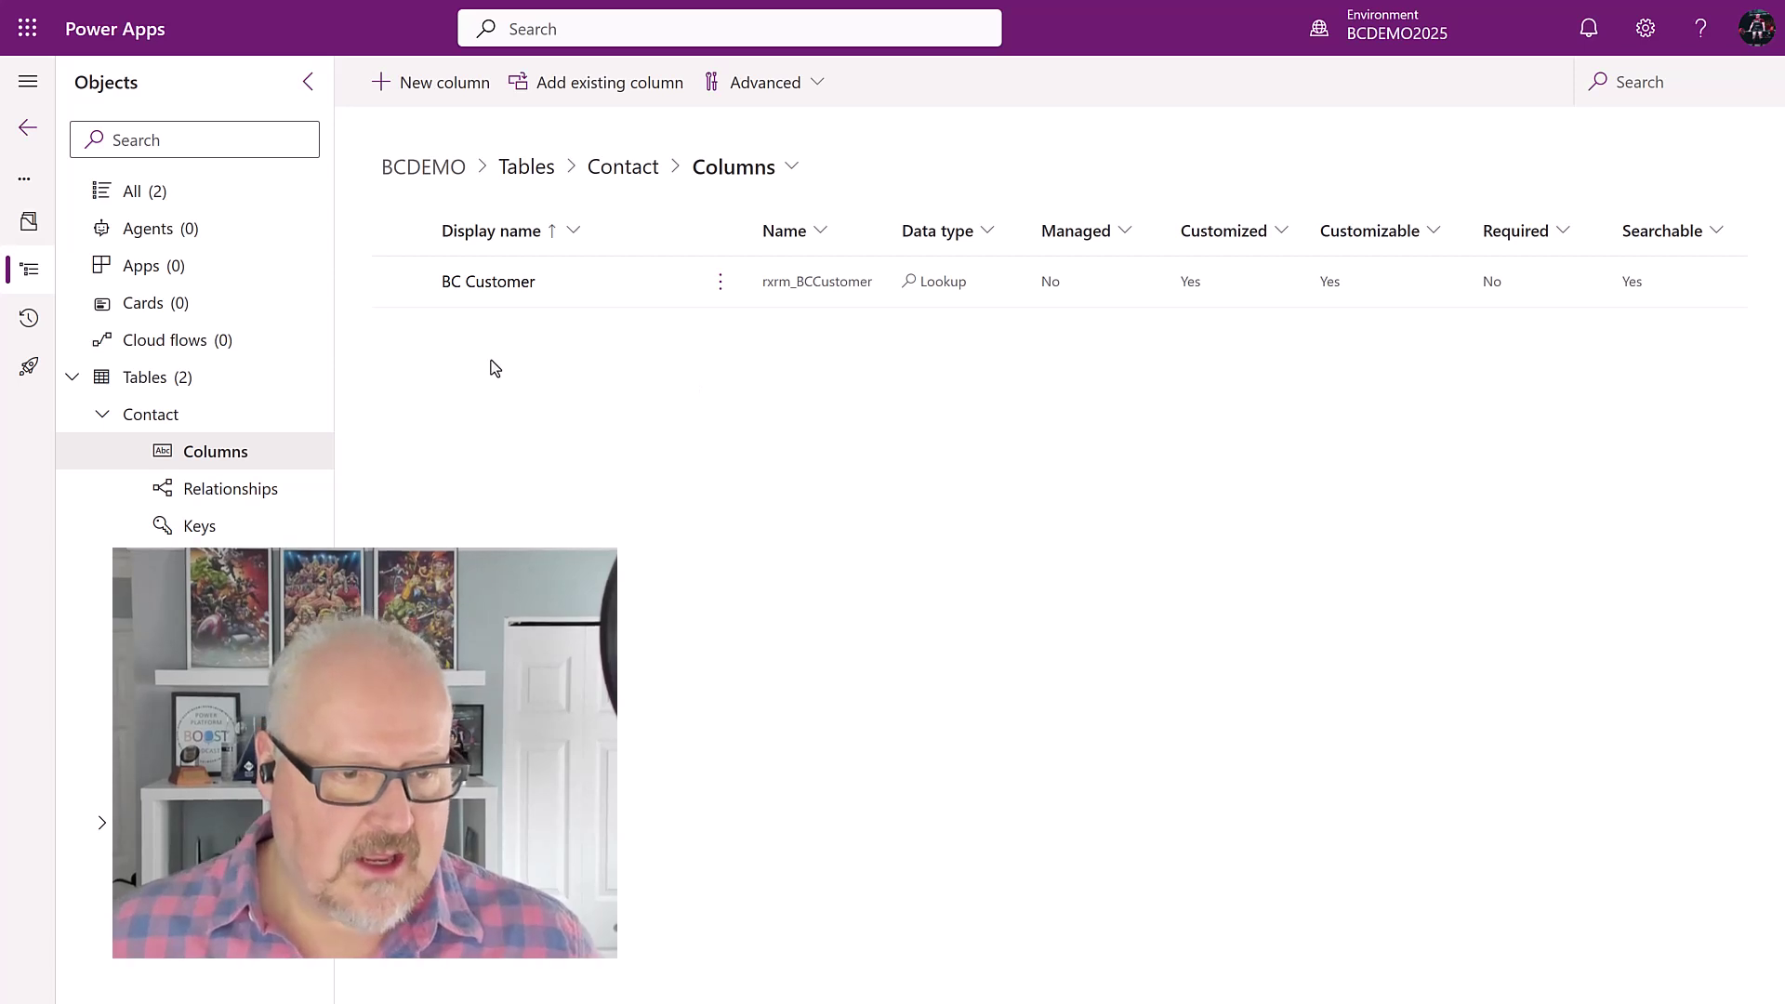
Step: Create and save the bccustomerkey alternate key on BC Customer, then return to the solutions list
left_click(215, 530)
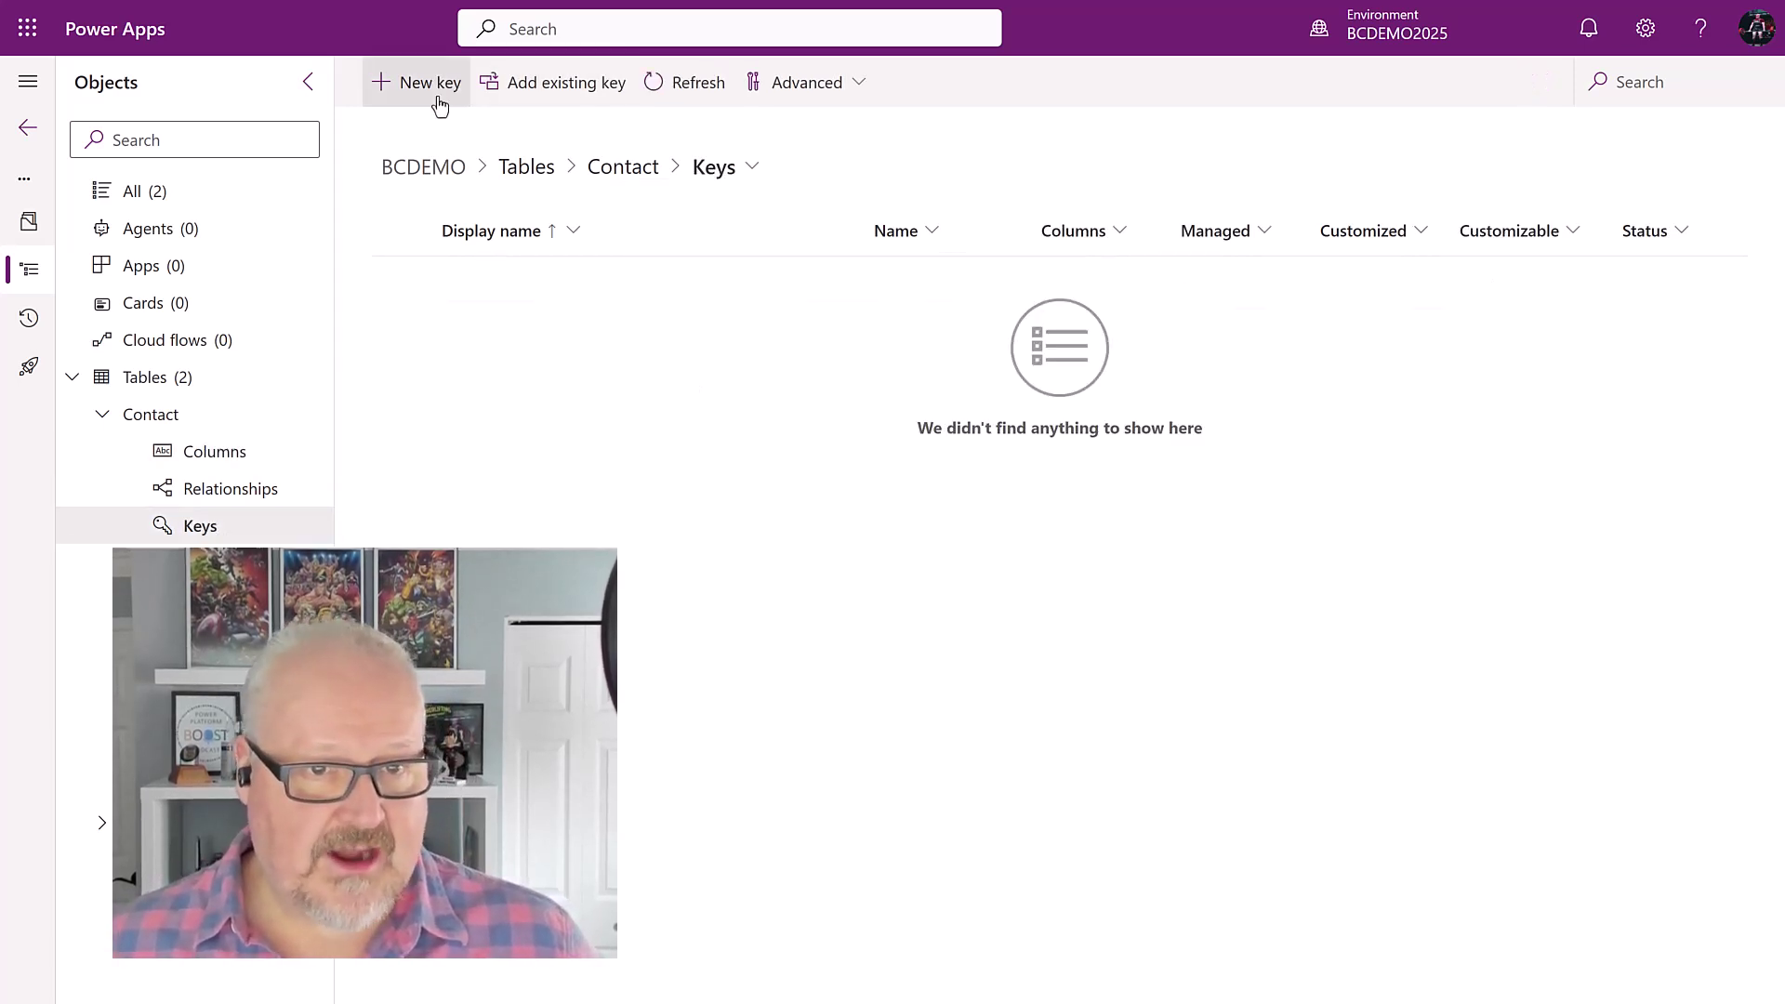
left_click(437, 96)
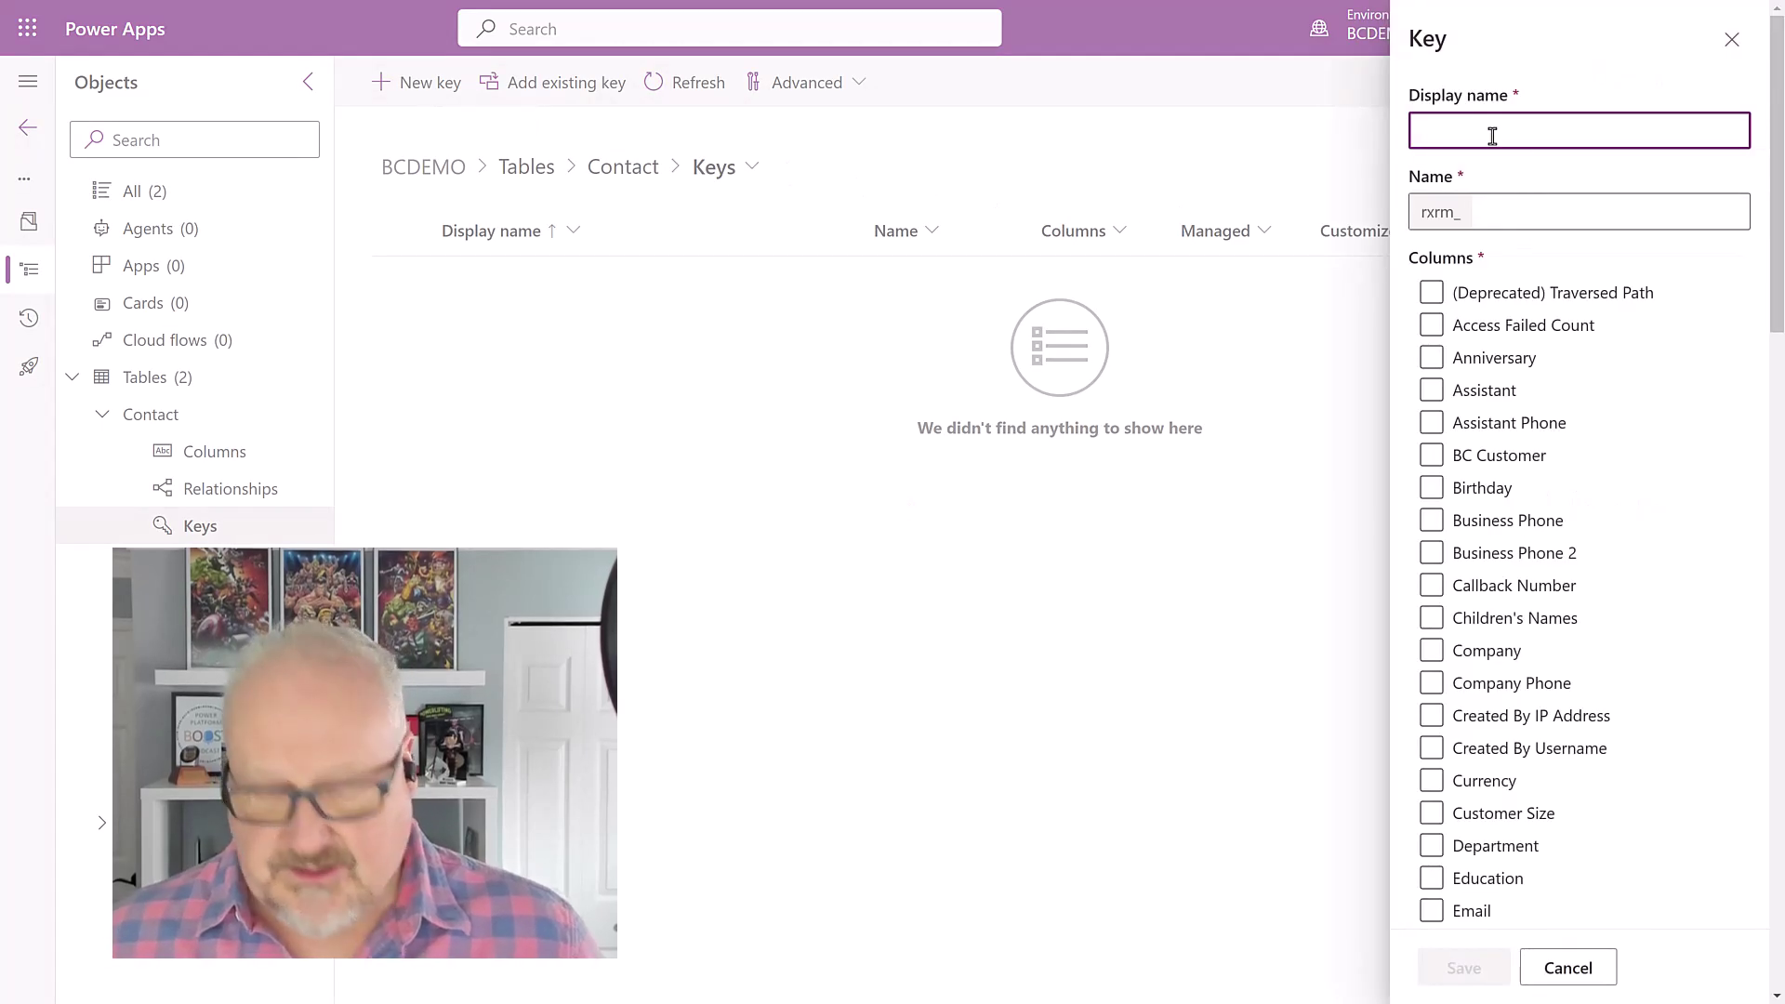
type("bc")
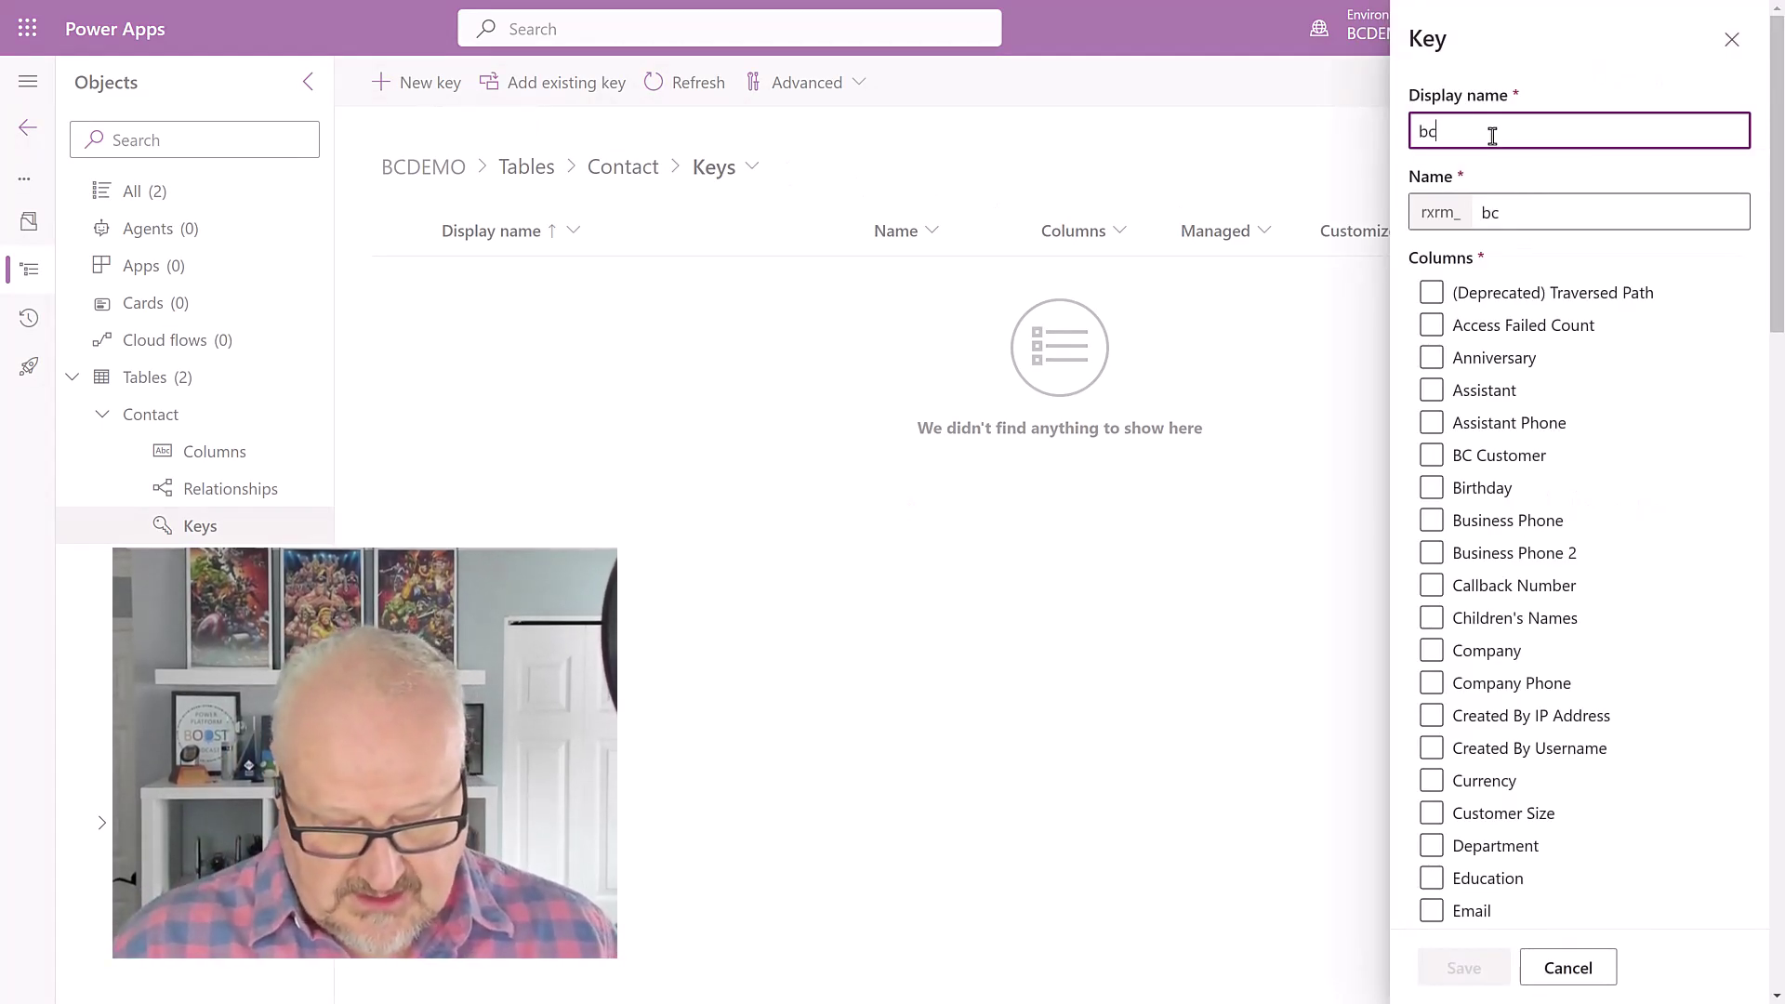
type("customerkey")
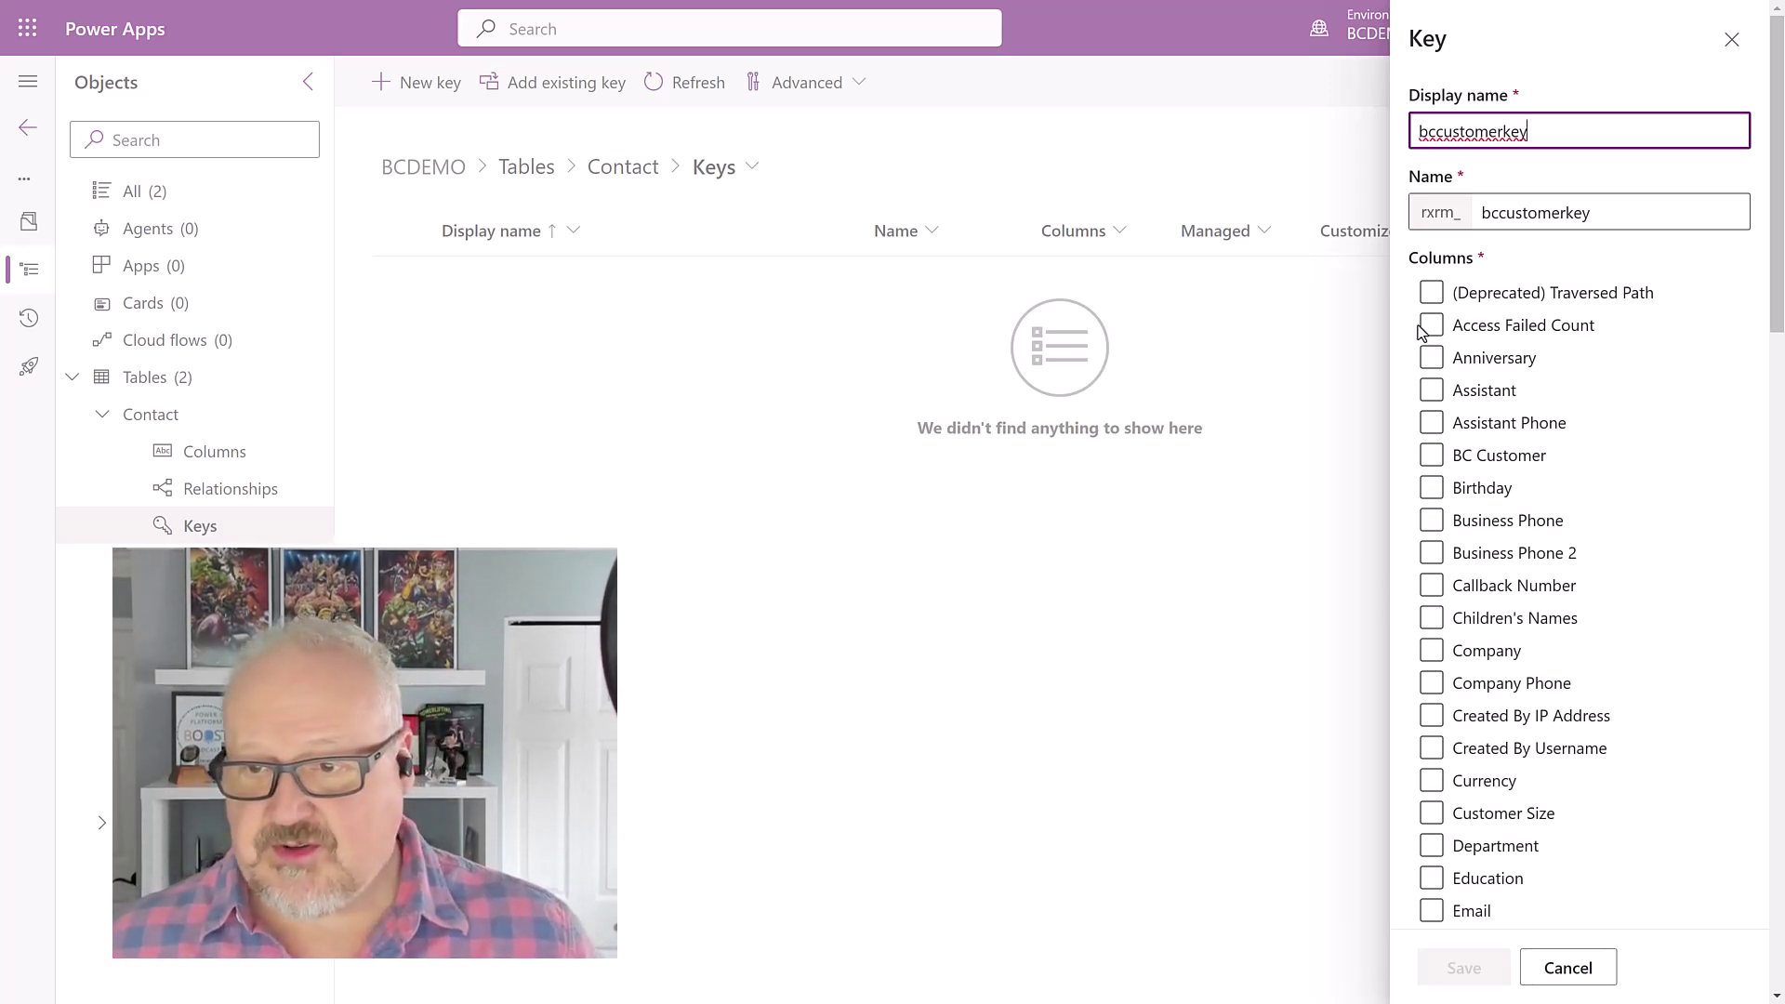
left_click(1422, 461)
left_click(1424, 463)
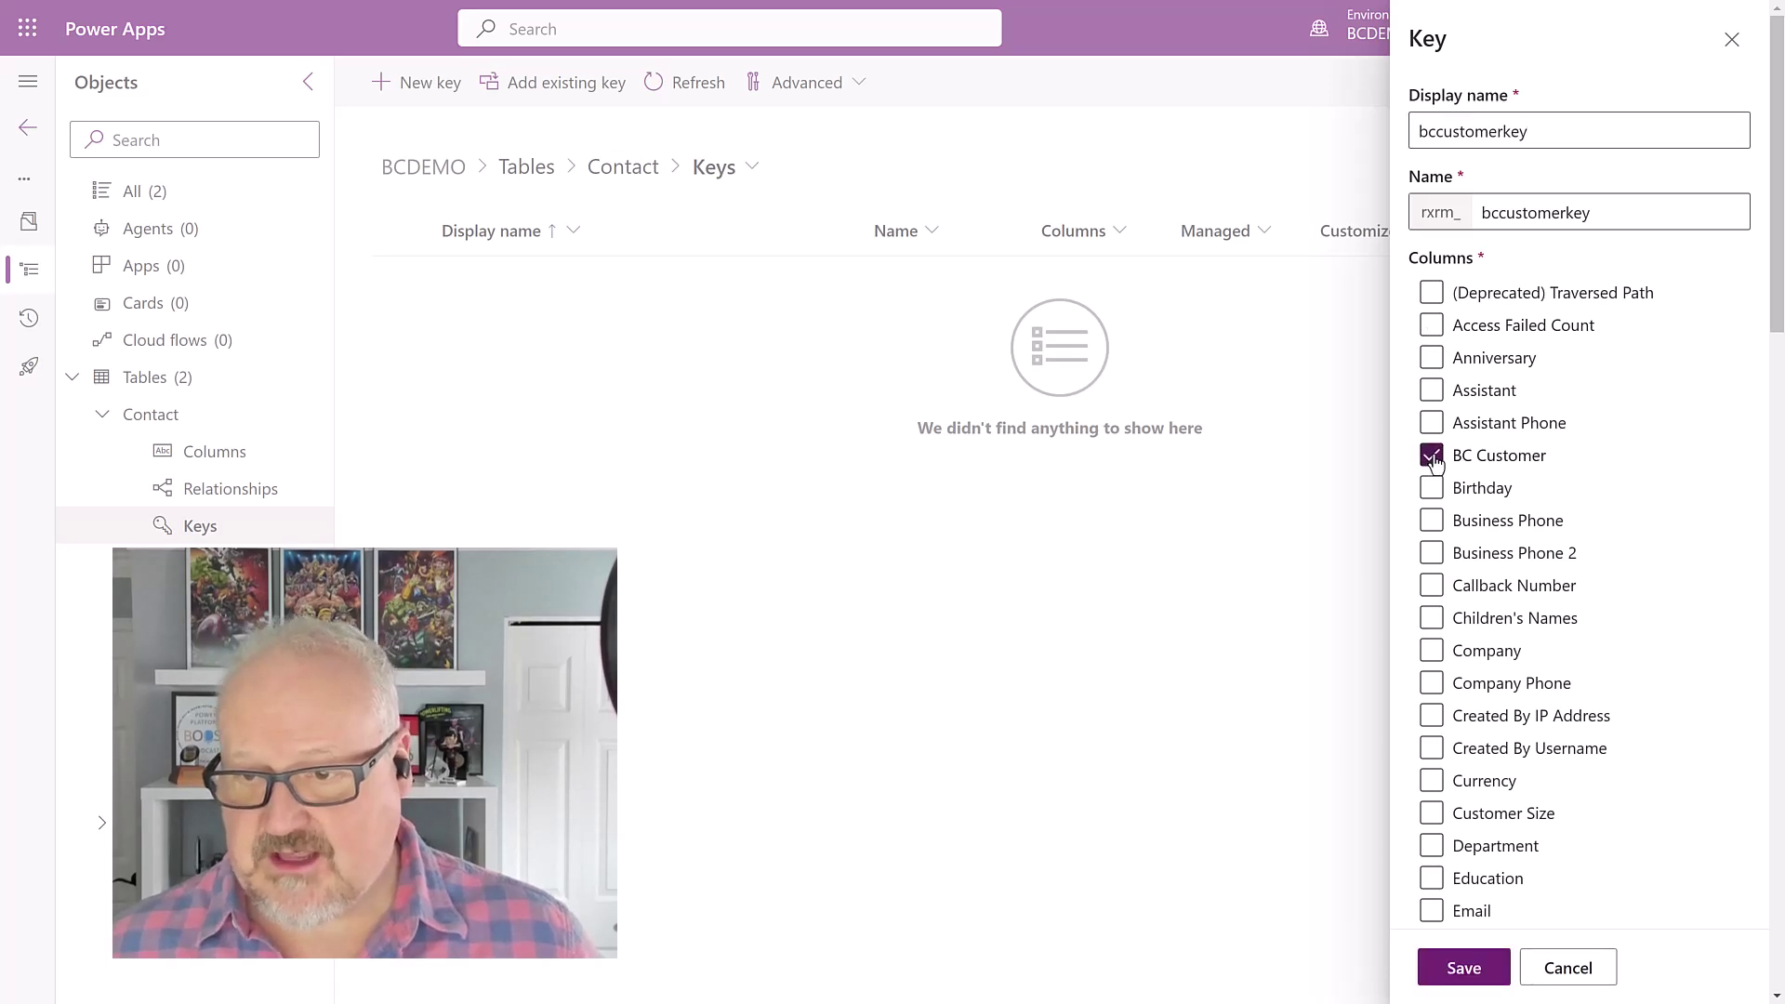
left_click(1455, 965)
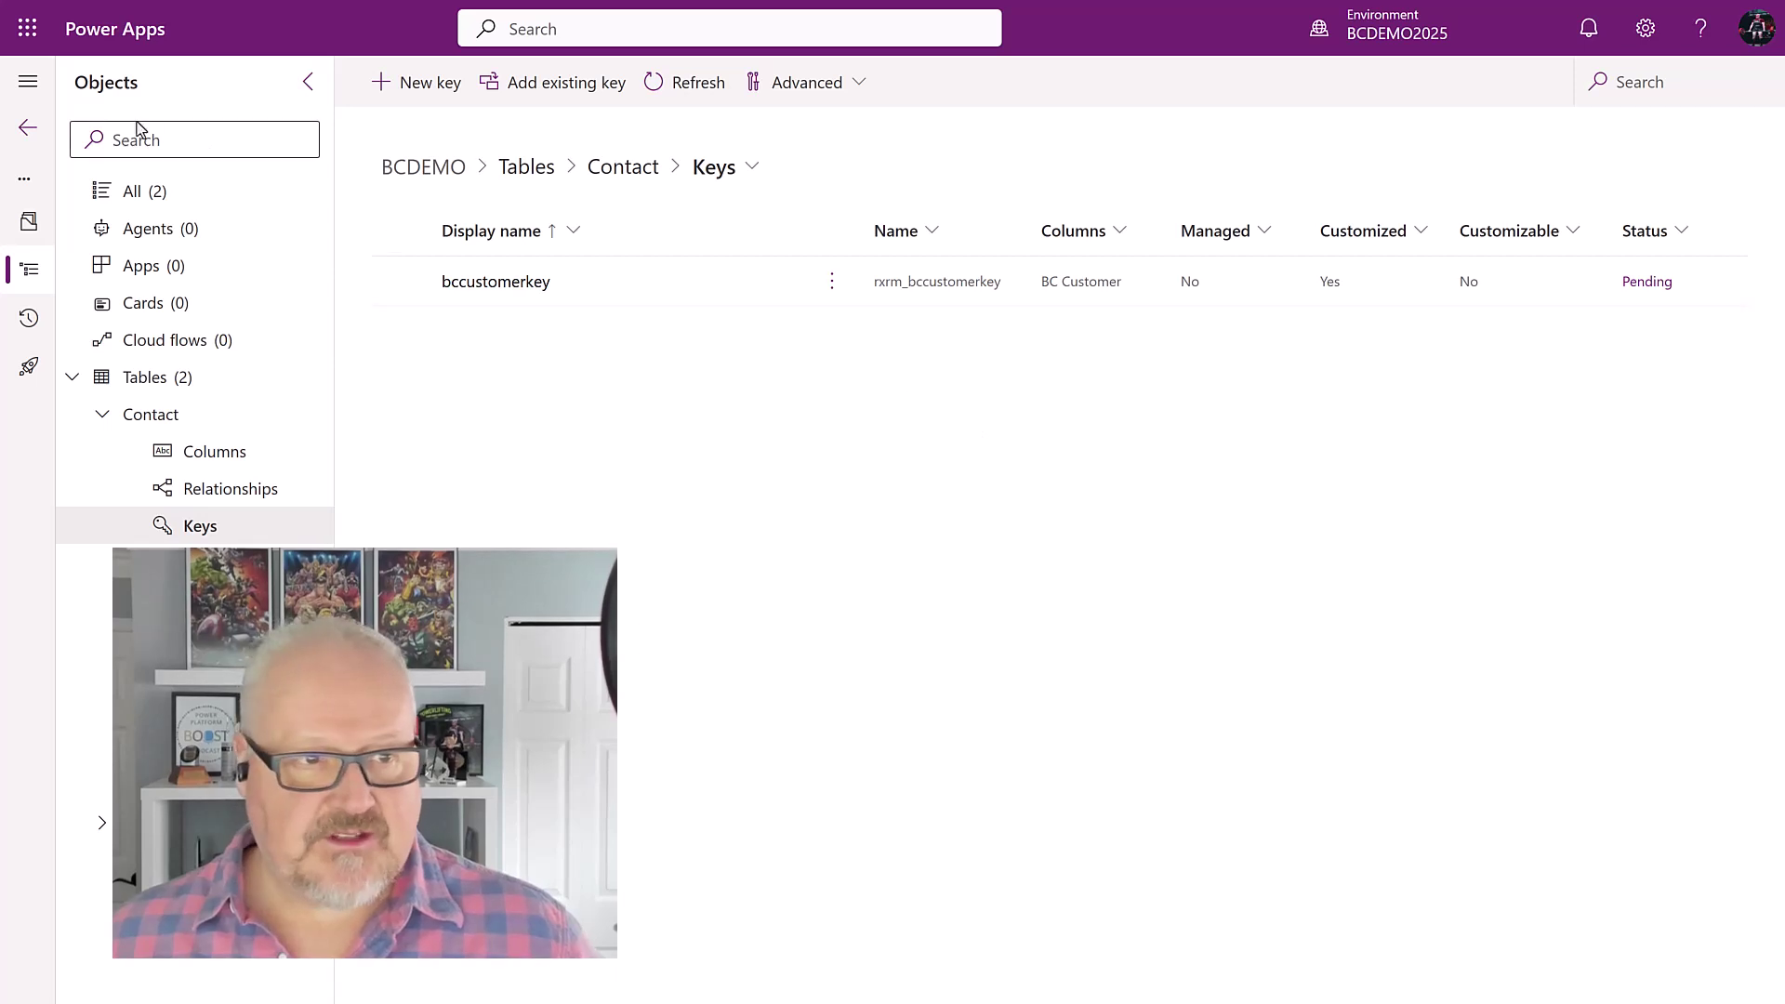
left_click(28, 128)
Step: Start a new table relation in the Business Central Configuration app
left_click(86, 316)
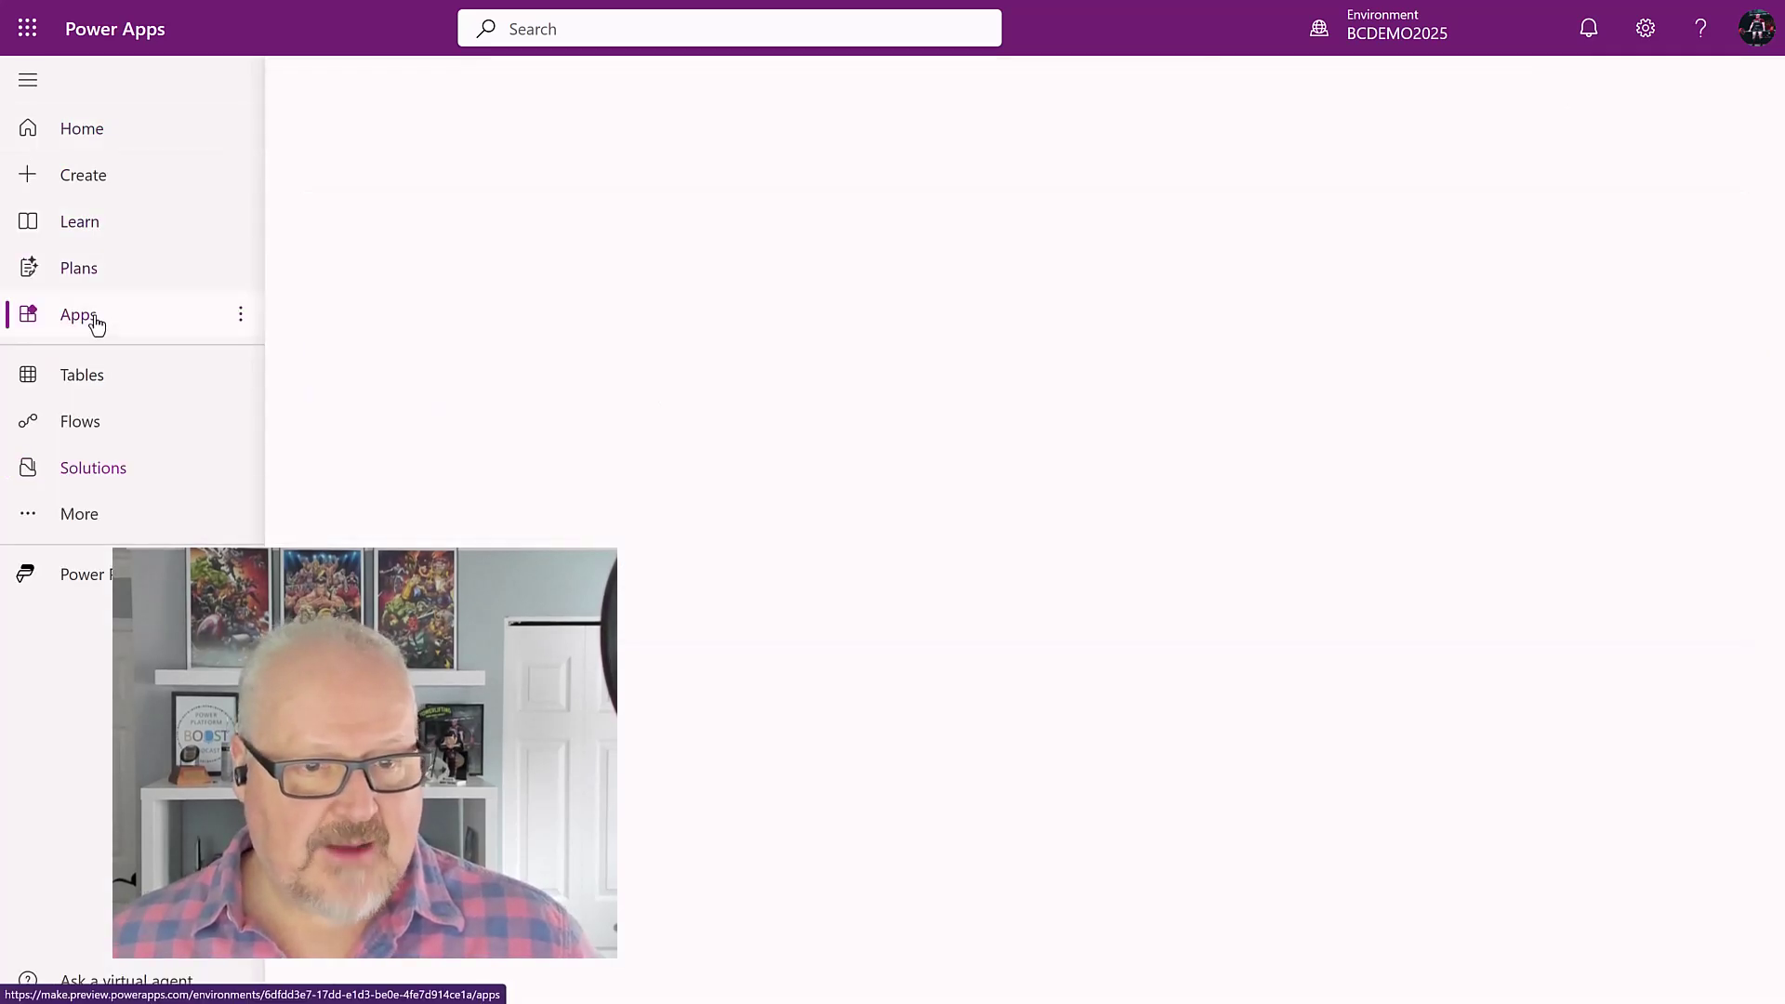
left_click(700, 505)
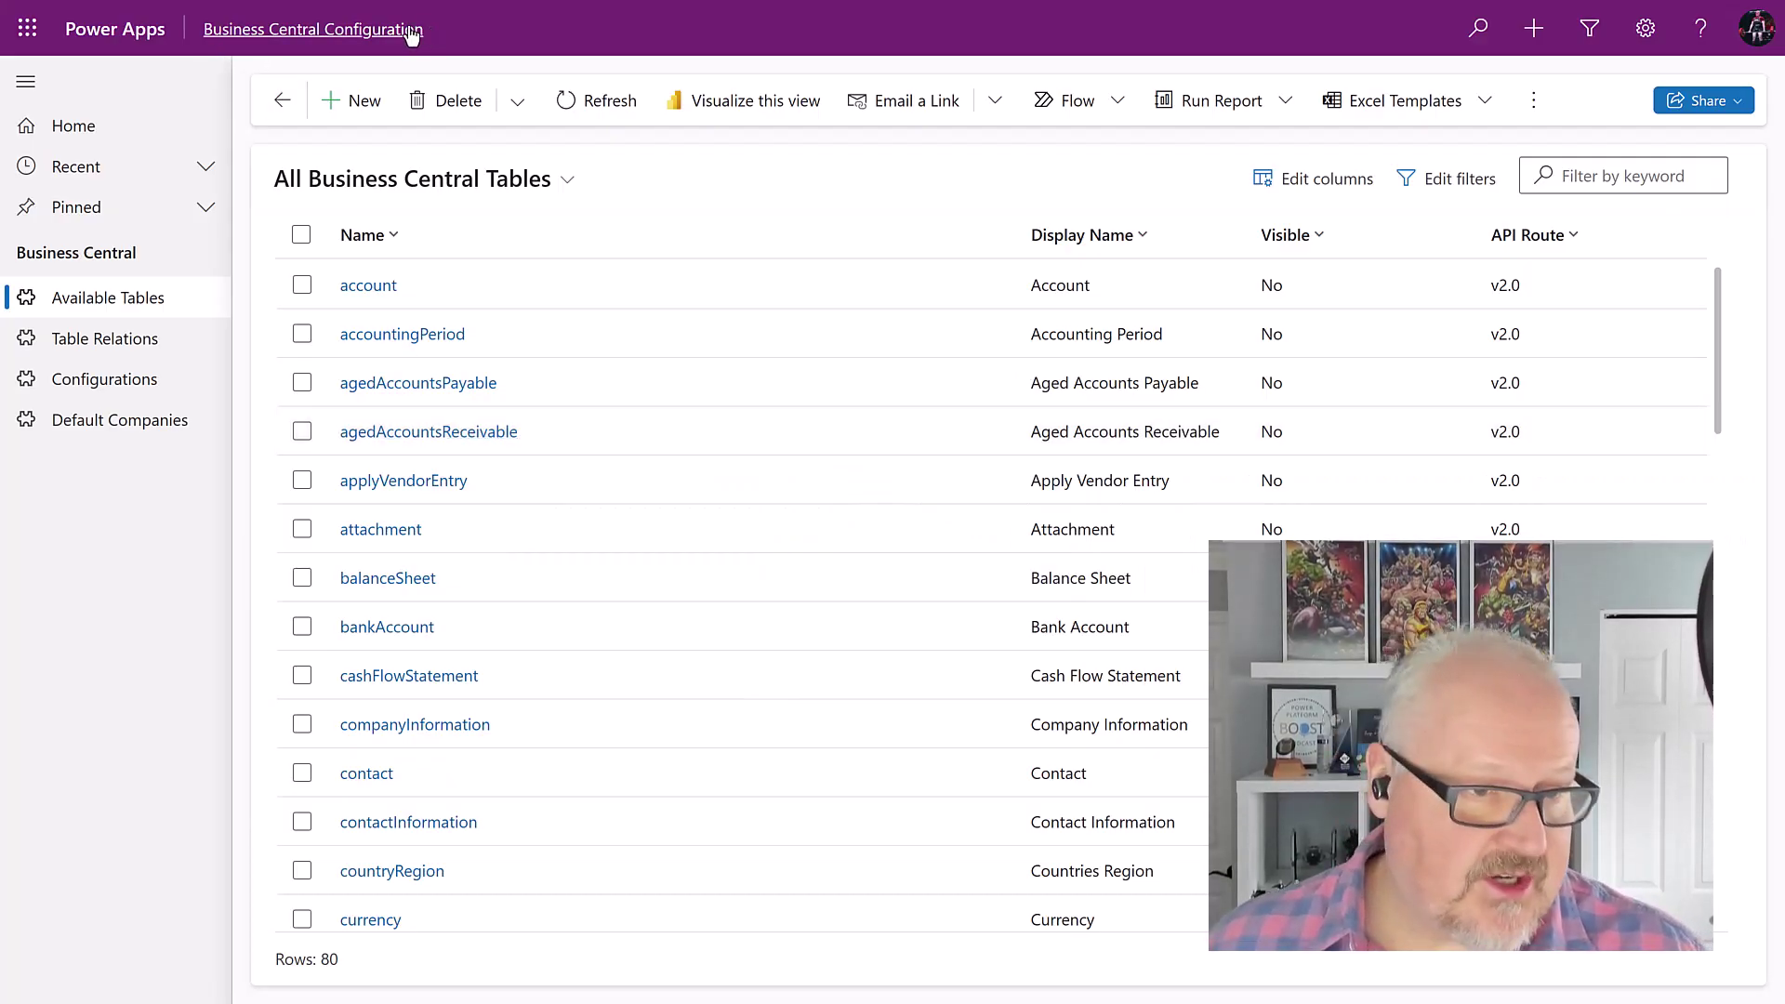
left_click(130, 350)
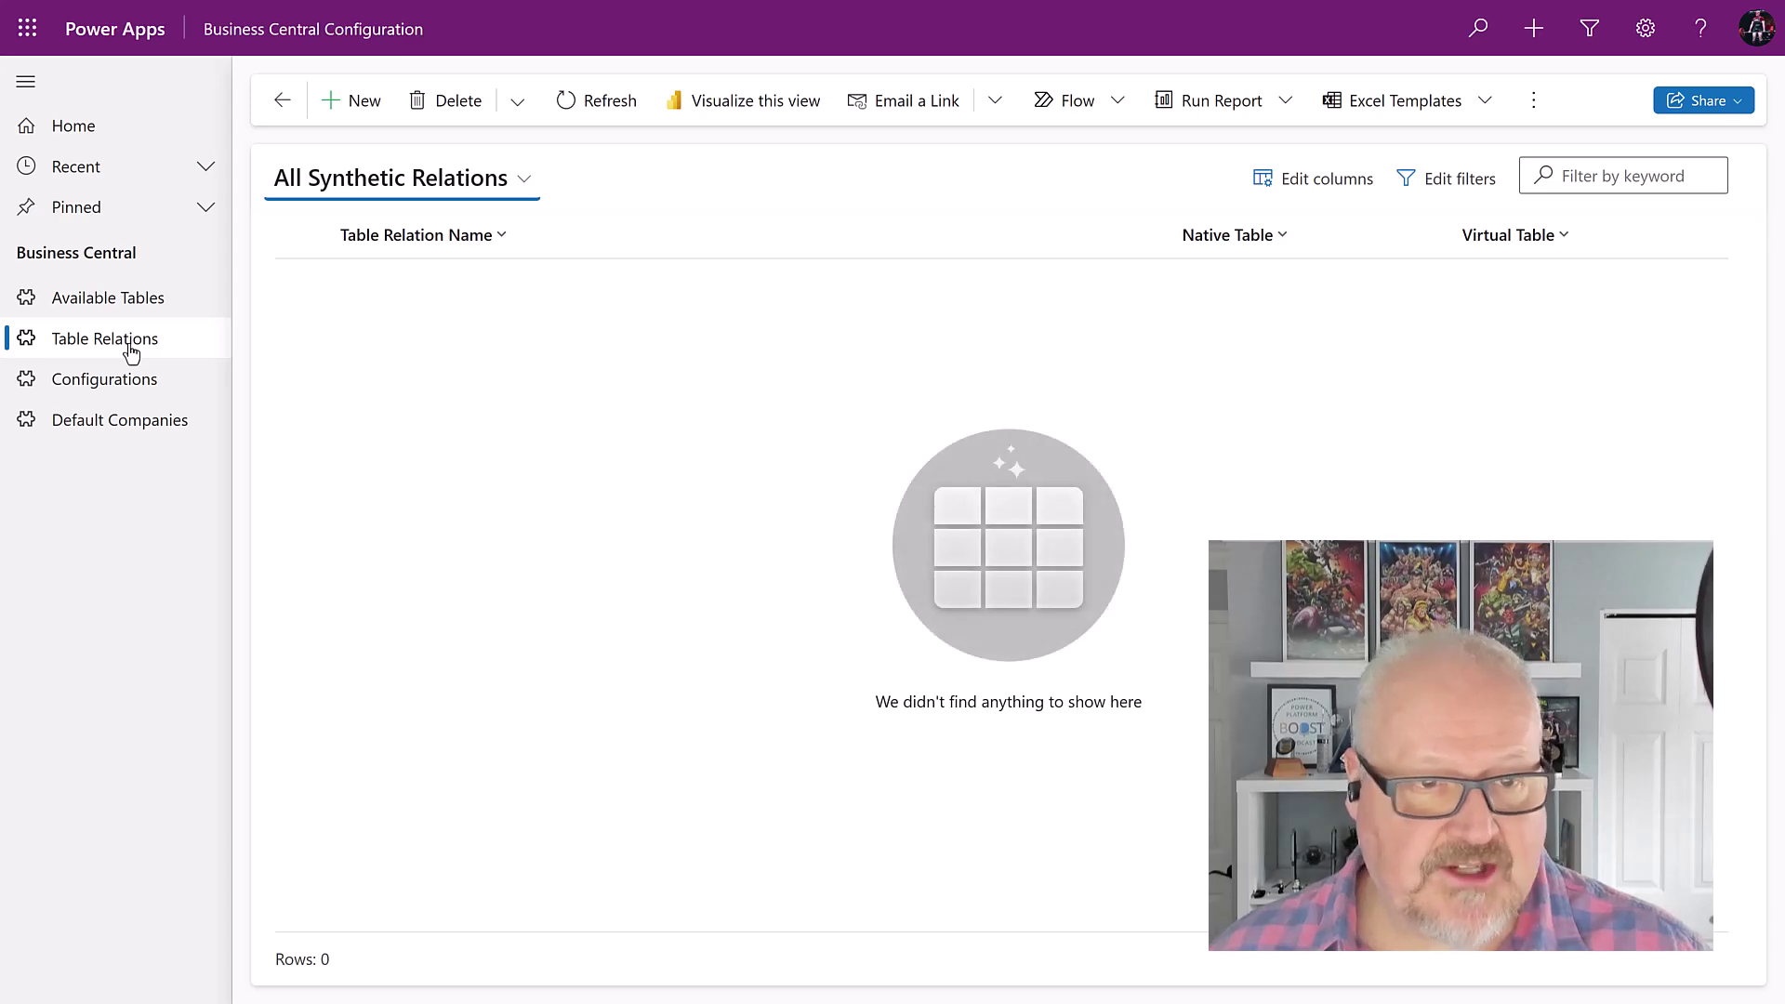
left_click(359, 103)
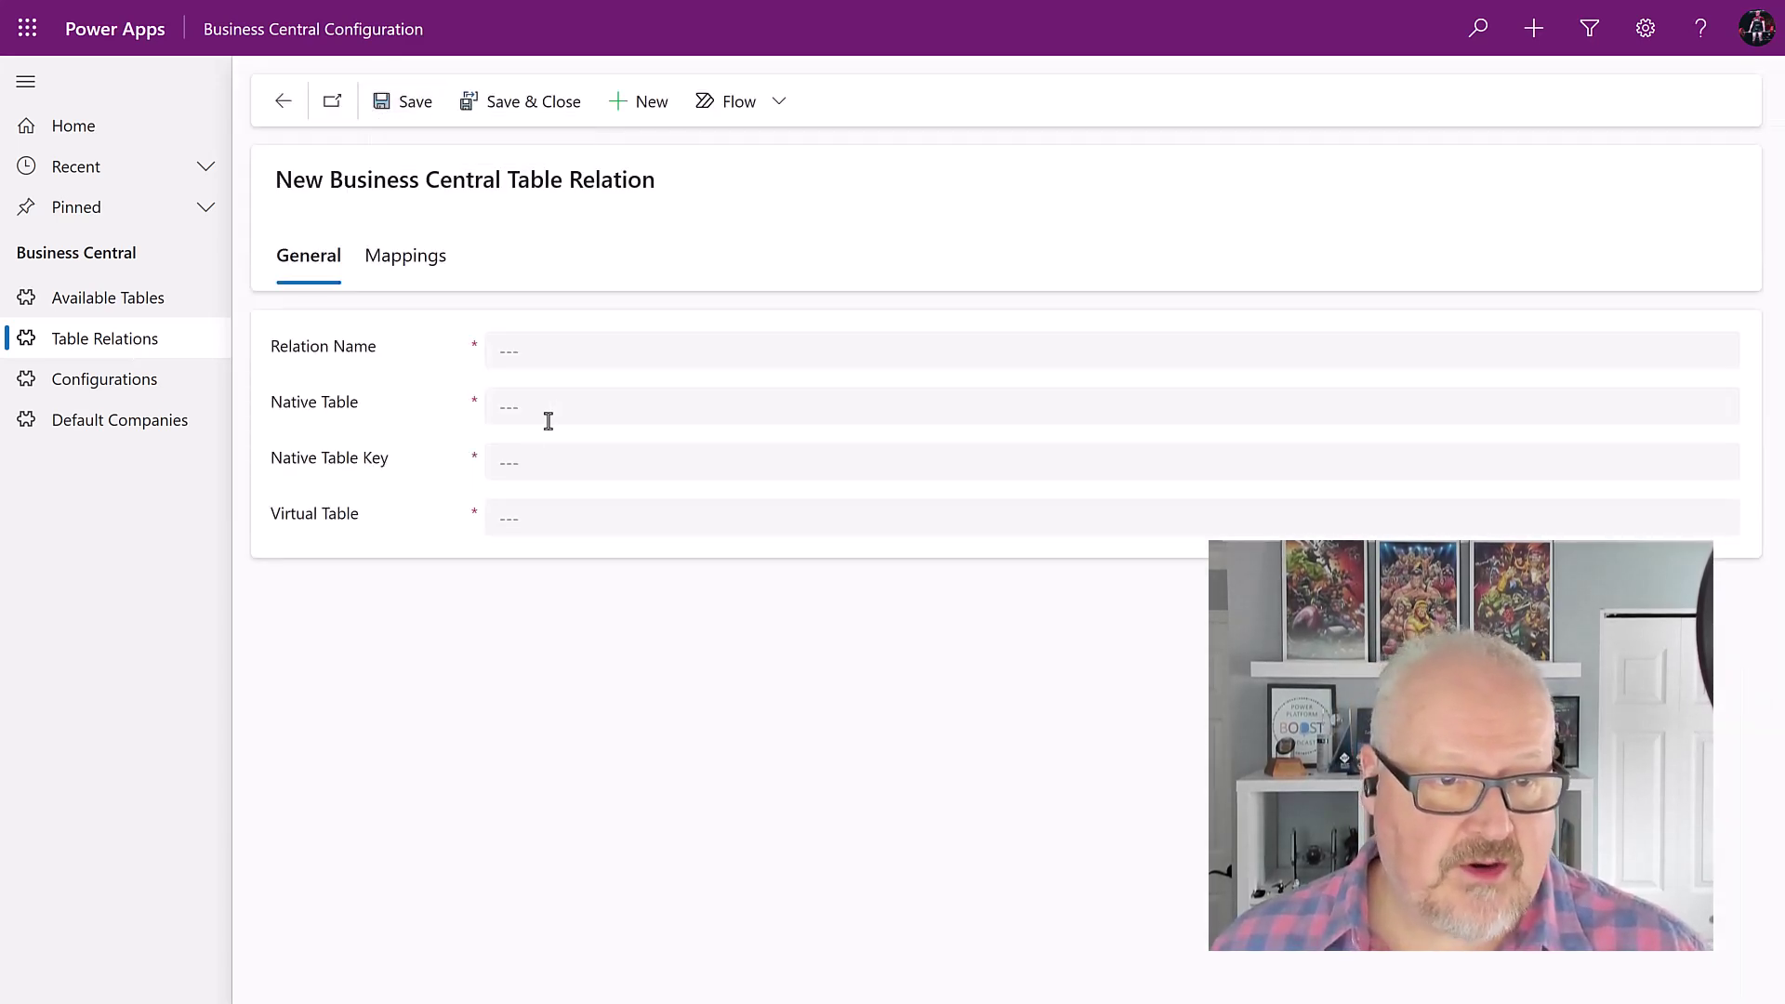
Step: Name it dyn365bc_contact2salesorder, linking contact via rxrm_bccustomerkey to dyn365bc_salesorder_v2_0
left_click(521, 348)
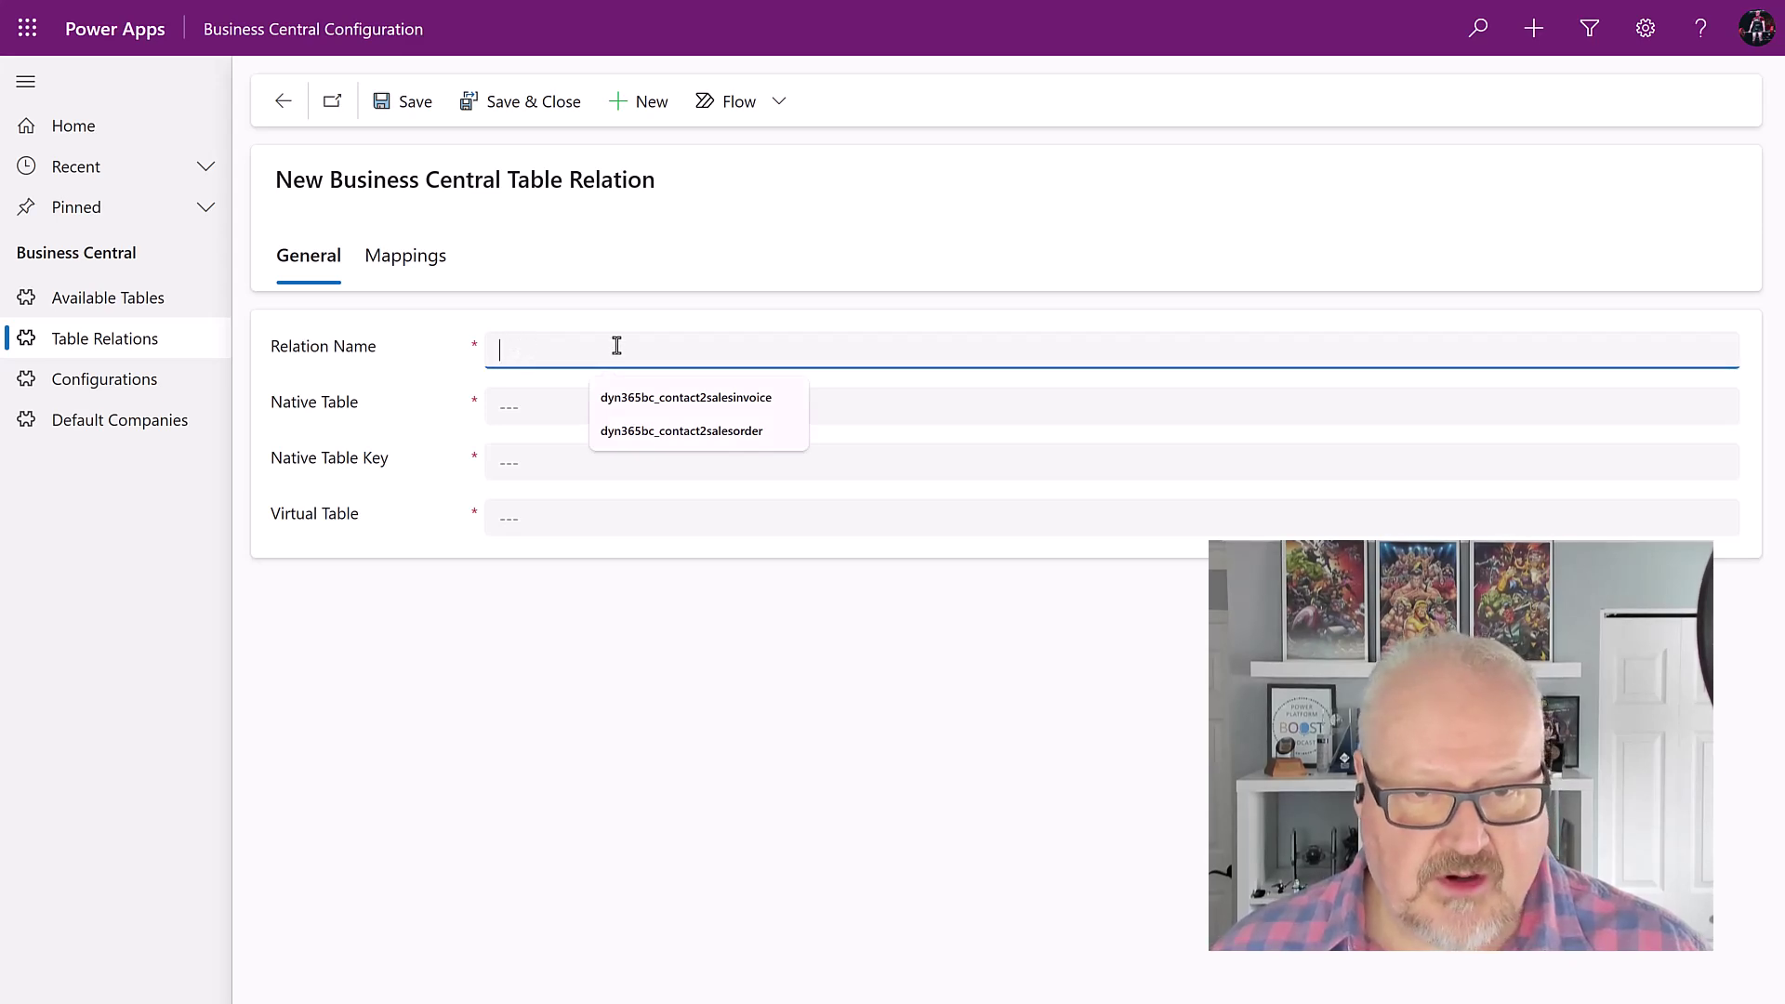
left_click(658, 433)
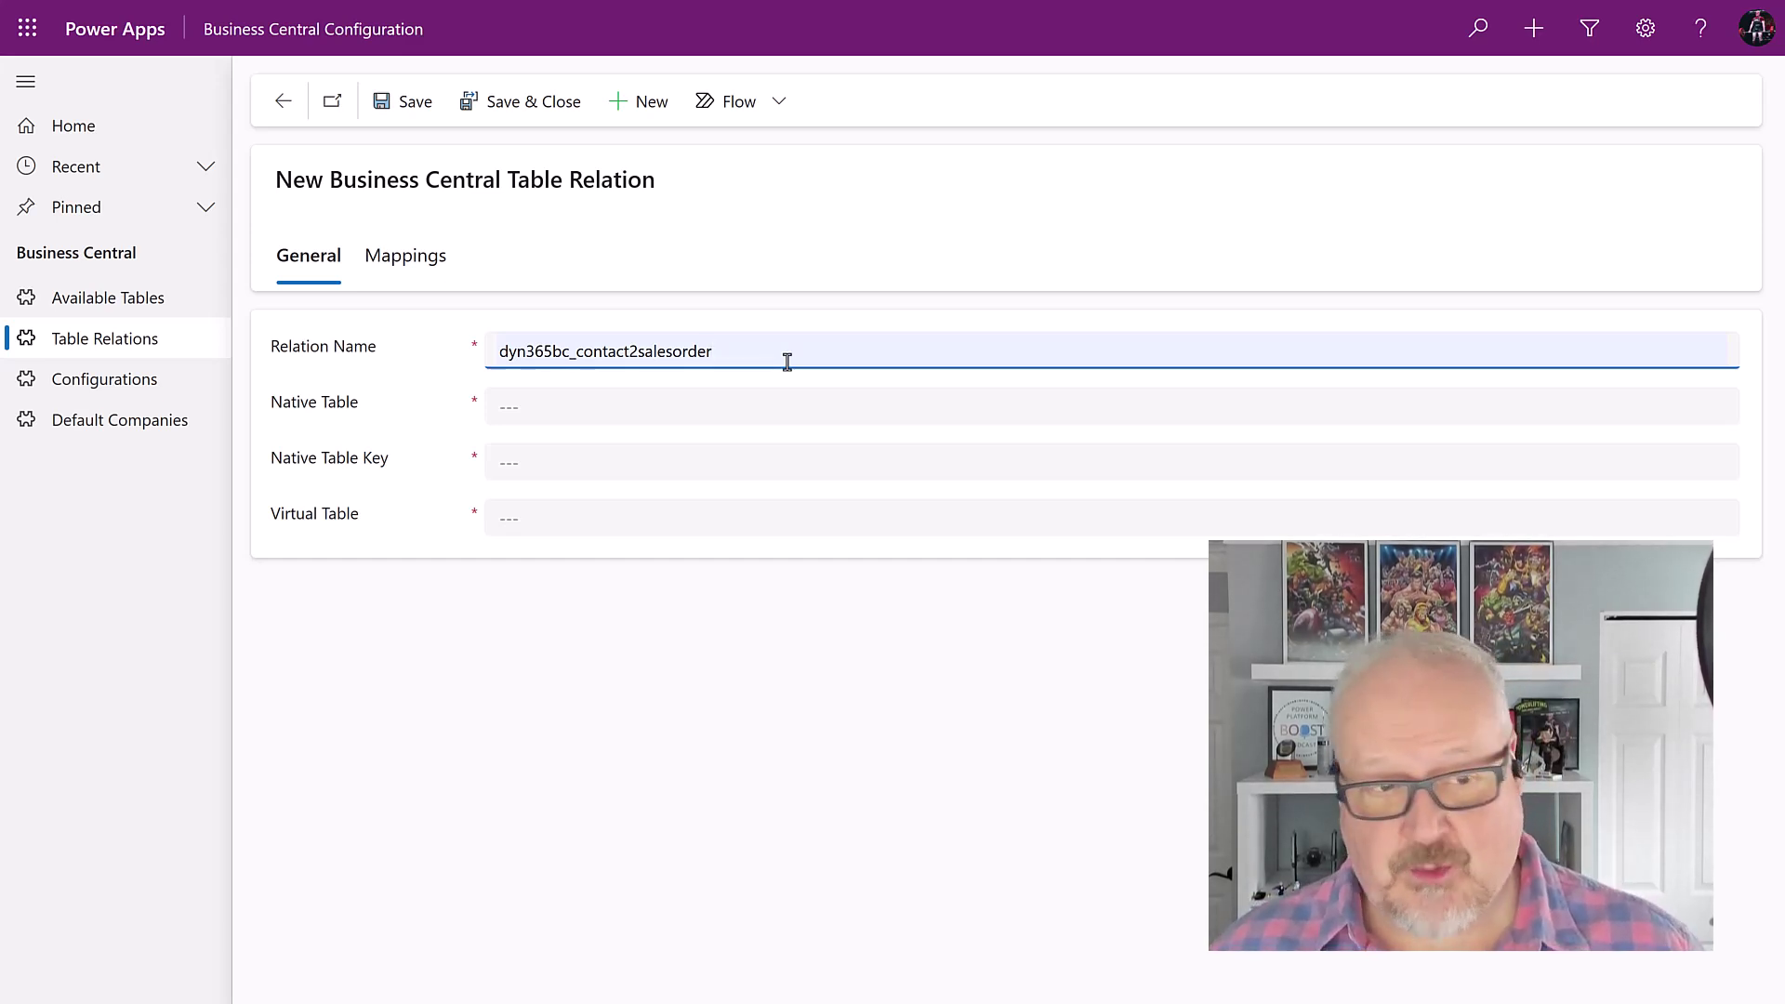
left_click(552, 409)
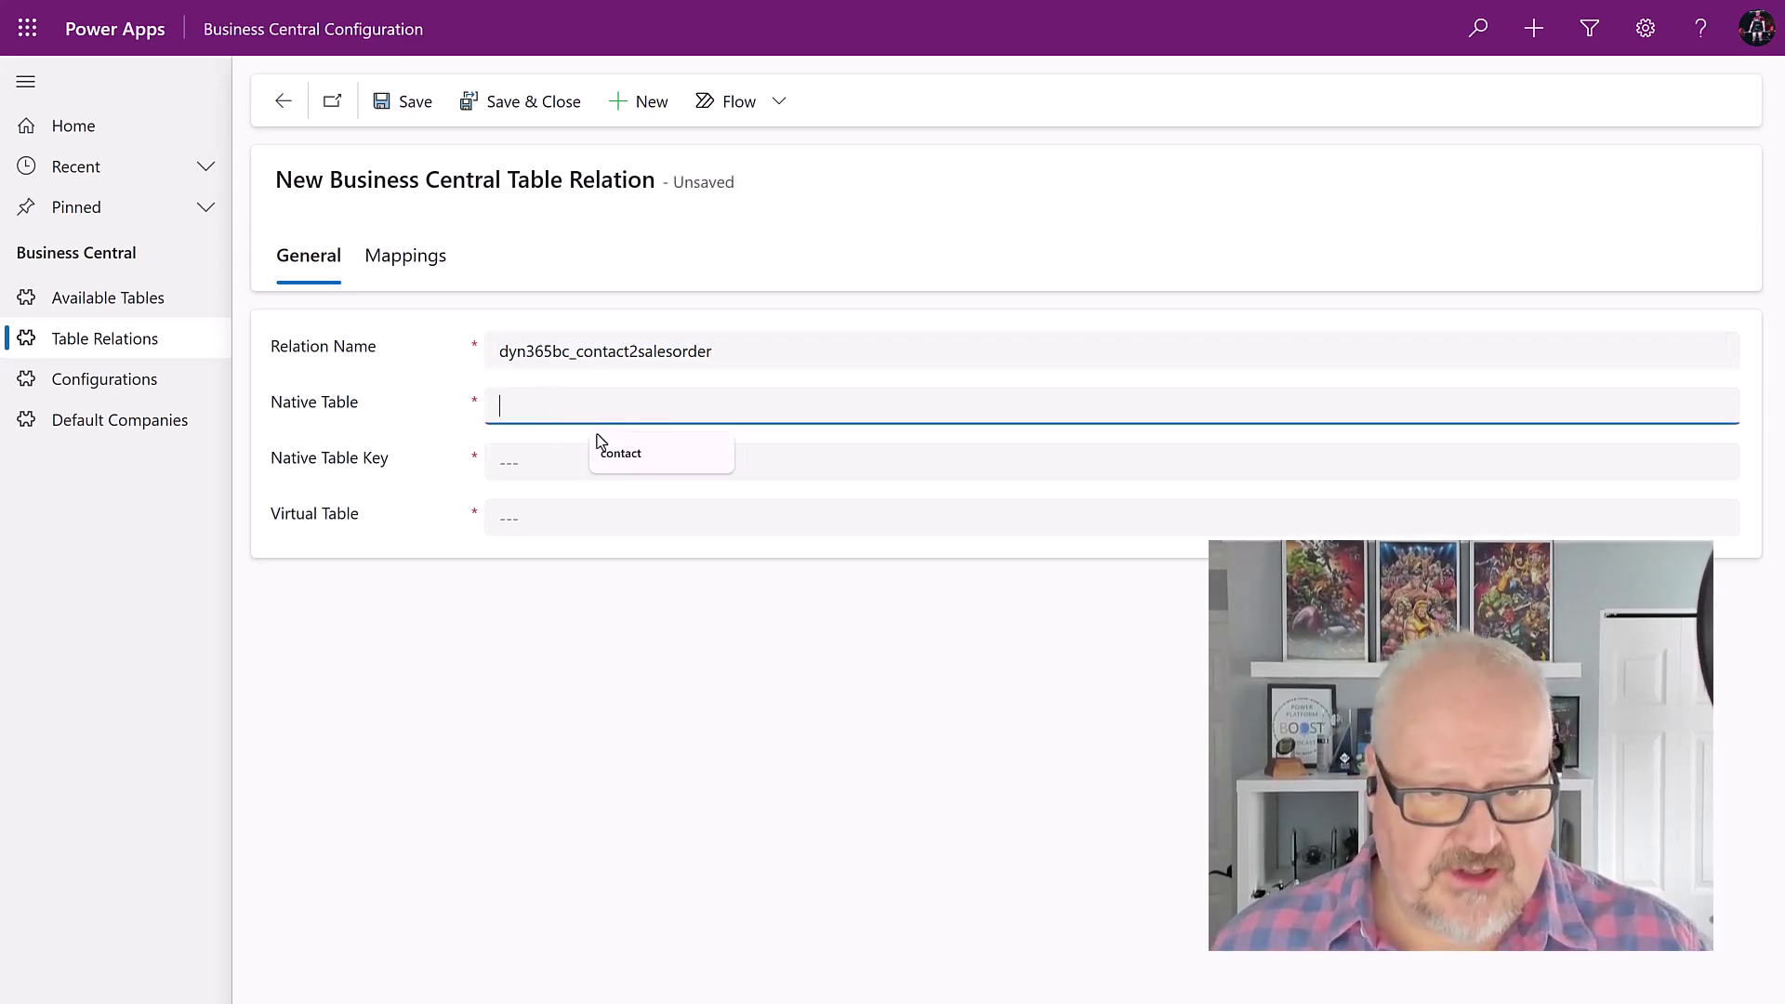
left_click(642, 462)
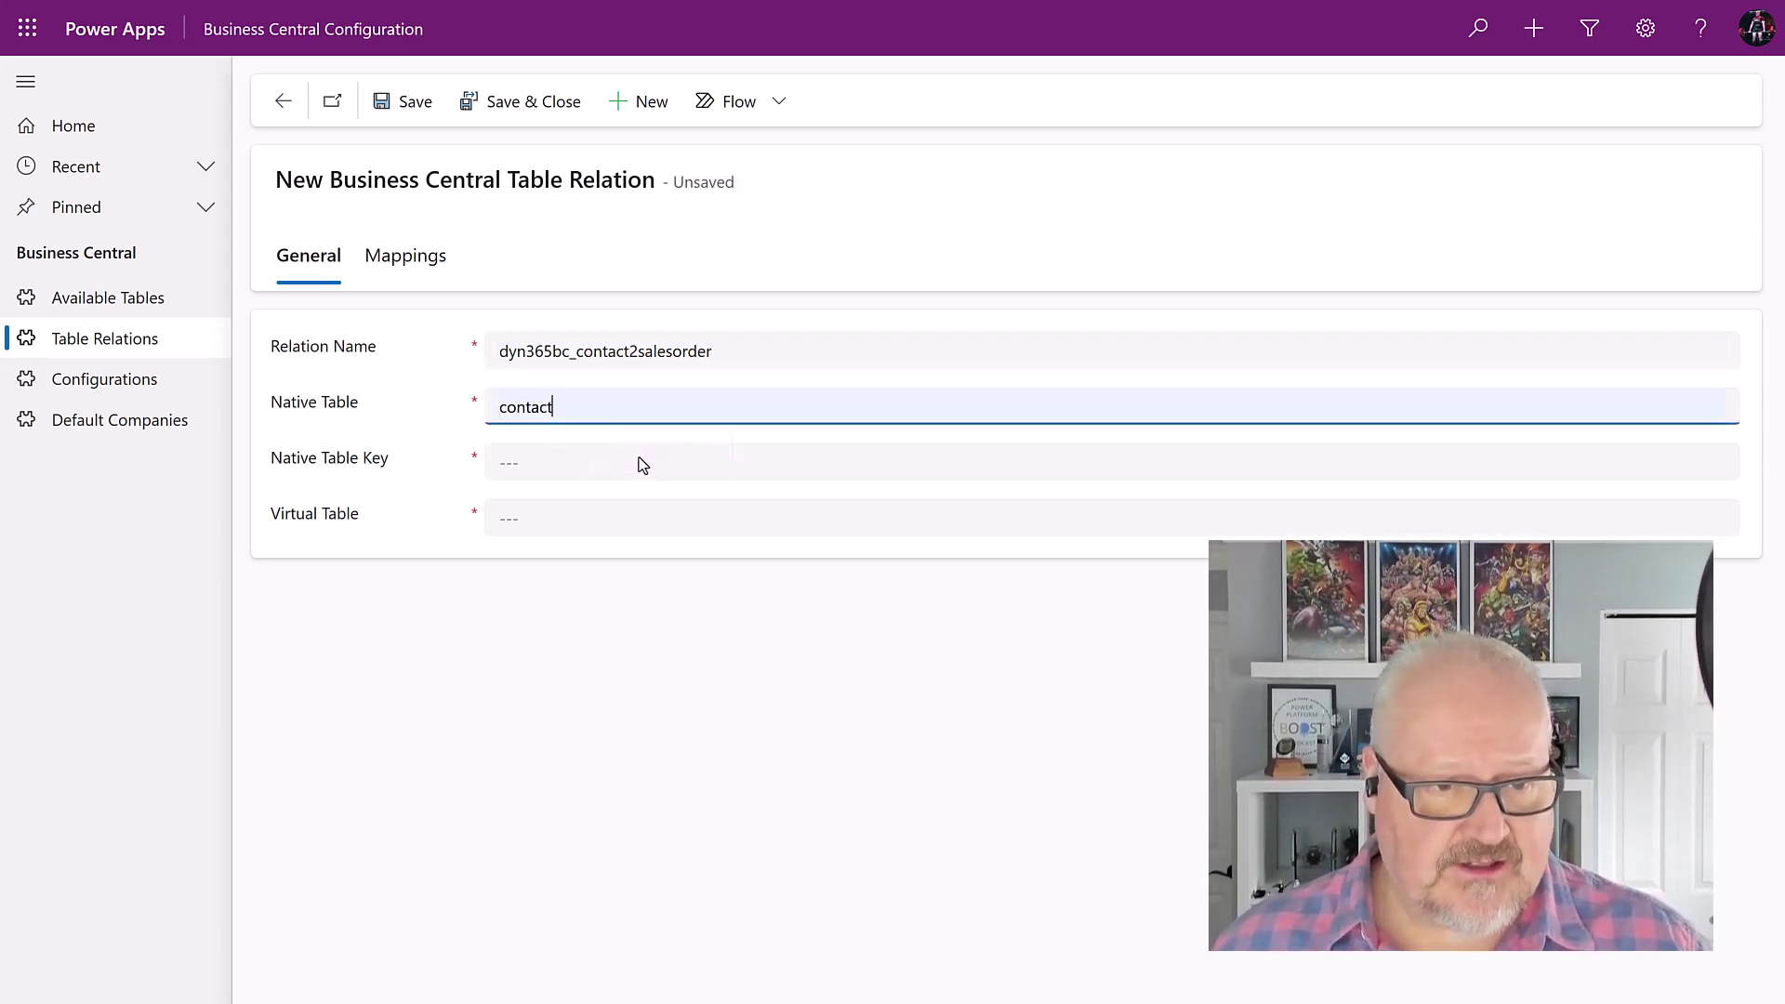
left_click(552, 465)
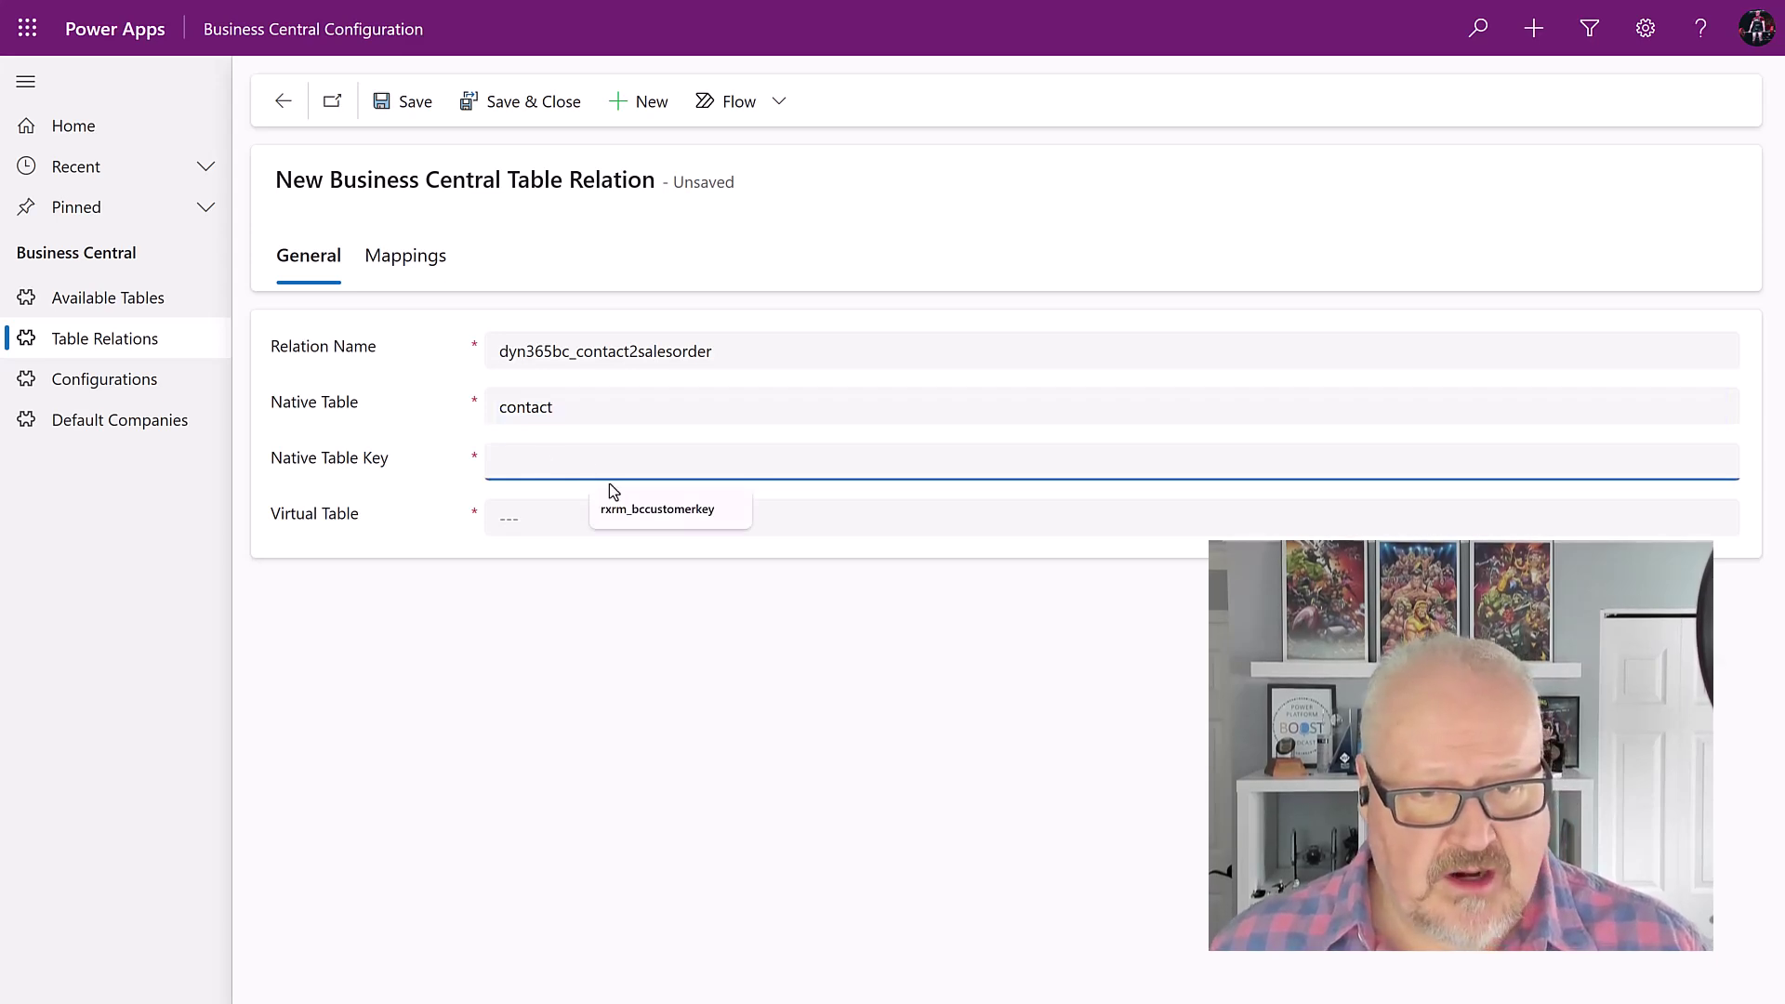
left_click(641, 511)
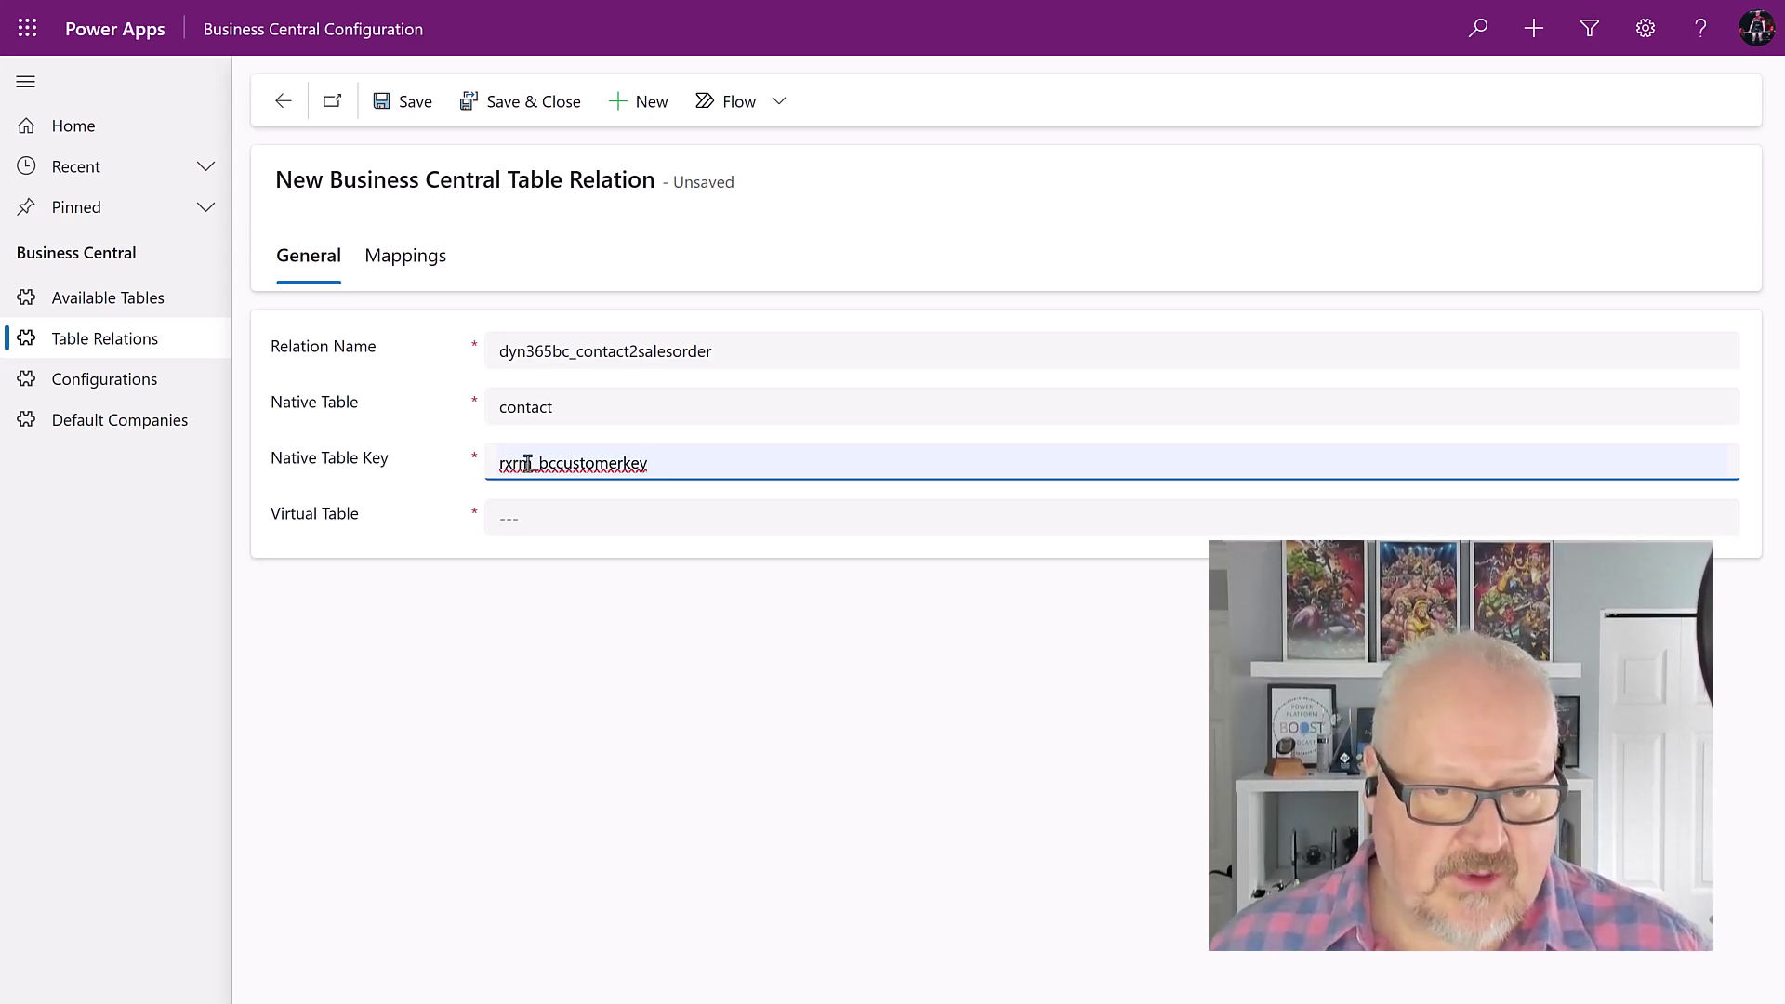
left_click(544, 520)
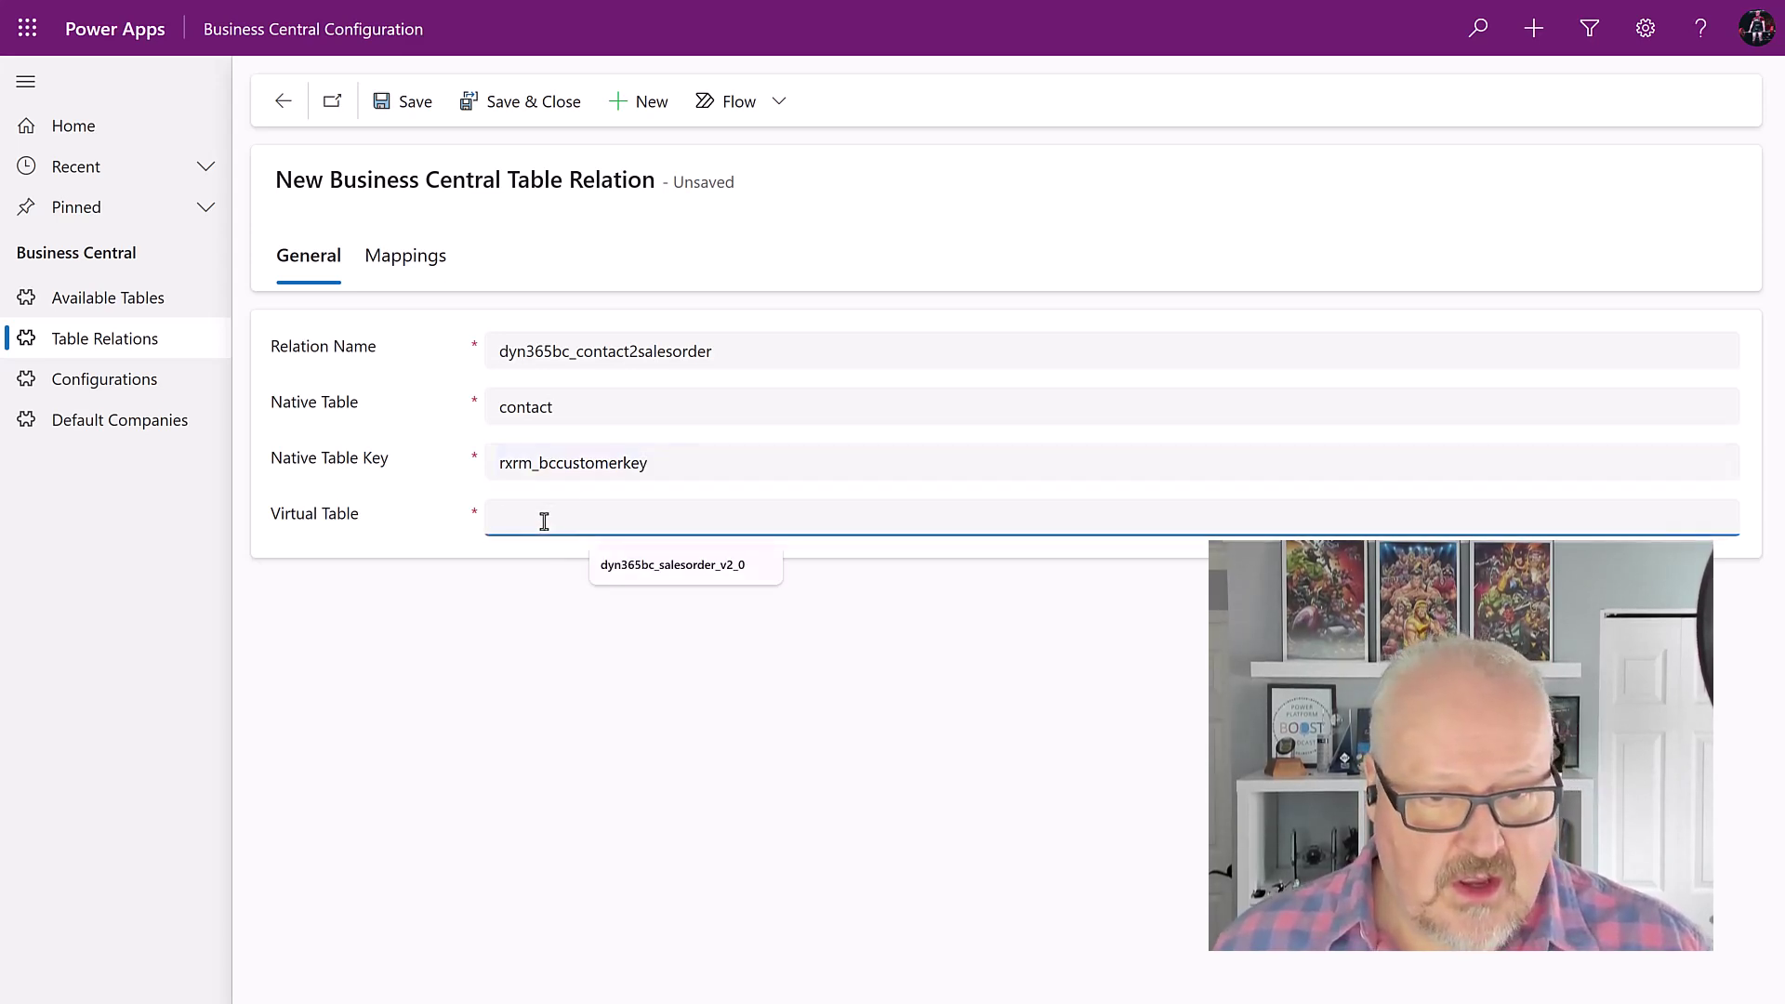
left_click(656, 565)
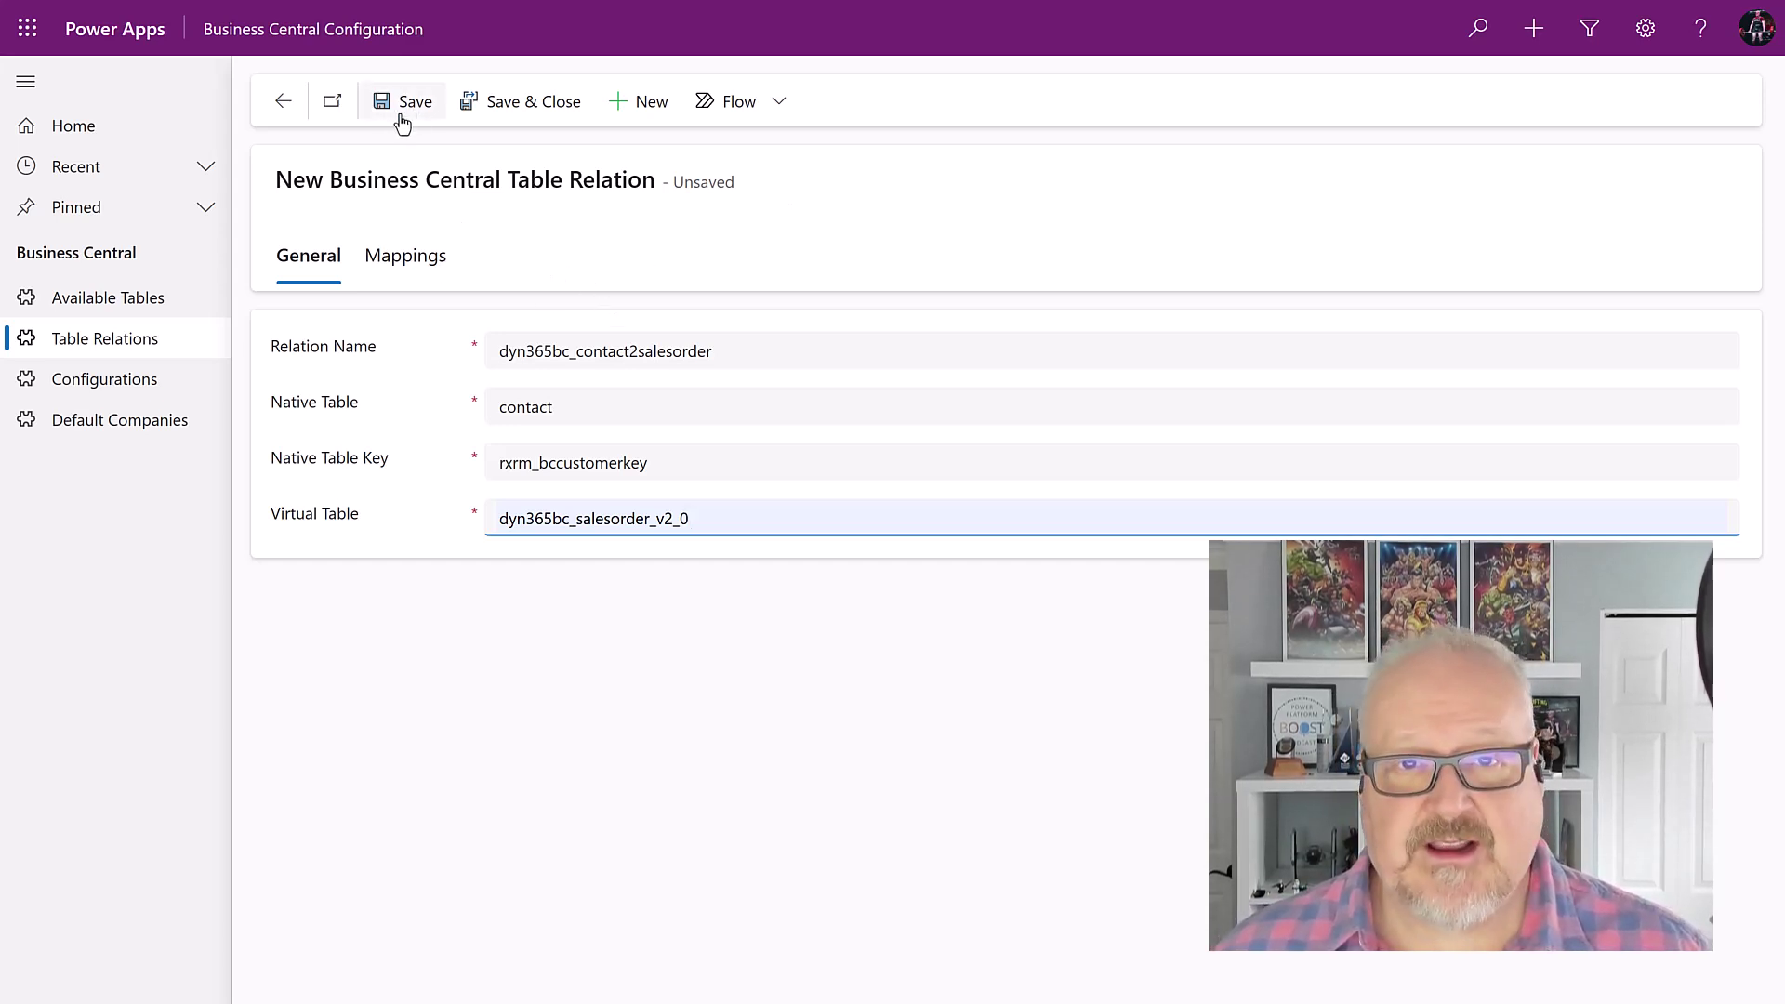
left_click(423, 260)
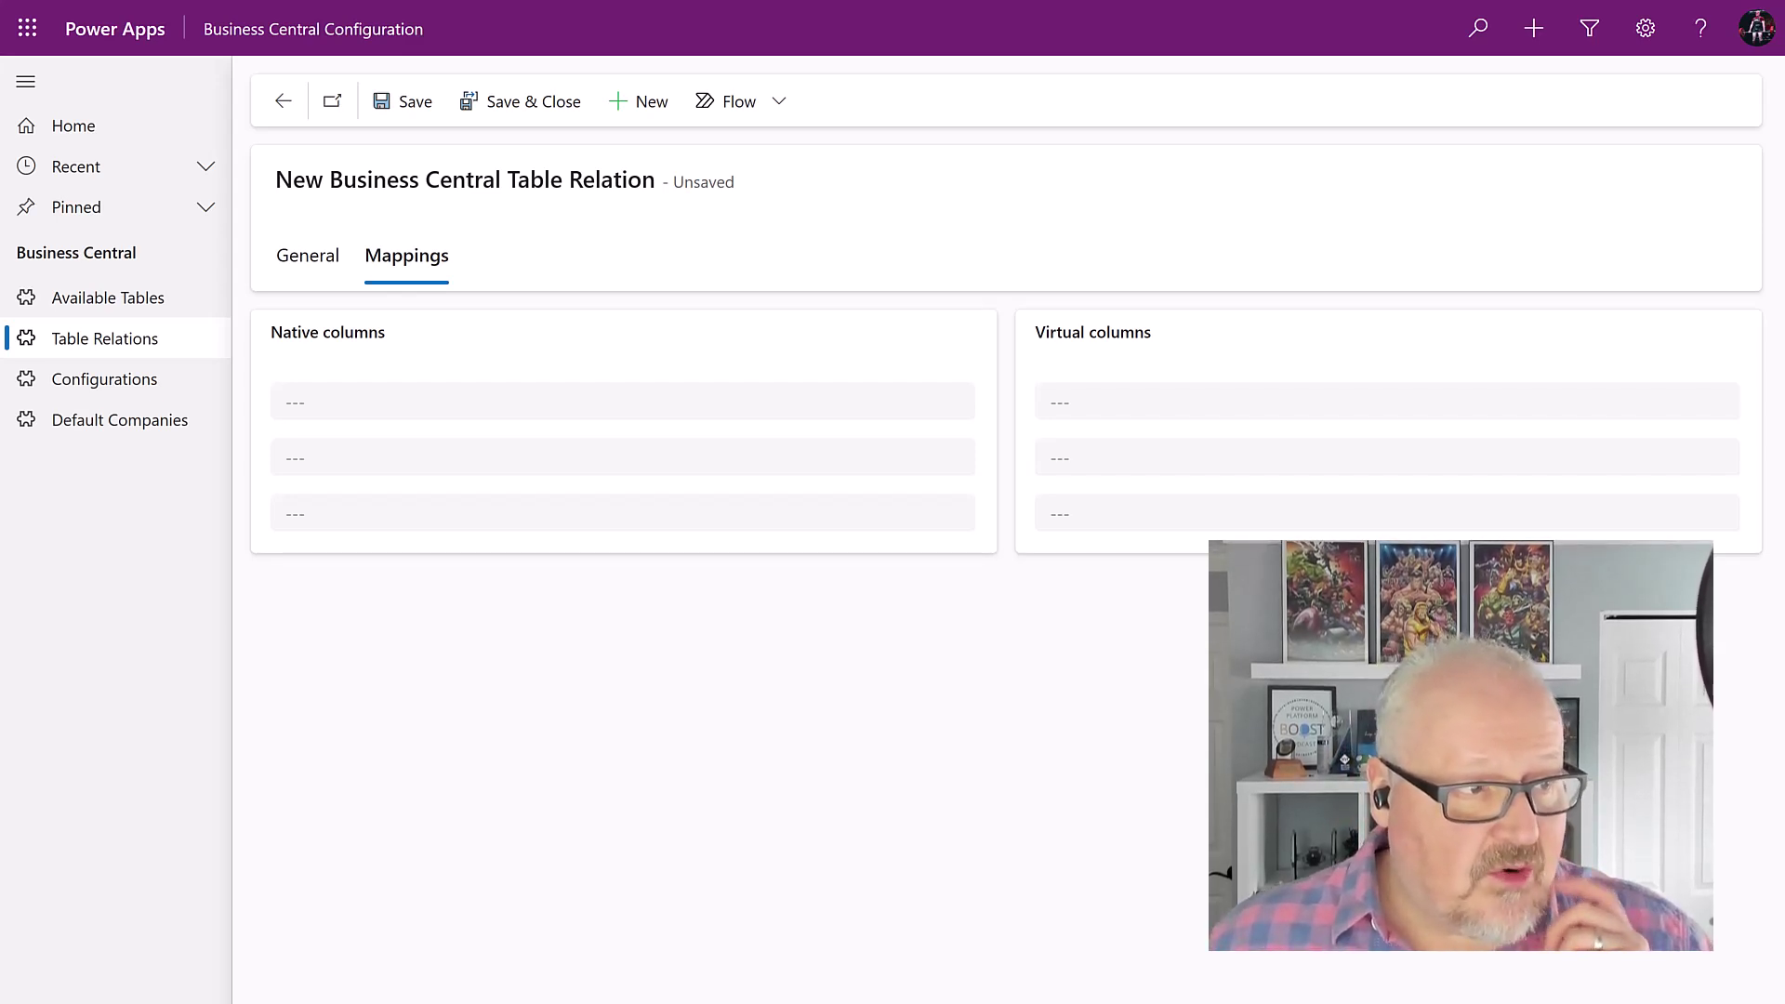
Step: Map native rxrm_bccustomer to virtual dyn365bc_customer_customerid and save and close the relation
left_click(375, 398)
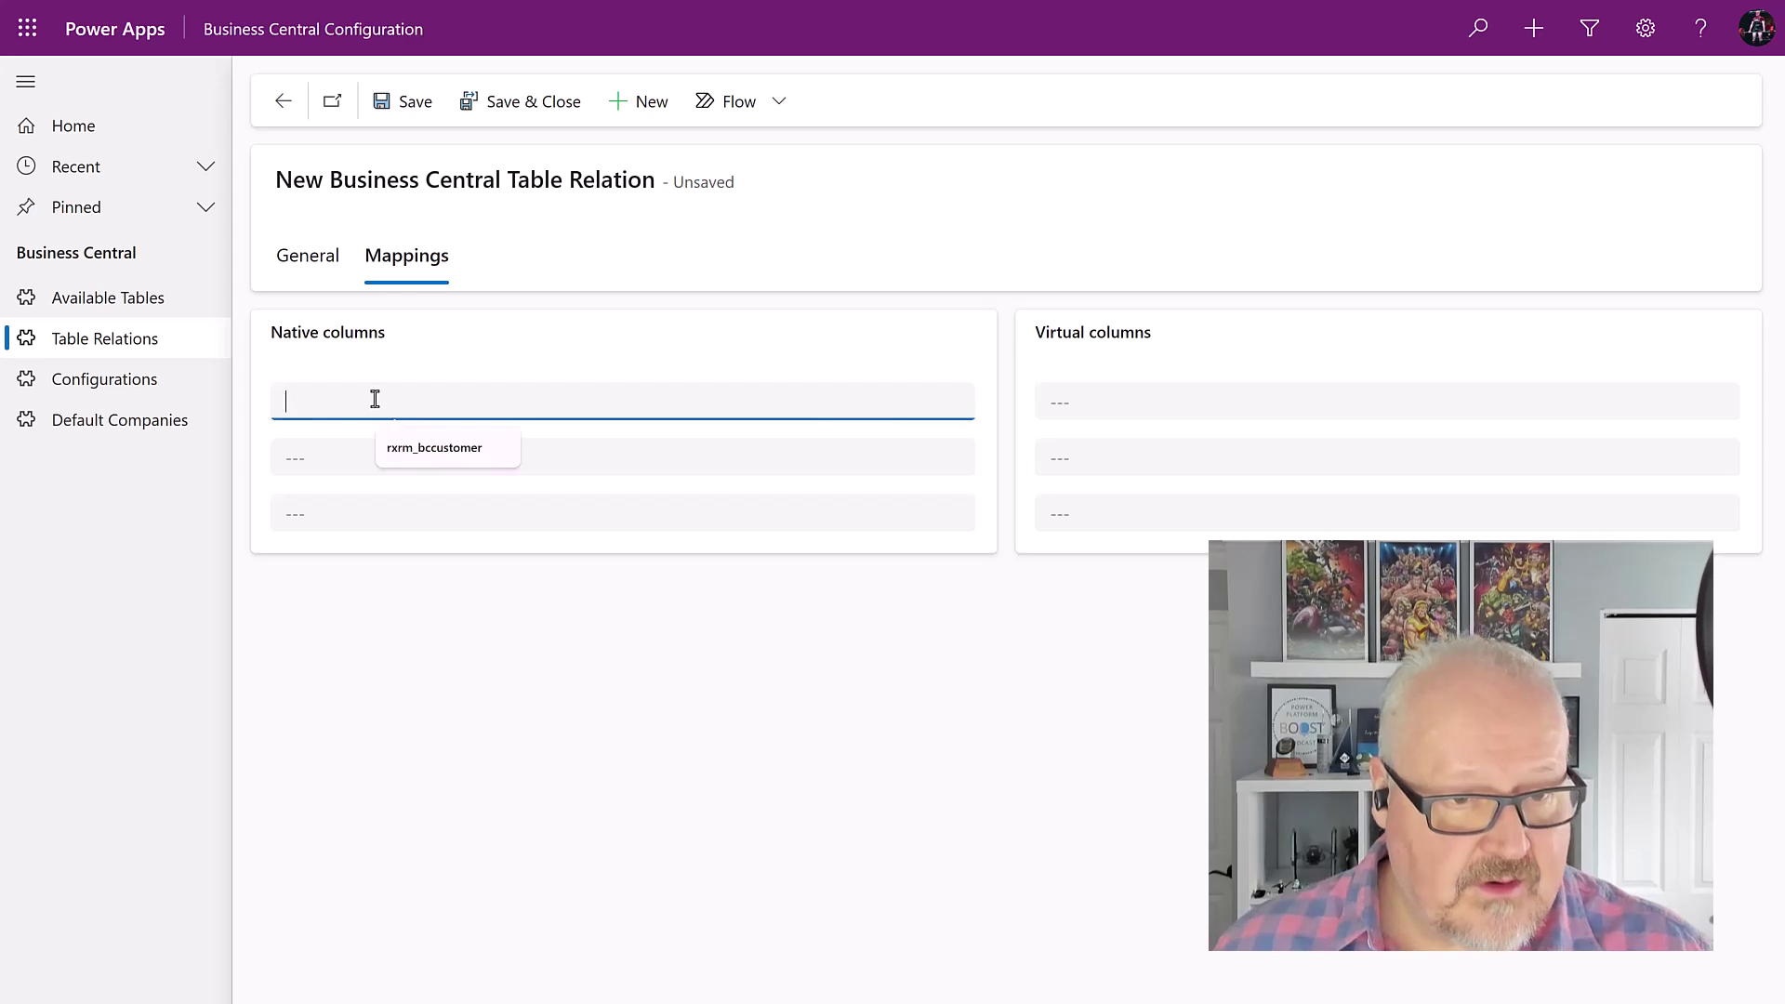
left_click(436, 449)
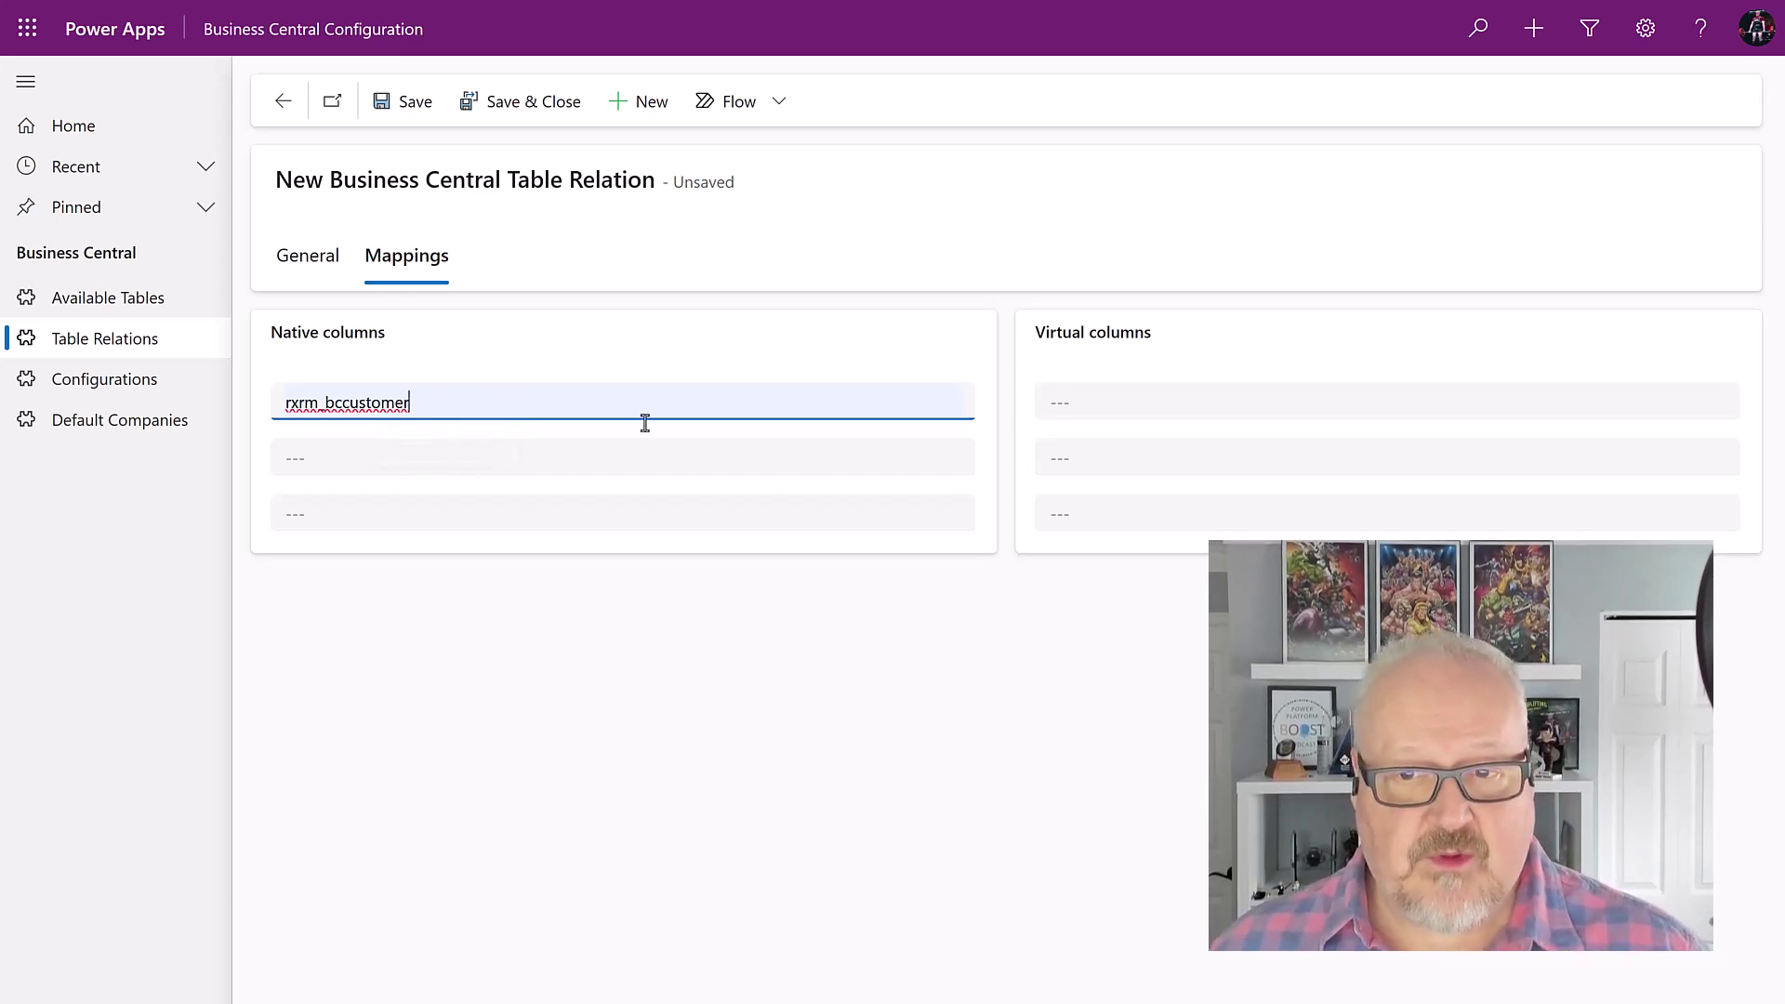
left_click(1119, 402)
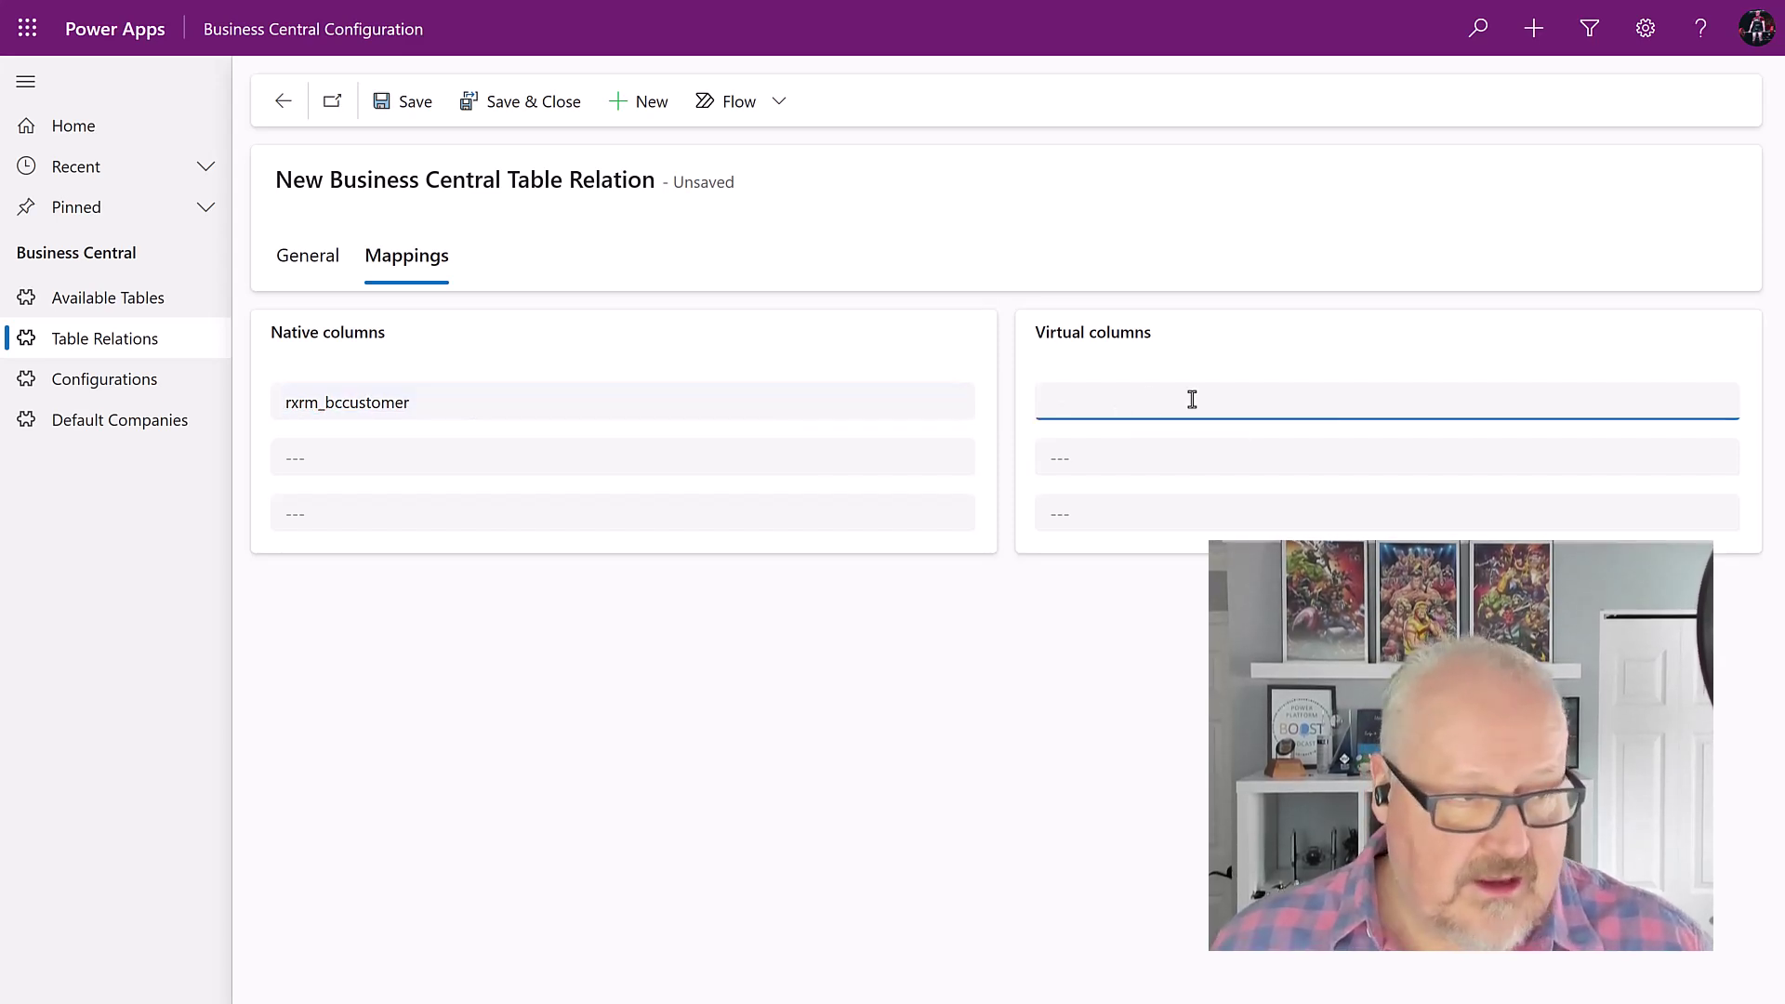
key("alt+Tab")
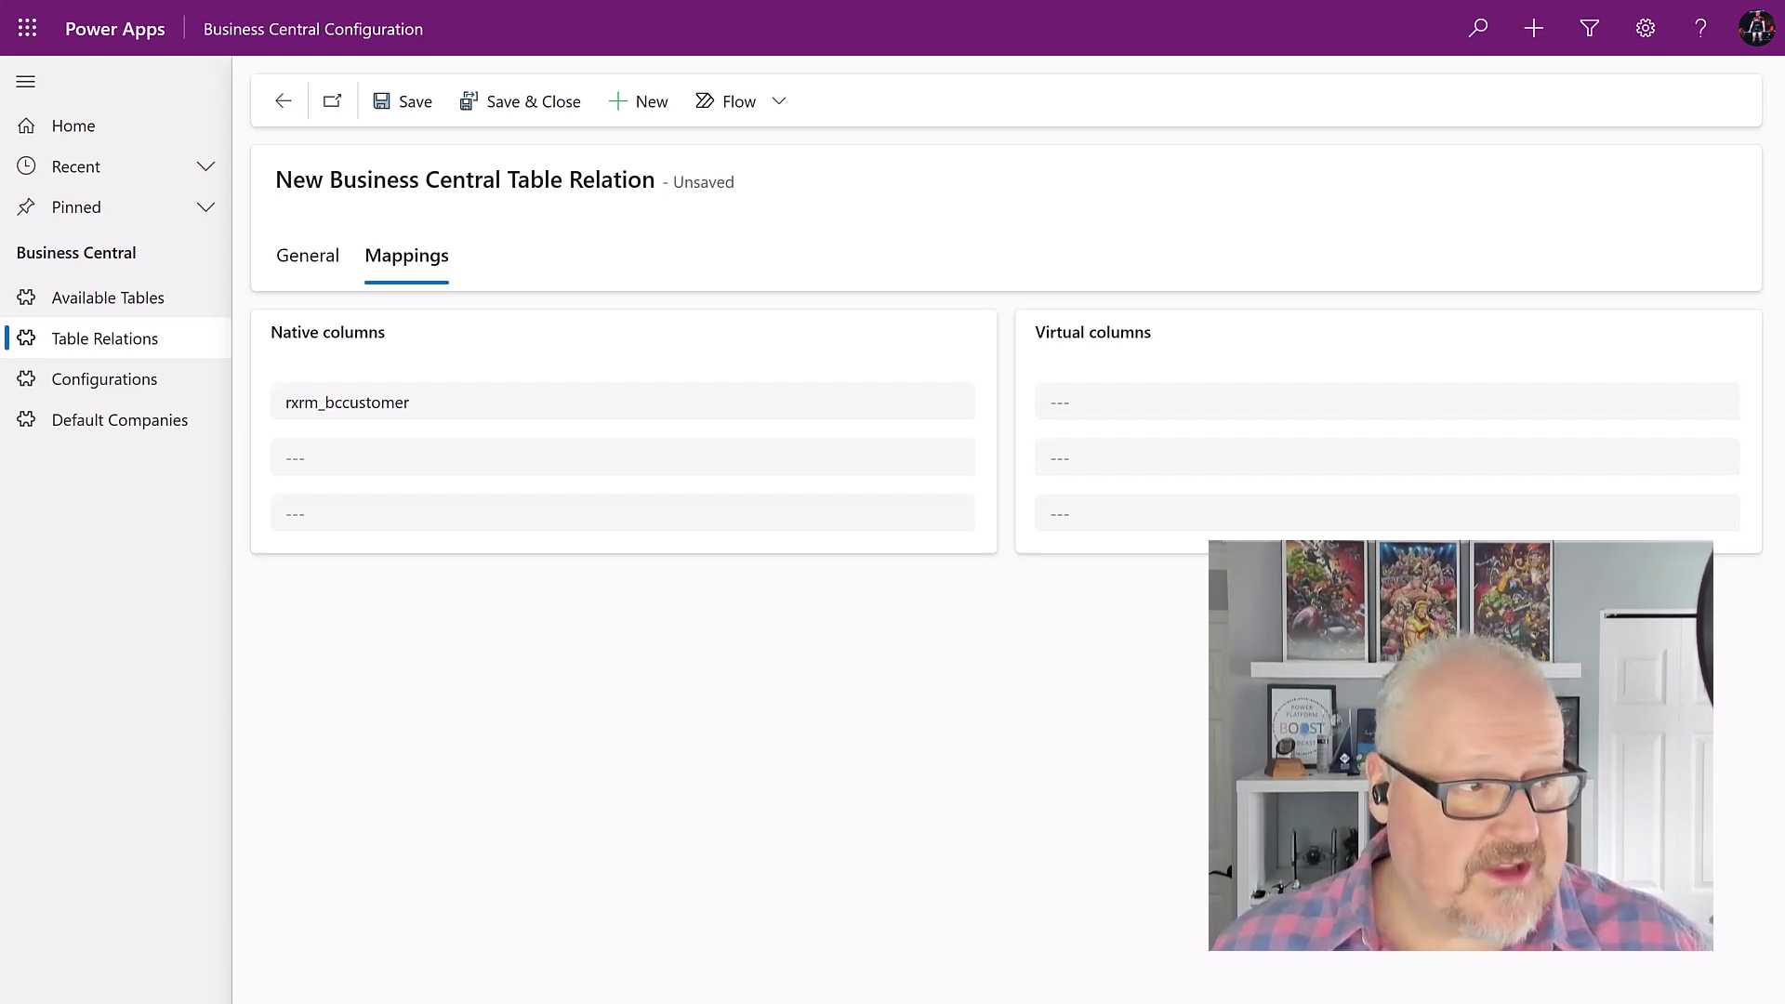
left_click(1067, 400)
right_click(1068, 400)
left_click(1100, 583)
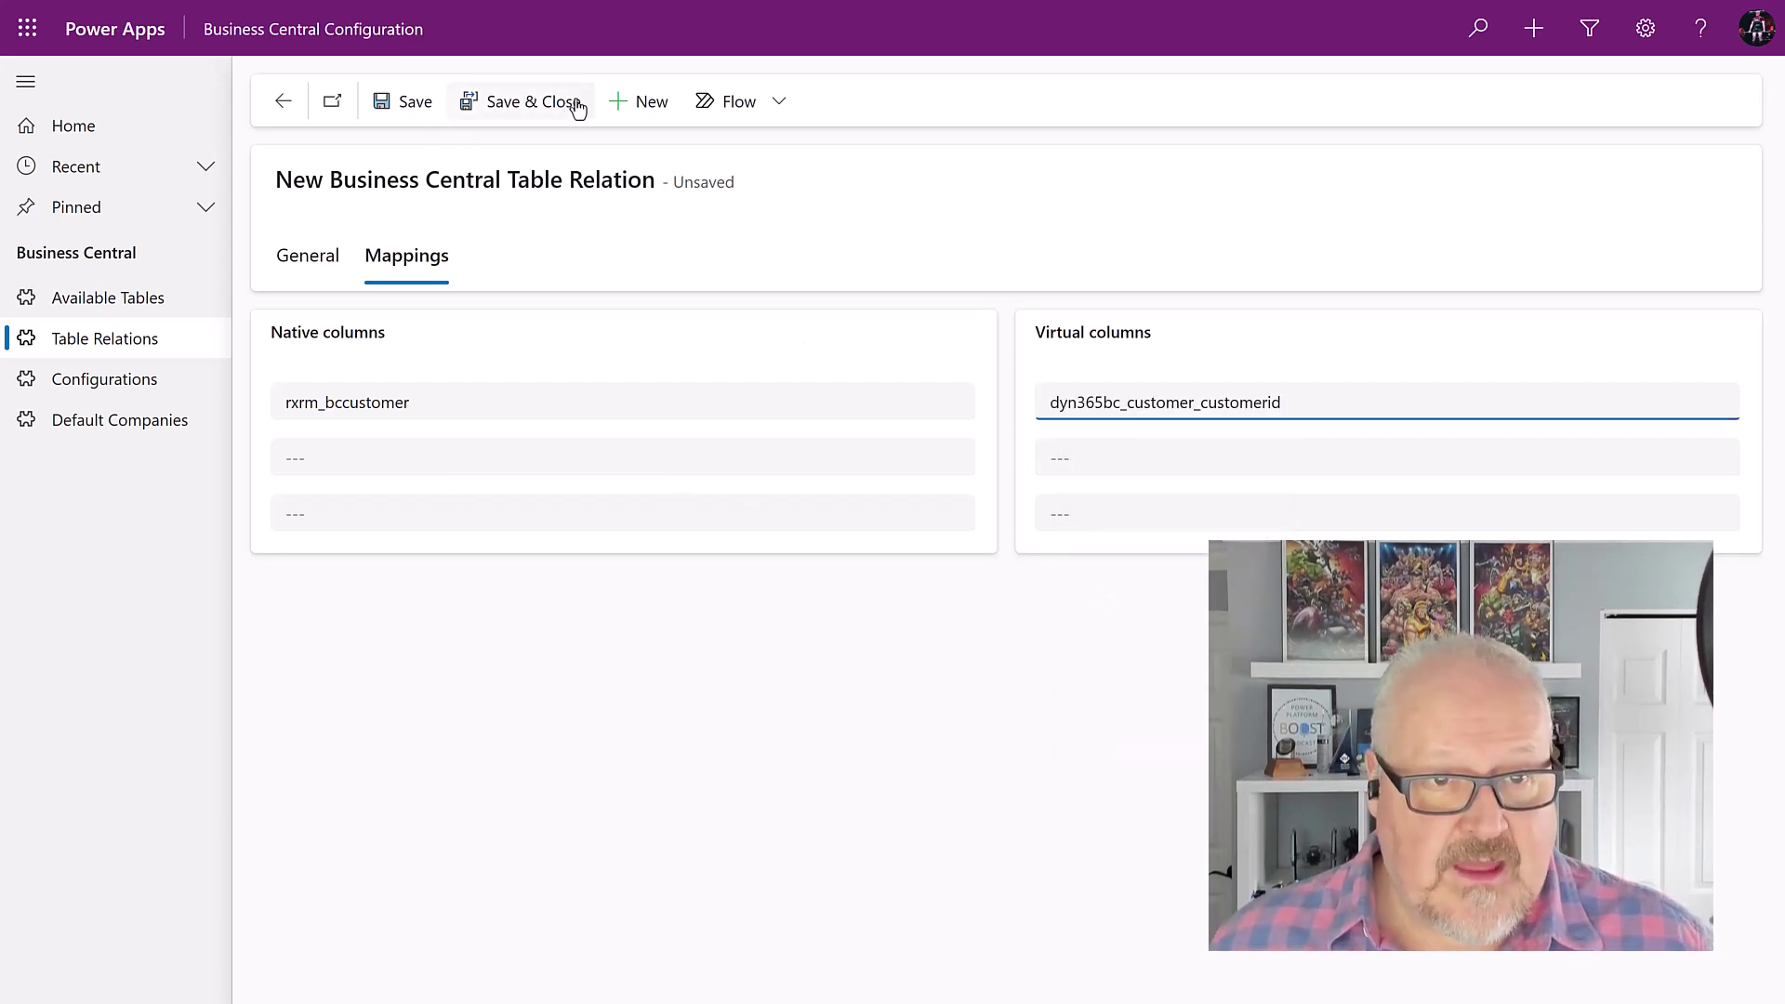
left_click(532, 106)
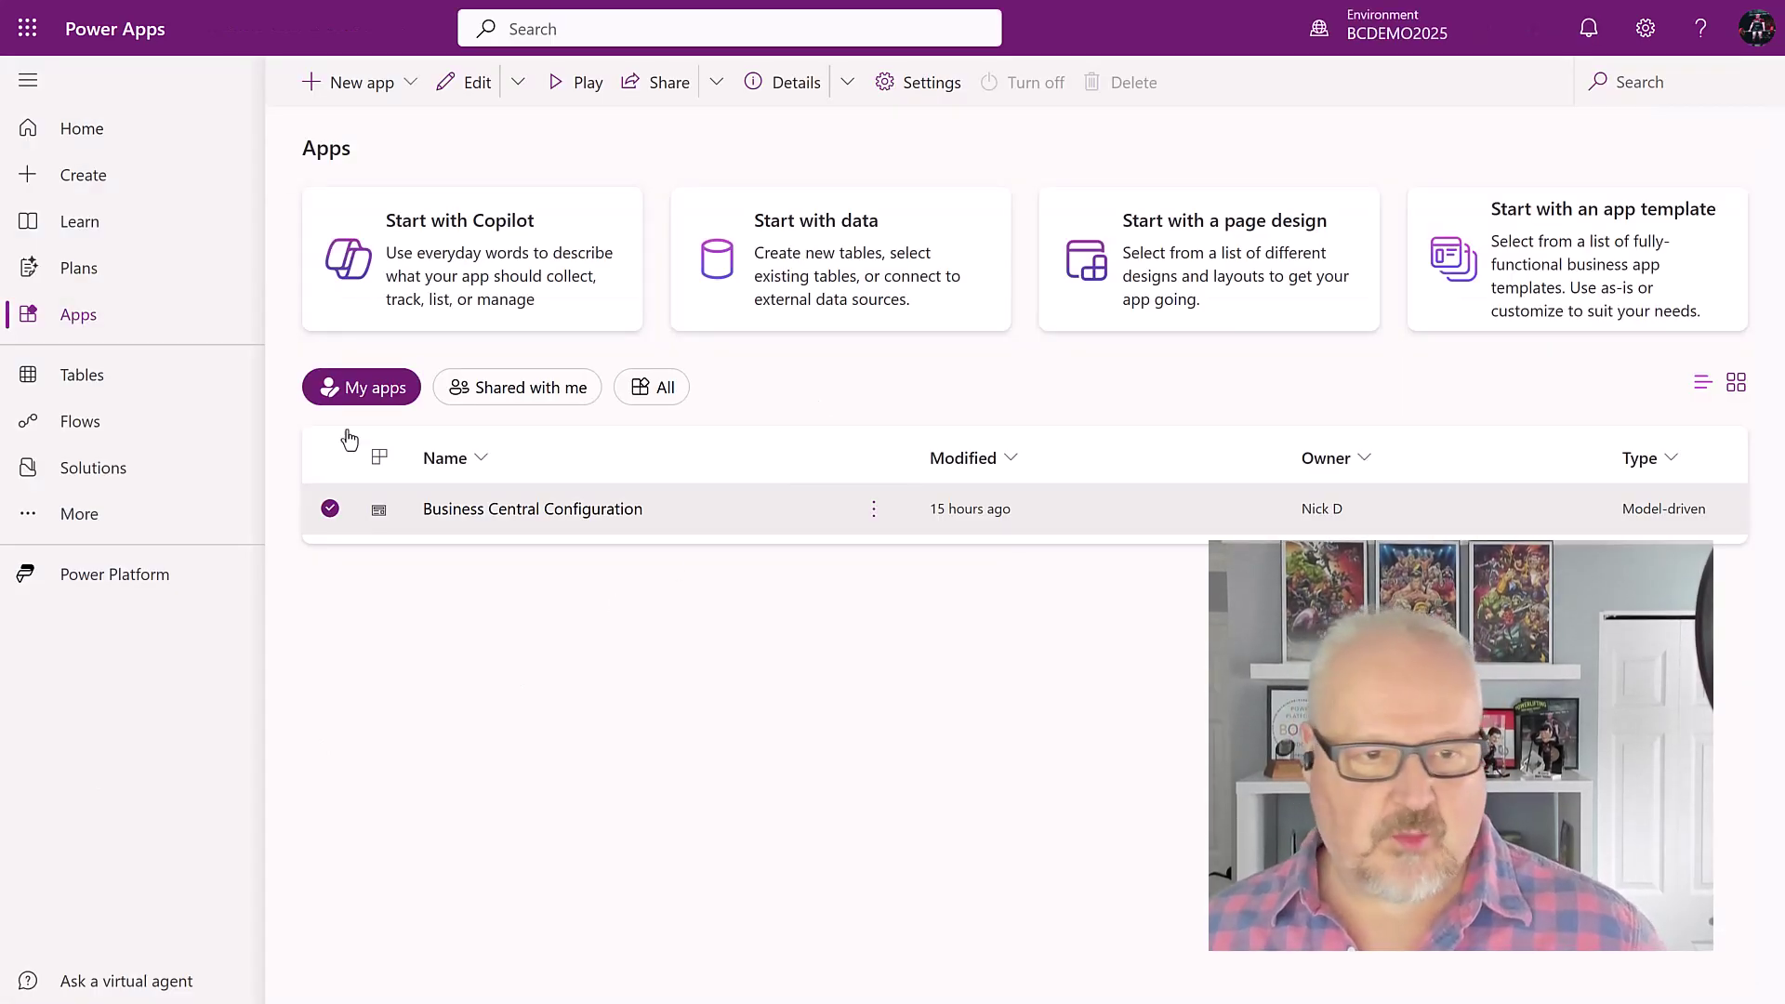
Step: Add the existing Contact (Main) form to BCDEMO under Tables > Contact > Forms
left_click(109, 468)
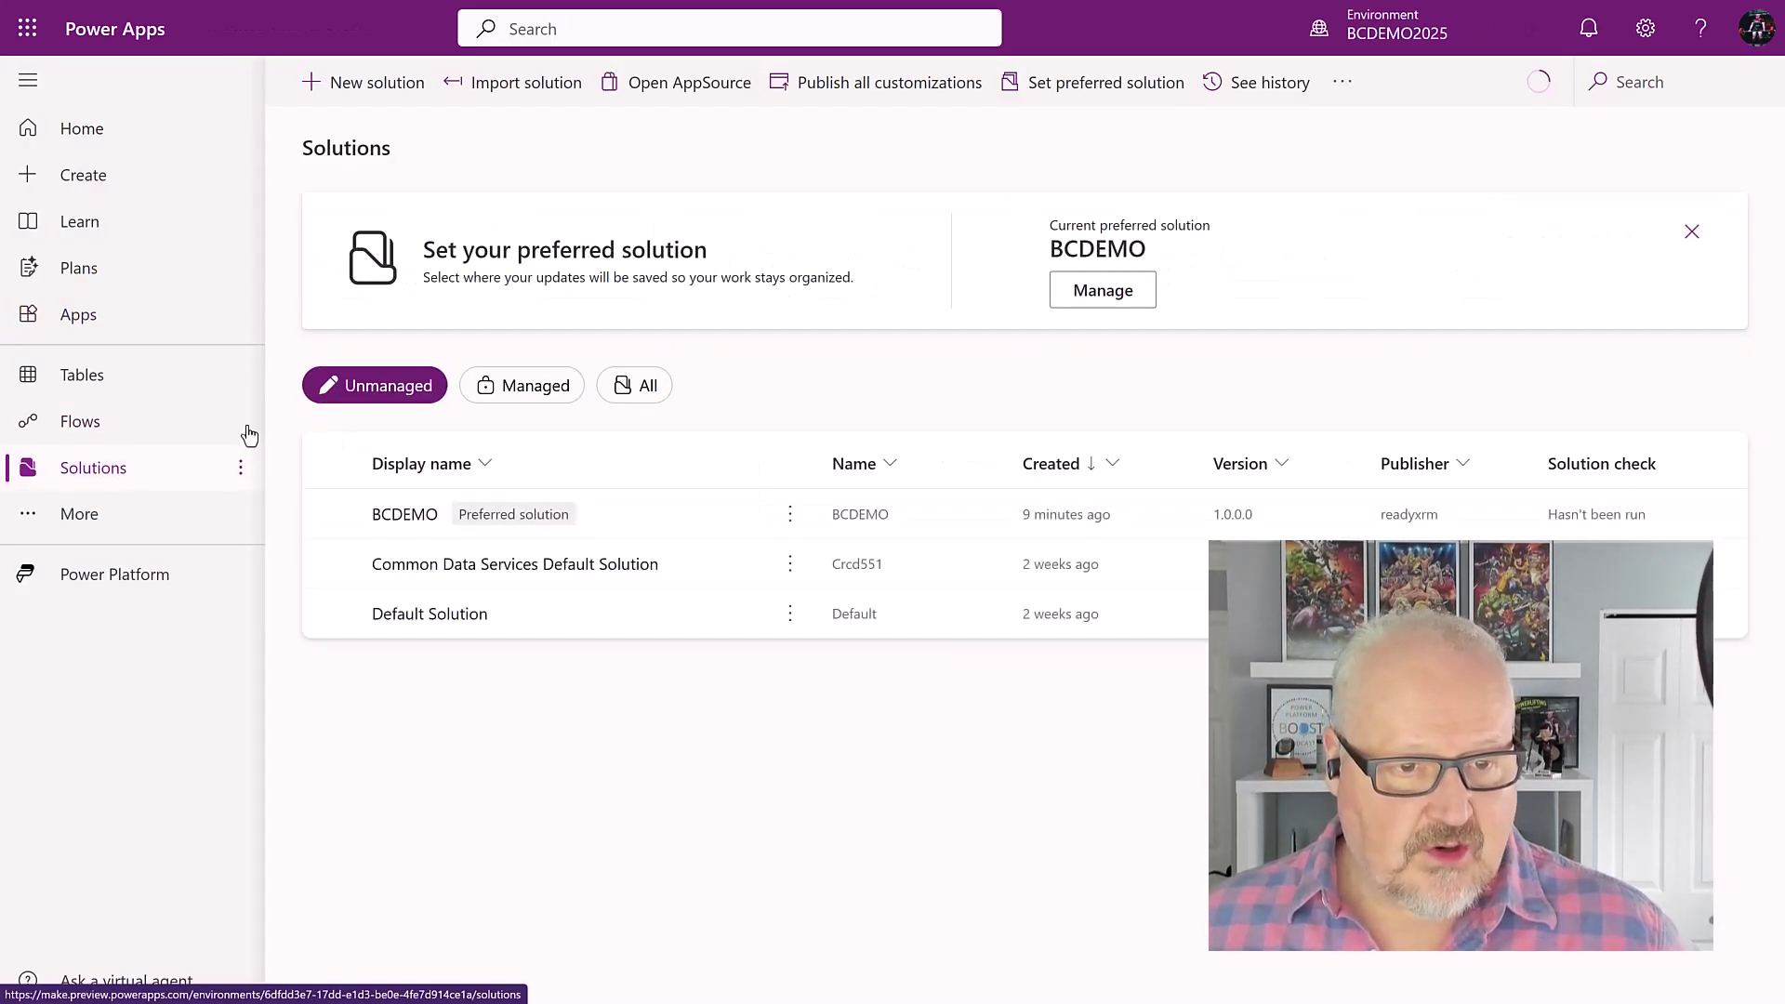
left_click(405, 515)
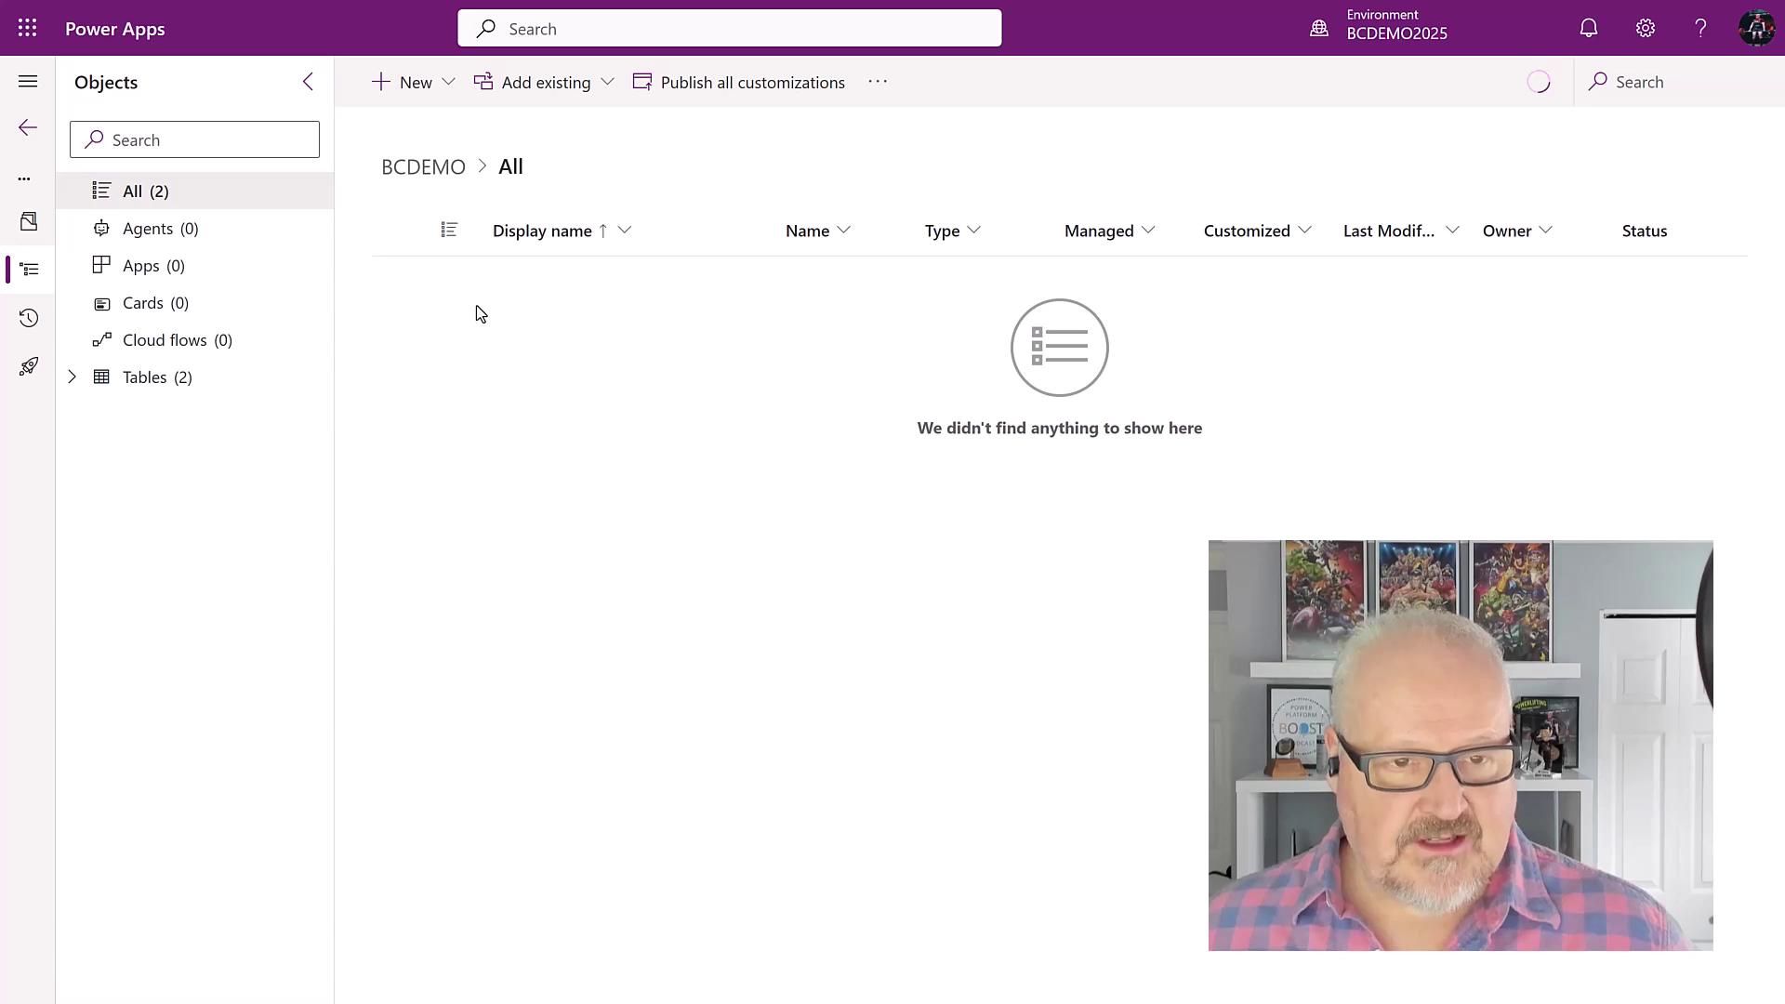
left_click(71, 378)
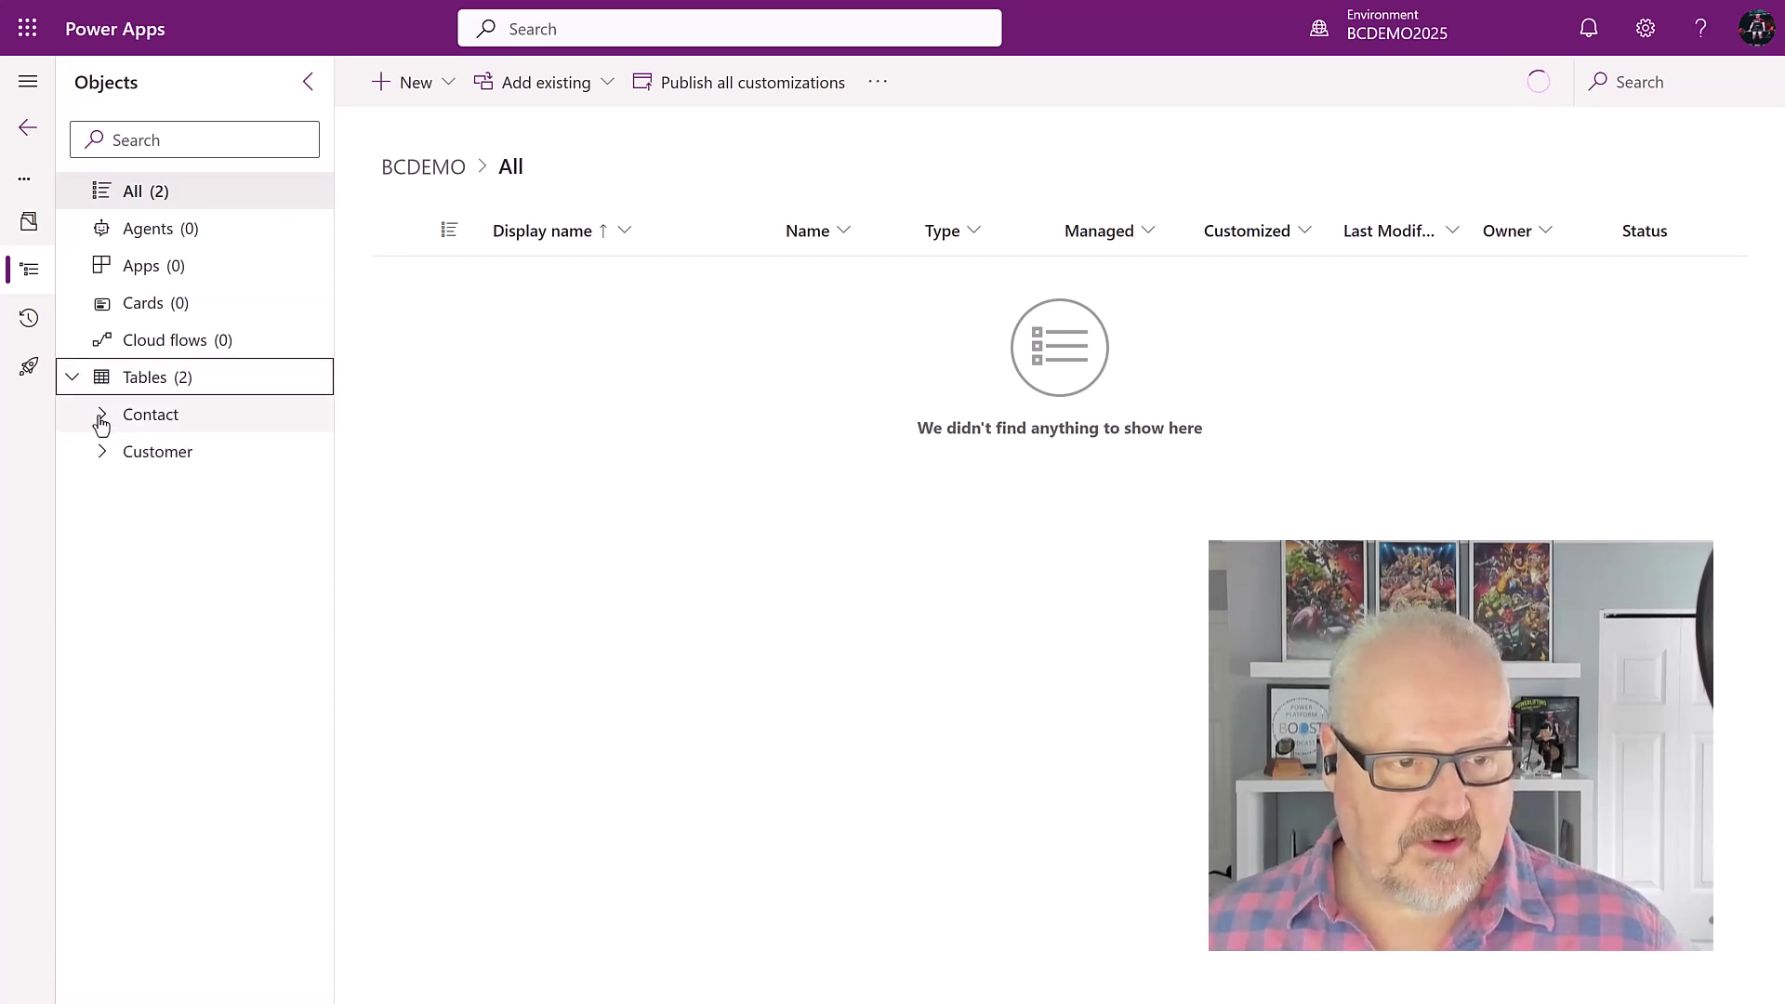
left_click(99, 414)
left_click(208, 566)
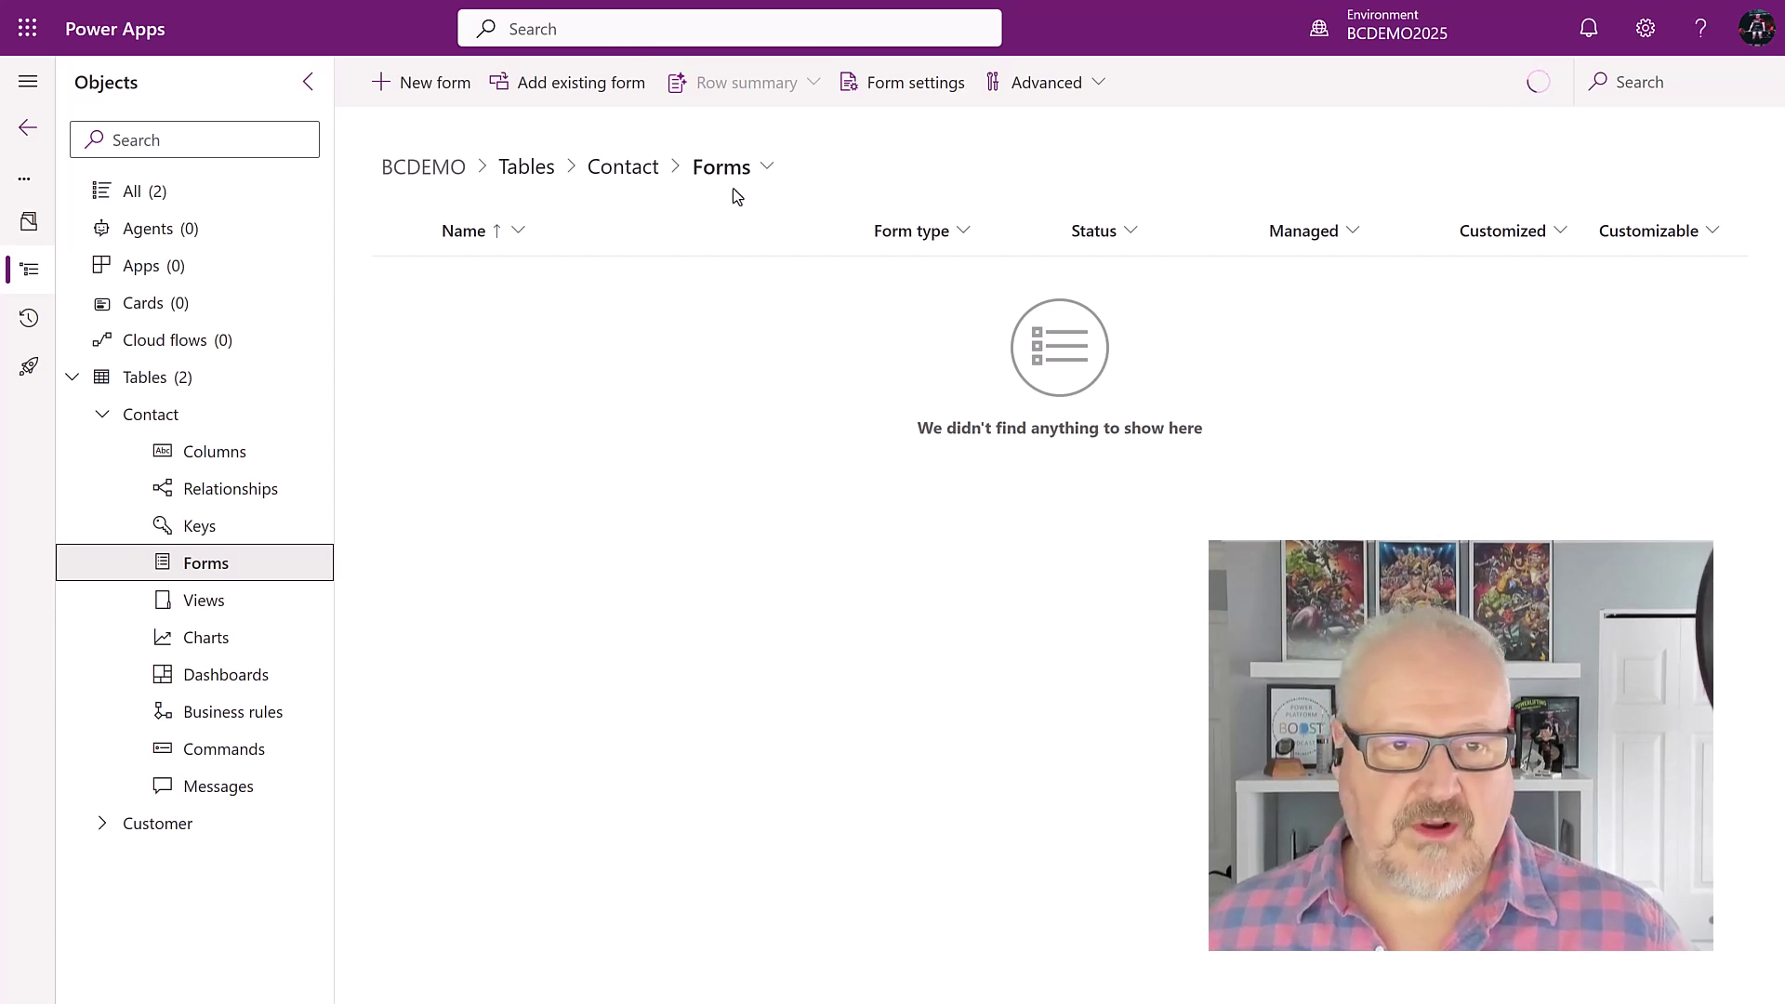
left_click(556, 89)
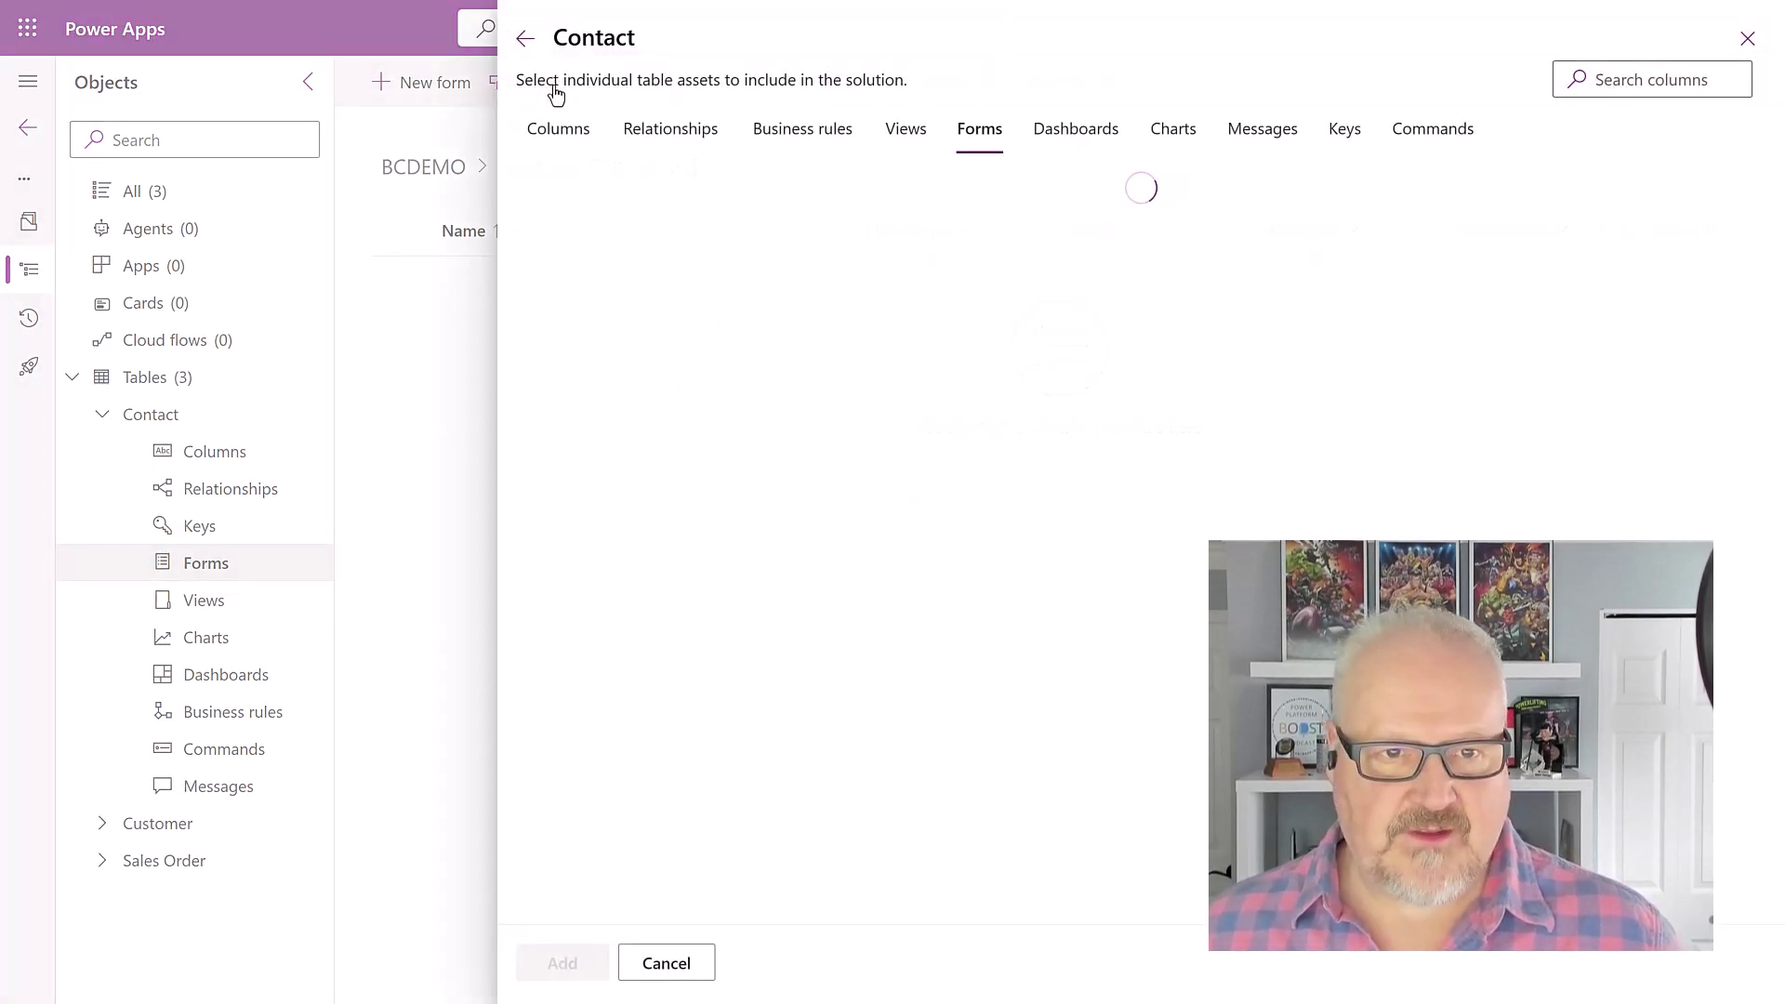
left_click(731, 299)
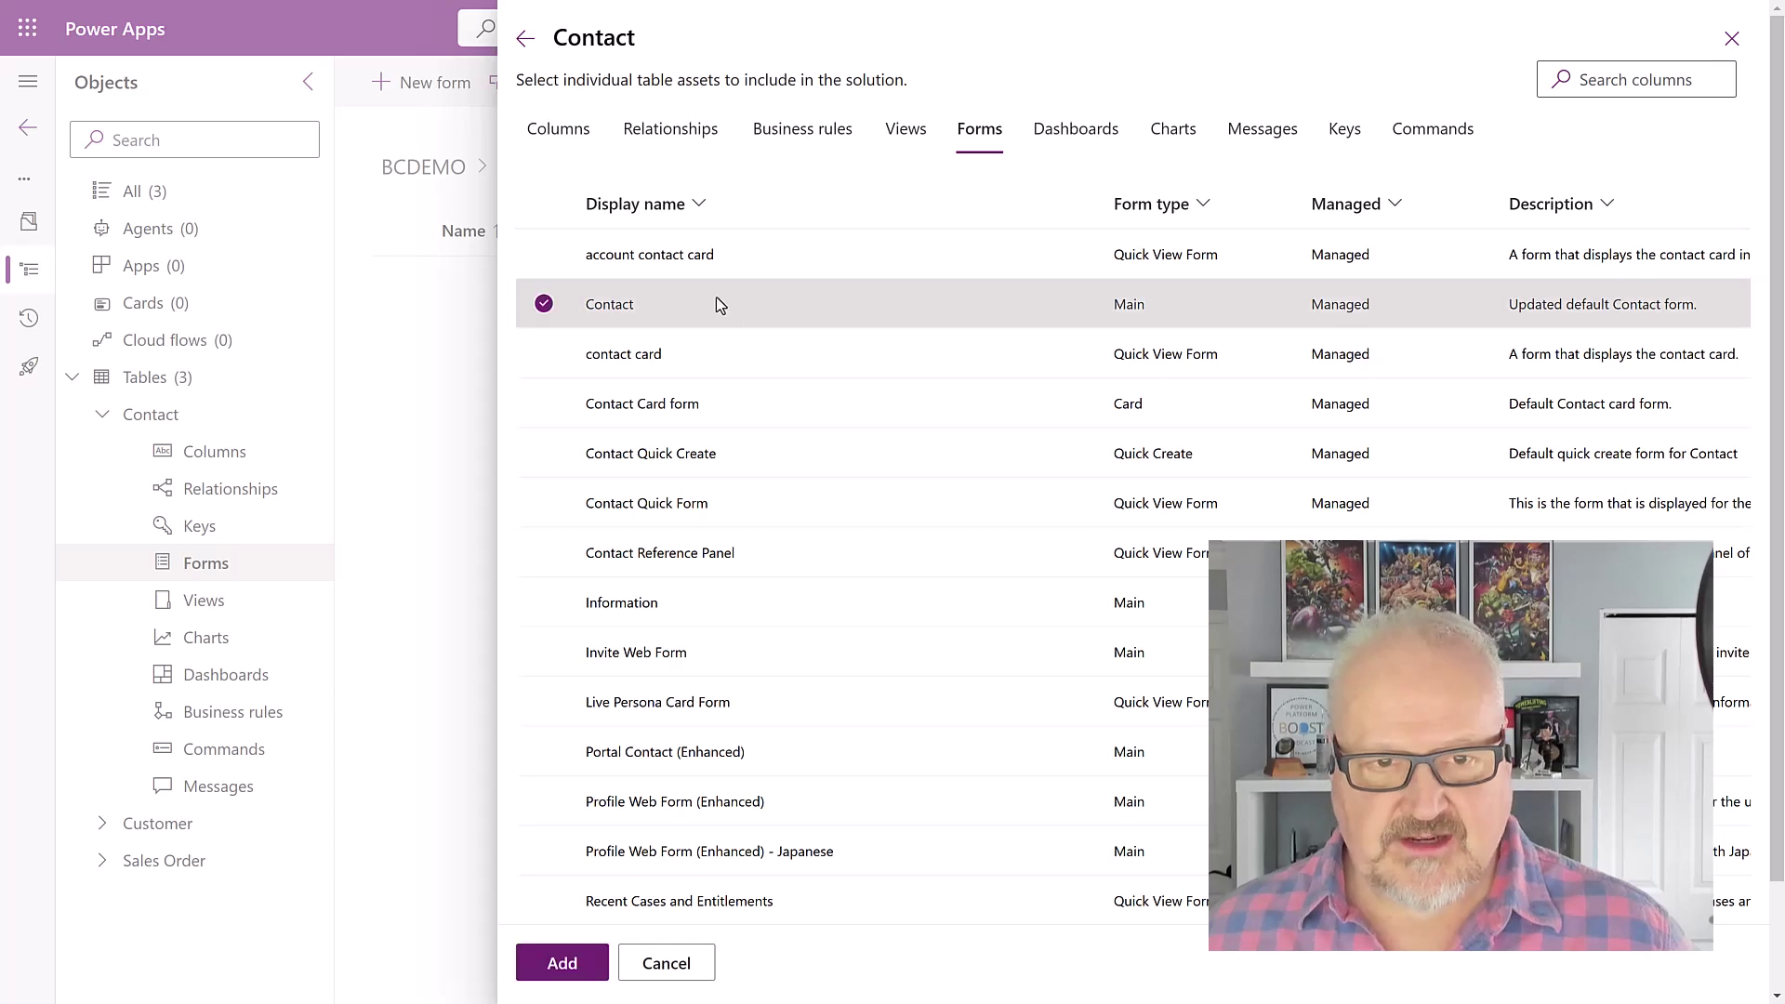
left_click(598, 968)
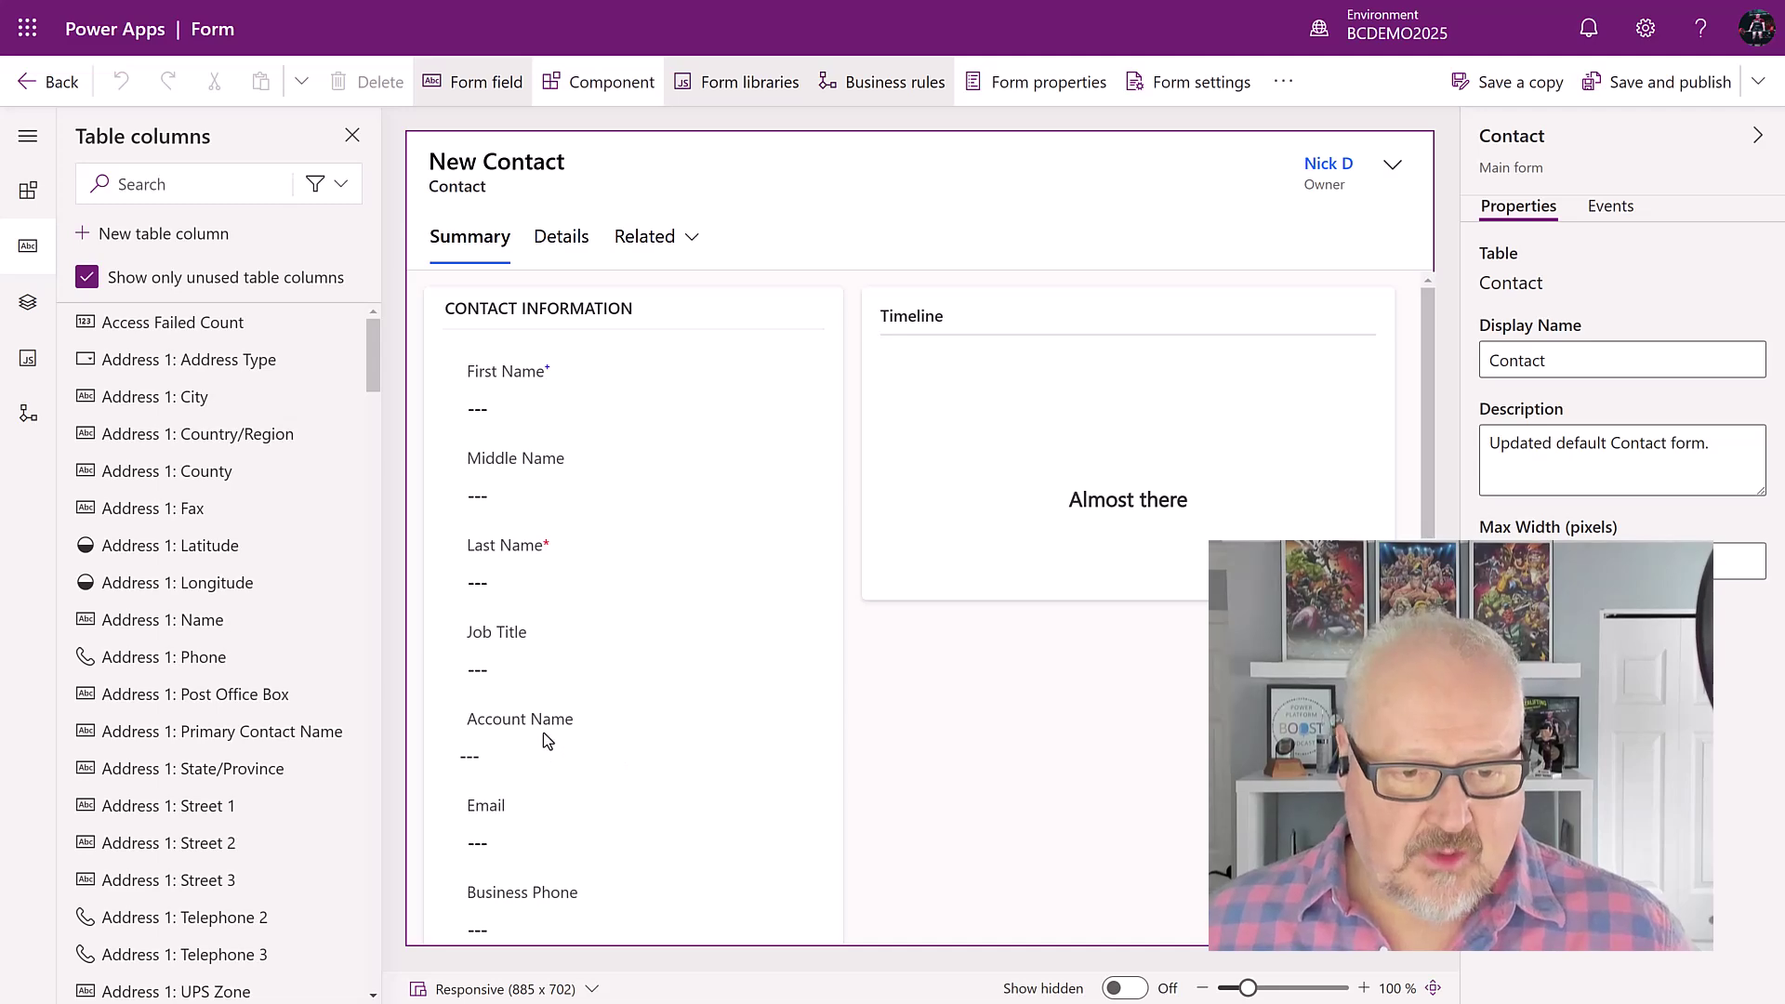
Step: Place BC Customer above Account Name on the Contact form, then save and publish
scroll(290, 569, "down", 7)
scroll(292, 576, "down", 20)
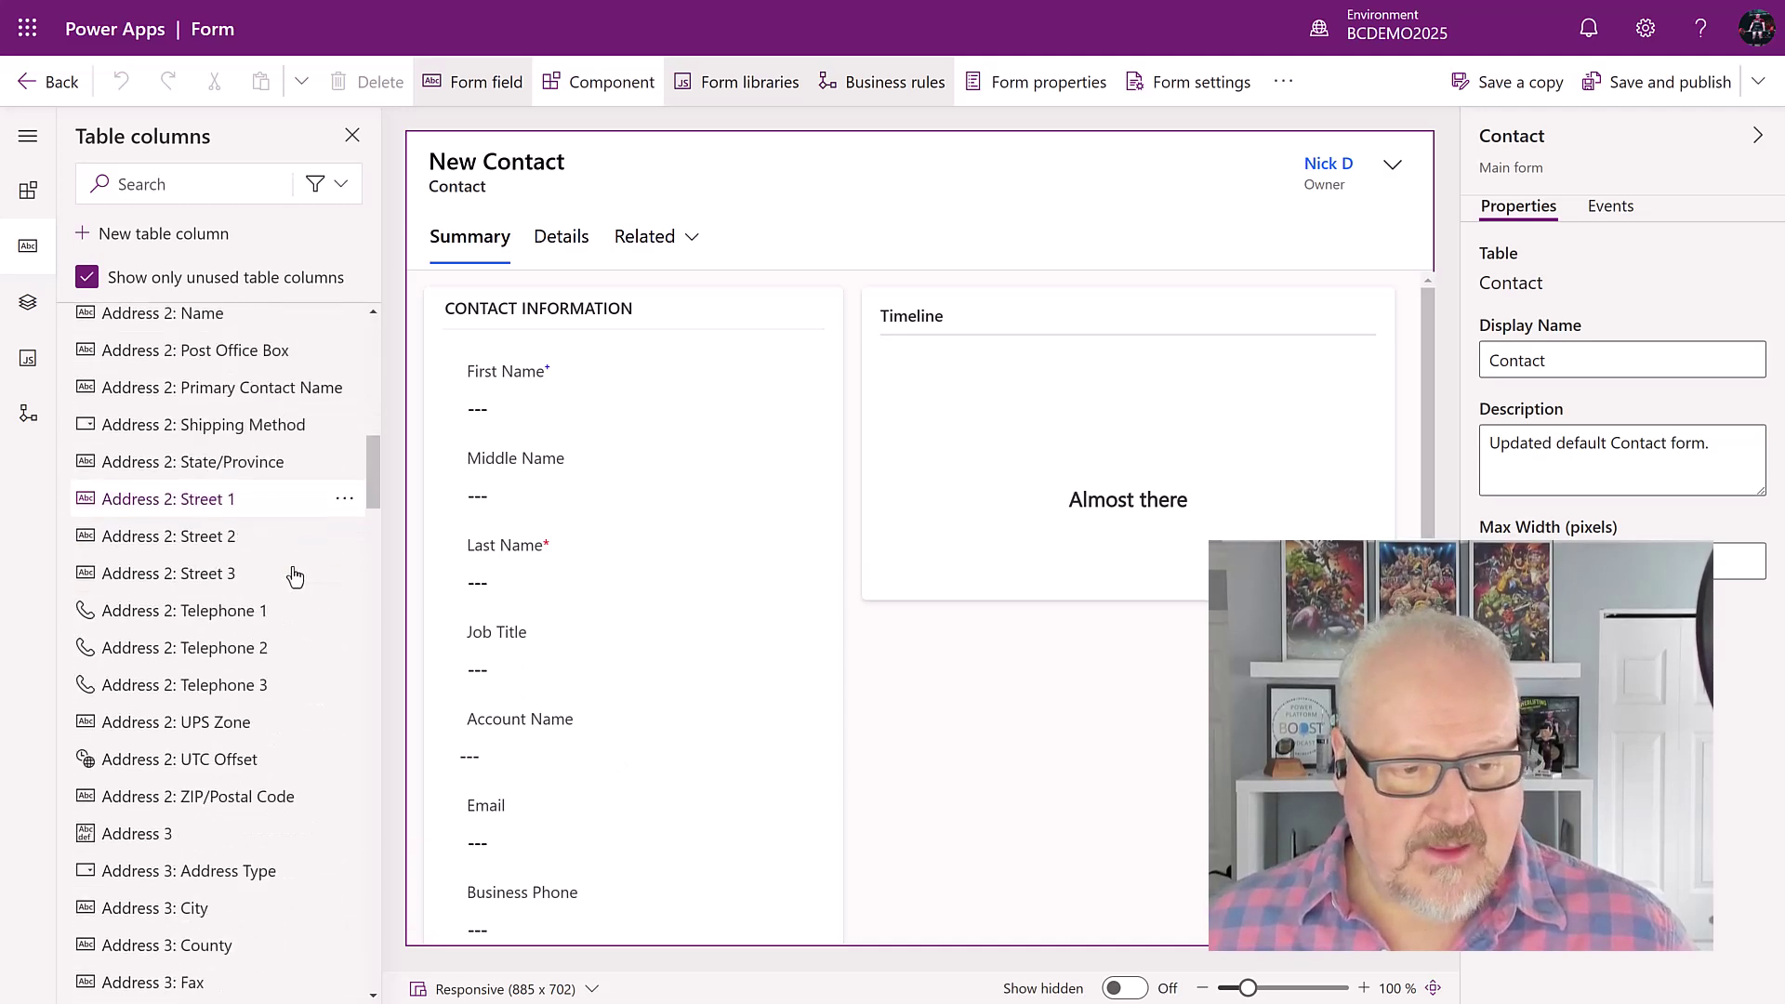
scroll(297, 571, "down", 2)
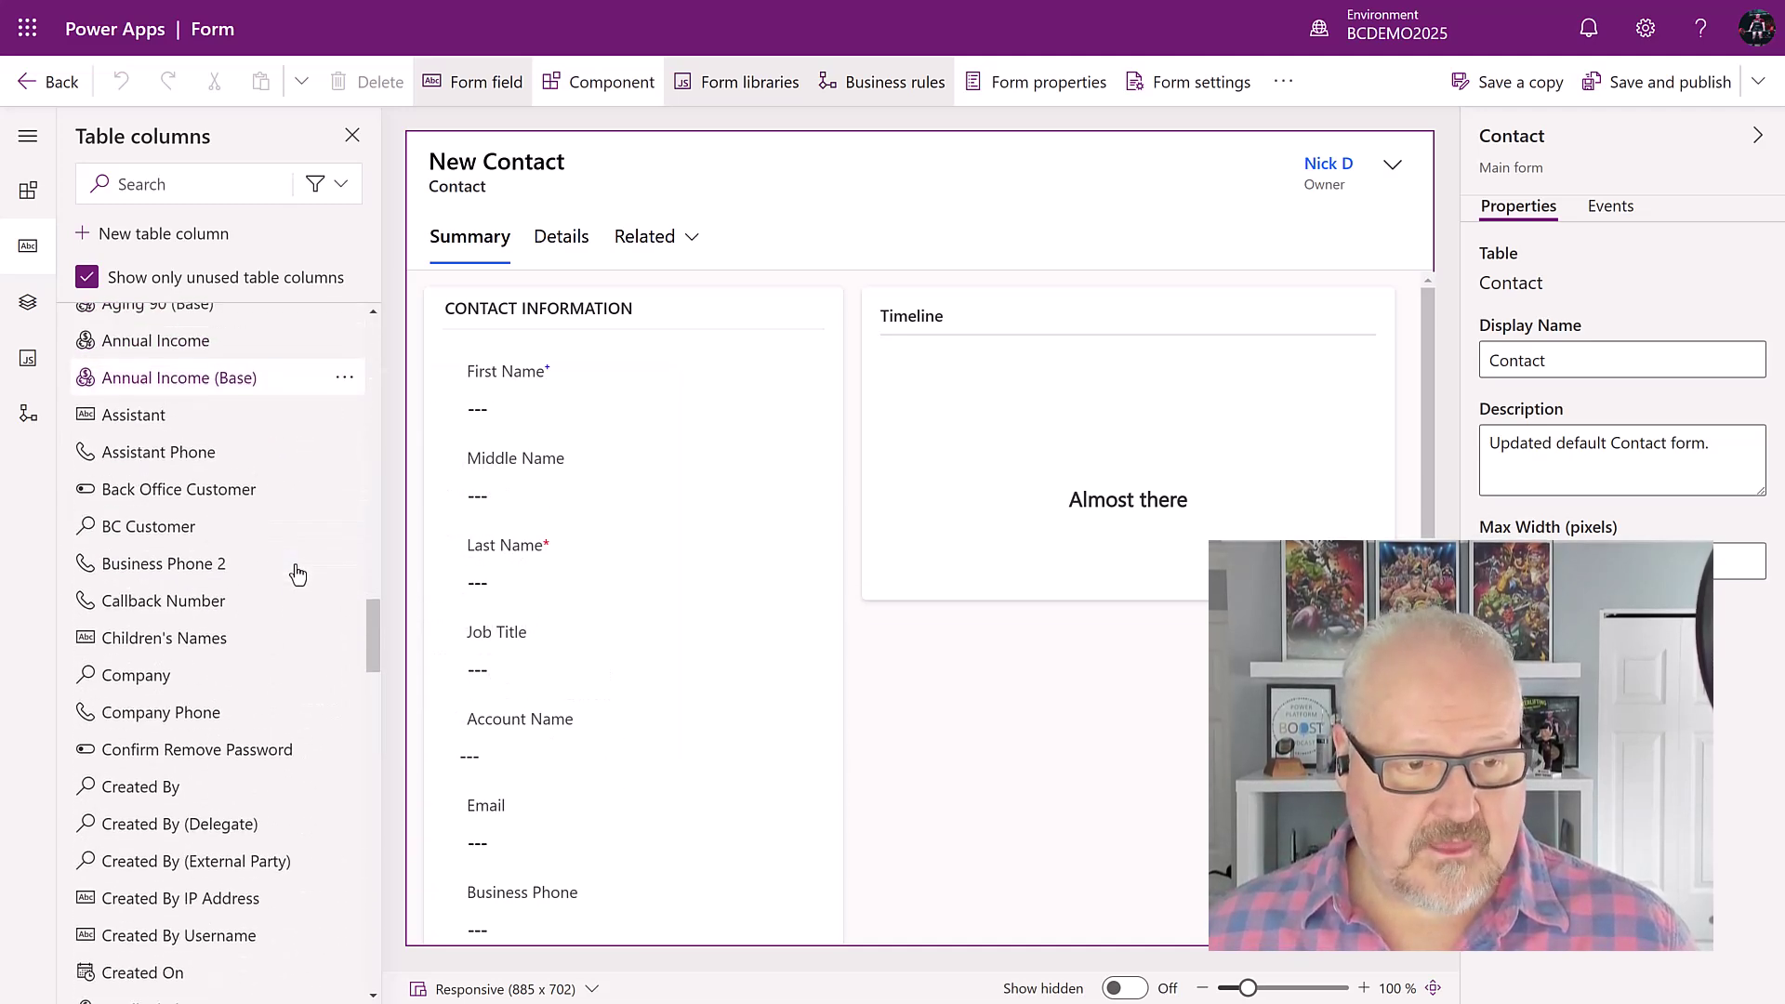
left_click_drag(158, 534, 583, 703)
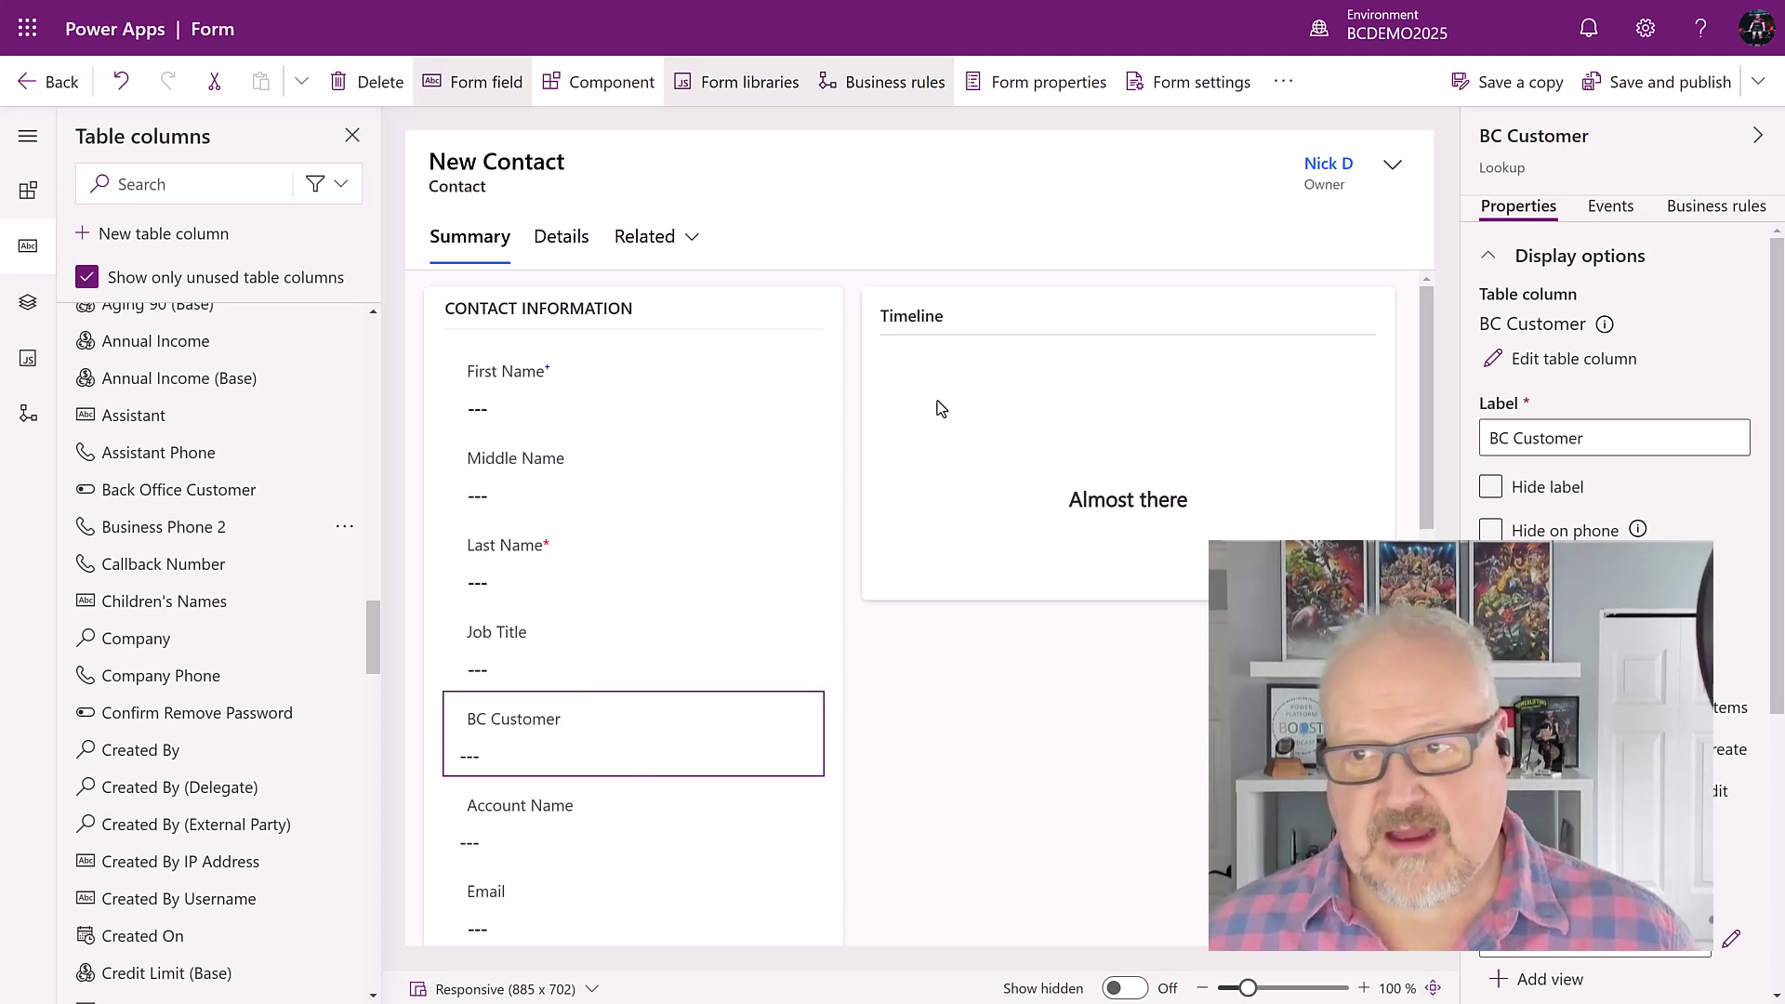
left_click(1632, 85)
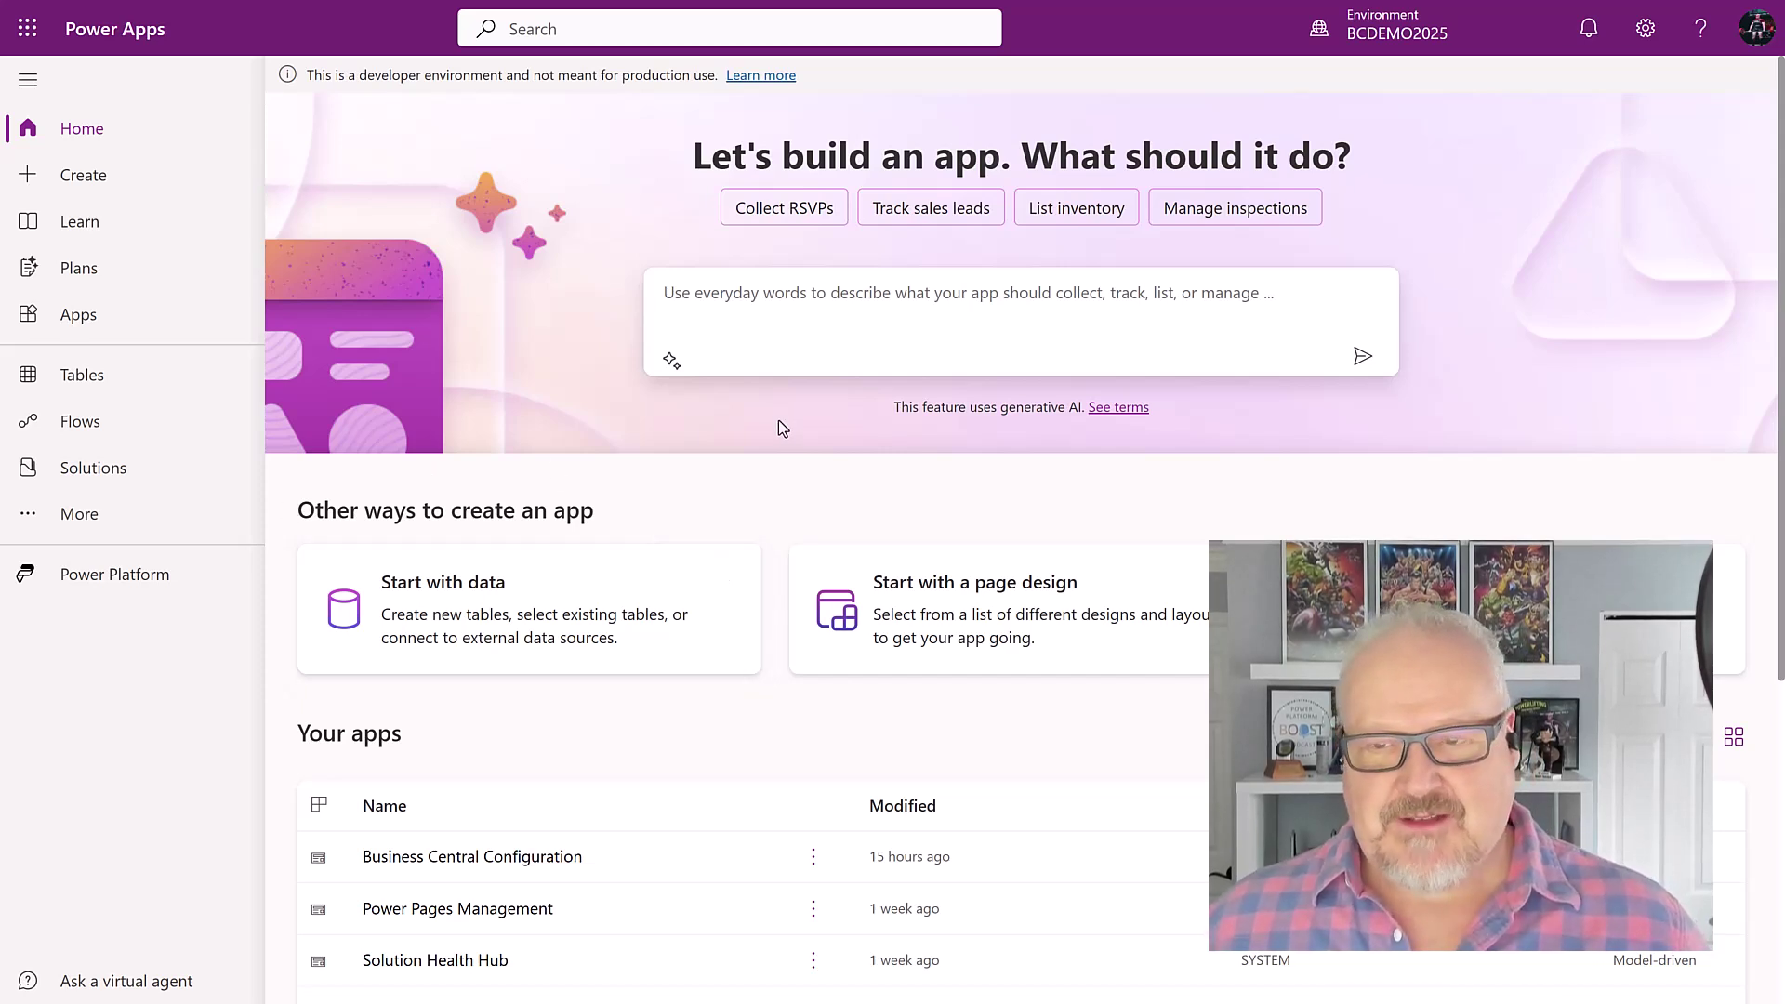
Step: Switch to Power Pages, dismiss the updates popup, and start a site from a template
left_click(145, 588)
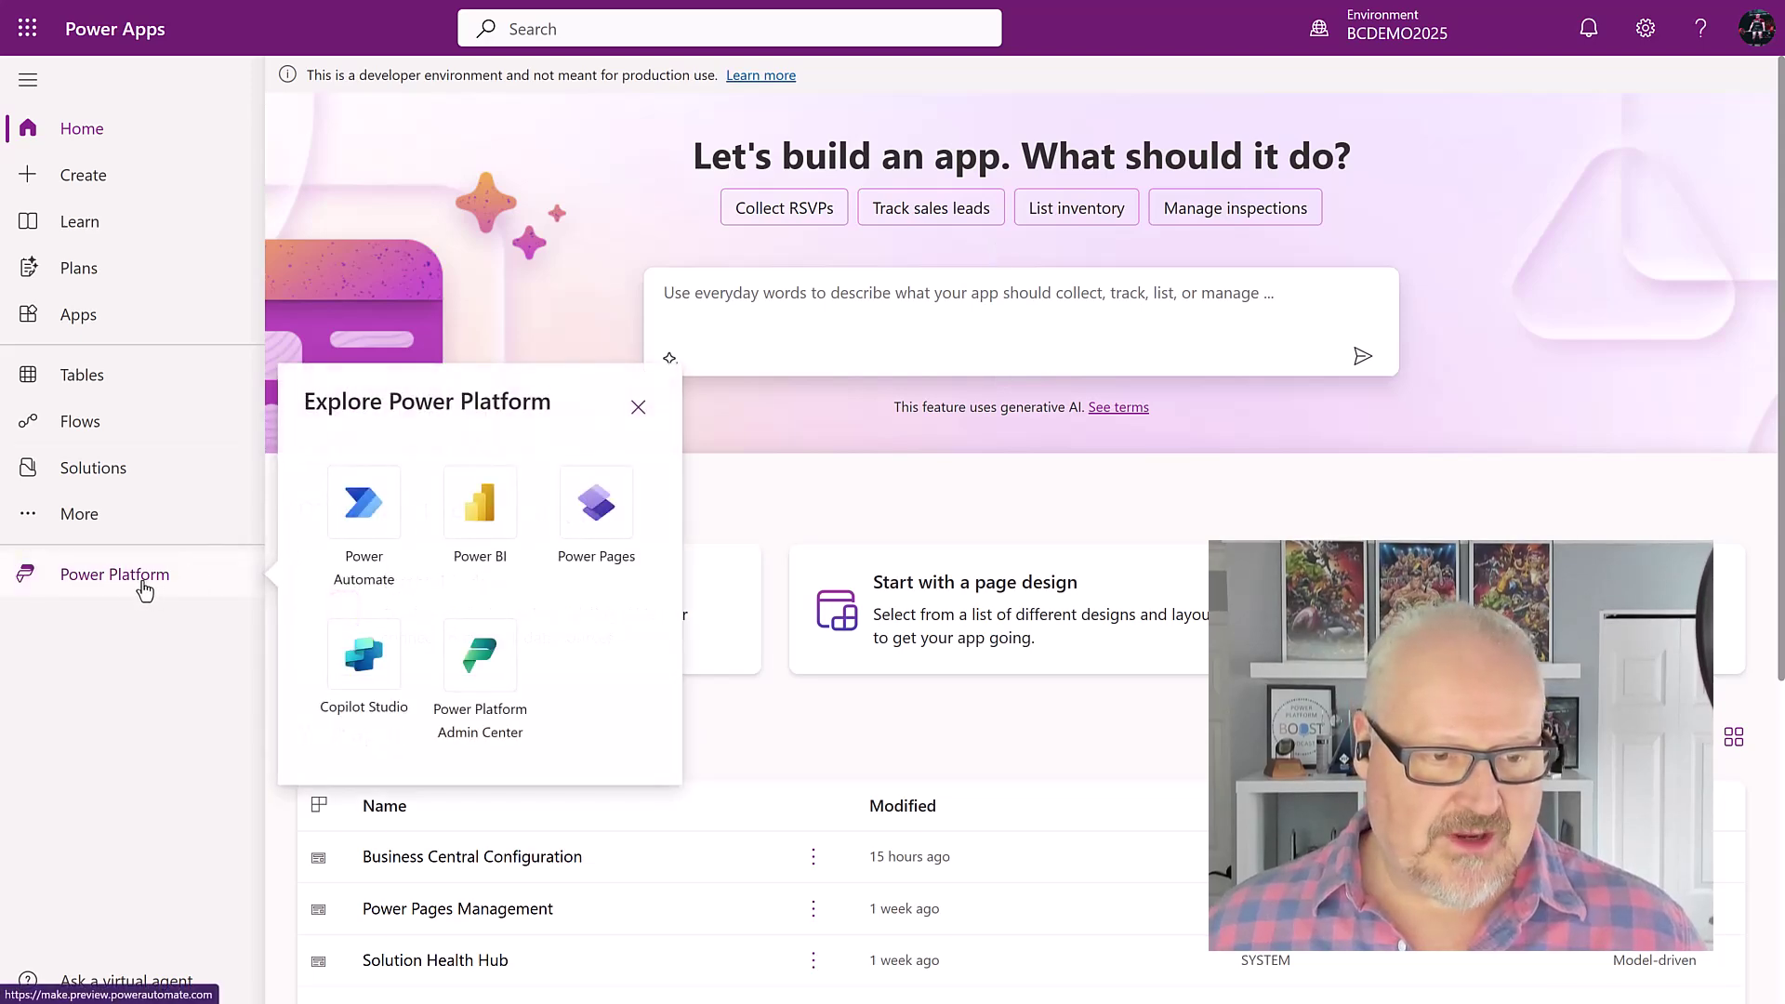
left_click(610, 513)
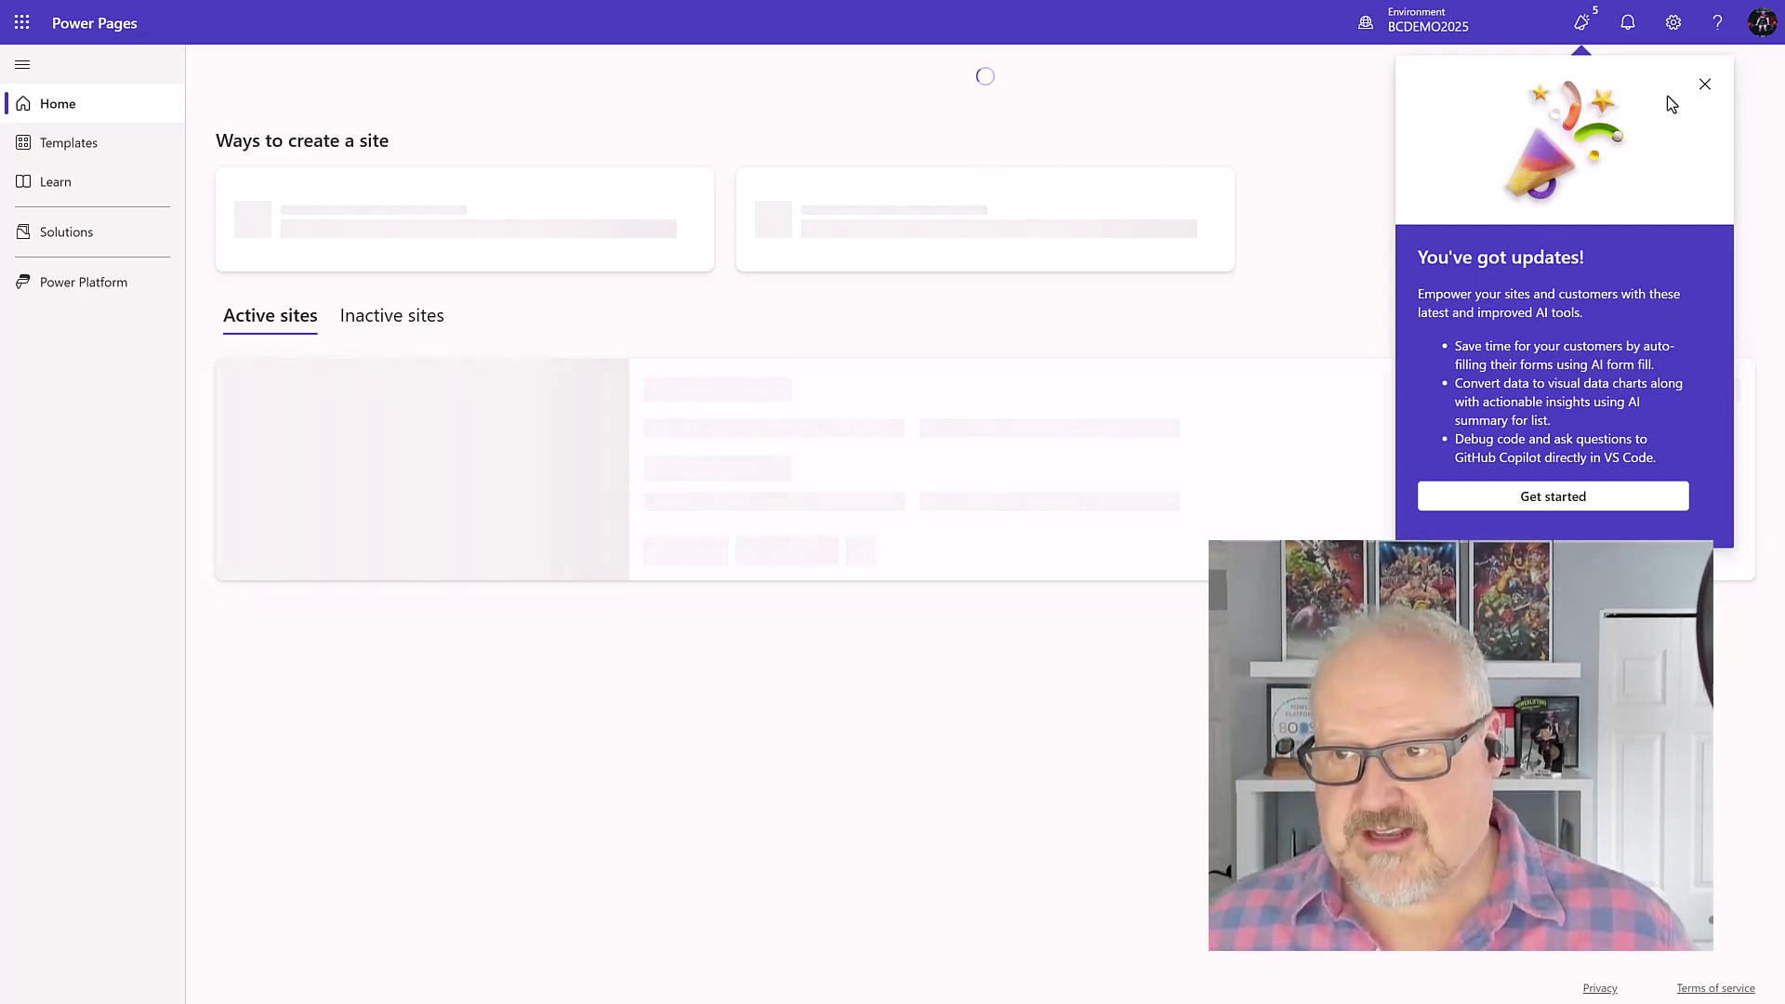
left_click(1704, 85)
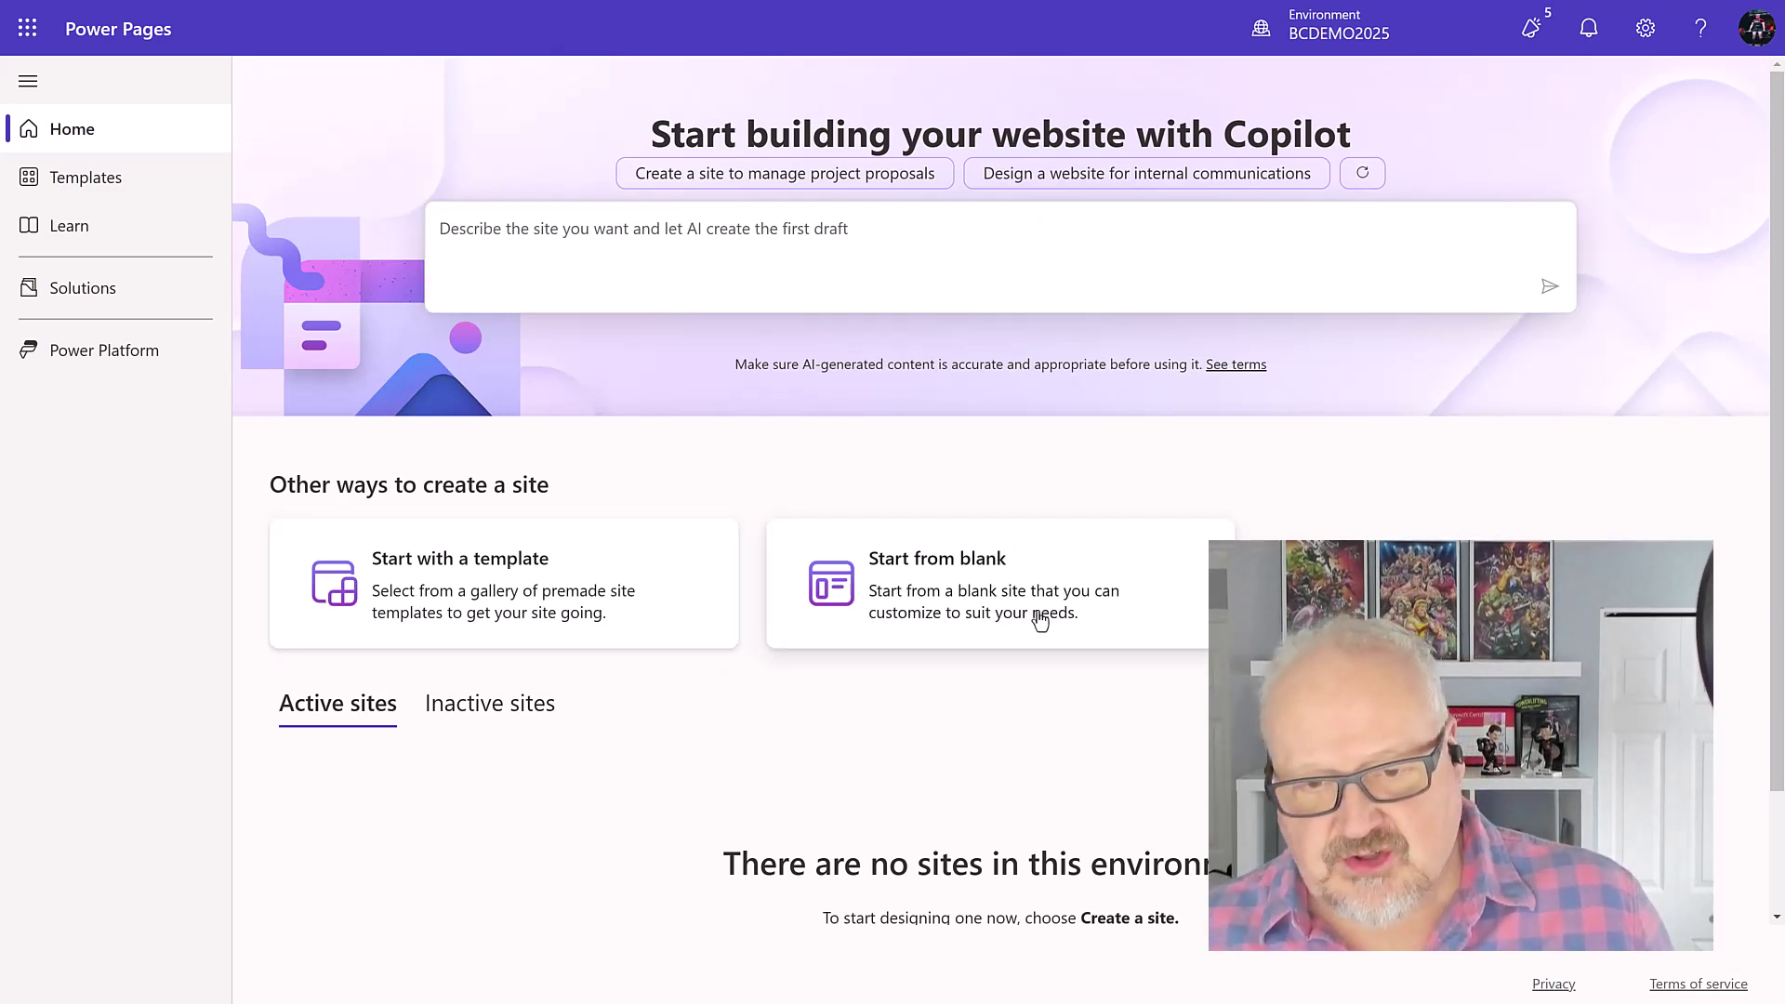
left_click(476, 613)
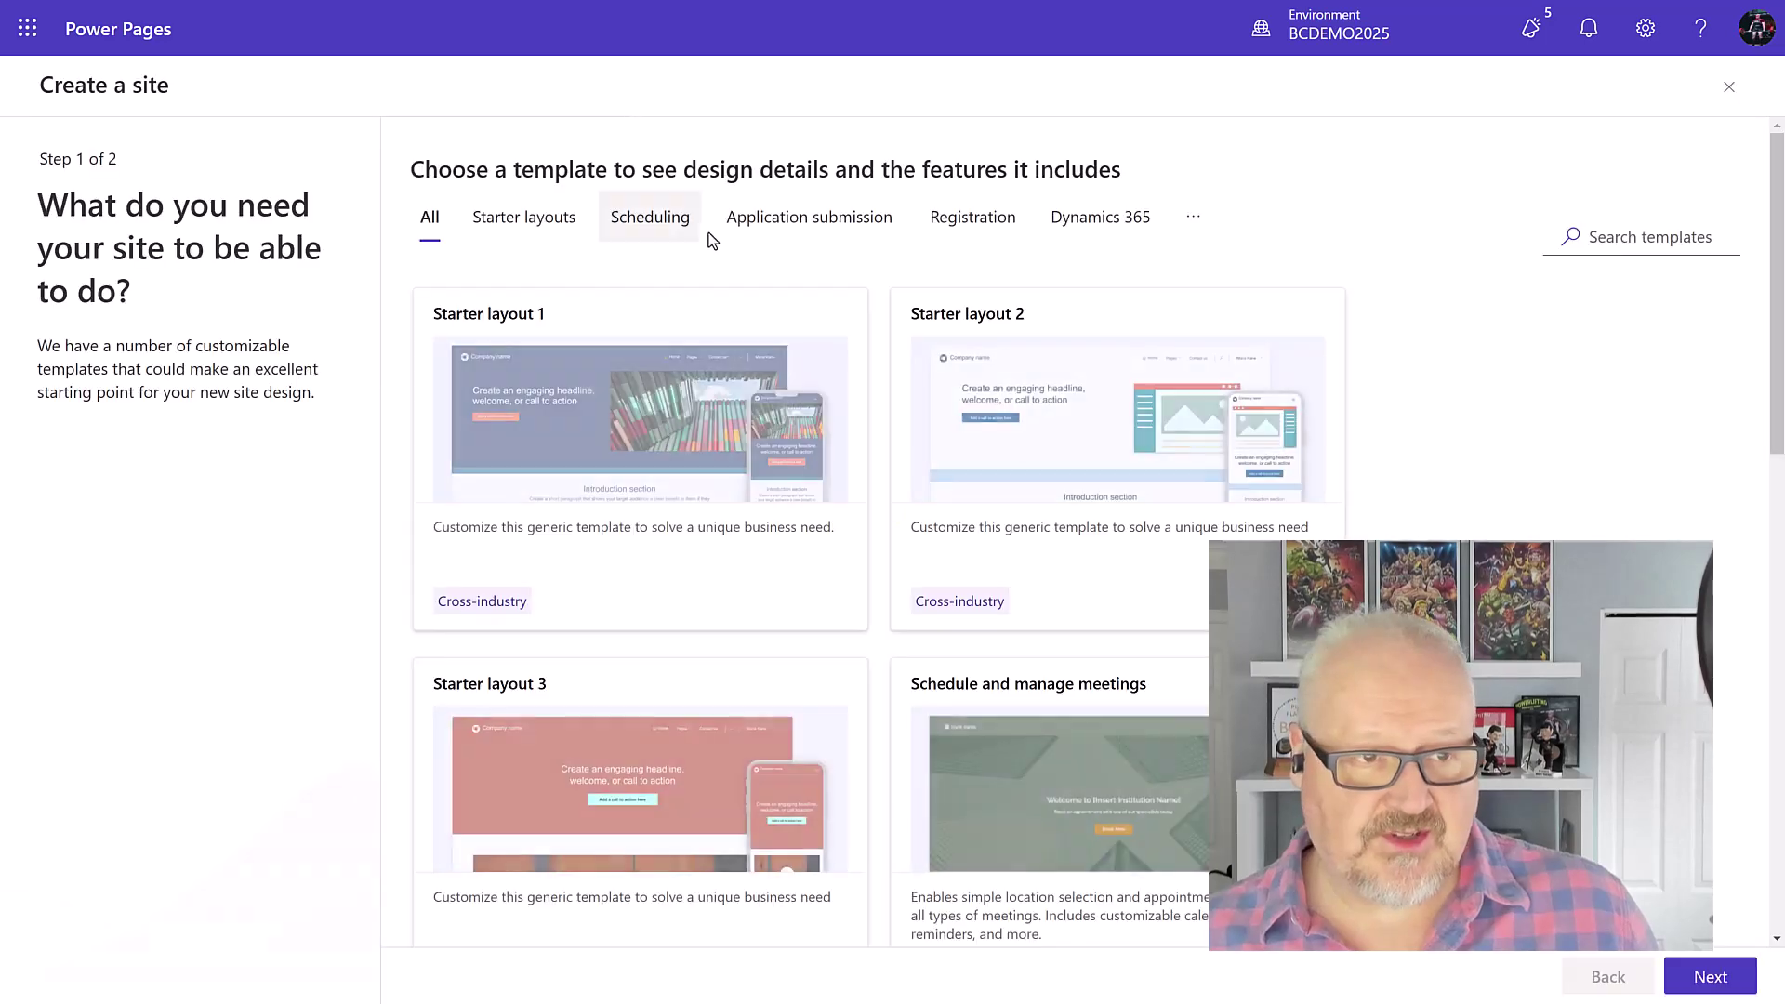
Step: Create Site 1 from Starter layout 1, keeping the default name and address
mouse_move(717, 381)
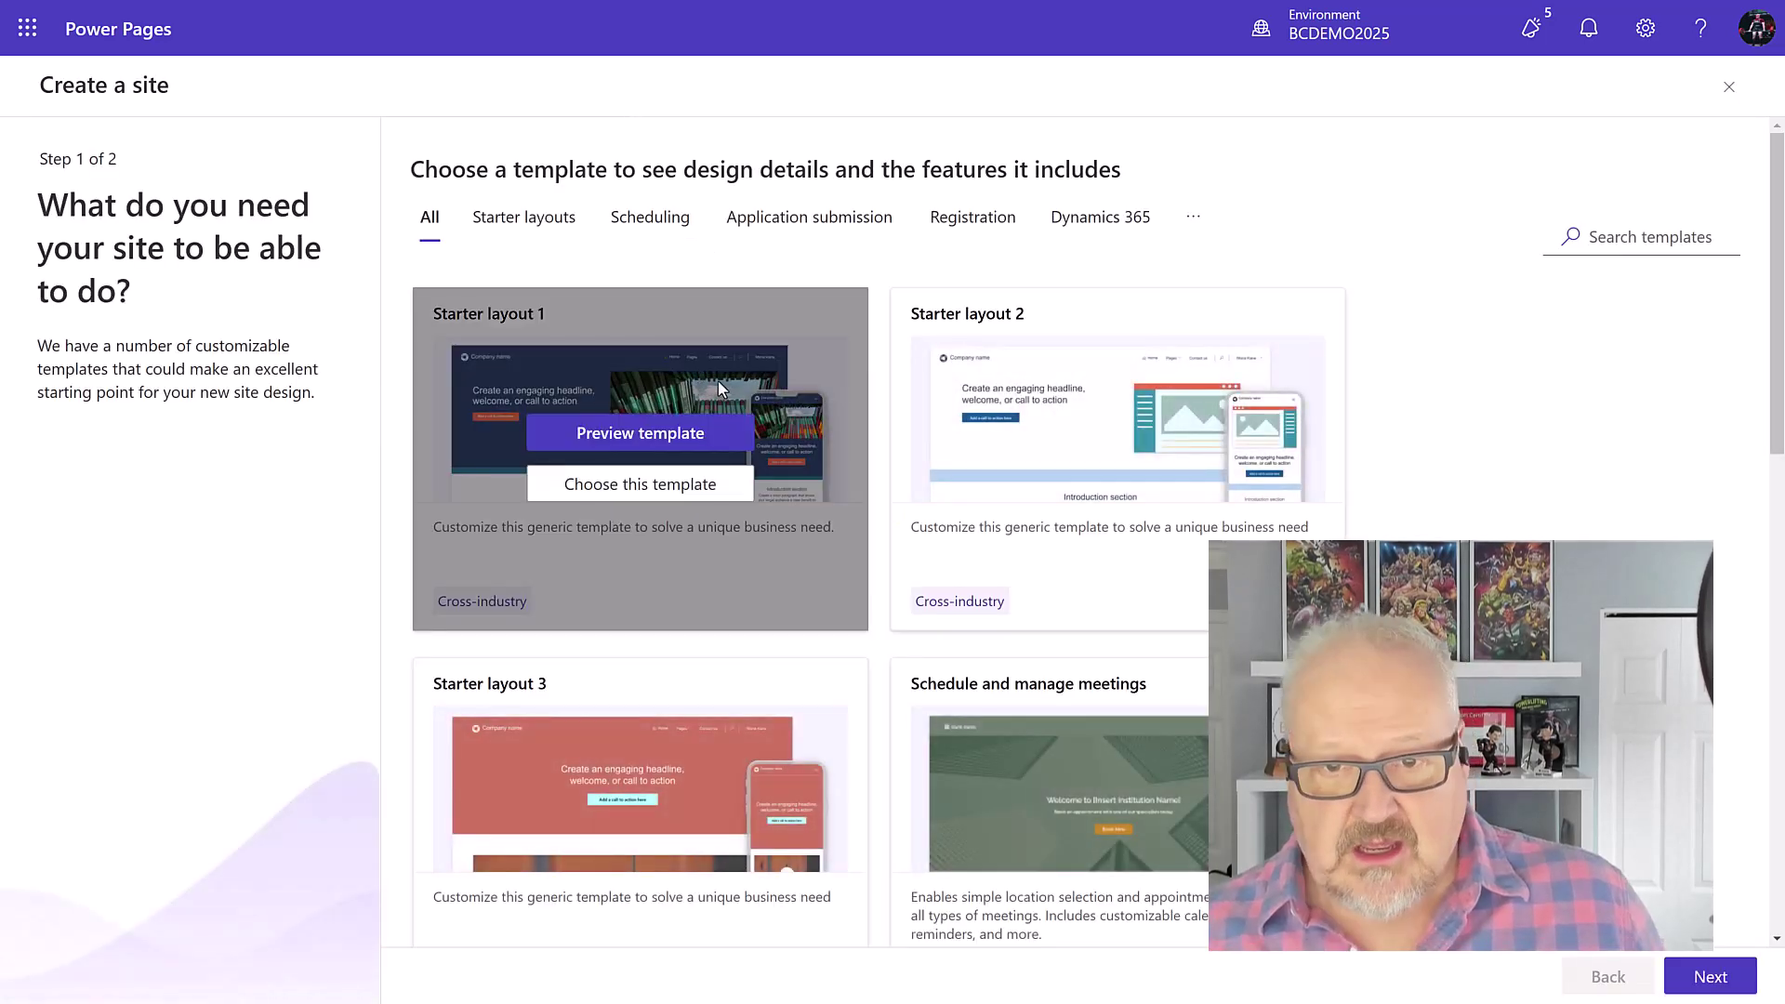
left_click(638, 481)
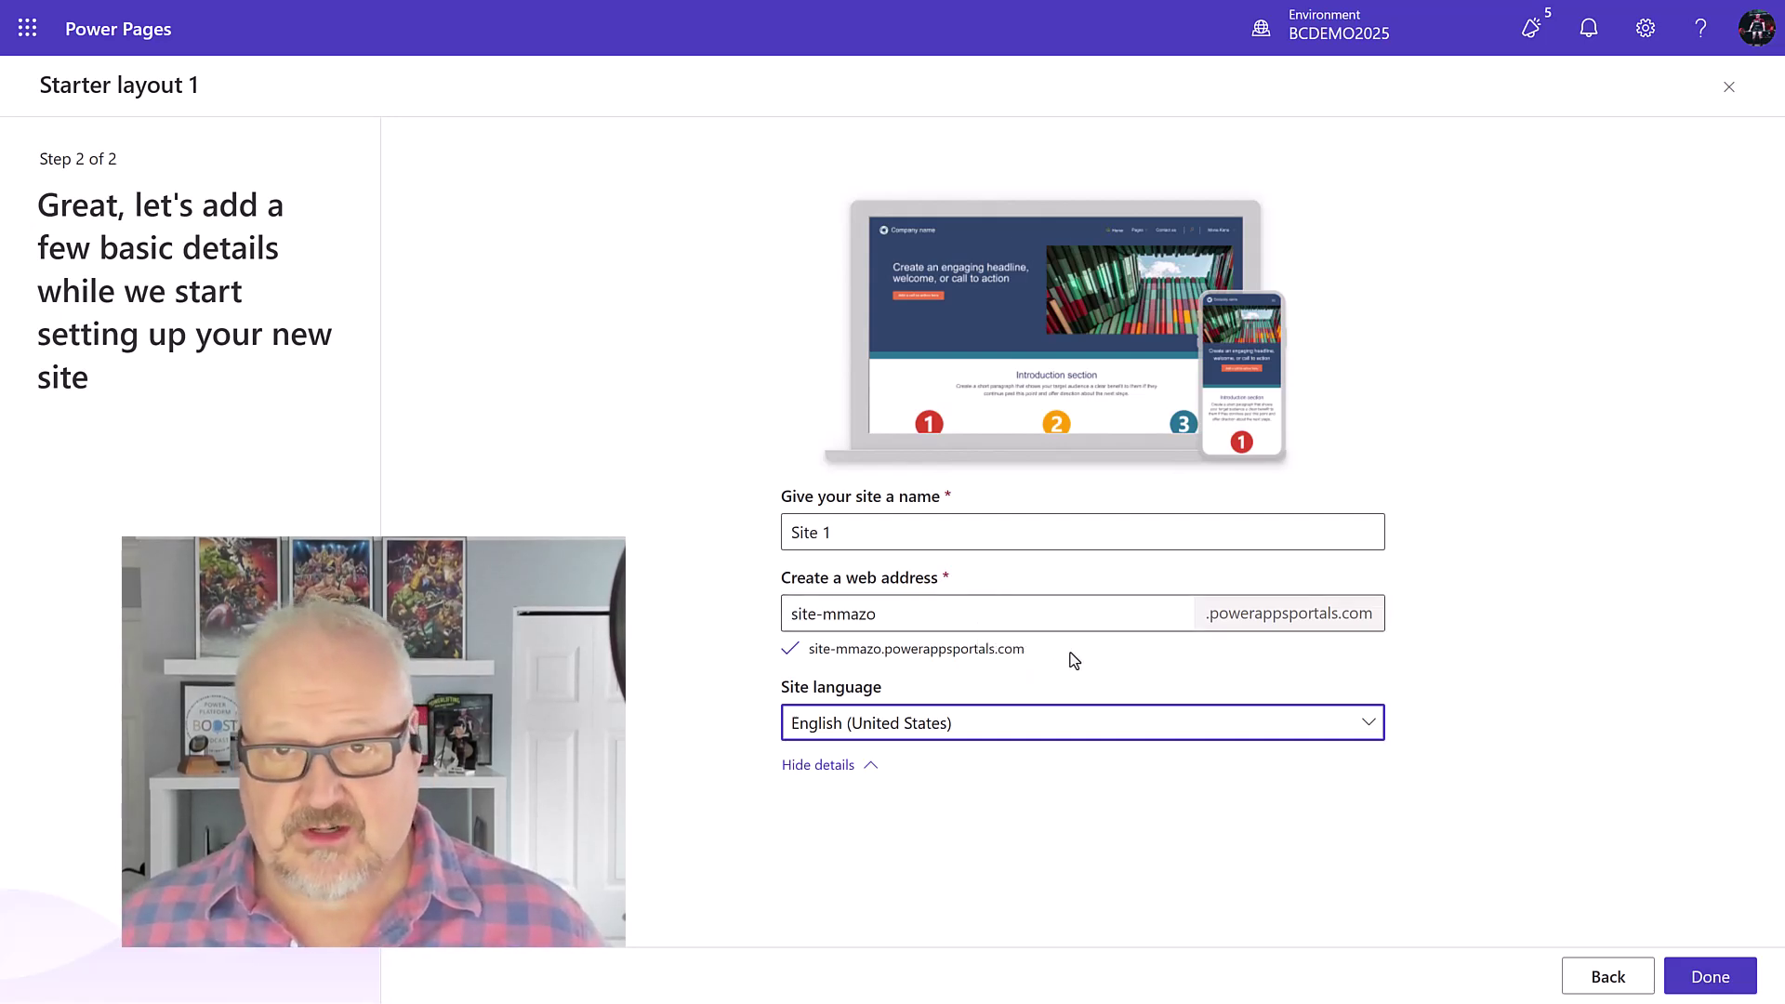
left_click(1708, 976)
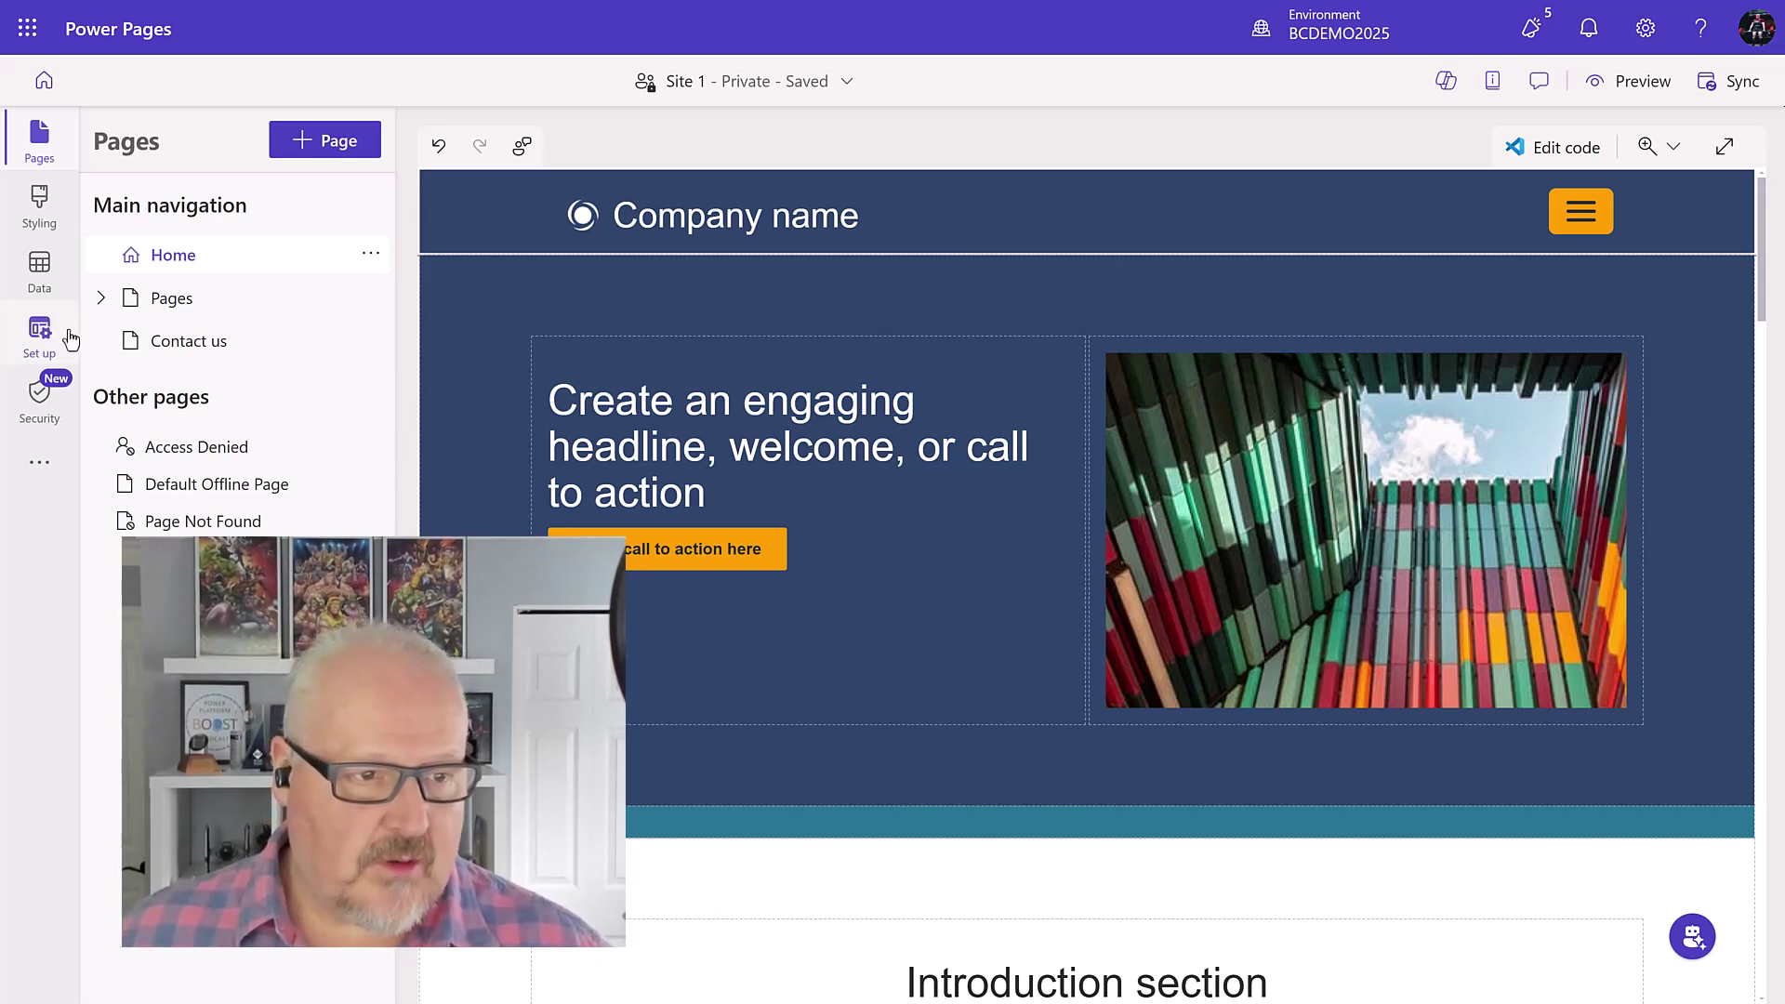
Step: Open the Item table's All Items view for editing
left_click(40, 270)
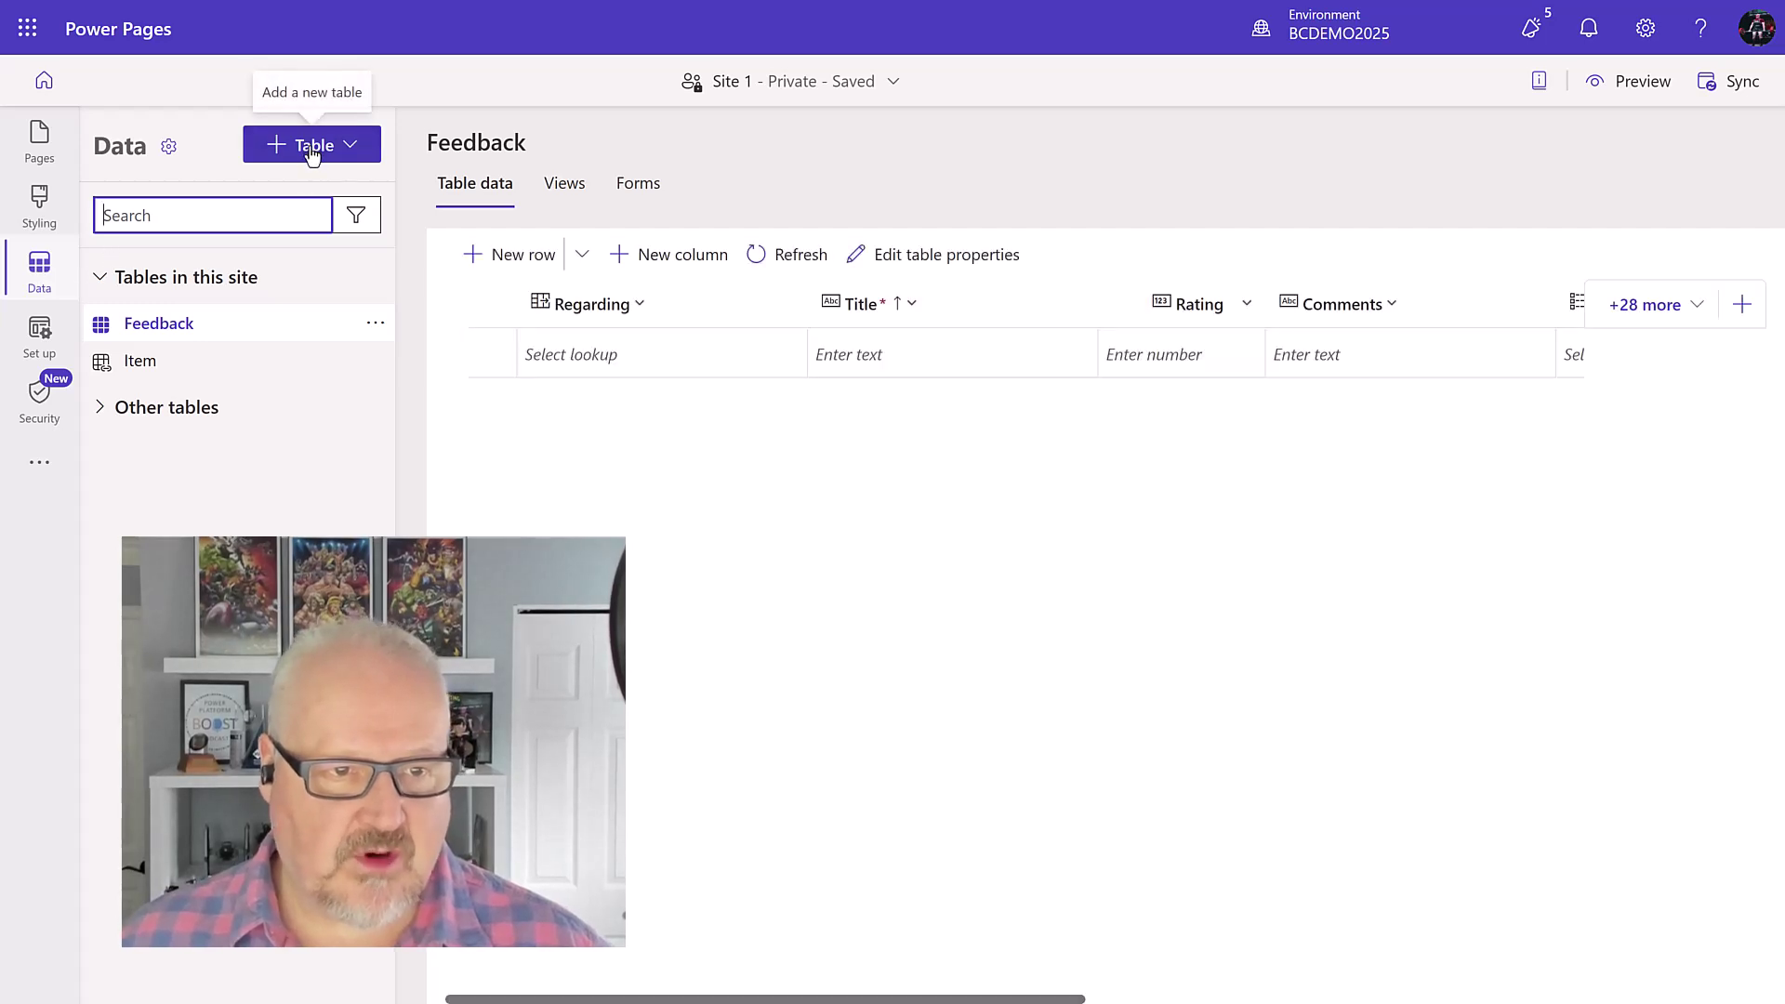
left_click(348, 149)
left_click(259, 372)
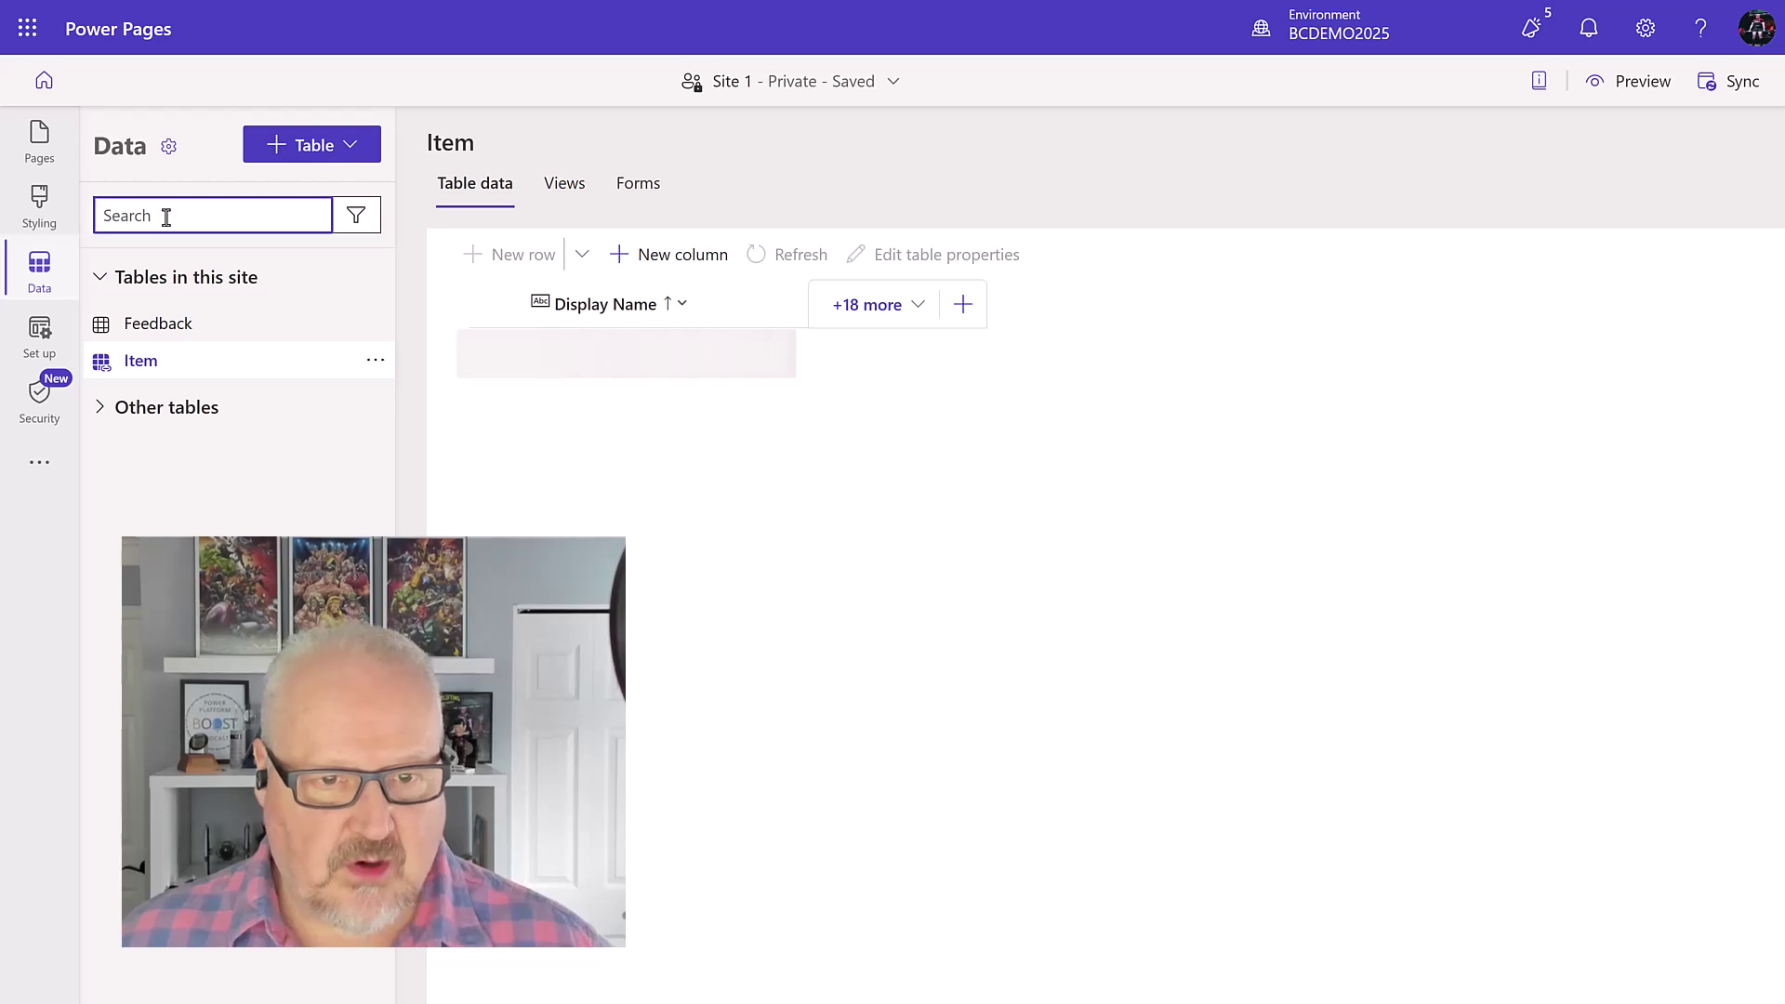
left_click(563, 182)
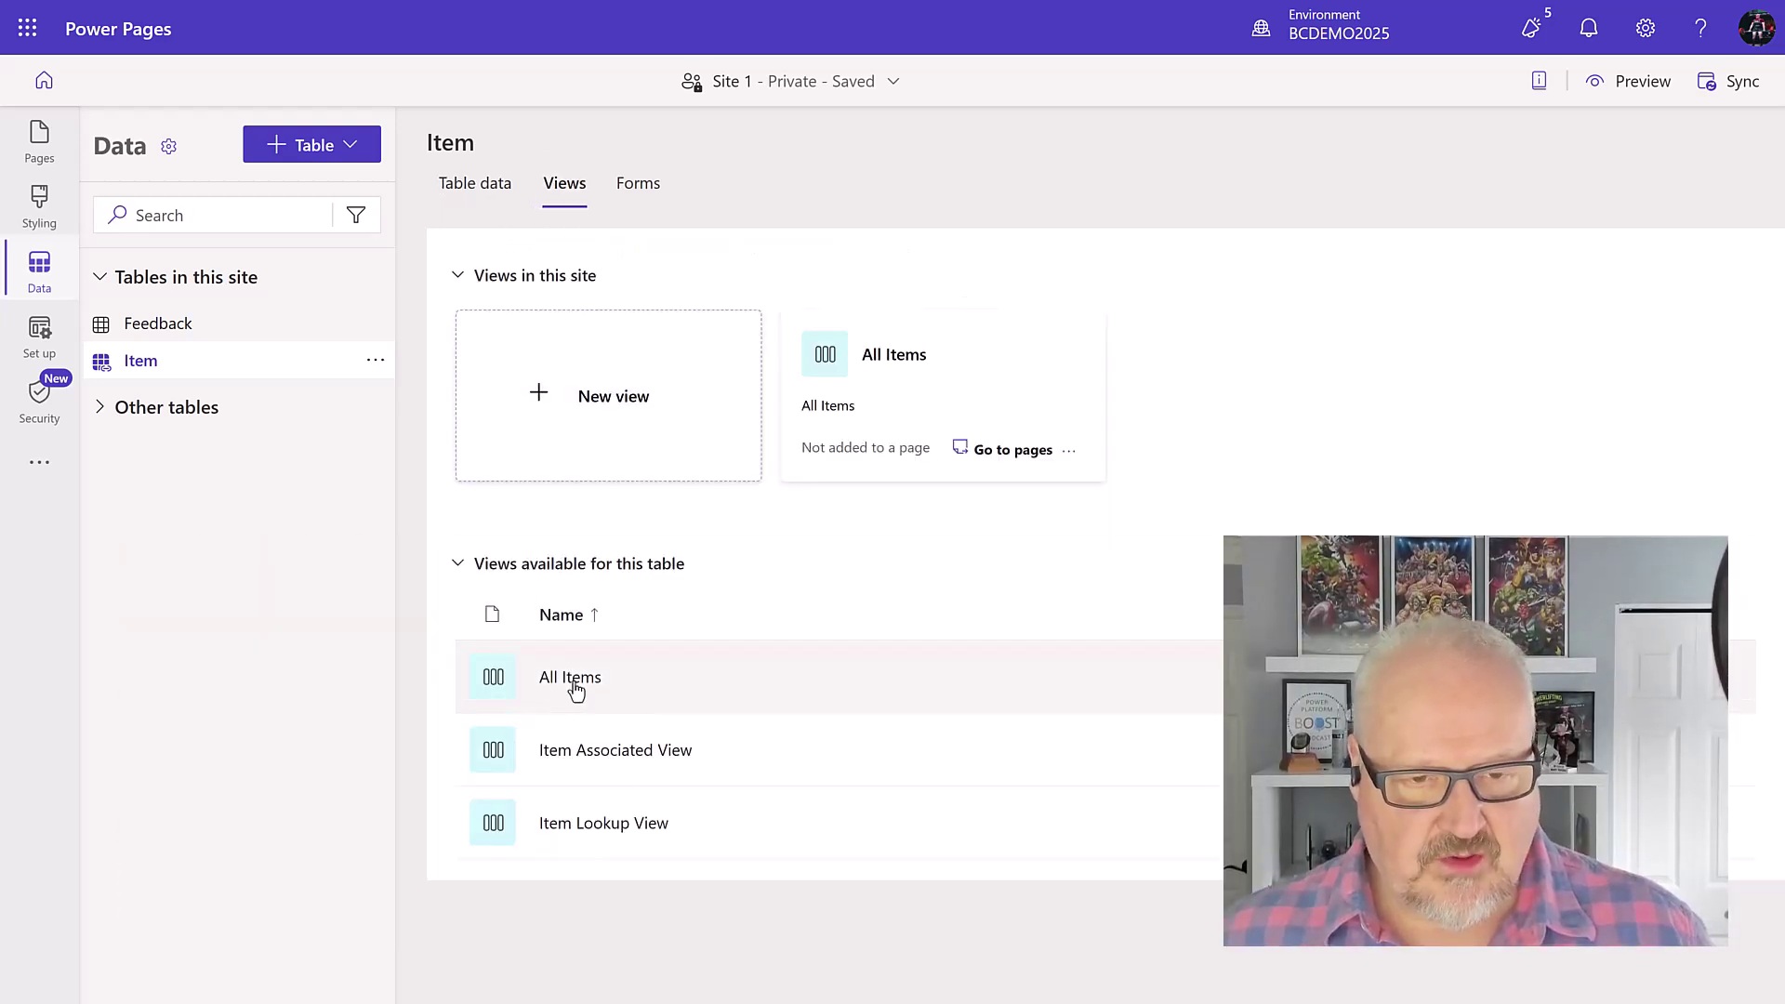
left_click(920, 401)
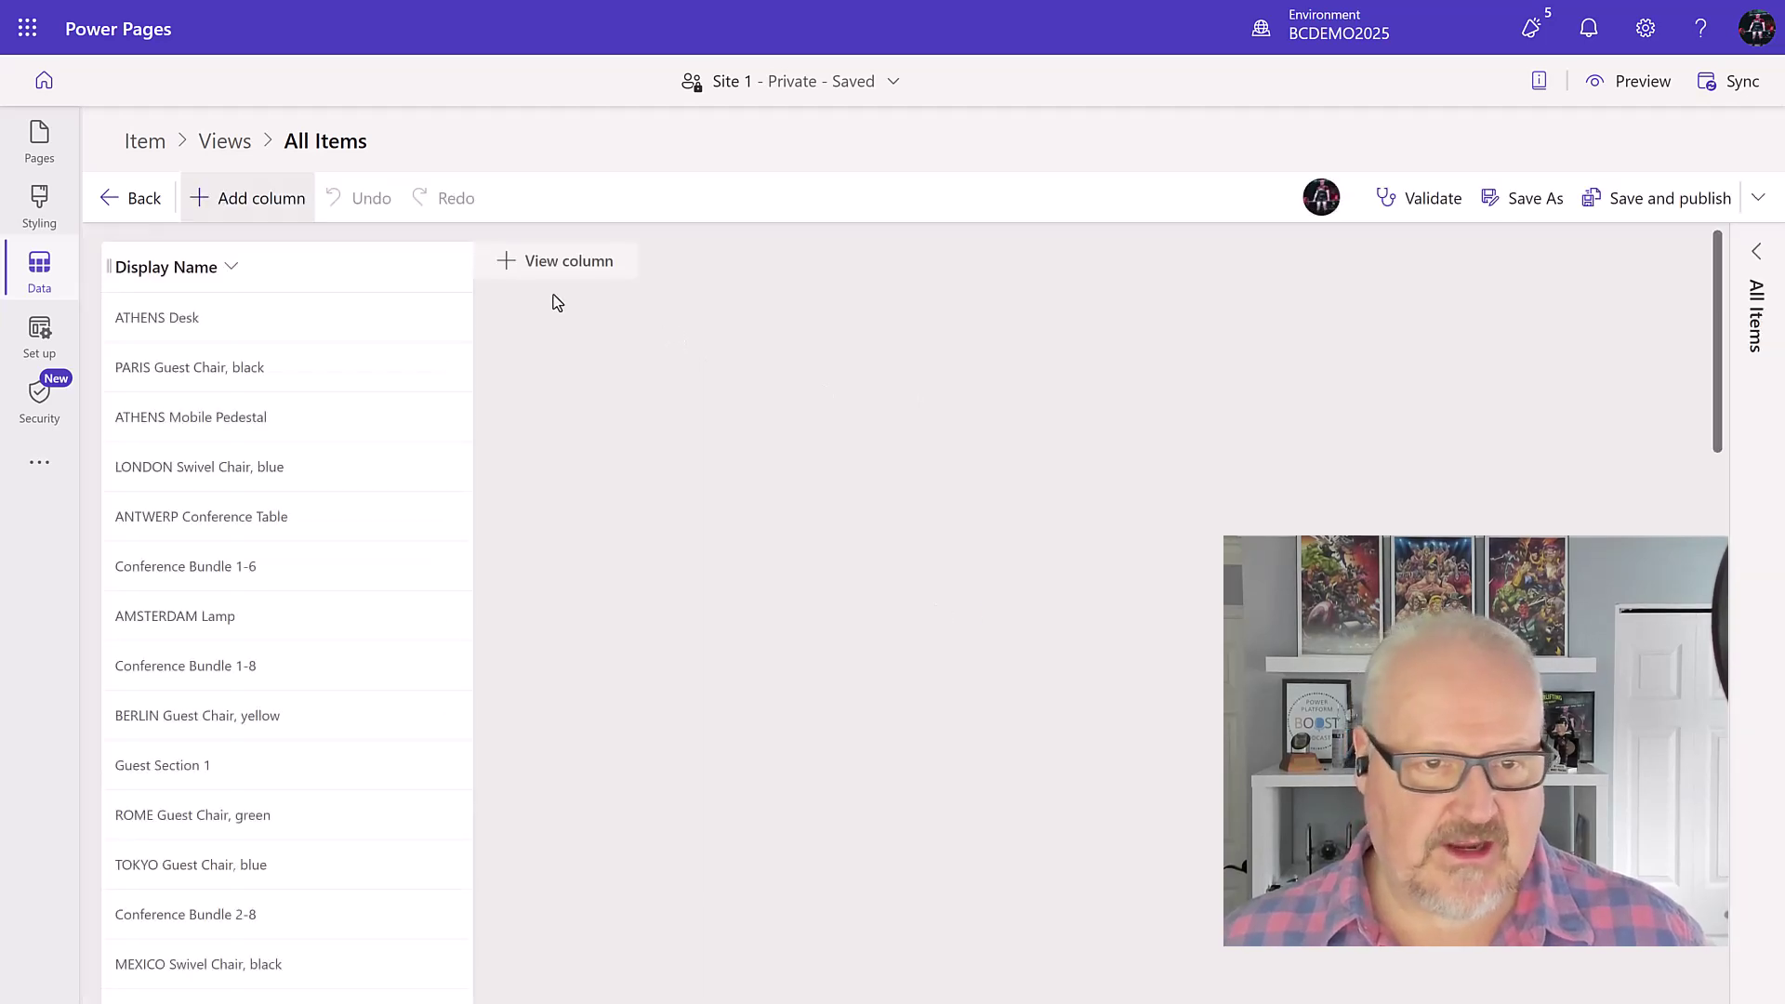
Step: Add Unit Price and Inventory columns to All Items, then save and publish the view
left_click(547, 277)
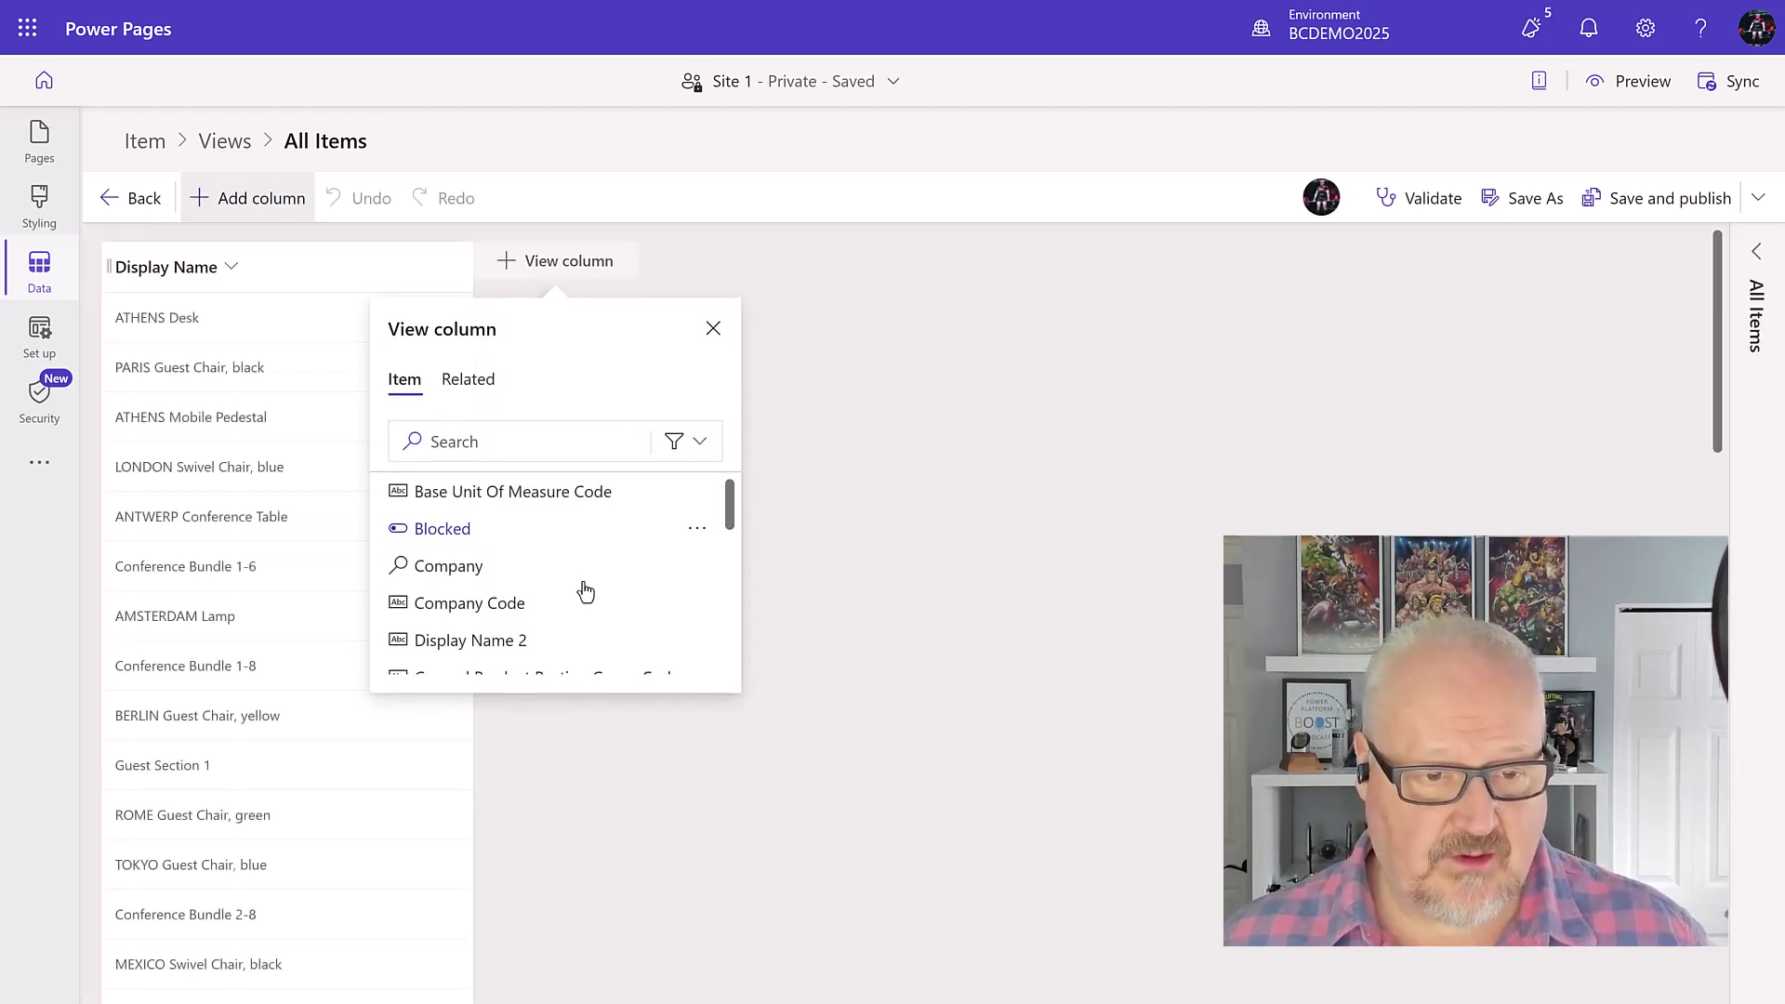
scroll(600, 552, "down", 2)
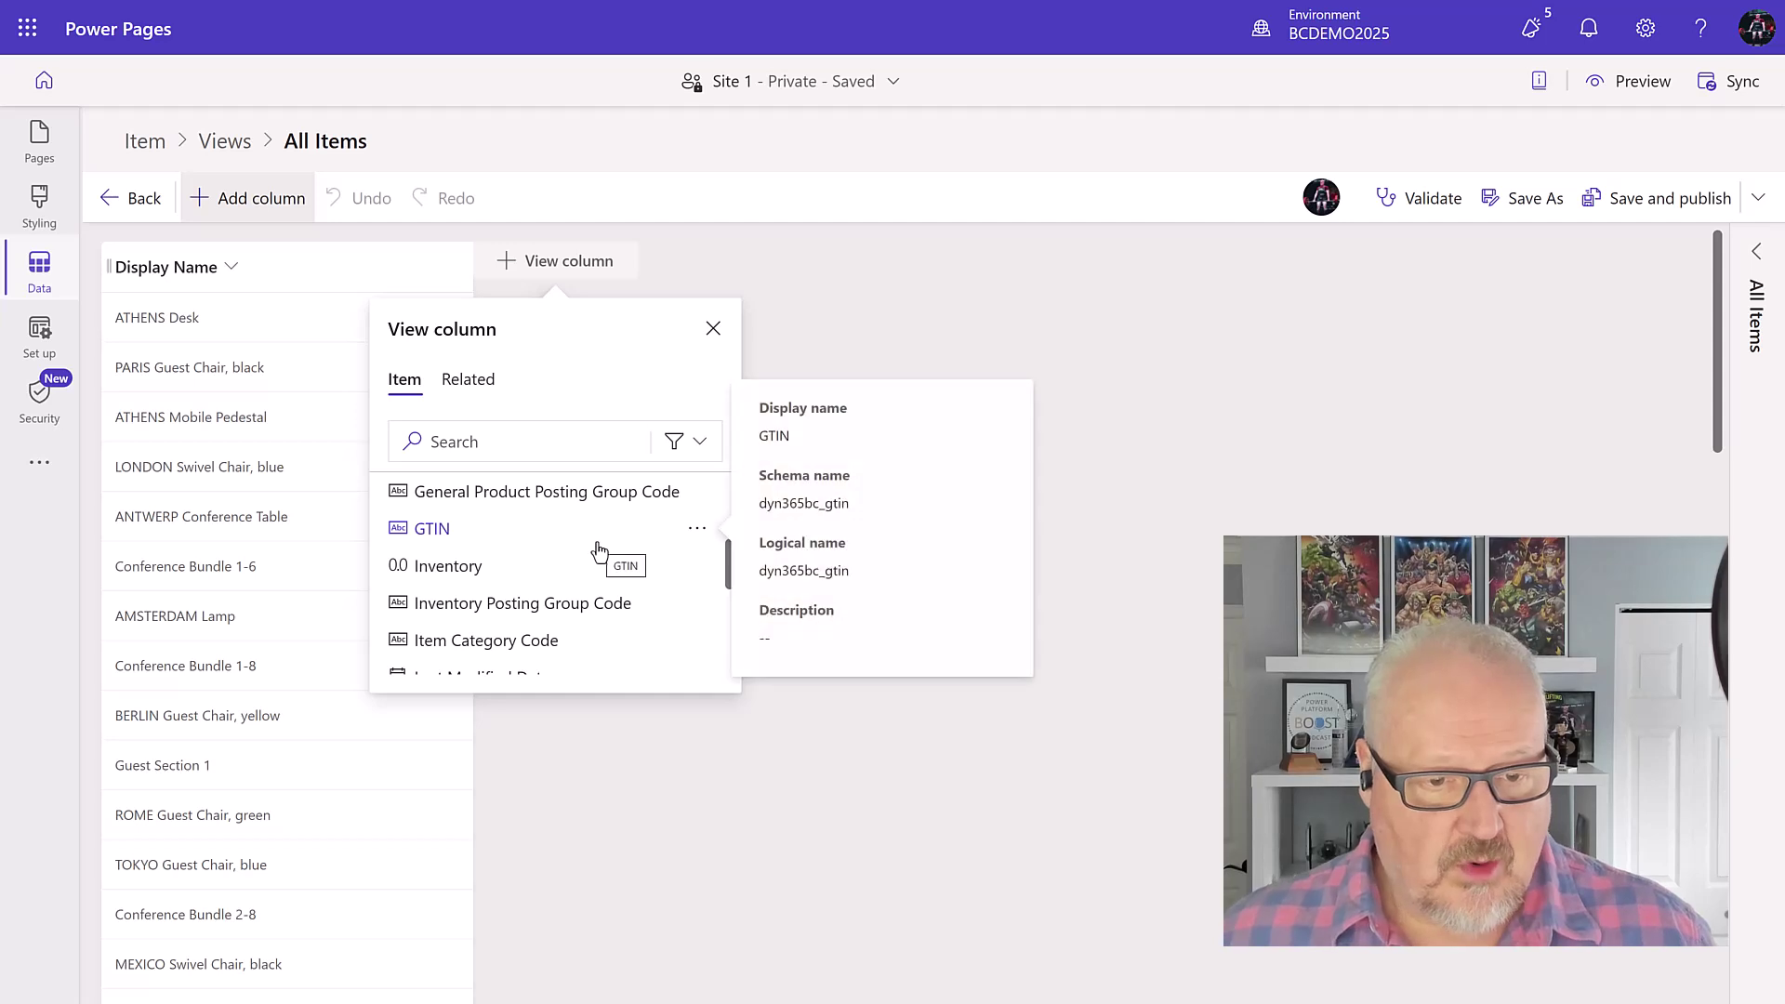
scroll(600, 553, "down", 1)
scroll(462, 595, "down", 2)
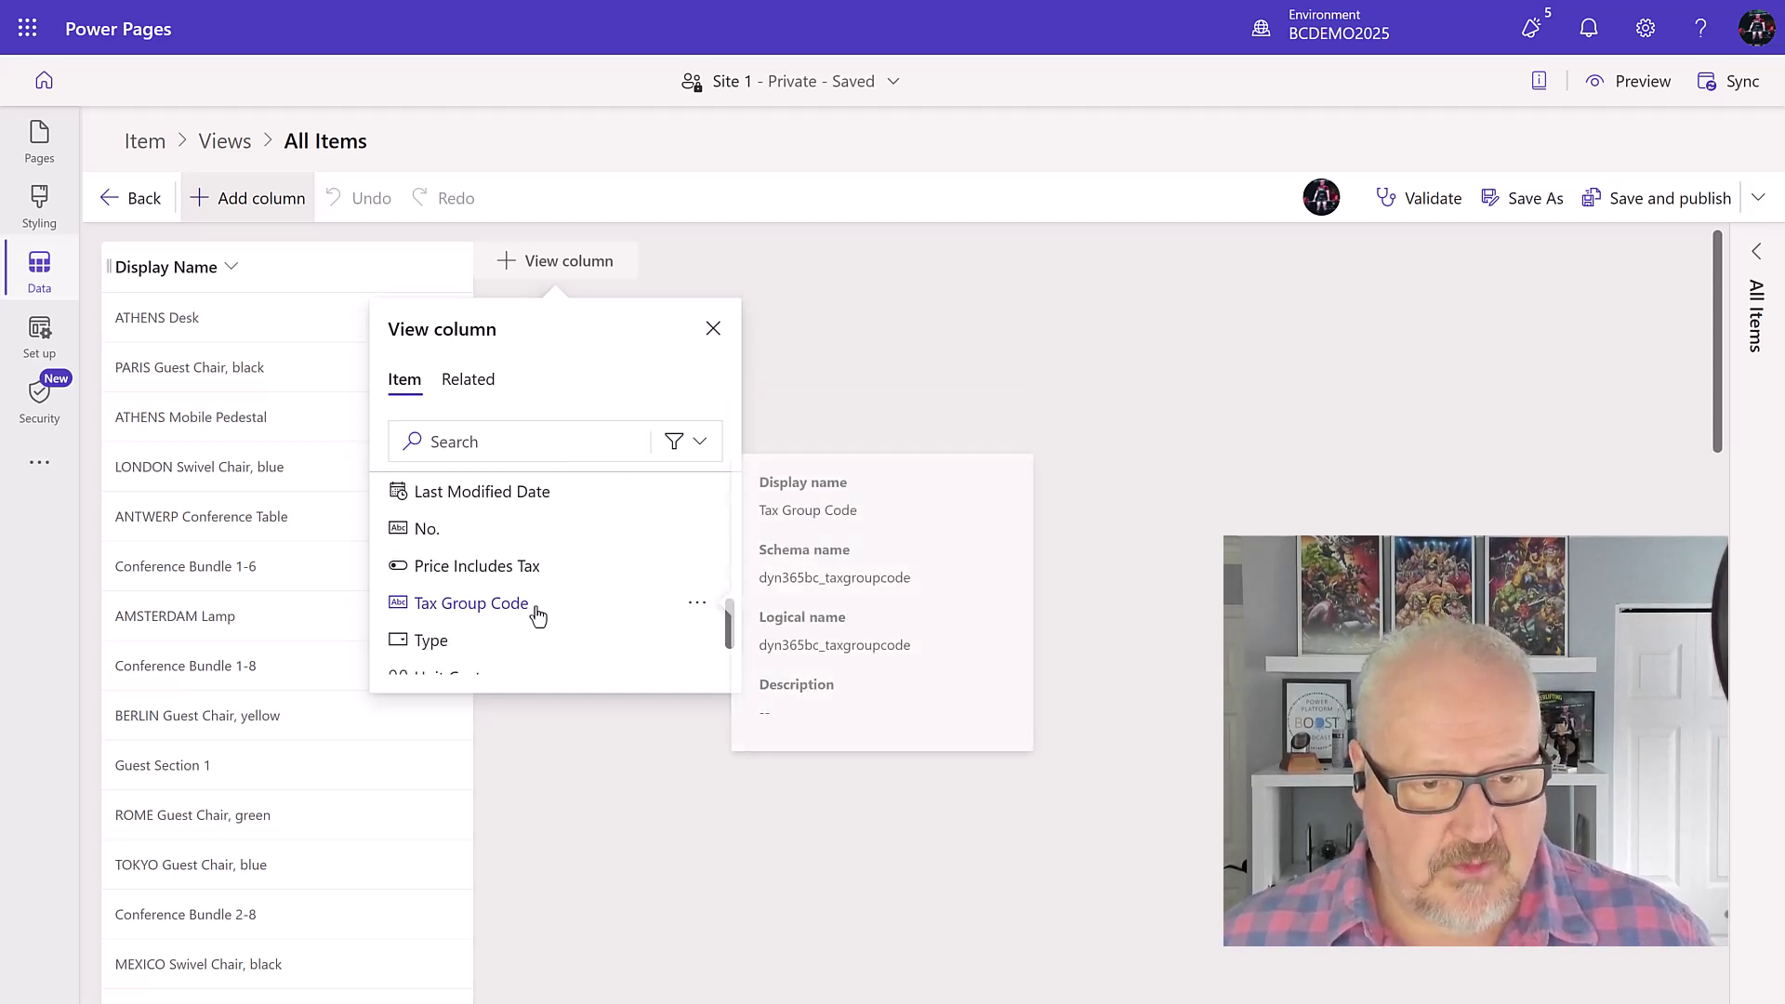
scroll(538, 614, "down", 1)
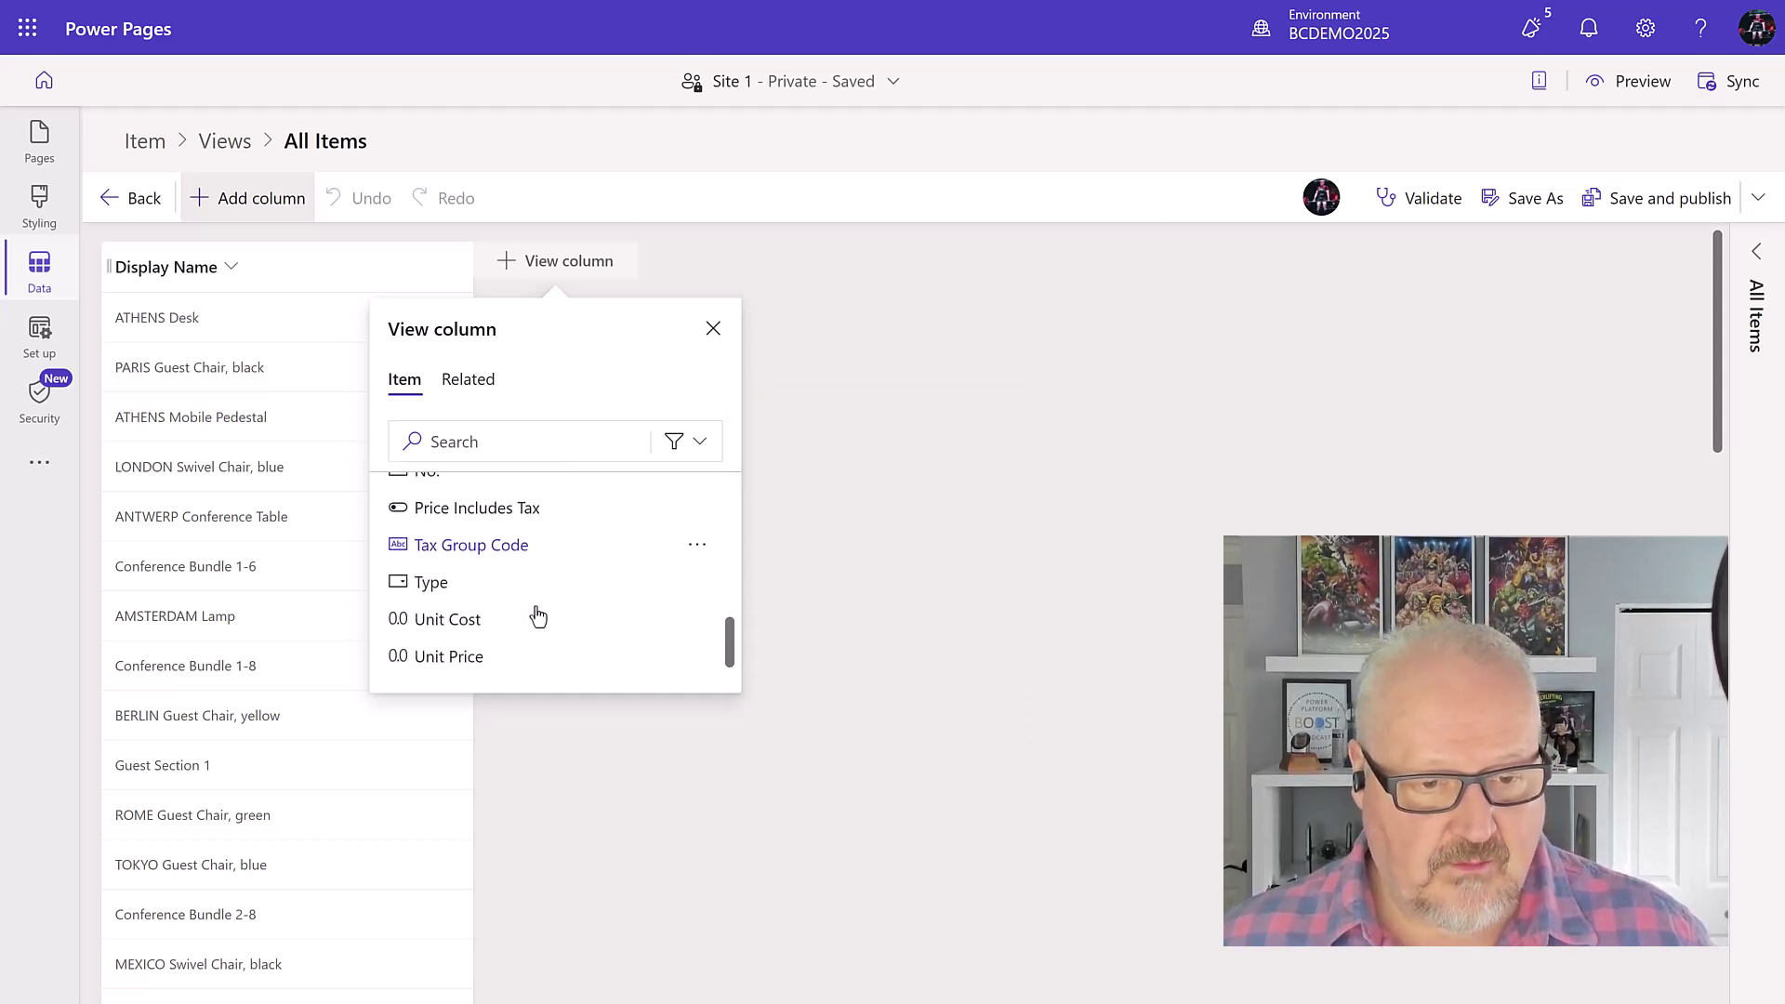
left_click(469, 666)
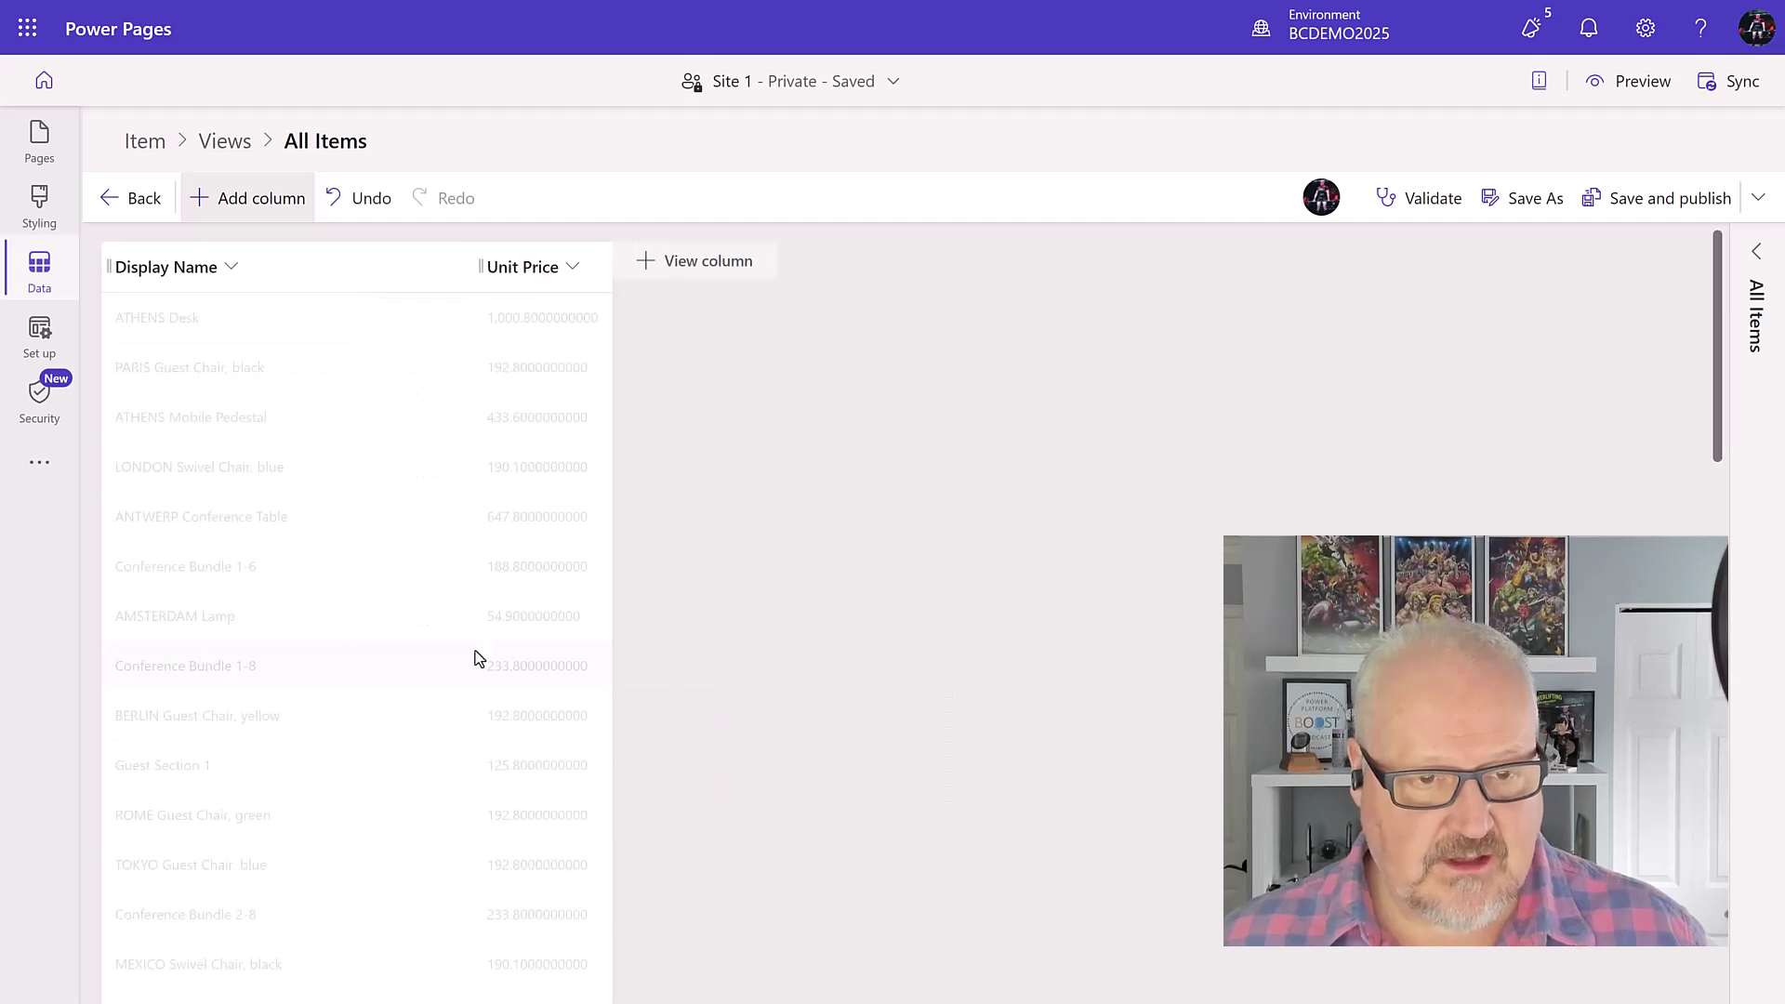
left_click(662, 275)
scroll(709, 542, "down", 2)
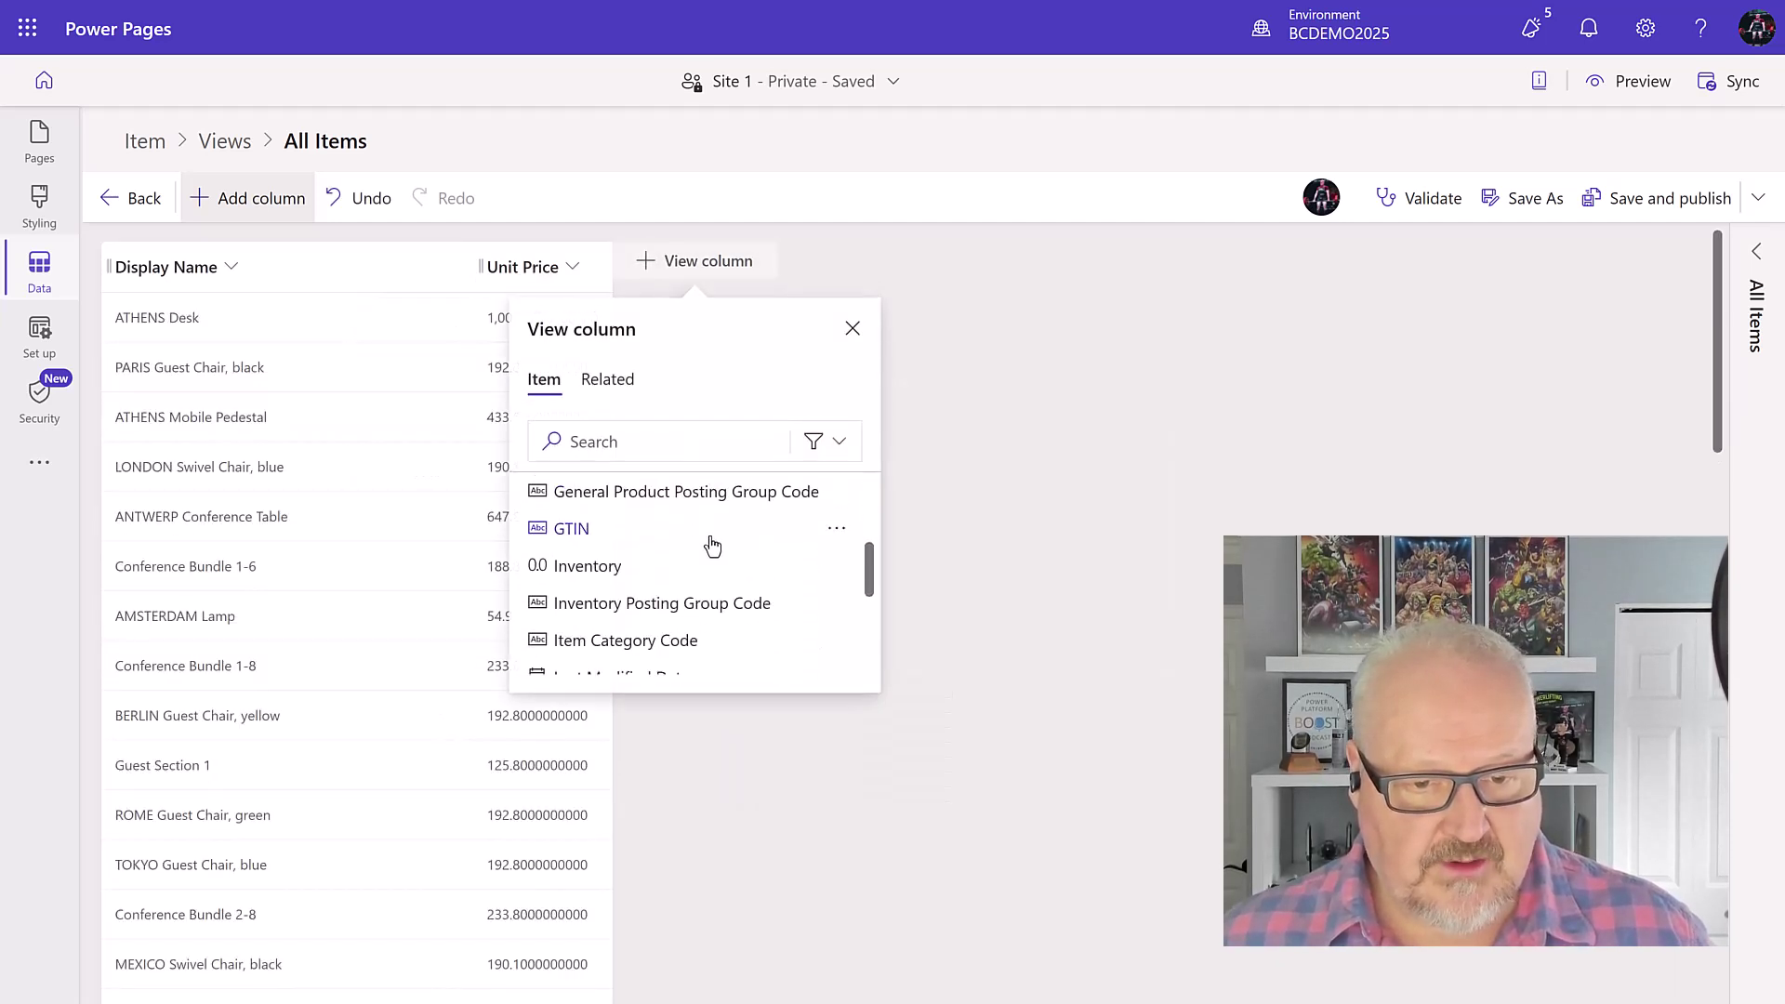
left_click(552, 569)
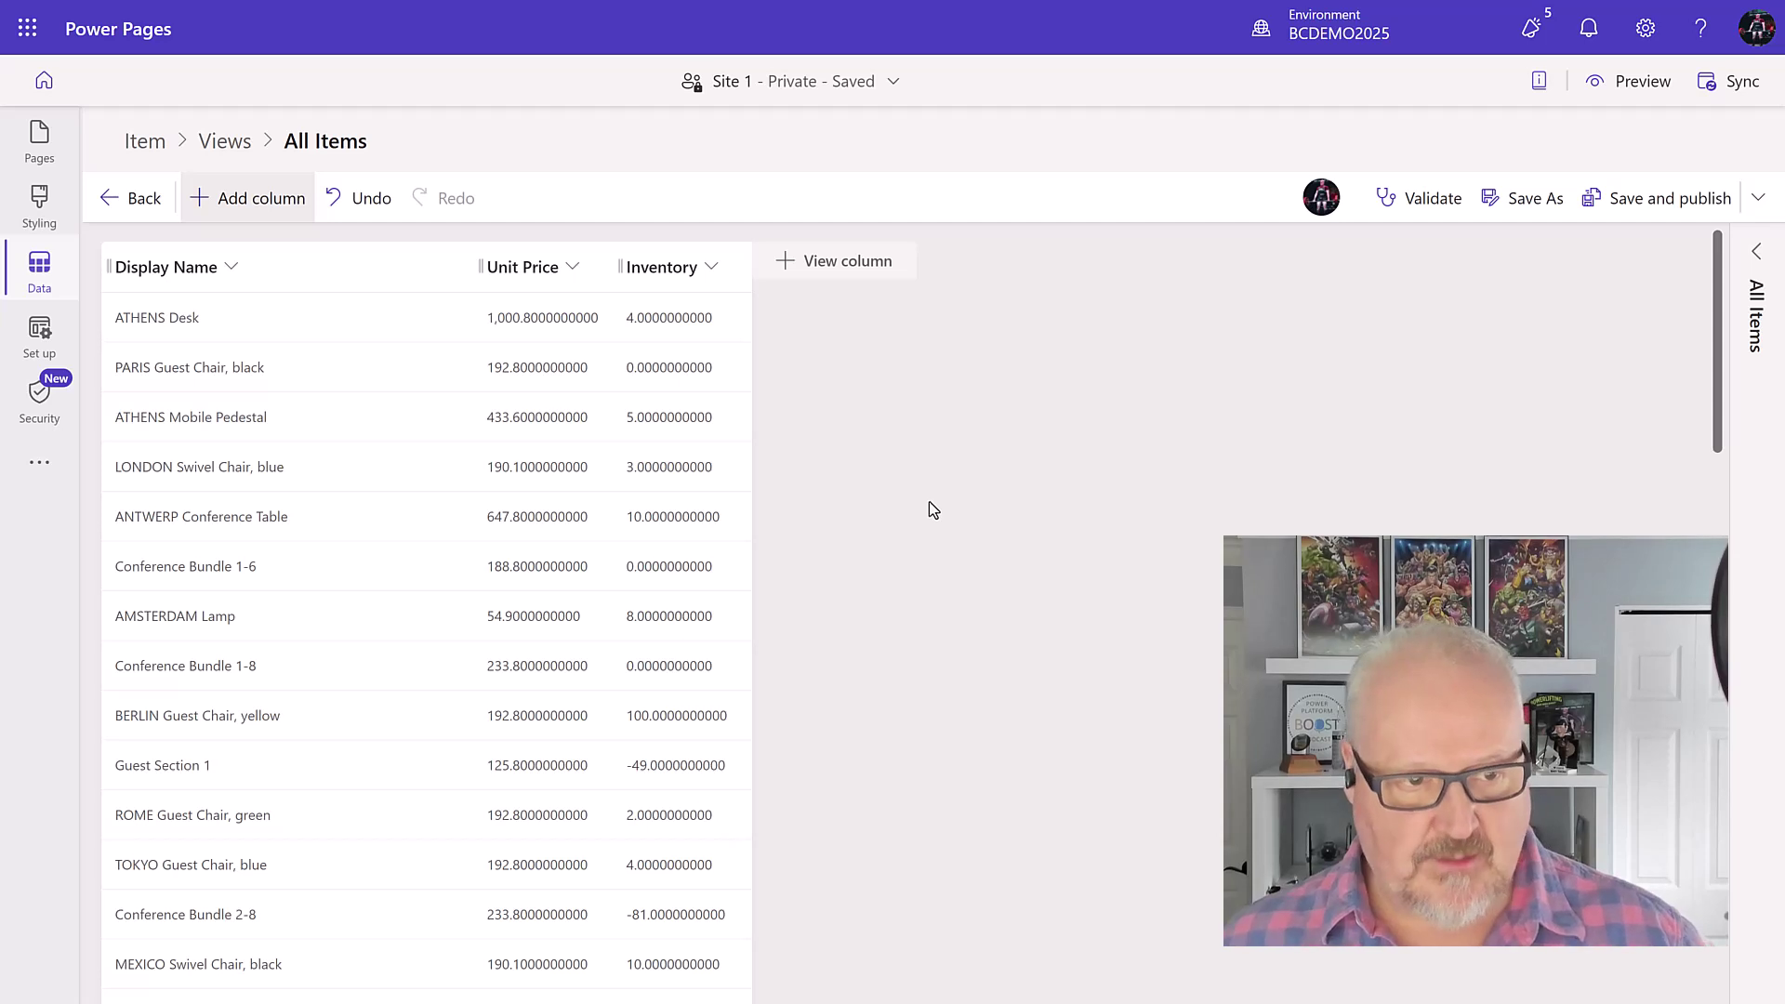
left_click(1644, 200)
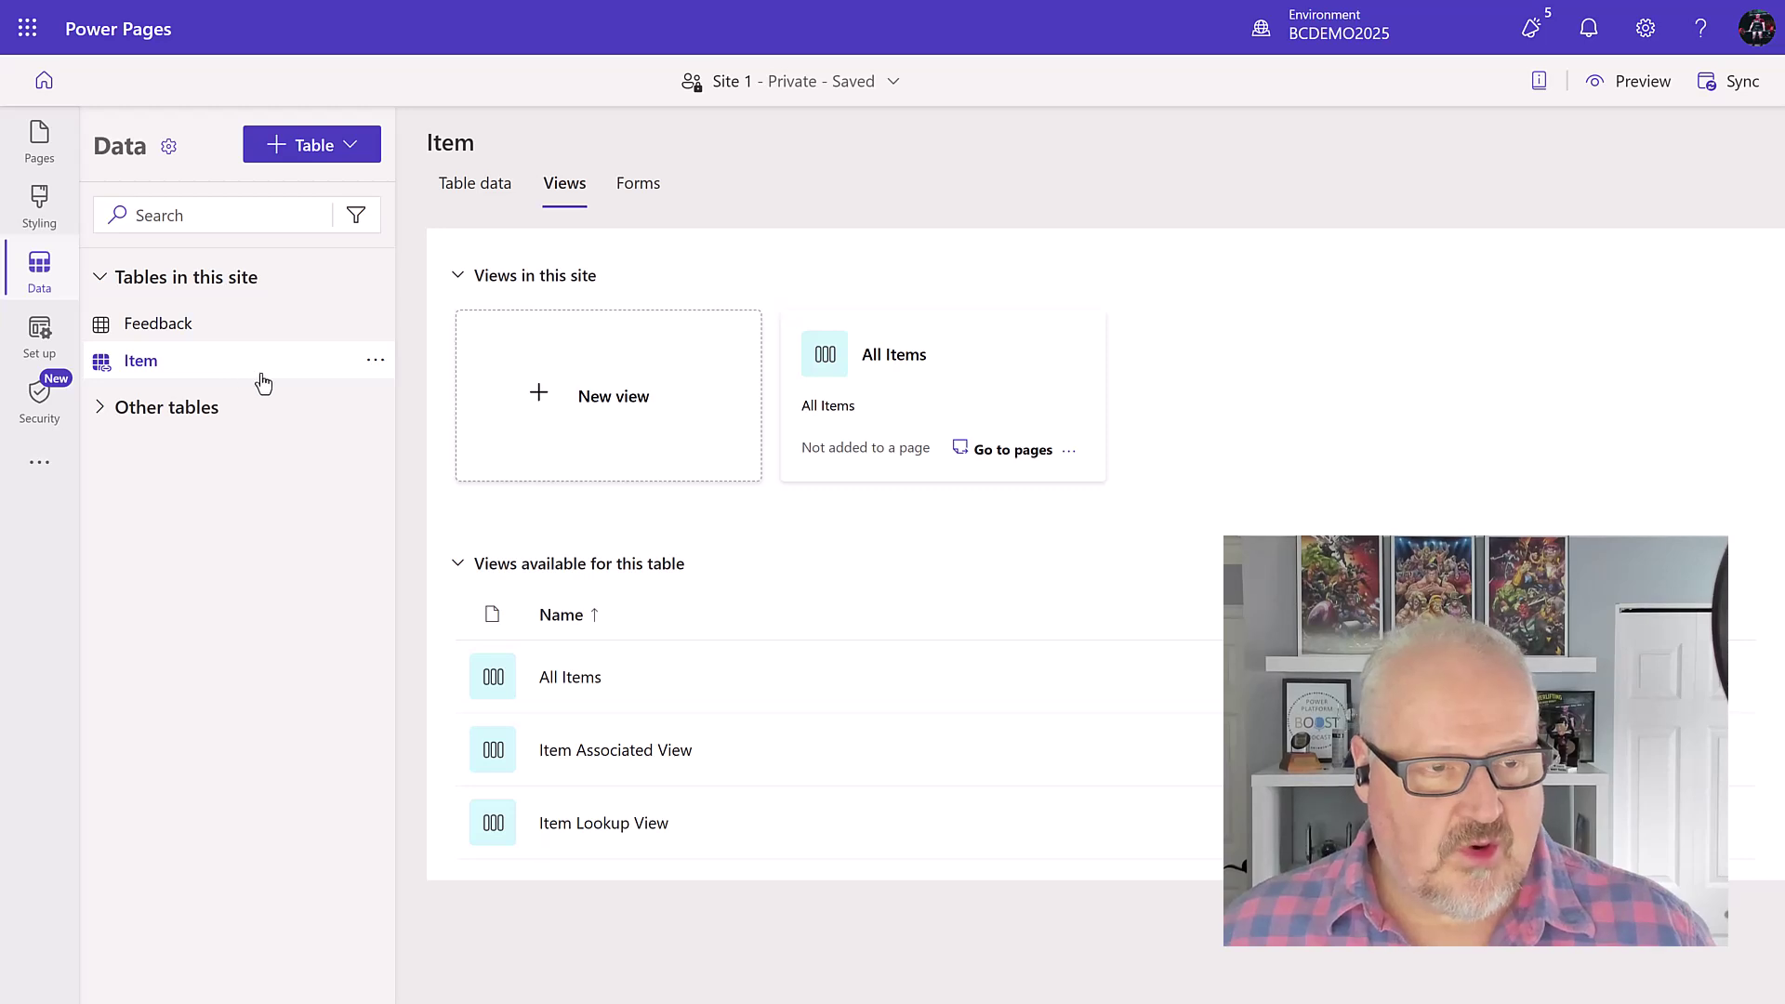
Step: Add a new page named Inventory List to the site without an AI description
left_click(39, 140)
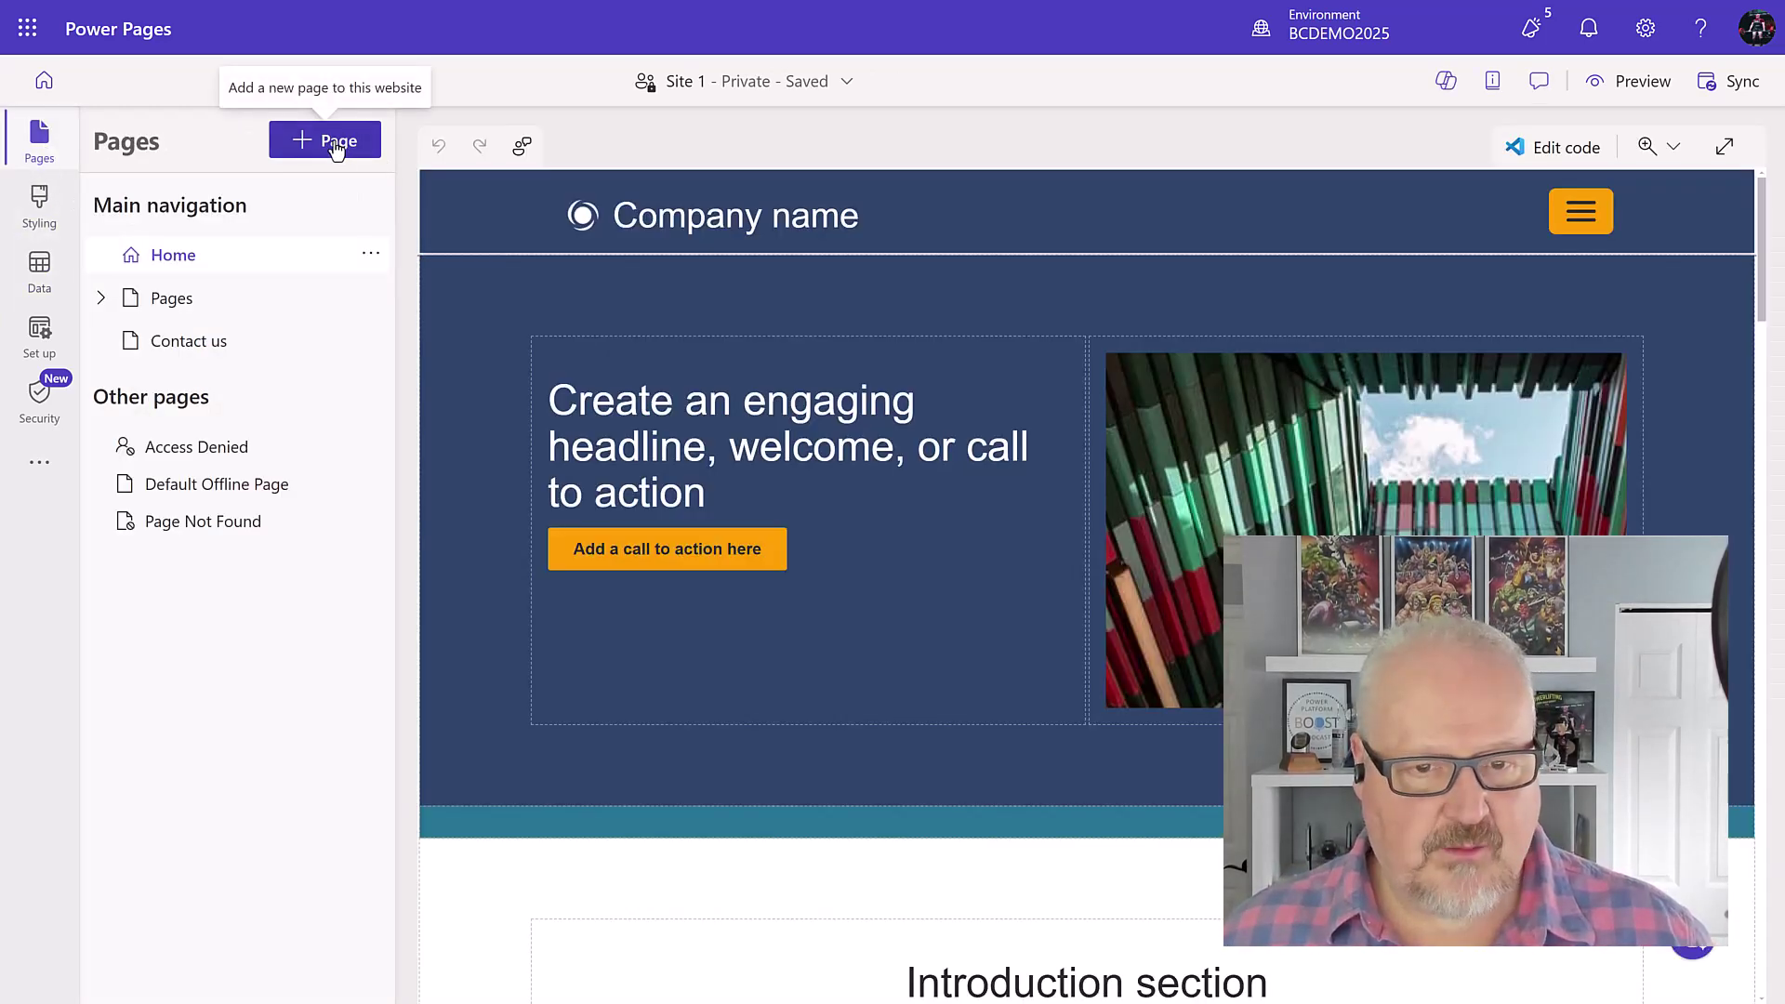
left_click(335, 144)
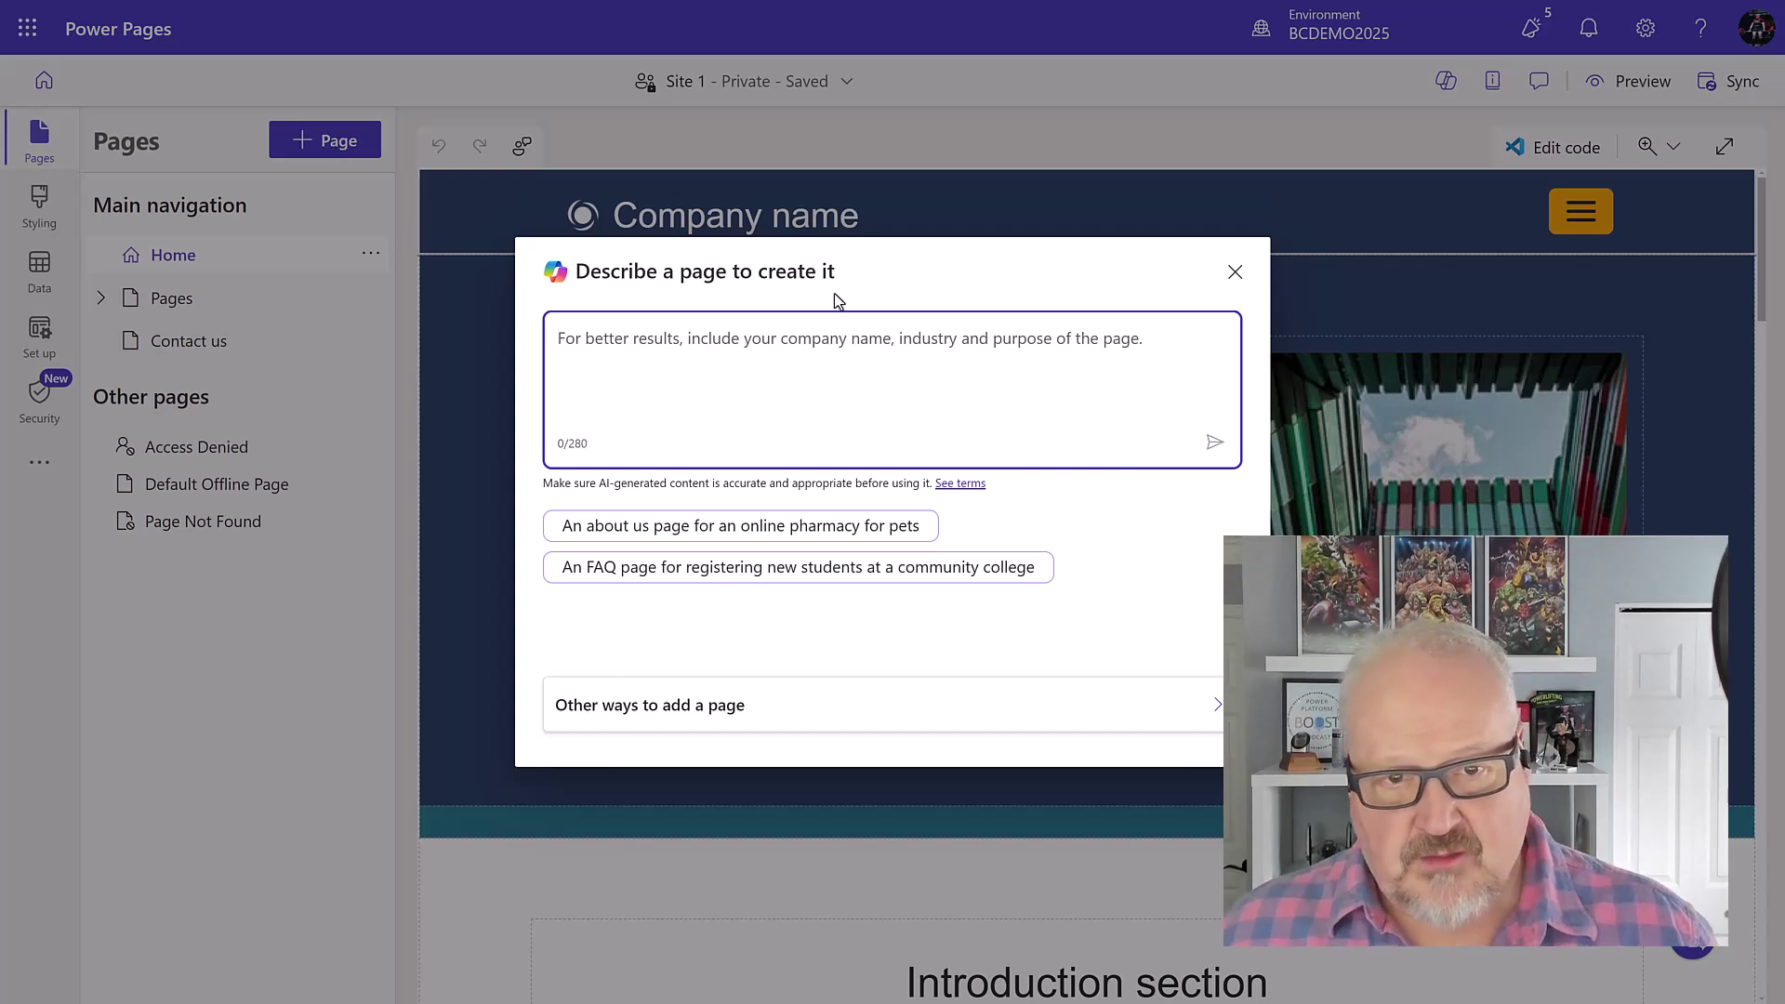
left_click(702, 712)
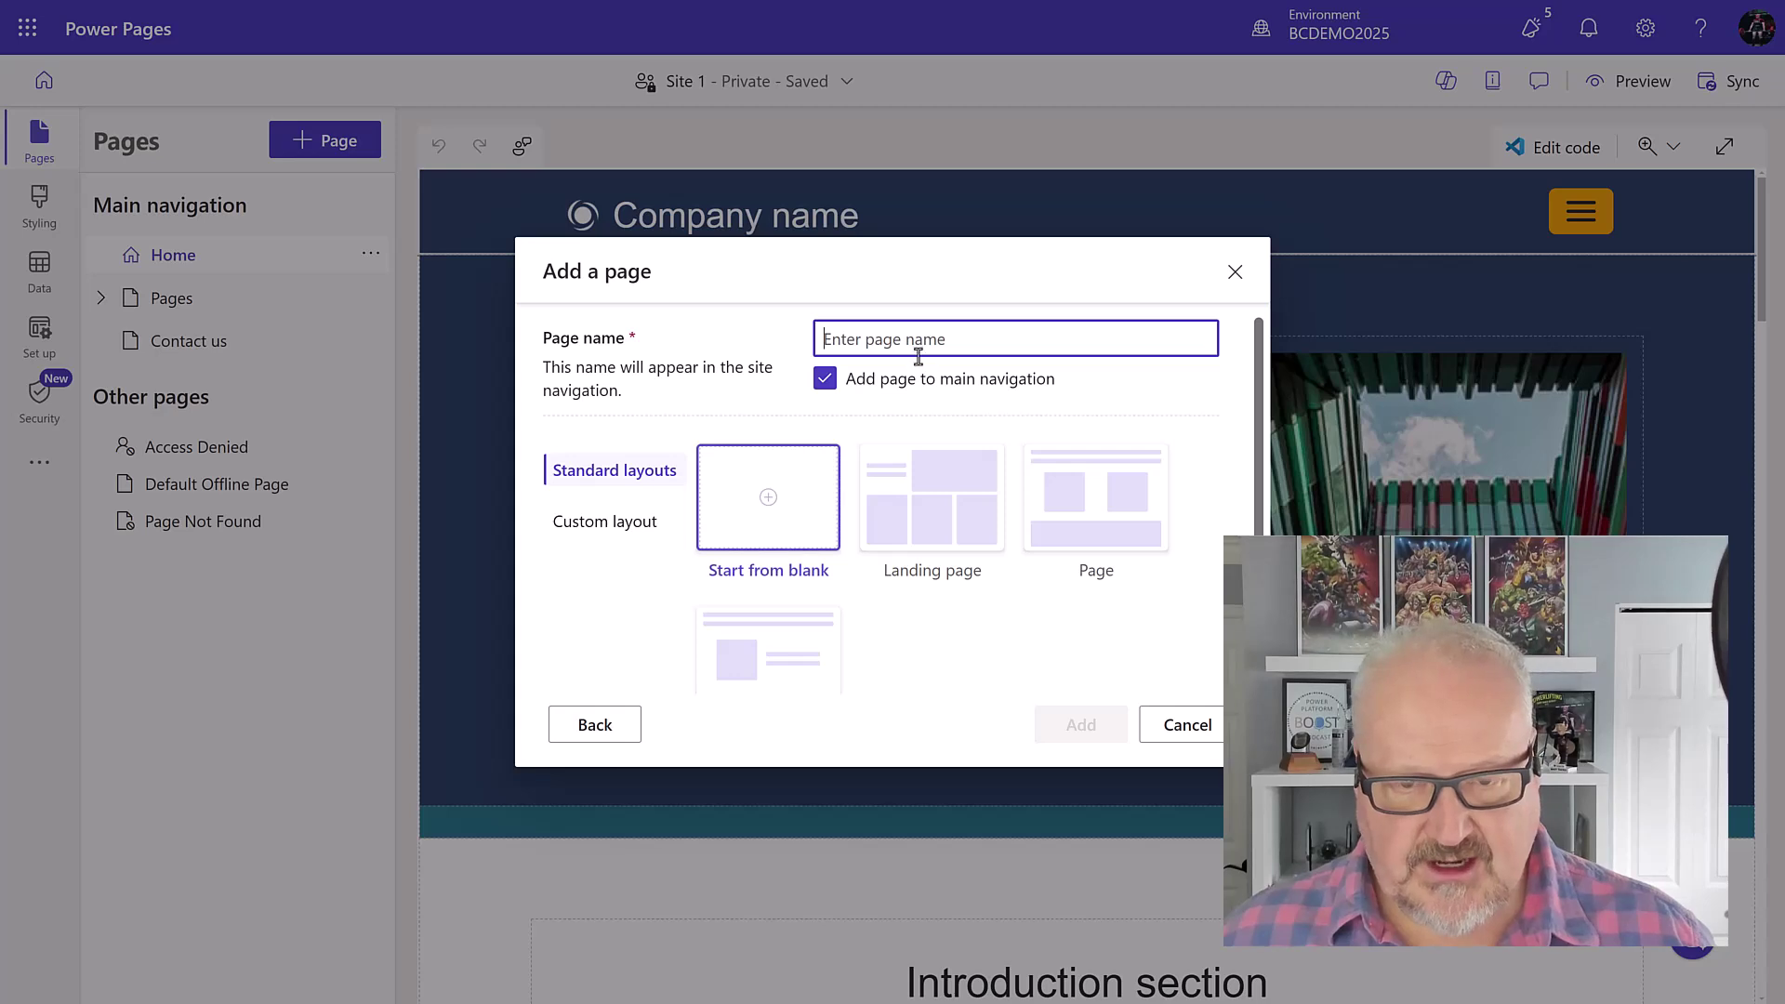
type("Ite")
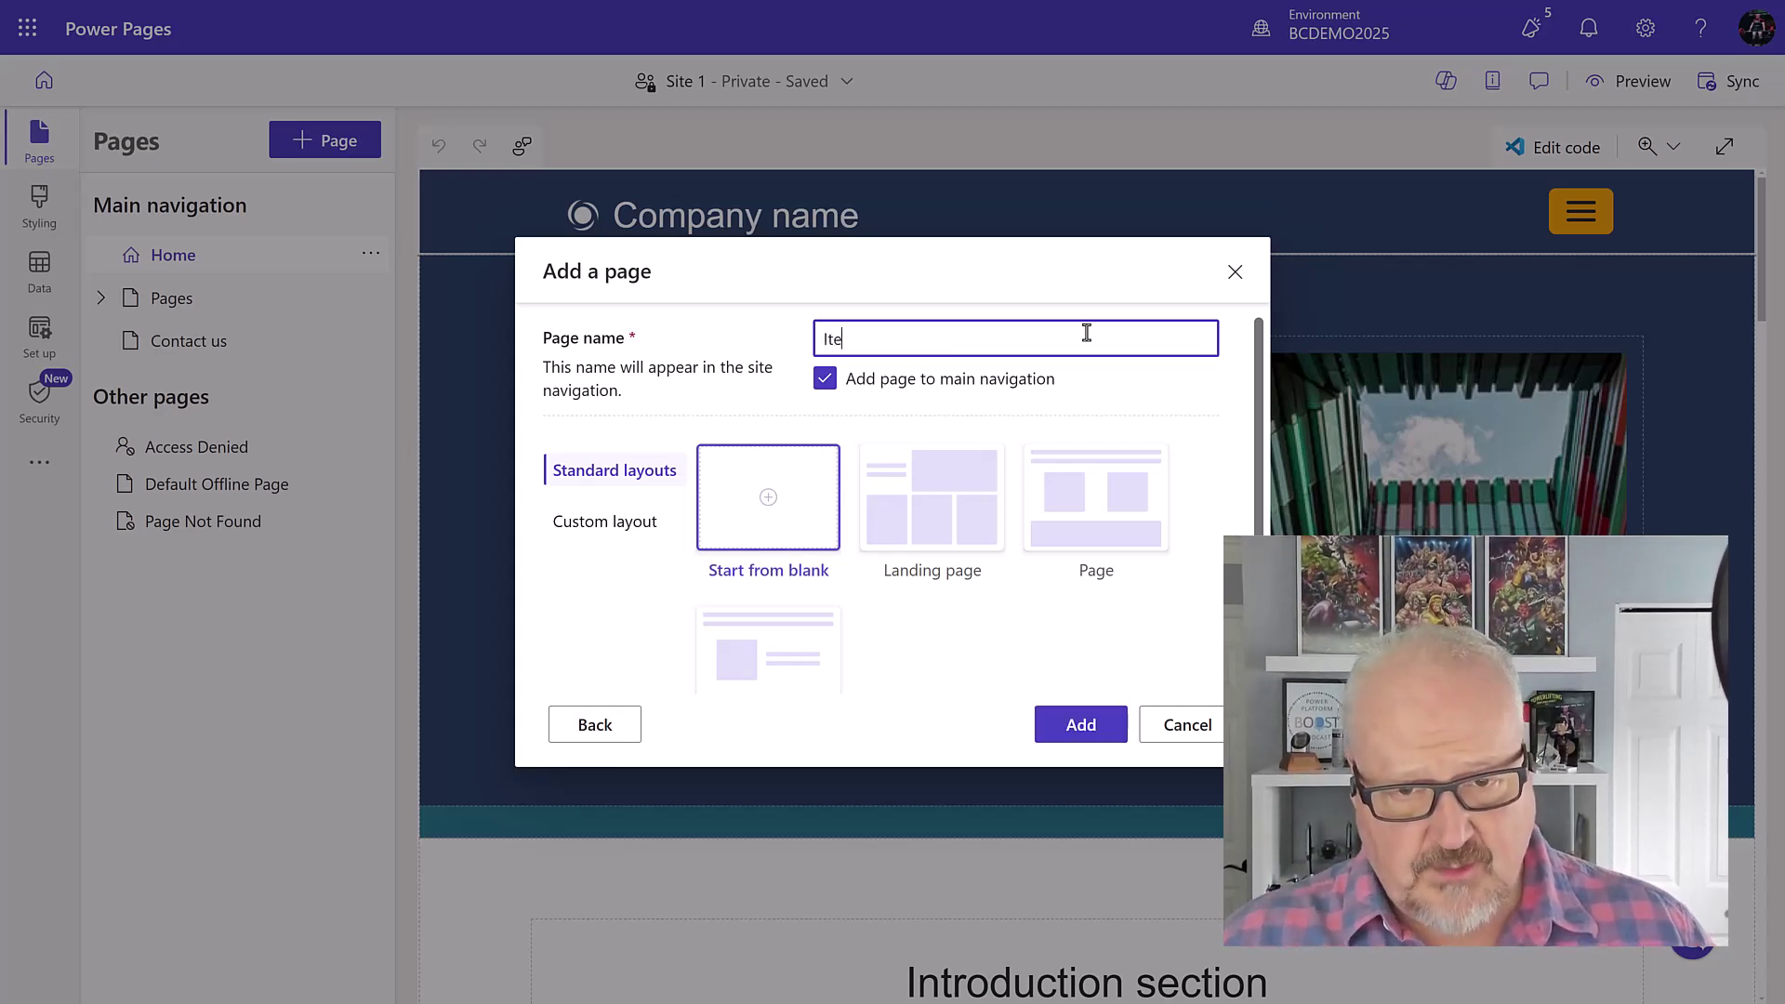
type("mnventory List")
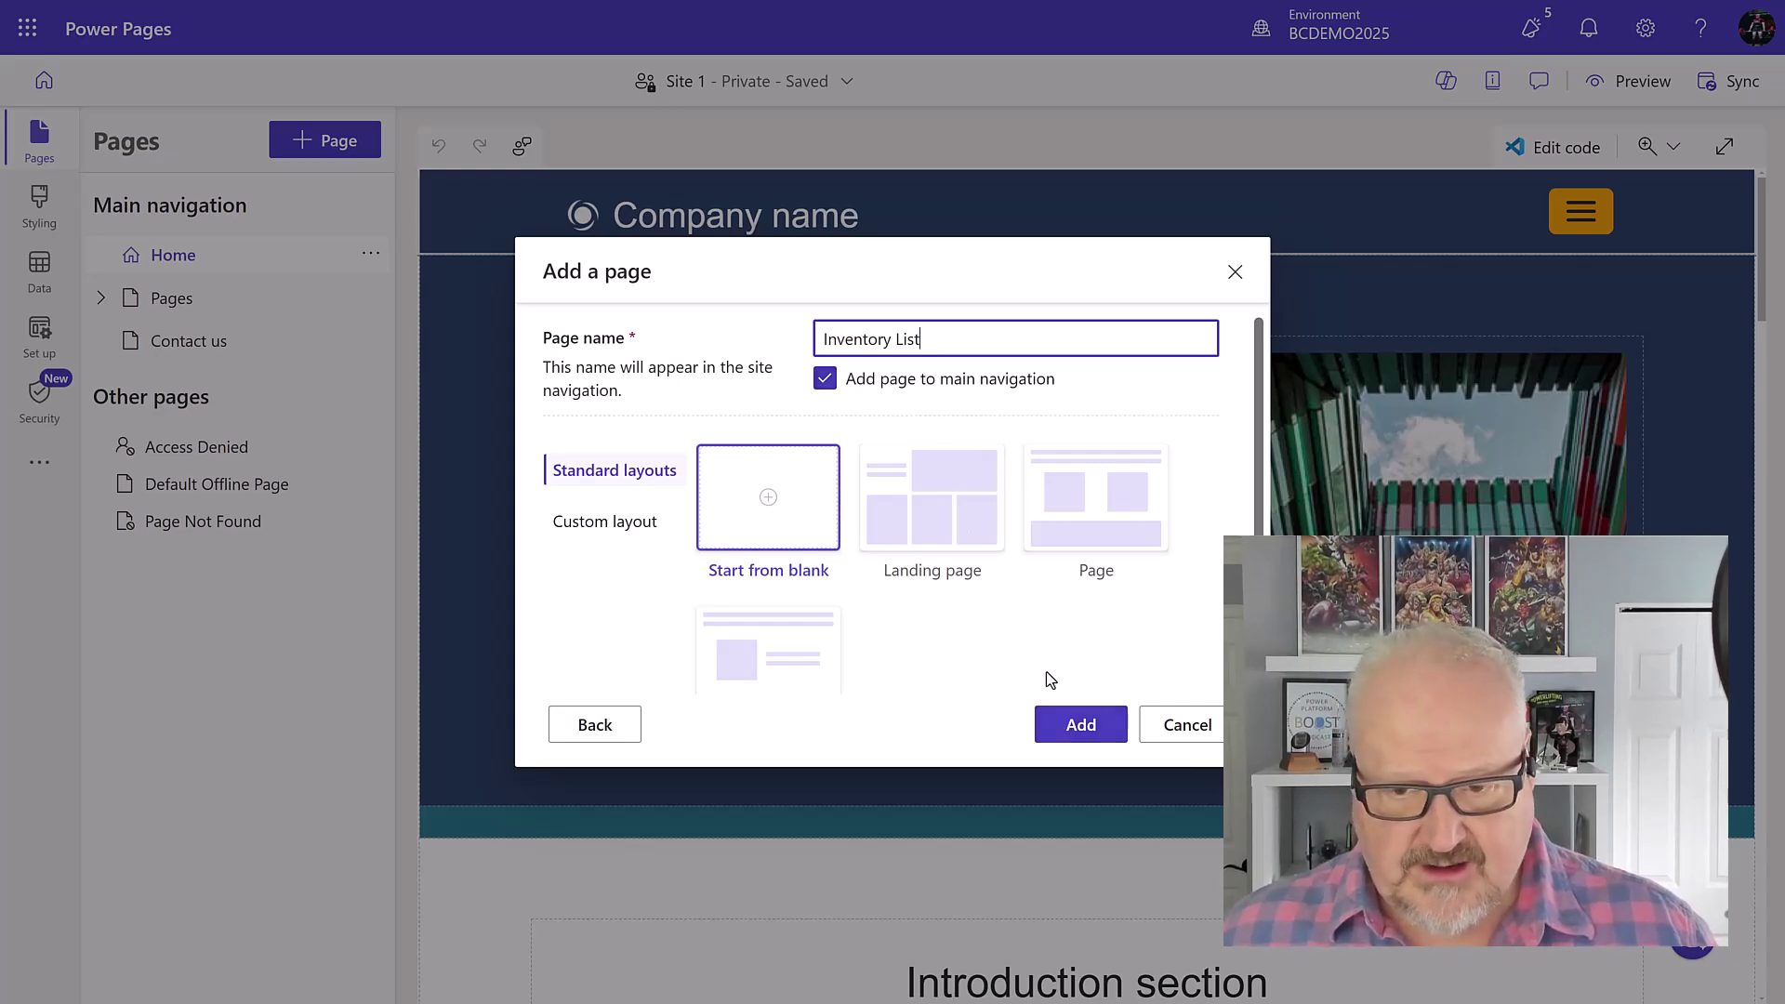
left_click(1078, 724)
Step: Put a new list of the Item table's All Items view on the page with AI Insights off, and start renaming it
left_click(1426, 476)
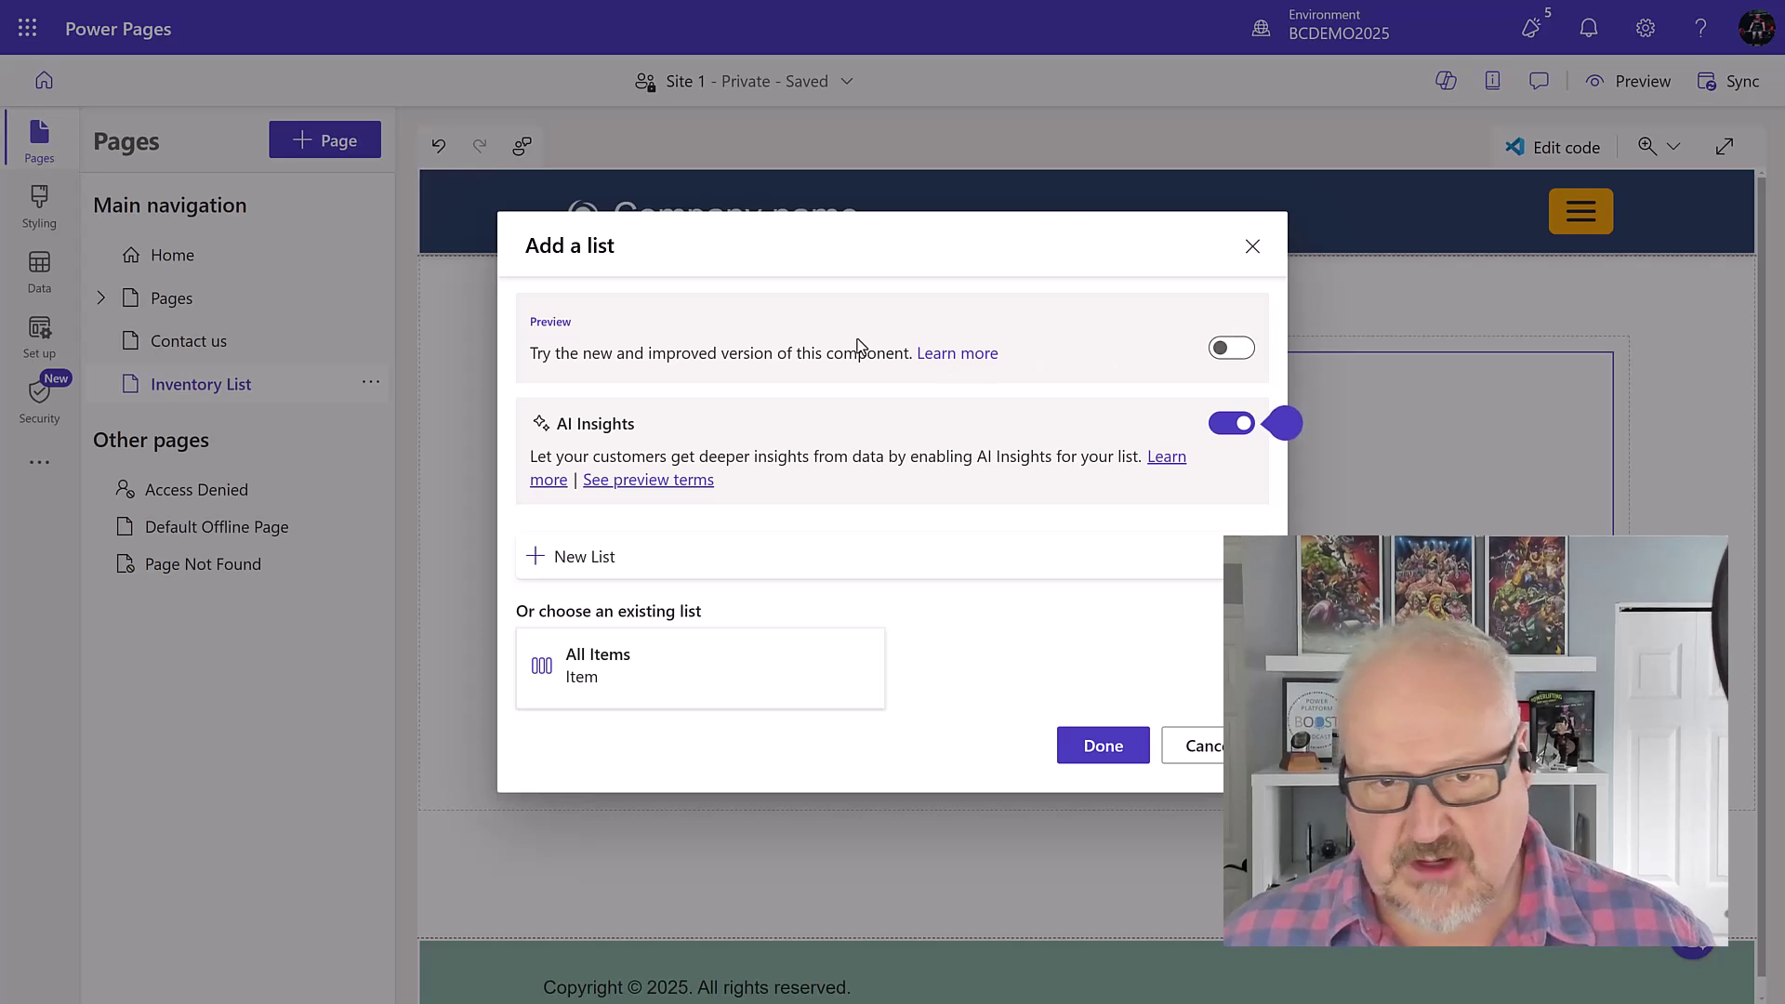
left_click(1221, 431)
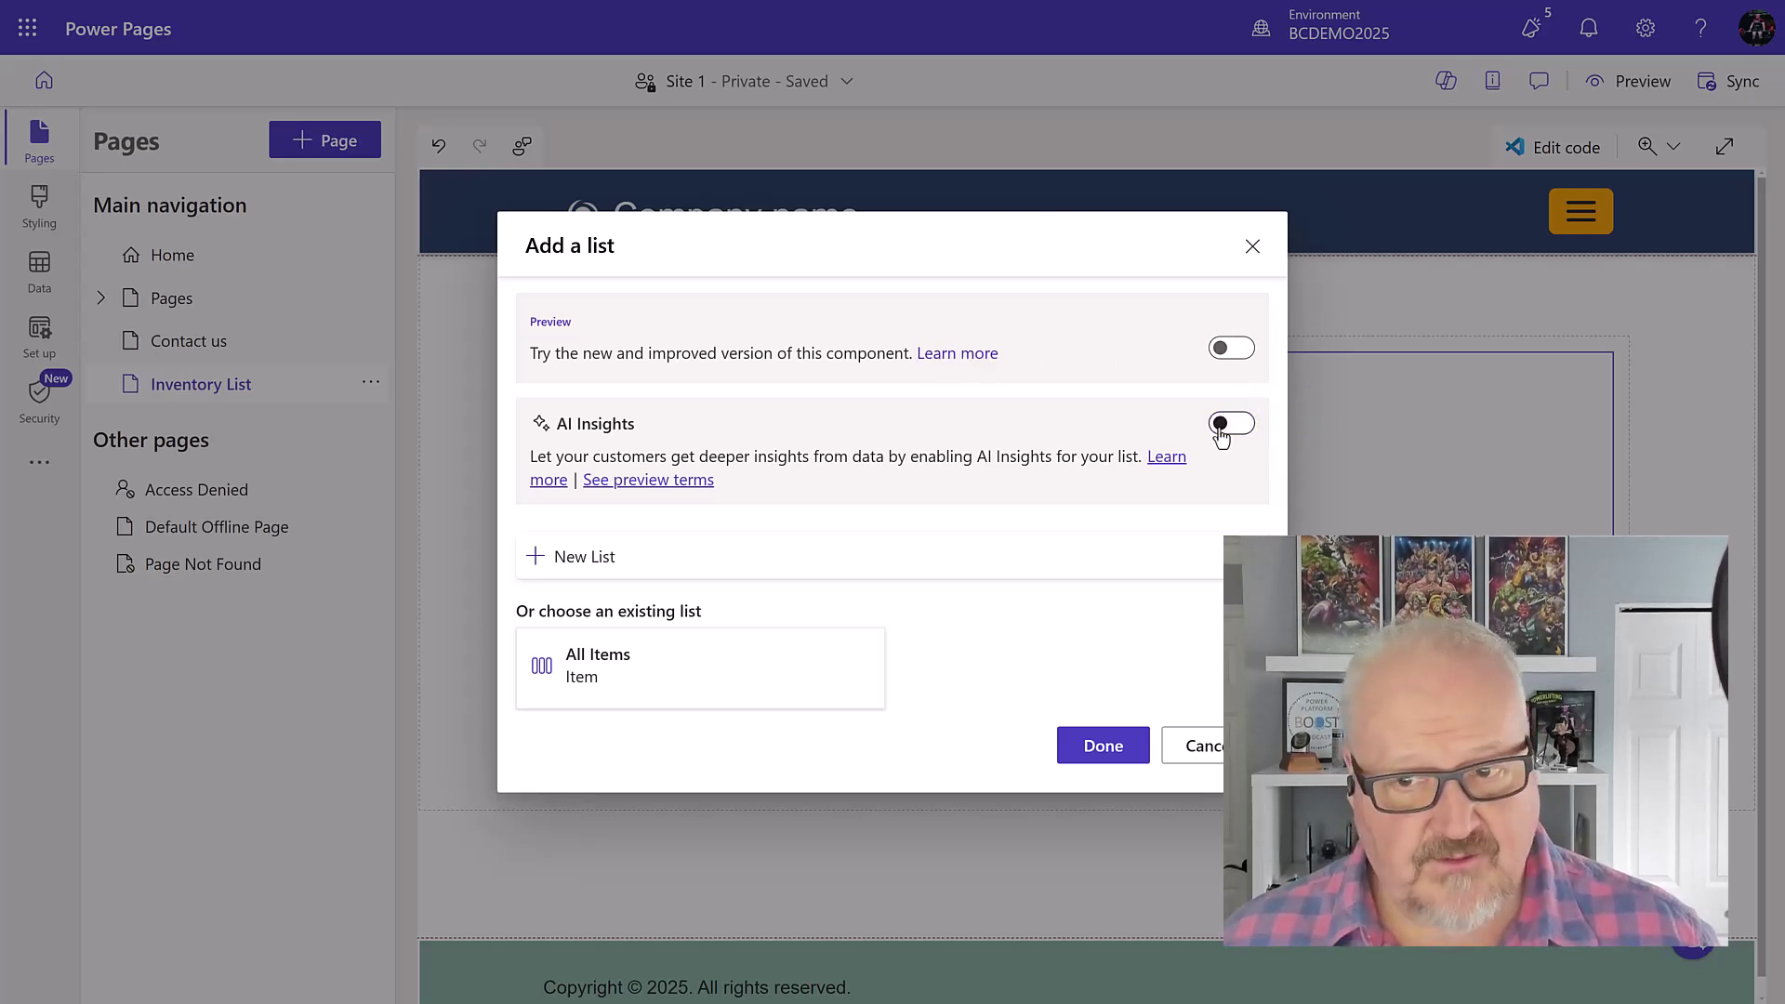
left_click(583, 558)
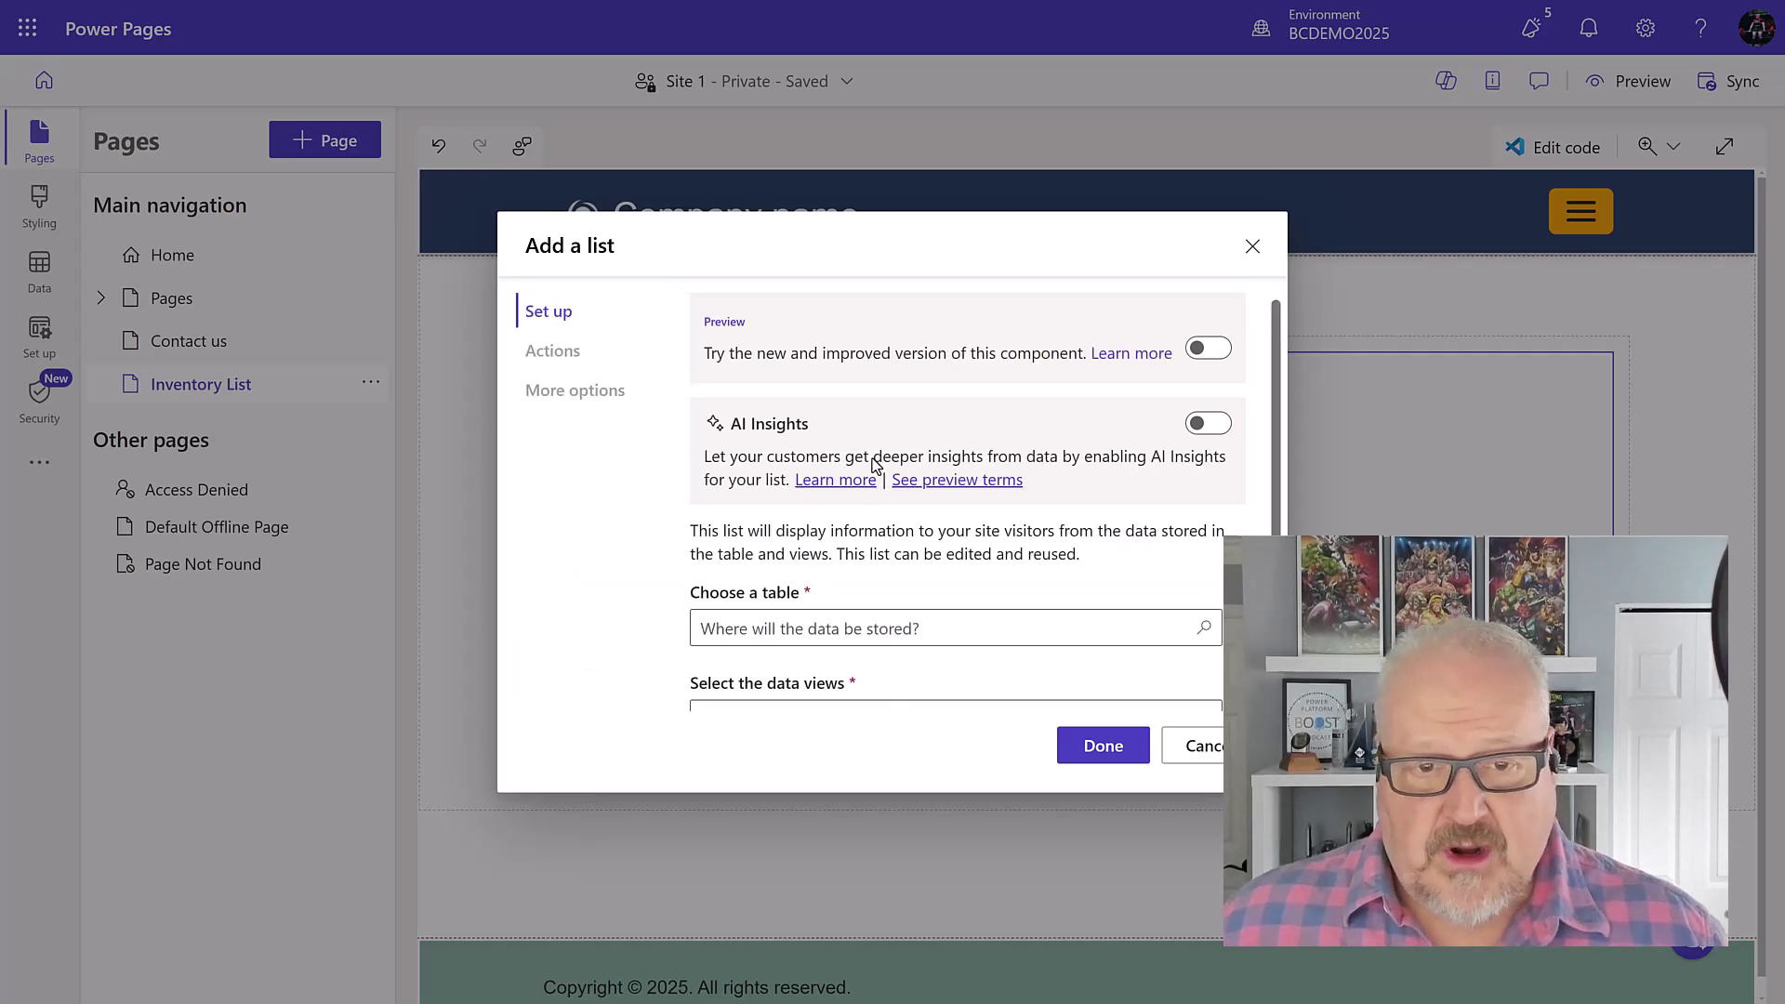
scroll(1099, 423, "down", 2)
left_click(801, 514)
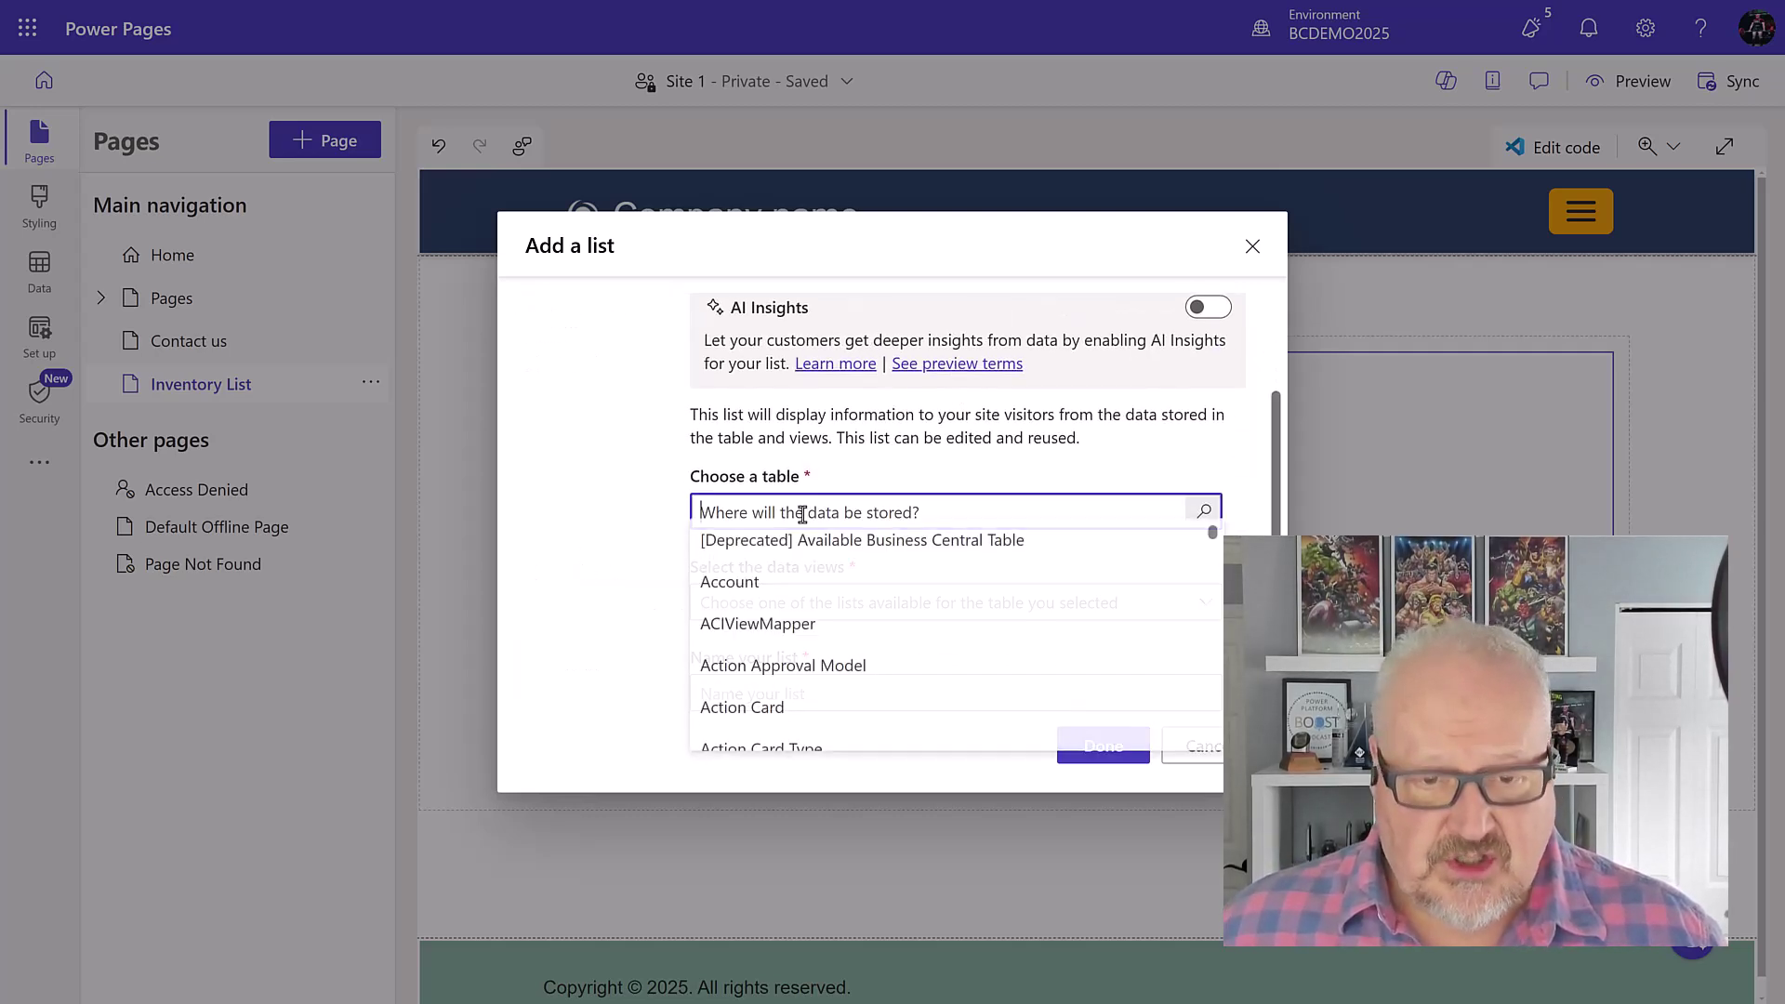
type("item")
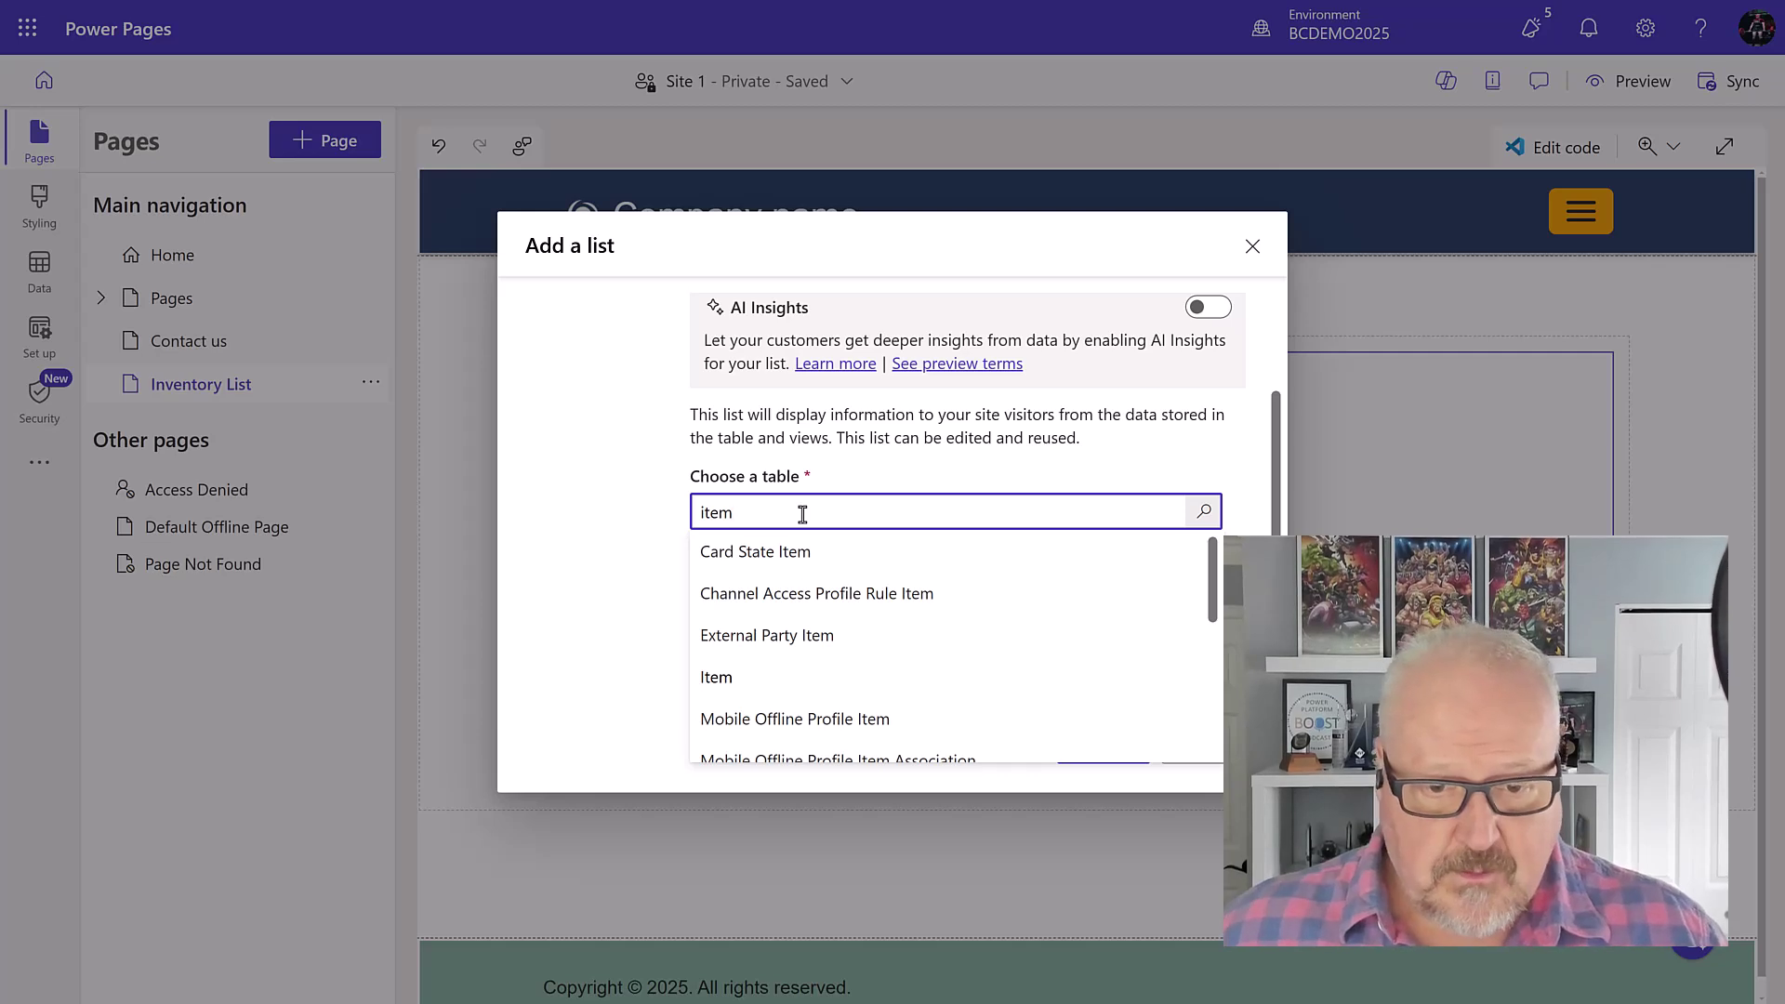
left_click(815, 680)
left_click(823, 613)
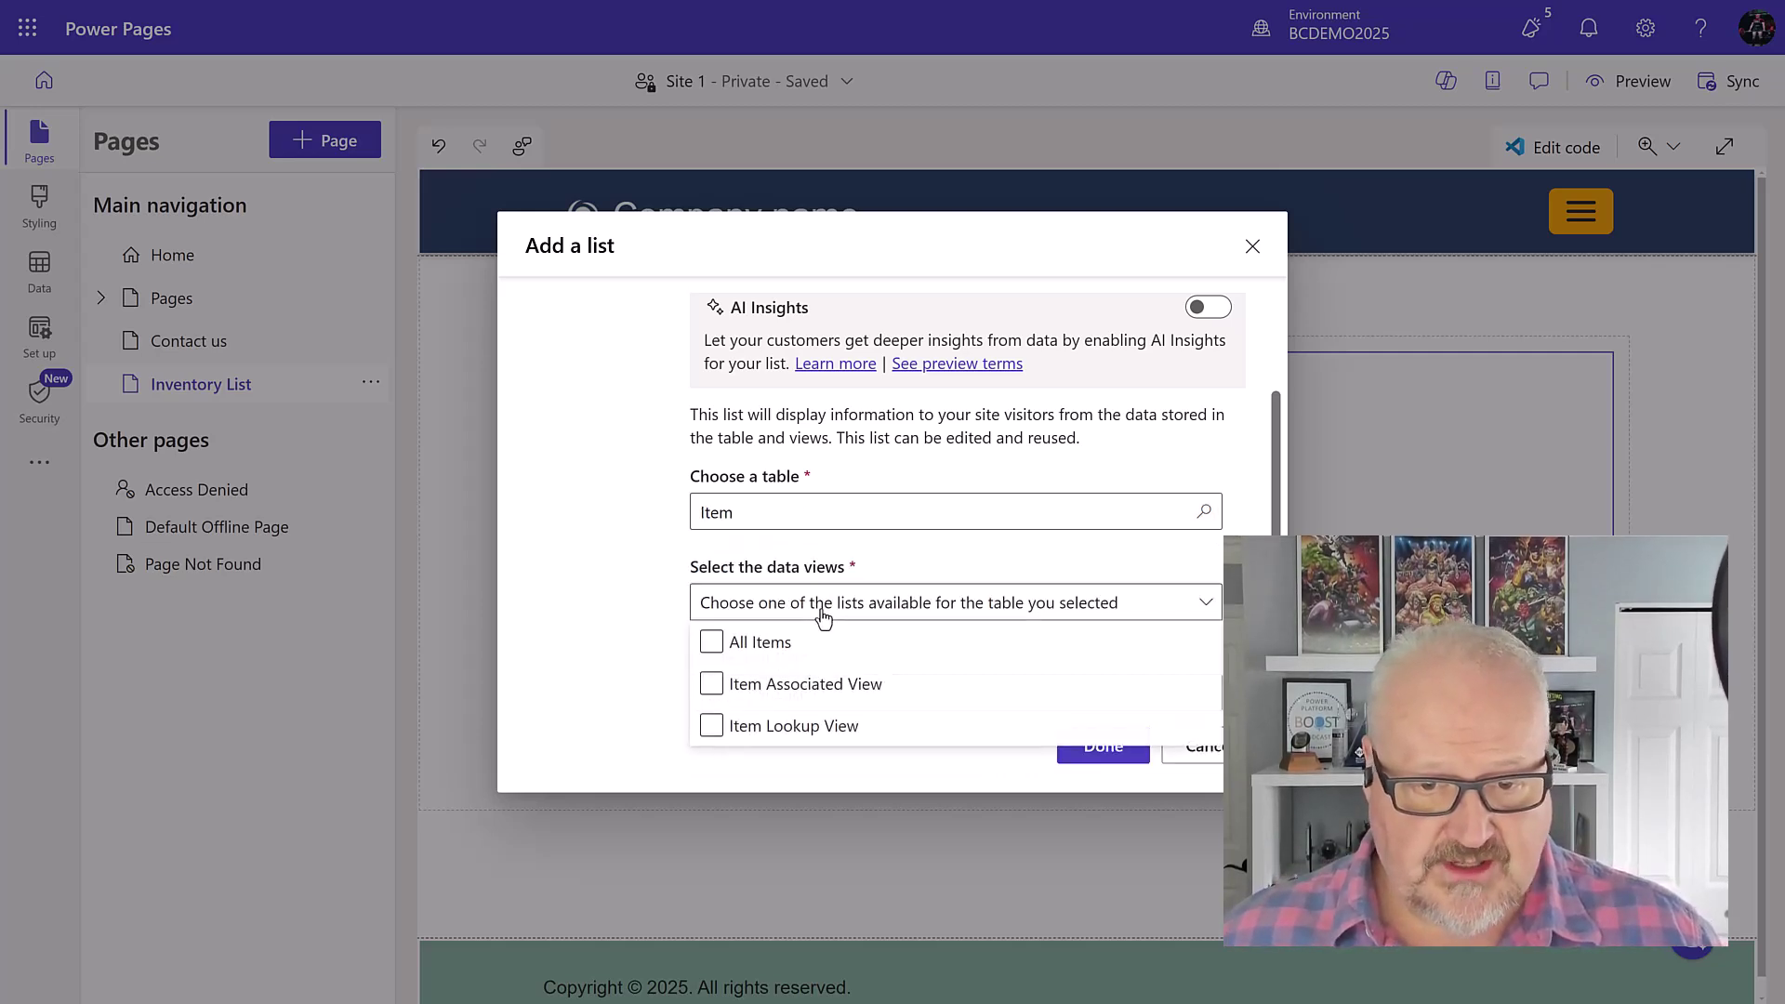
left_click(711, 641)
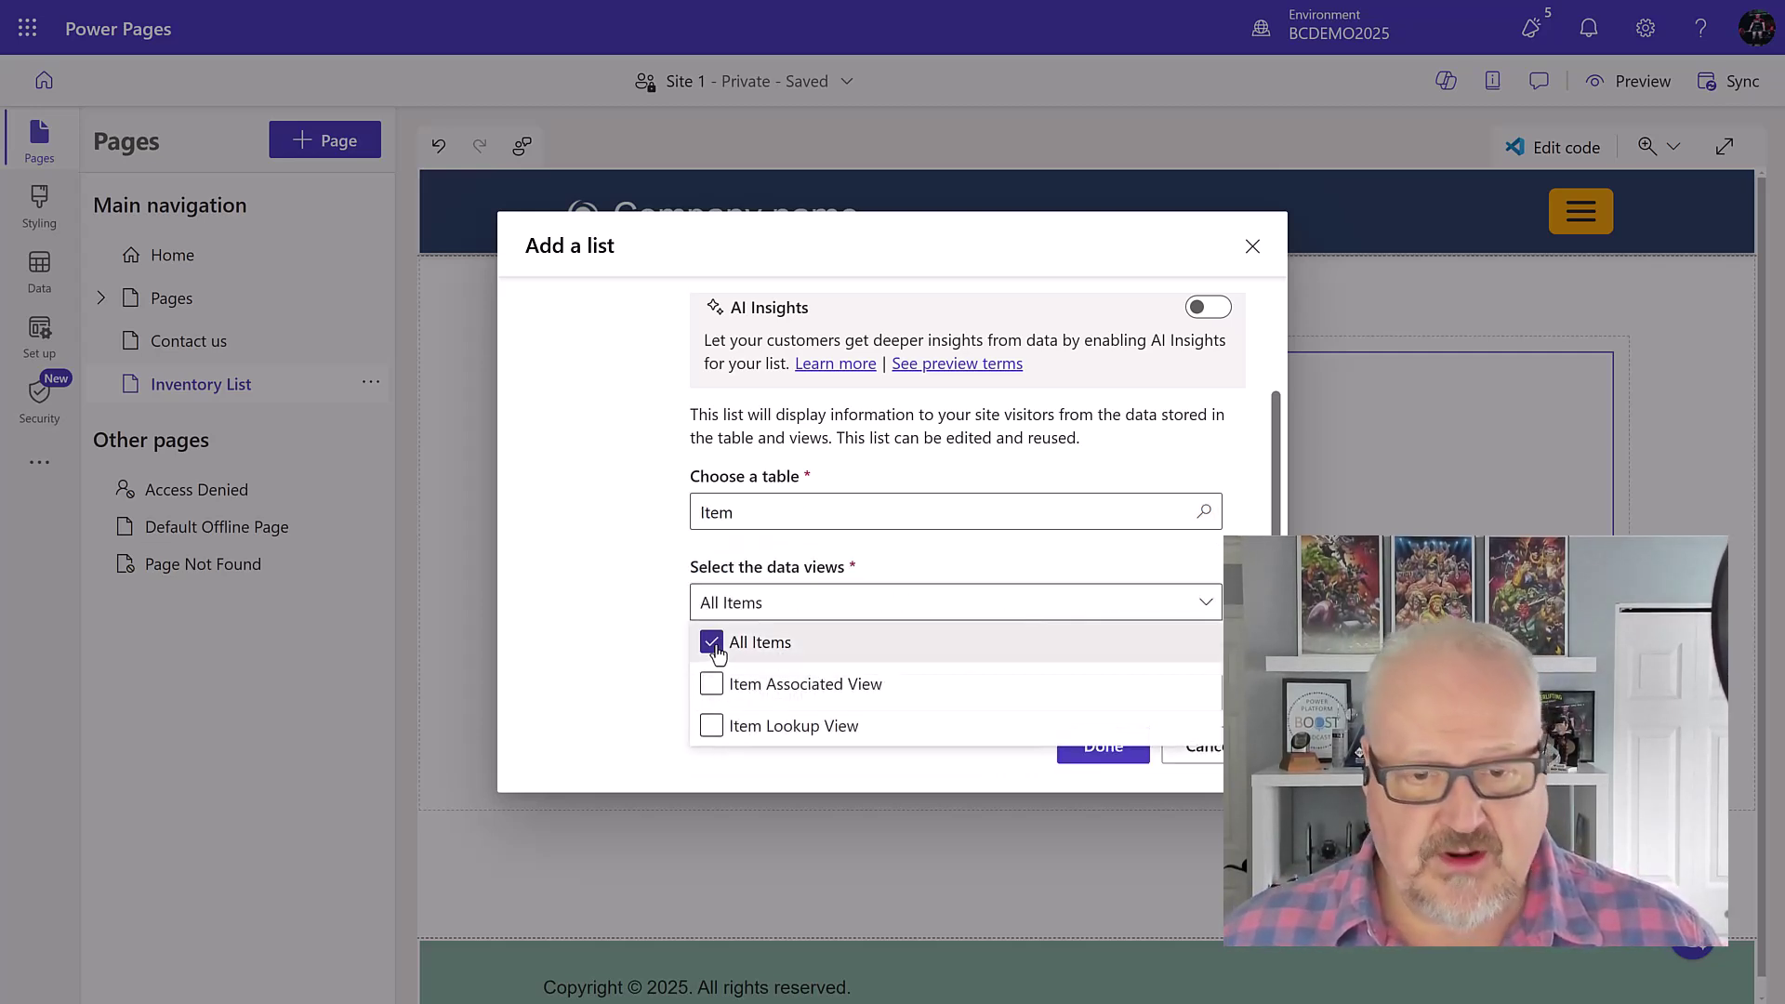
left_click(646, 571)
left_click_drag(809, 693, 686, 708)
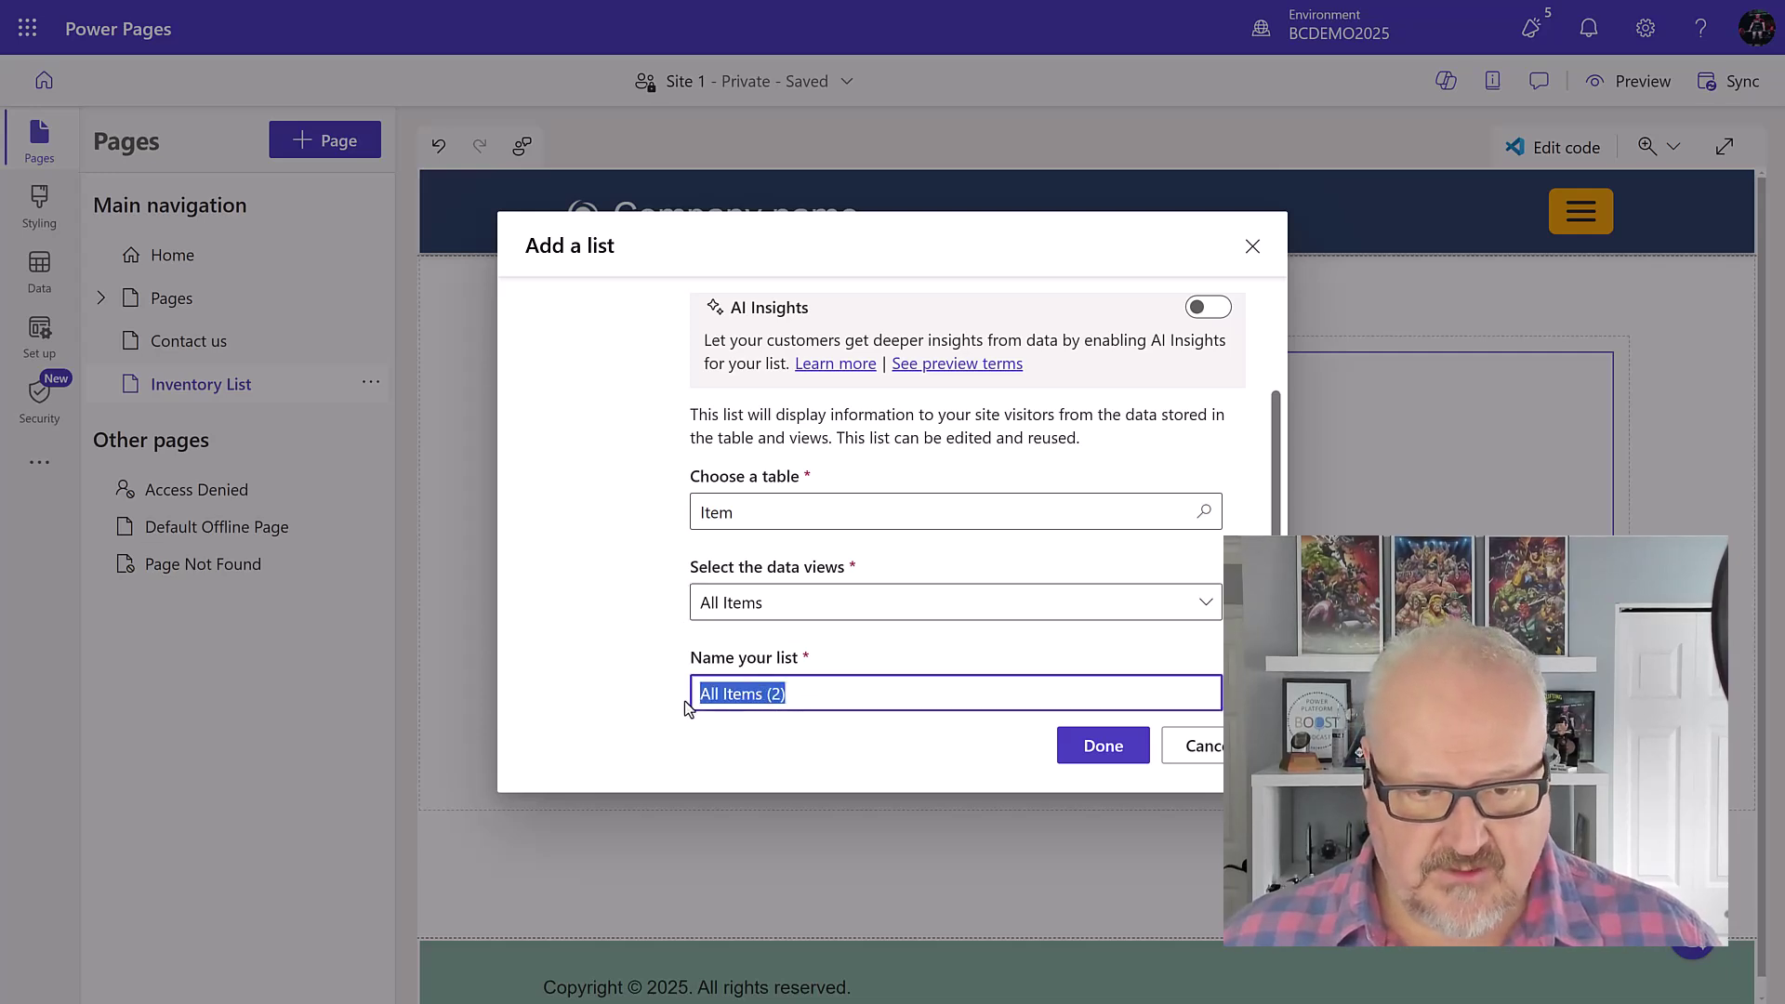
type("In")
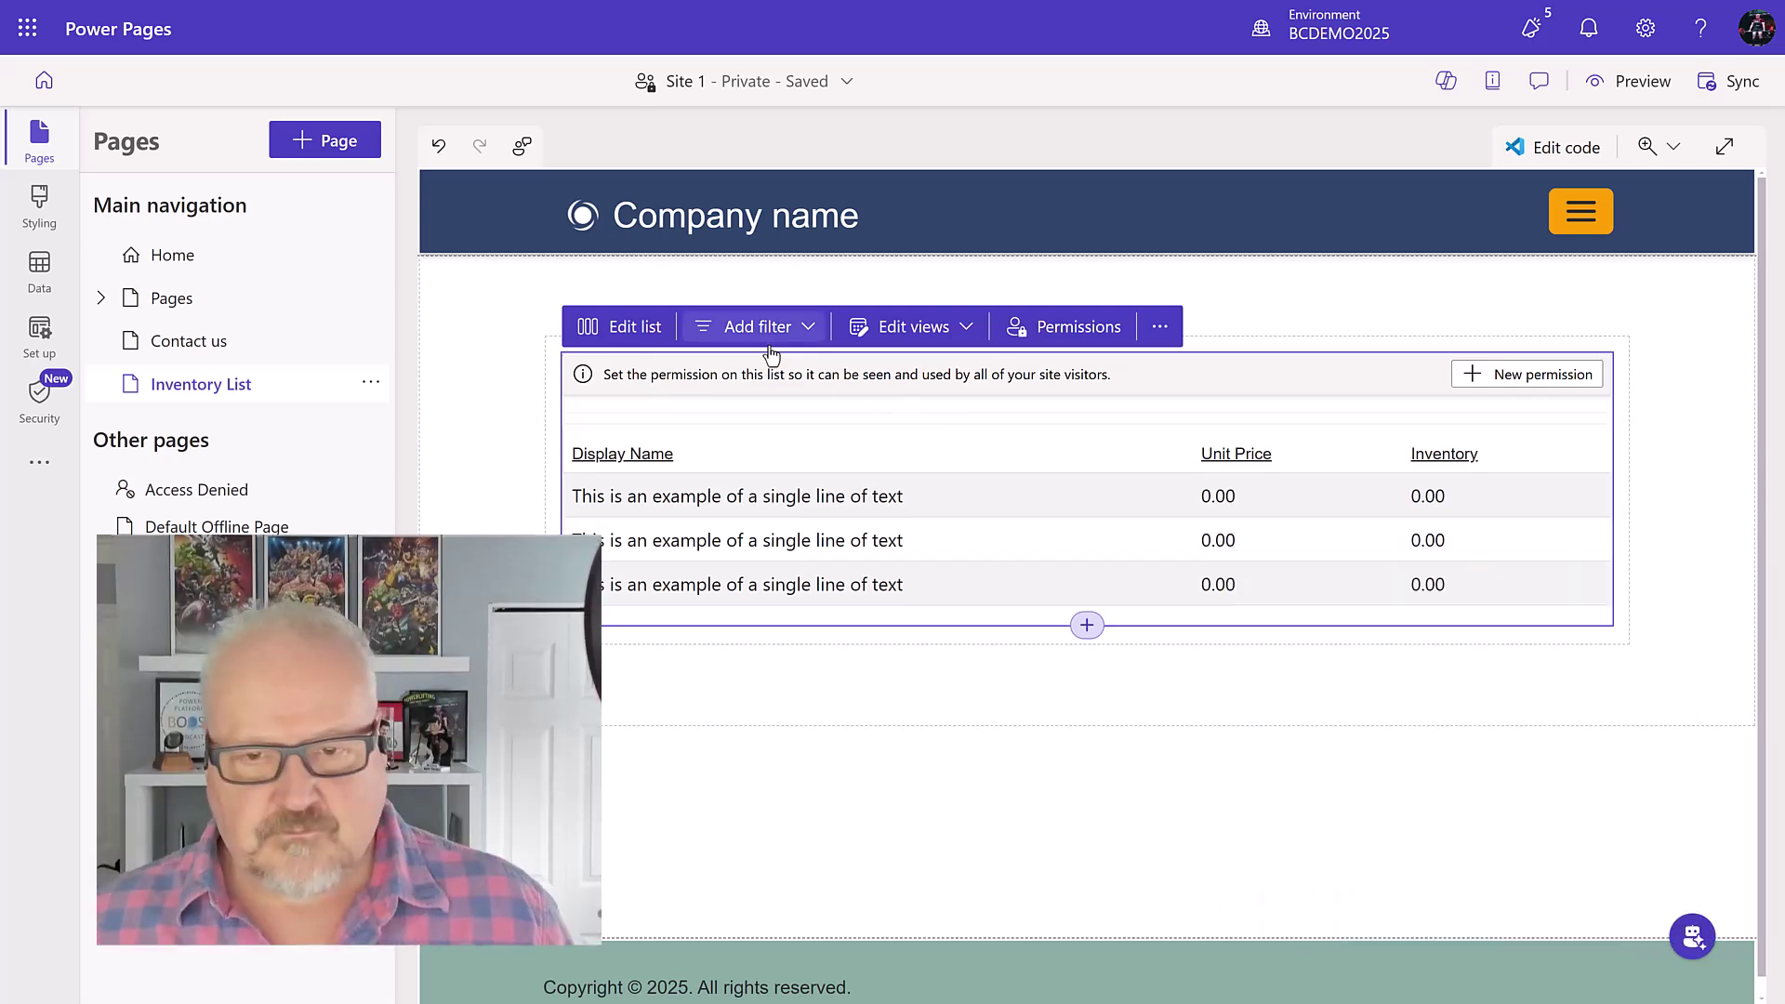
Step: Save a new table permission giving Anonymous and Authenticated Users read access to Item, confirming the visibility warning
left_click(1543, 377)
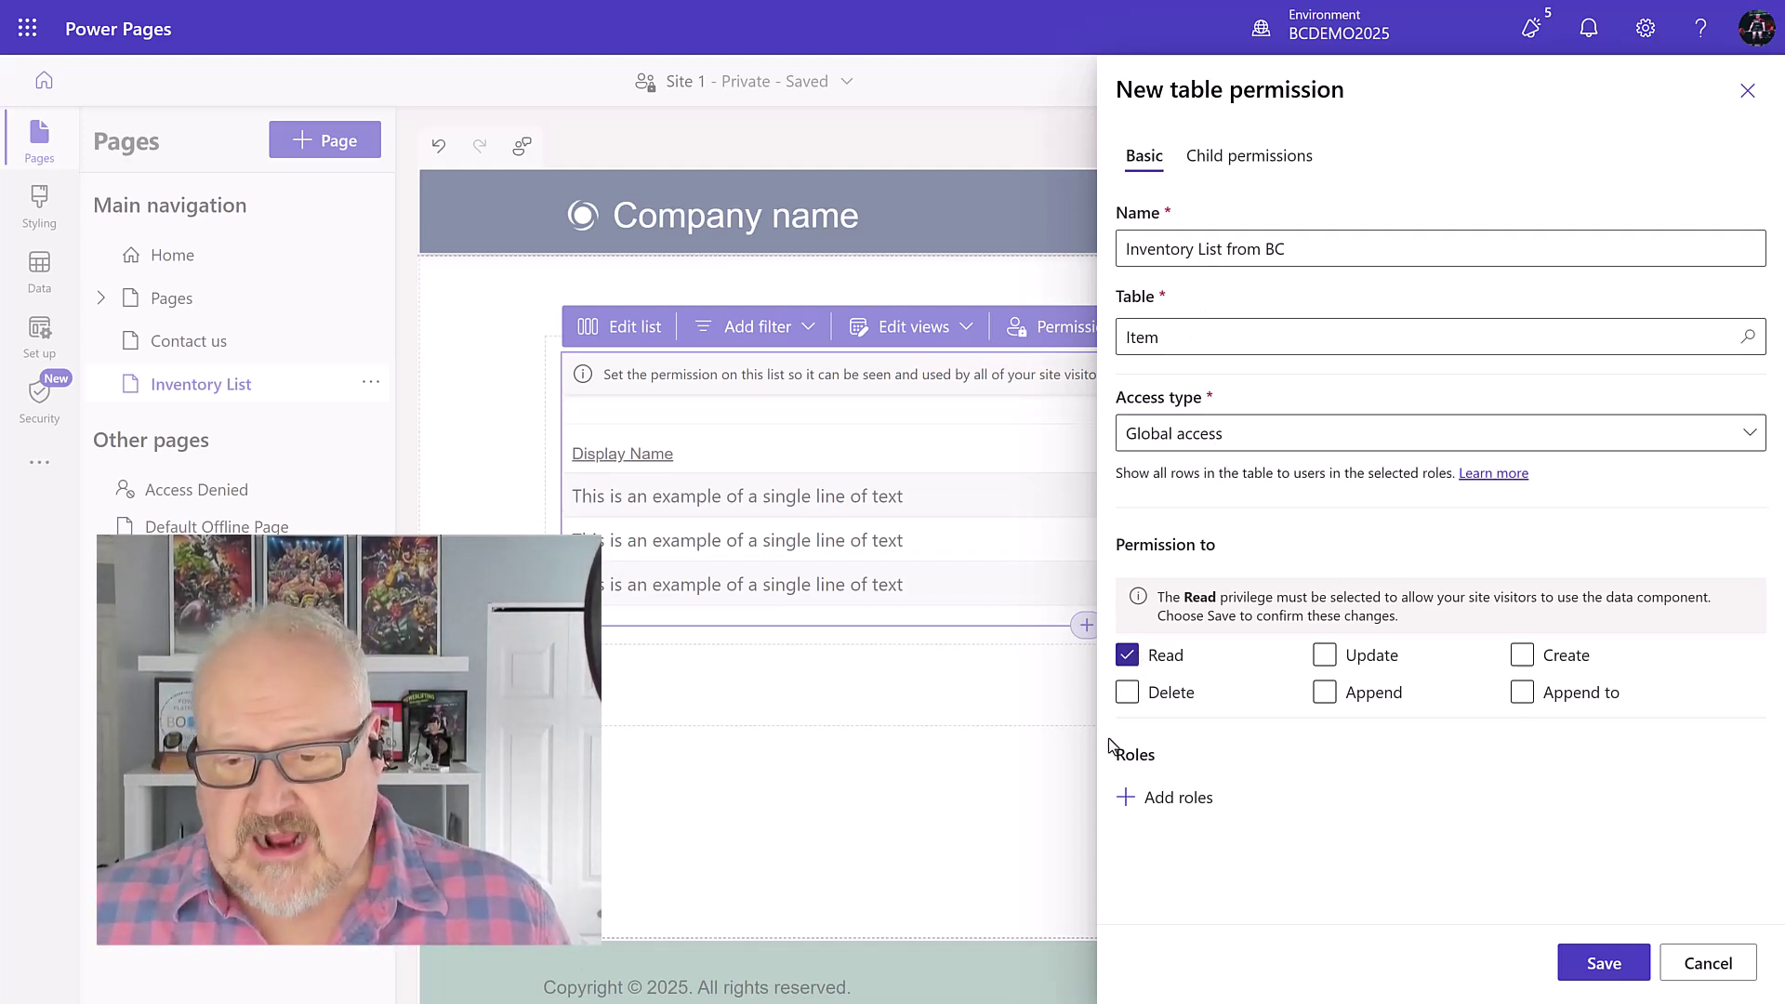
left_click(1176, 800)
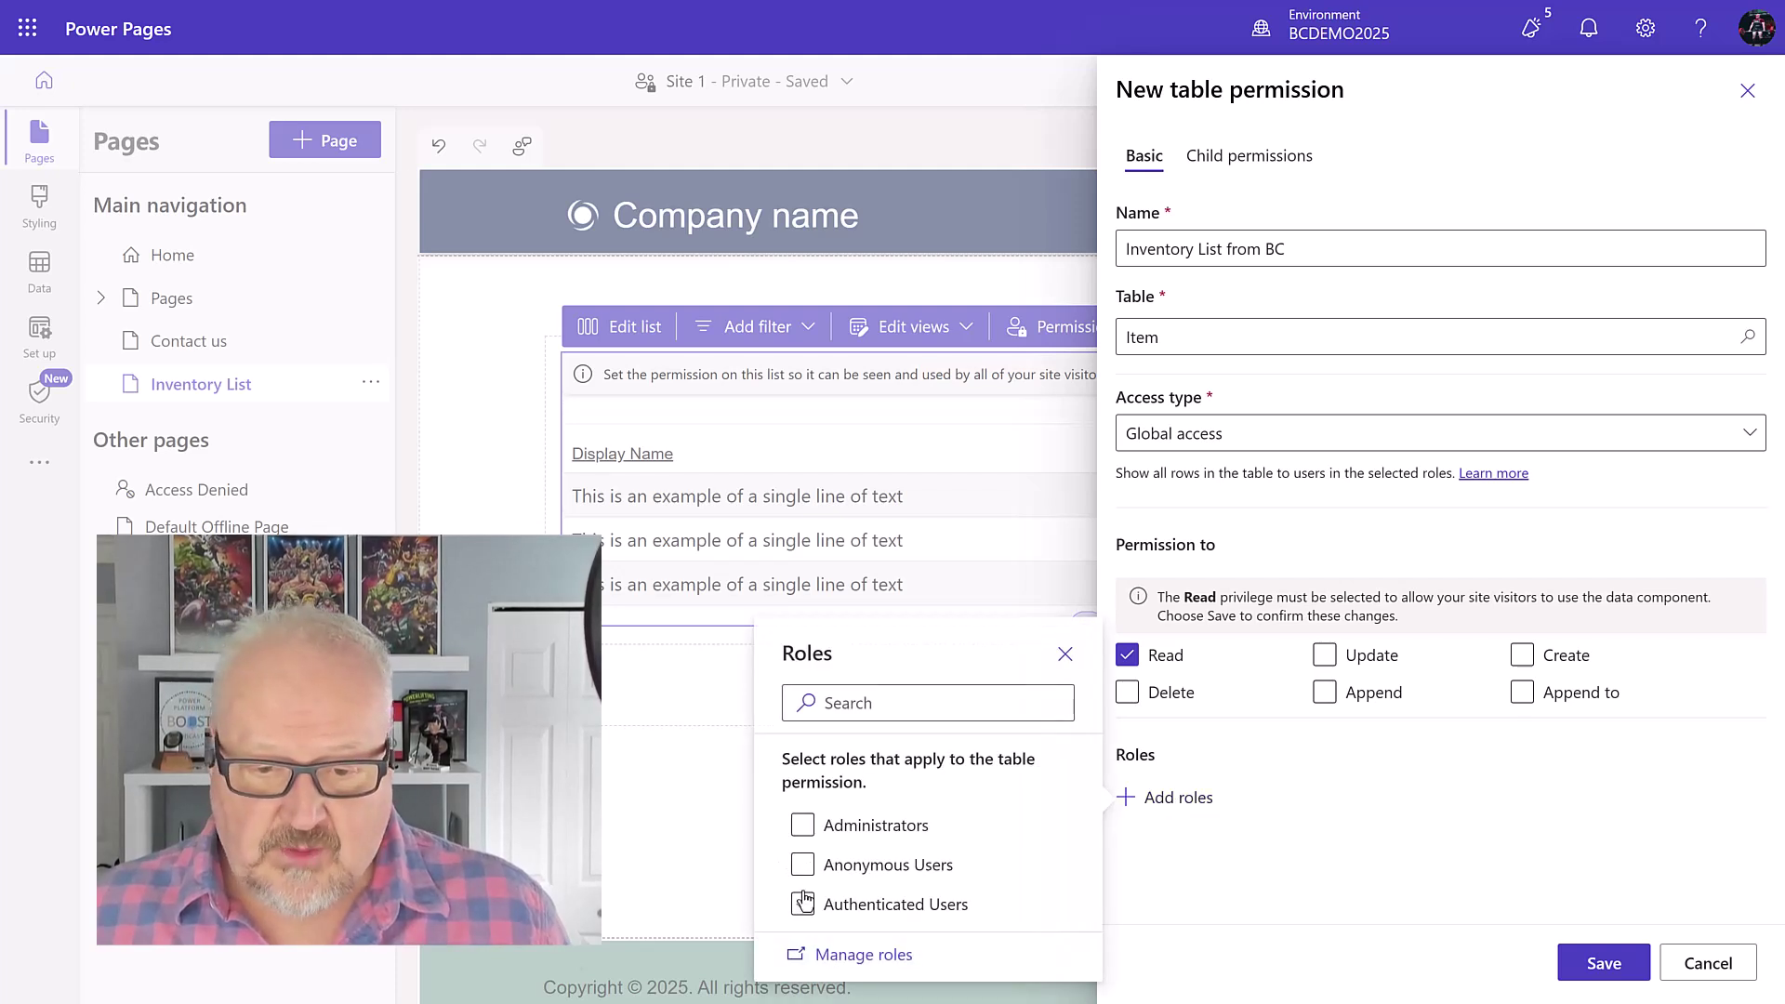
left_click(802, 864)
left_click(803, 904)
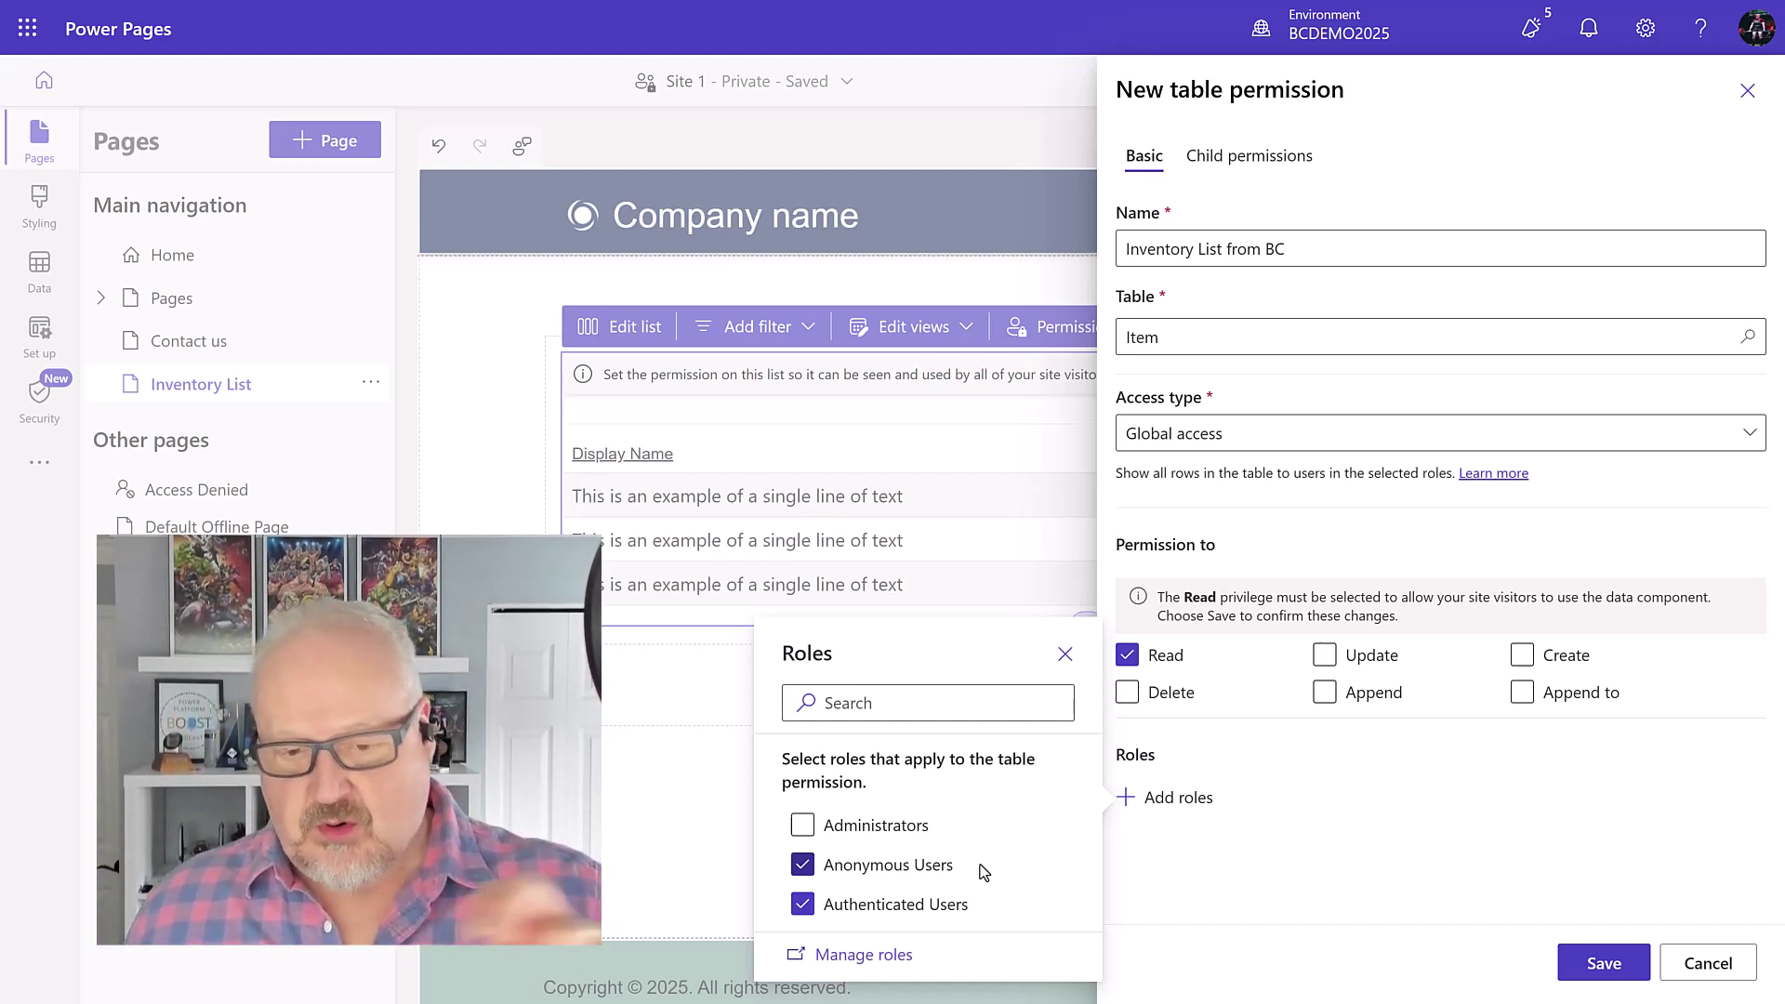
left_click(1599, 965)
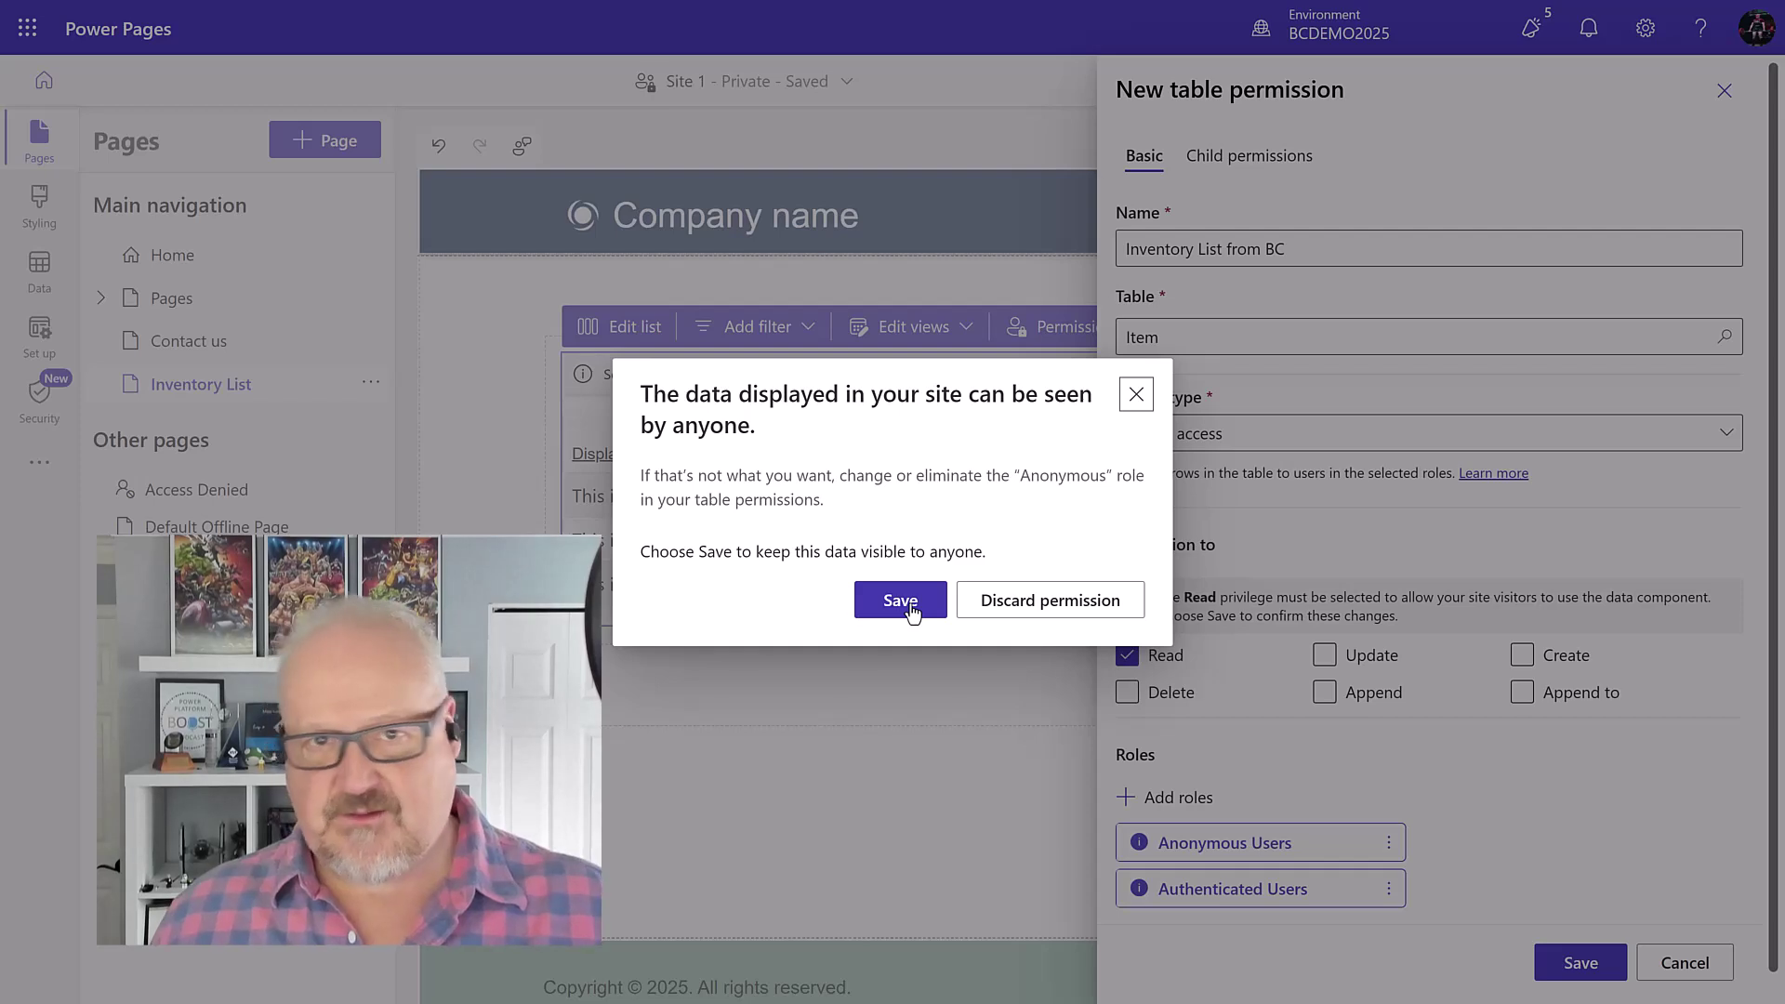
left_click(910, 609)
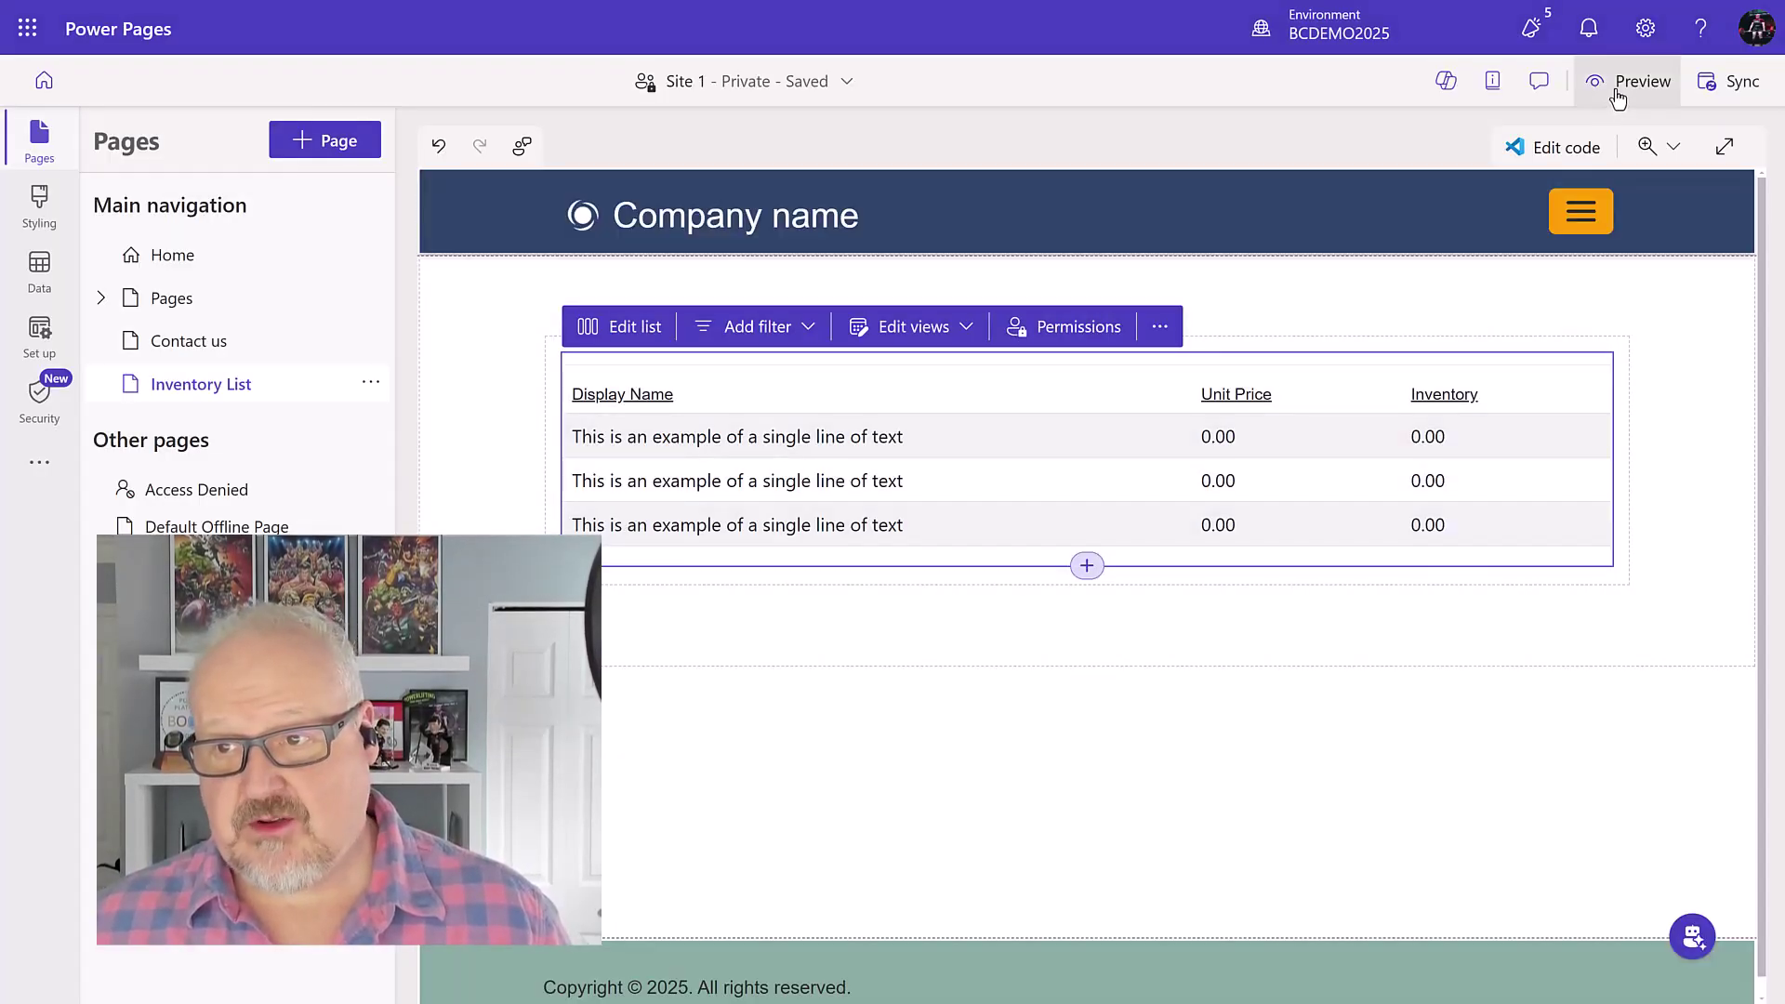
Step: Preview the site at Desktop size to see items like ATHENS Desk with prices and inventory
left_click(1618, 93)
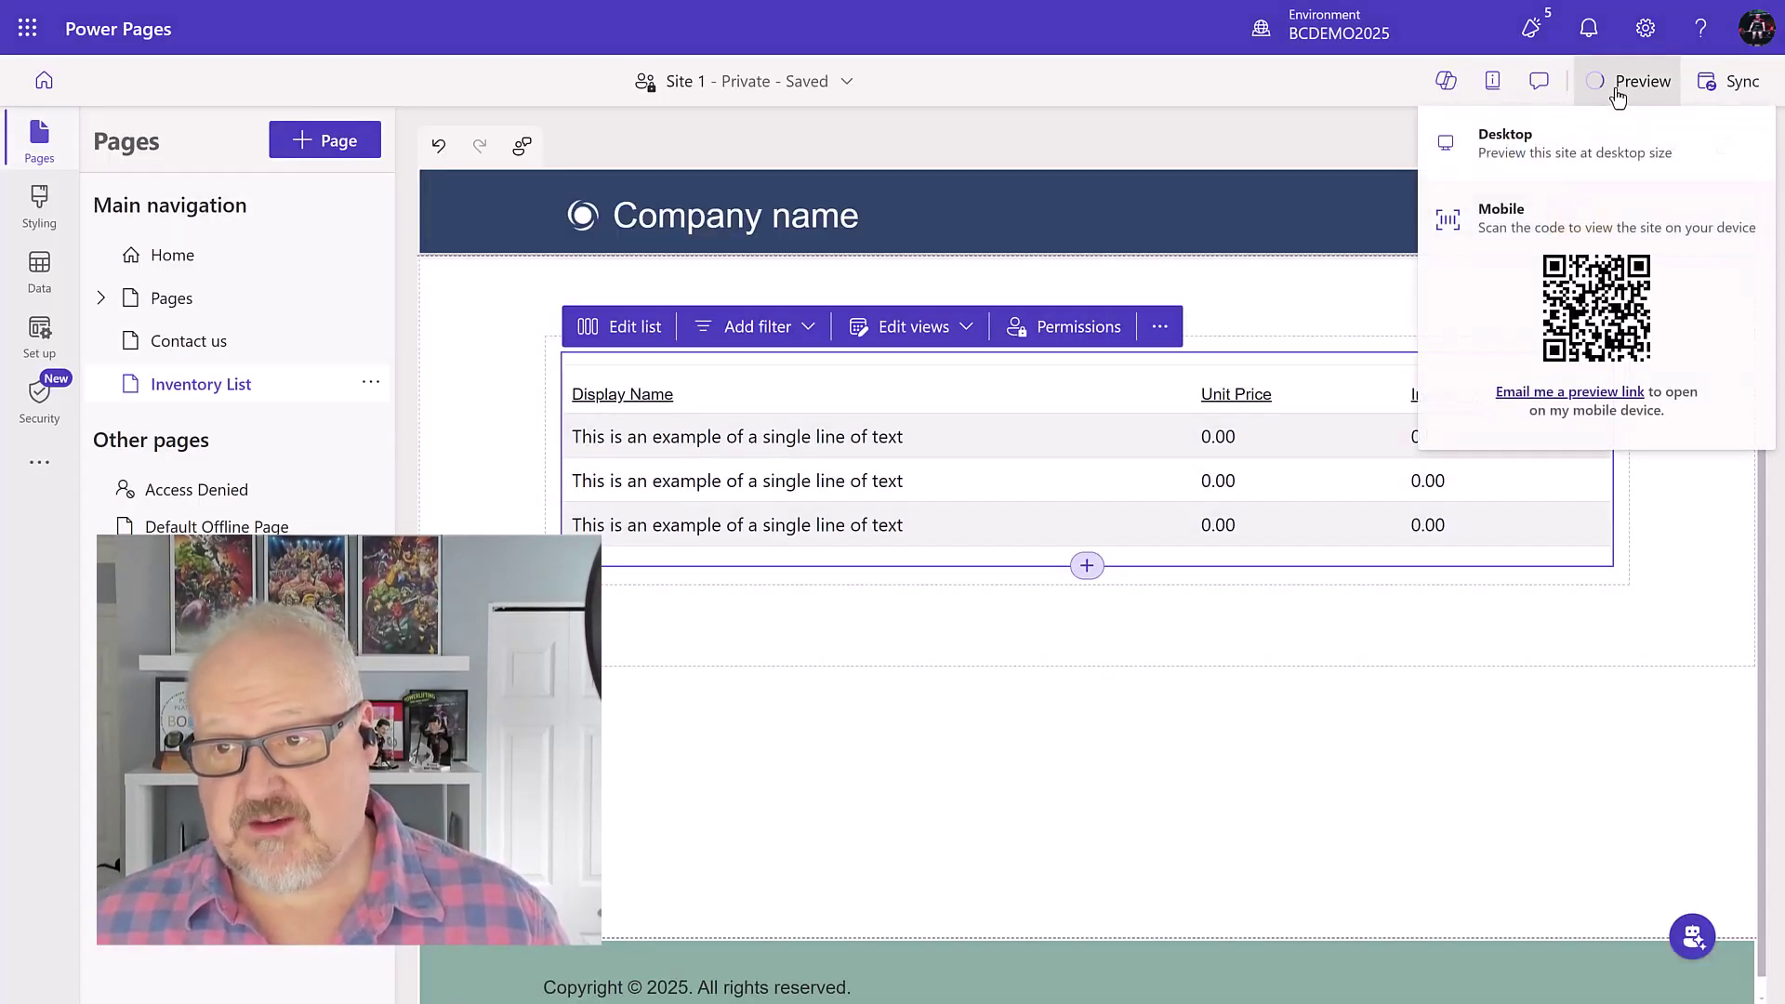
left_click(1515, 149)
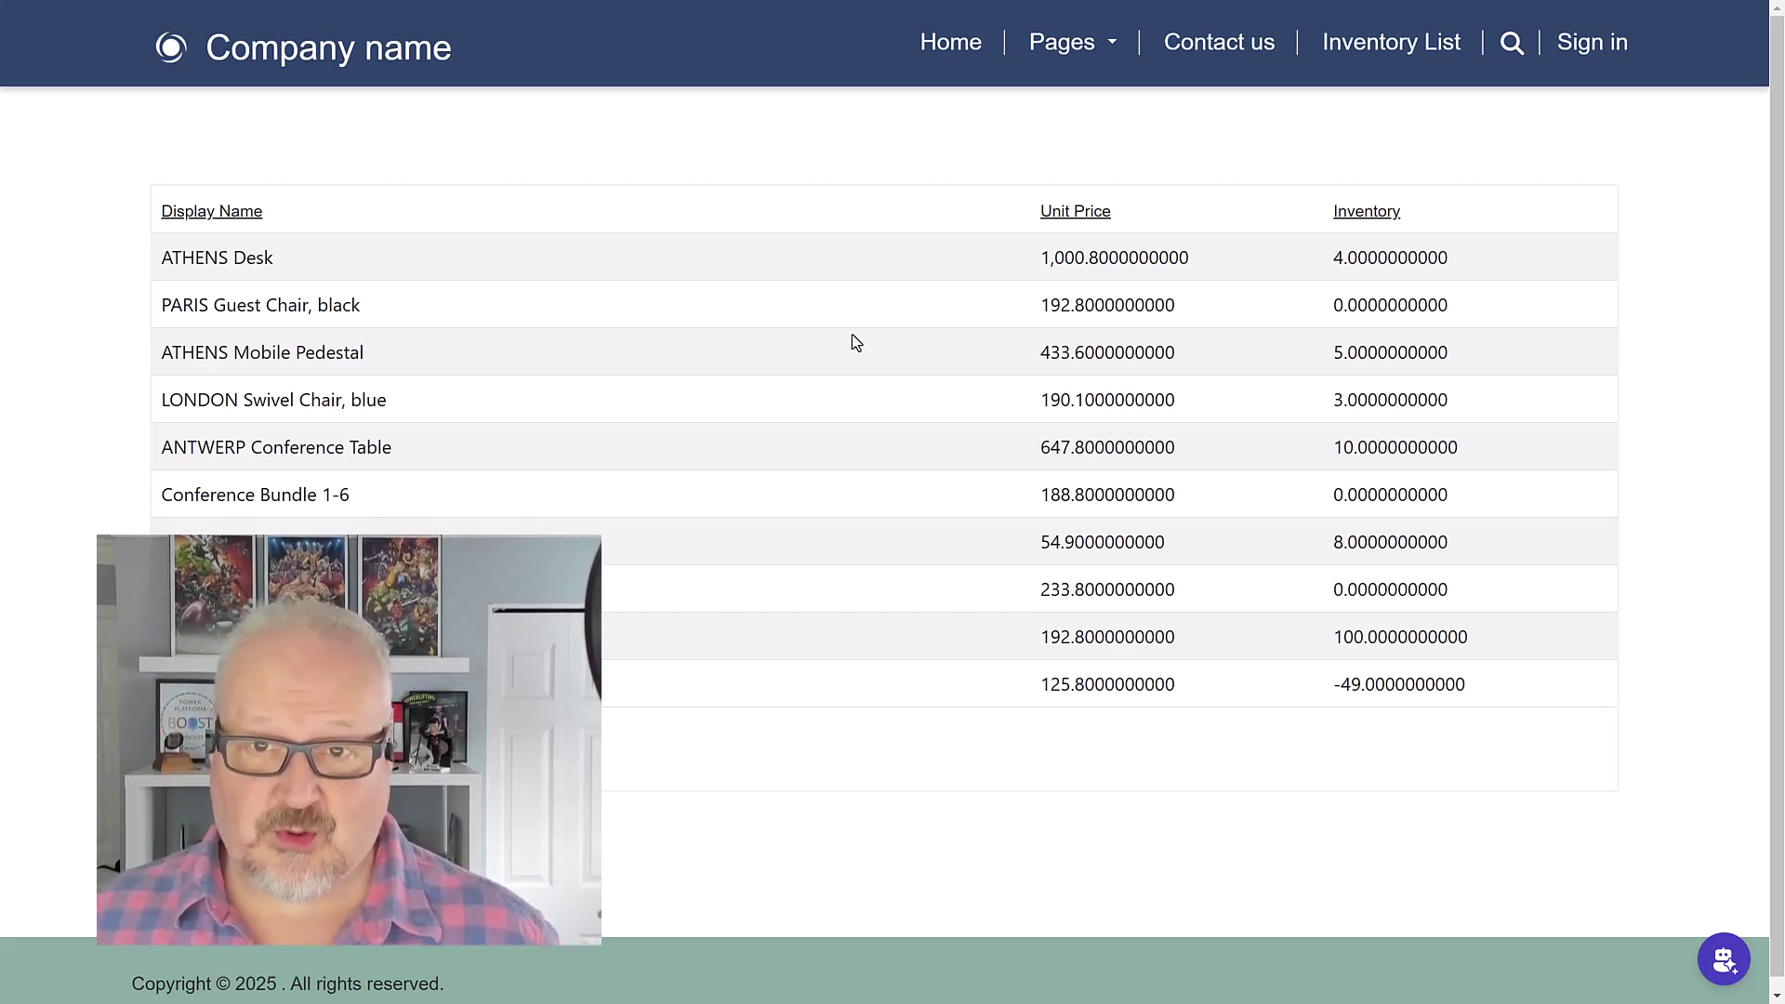
Step: Back in the studio, search the Data workspace for 'sale' and show Sales Order's views
key("ctrl+Tab")
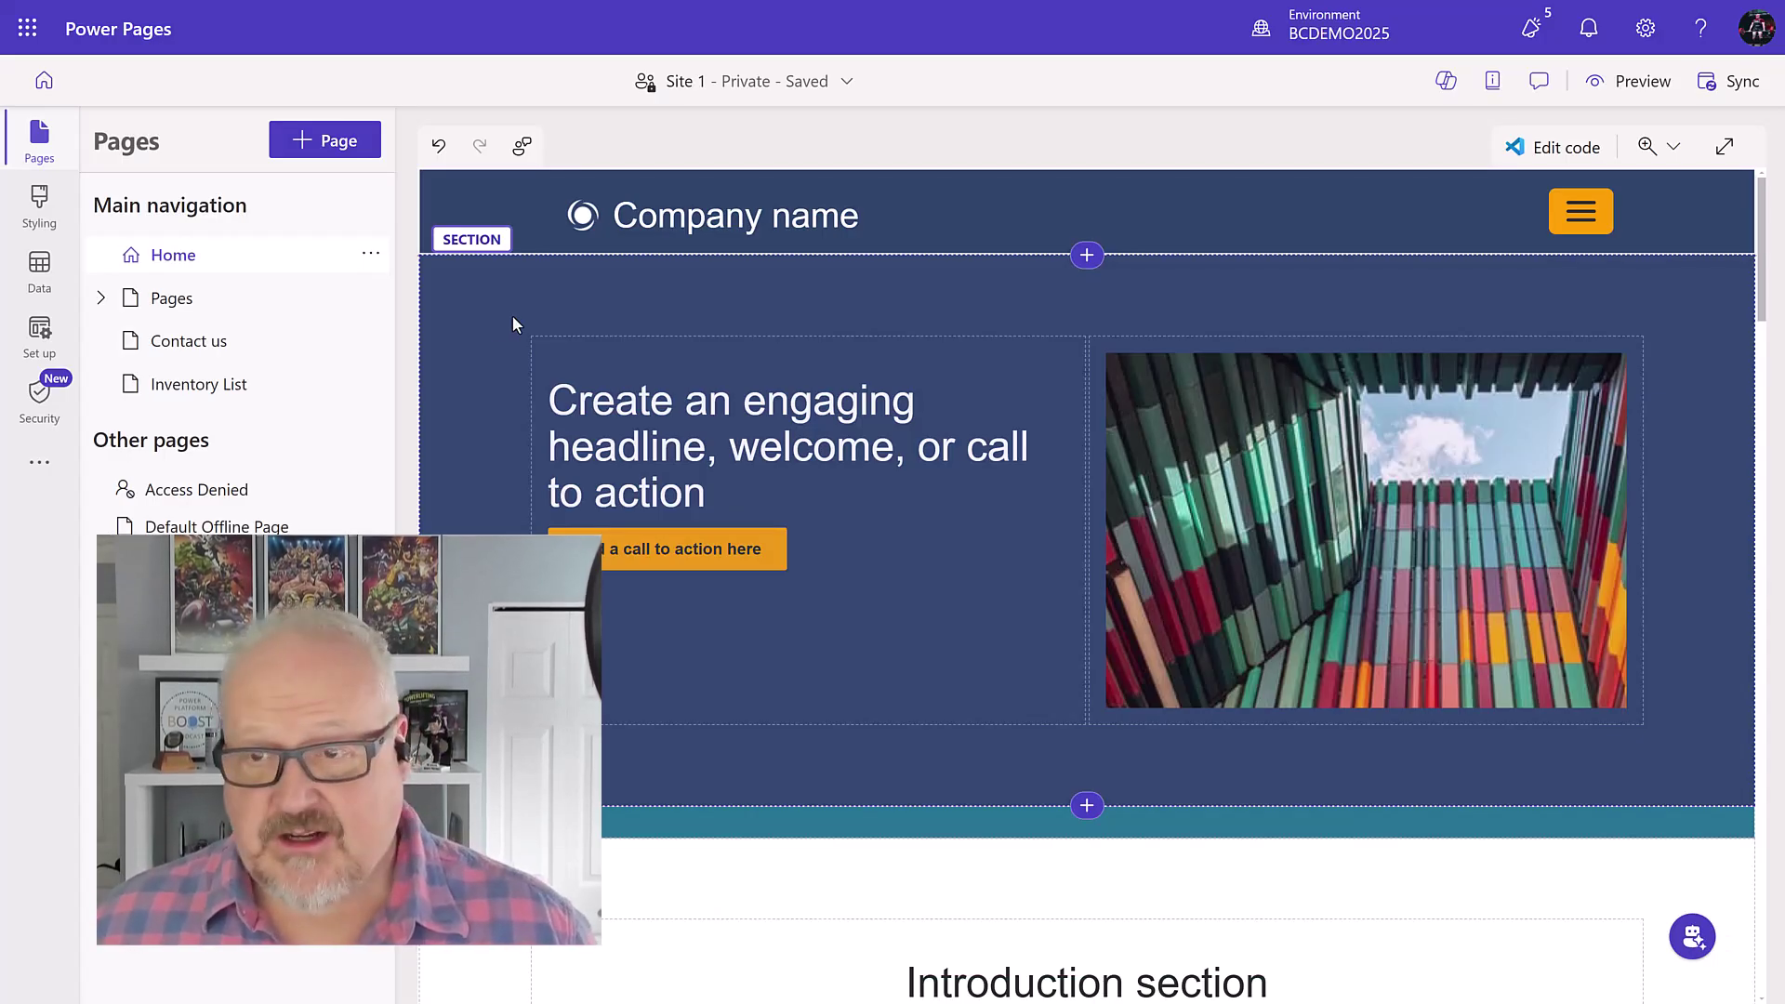
left_click(39, 266)
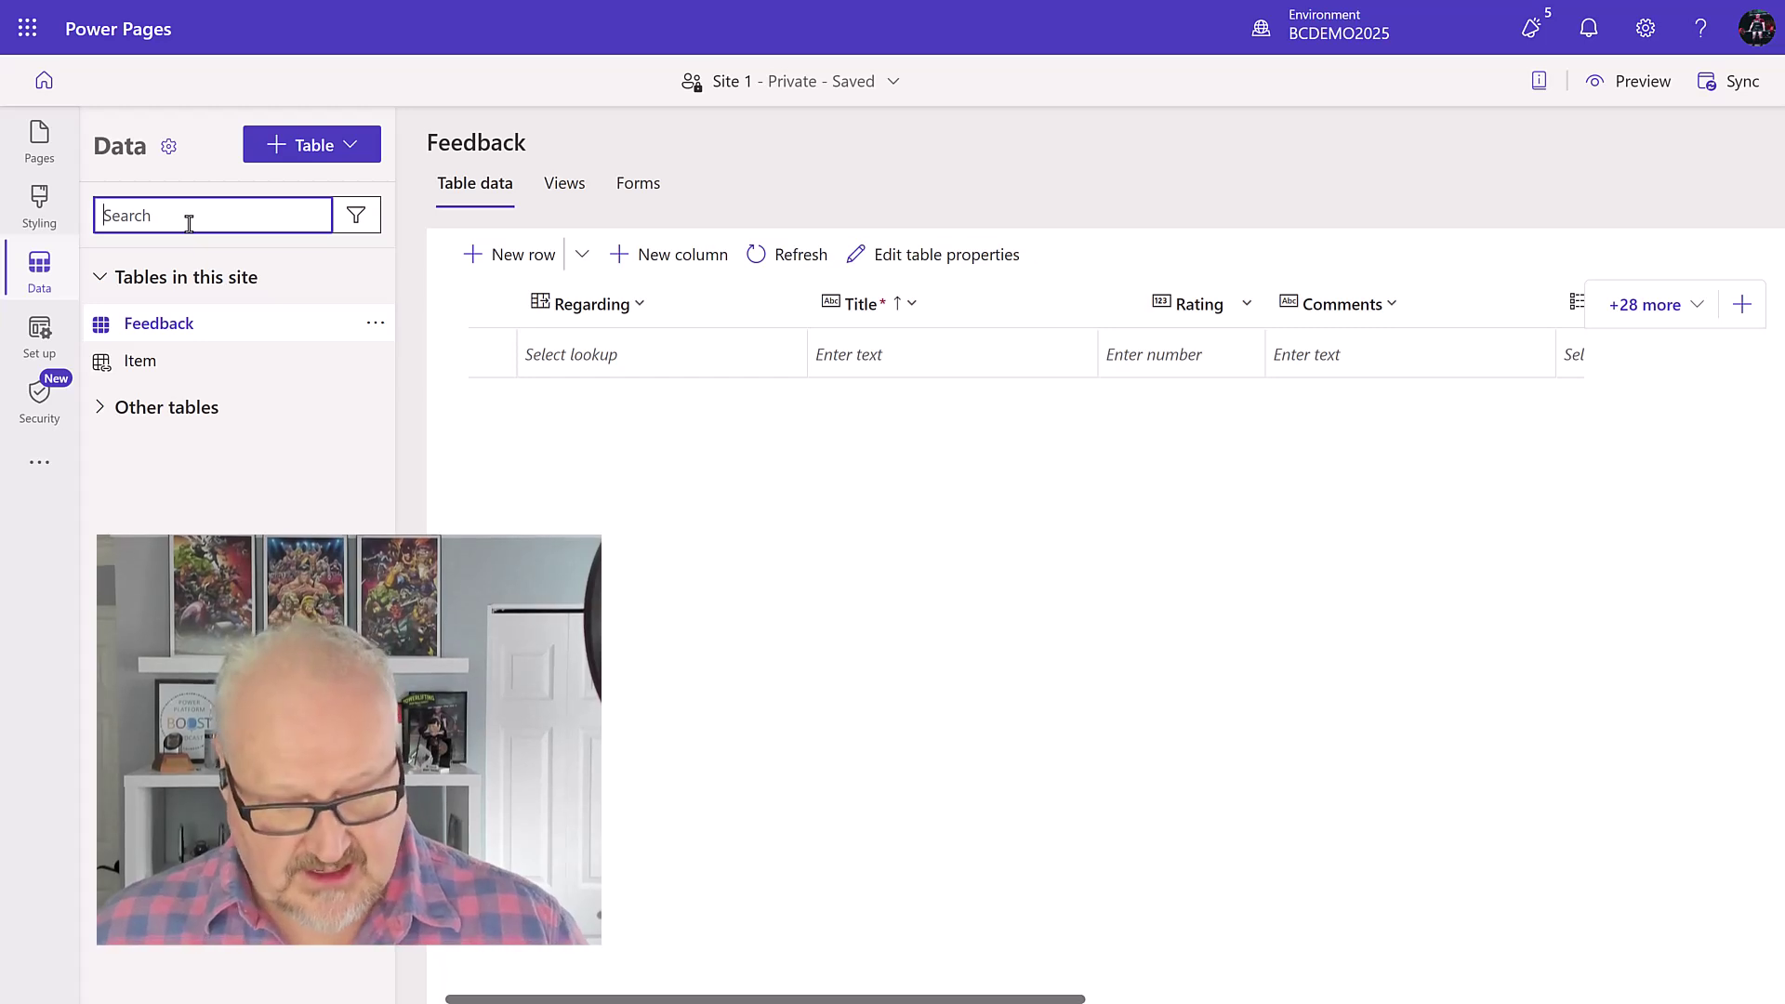
type("sale")
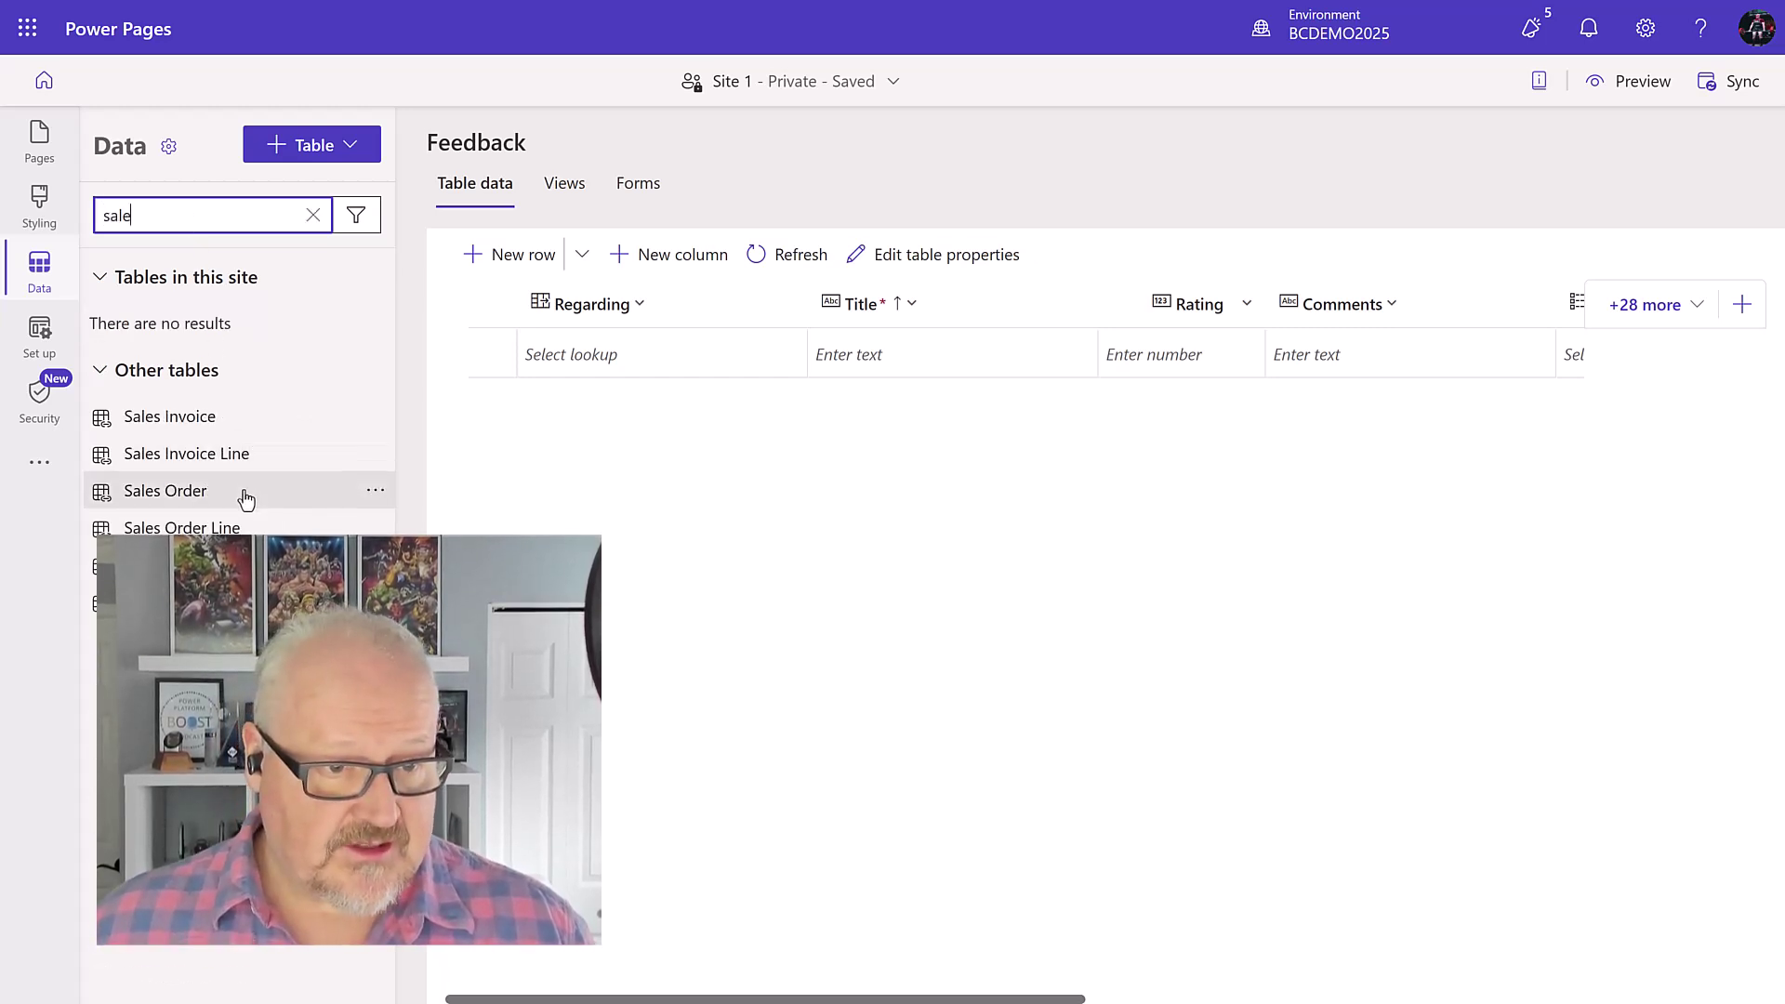
left_click(239, 492)
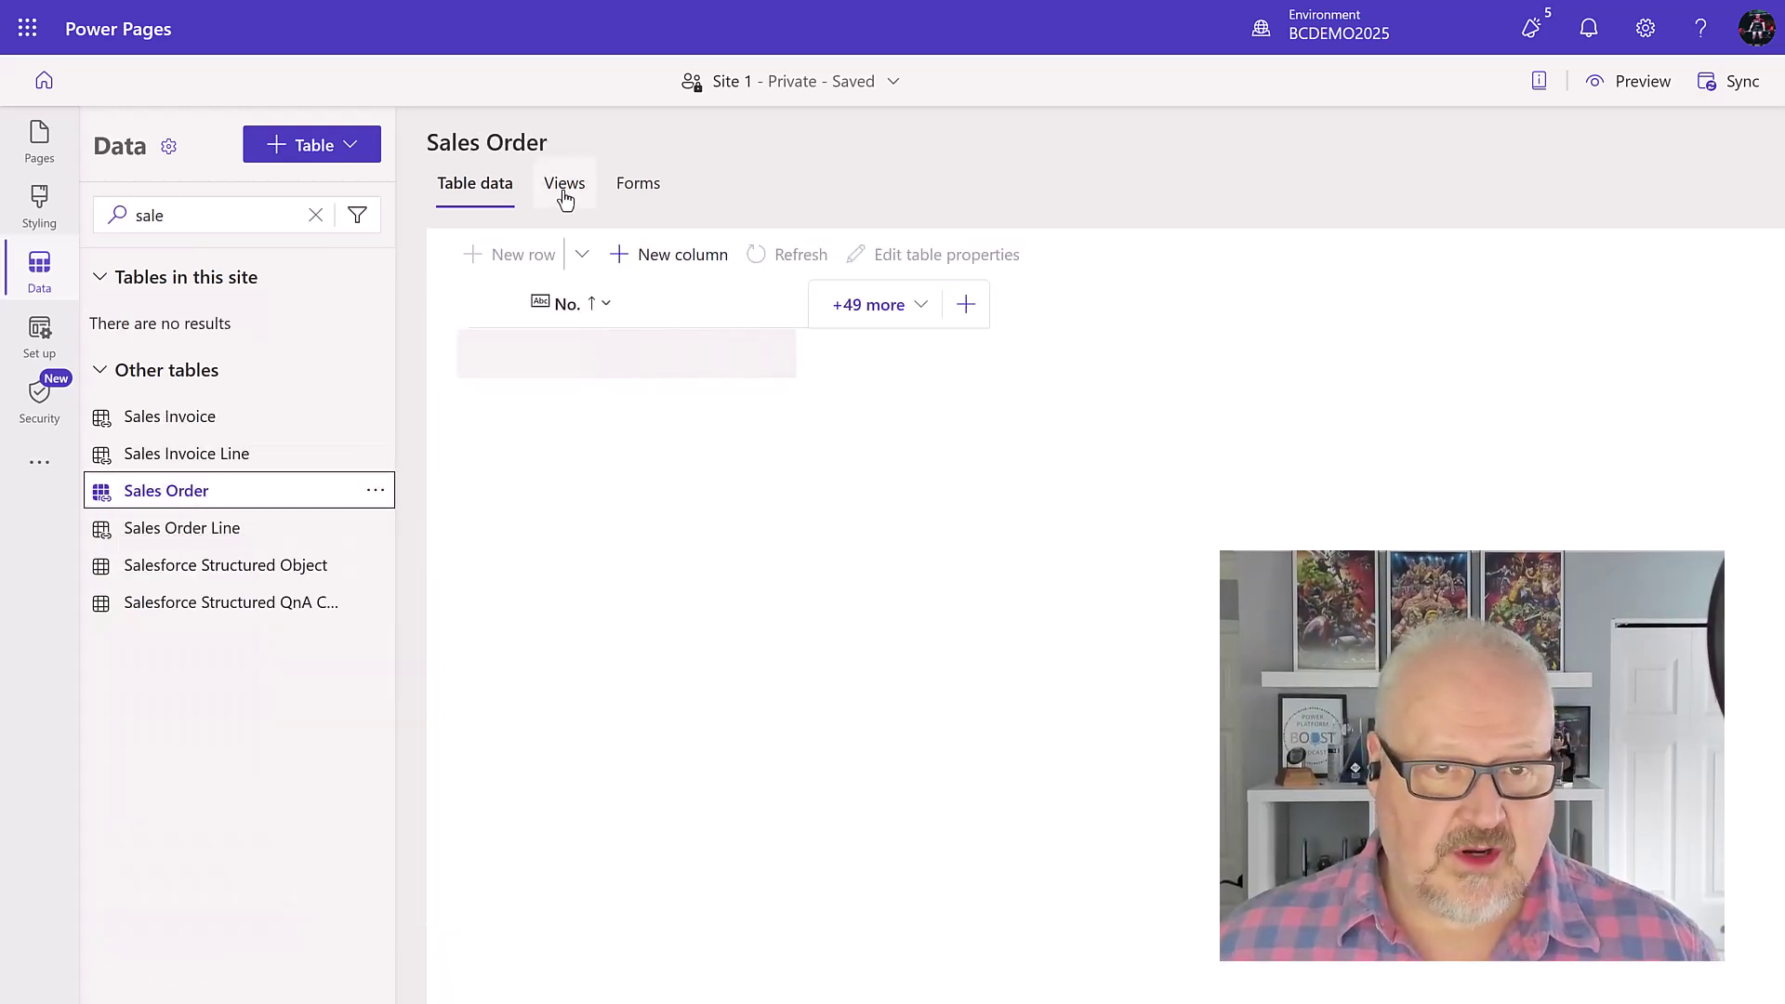
left_click(564, 183)
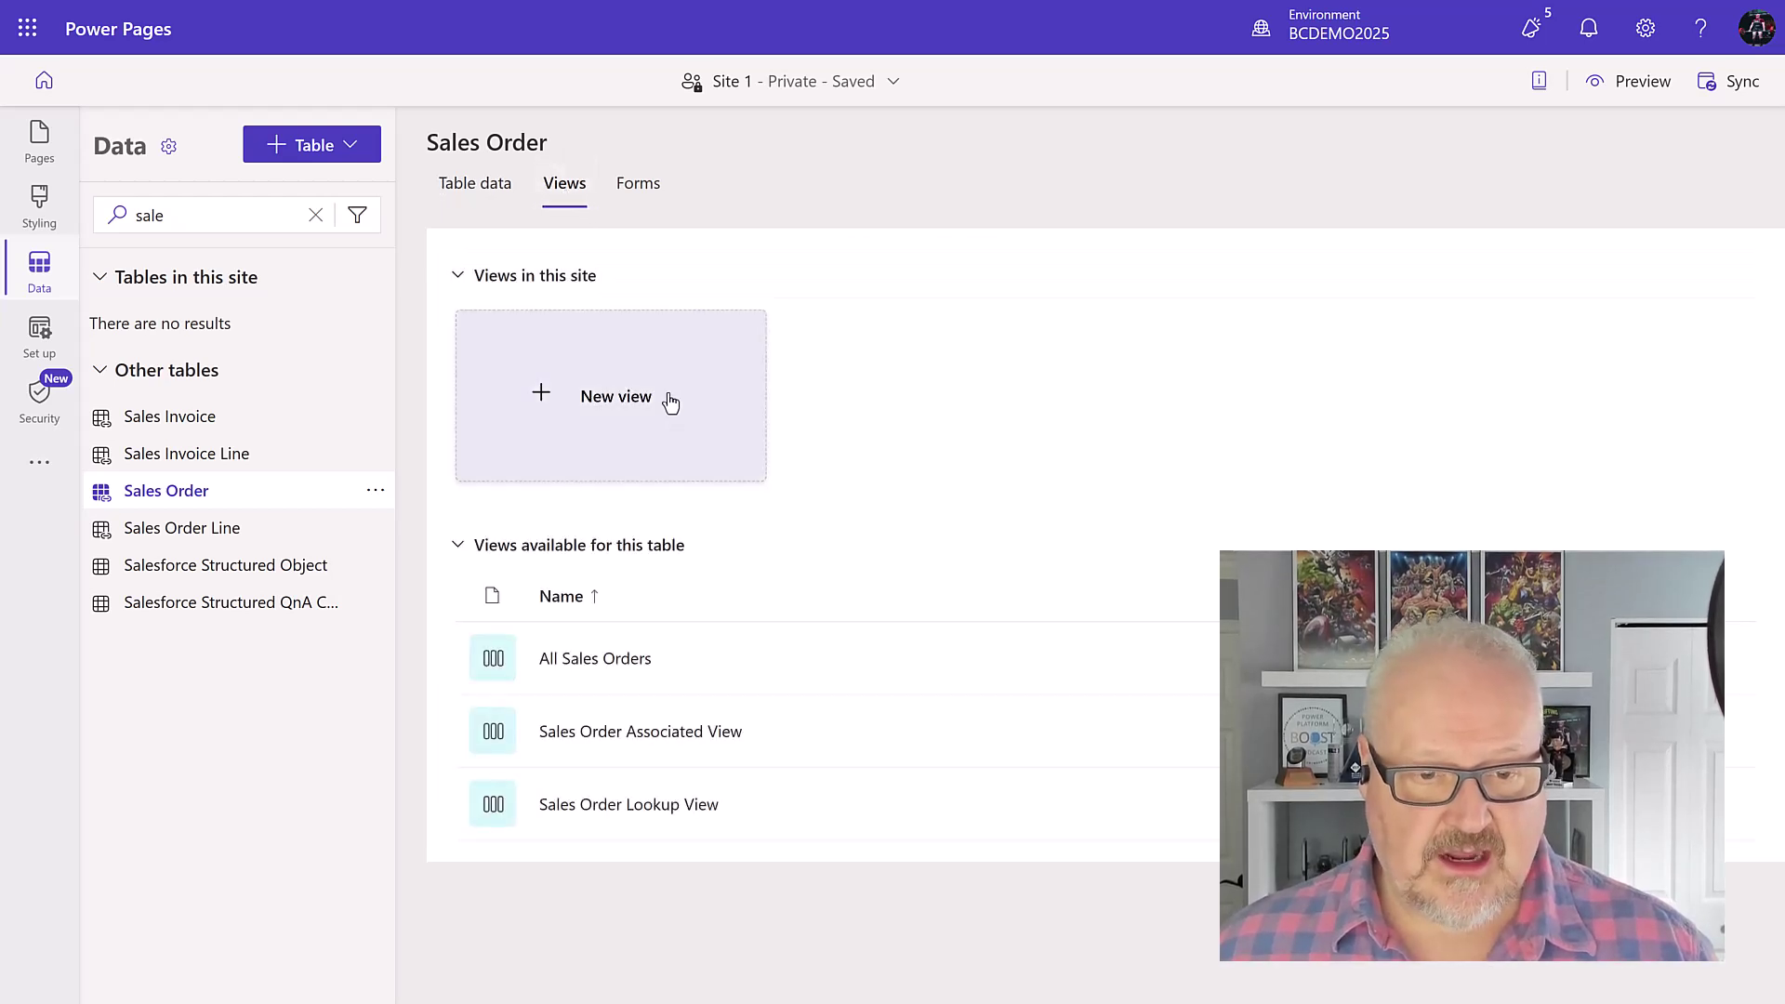
Step: Create a Sales Order view called 'Web - My Sales Orders' with no description
left_click(603, 404)
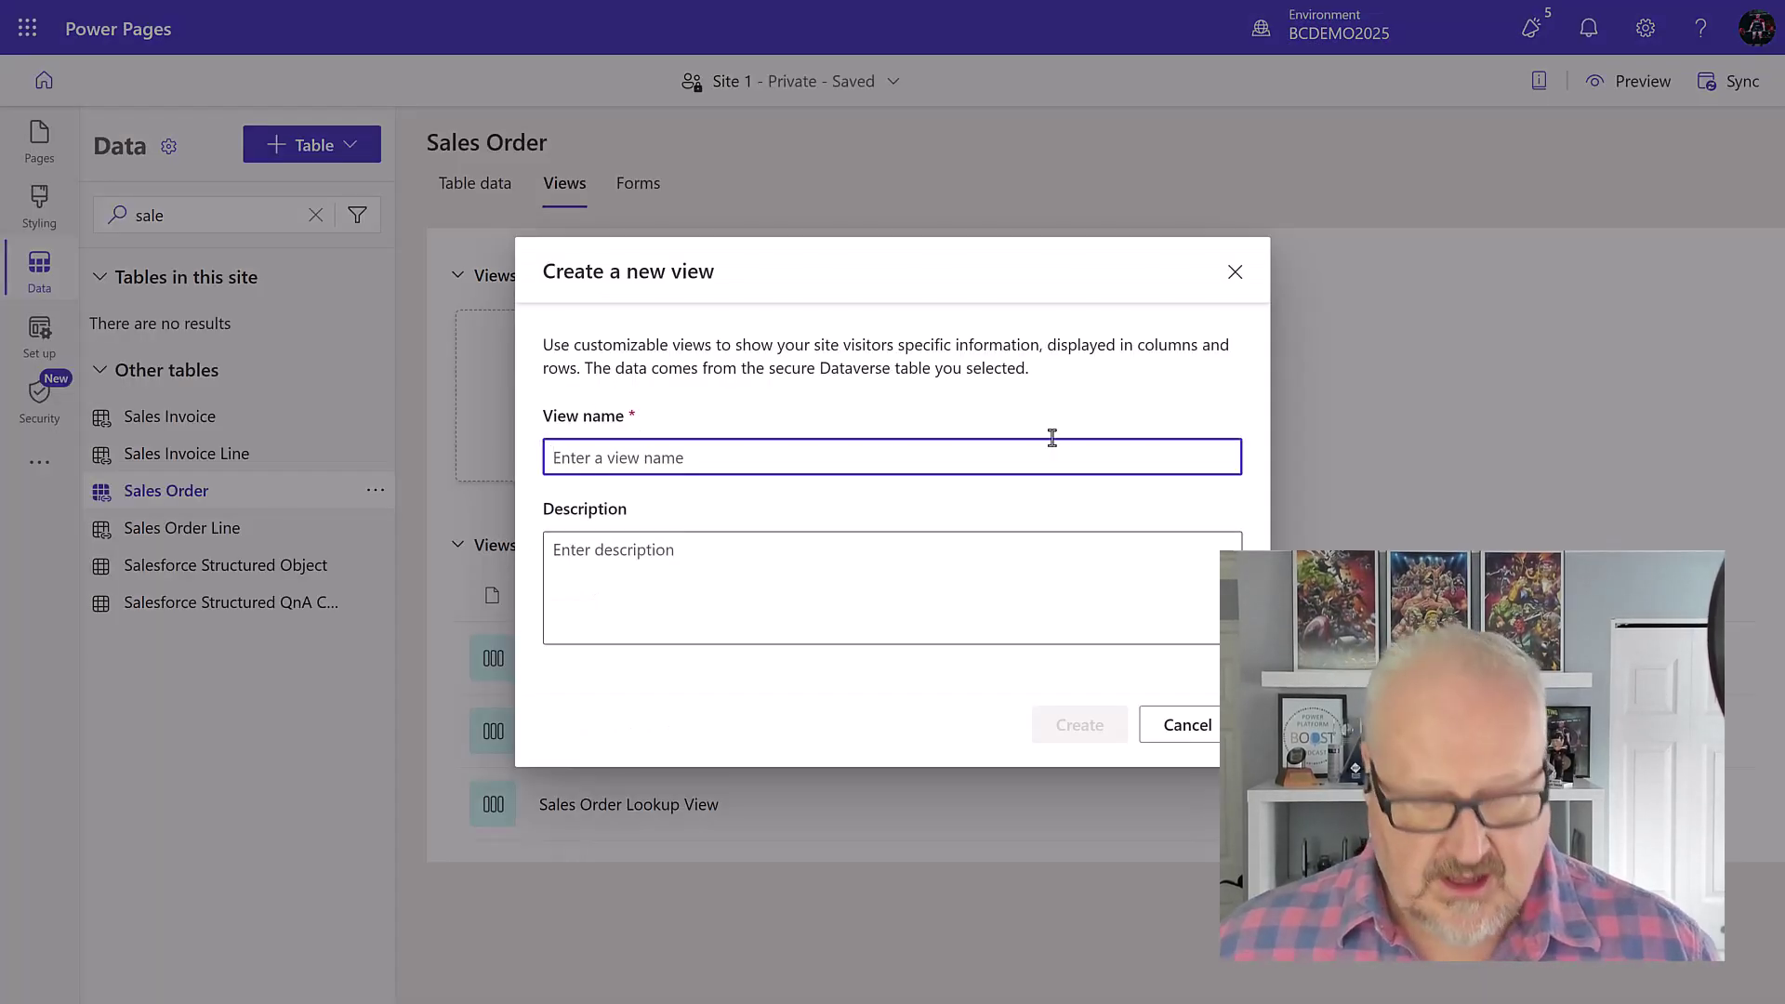
type("Web ")
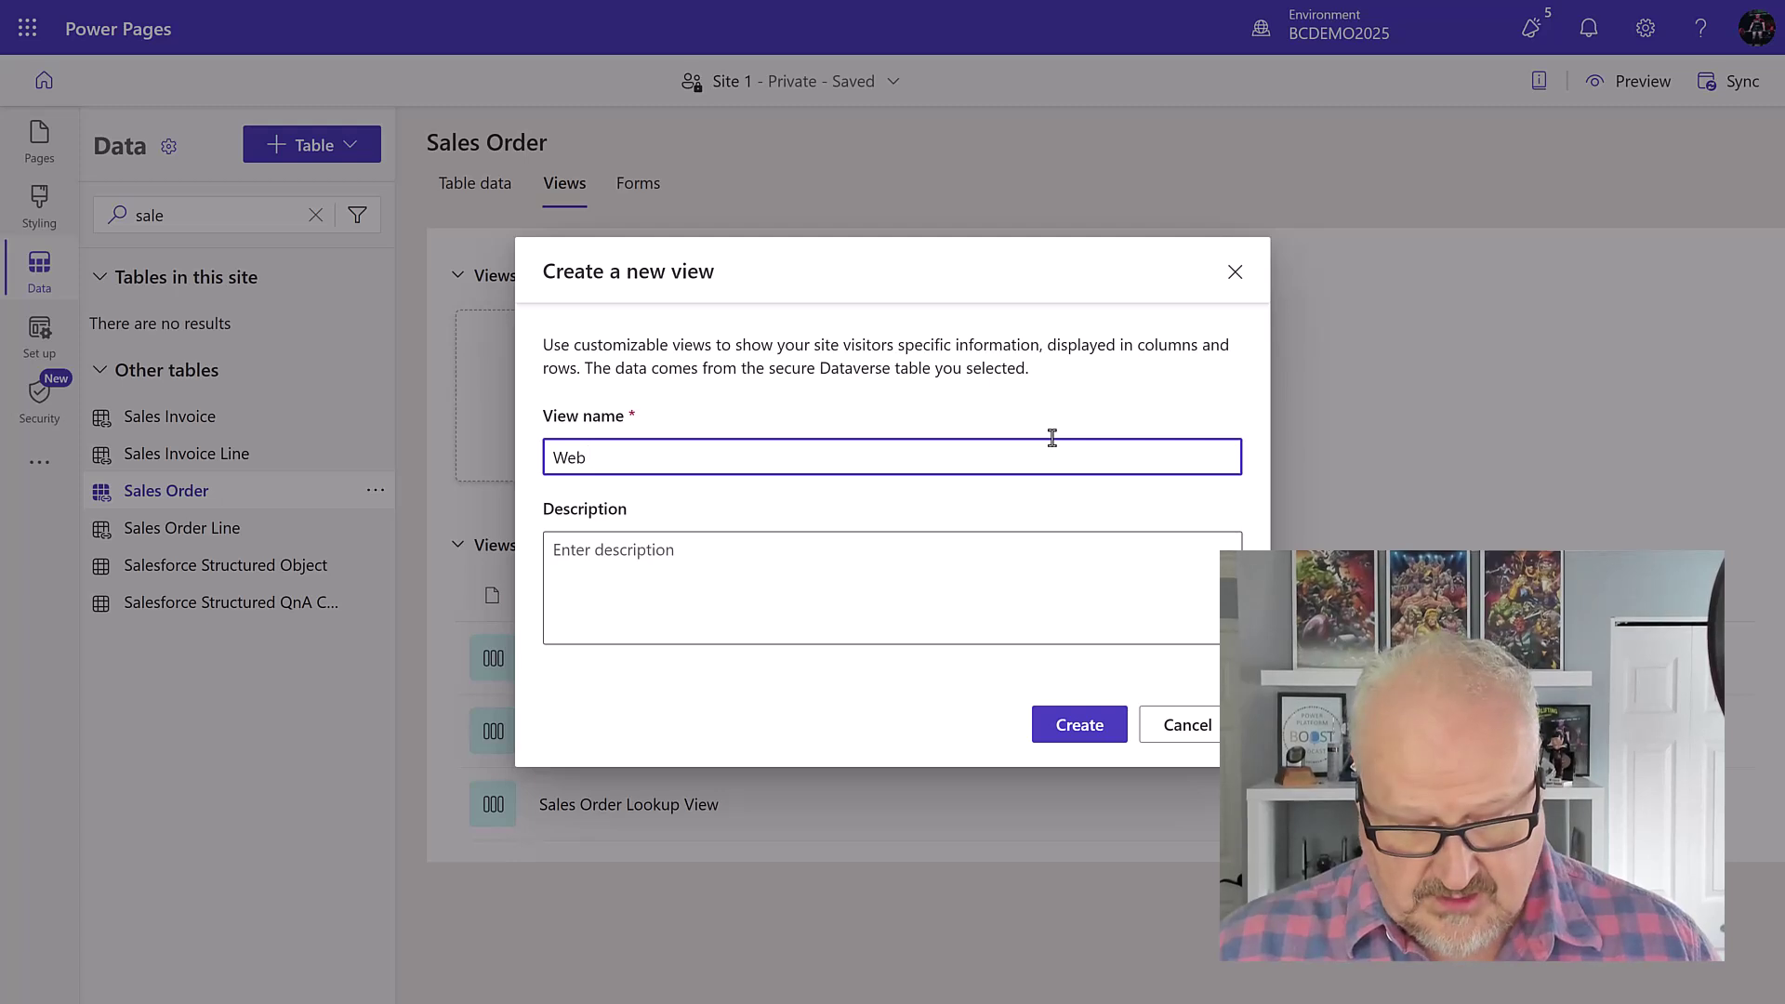
type("- My Sales Orders")
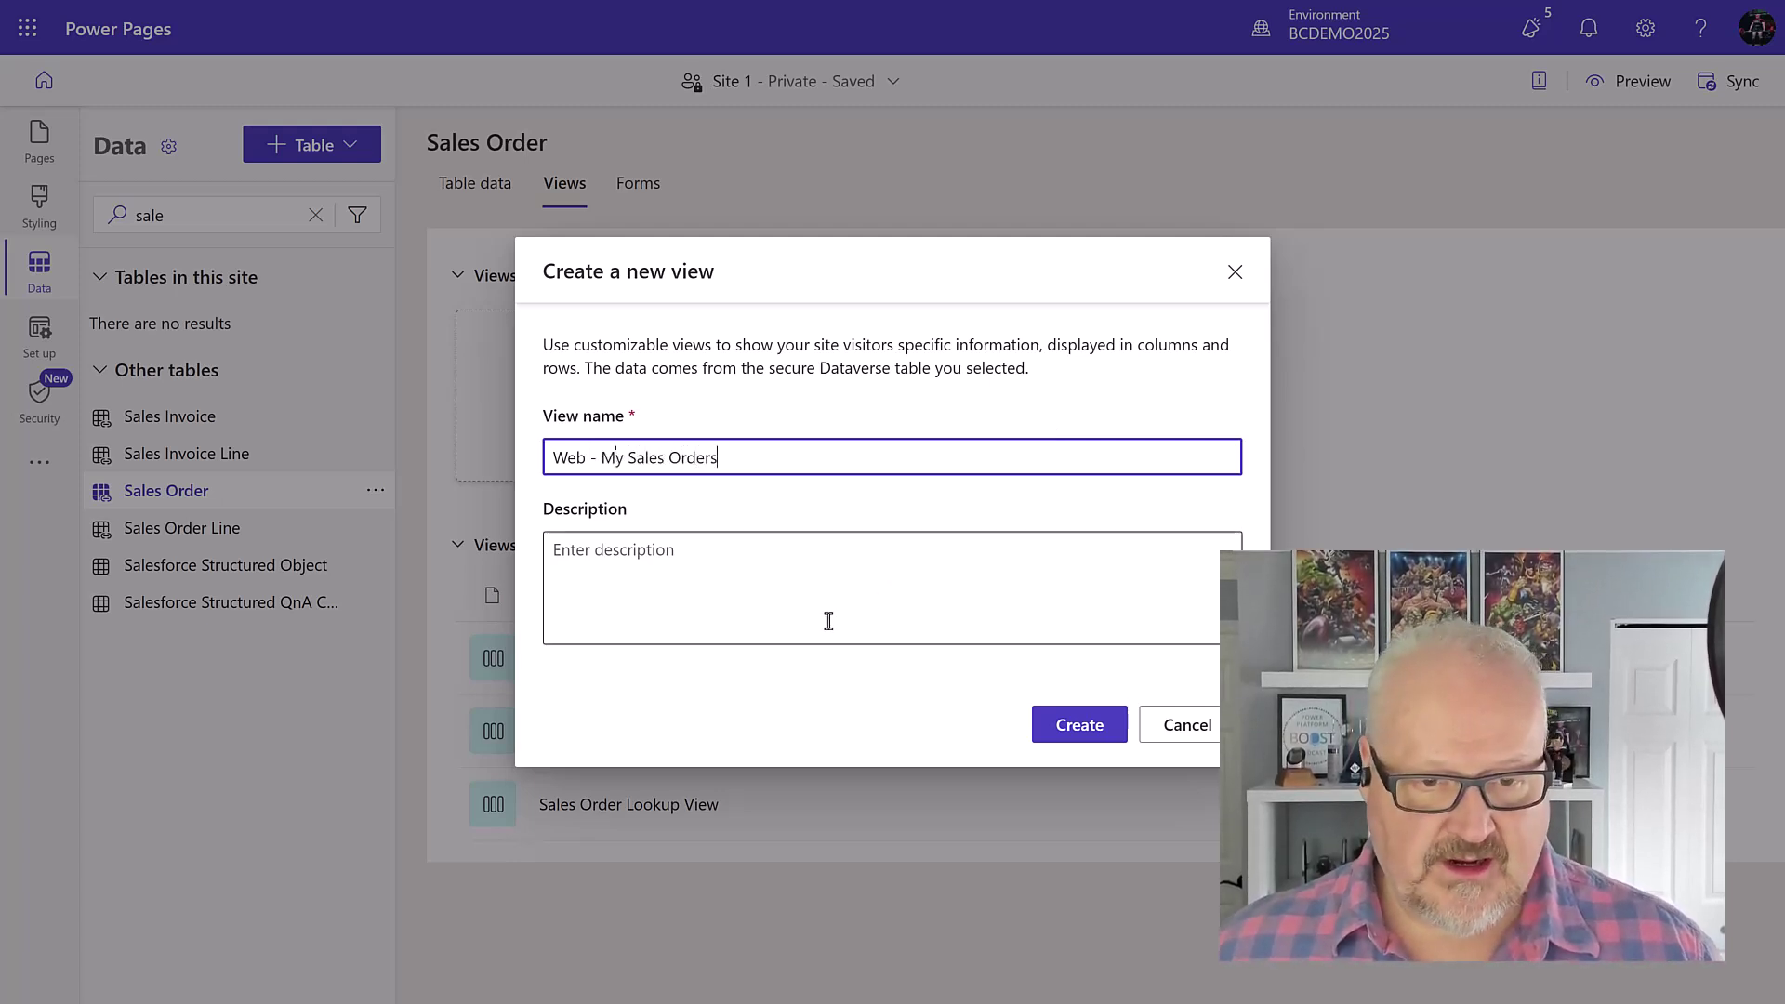
left_click(719, 569)
left_click(1078, 730)
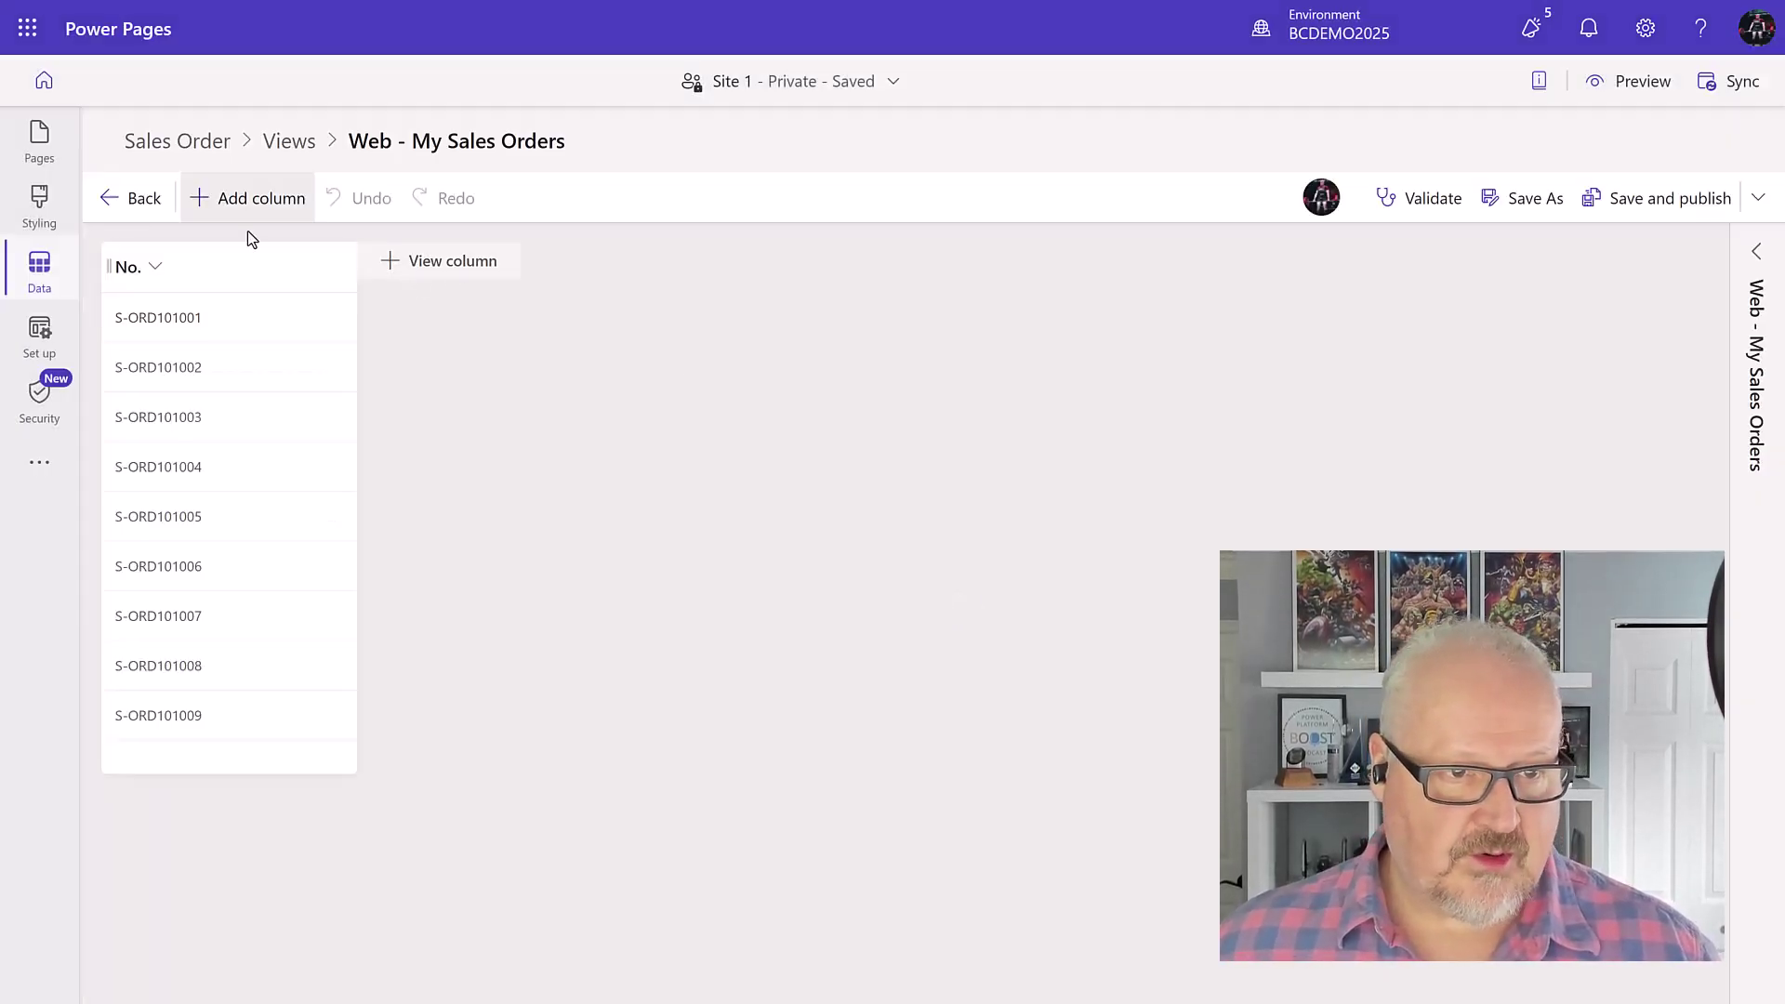
Step: Add Order Date, Status and Ship-to Contact columns, narrow the No. column, then save and publish
left_click(269, 211)
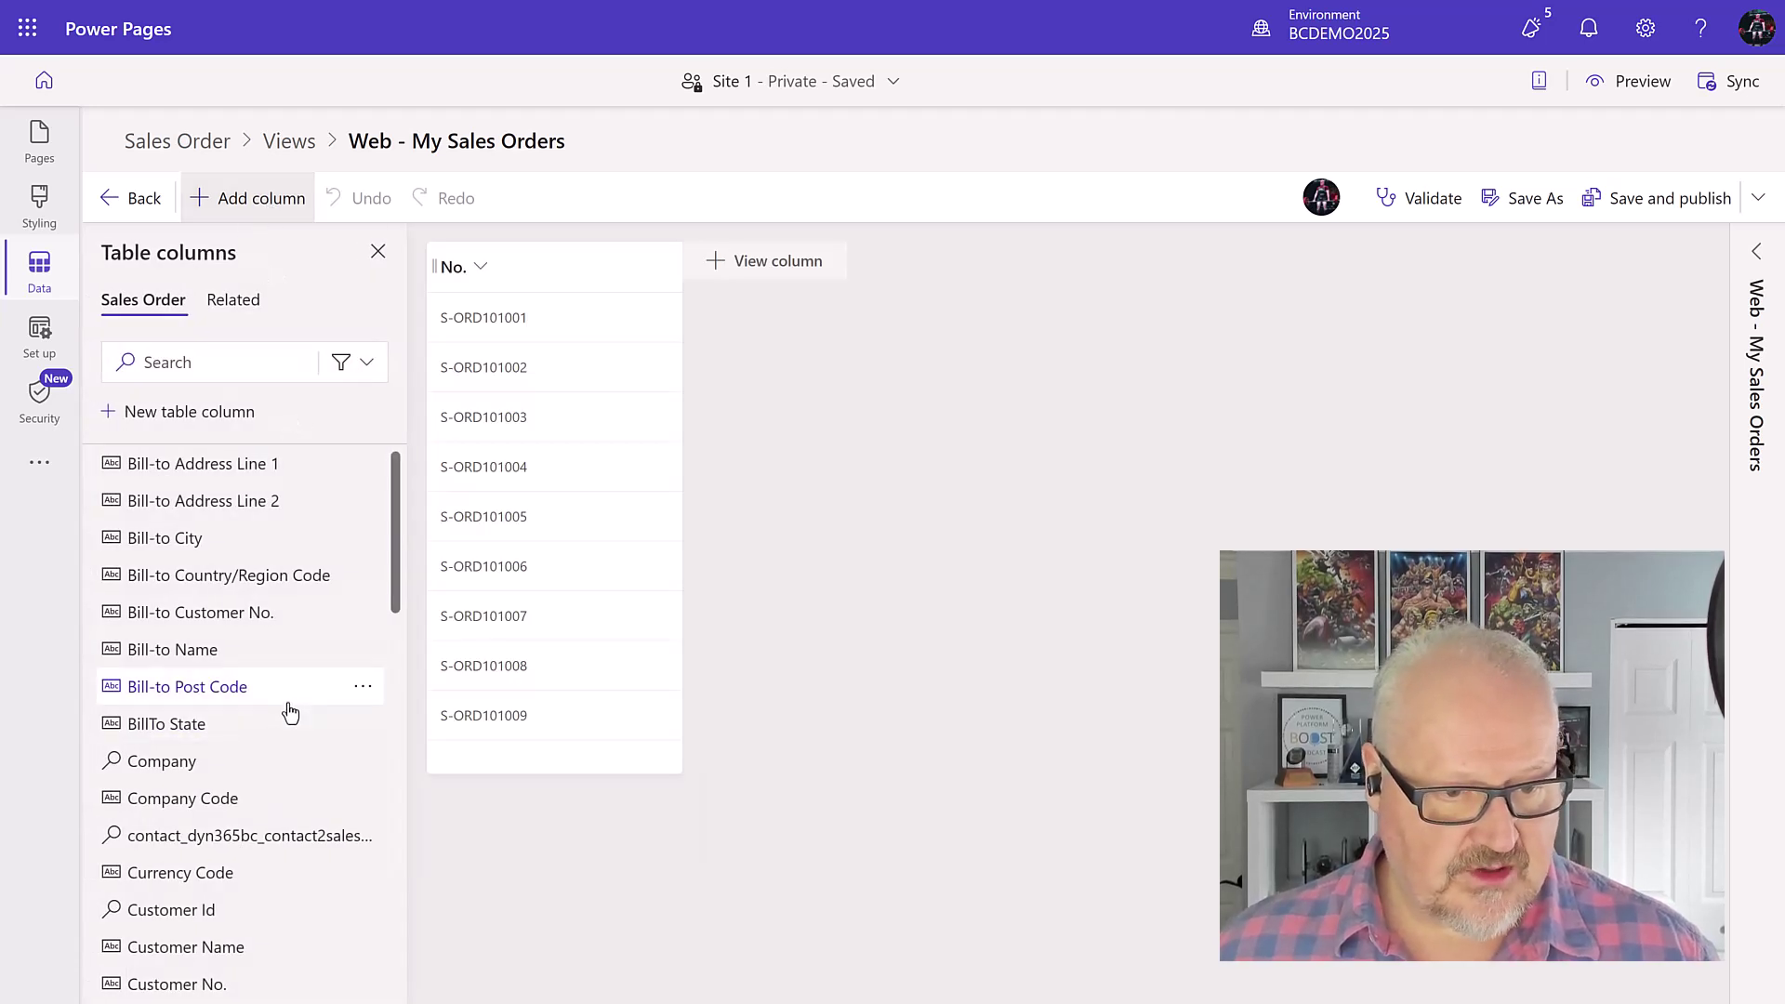
scroll(288, 697, "down", 2)
mouse_move(283, 634)
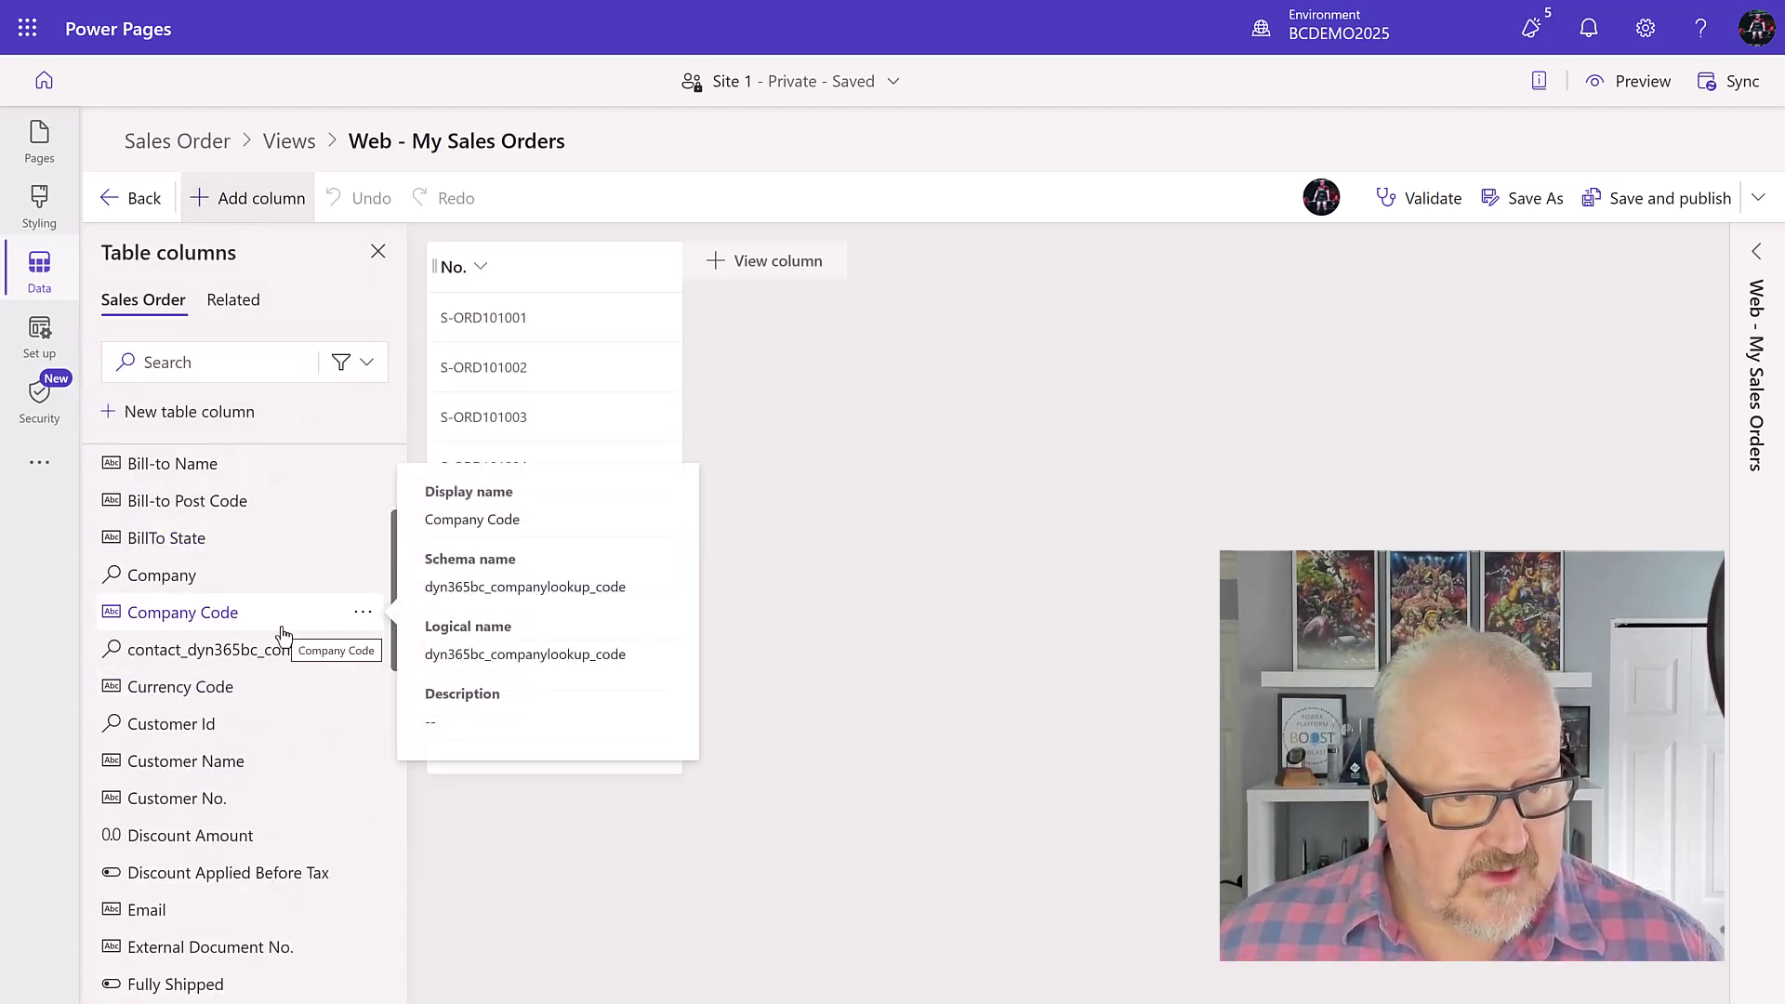
scroll(279, 634, "down", 4)
scroll(215, 781, "up", 1)
left_click(215, 781)
scroll(284, 663, "down", 5)
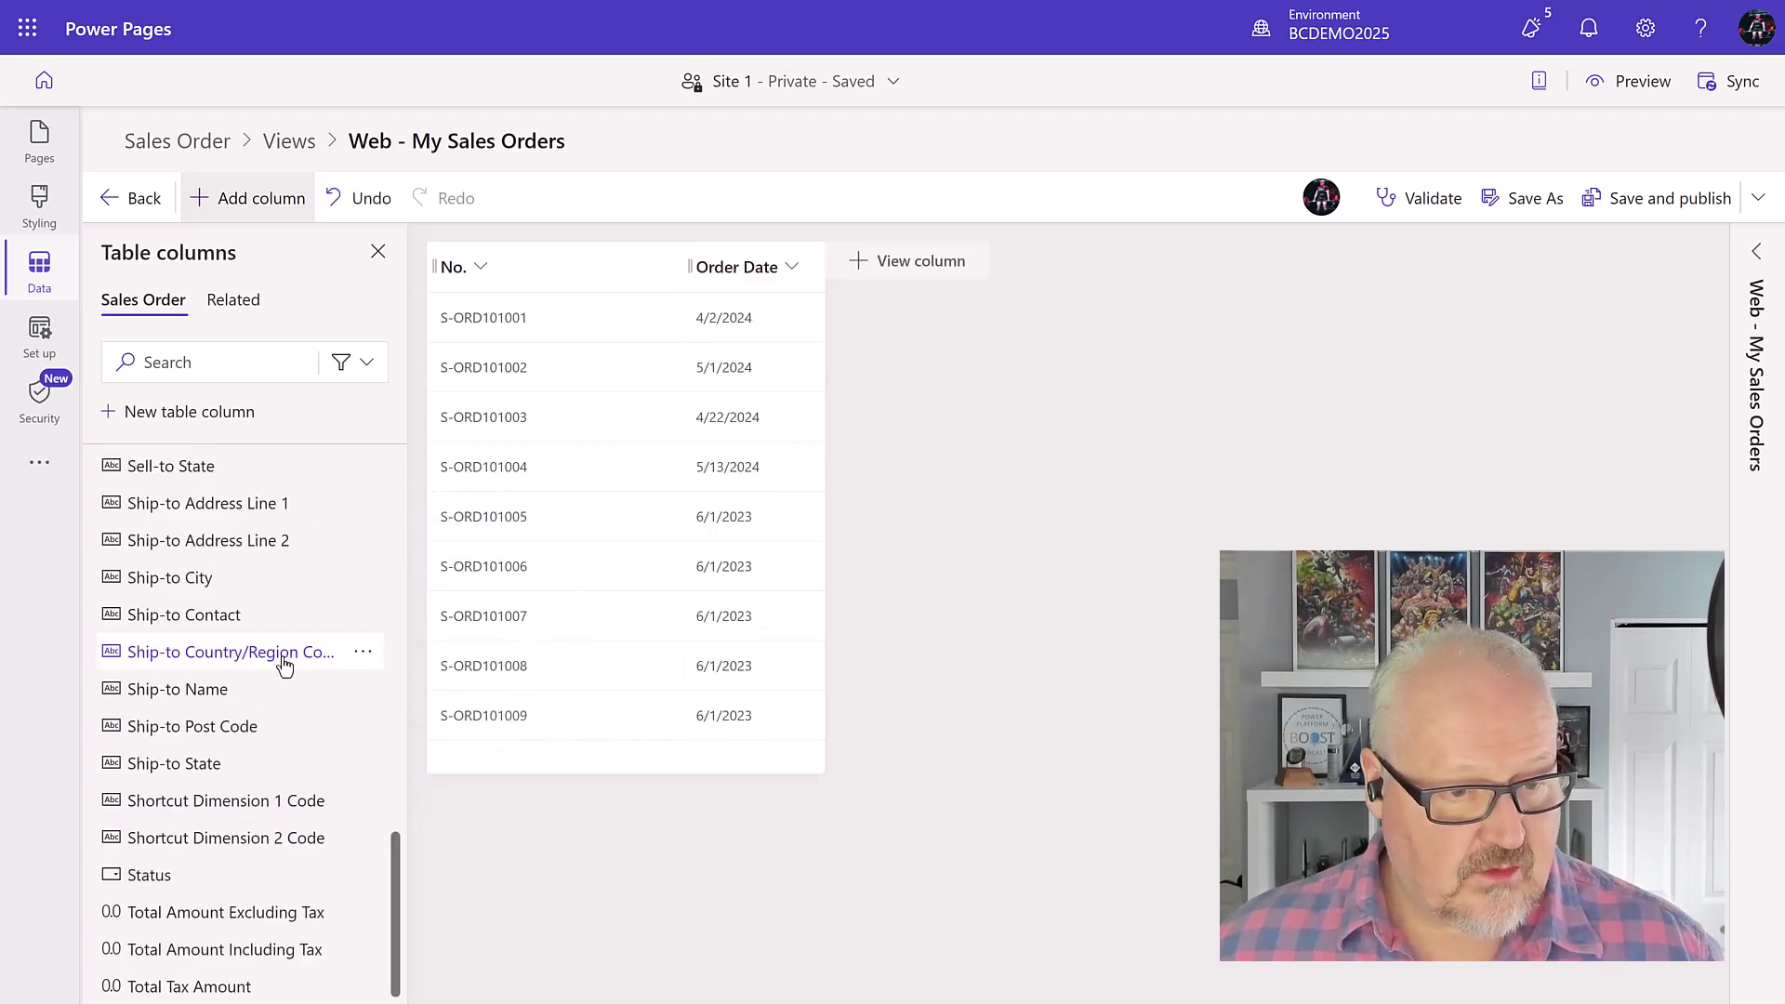
left_click(203, 886)
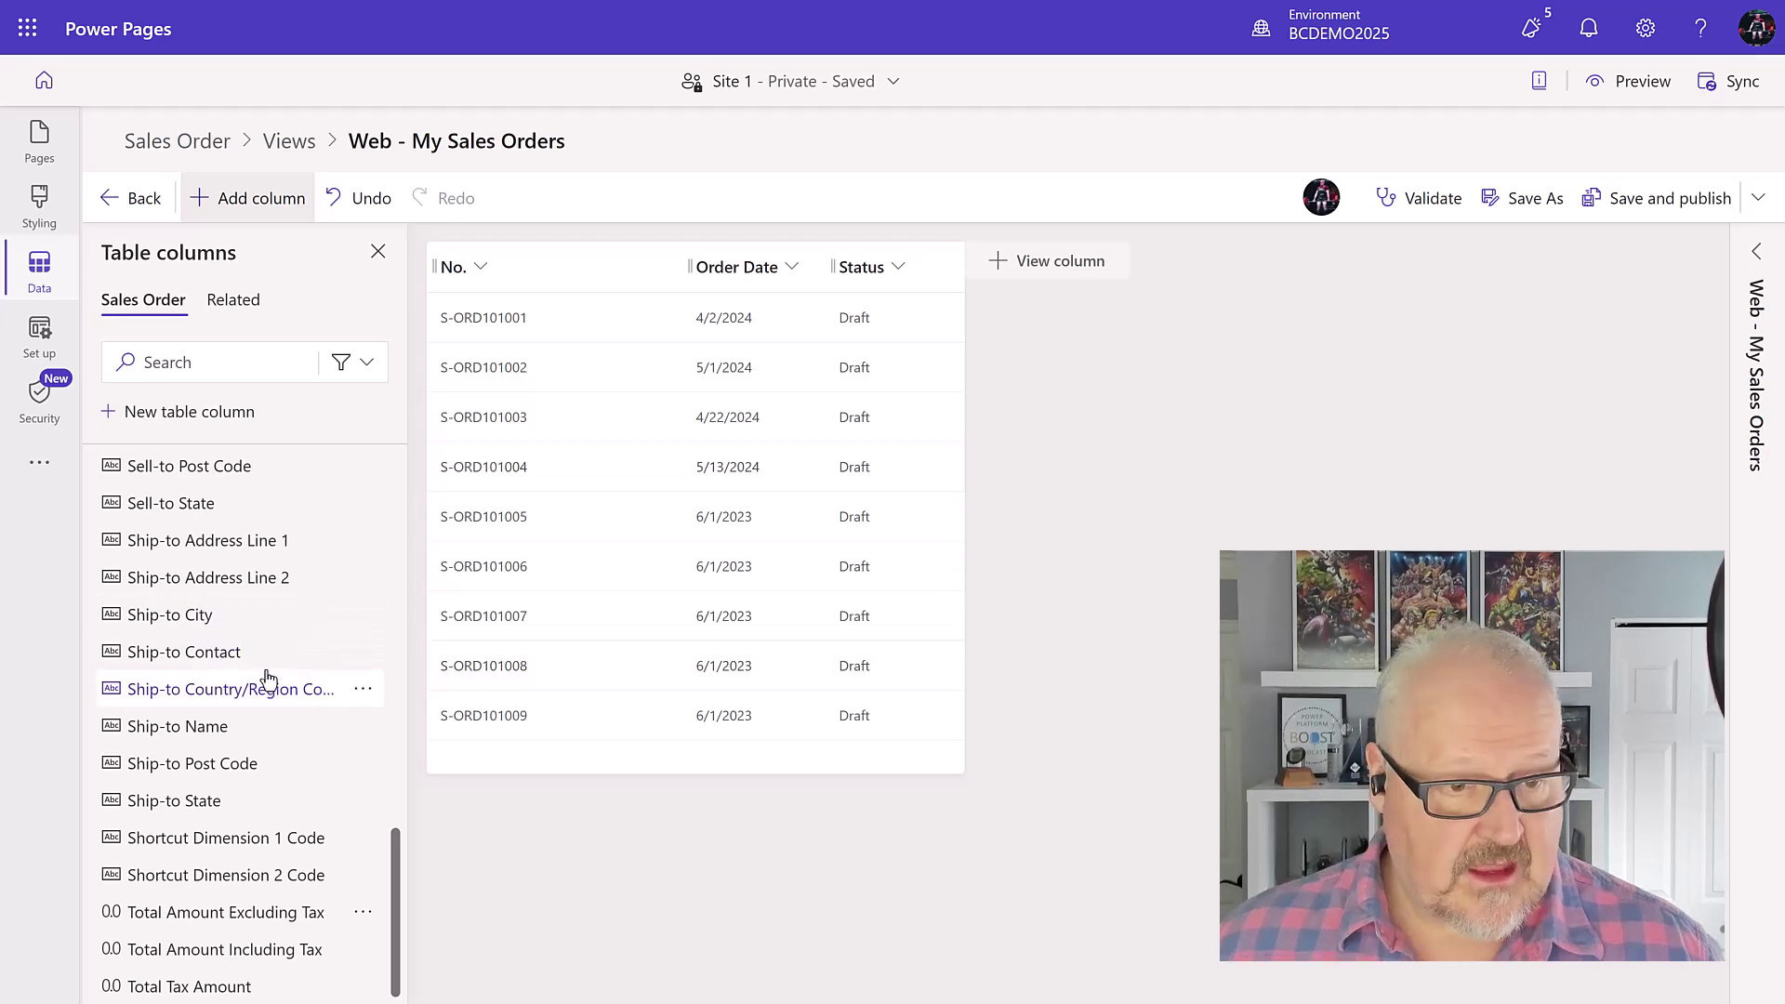
mouse_move(265, 656)
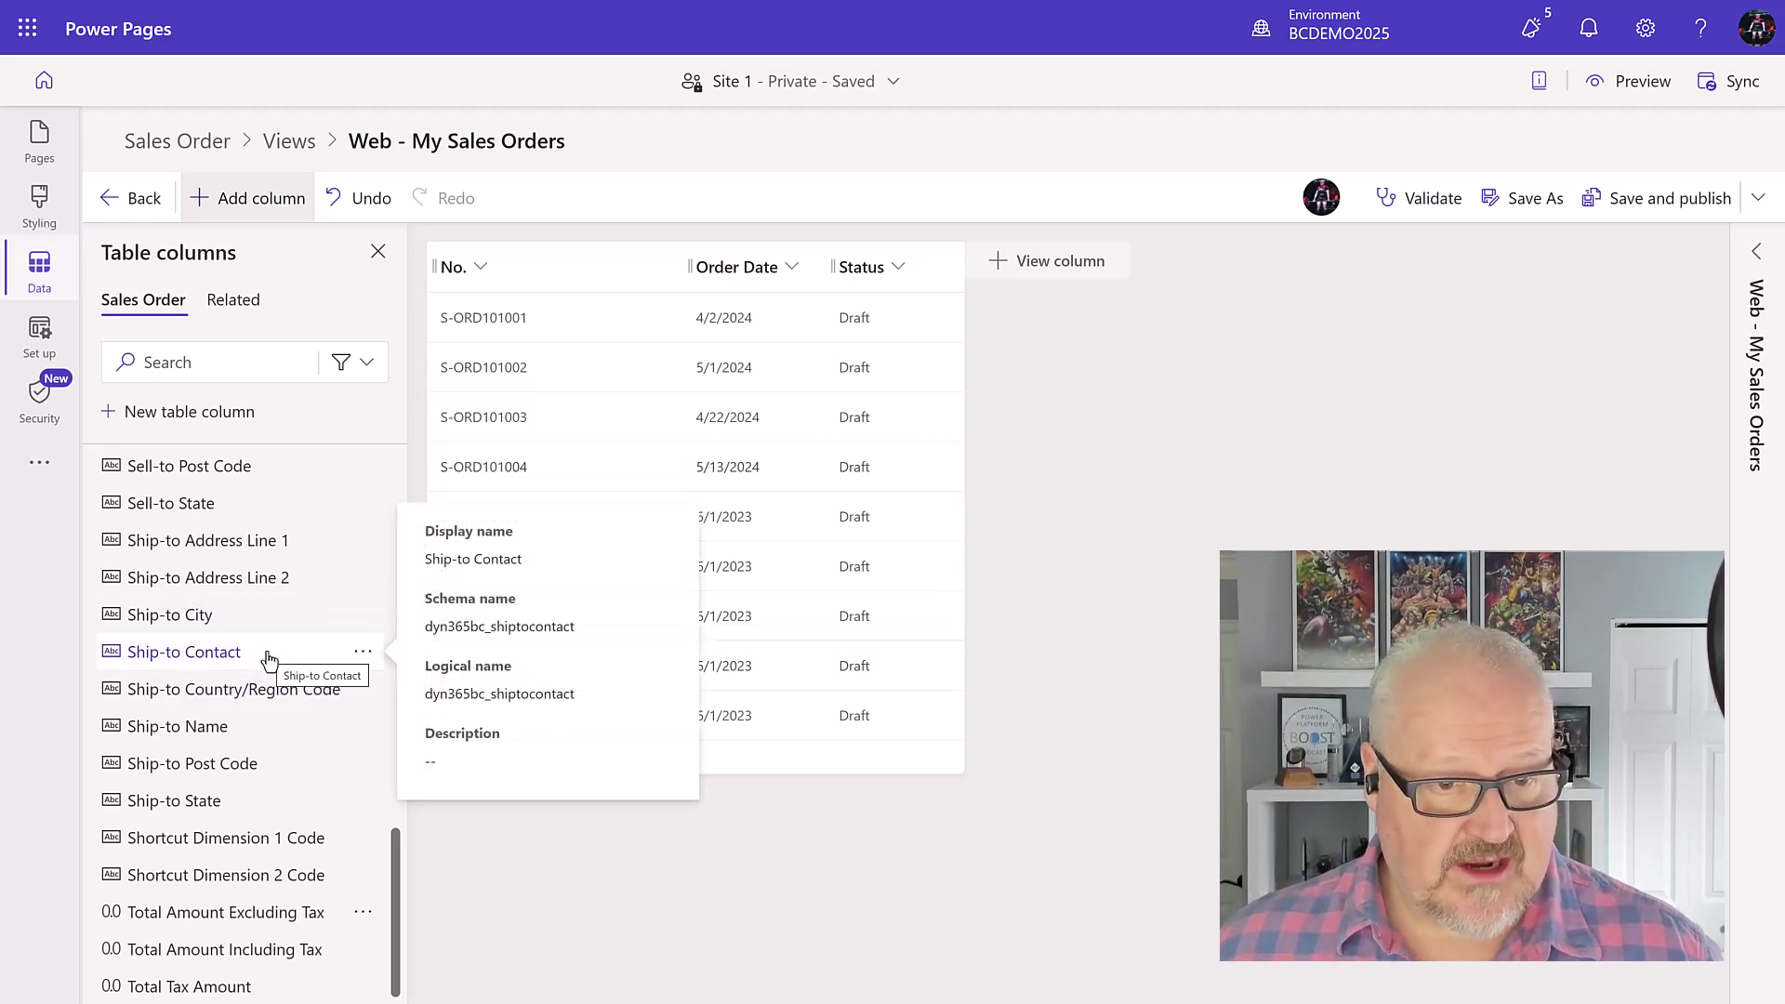
left_click(269, 658)
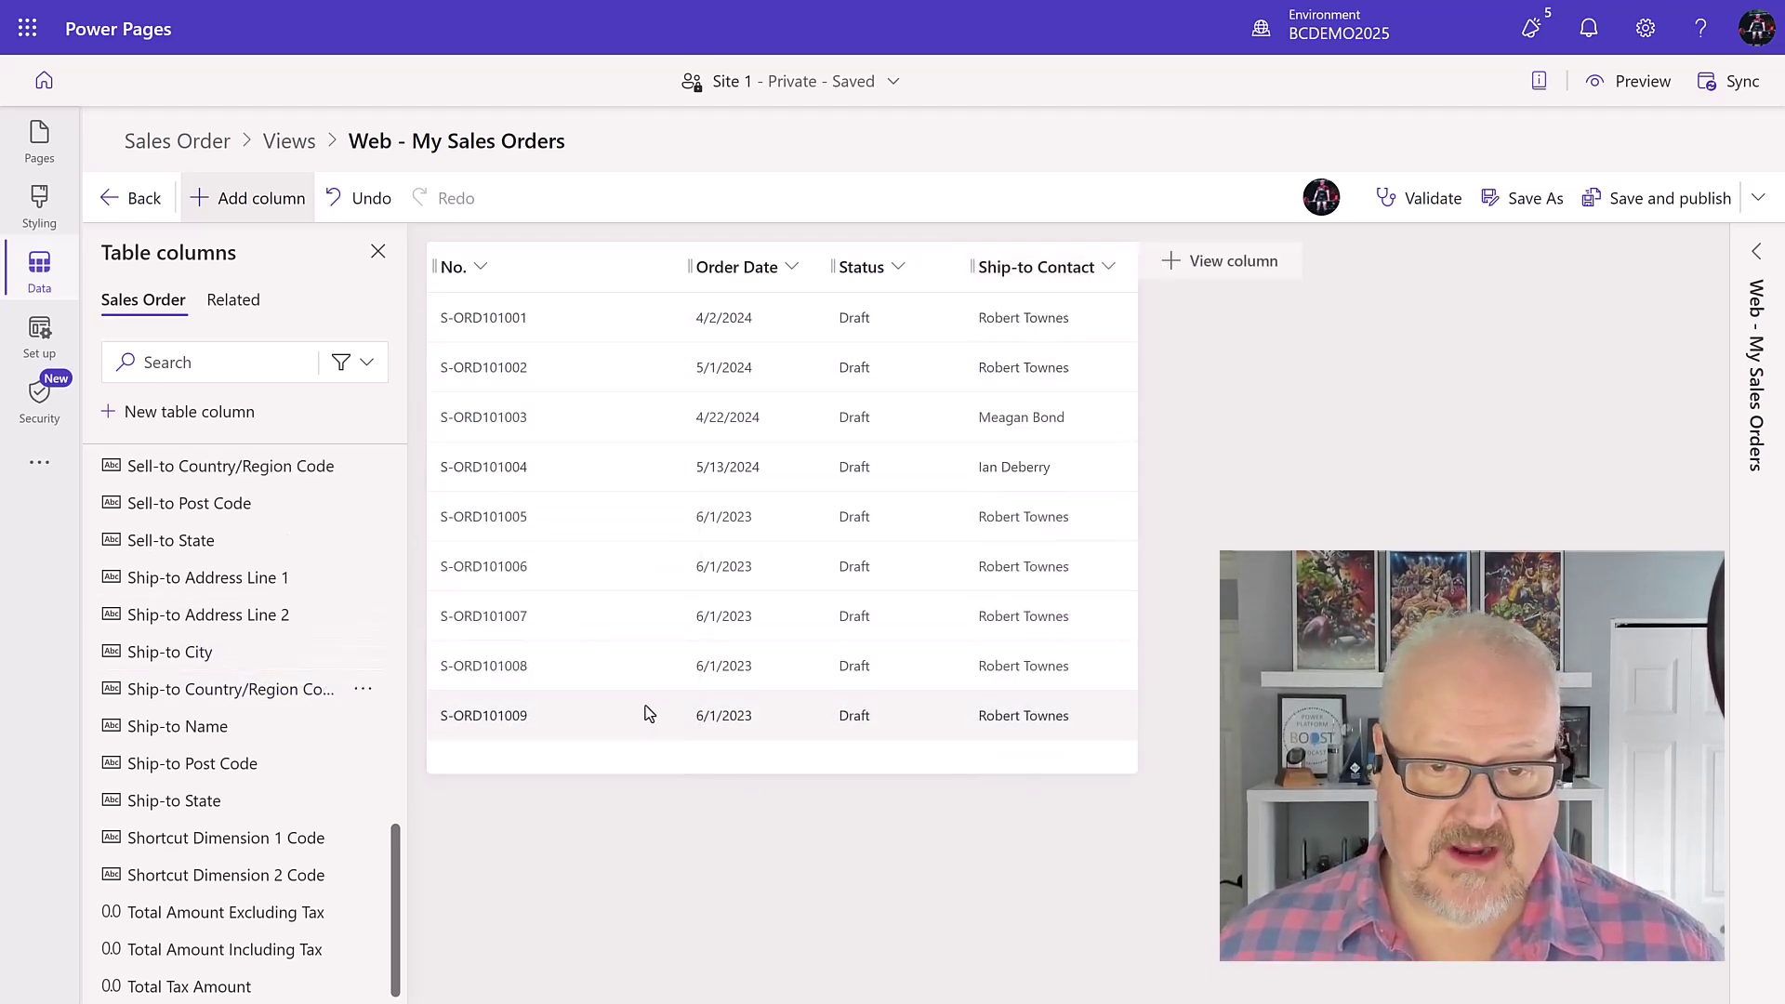
left_click_drag(688, 266, 628, 270)
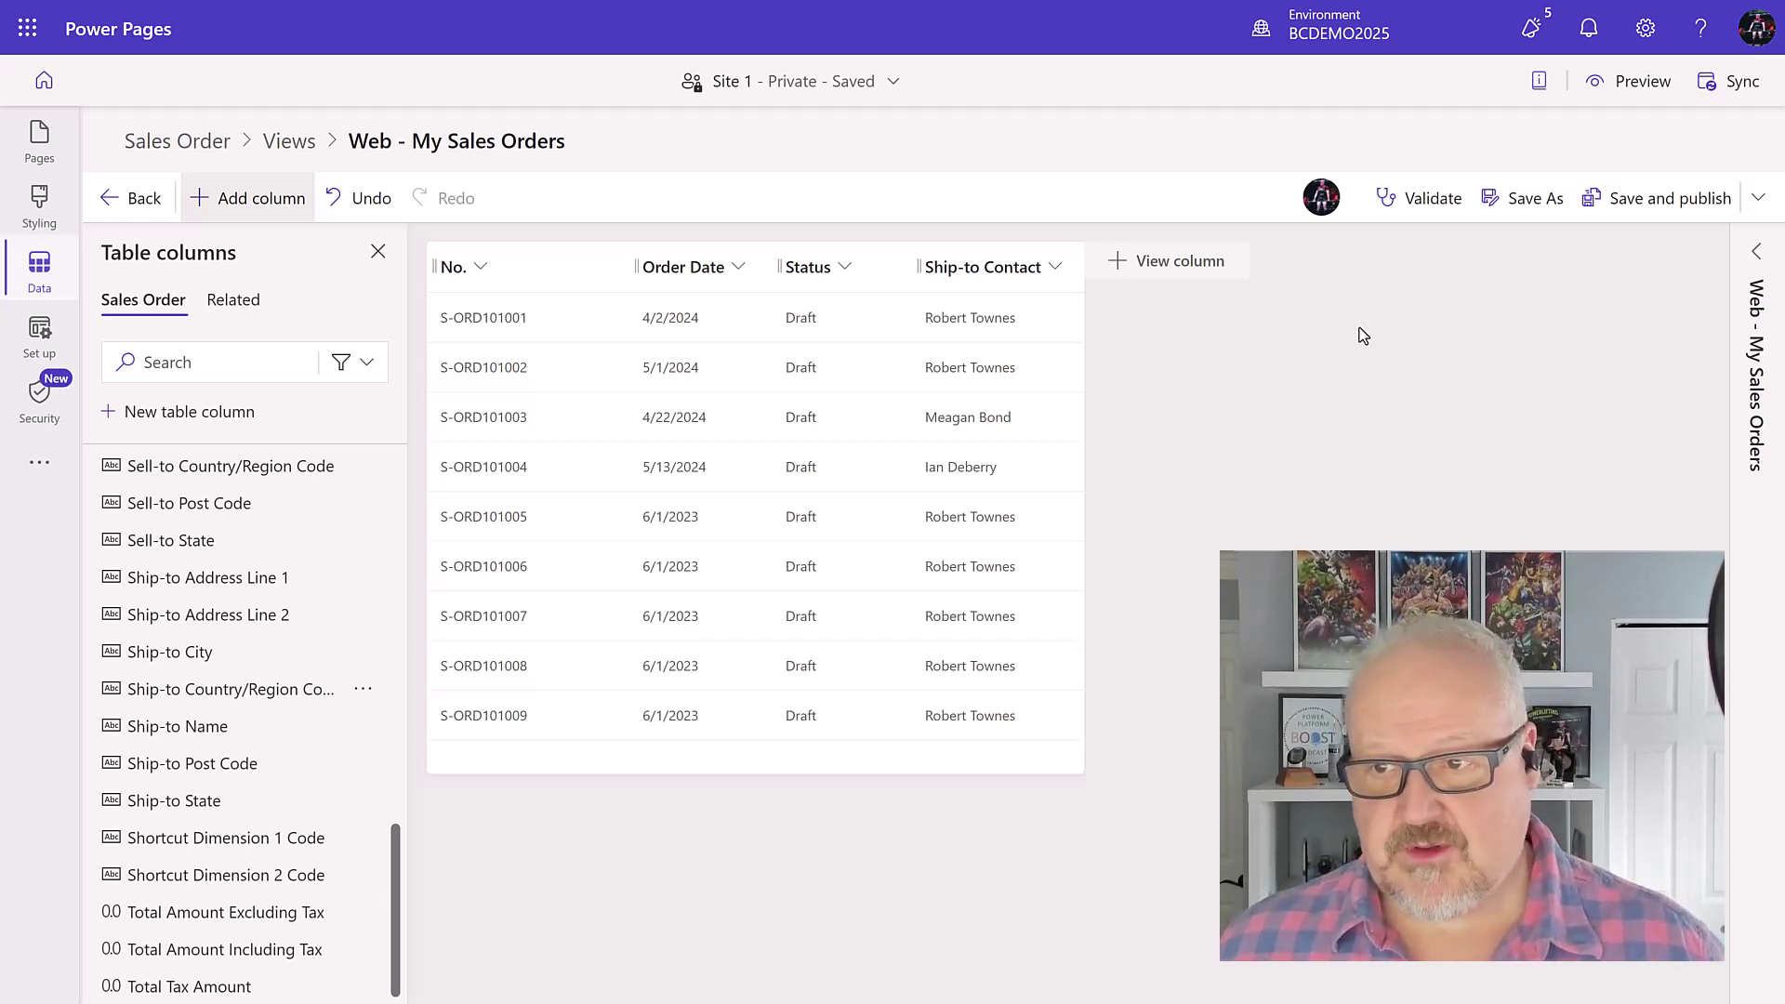
left_click(1638, 206)
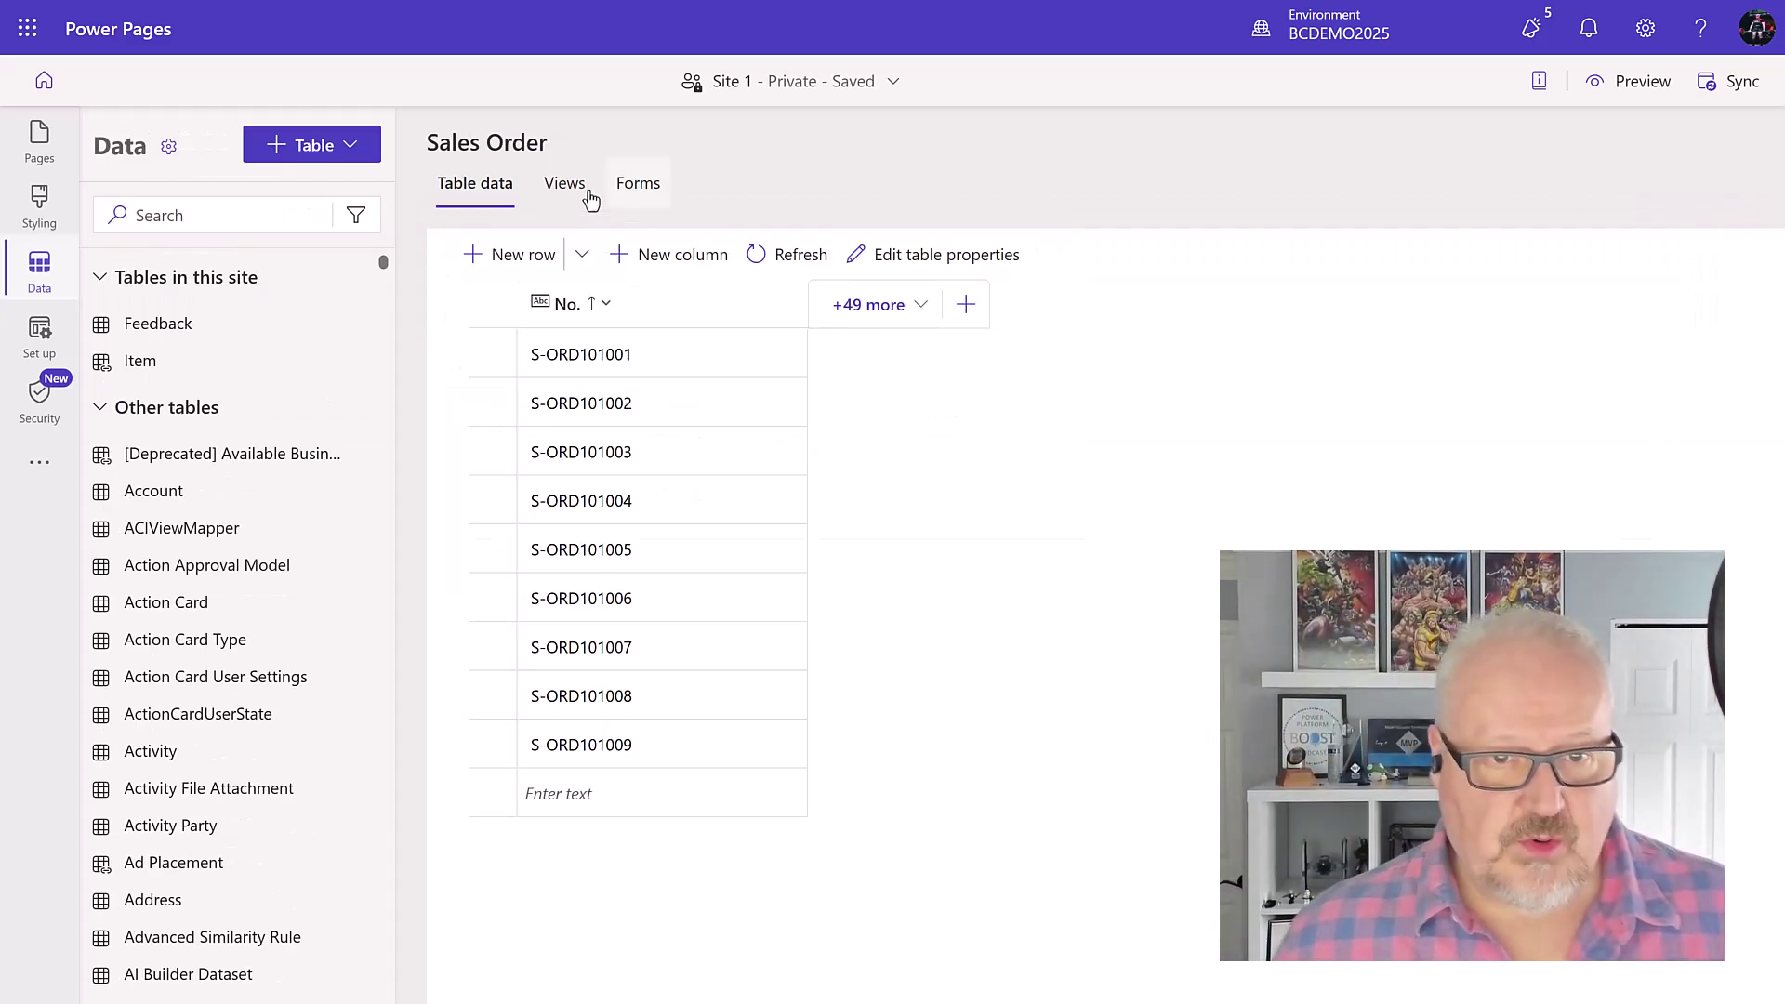
Step: From Pages, add a blank page named My Sales Orders, set up manually
left_click(39, 152)
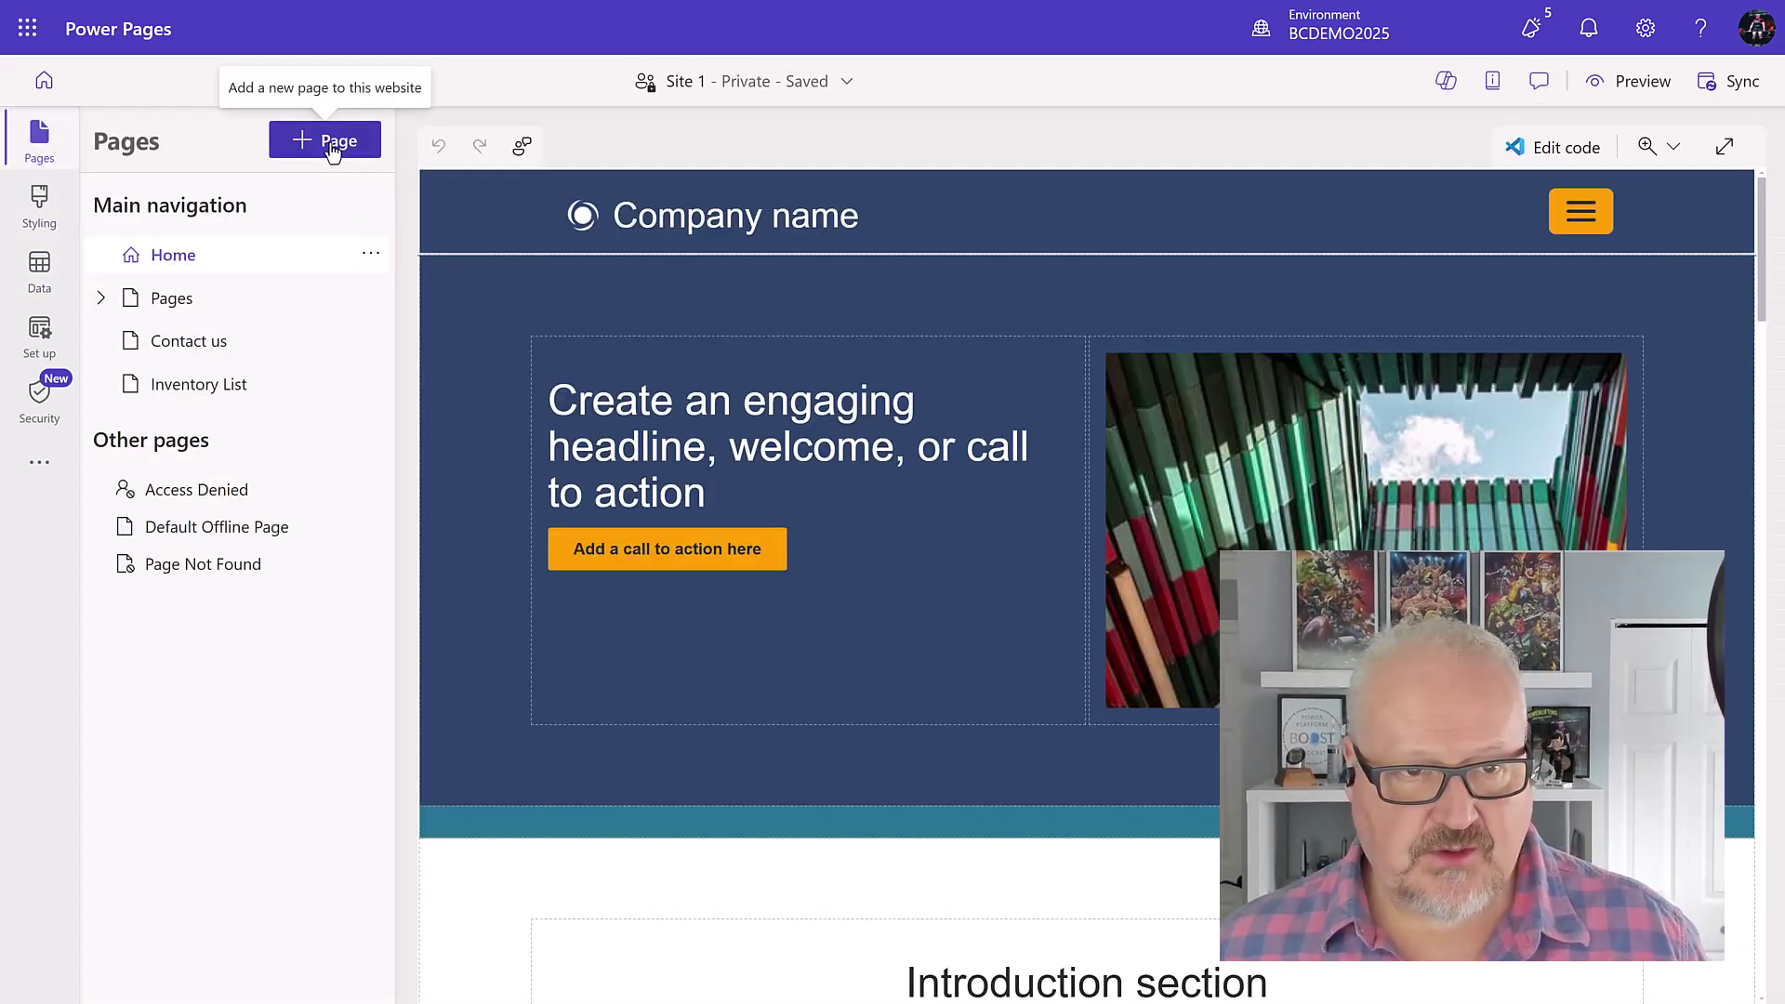
left_click(333, 149)
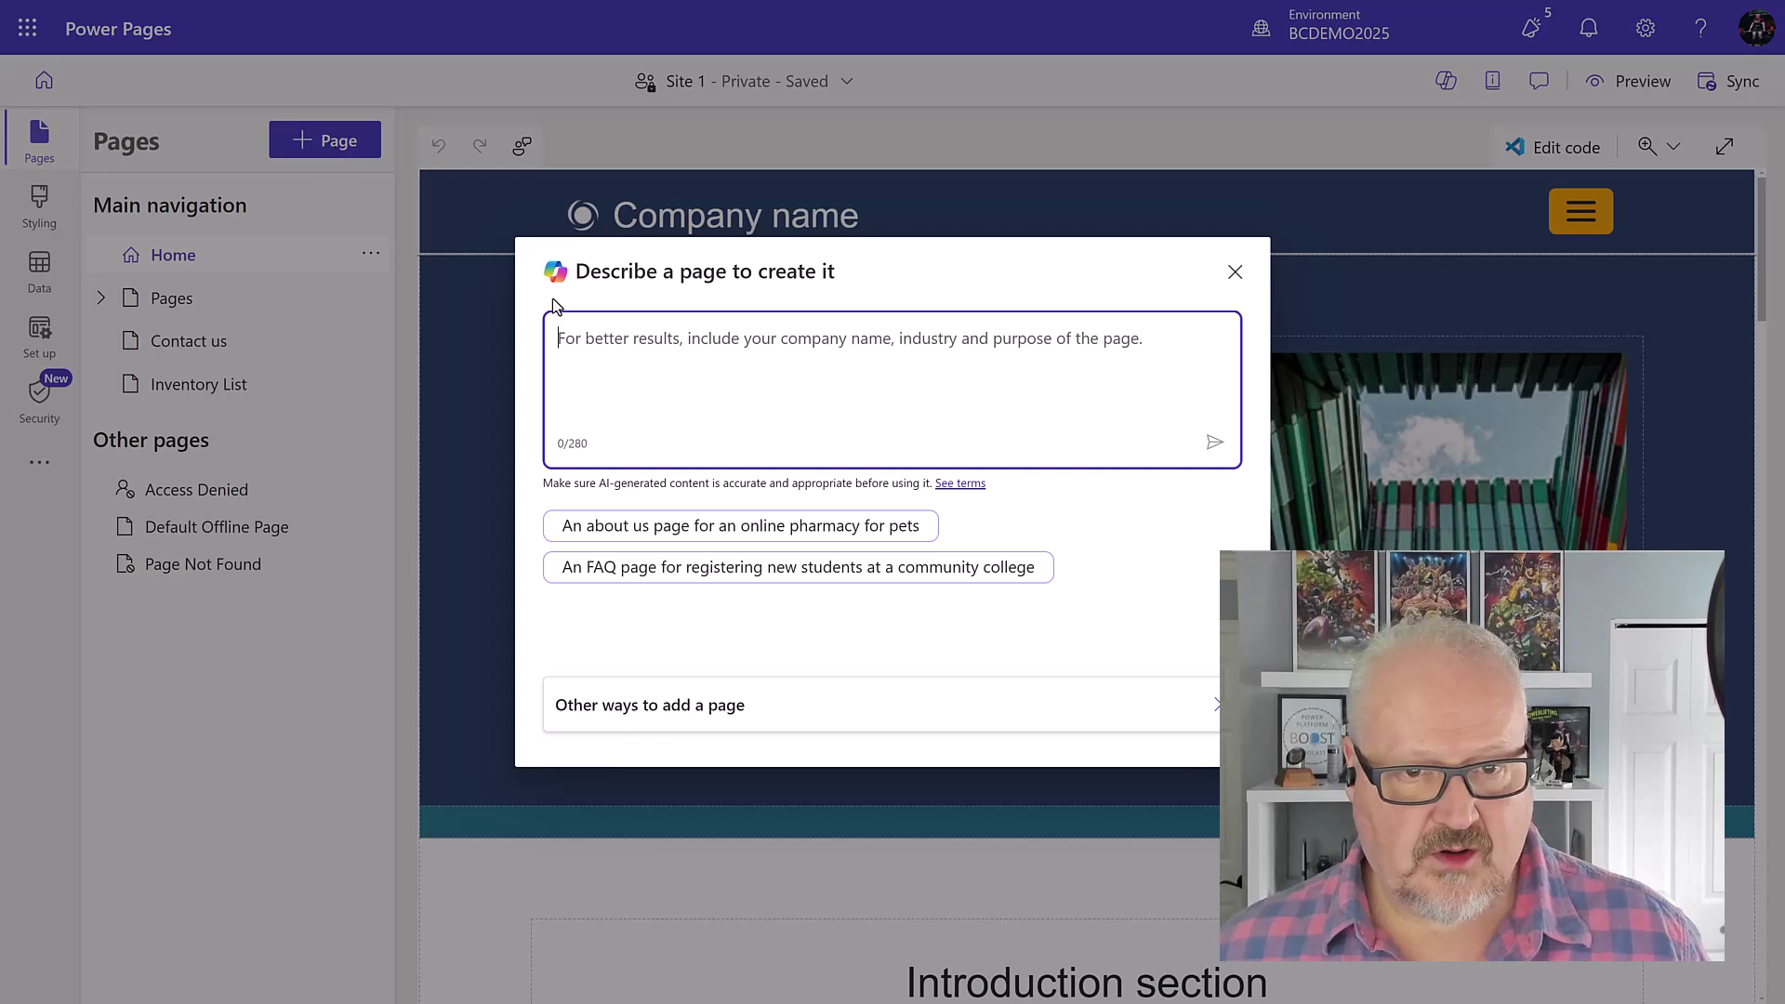
left_click(588, 711)
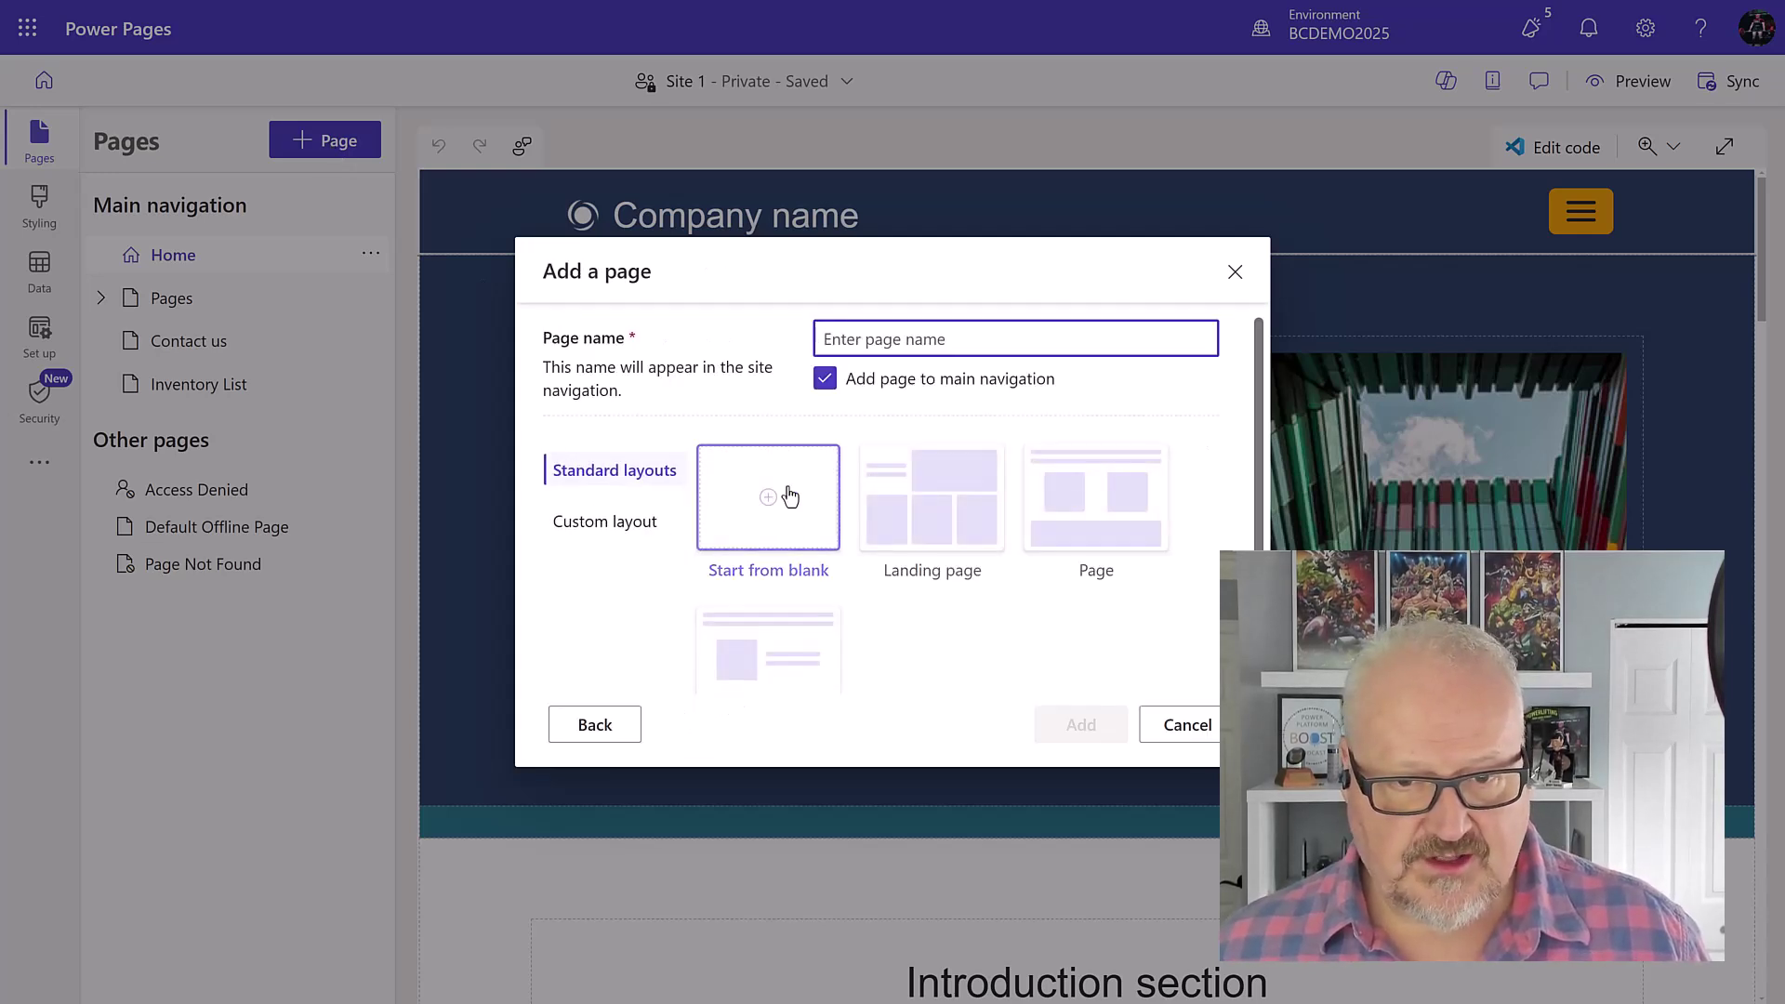
type("My Sales Orders")
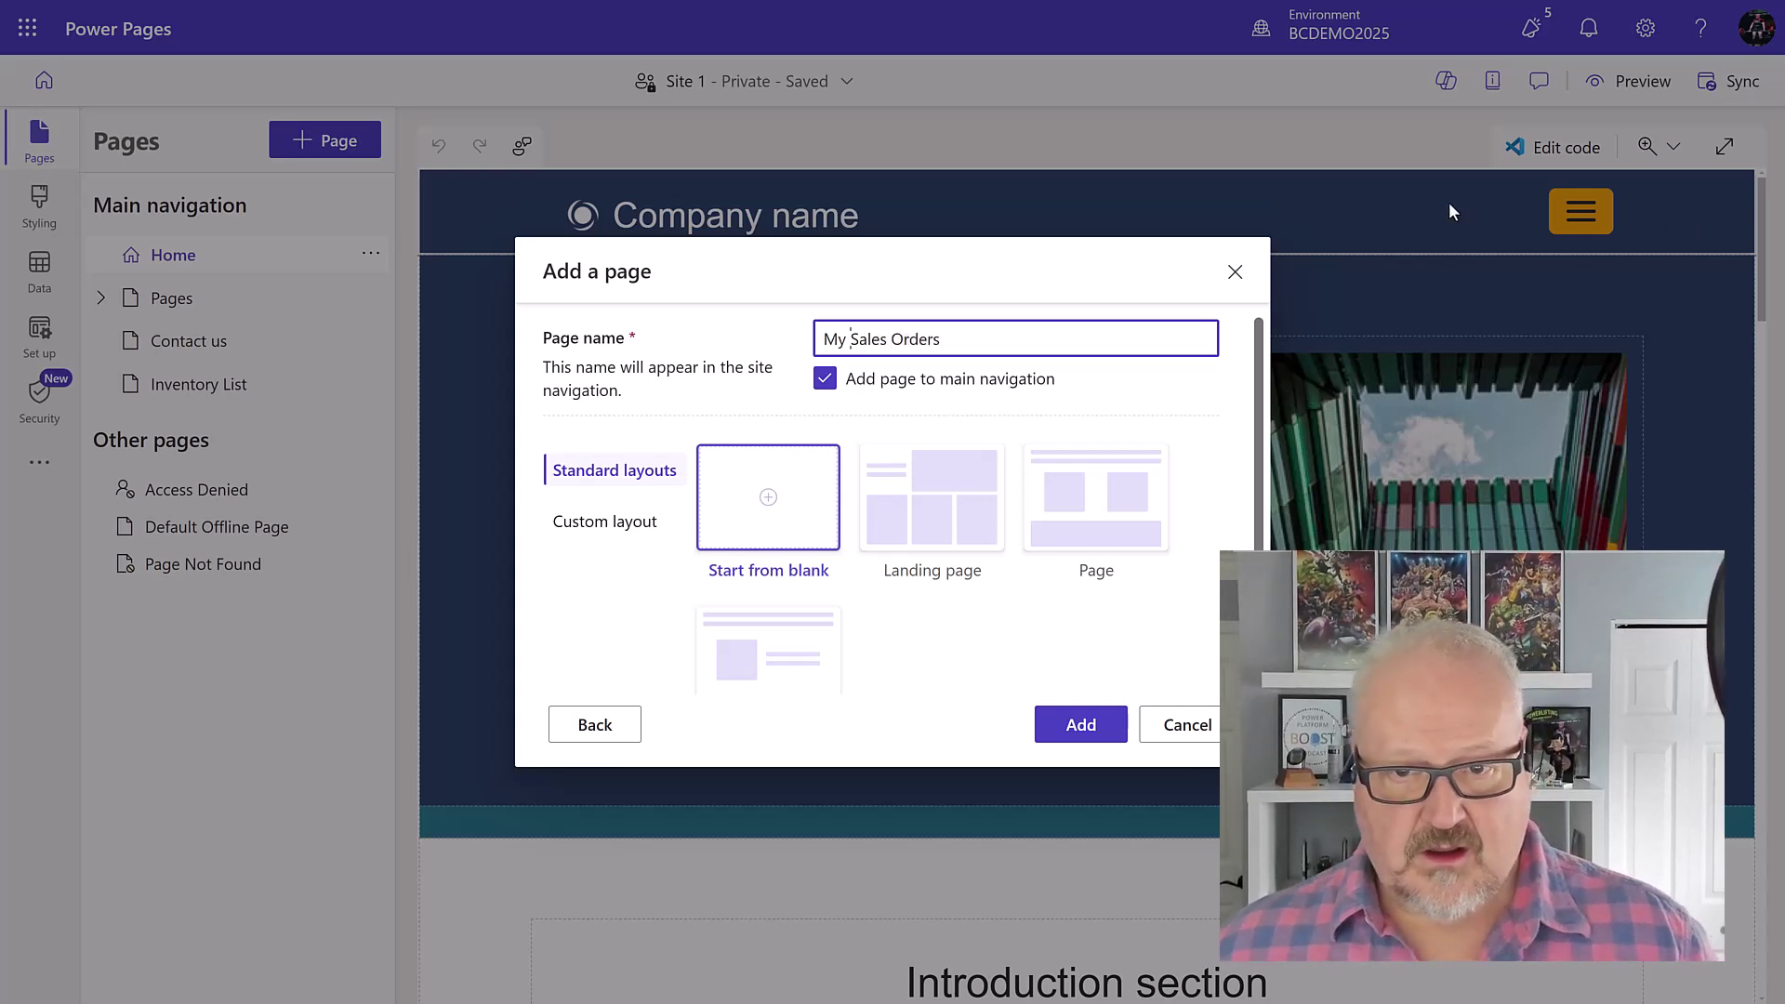
left_click(1083, 729)
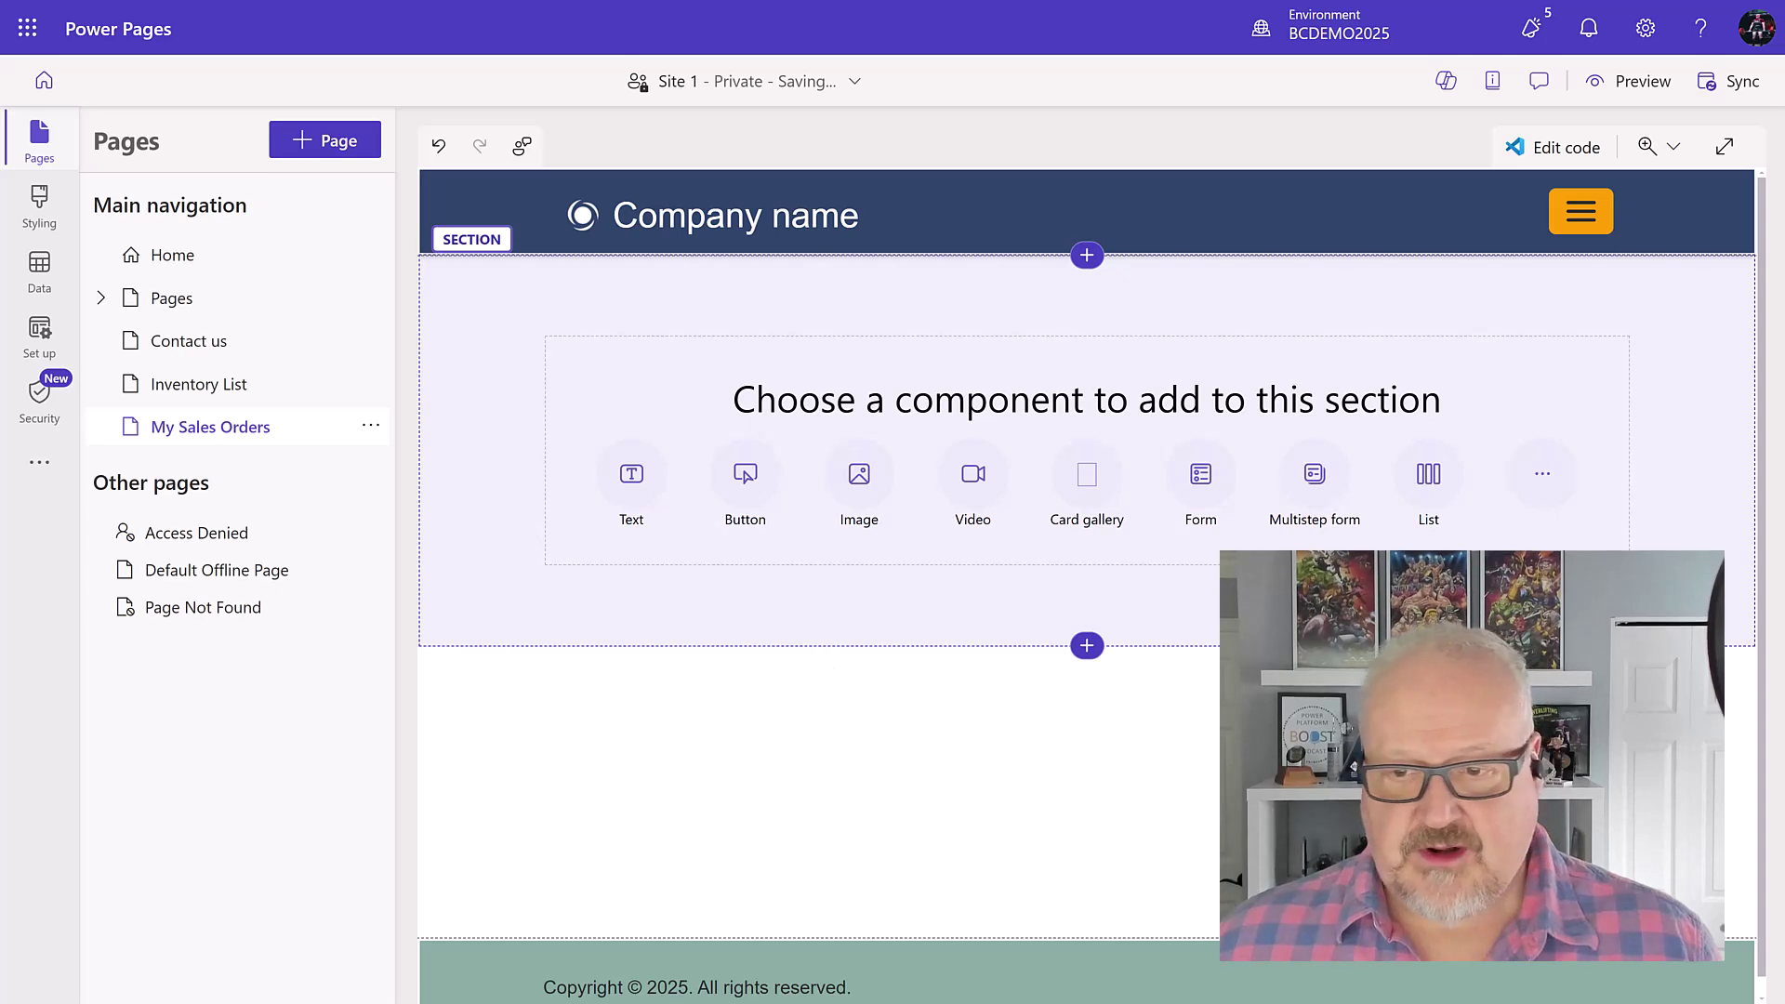
Step: Add a new list of the Sales Order table's 'Web - My Sales Orders' view, AI Insights off
left_click(1436, 474)
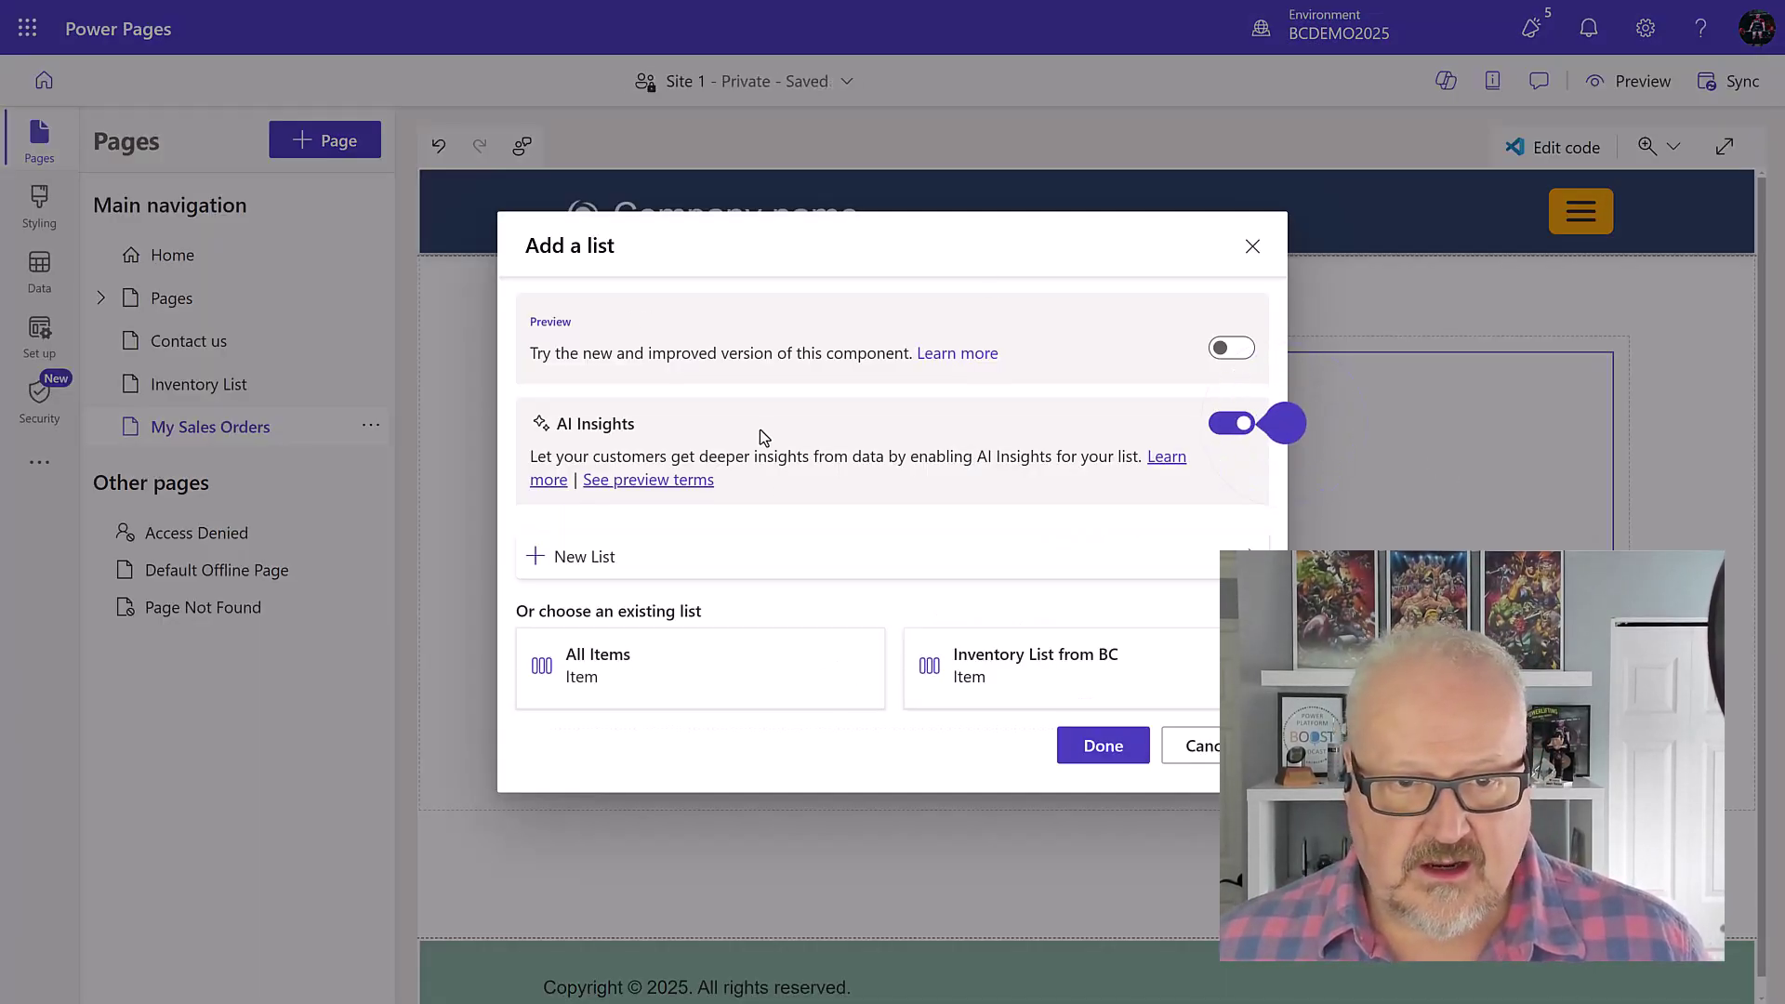
left_click(572, 558)
left_click(821, 625)
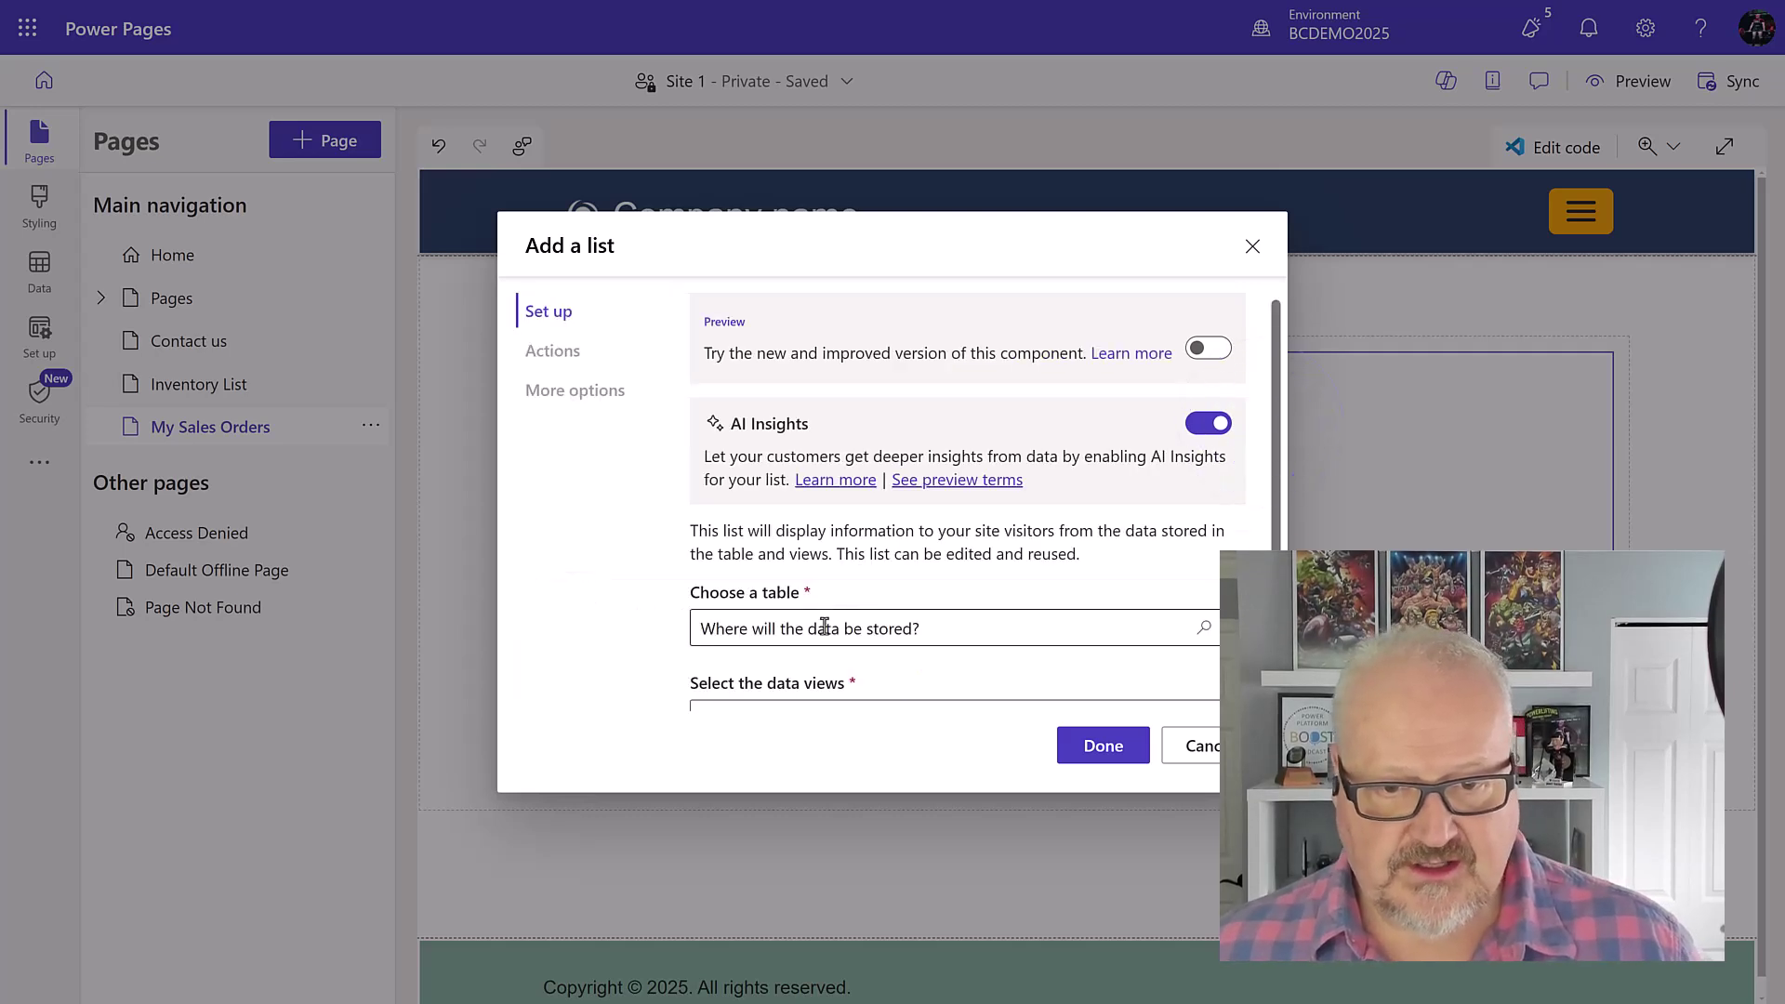
type("sal")
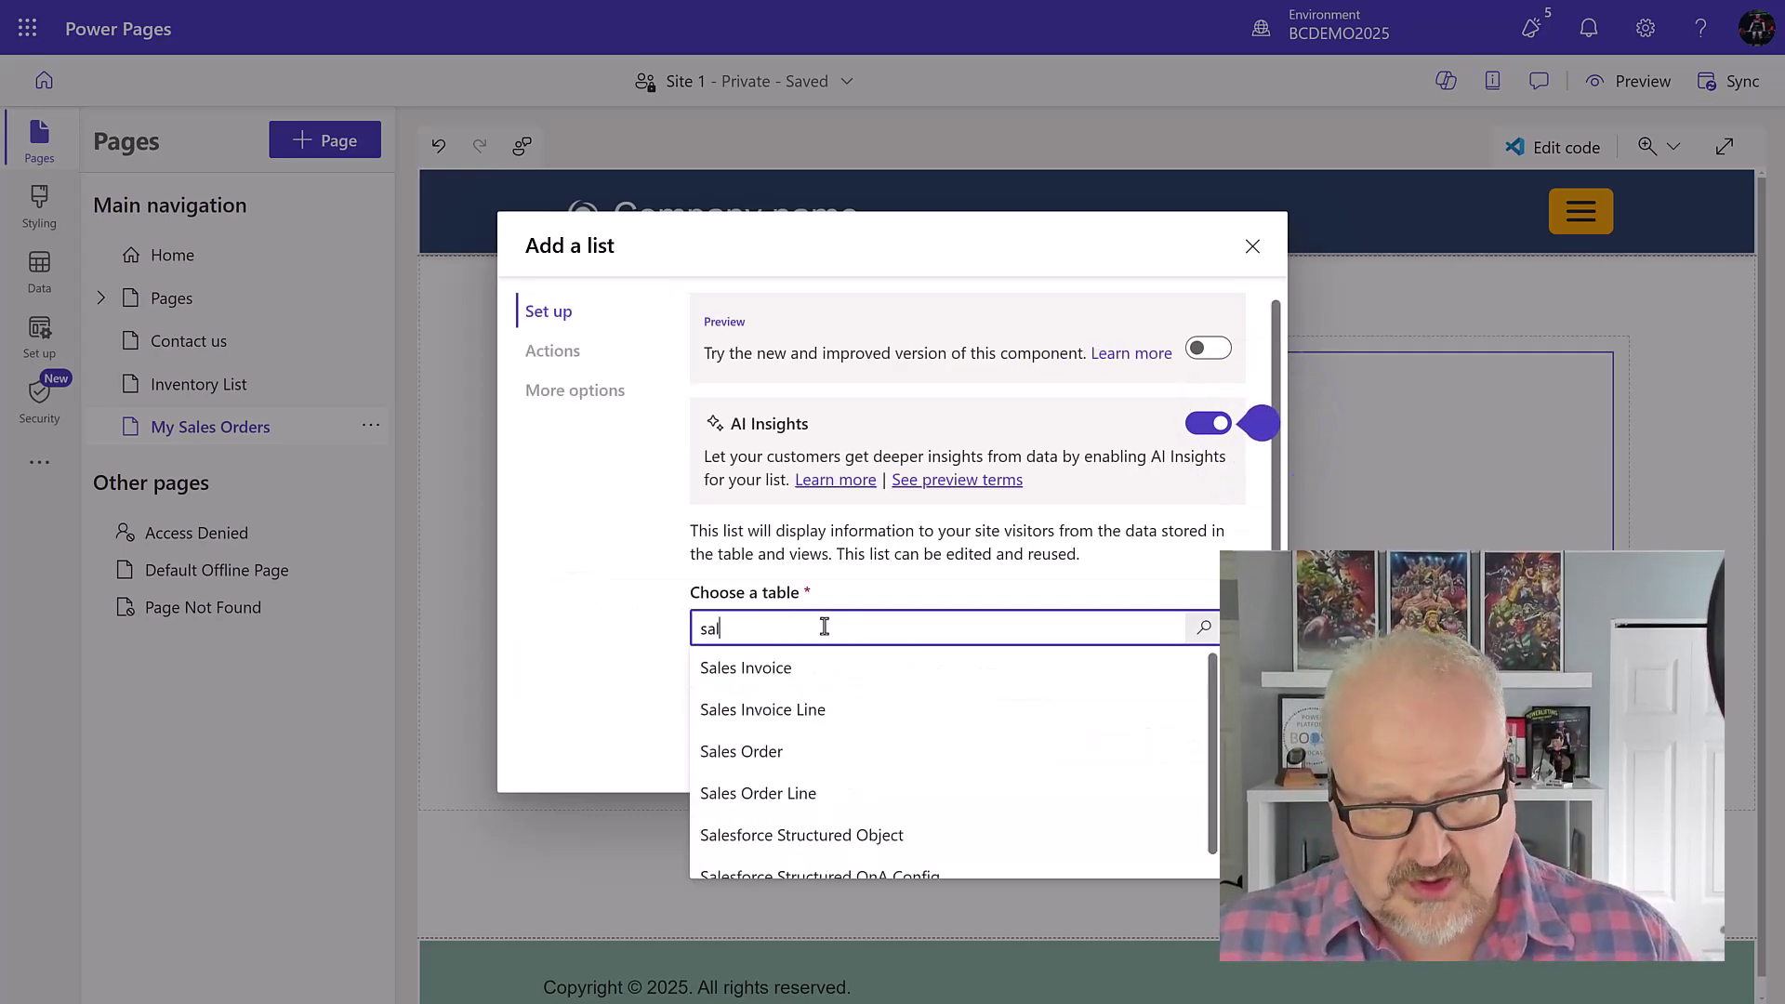
left_click(851, 751)
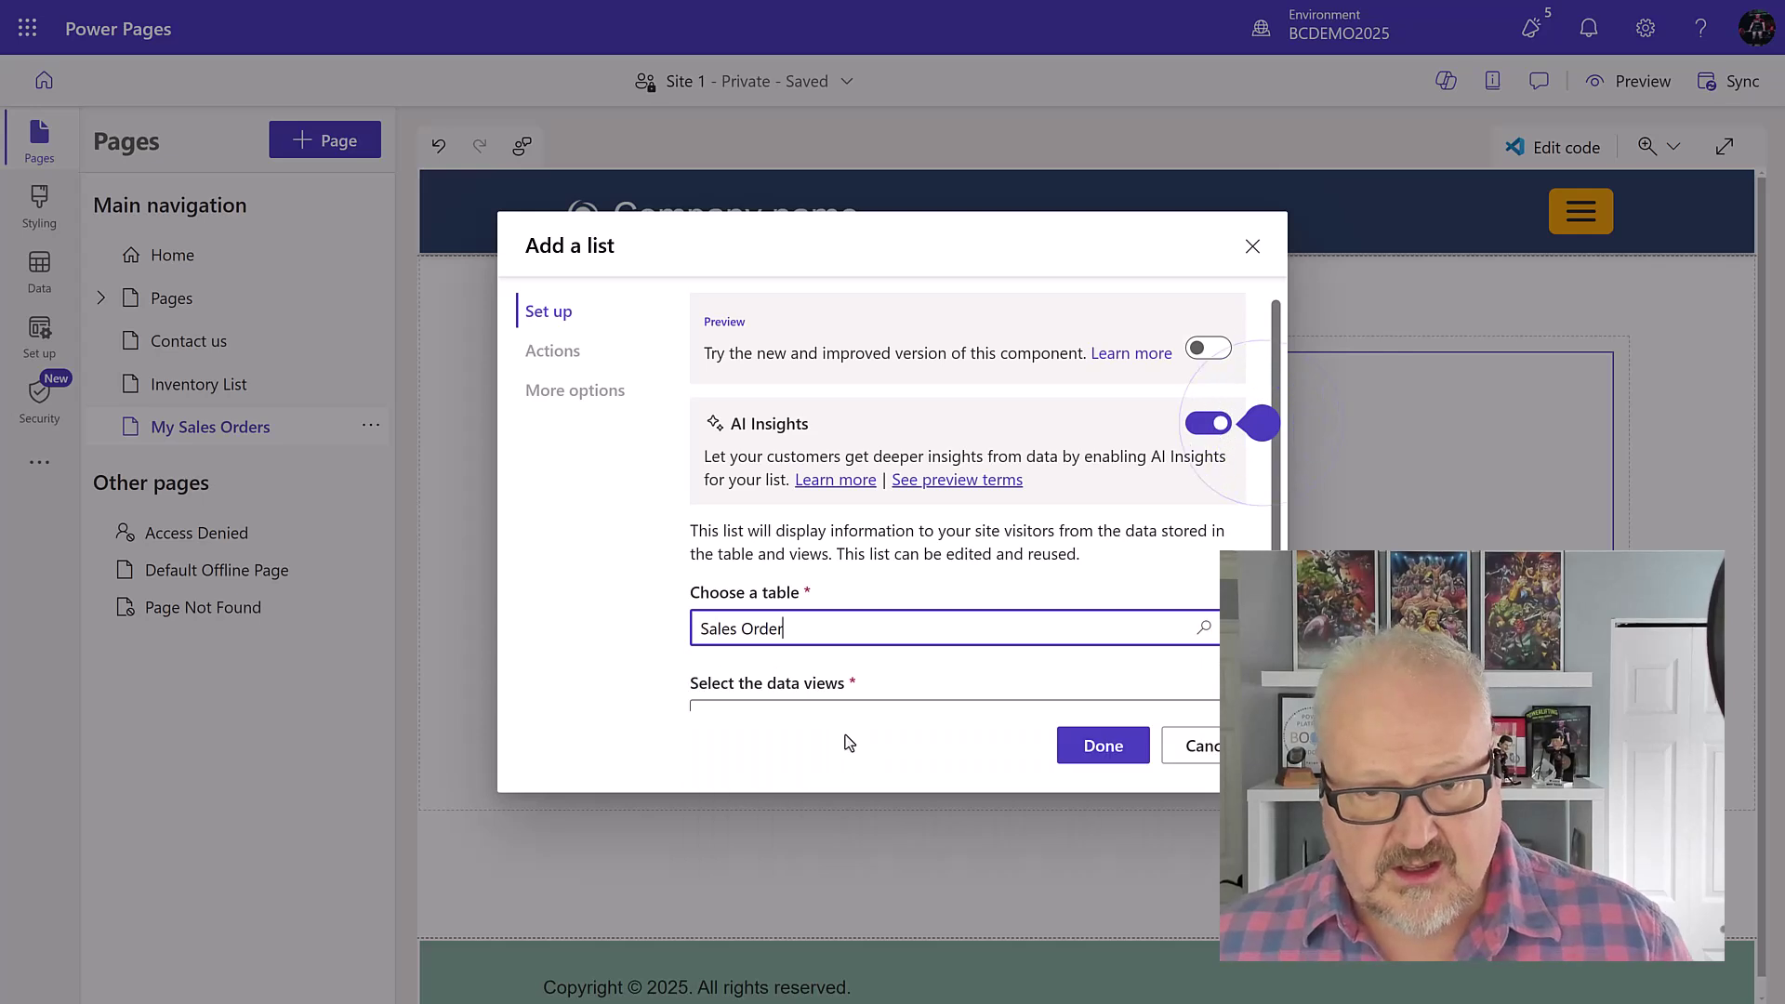
left_click(879, 606)
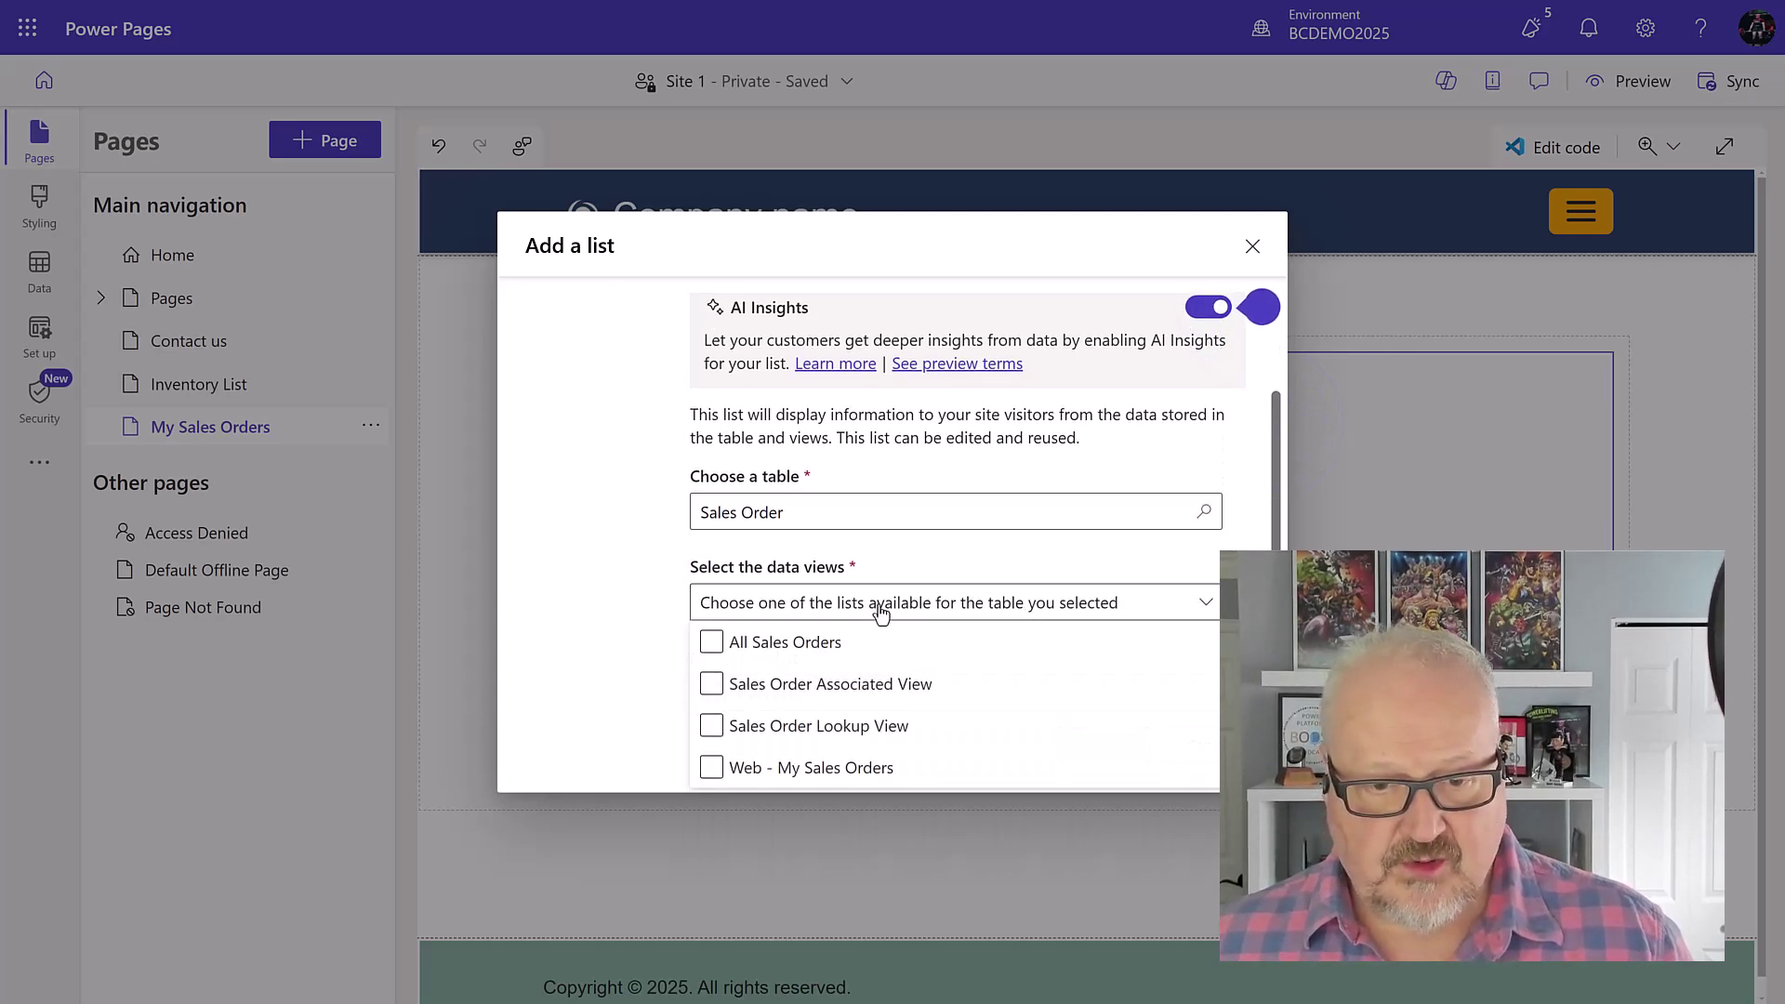
left_click(712, 768)
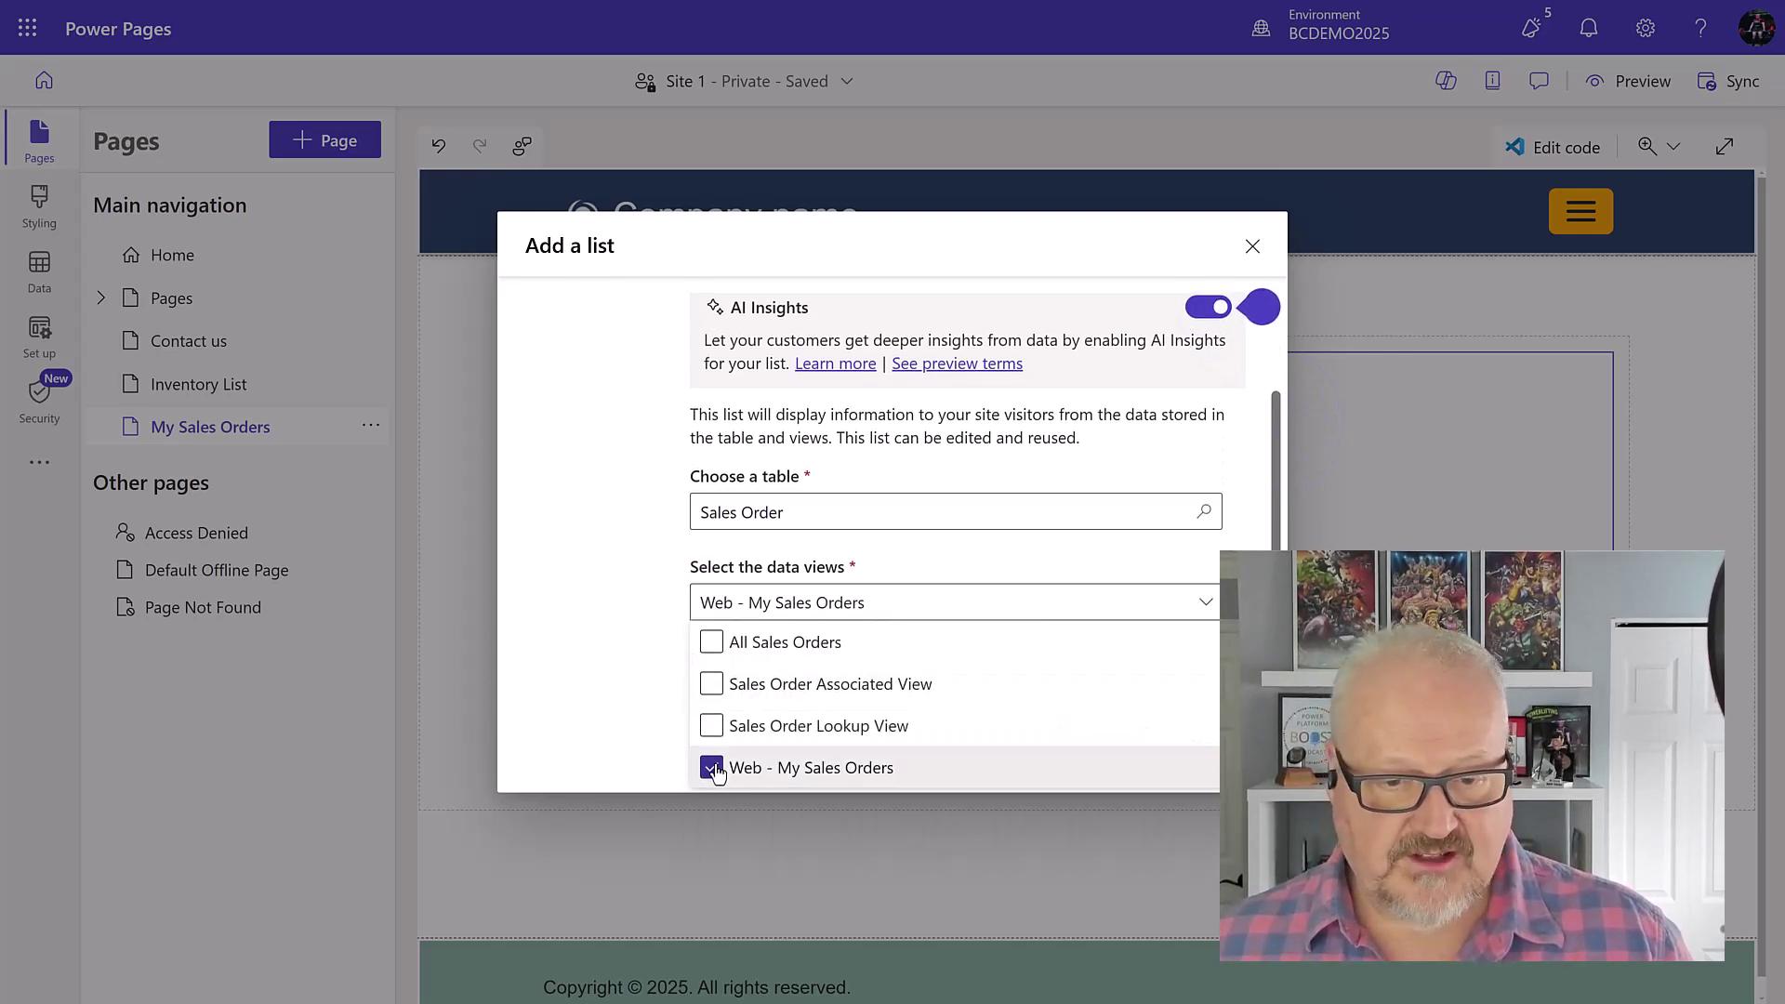
left_click(577, 679)
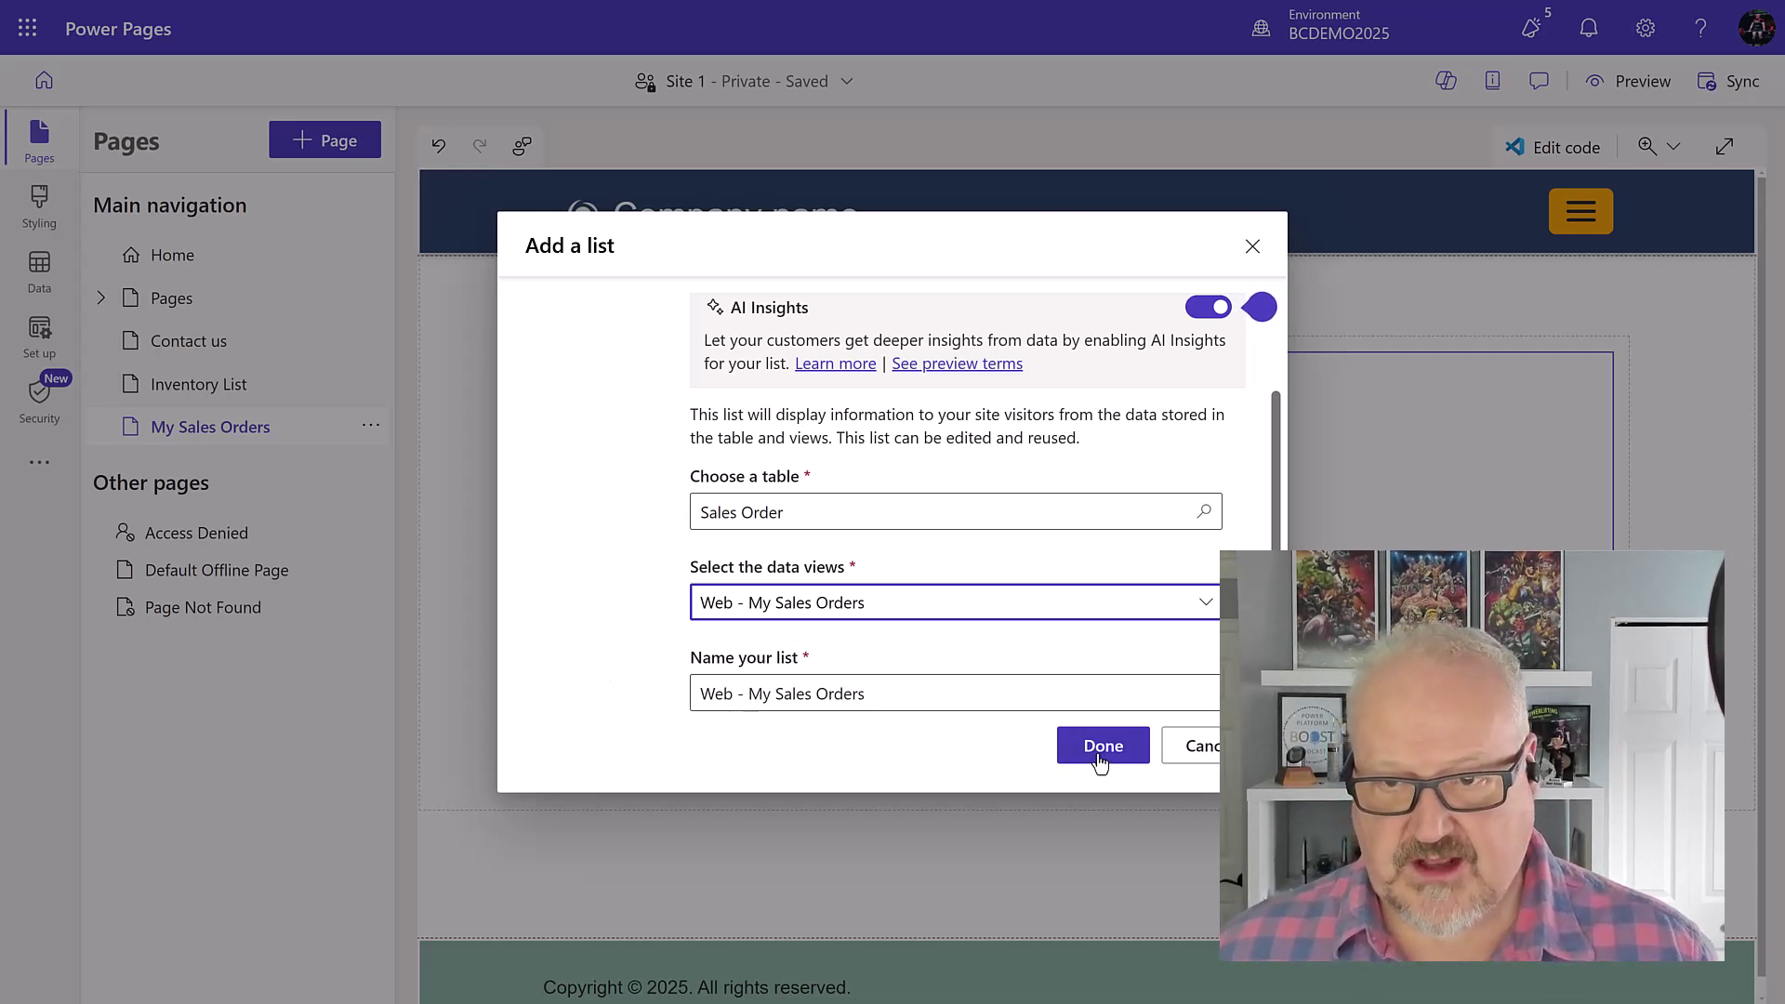
left_click(1207, 307)
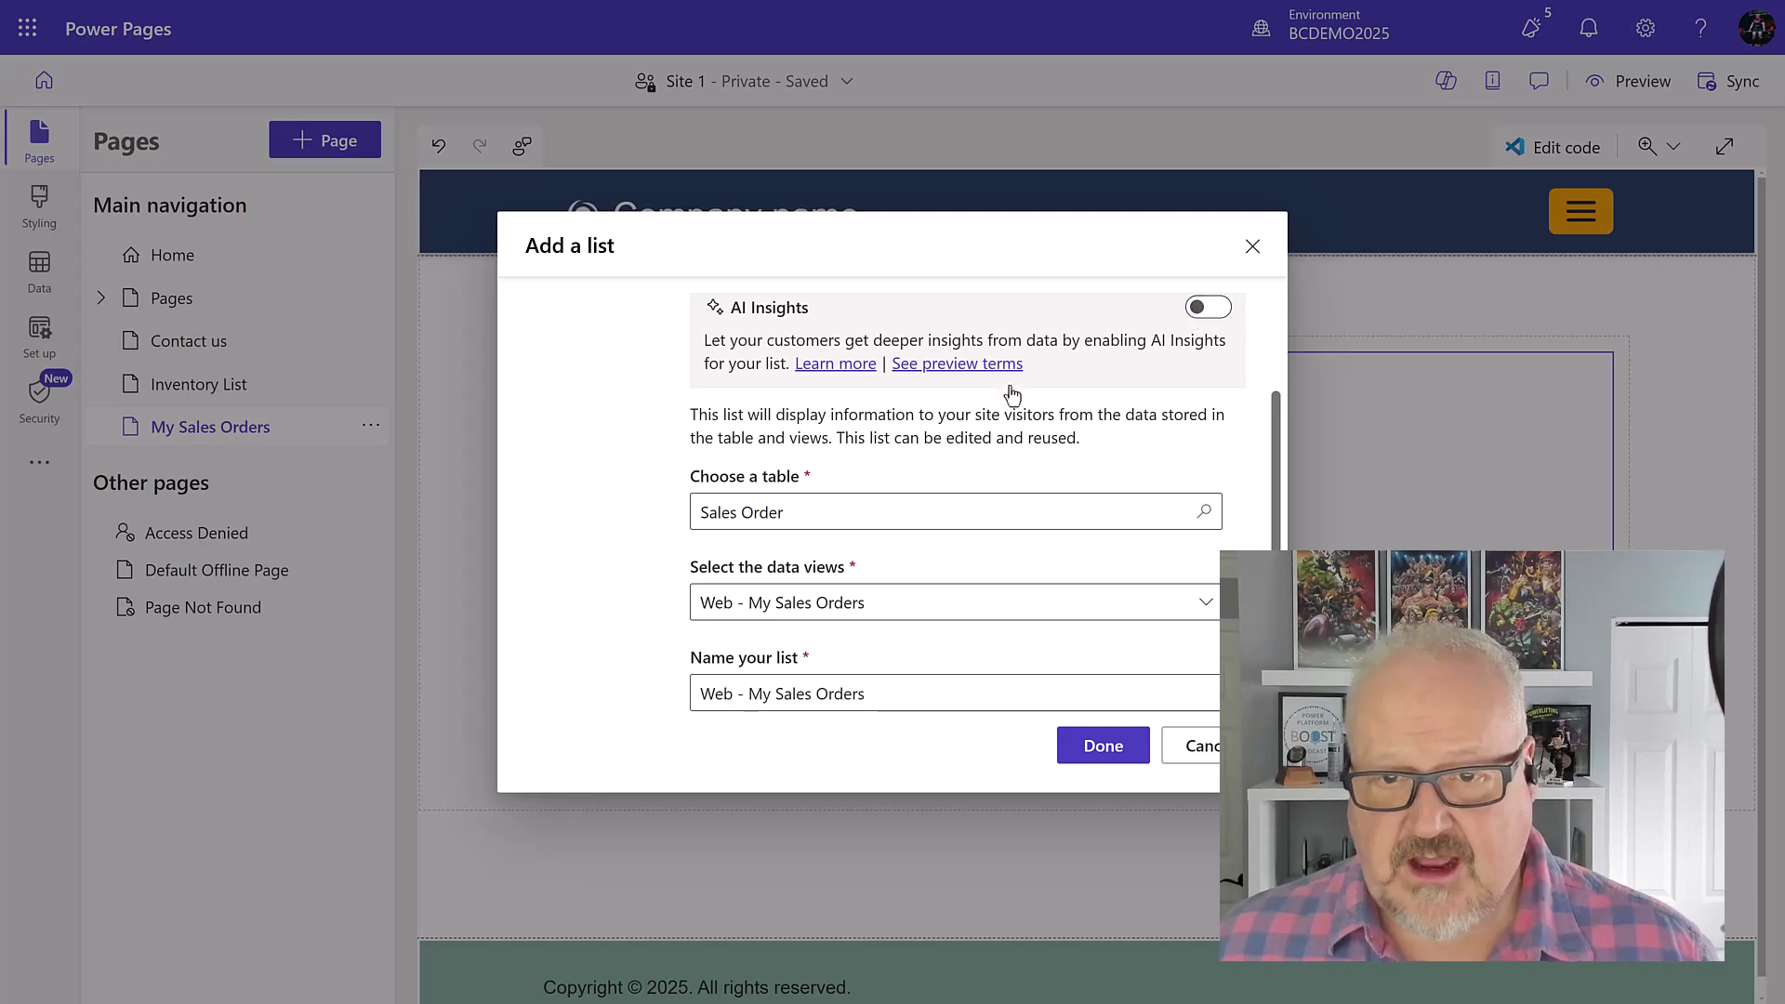
left_click(1102, 748)
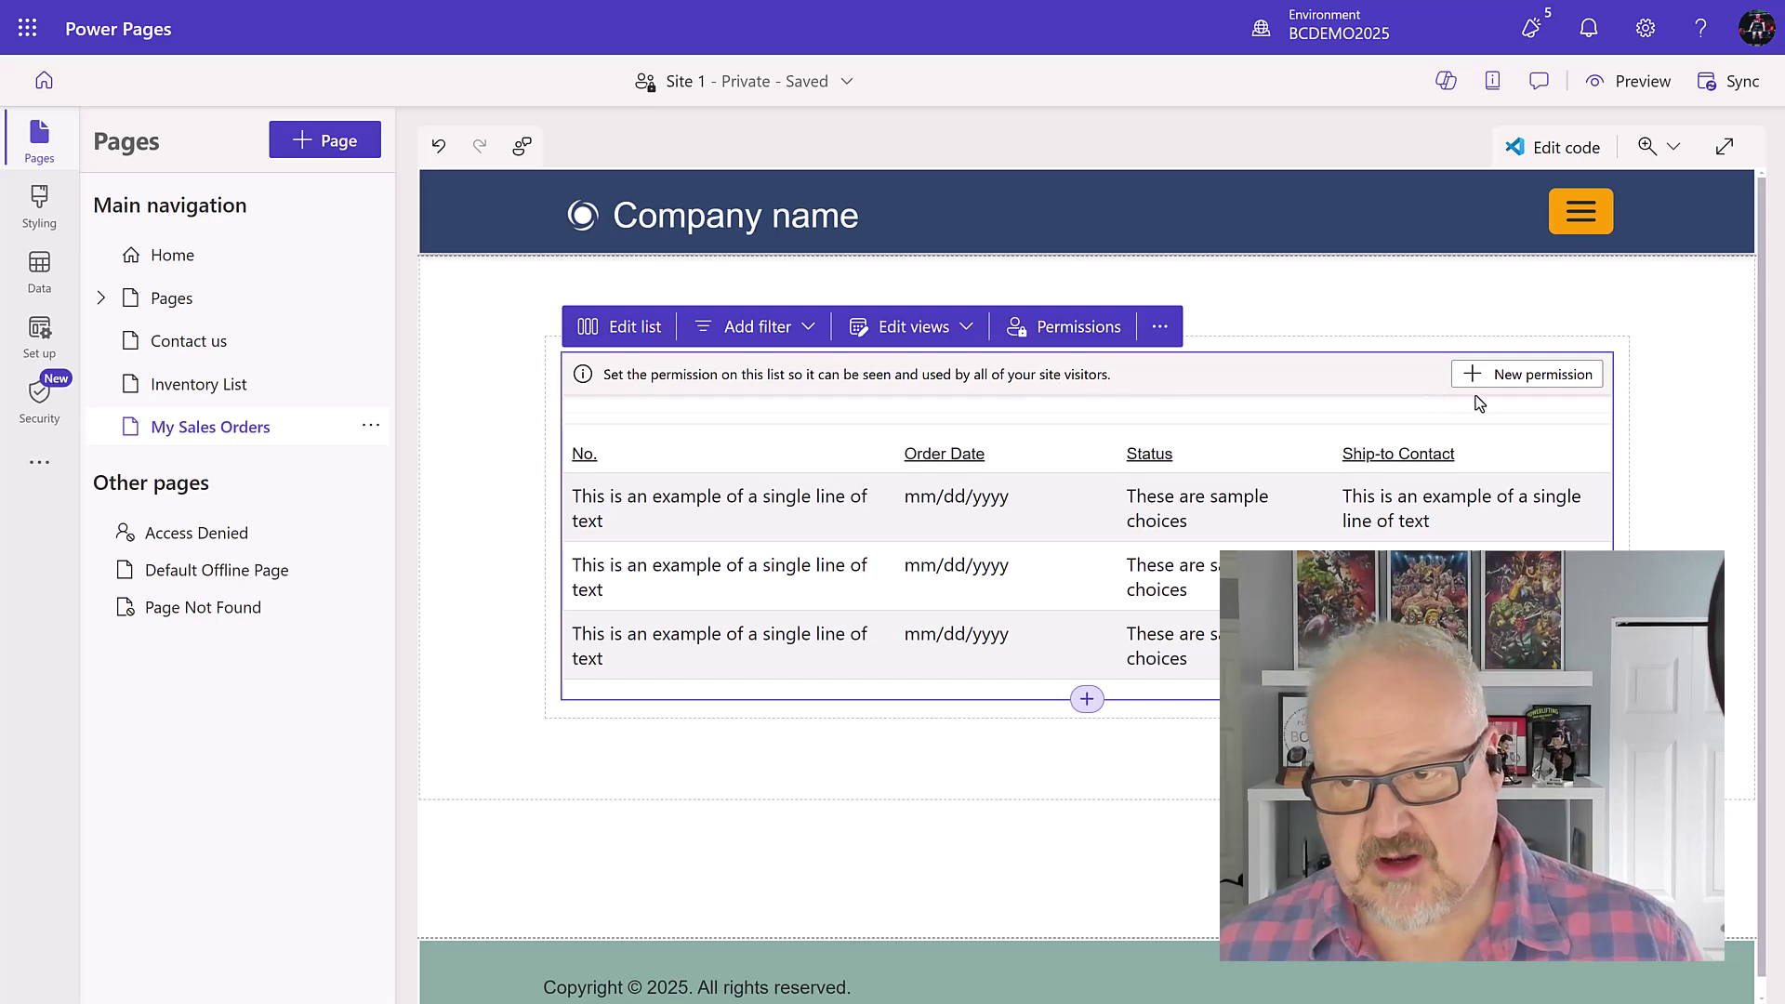
Step: Save a Contact-access permission via dyn365bc_dyn365bc_contact2salesorder granting Authenticated Users read access
left_click(1502, 377)
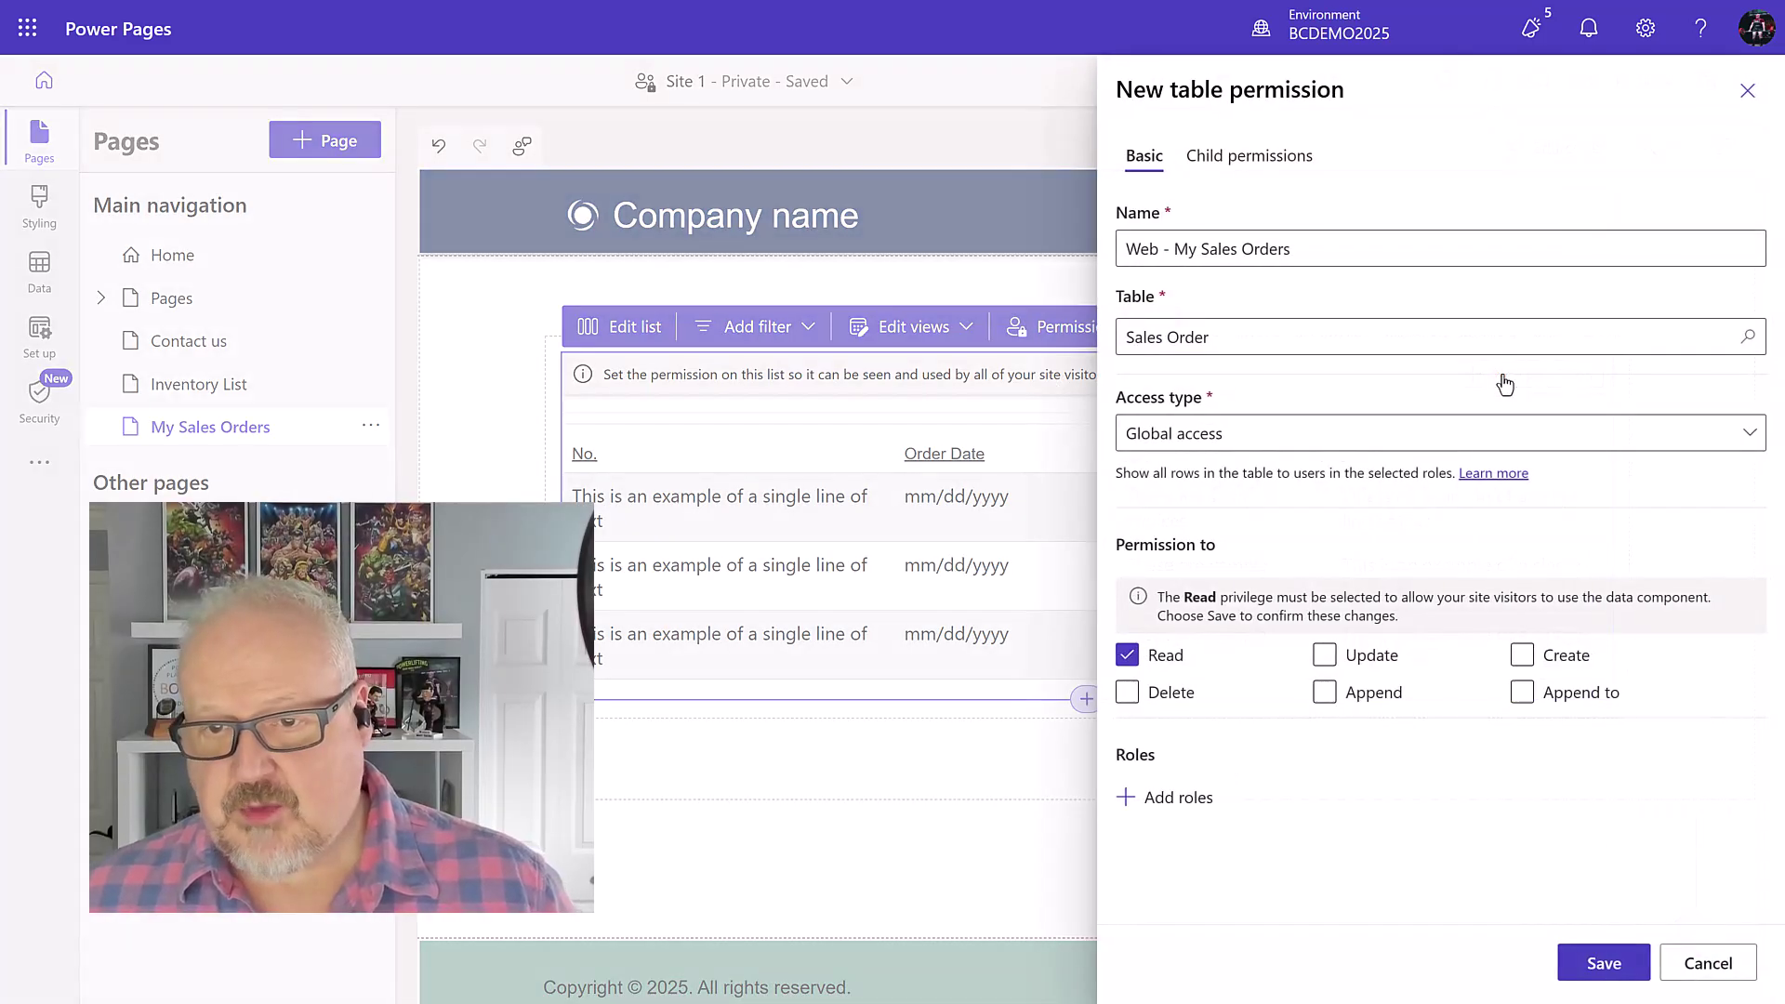
left_click(1233, 441)
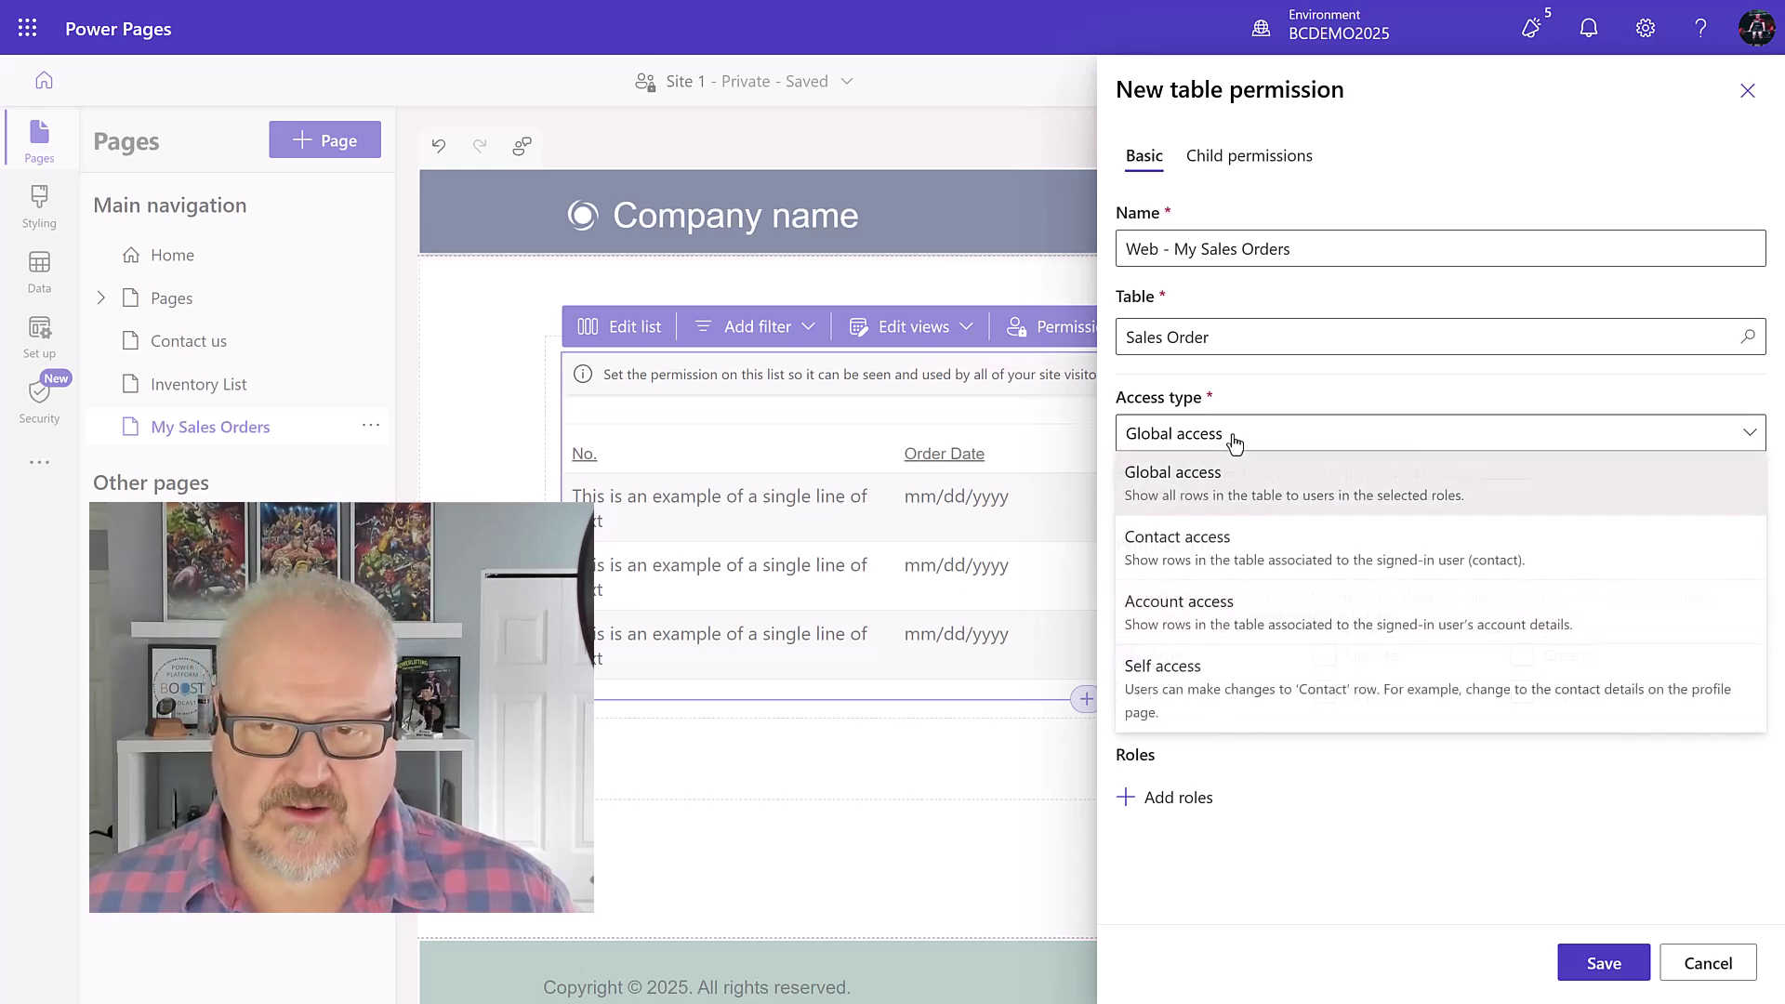
left_click(1234, 560)
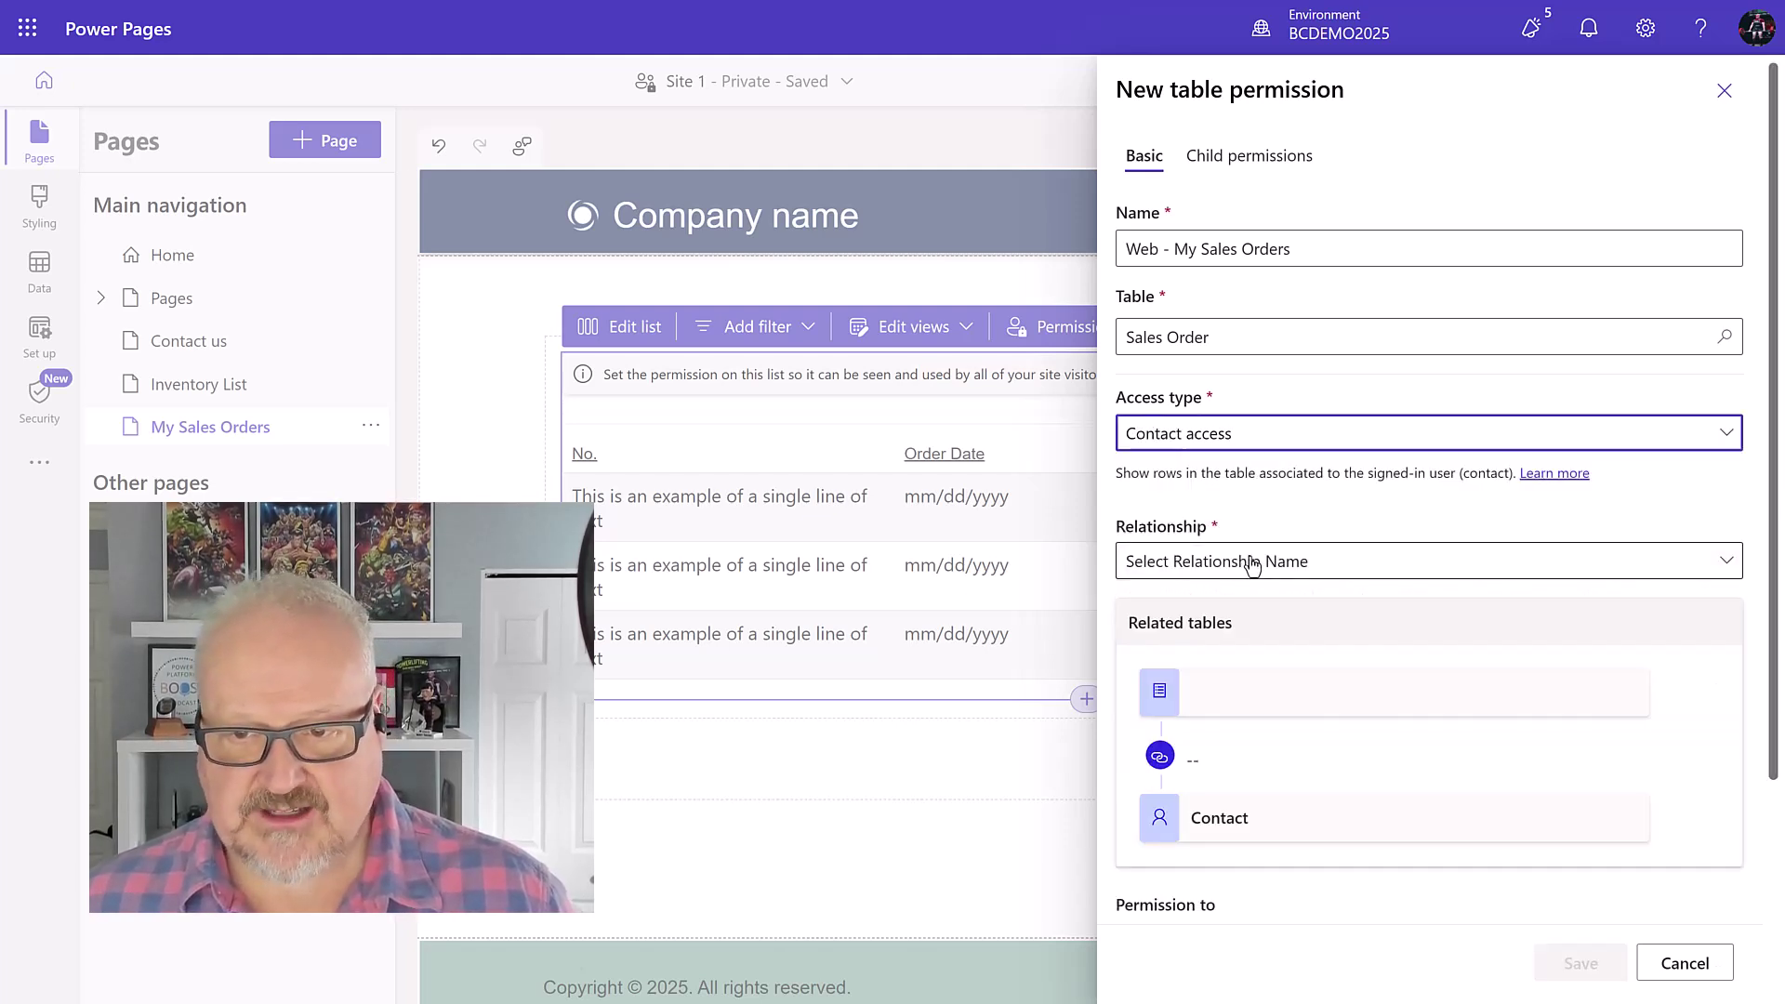
left_click(1269, 562)
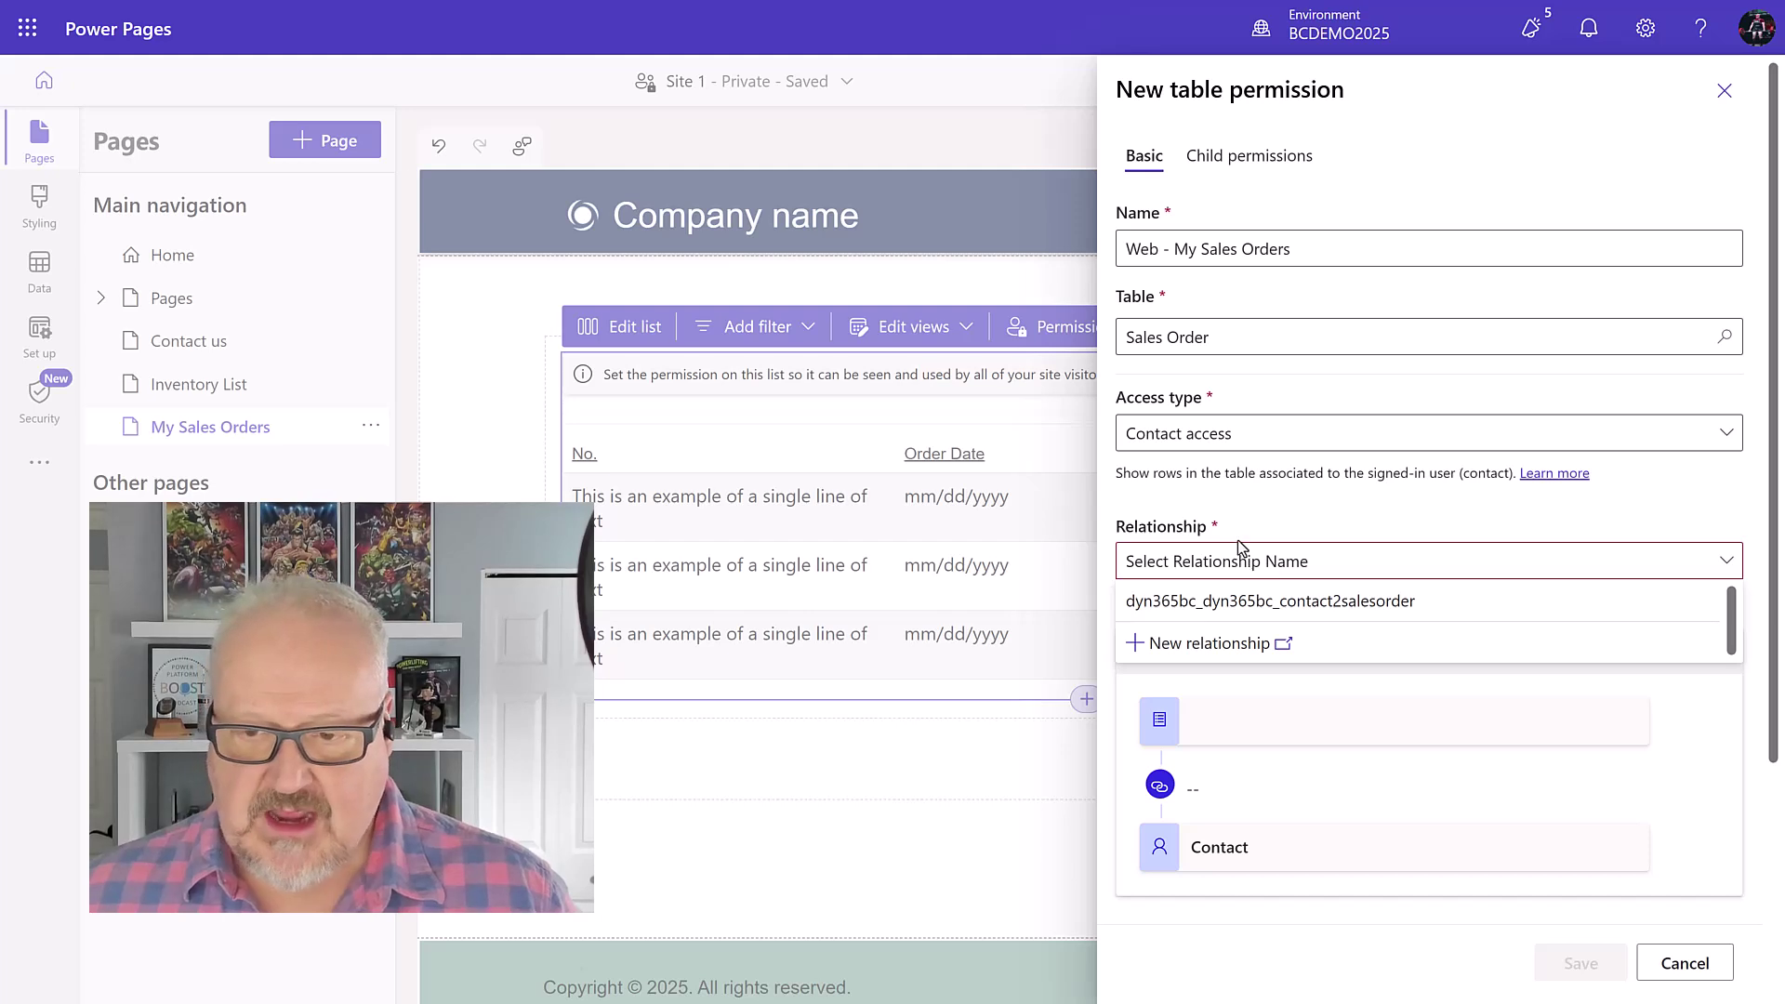
left_click(1246, 604)
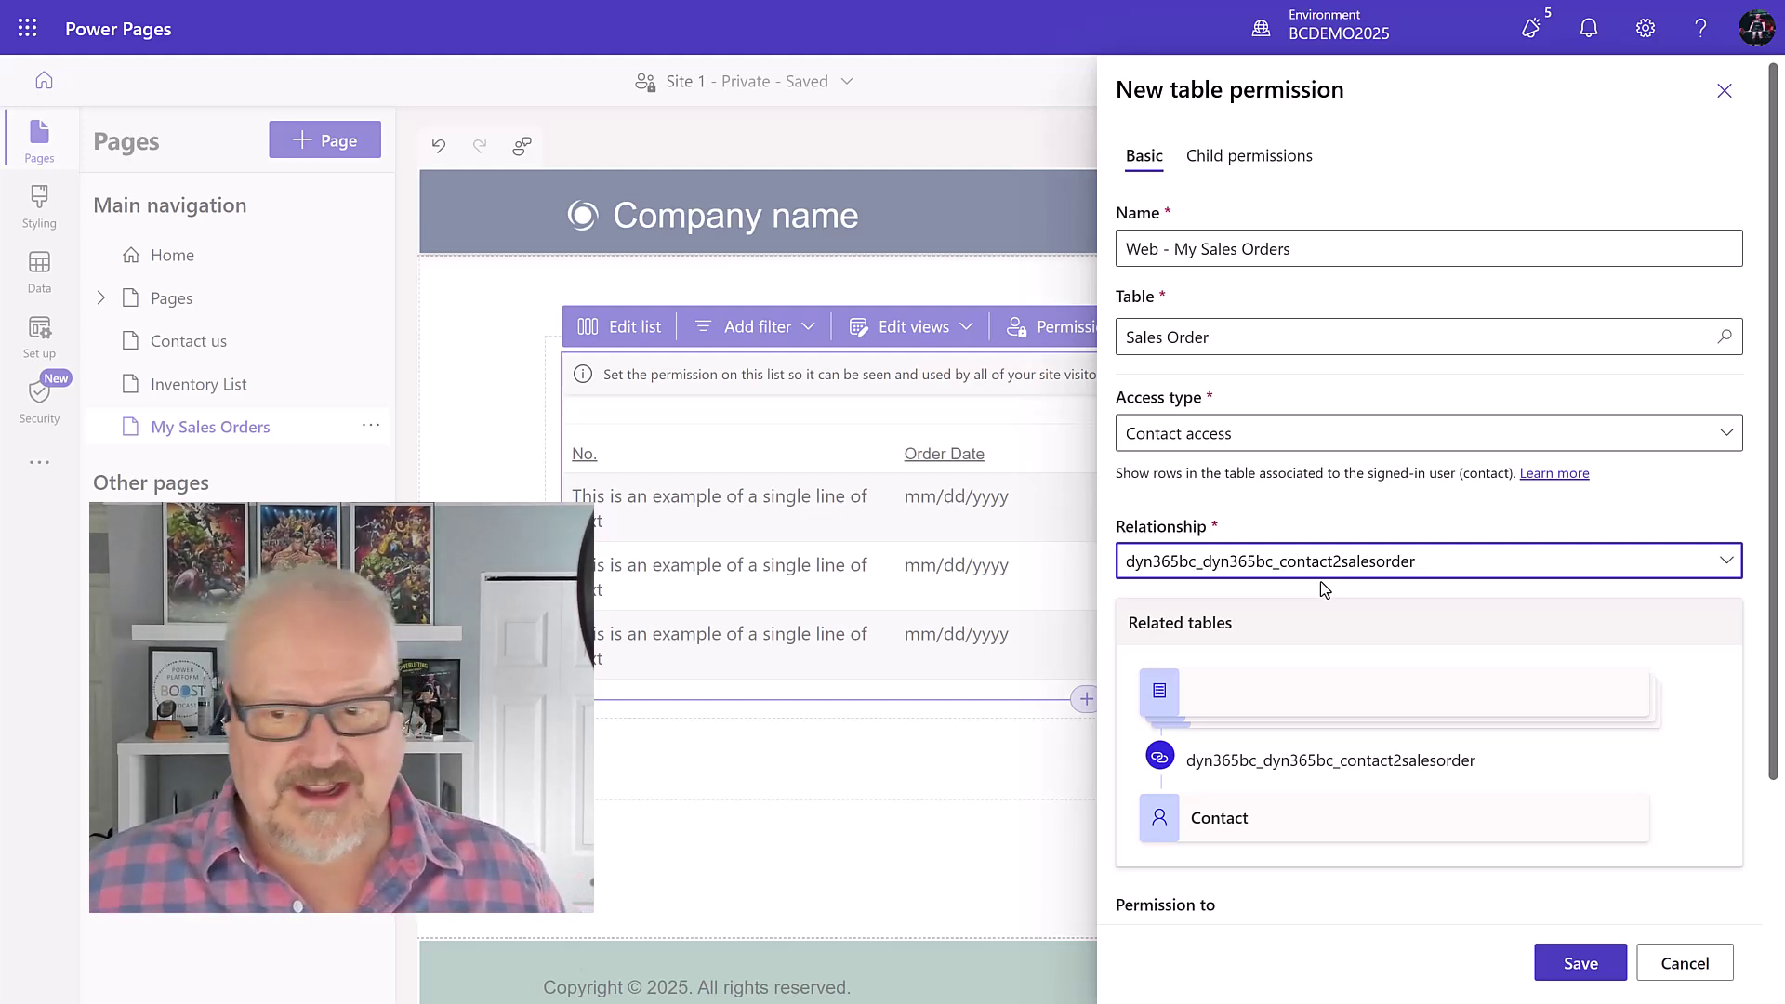
scroll(1327, 578, "down", 3)
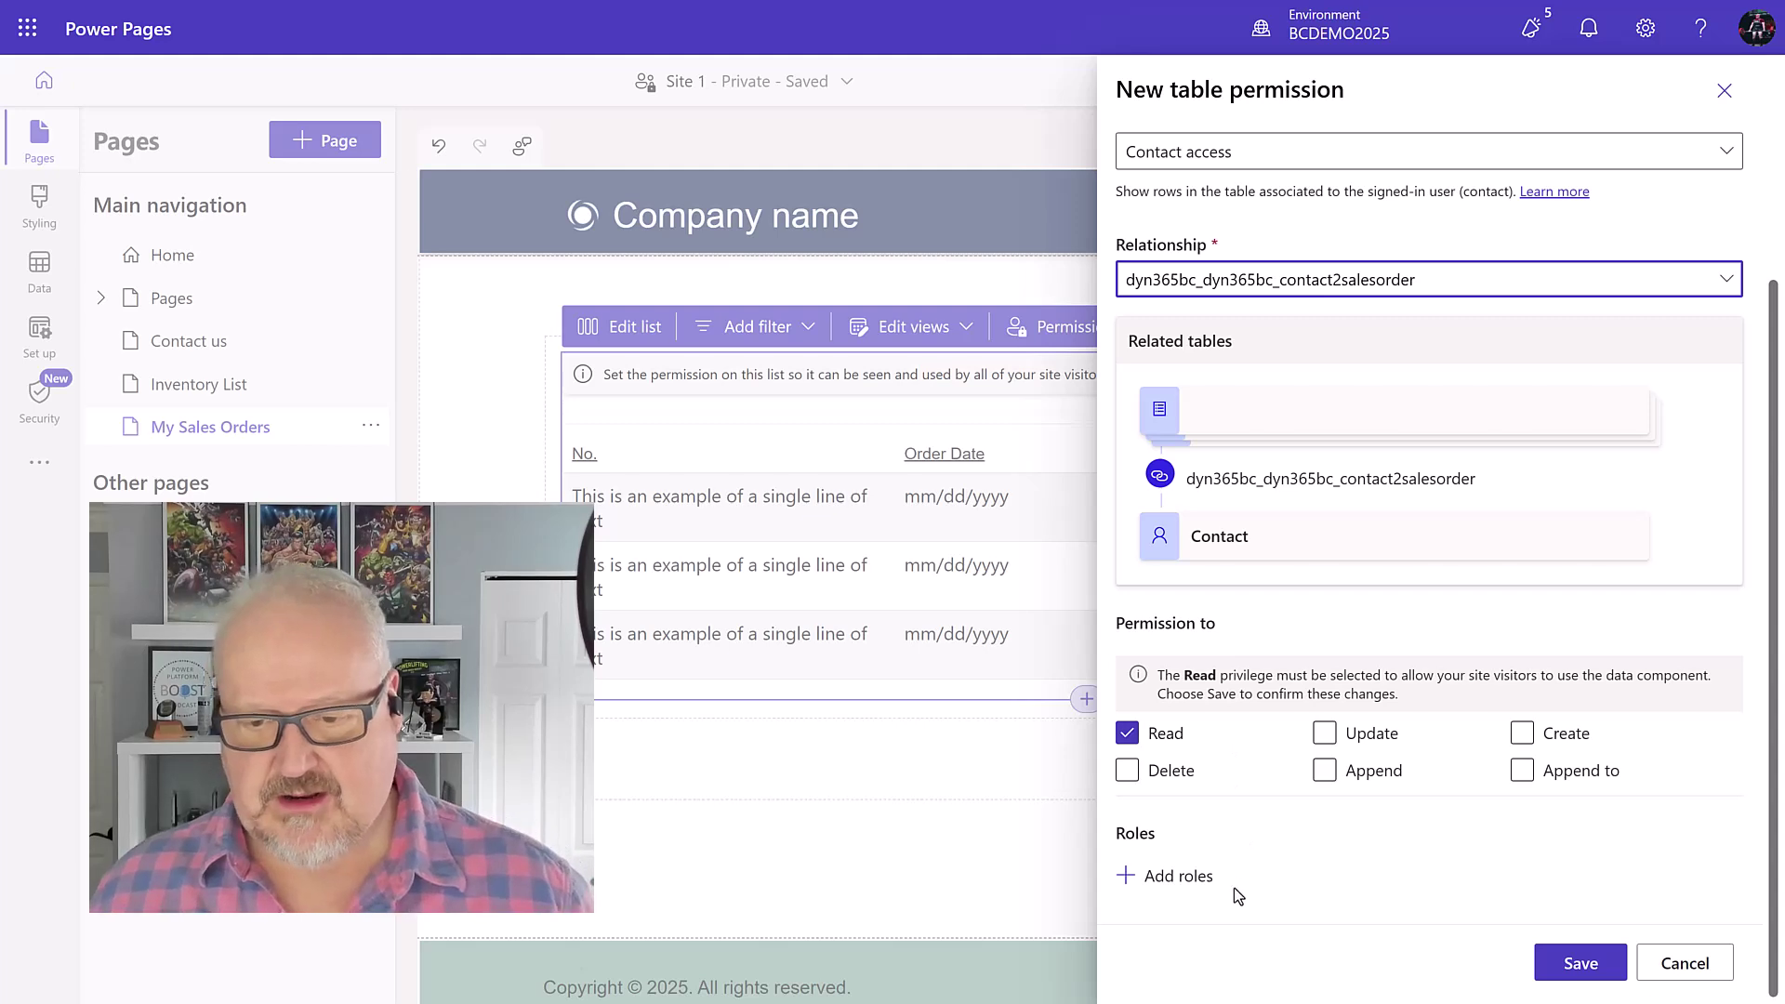
left_click(1173, 879)
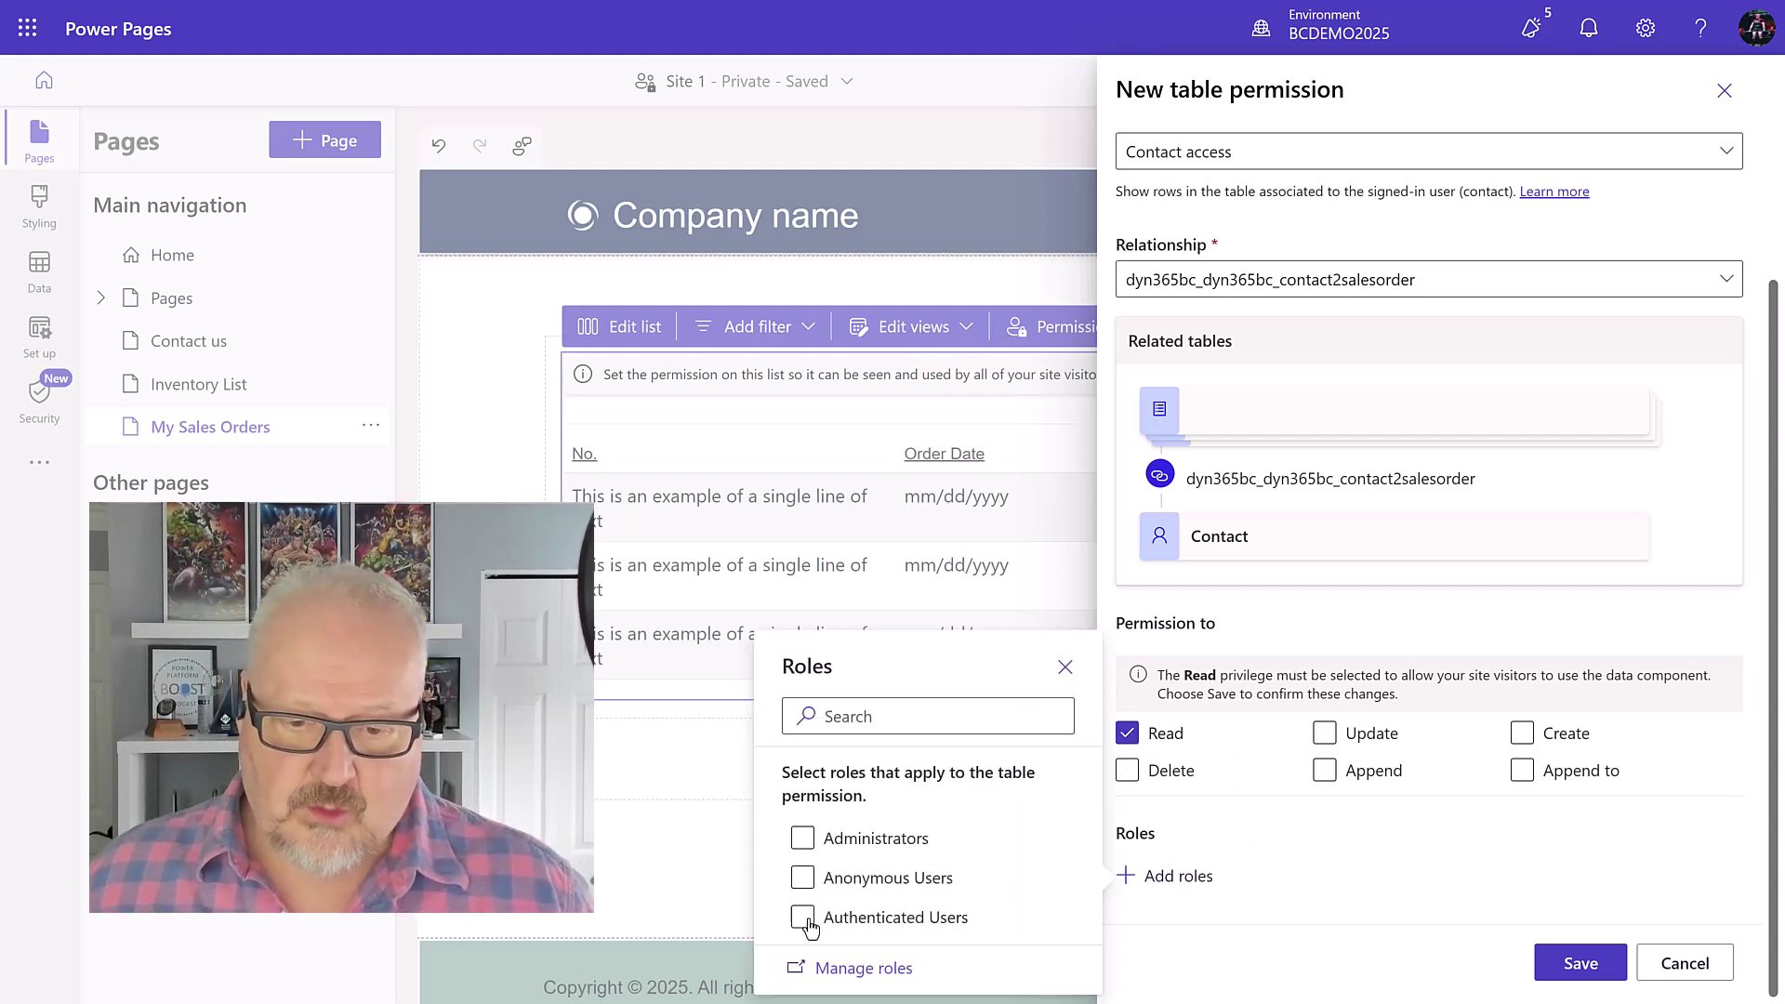
left_click(803, 918)
left_click(1232, 931)
scroll(1339, 800, "down", 1)
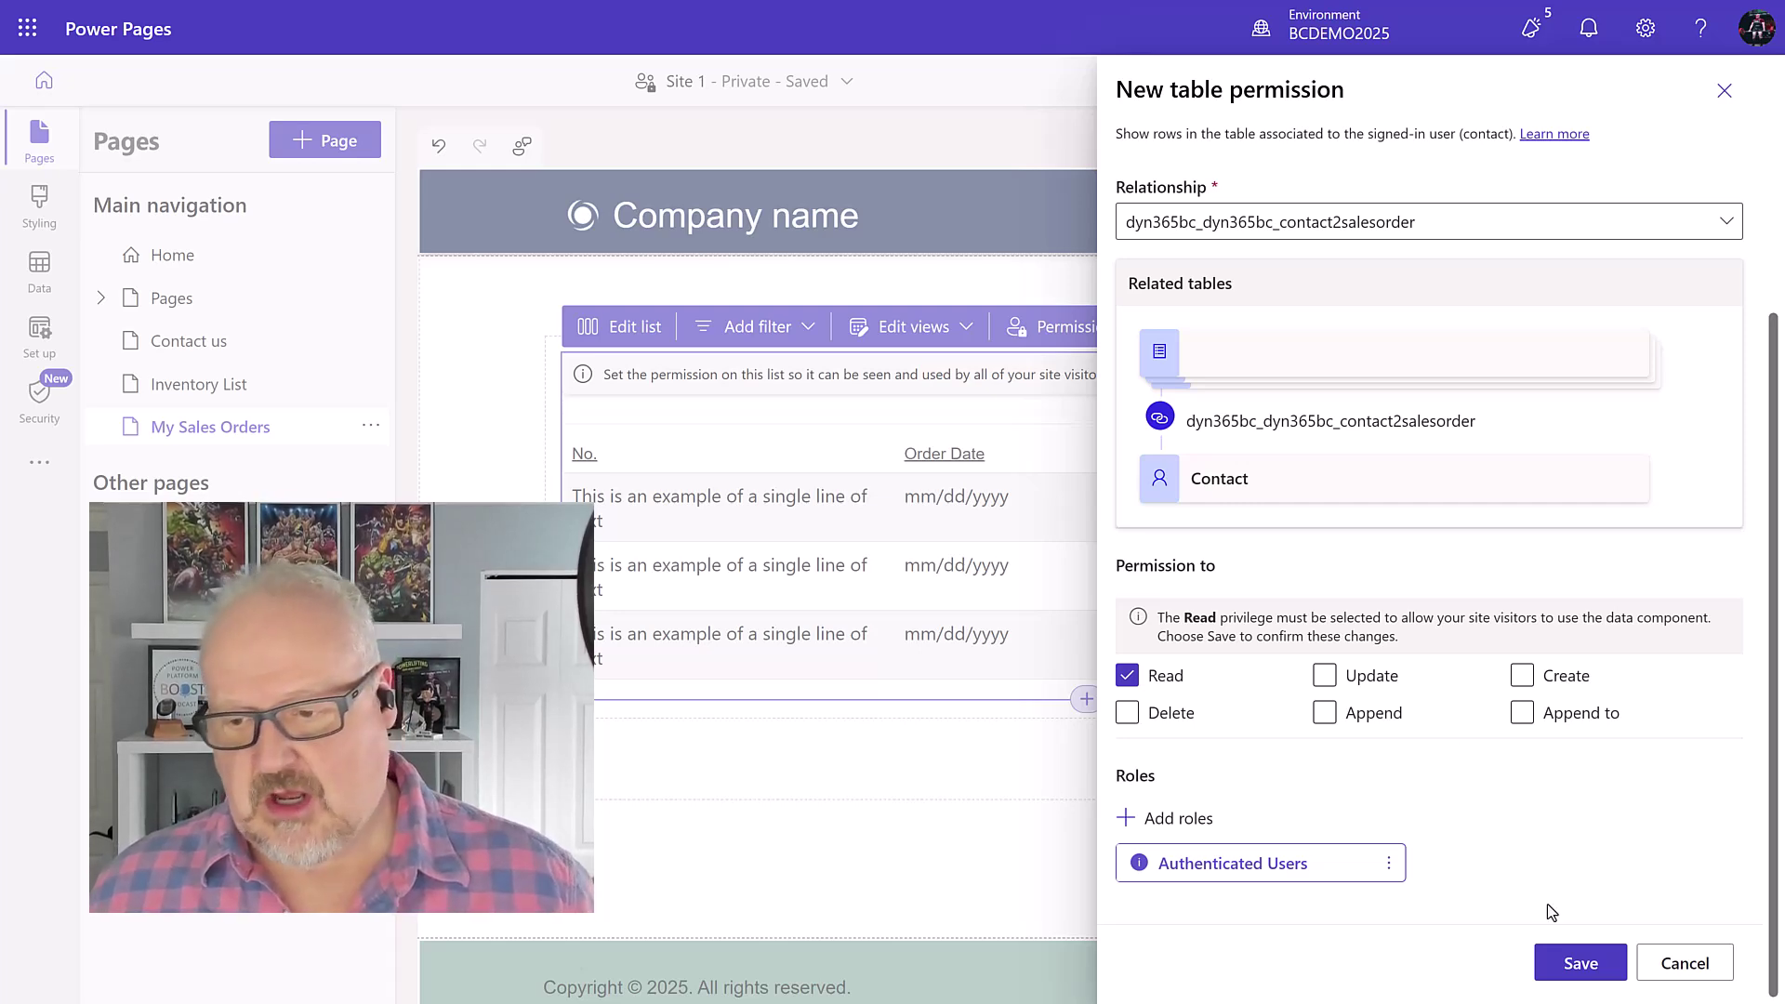
left_click(1579, 965)
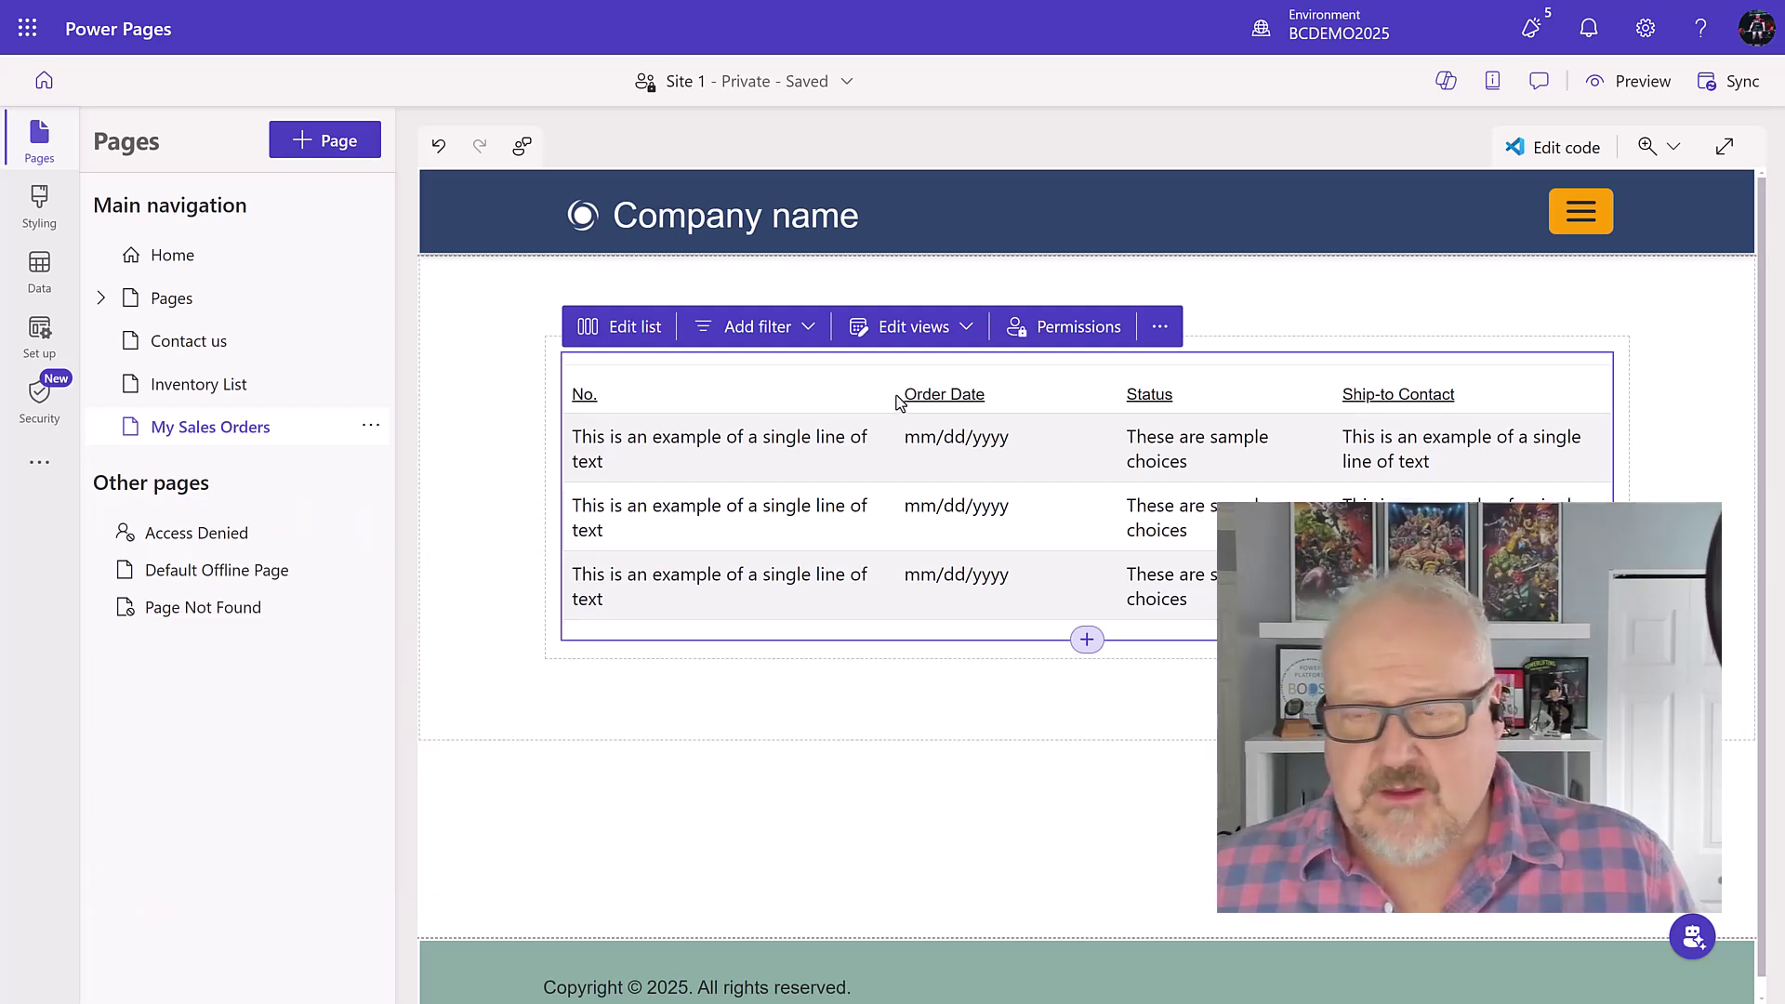
Step: In My Sales Orders page settings, limit visibility to the Authenticated Users role
left_click(369, 426)
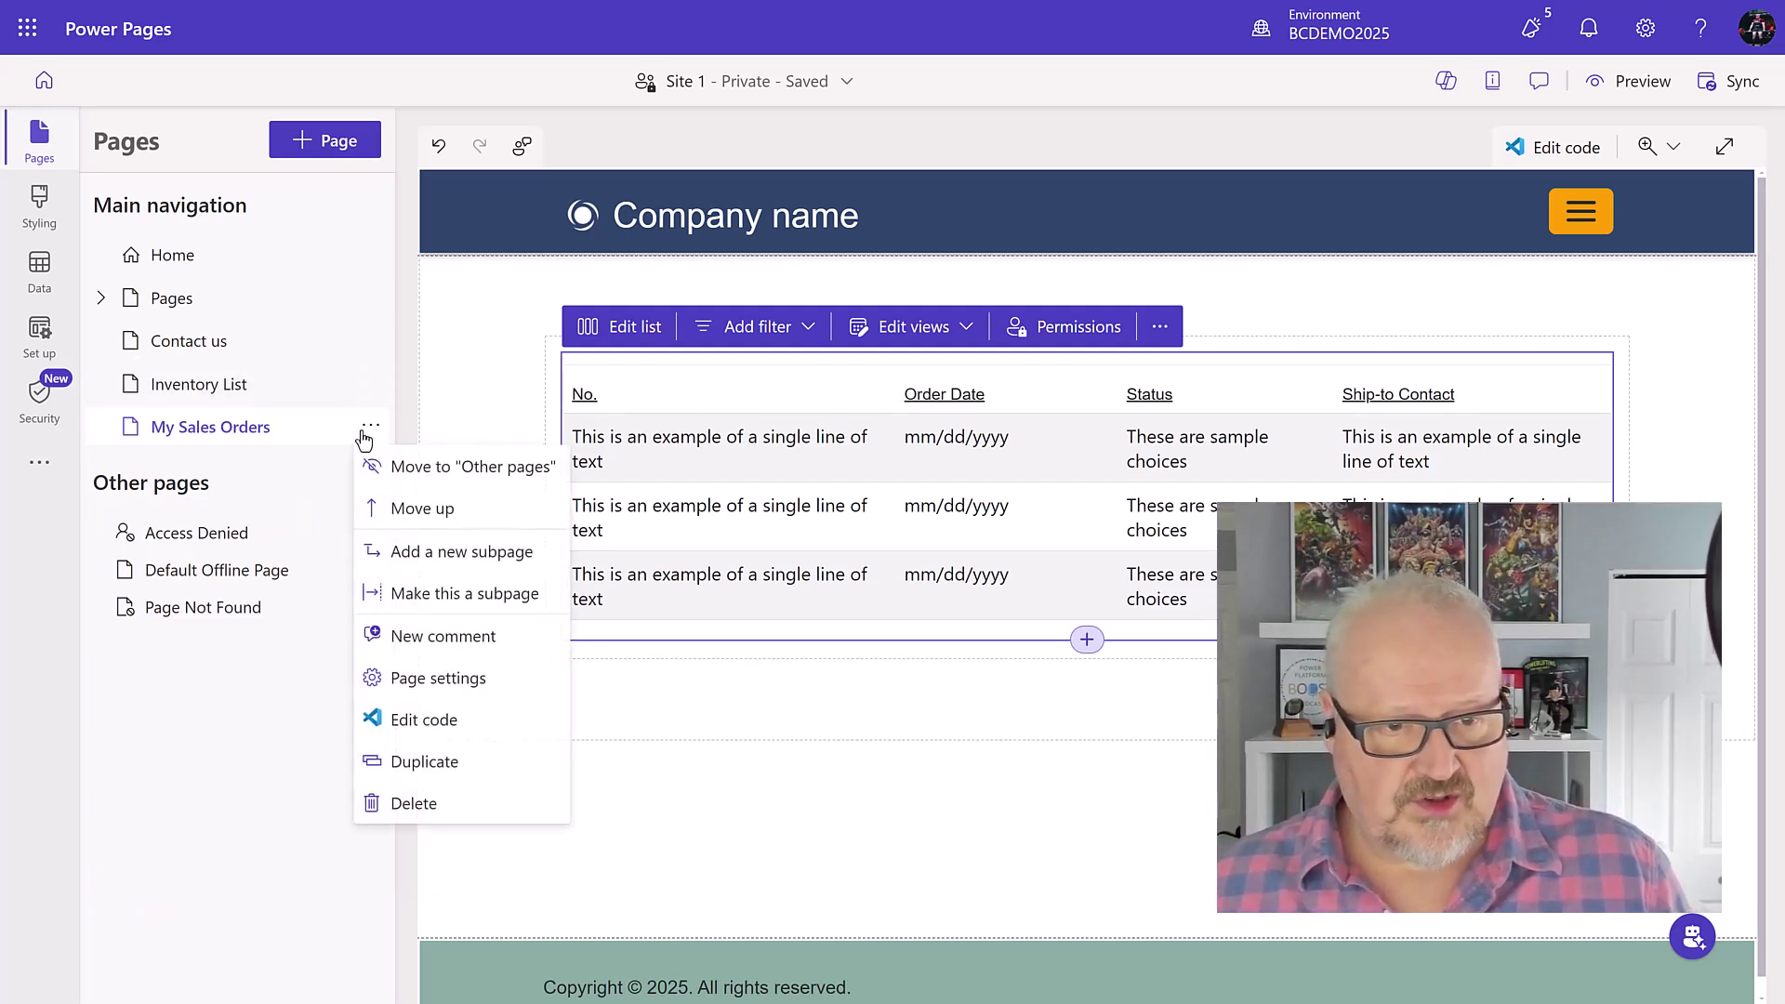
left_click(453, 678)
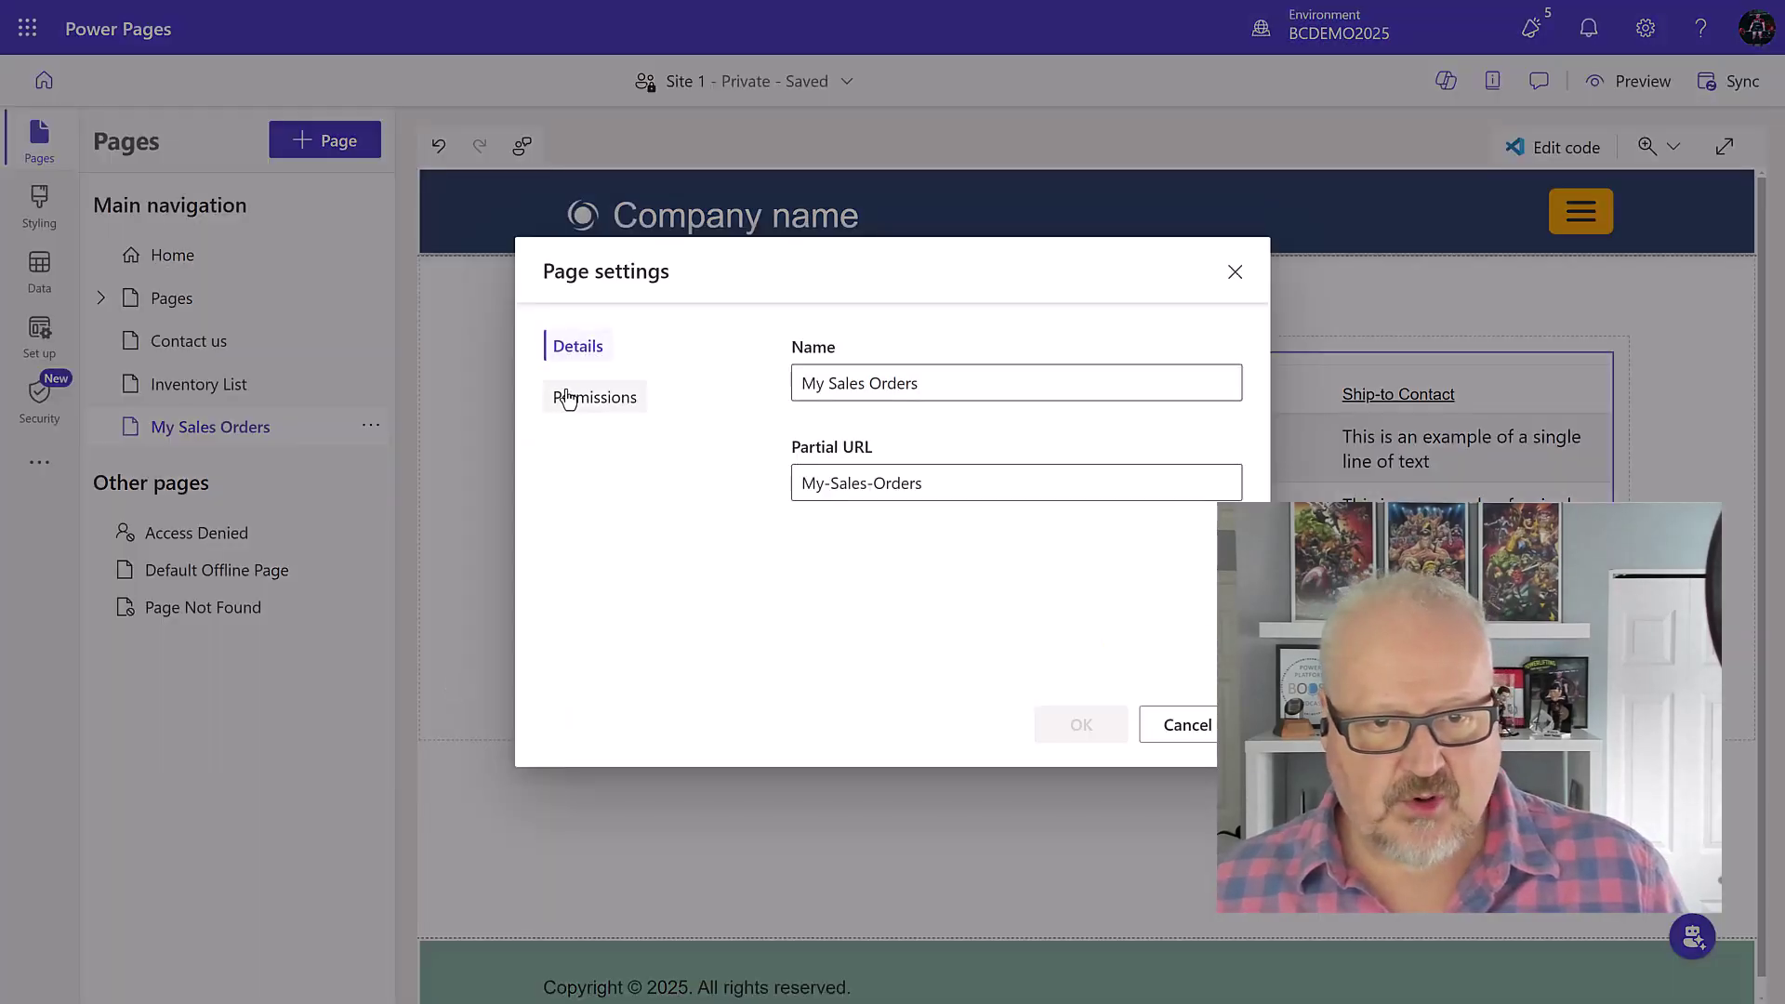
left_click(584, 407)
left_click(804, 375)
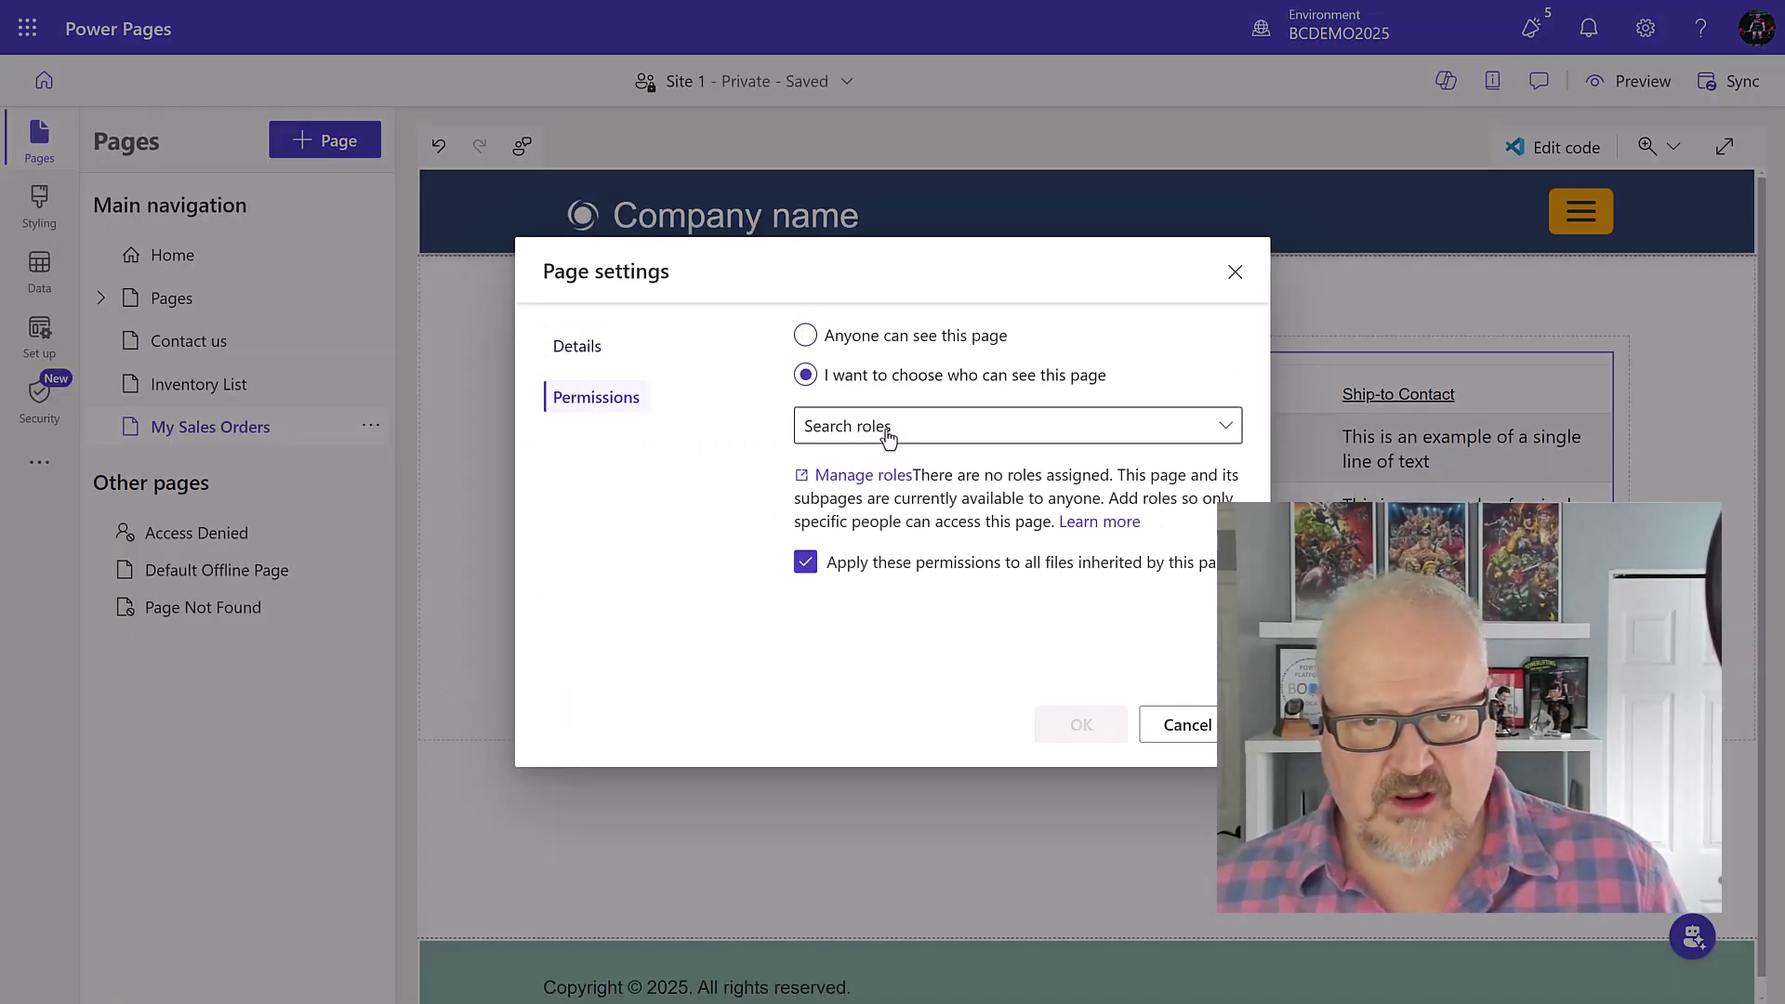
left_click(884, 427)
left_click(815, 466)
left_click(625, 474)
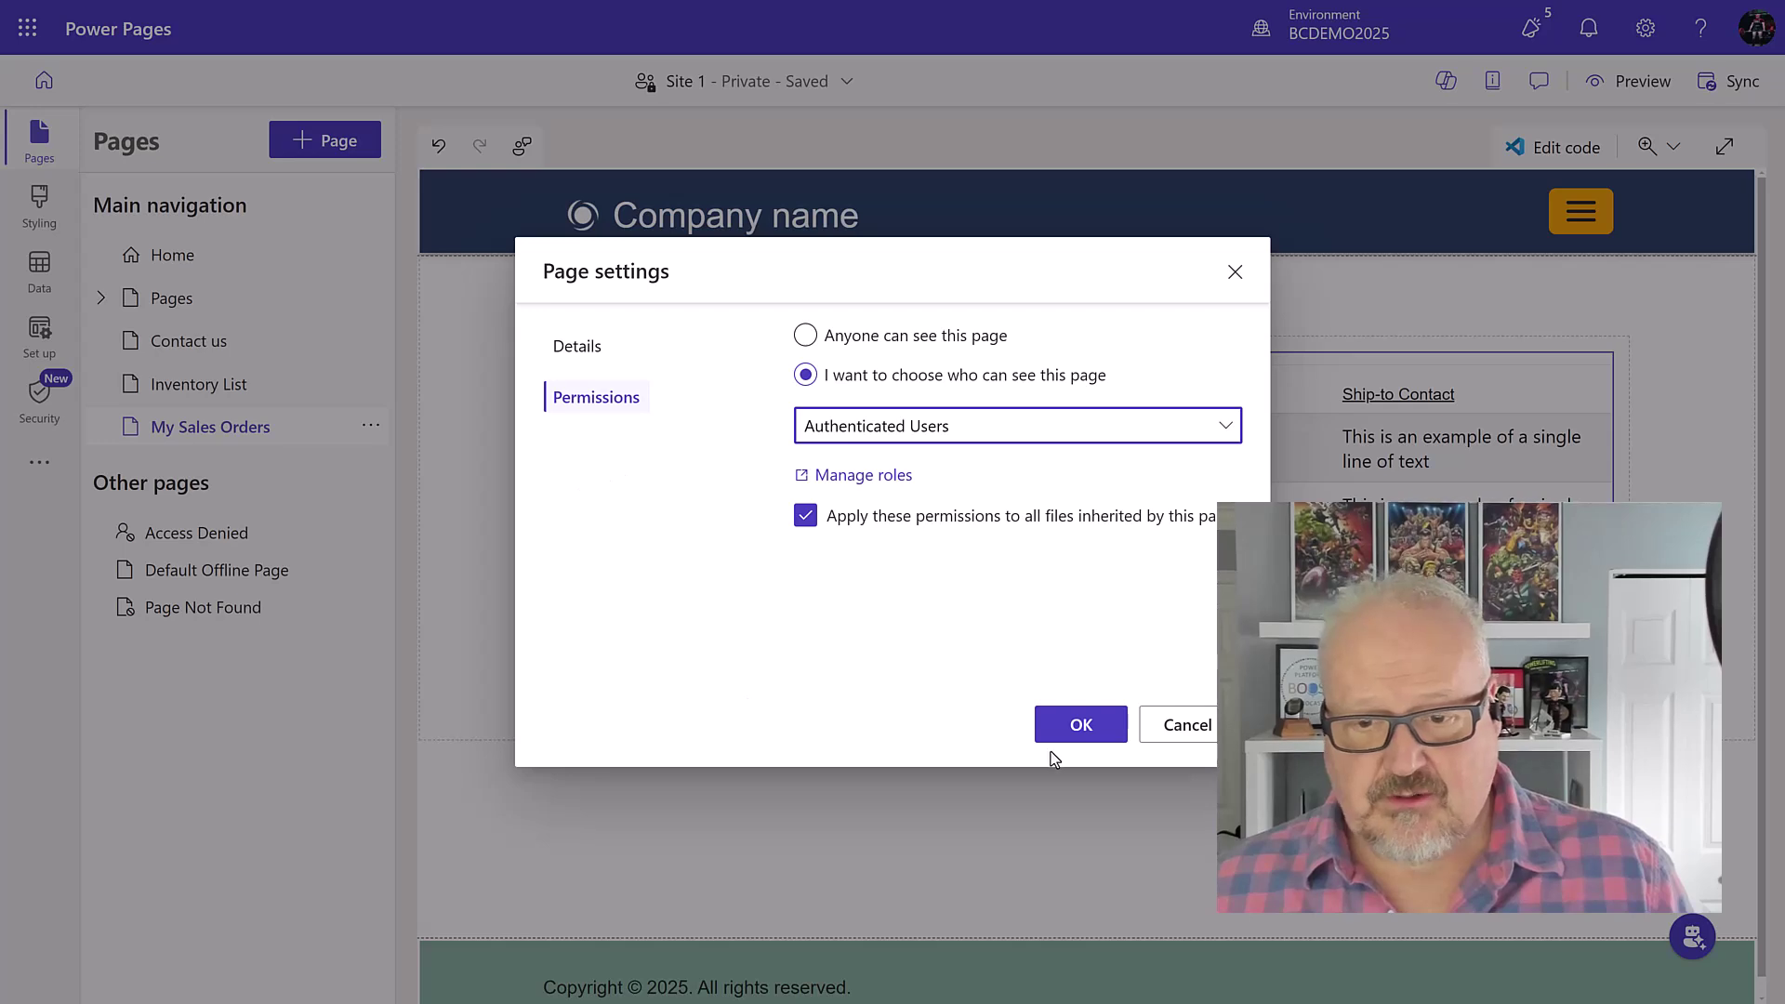
left_click(1079, 725)
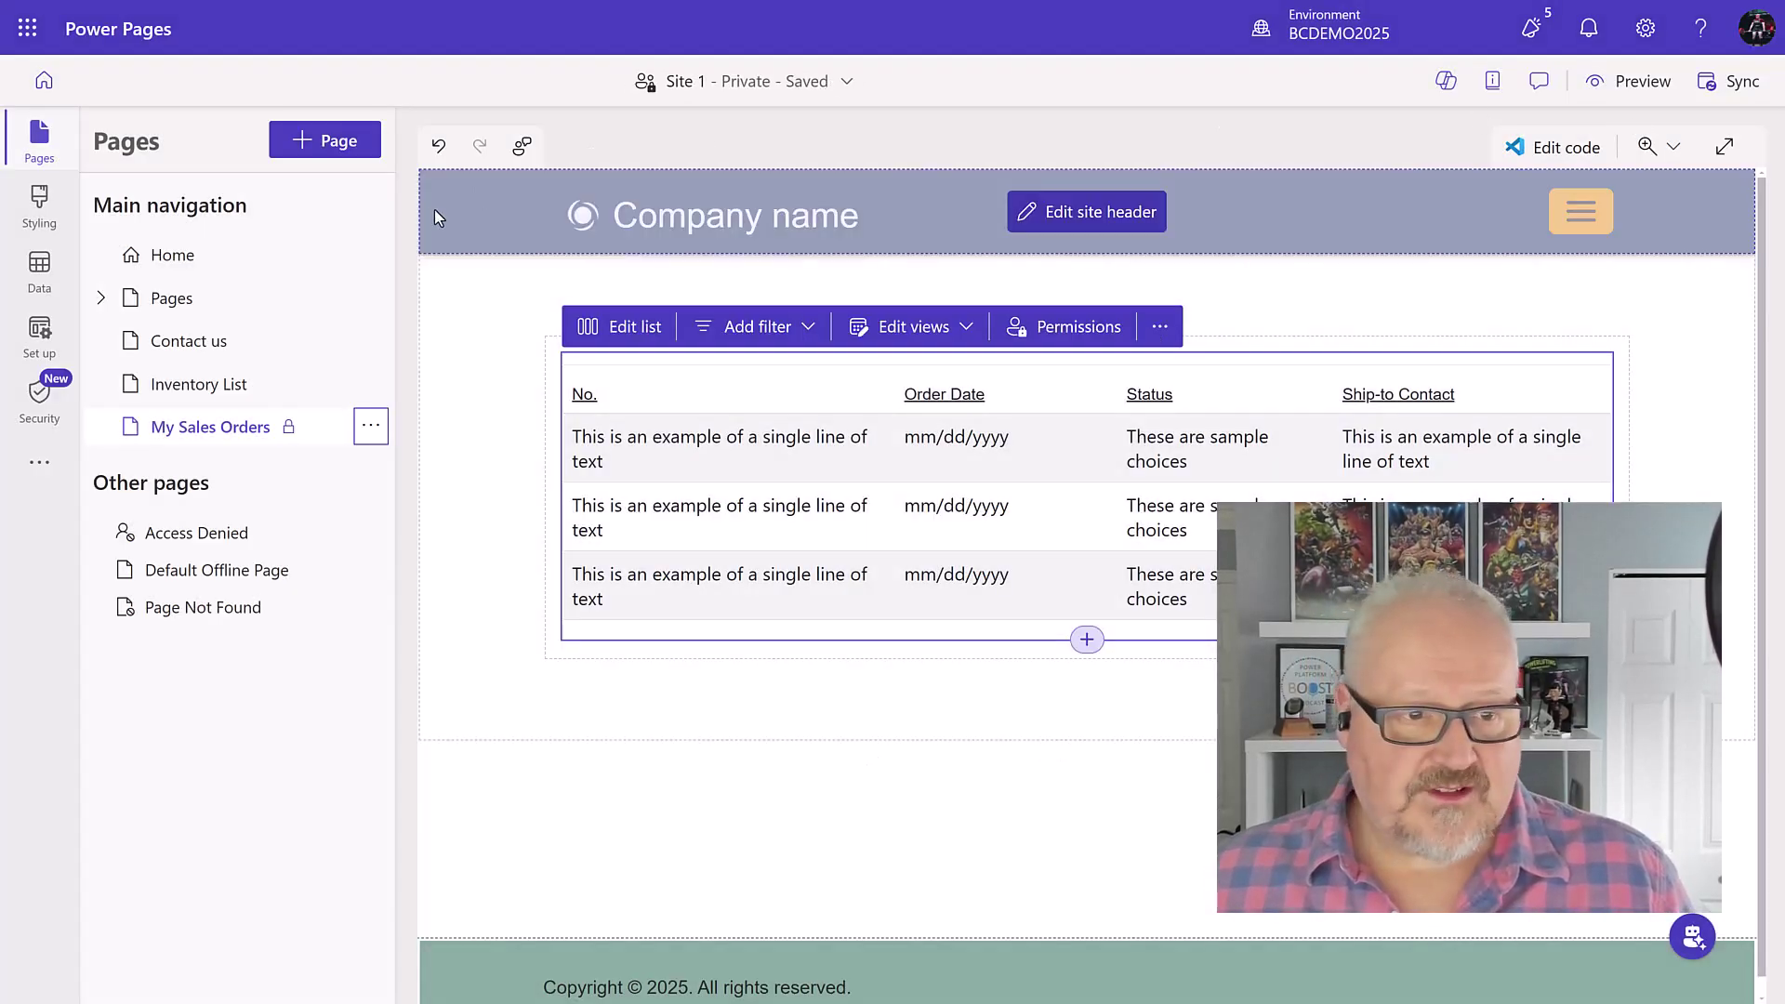
left_click(1636, 85)
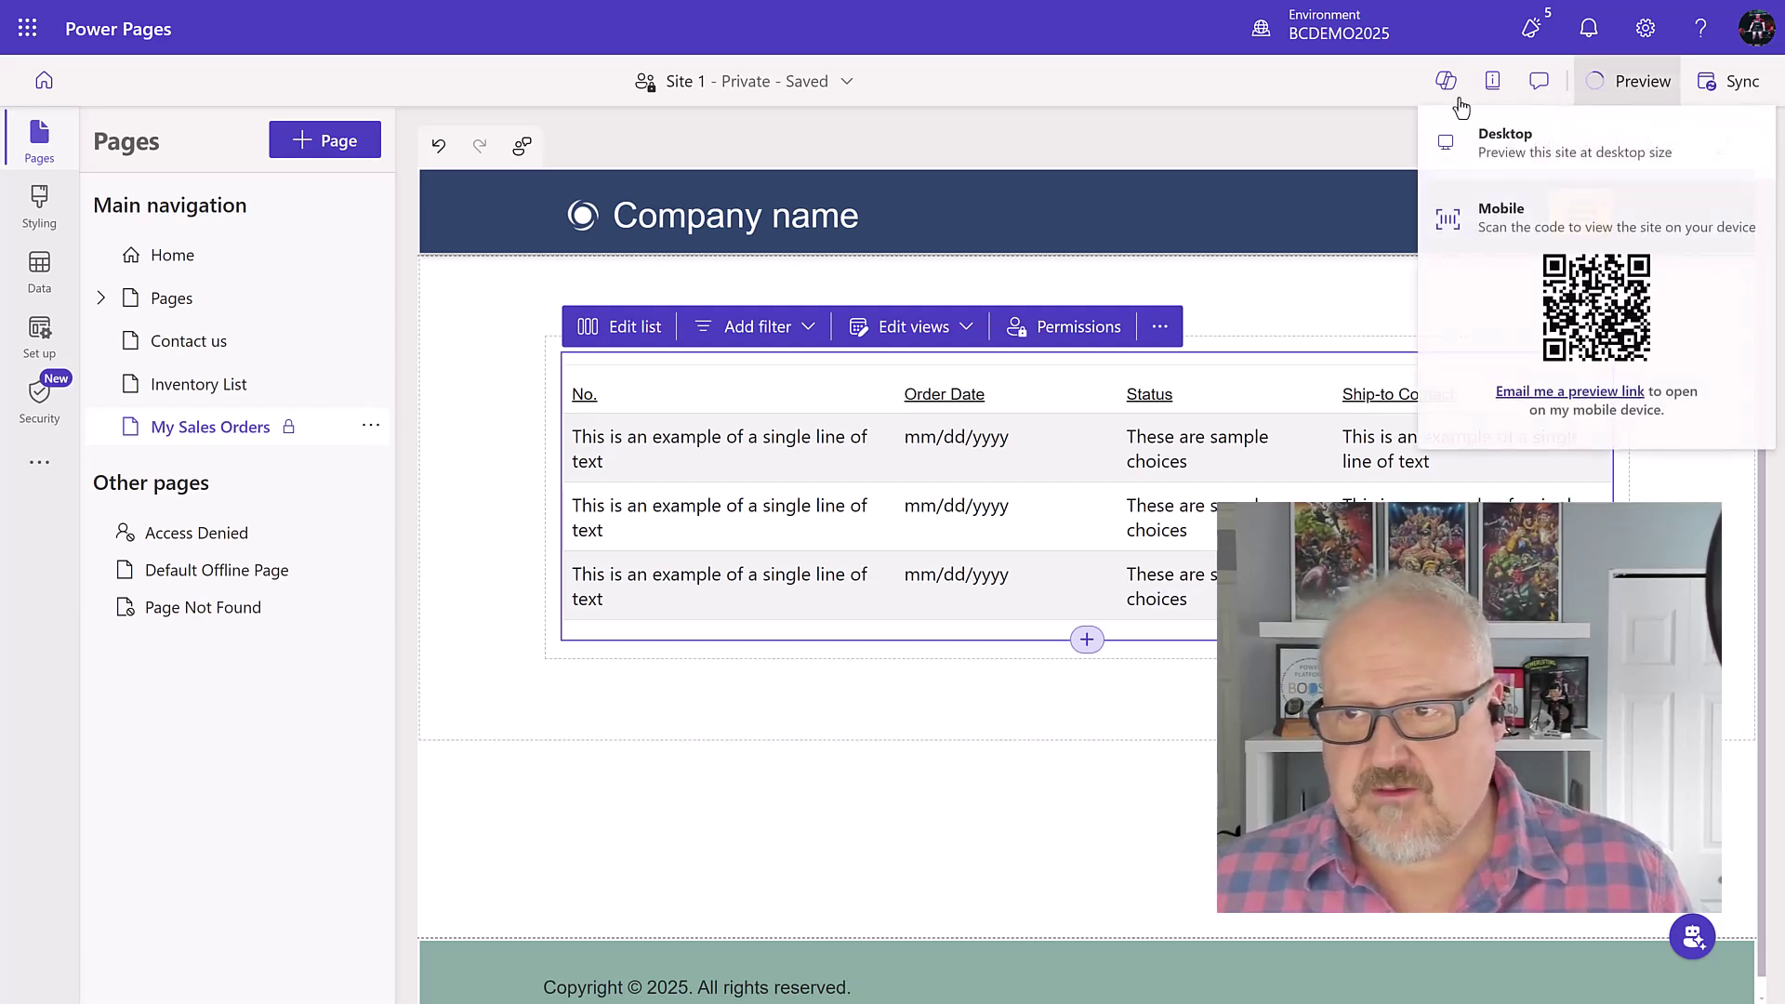
left_click(1487, 140)
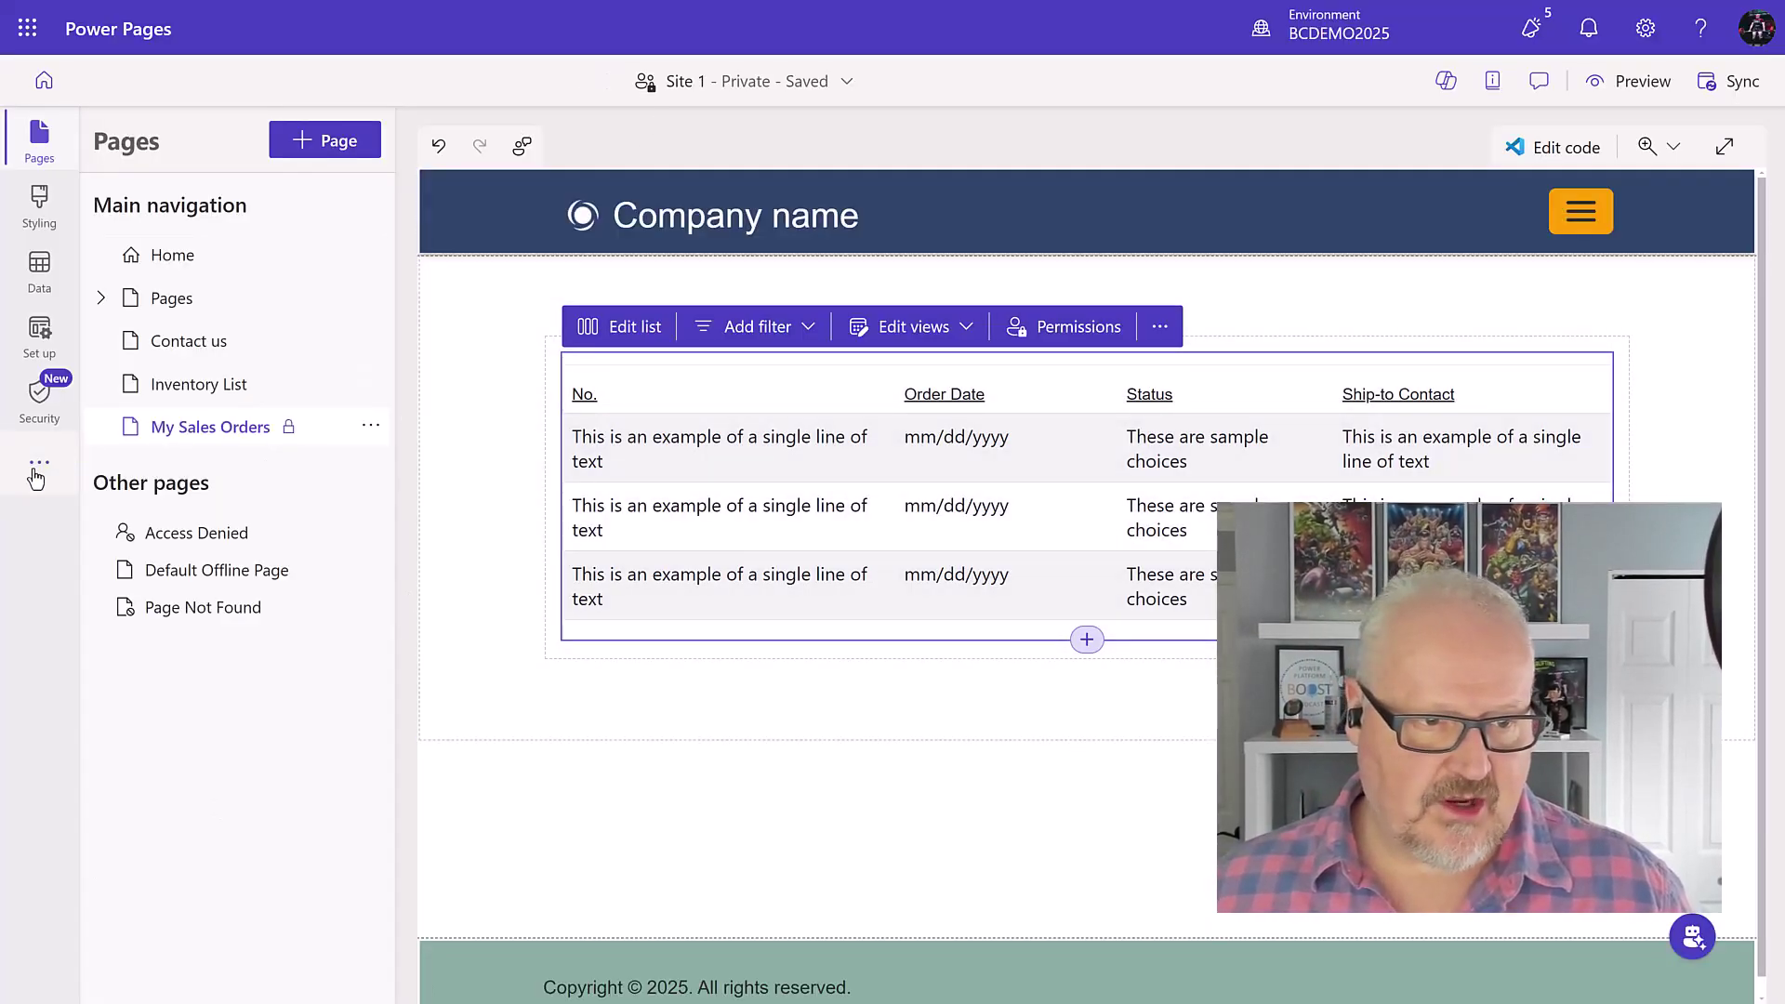
left_click(37, 469)
Step: Open Power Pages Management and show the Active Contacts view under Security > Contacts
left_click(291, 584)
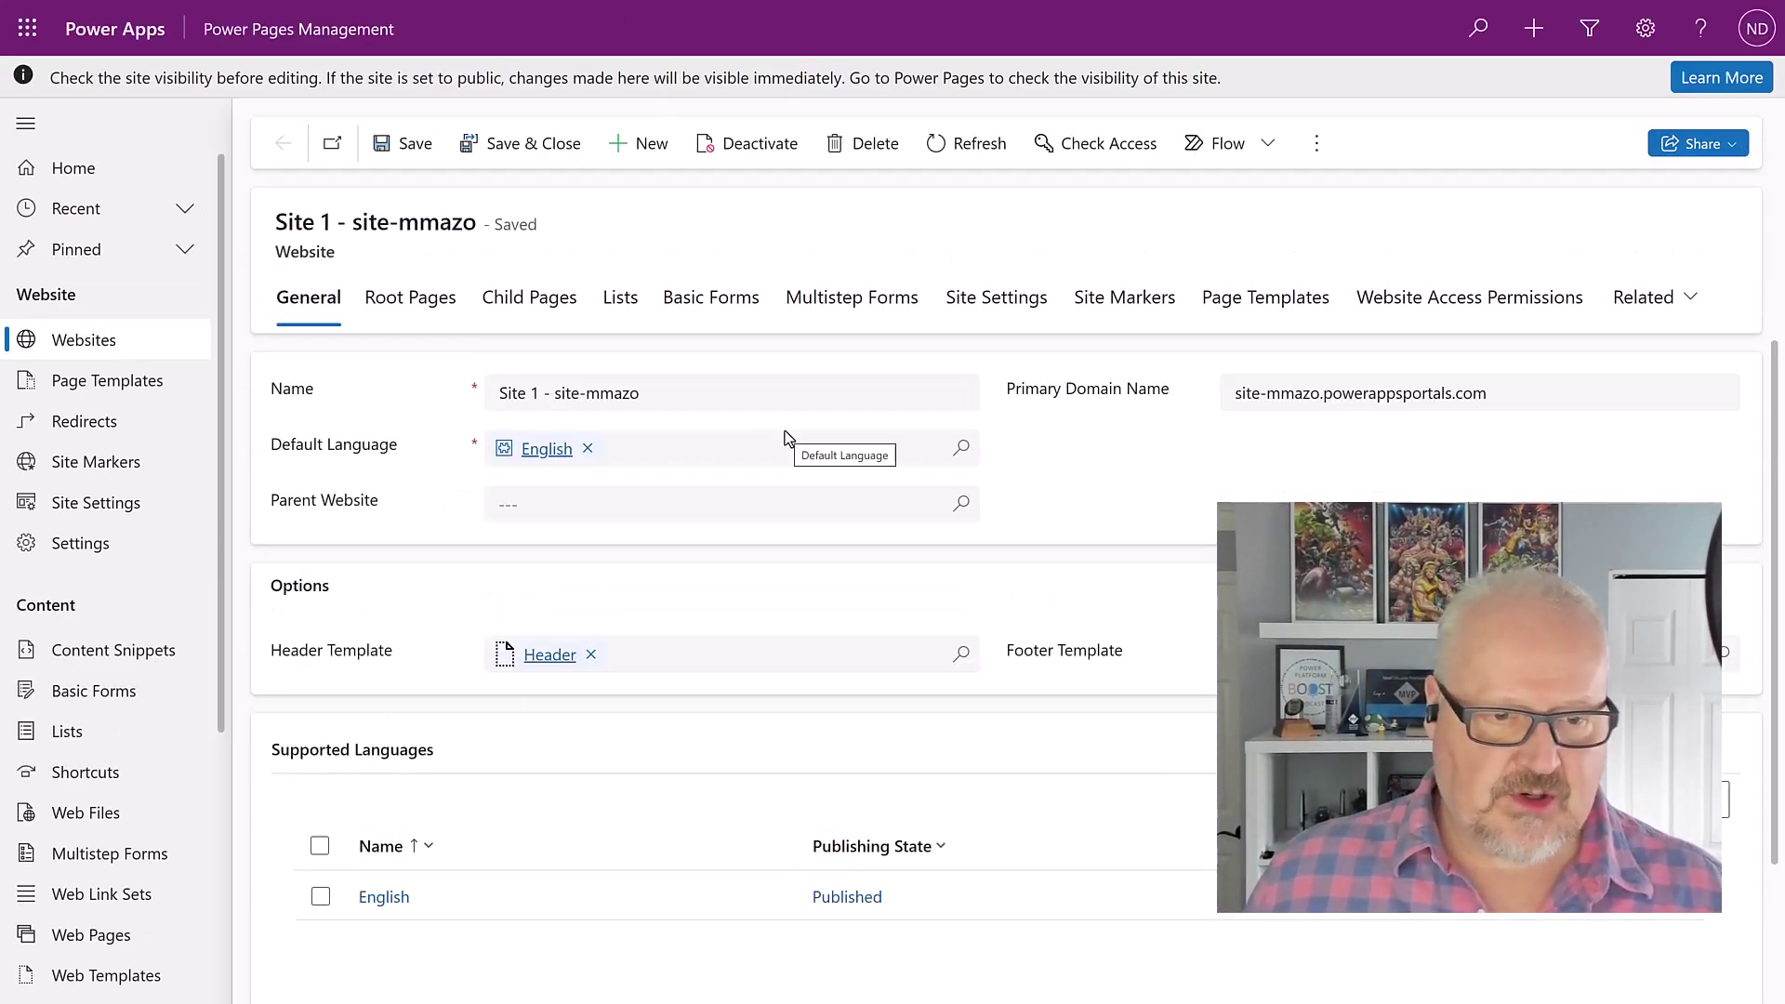
scroll(91, 532, "down", 4)
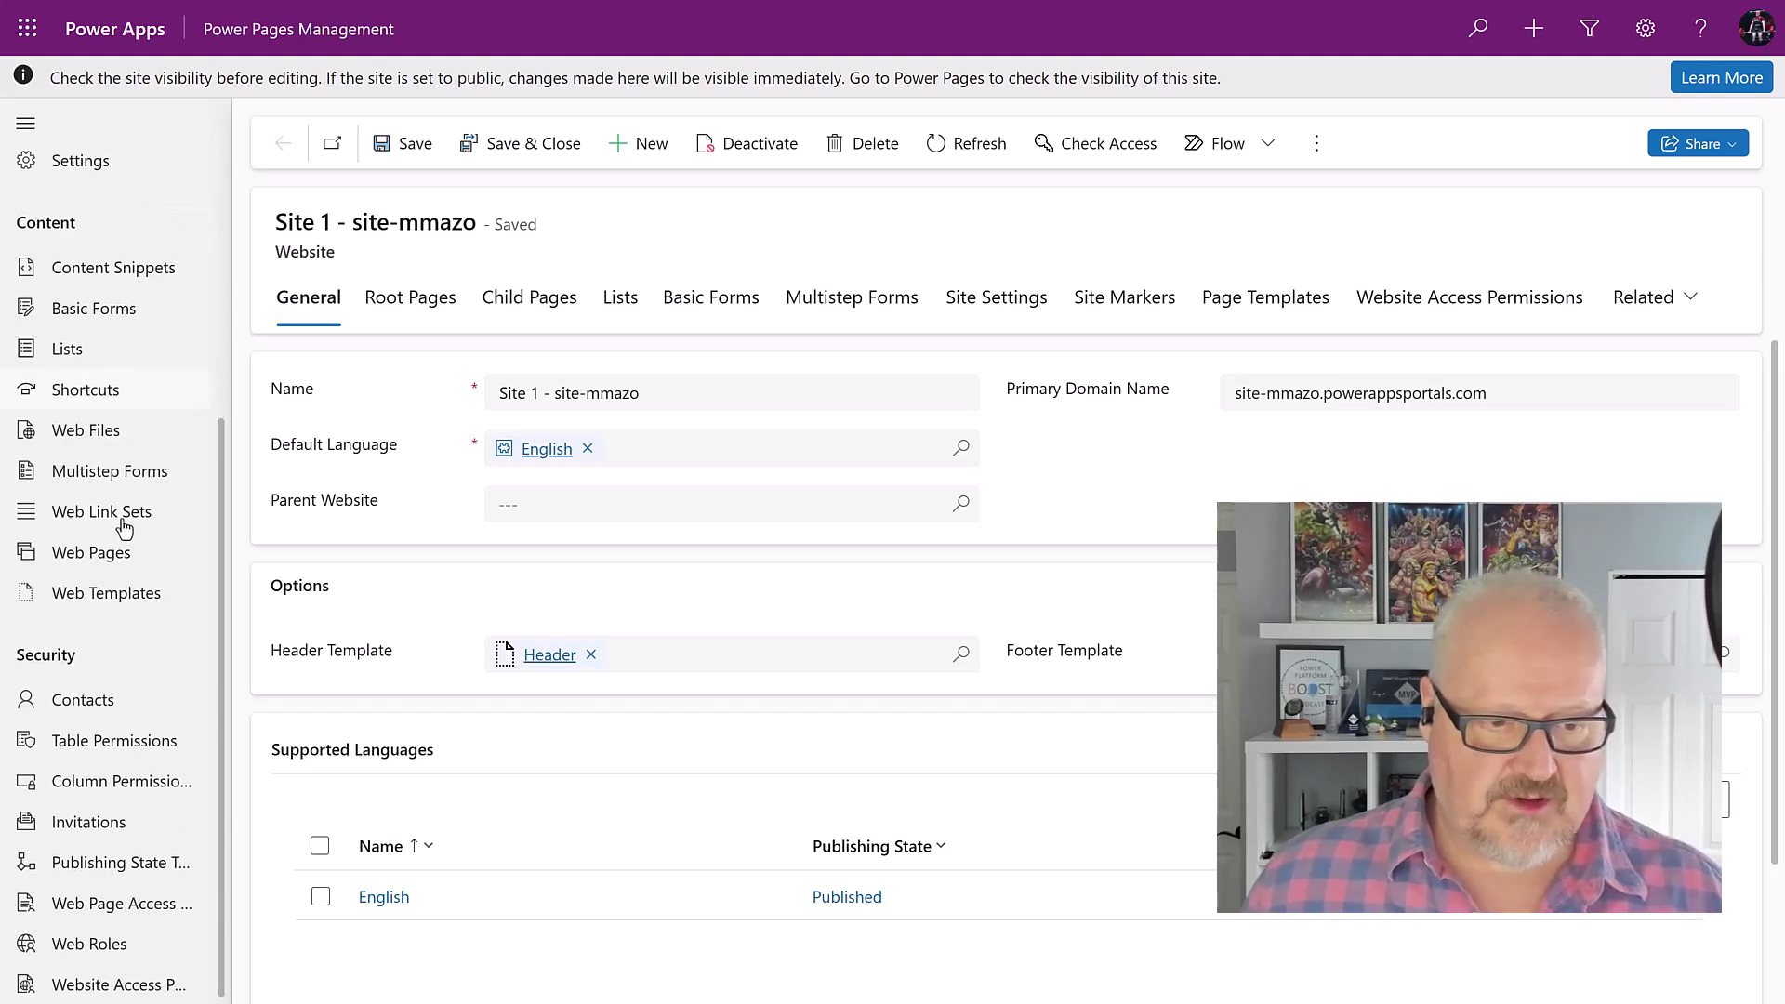
left_click(88, 705)
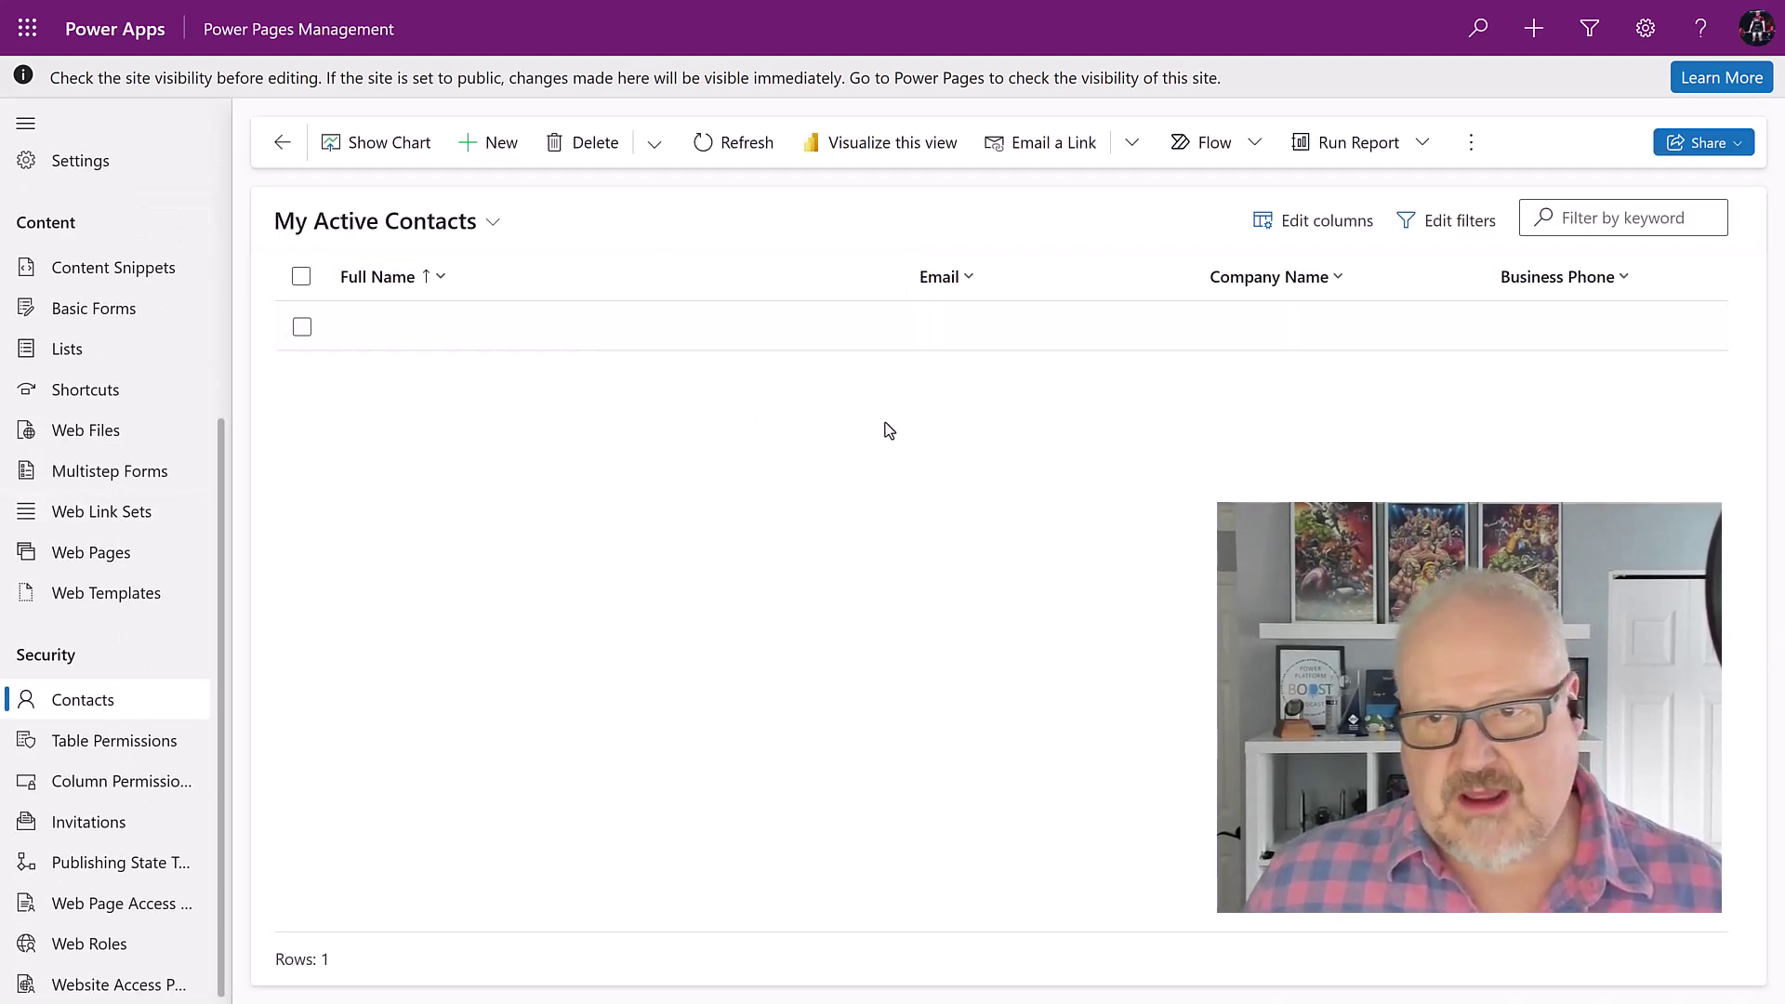
left_click(431, 223)
left_click(371, 315)
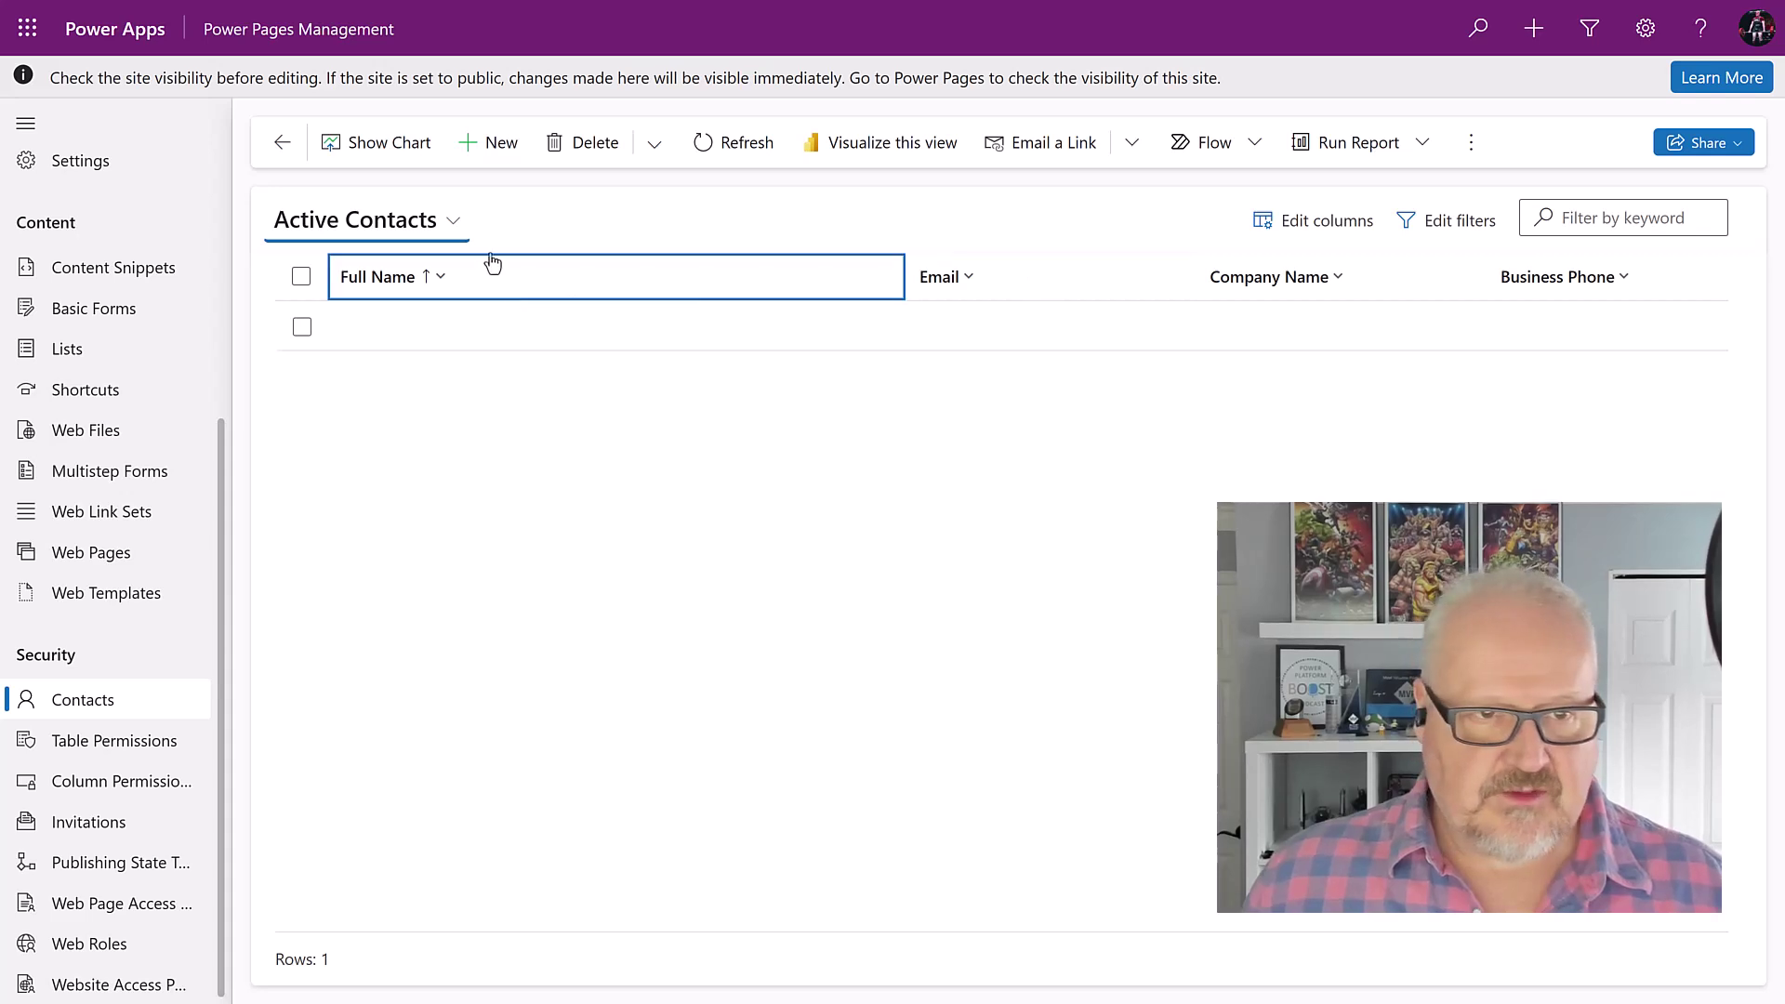
Step: Create a contact with the person's first and last name, BC Customer Adatum Corporation and an e-mail, then save
left_click(492, 158)
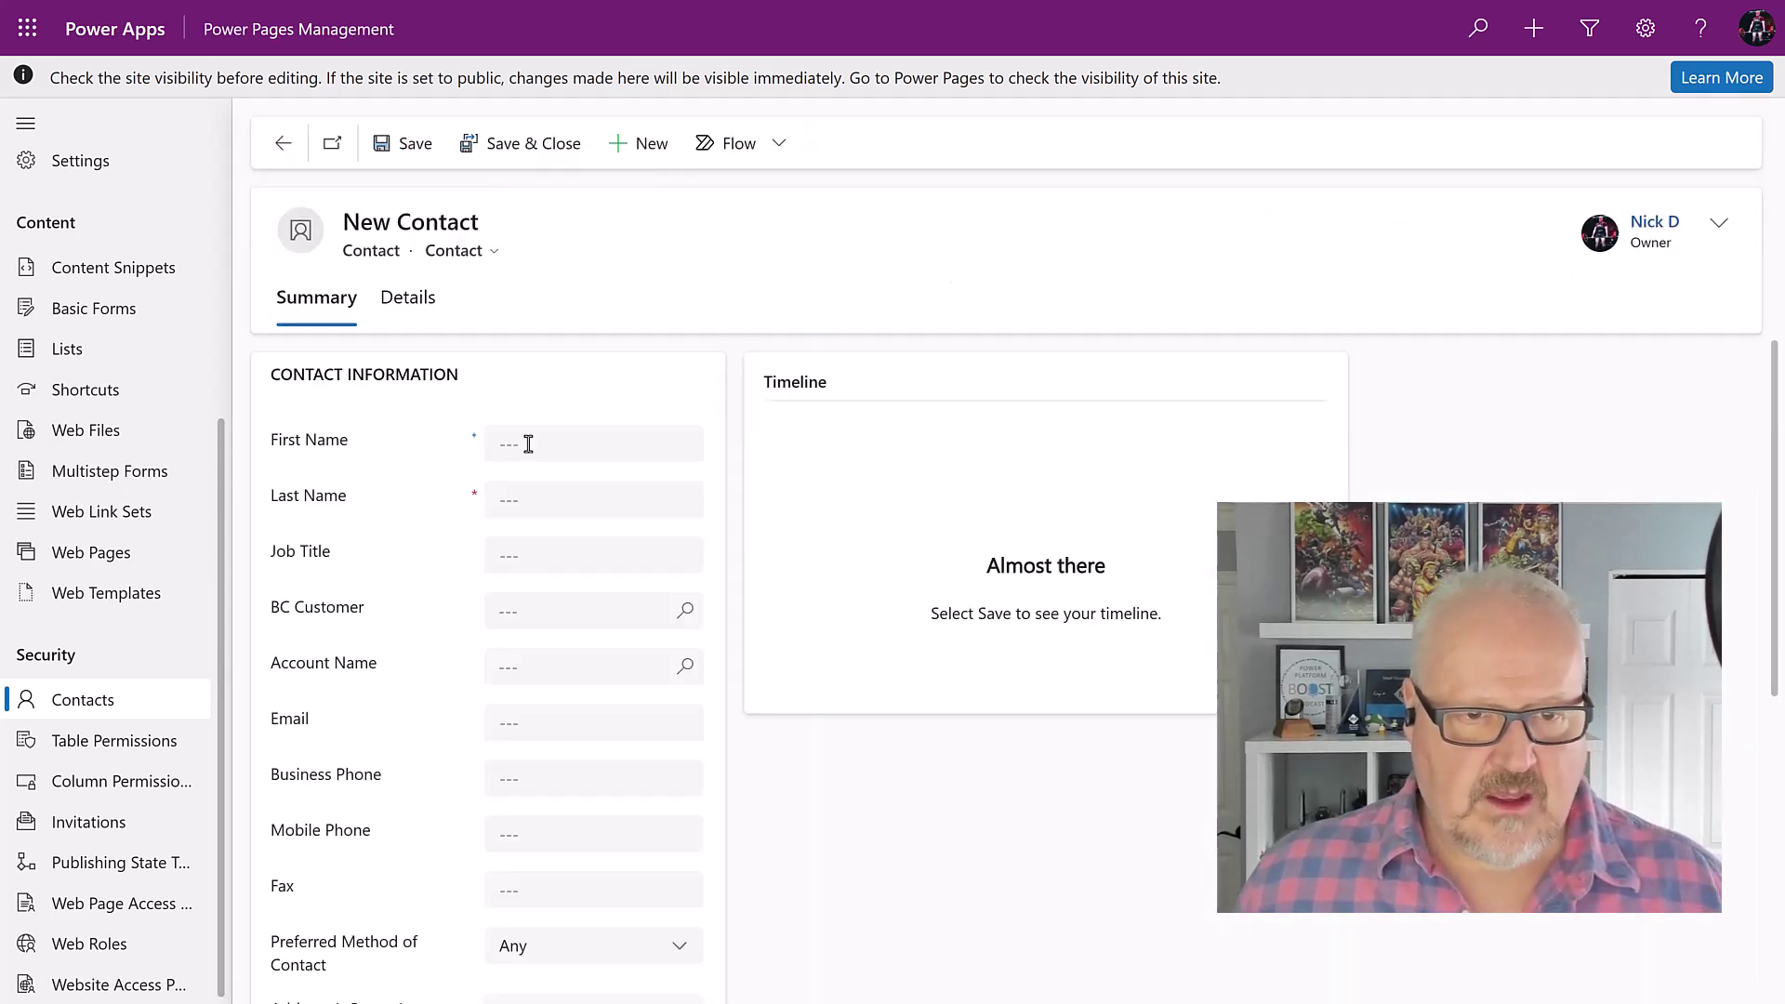
left_click(528, 440)
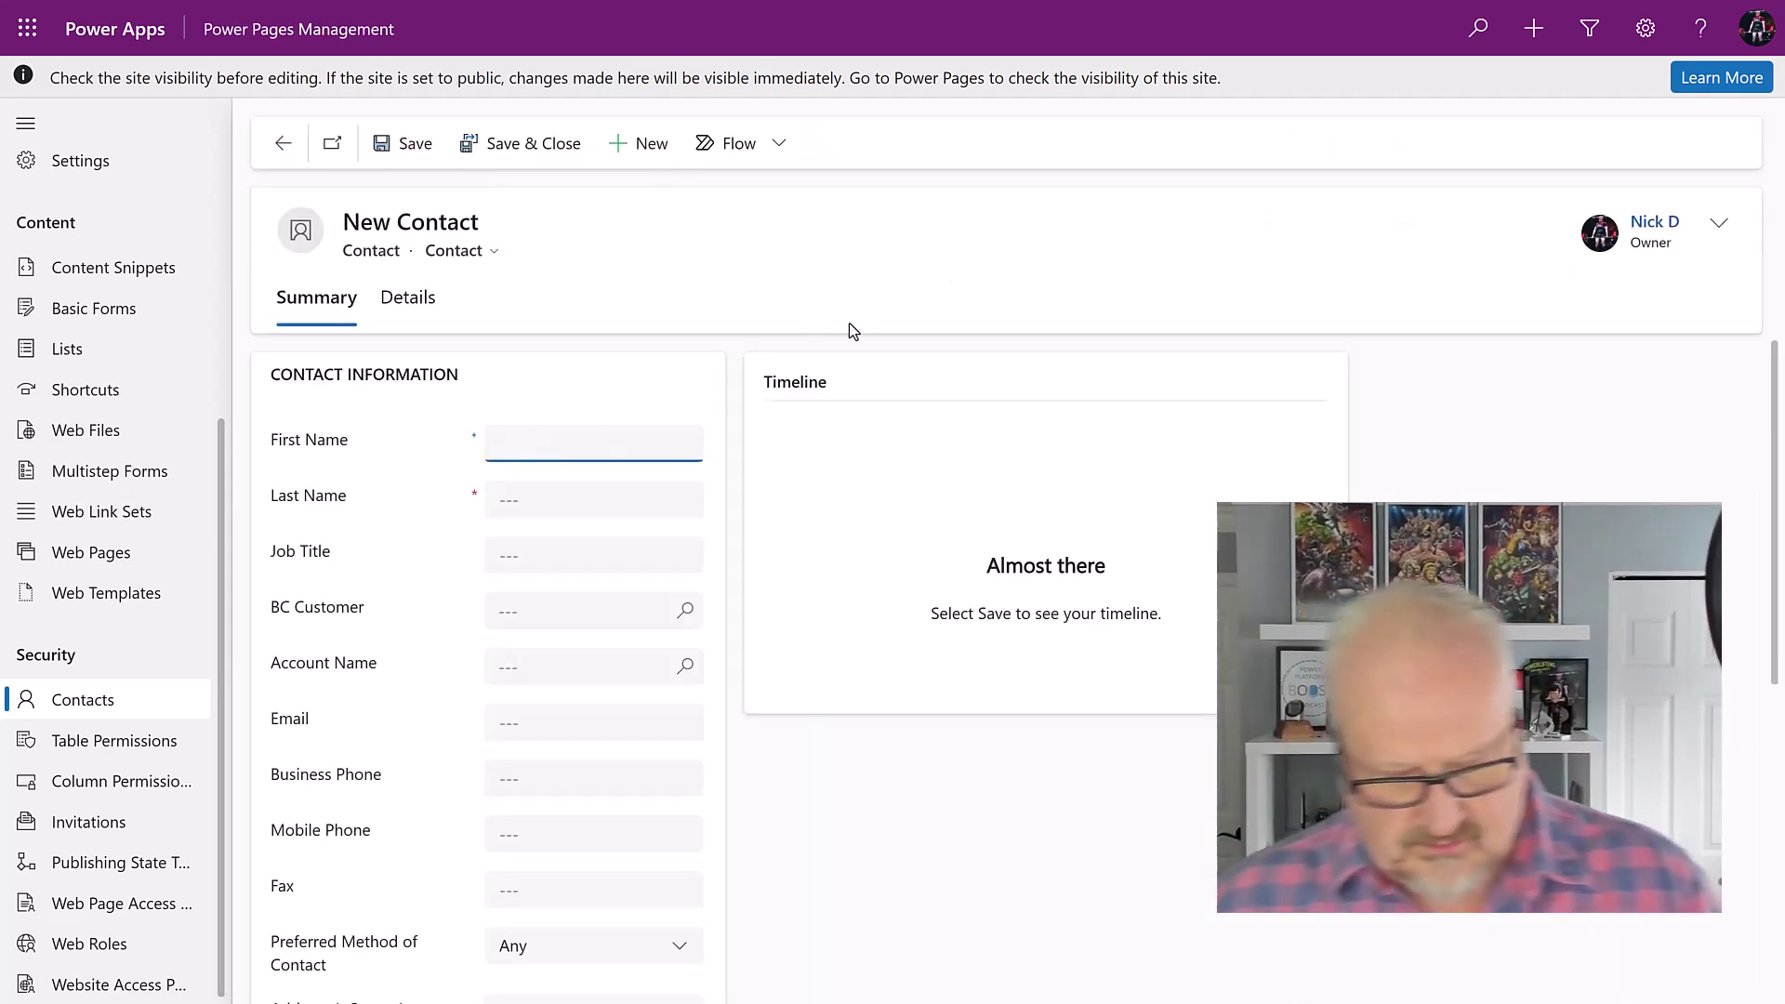
key("Tab")
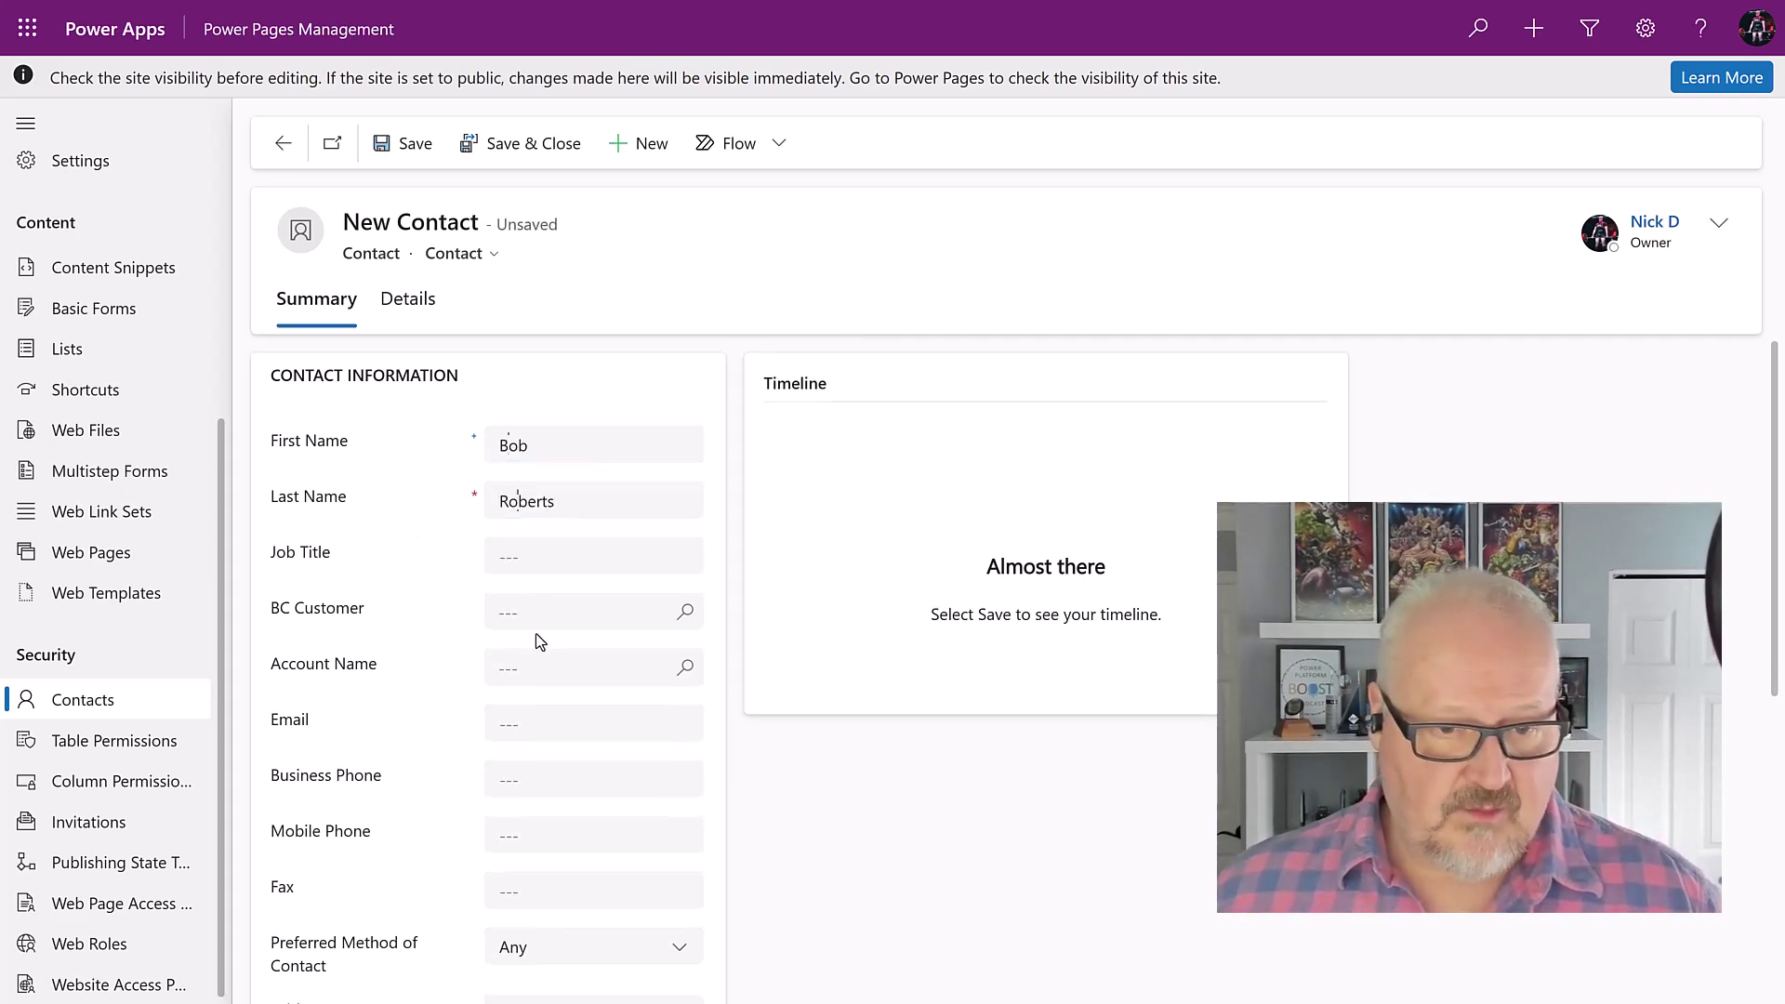
left_click(685, 618)
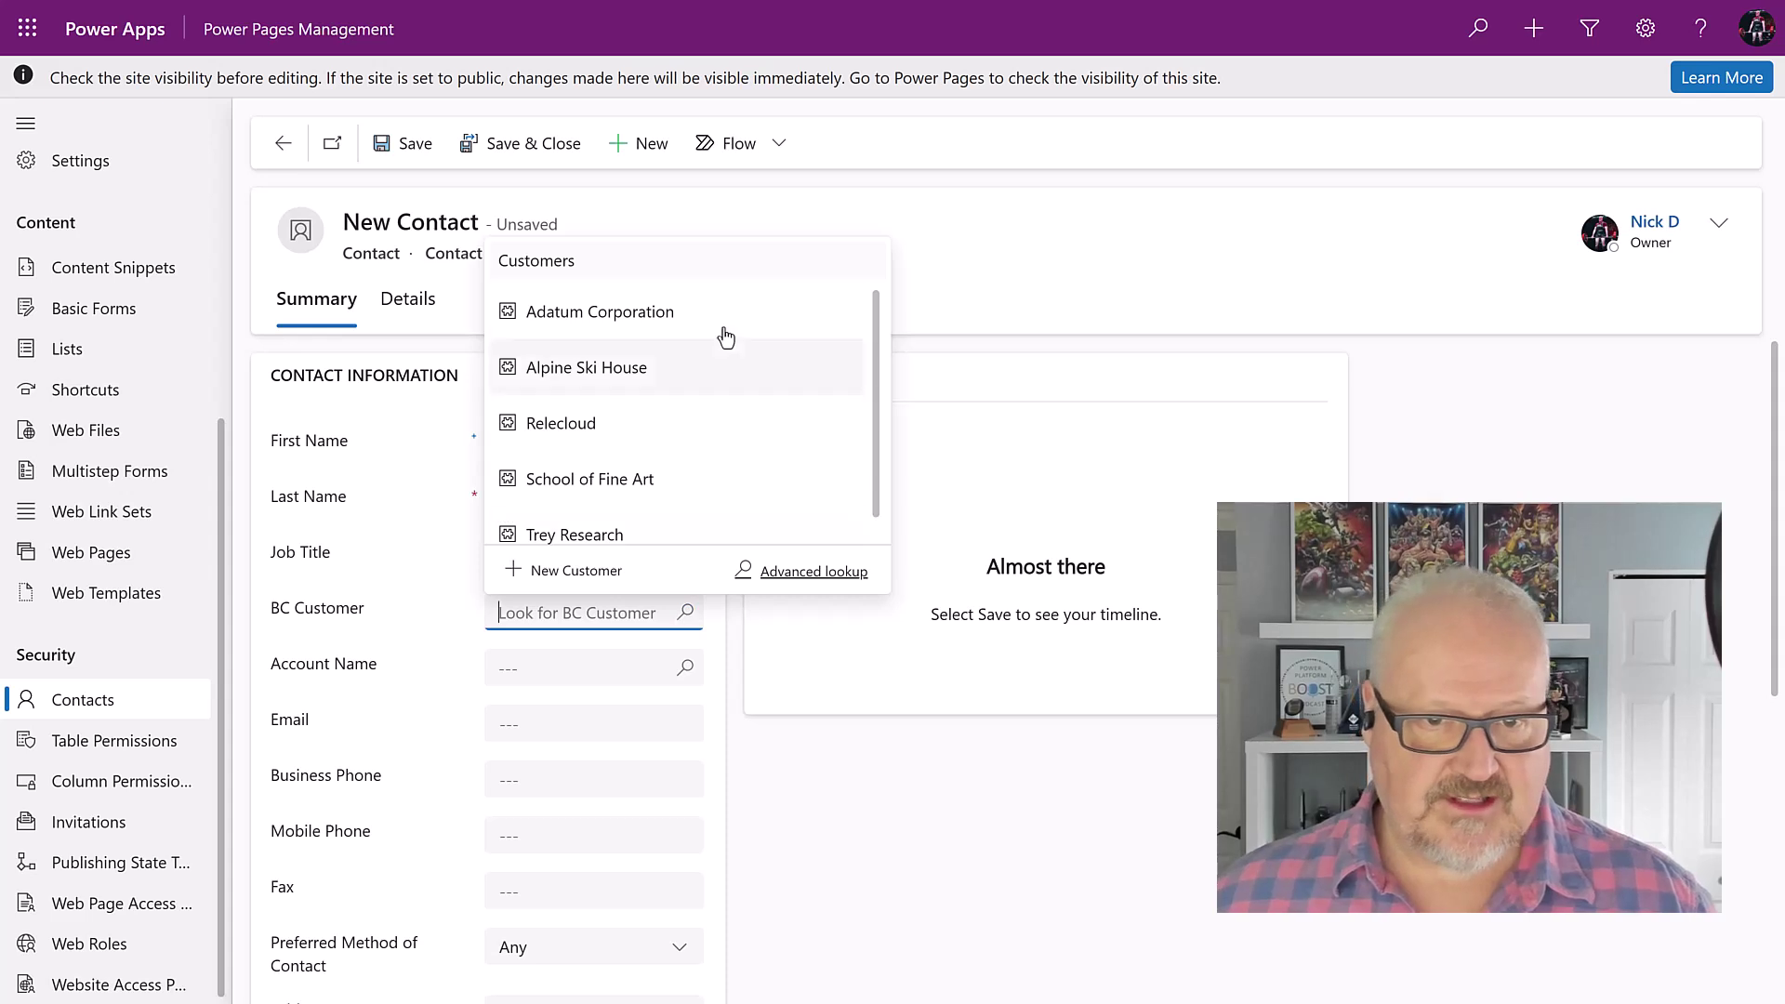
left_click(713, 334)
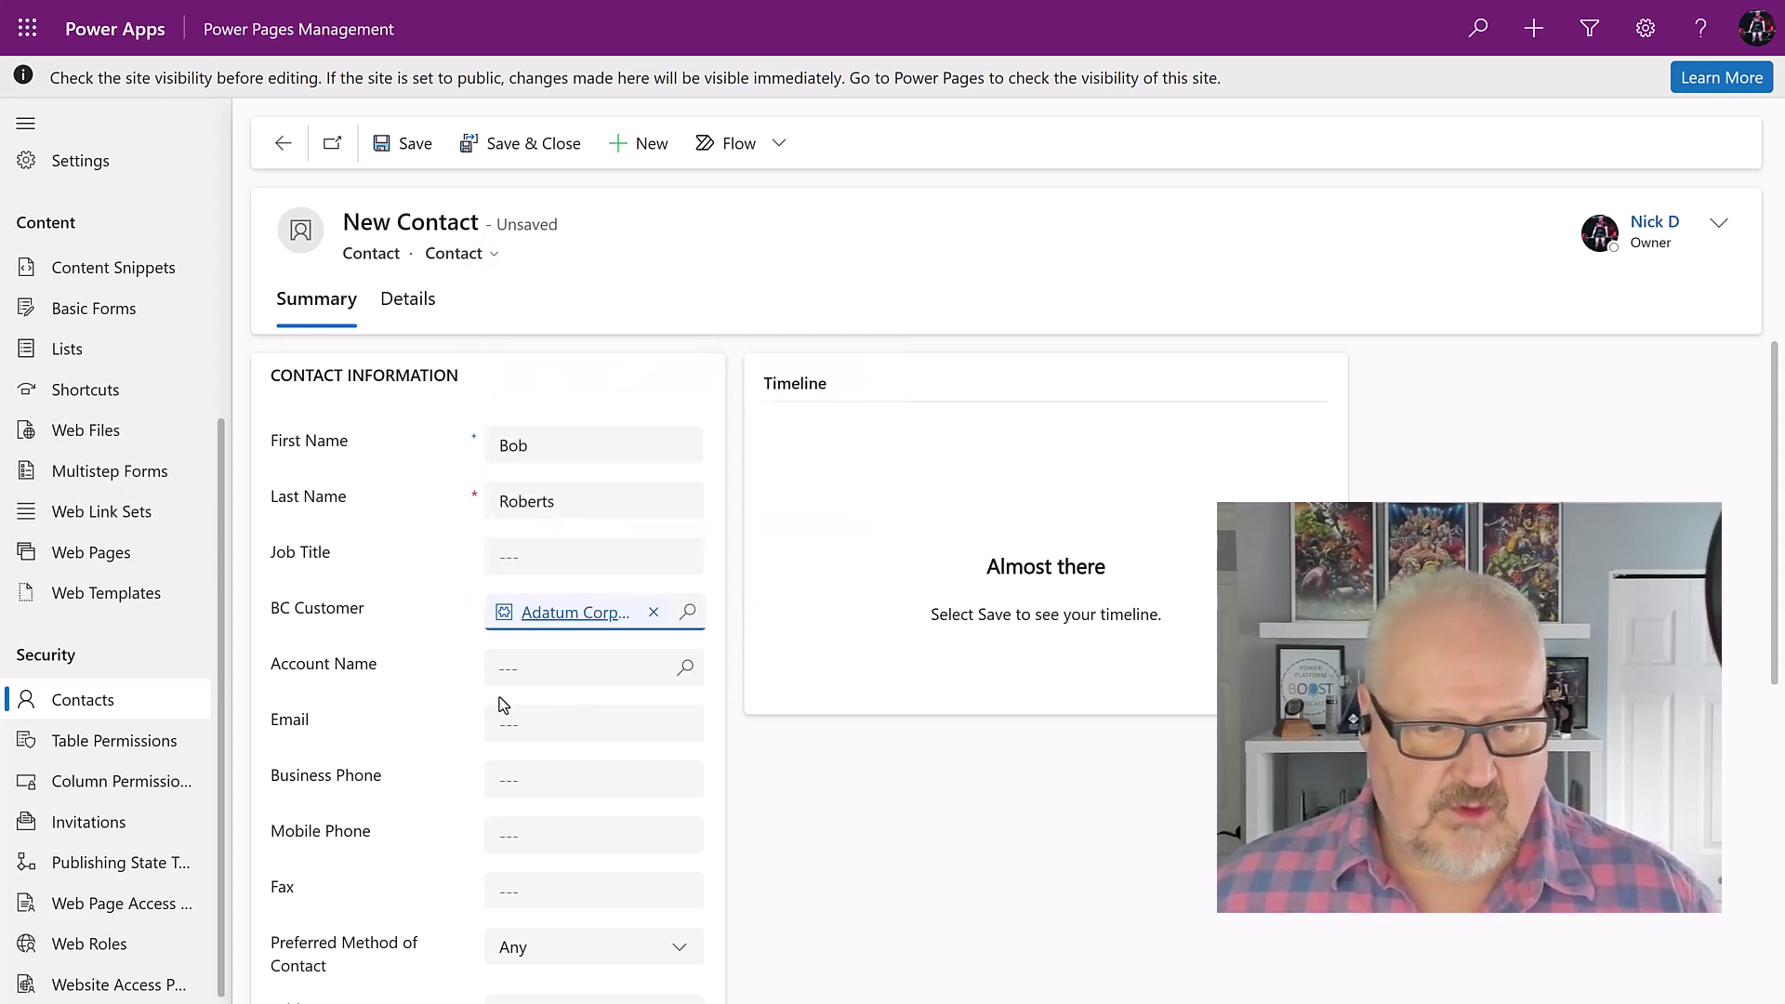
left_click(529, 721)
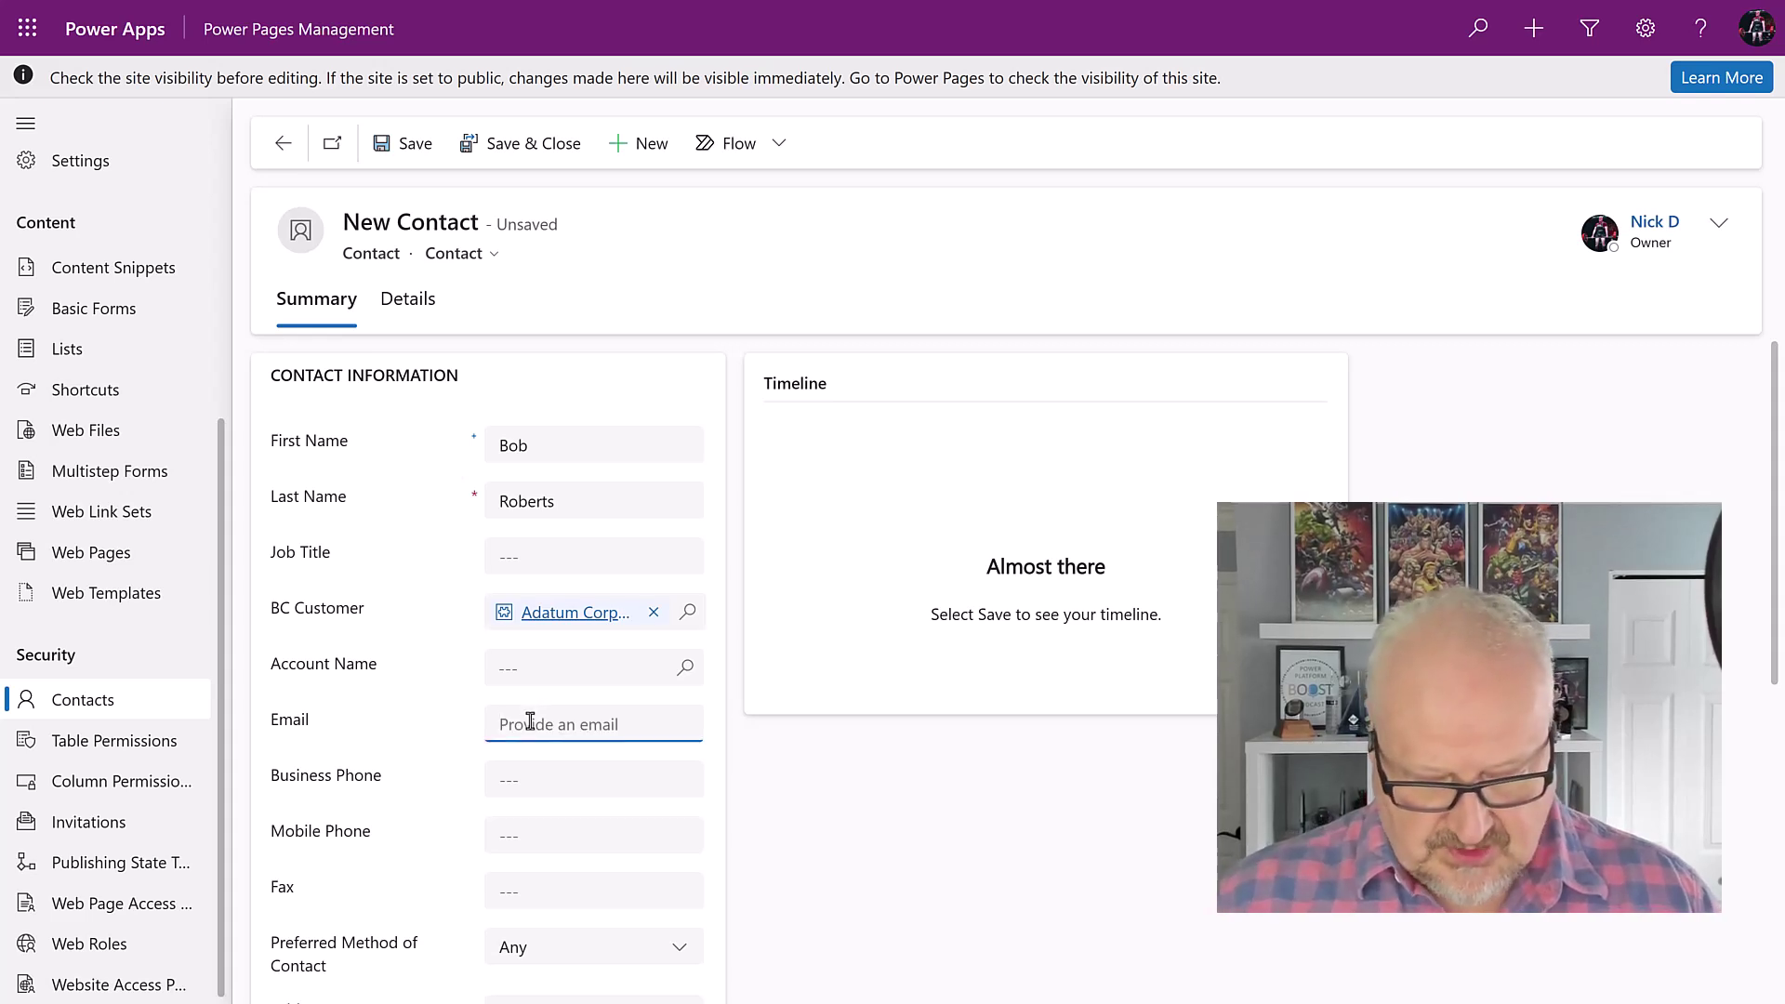
type("bob@test.com")
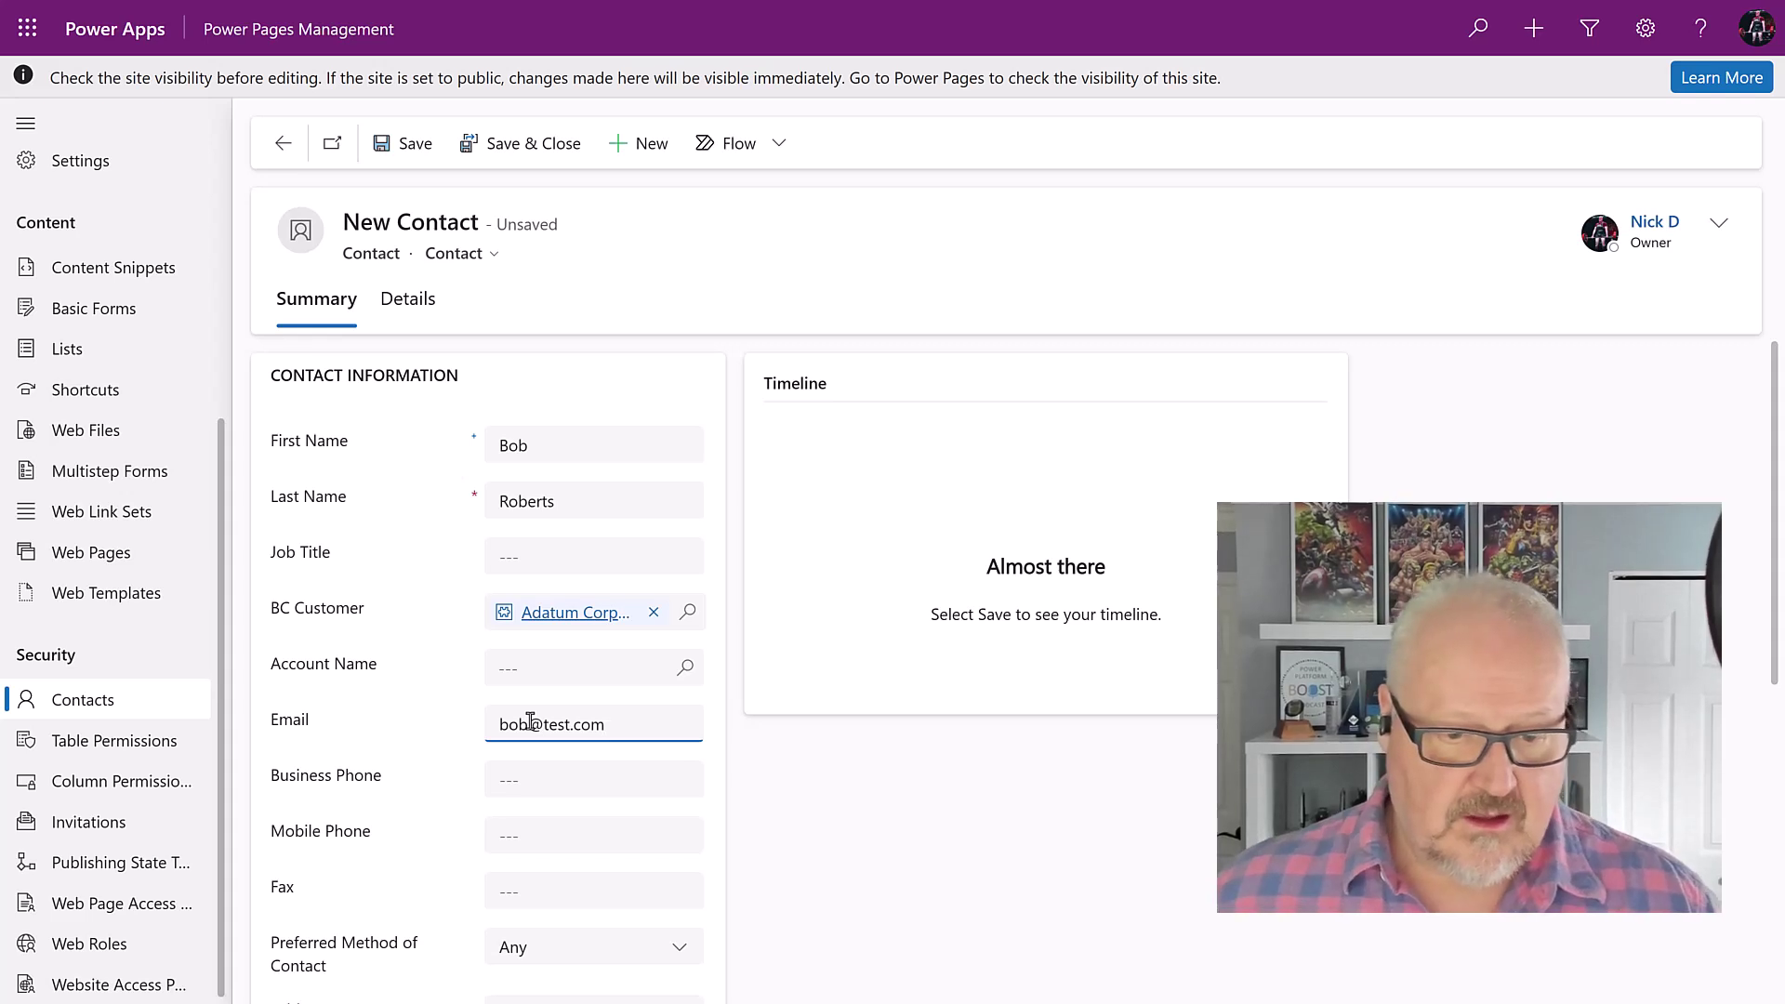
left_click(401, 149)
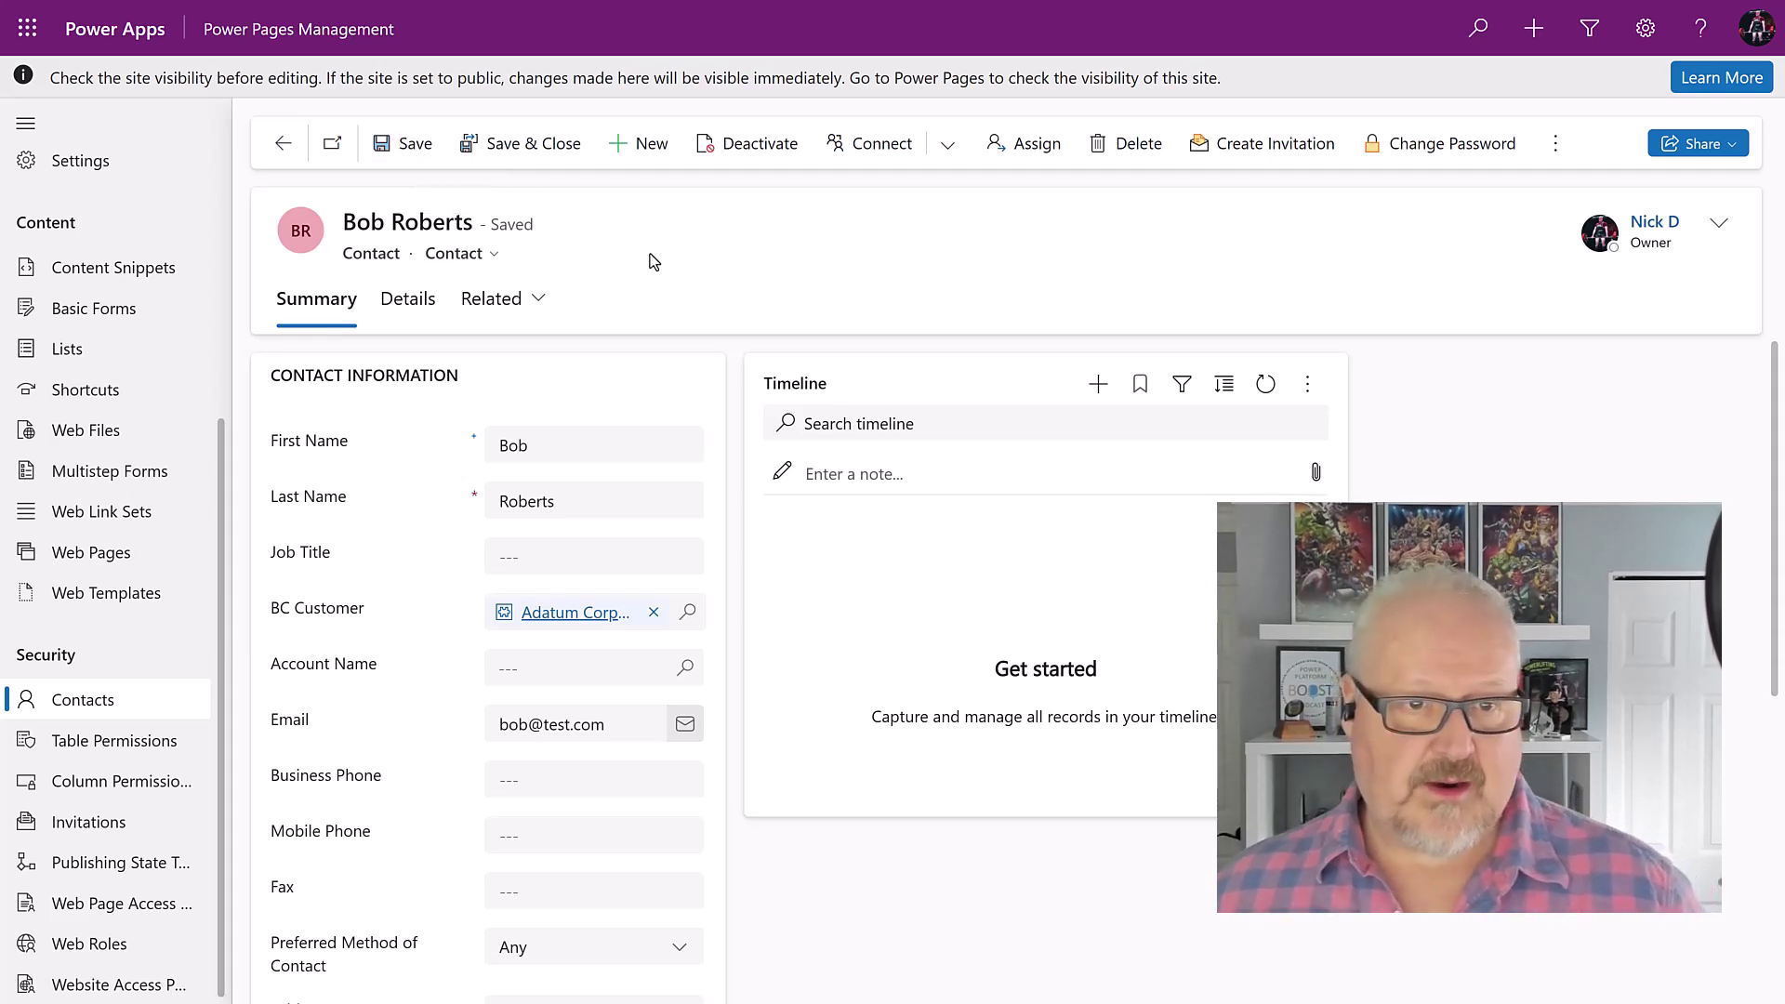
Step: Save a new invitation for the contact and copy its invitation code from the Advanced tab
left_click(1254, 160)
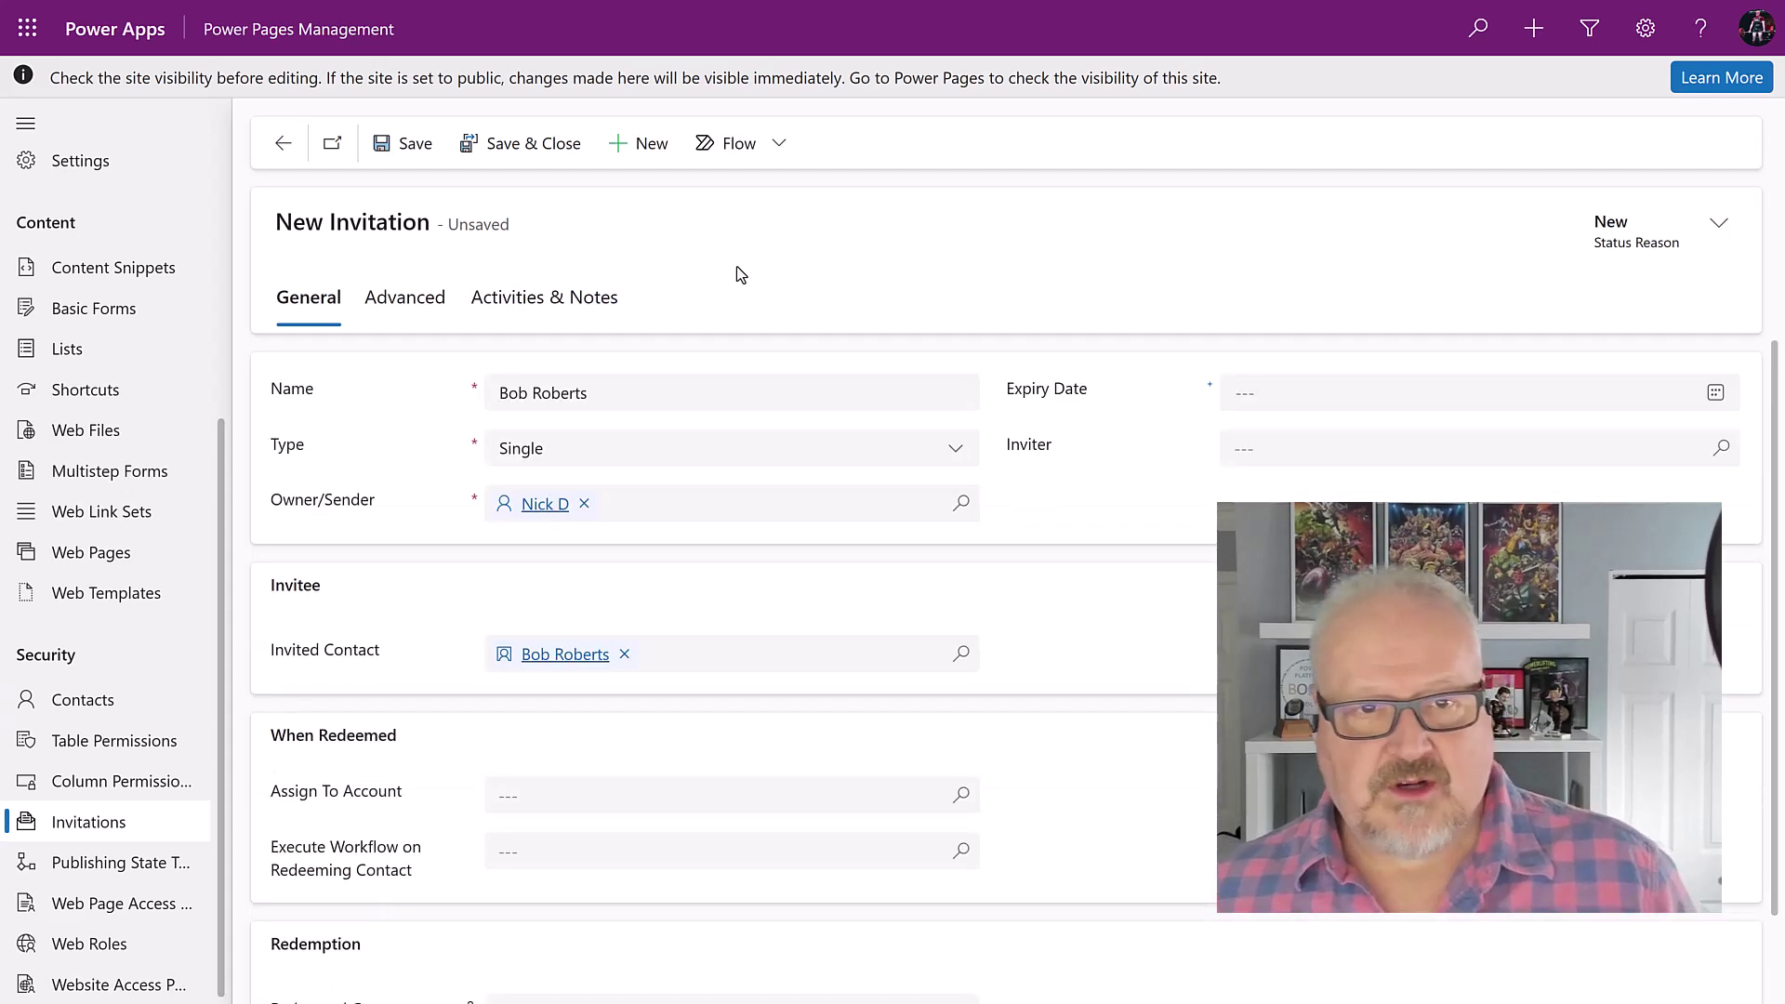
left_click(417, 147)
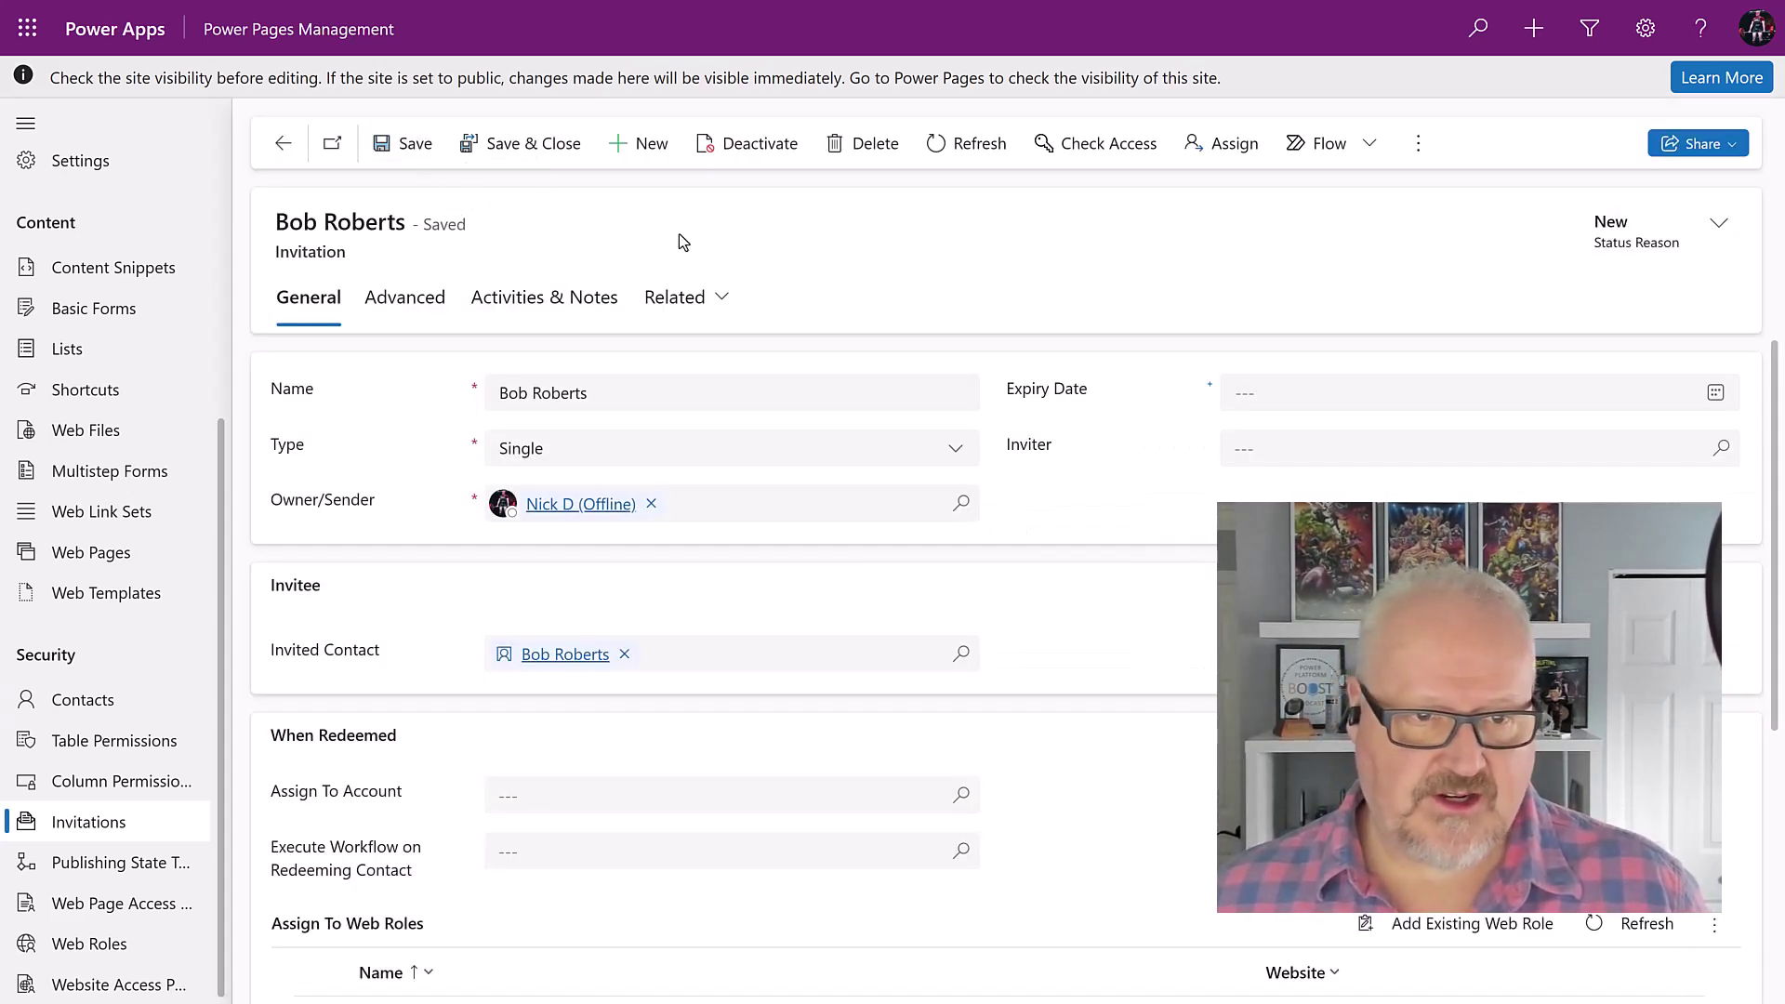
left_click(405, 299)
left_click_drag(497, 395, 935, 398)
right_click(693, 398)
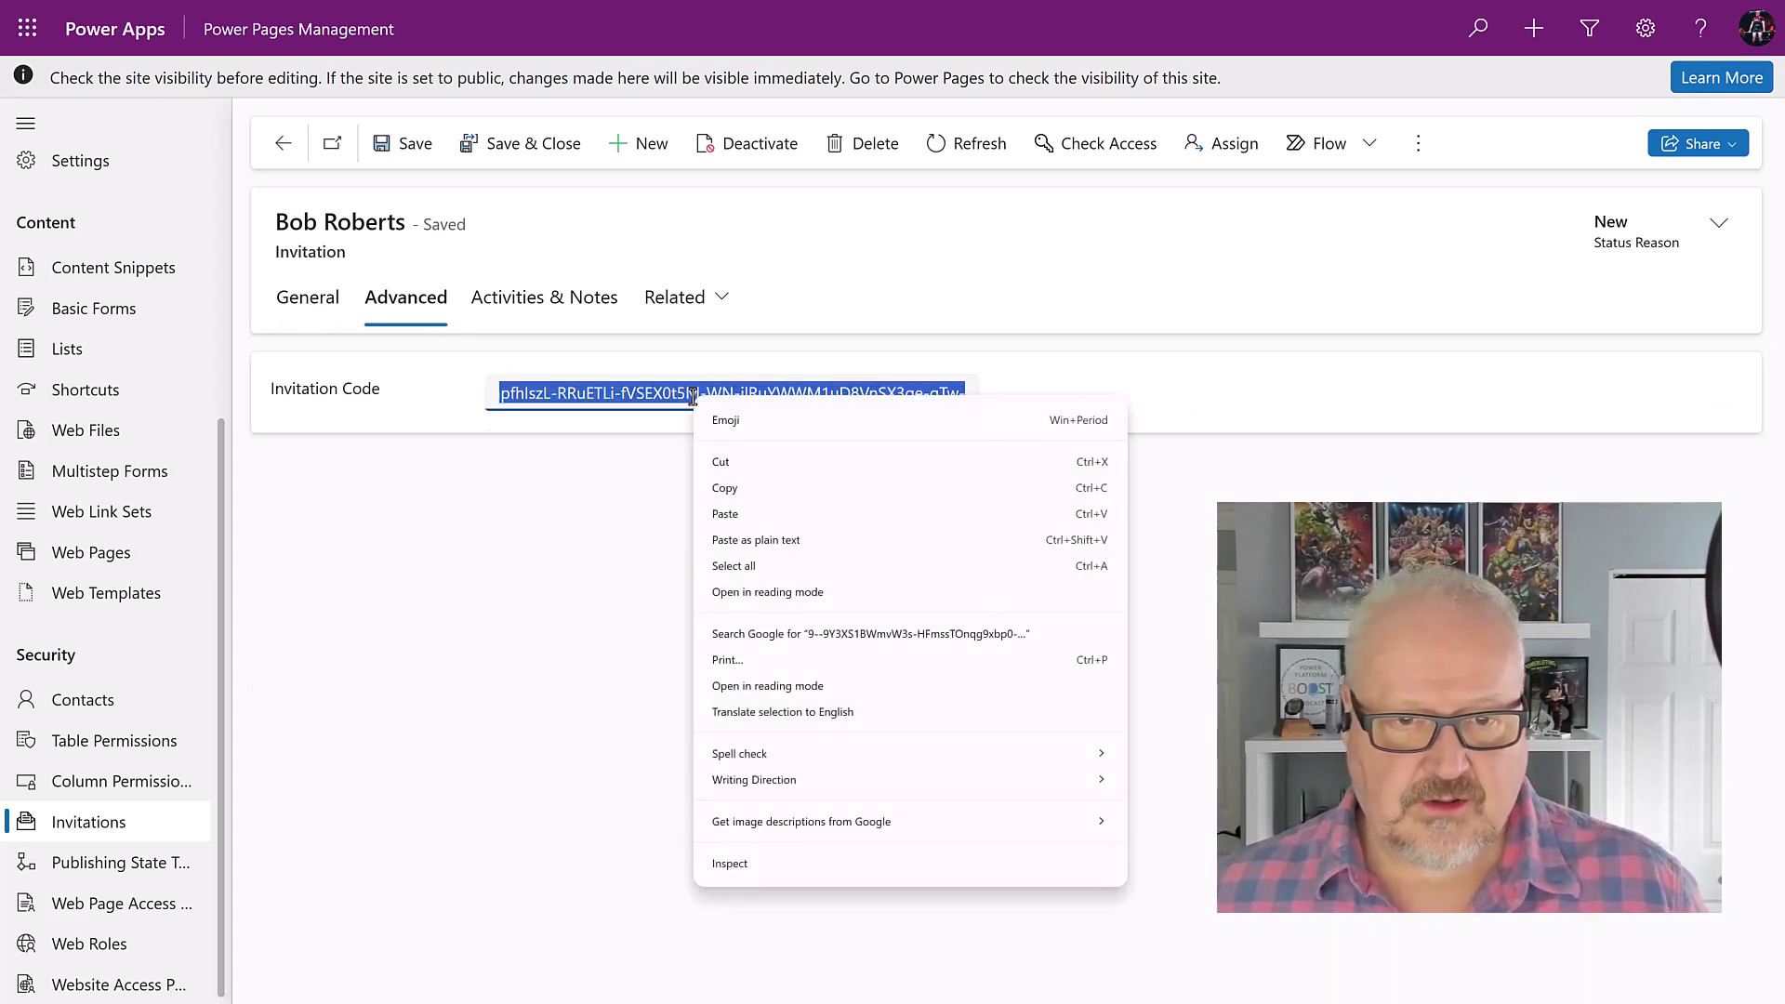
left_click(758, 498)
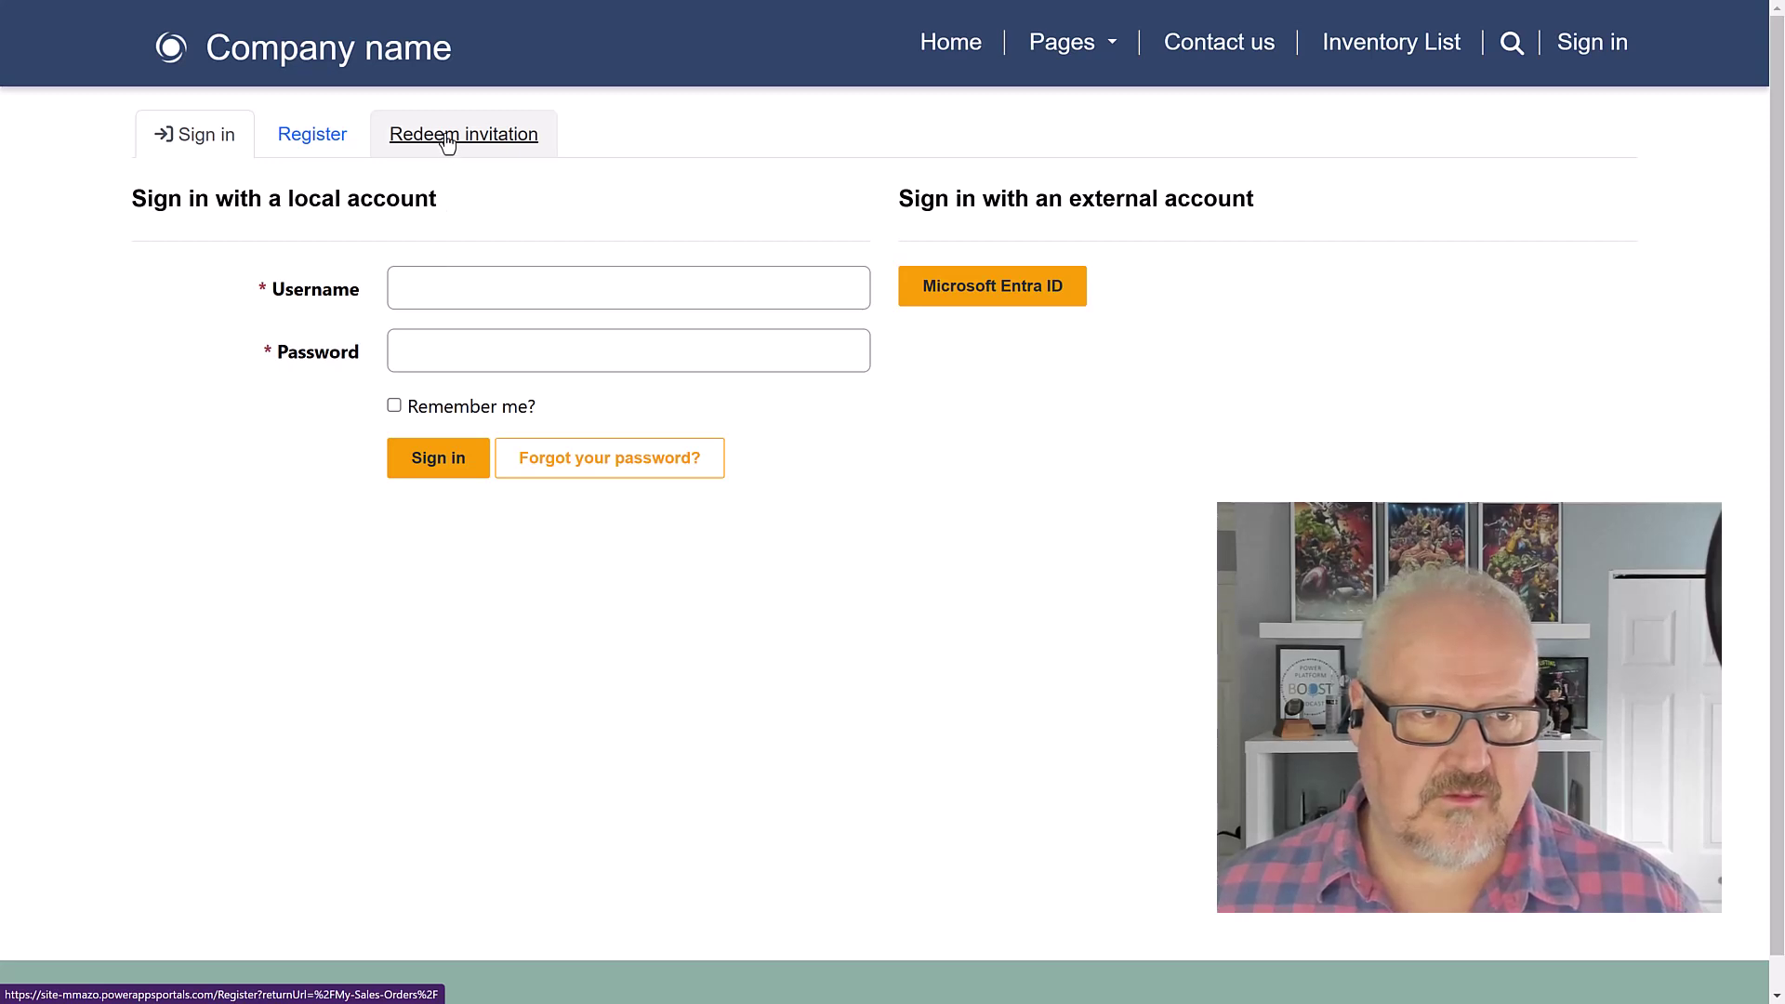
Step: Redeem the invitation on the site by pasting the copied invitation code and registering
left_click(447, 136)
left_click(445, 281)
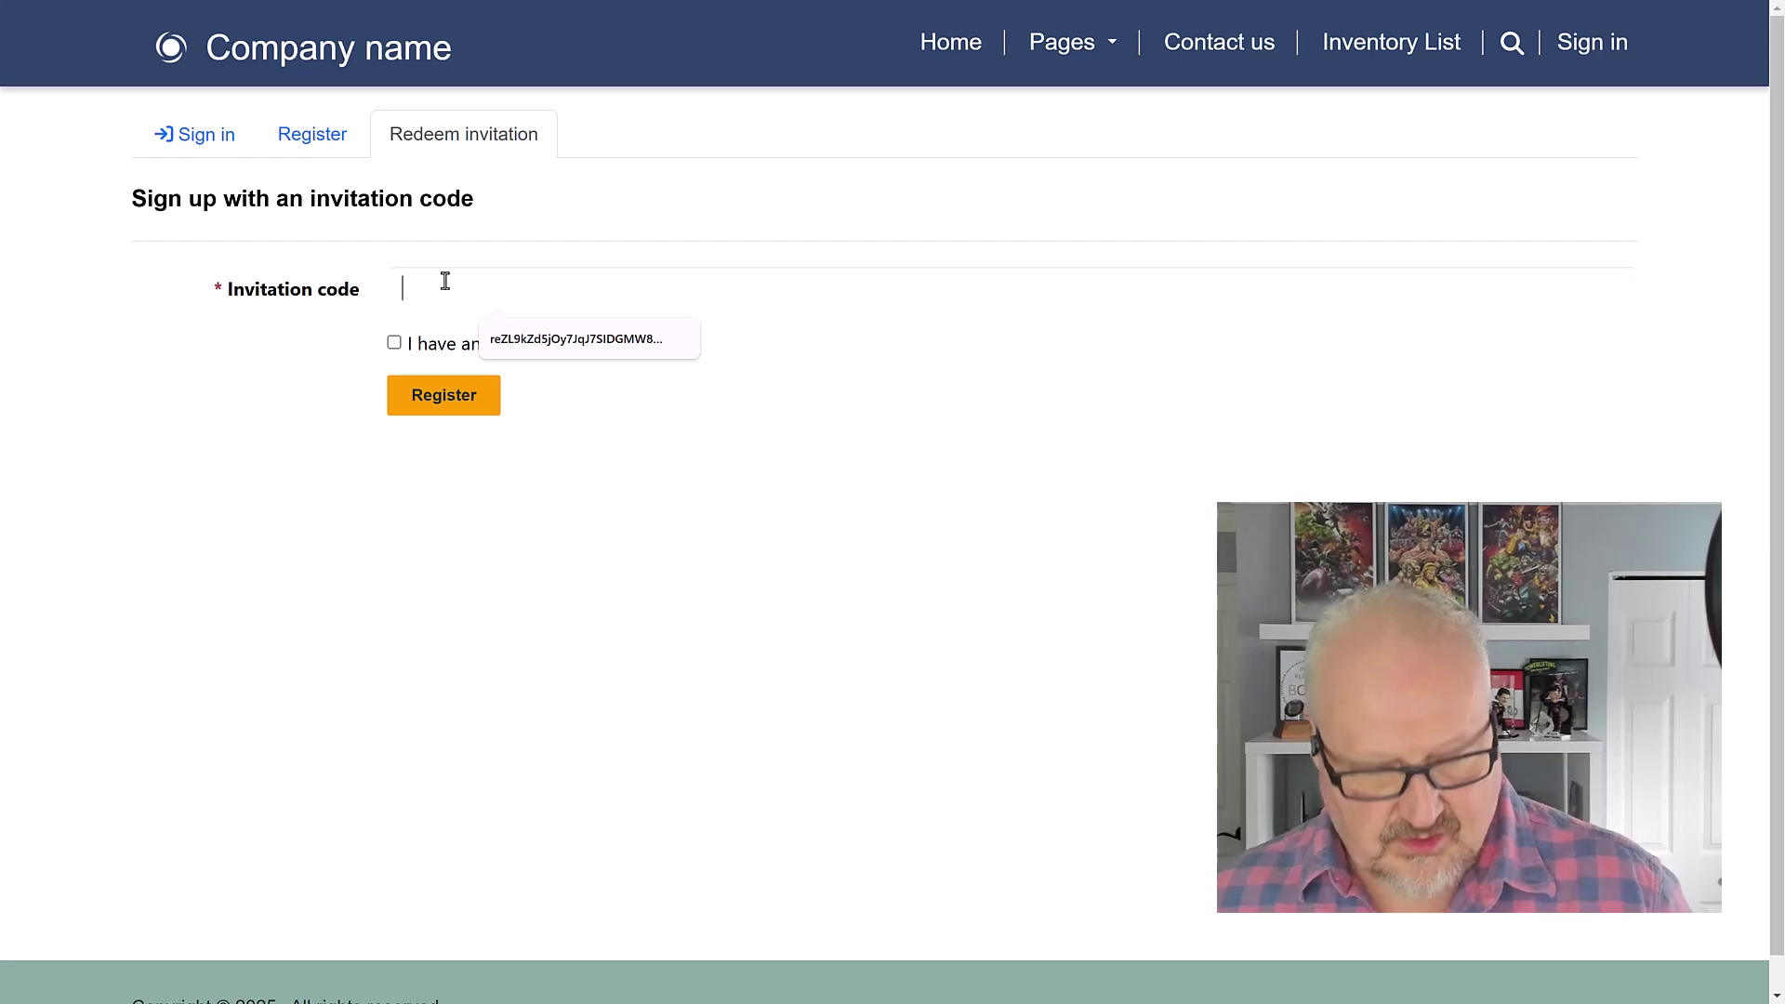
key("super+v")
left_click(558, 478)
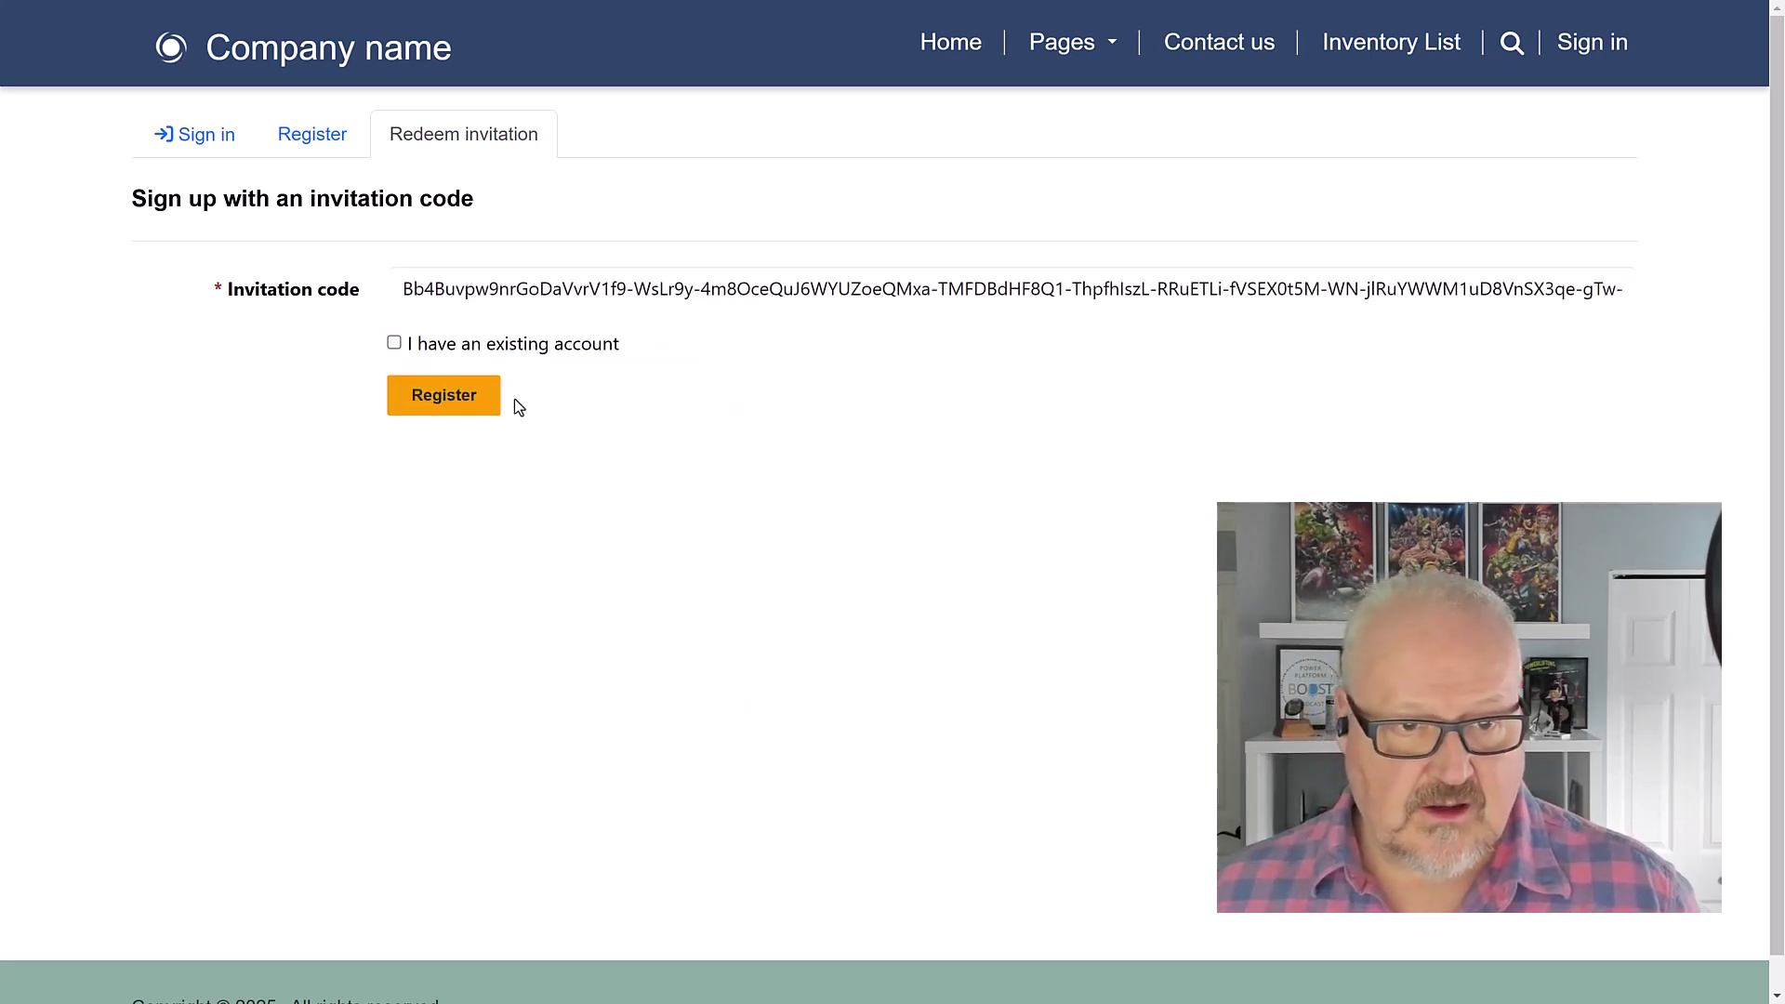
left_click(438, 395)
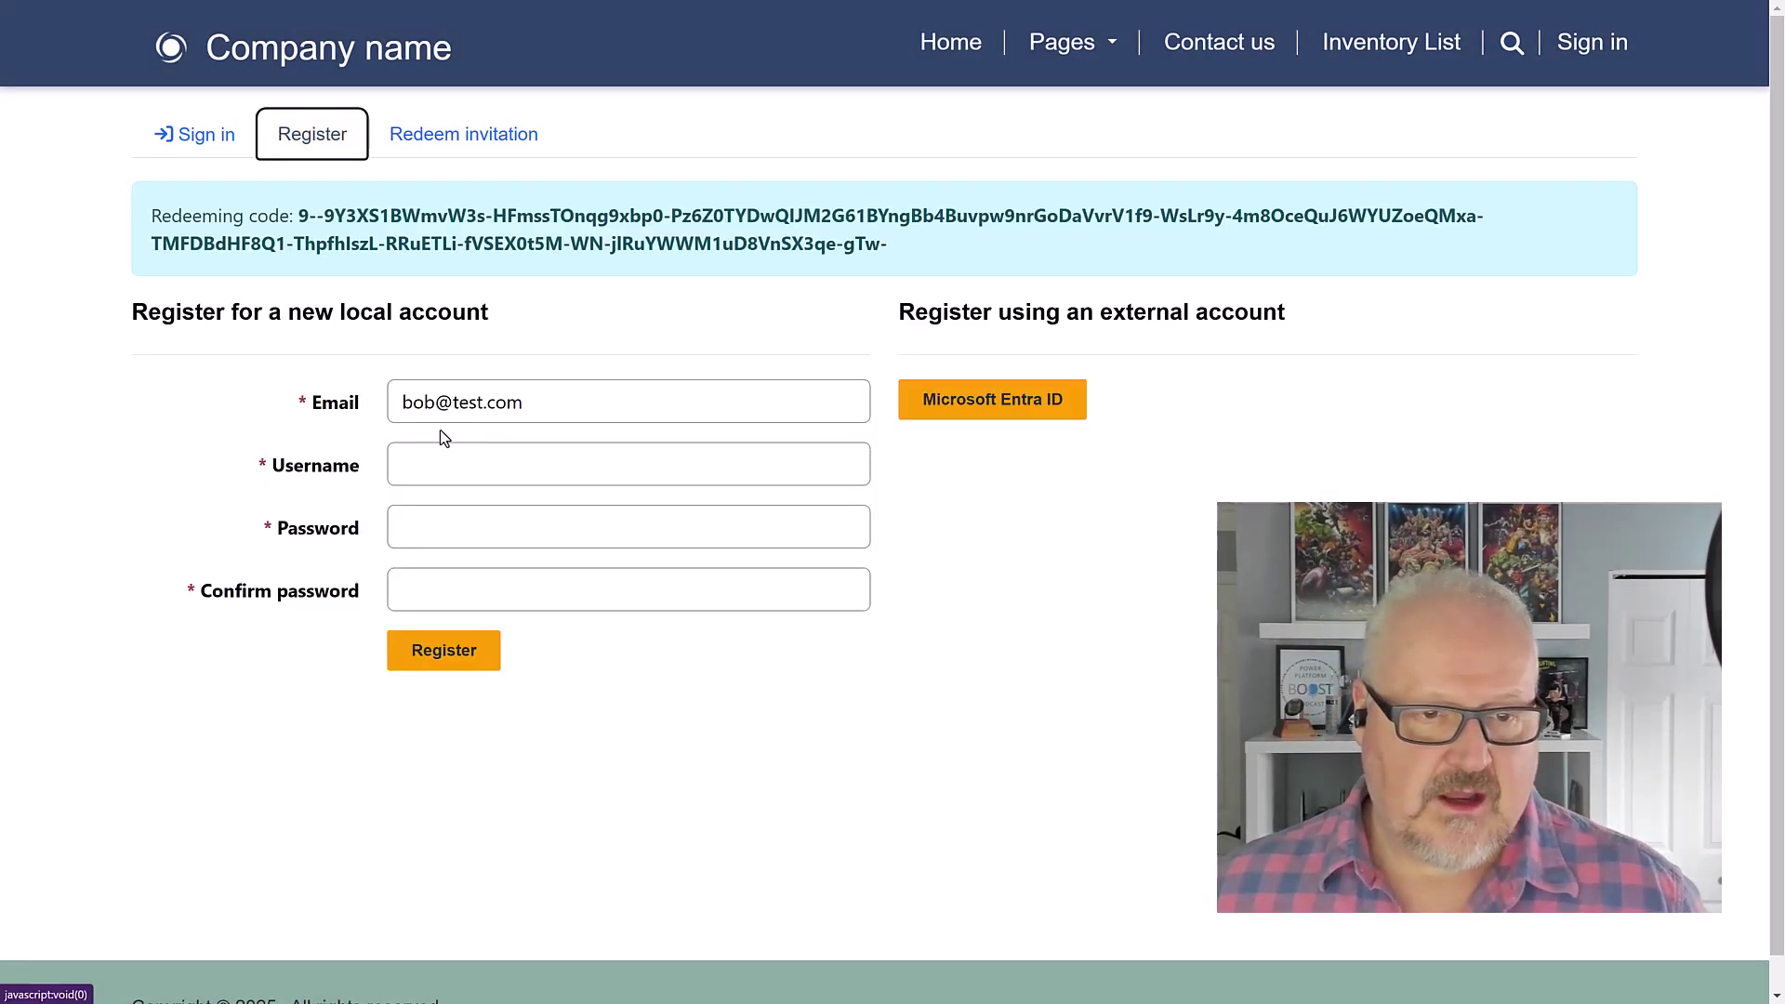
Step: Fill the username with the contact's e-mail address and enter and confirm the account password
left_click(422, 461)
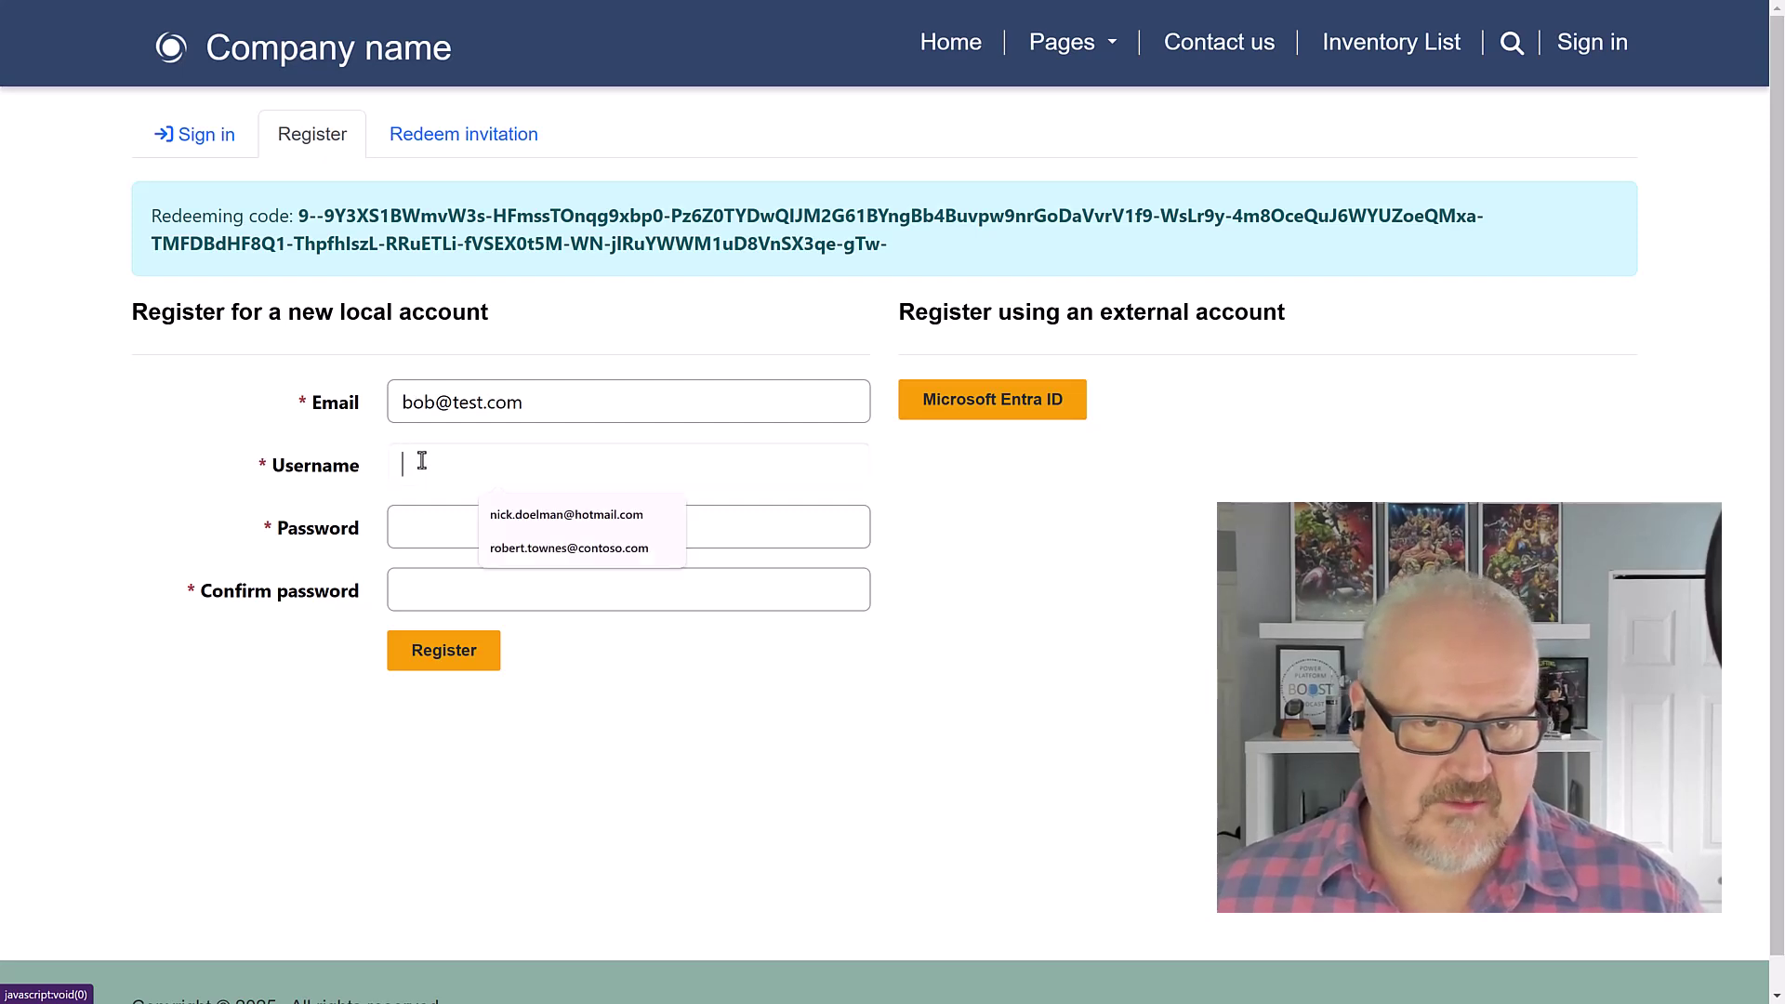
key("ctrl+v")
key("Tab")
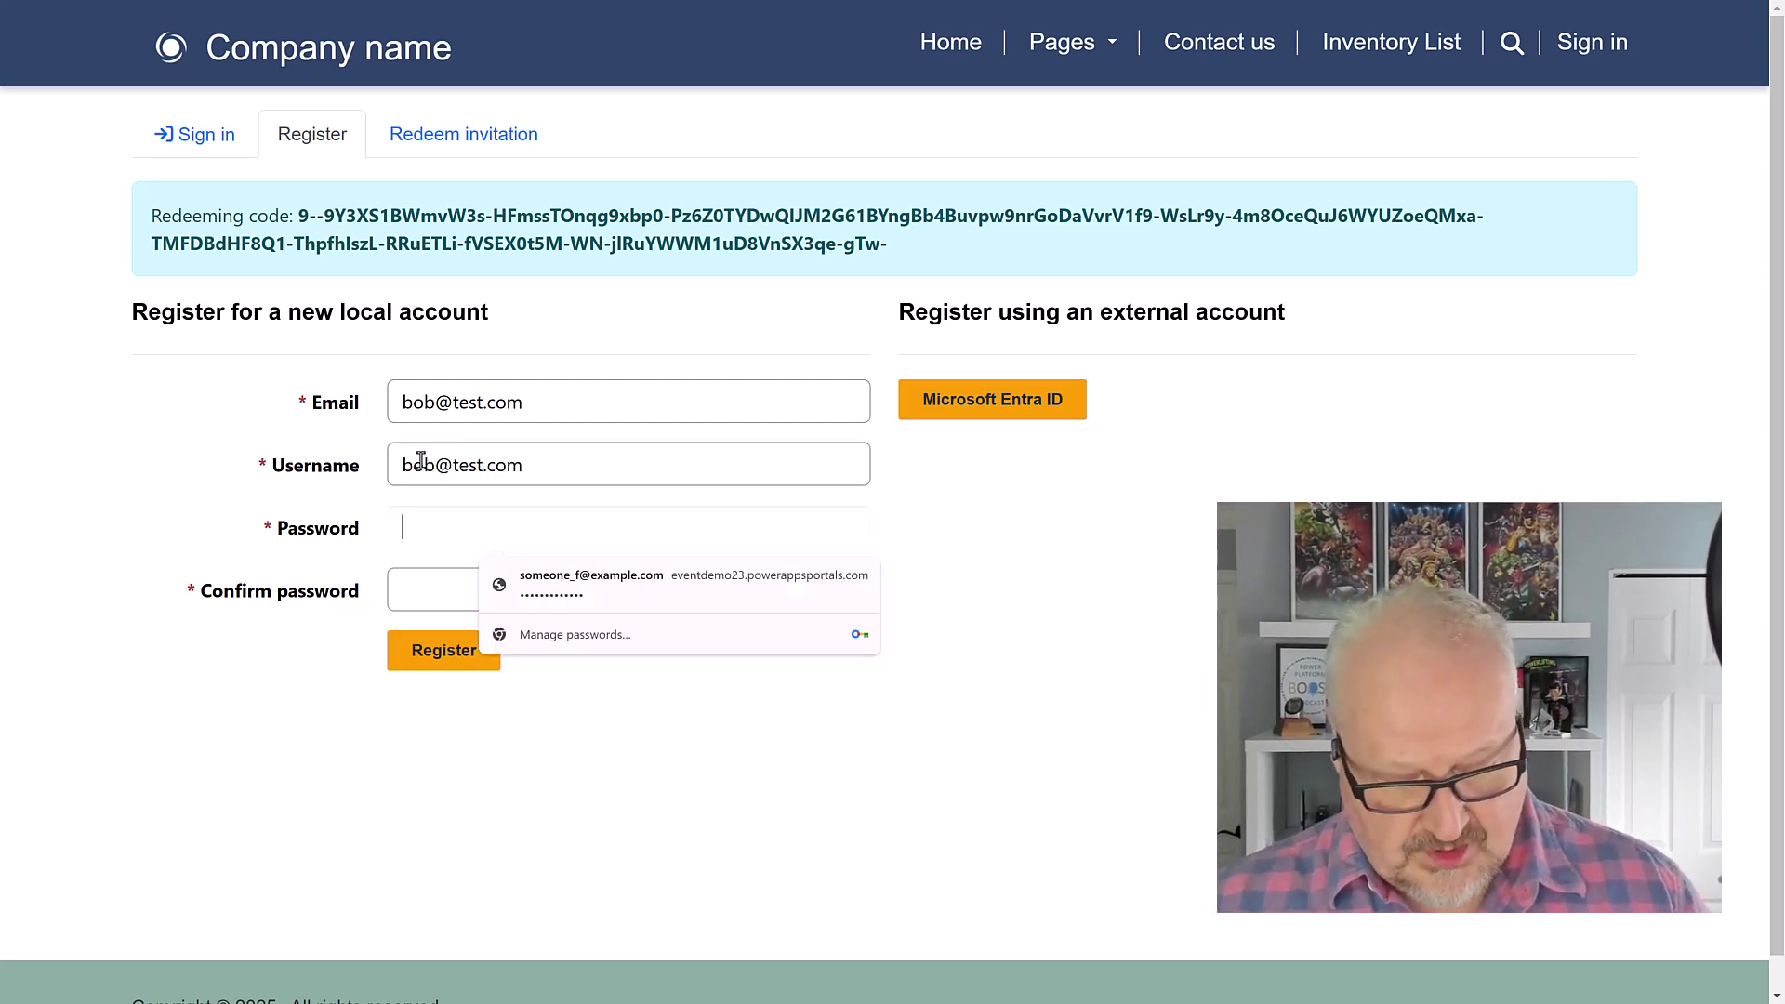
type("******")
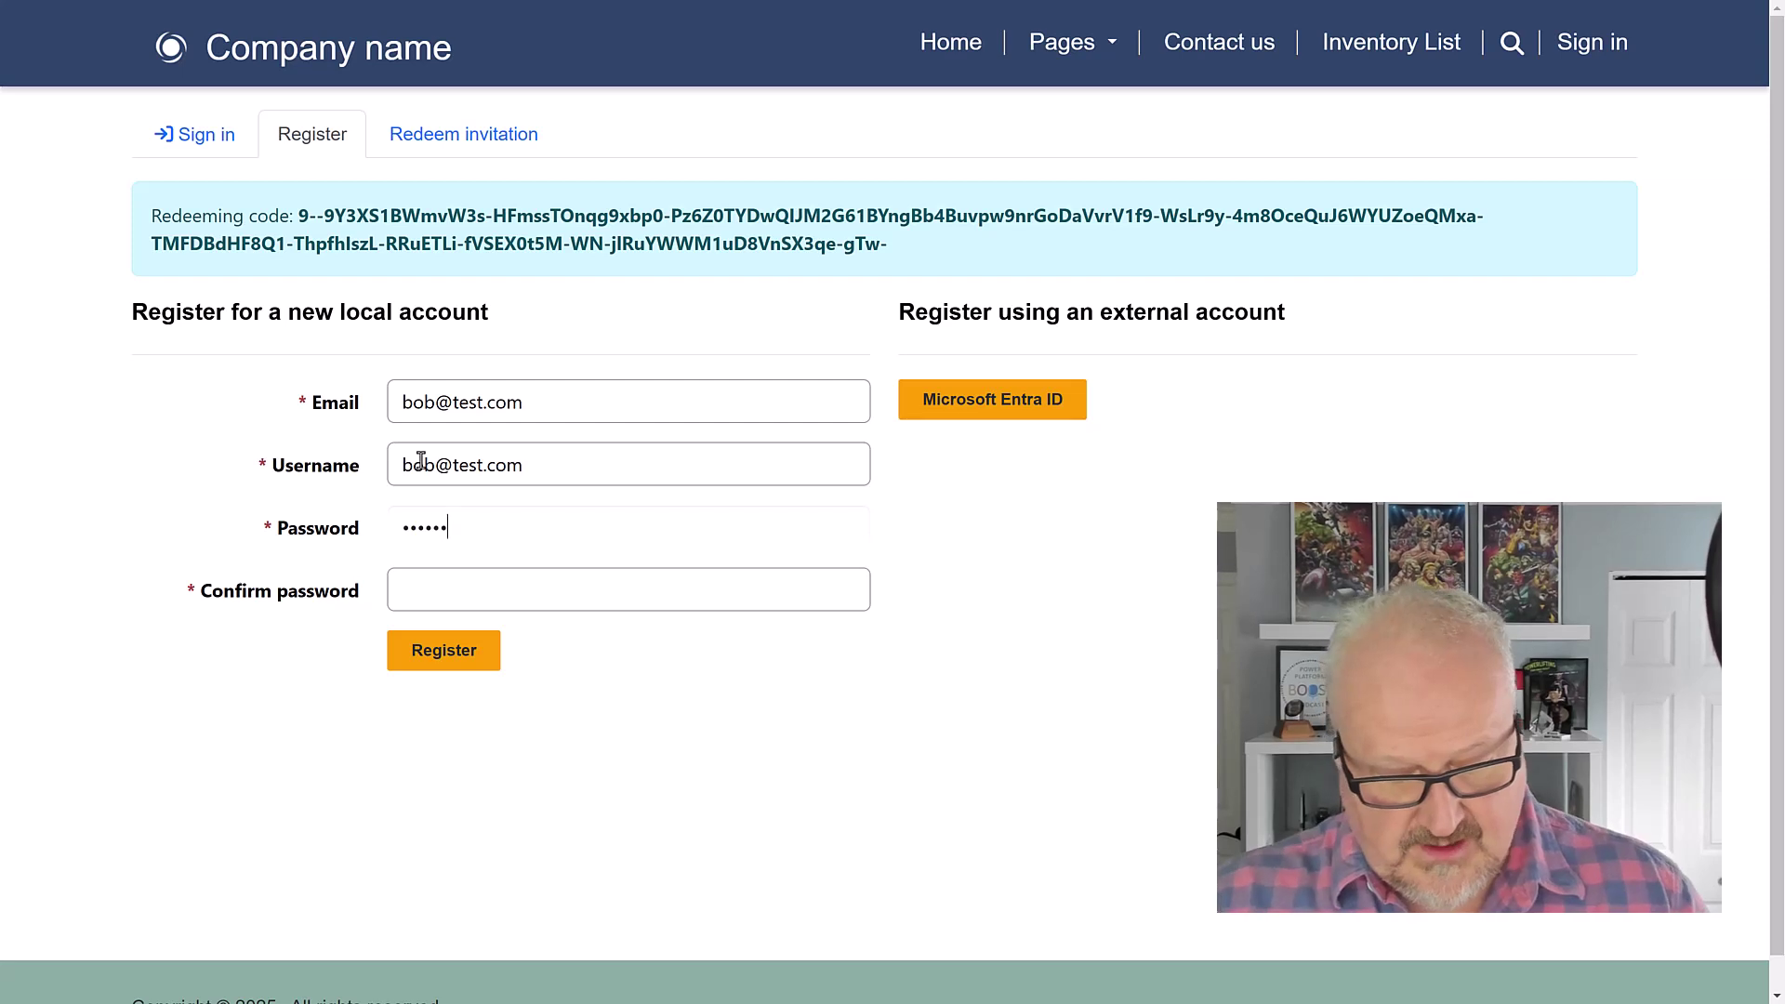
type("*******")
key("Tab")
type("**********")
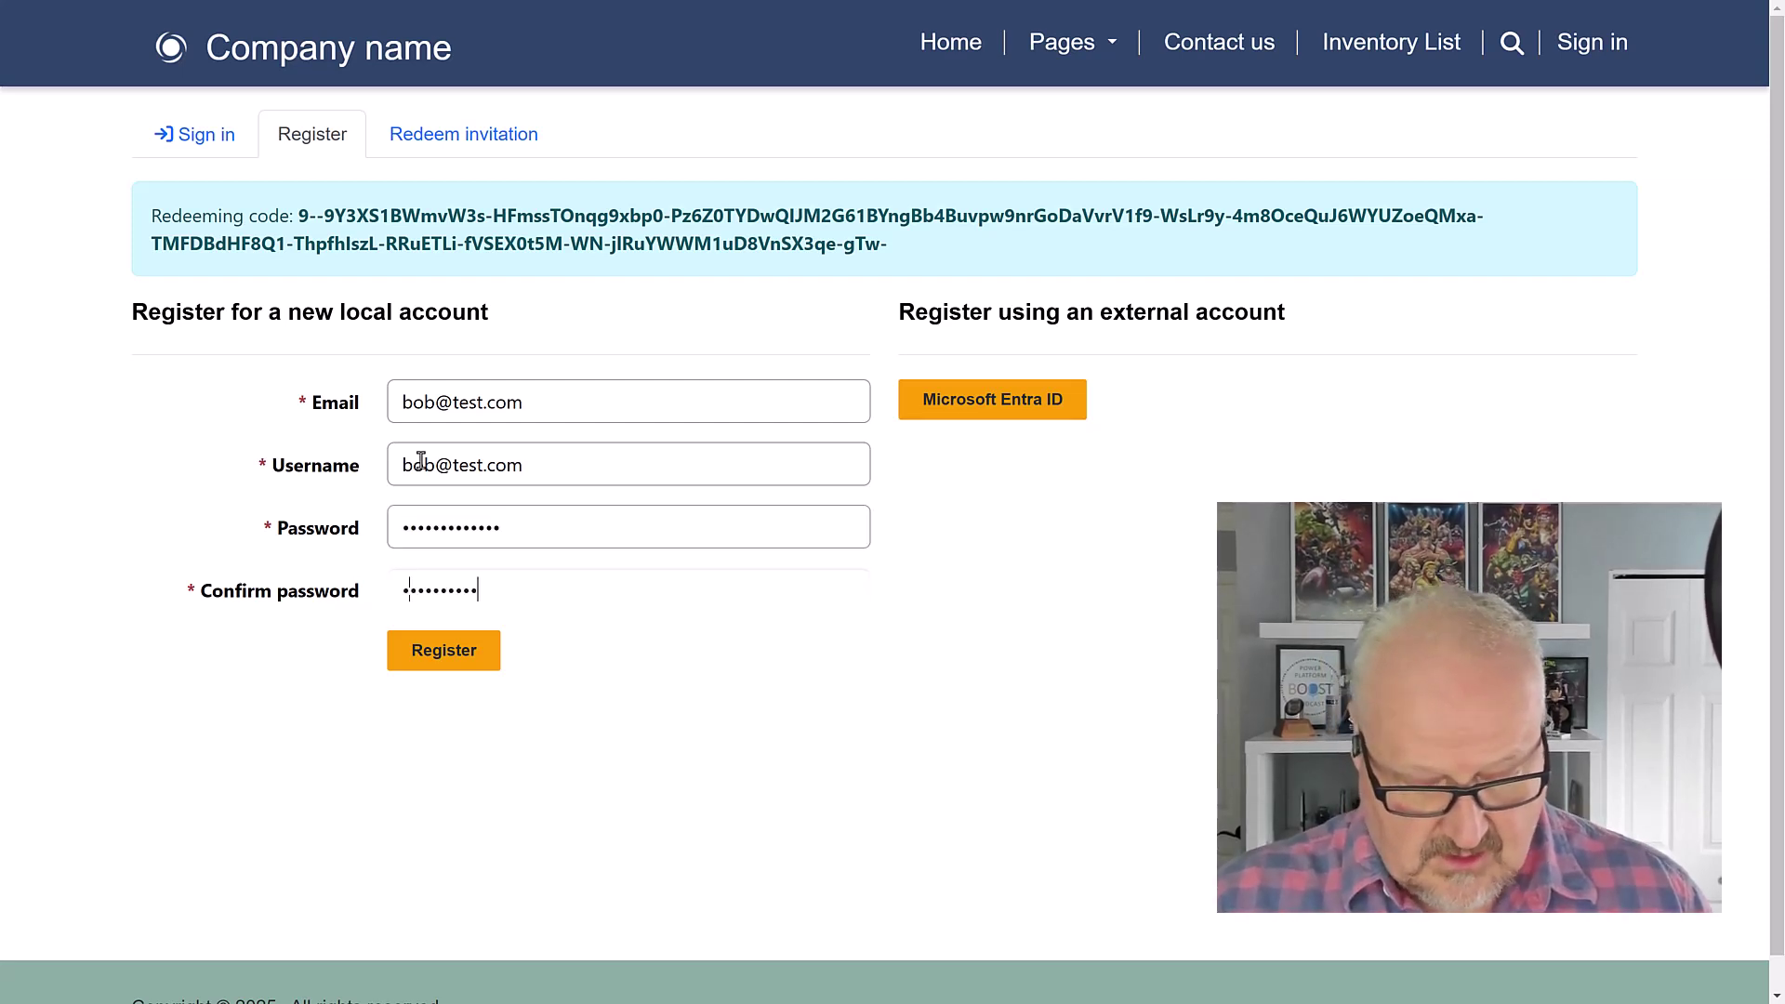
type("***")
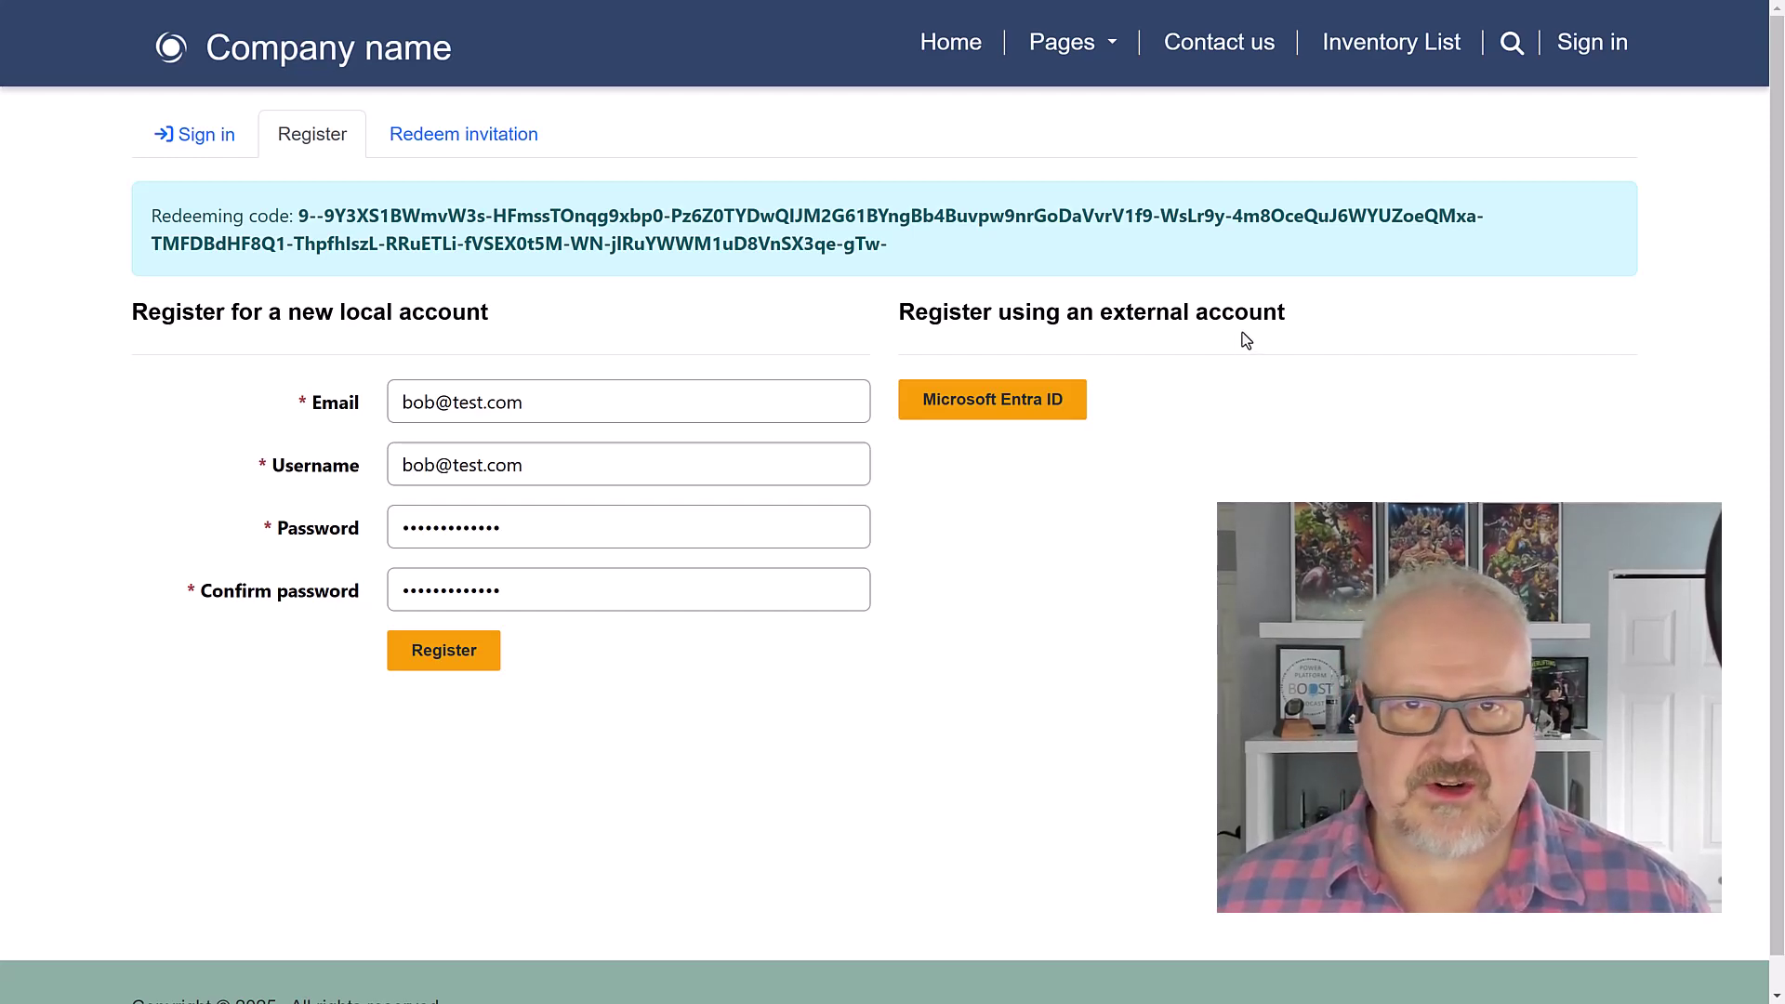
Step: Complete registration to sign the invited contact in, then update their profile page
left_click(443, 655)
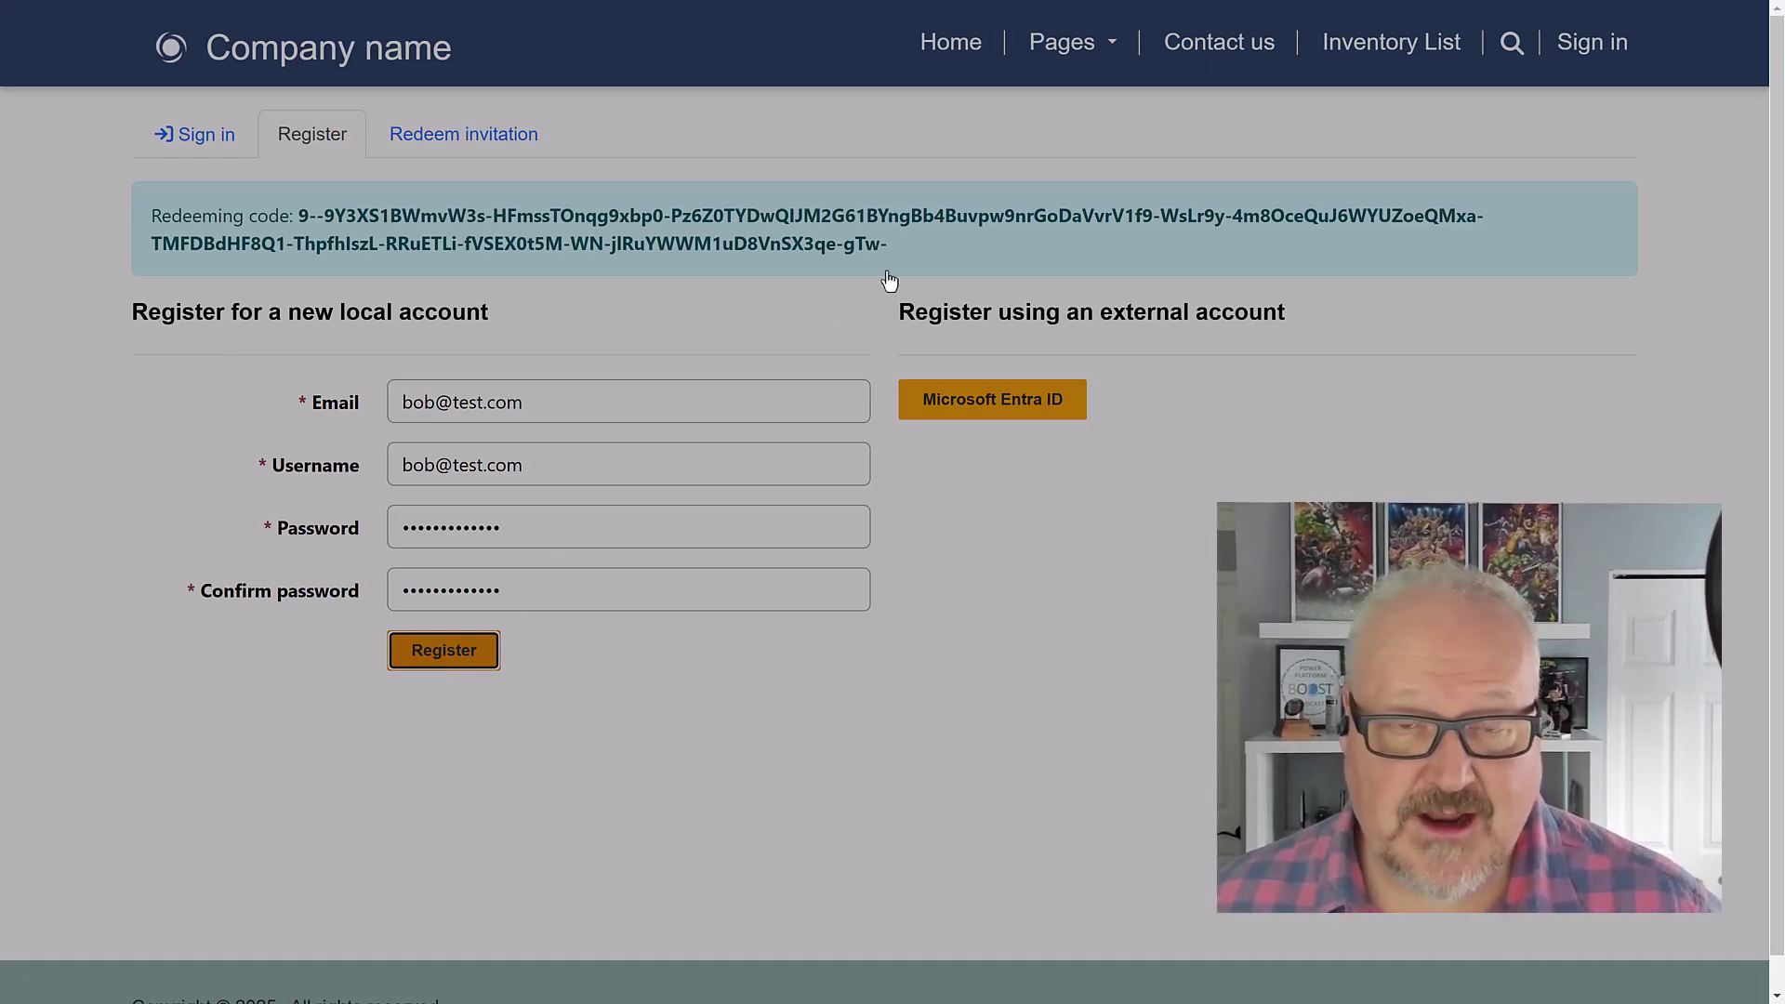
scroll(999, 180, "down", 5)
scroll(997, 175, "up", 6)
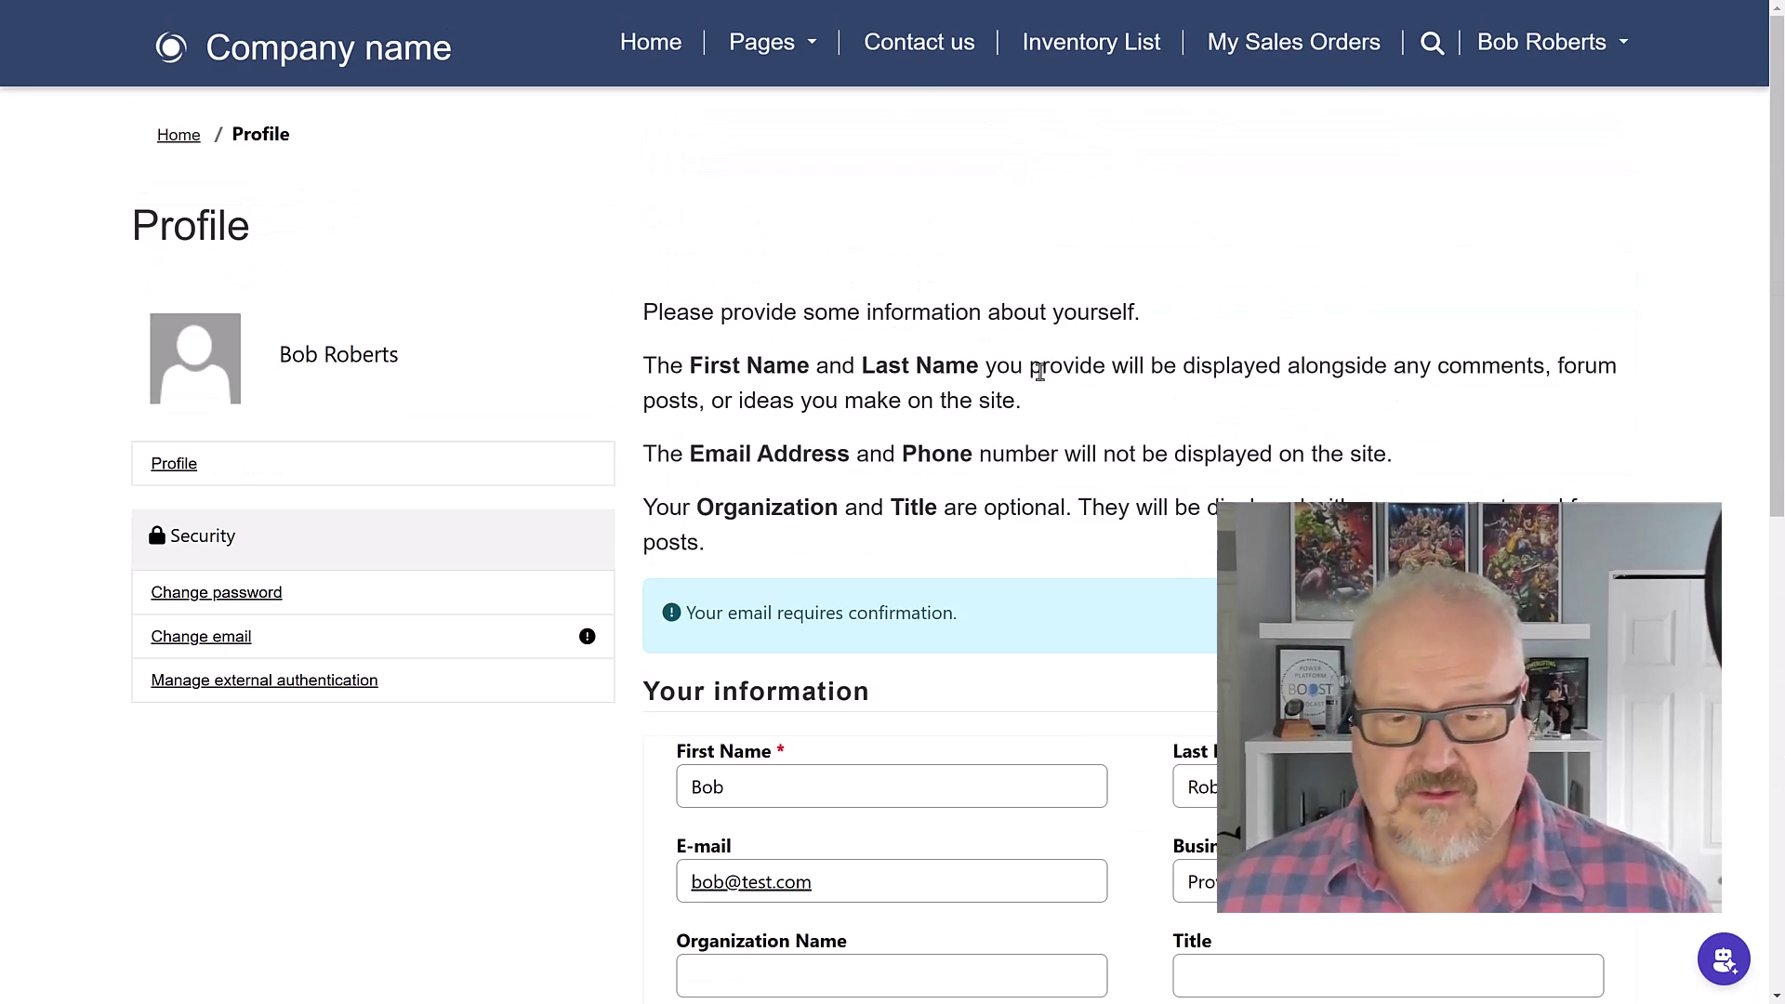
scroll(1037, 381, "down", 10)
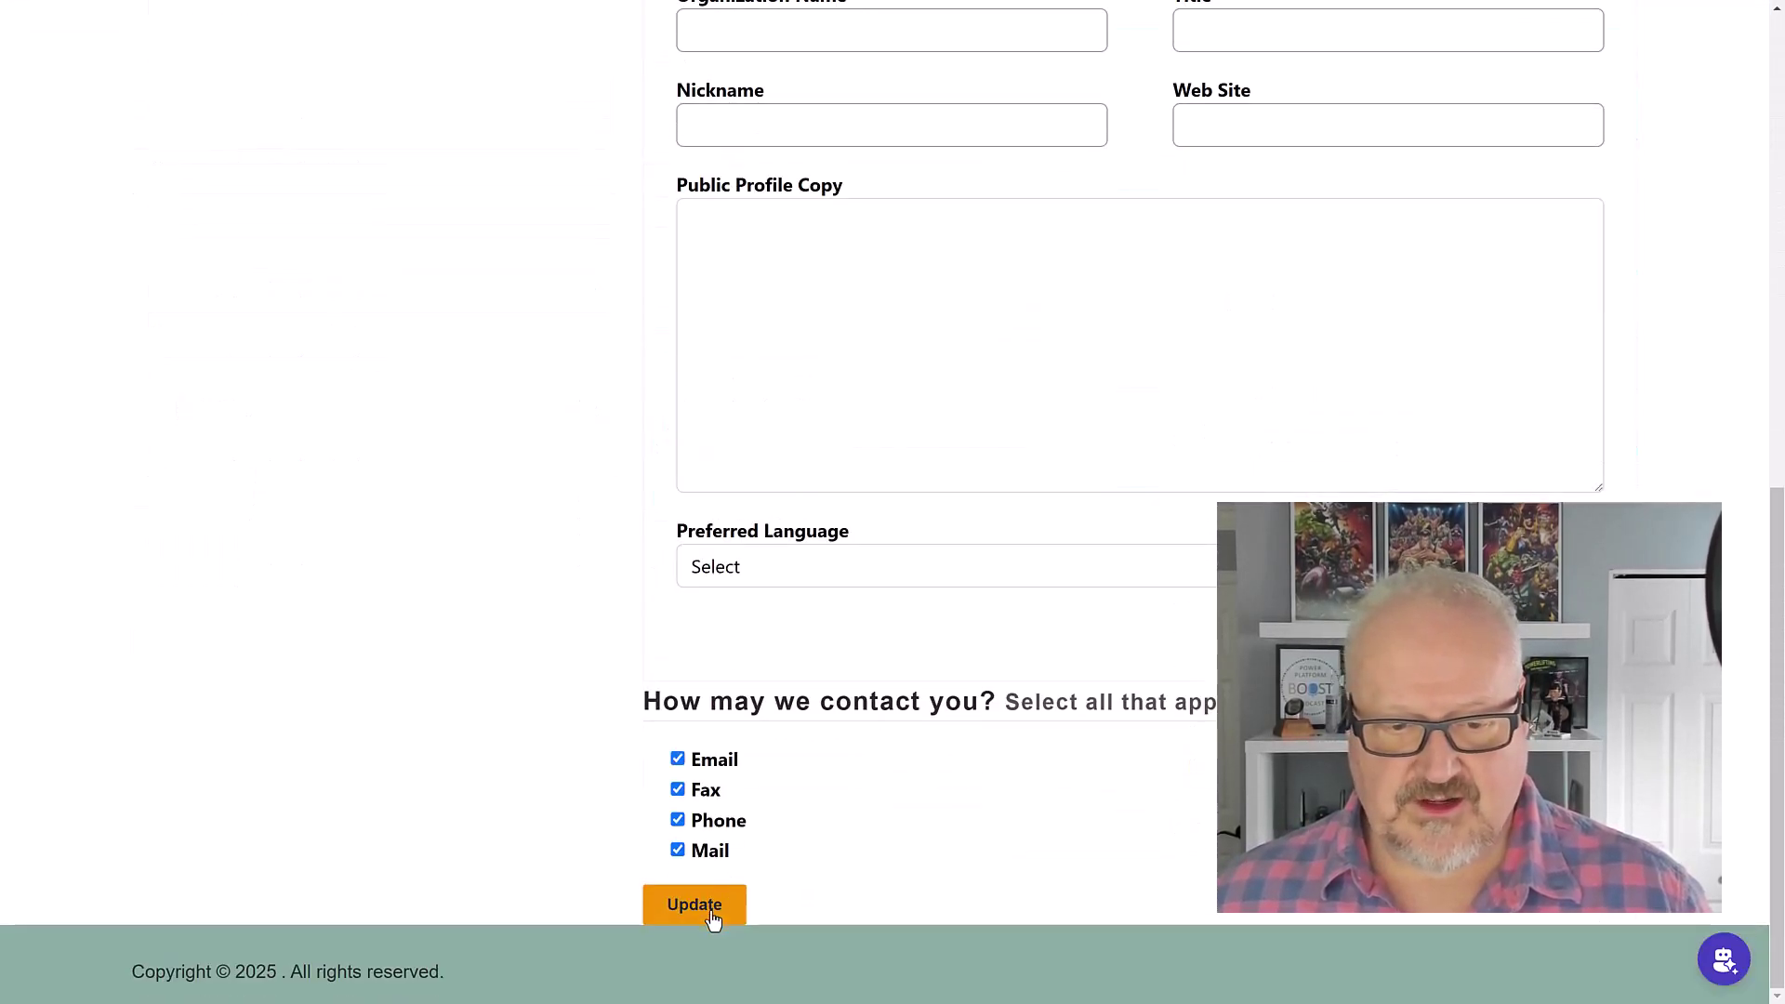
left_click(706, 906)
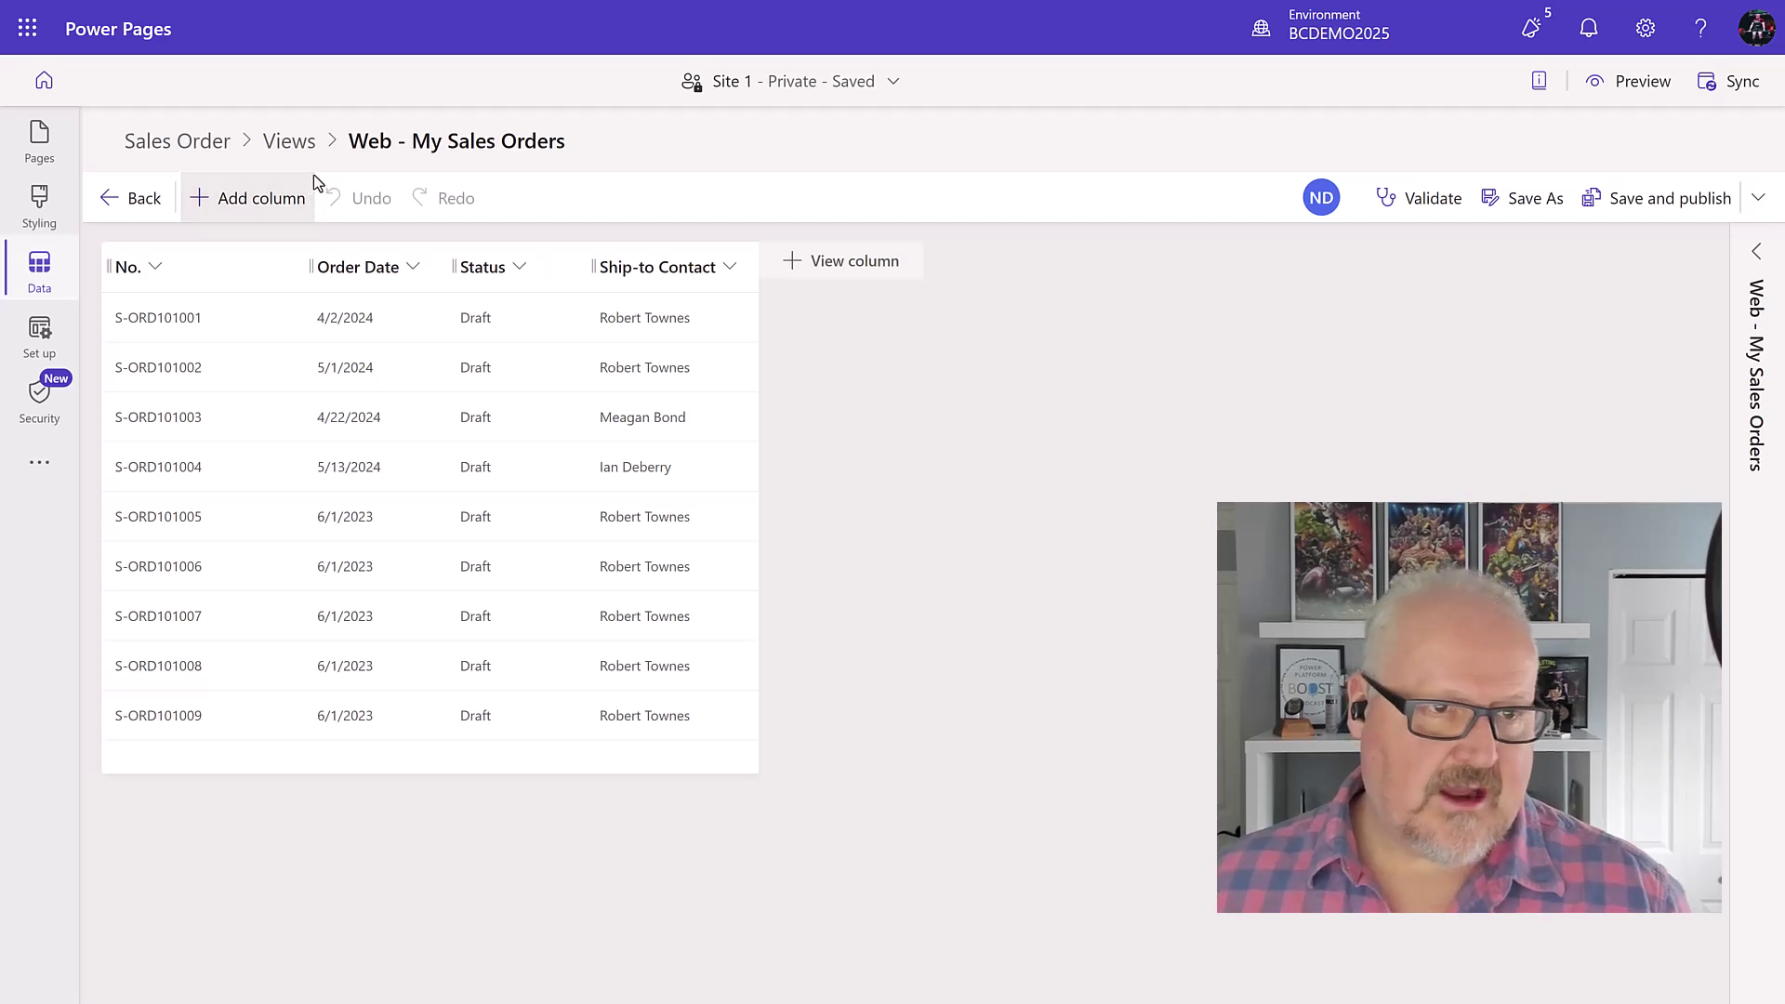
Step: Add the Customer Name column to the Web - My Sales Orders view and publish it
left_click(841, 270)
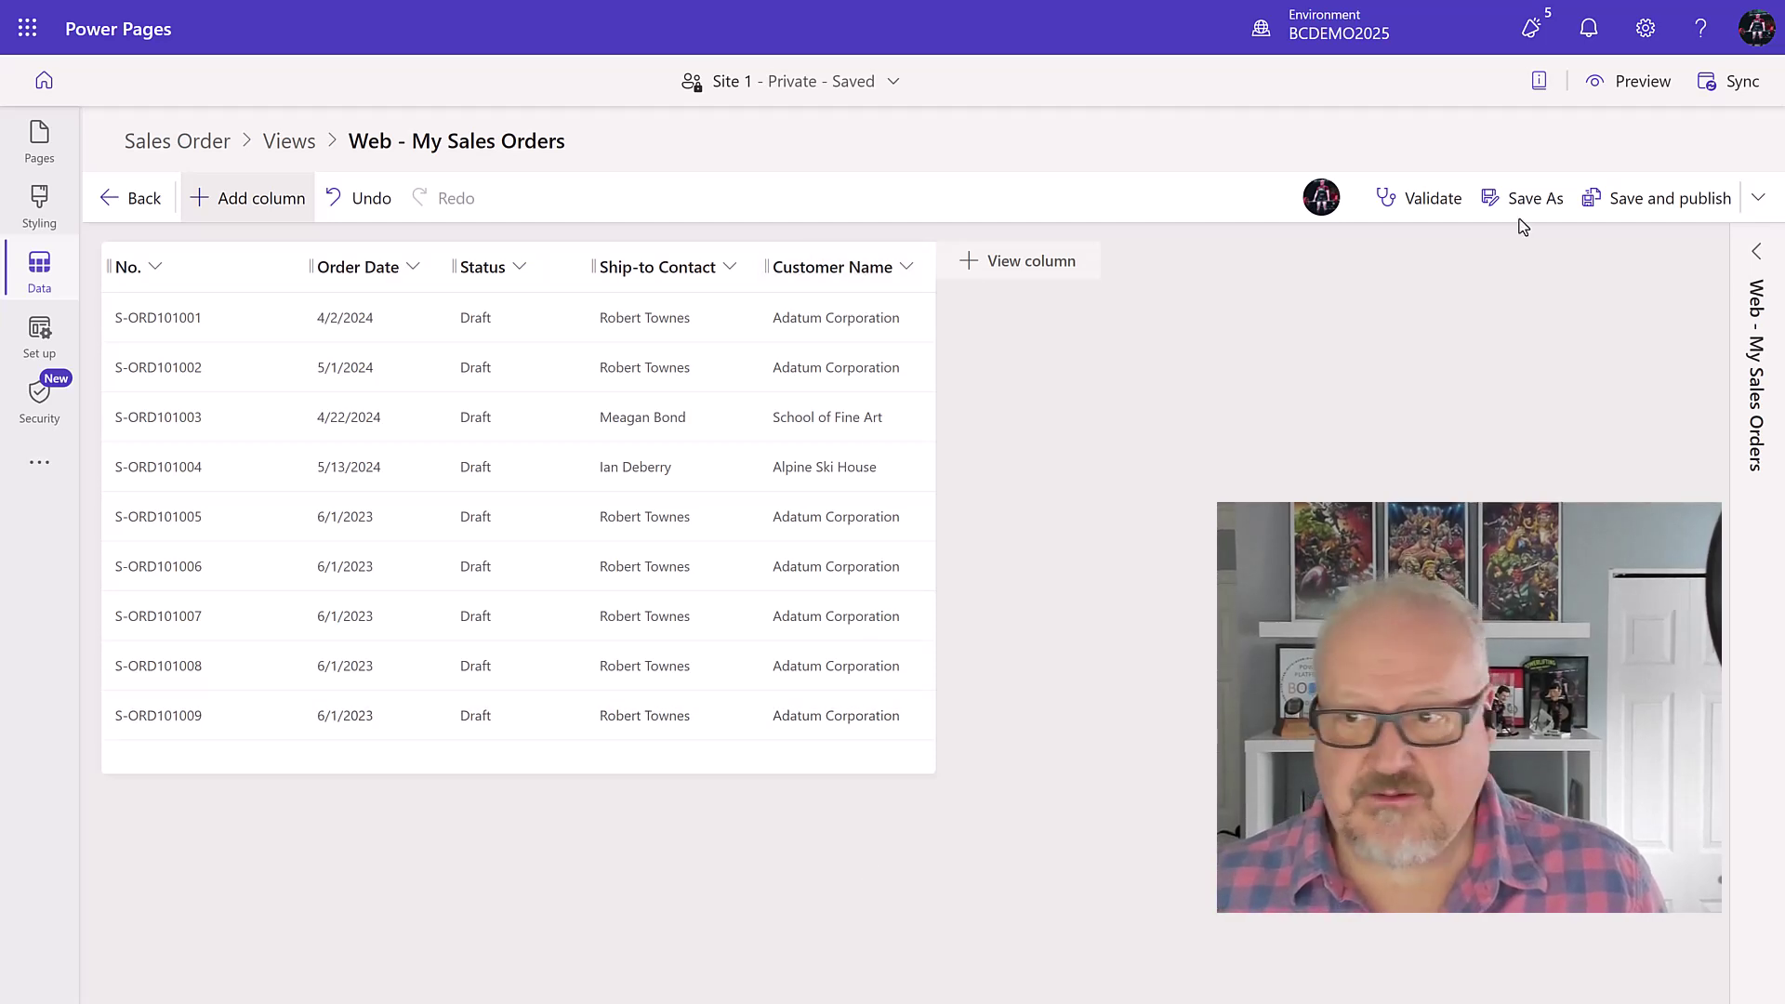
left_click(1647, 199)
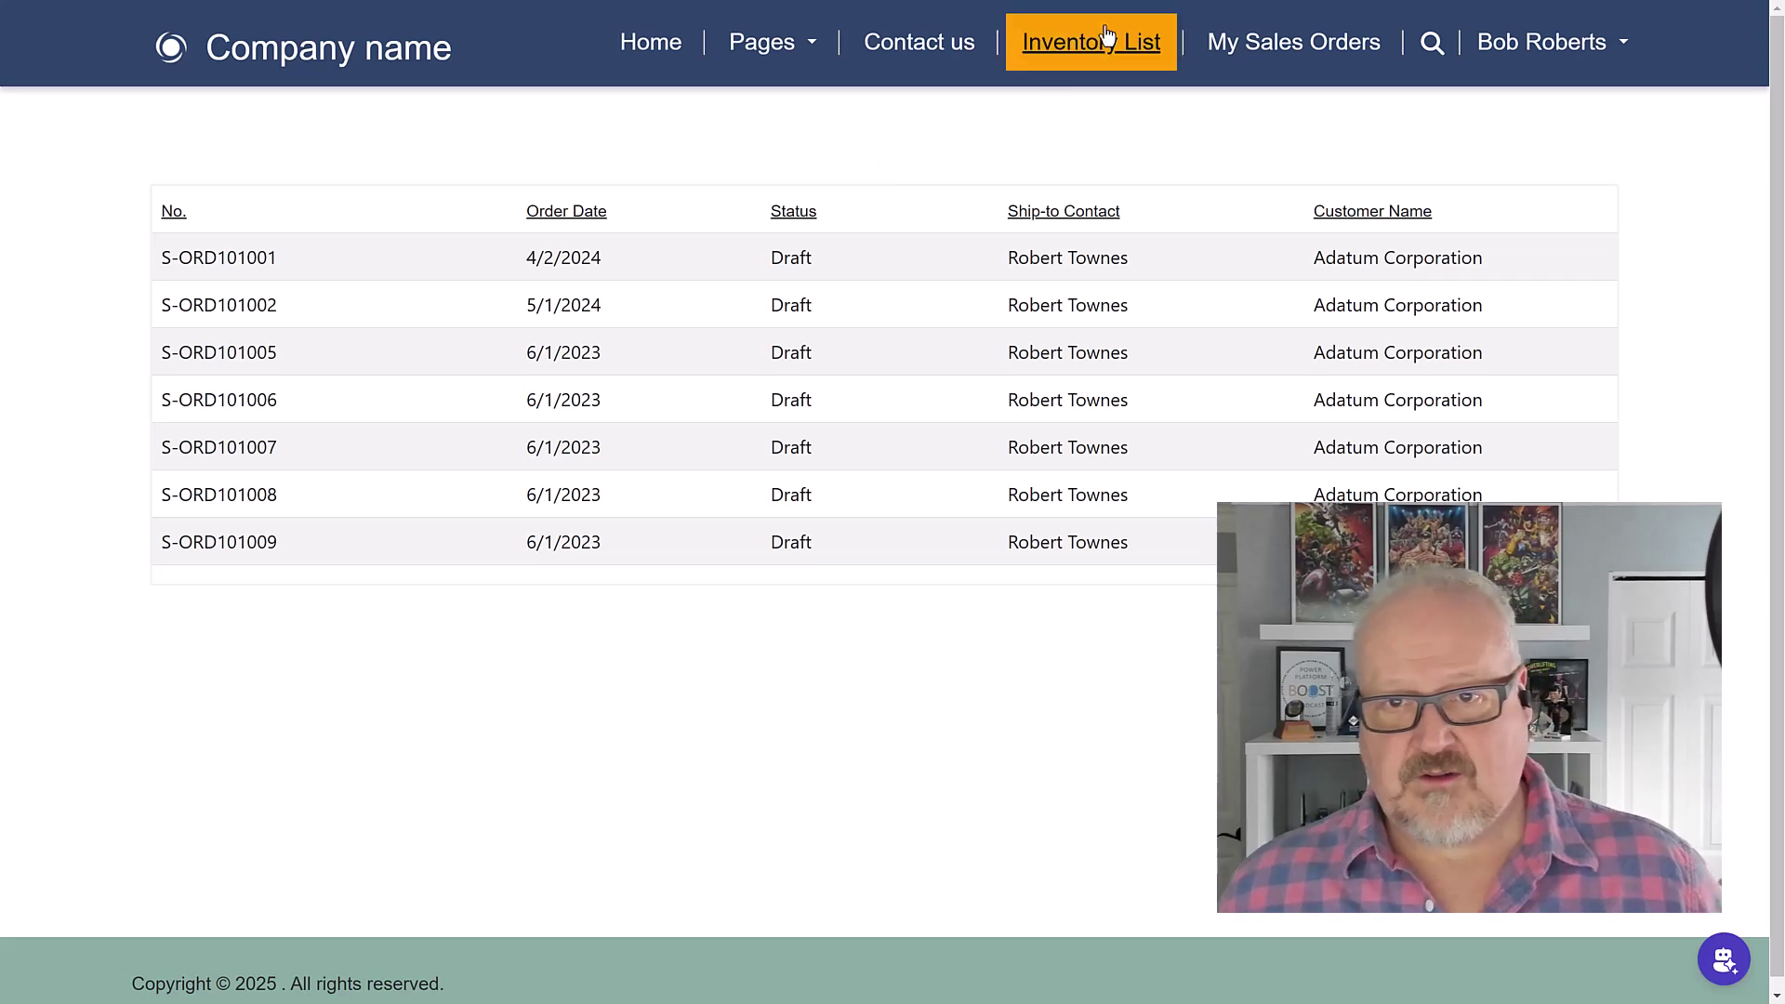
left_click(1070, 51)
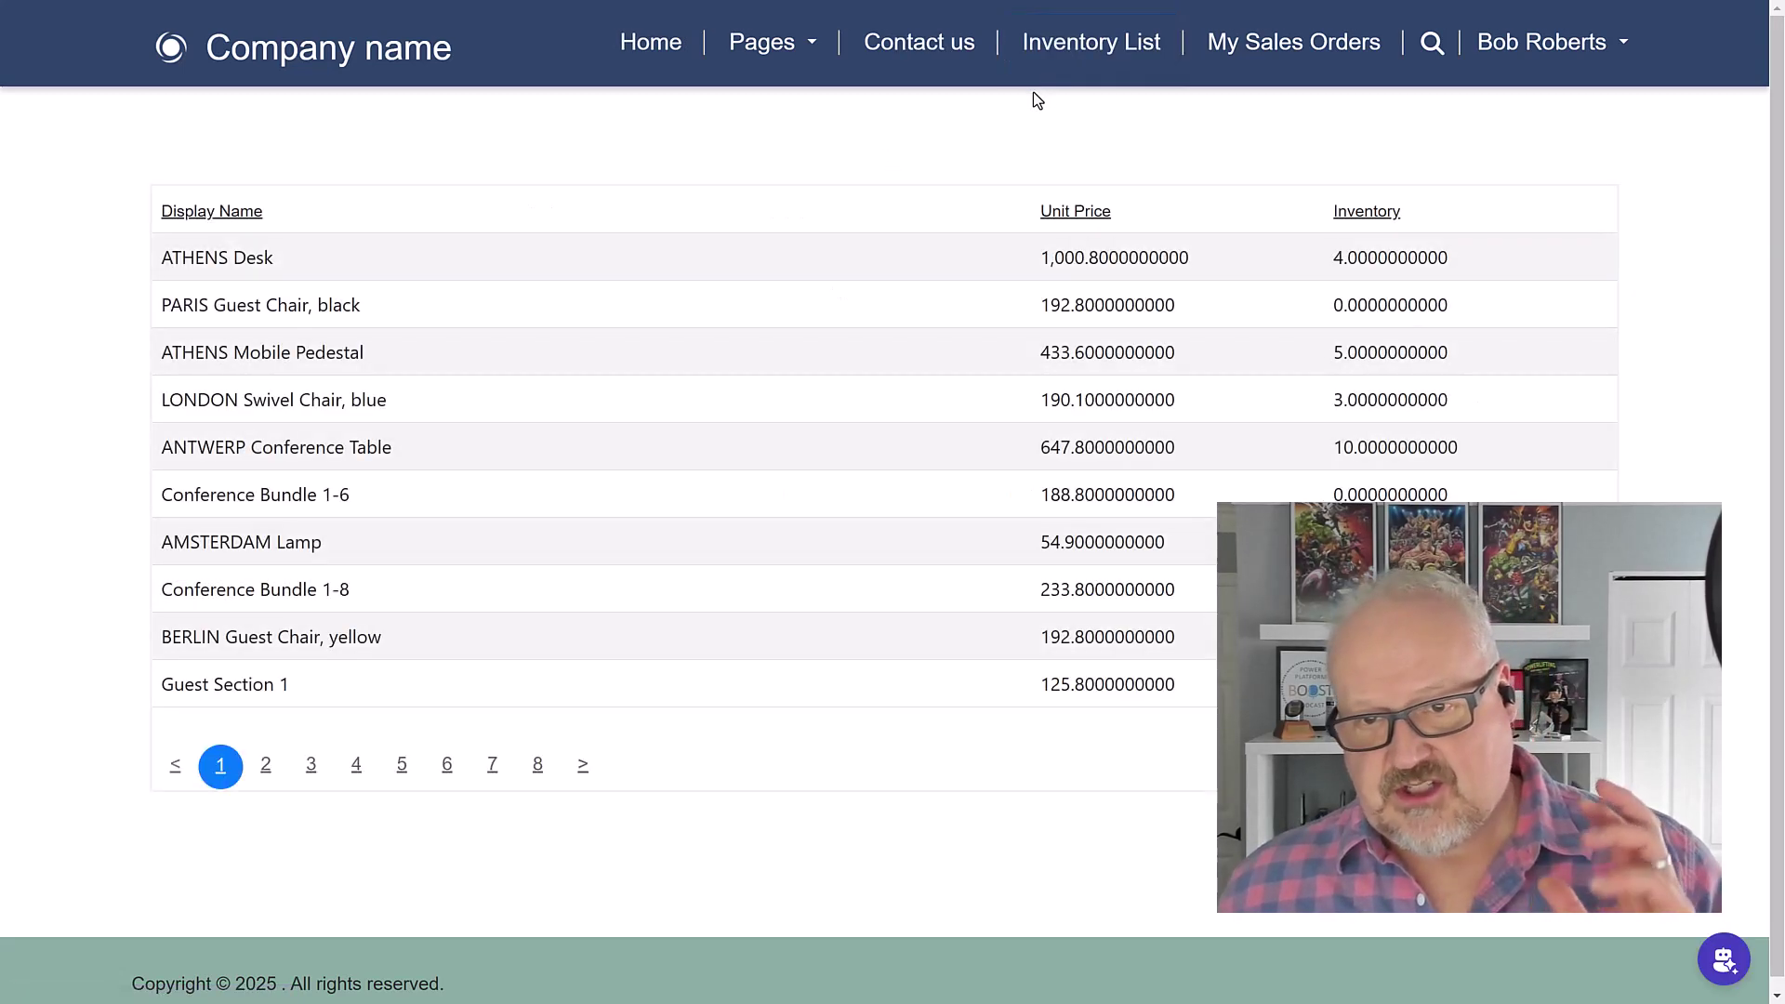
left_click(1287, 45)
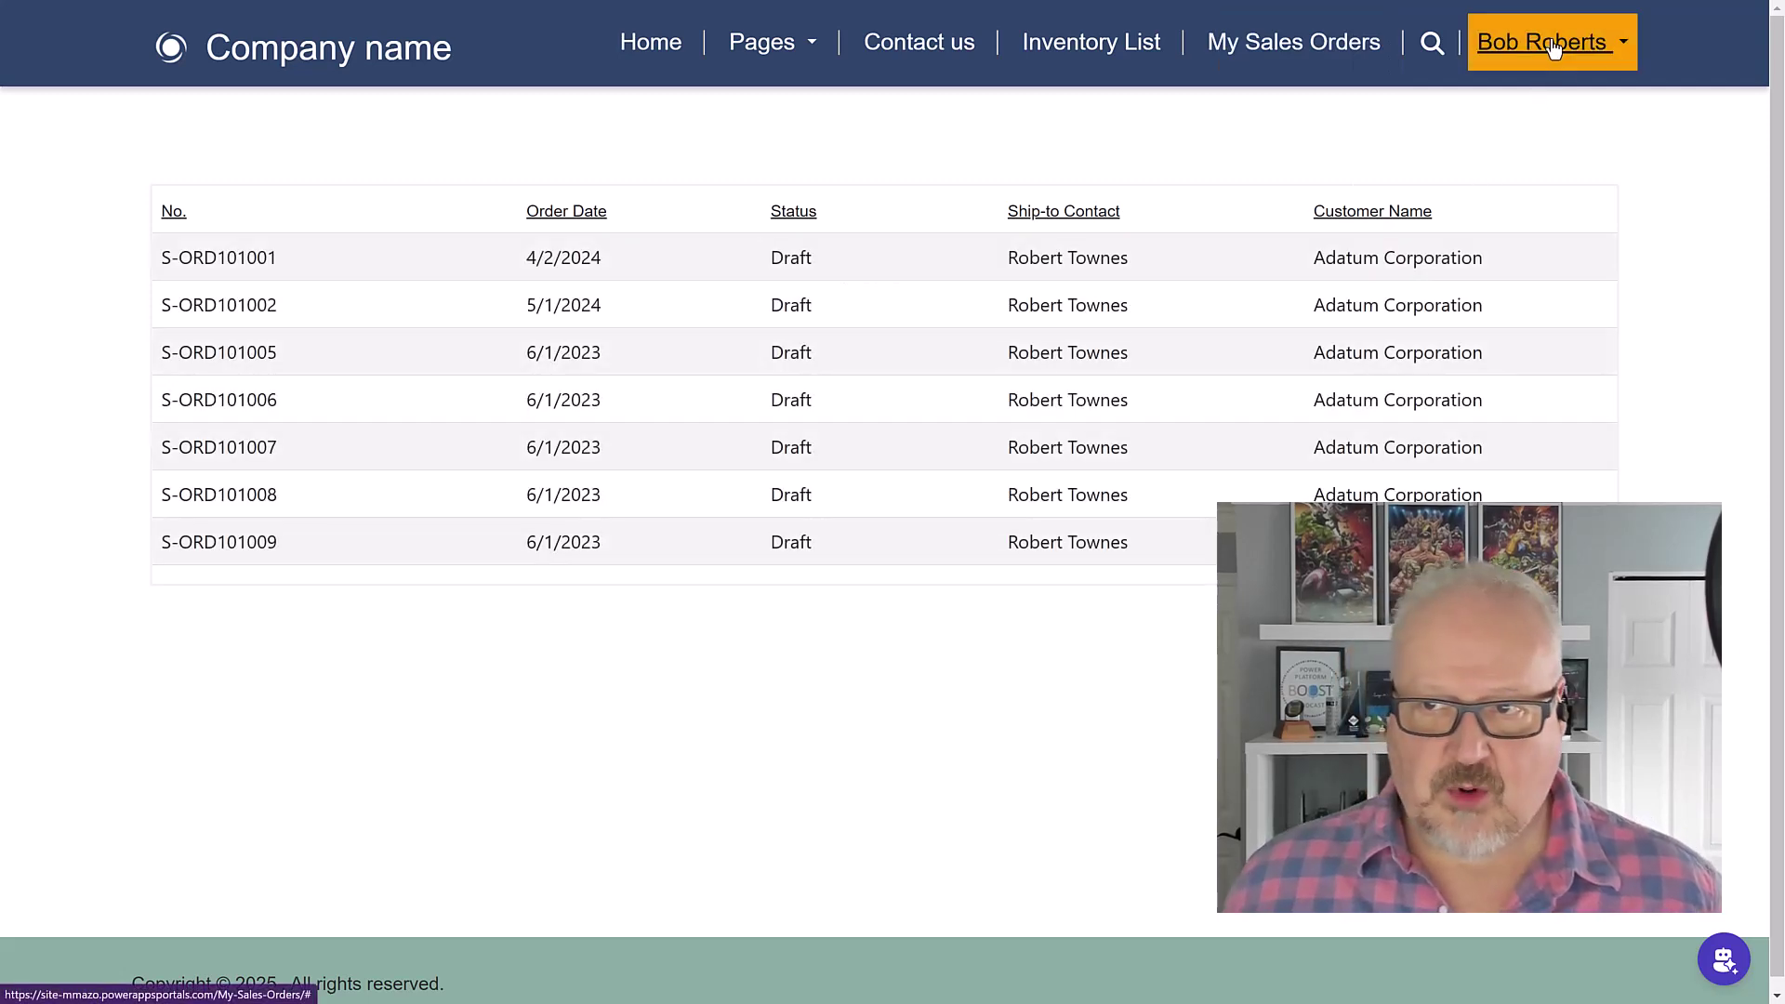